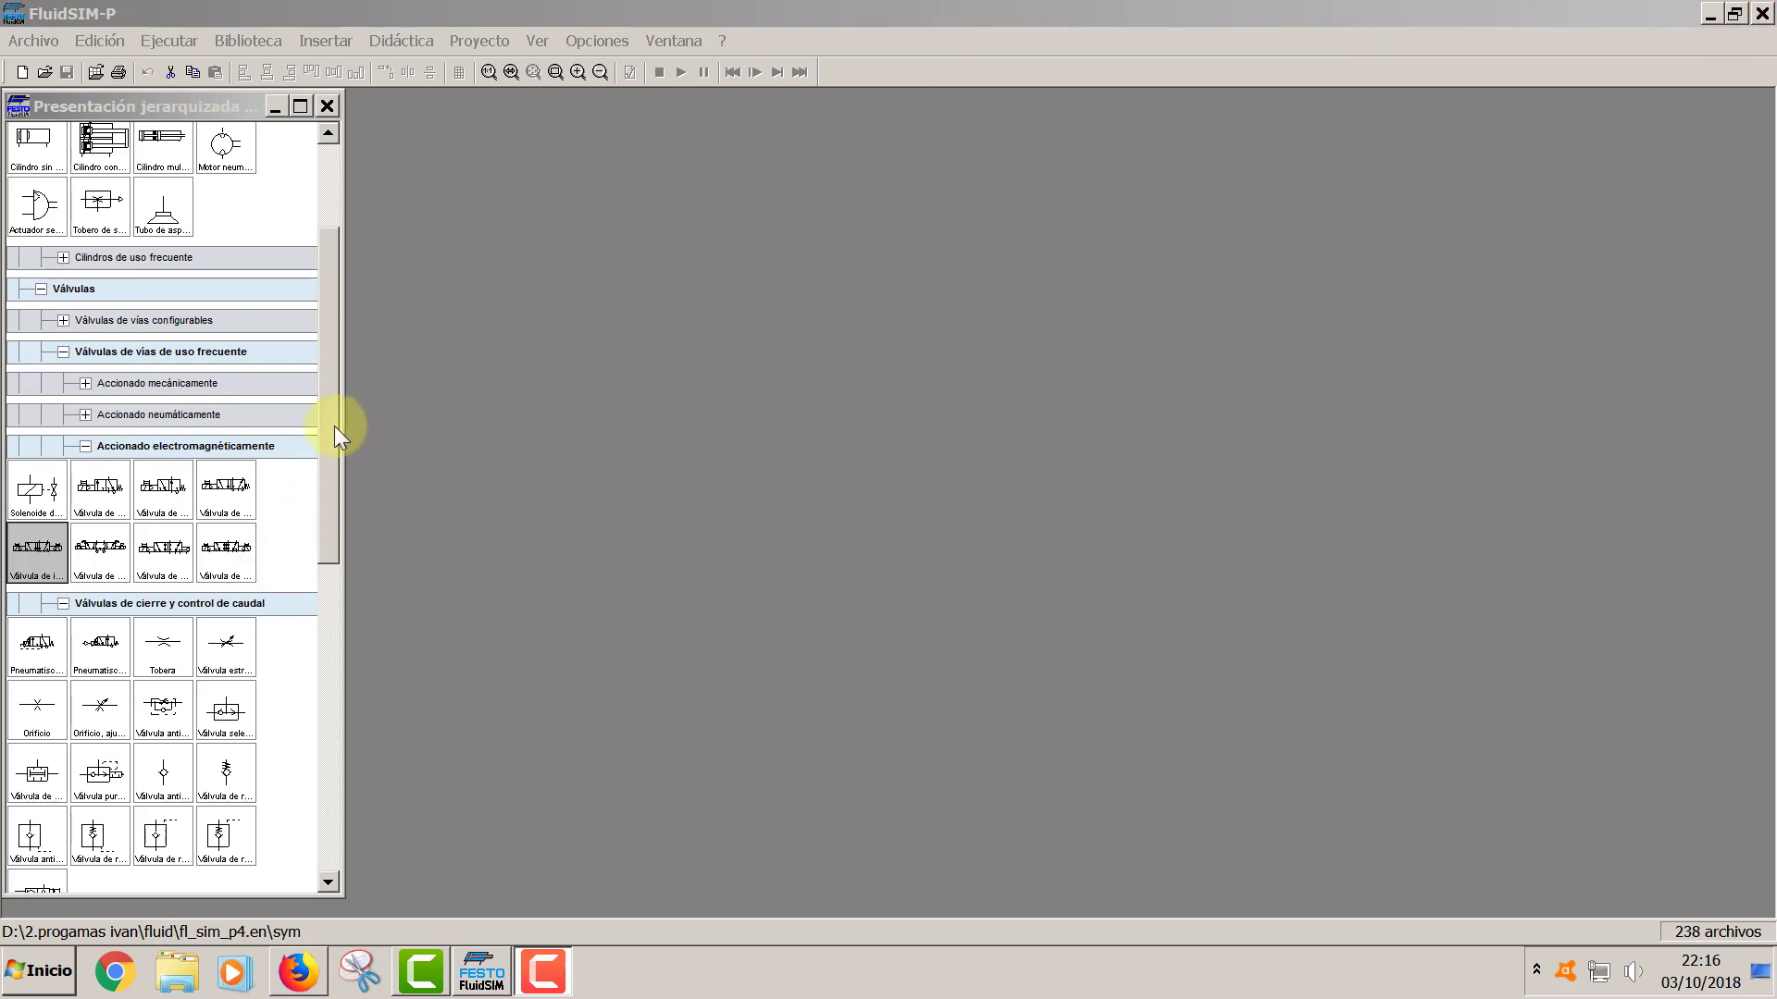
# - Create a new blank circuit drawing
pyautogui.moveTo(335, 425); pyautogui.dragTo(355, 274)
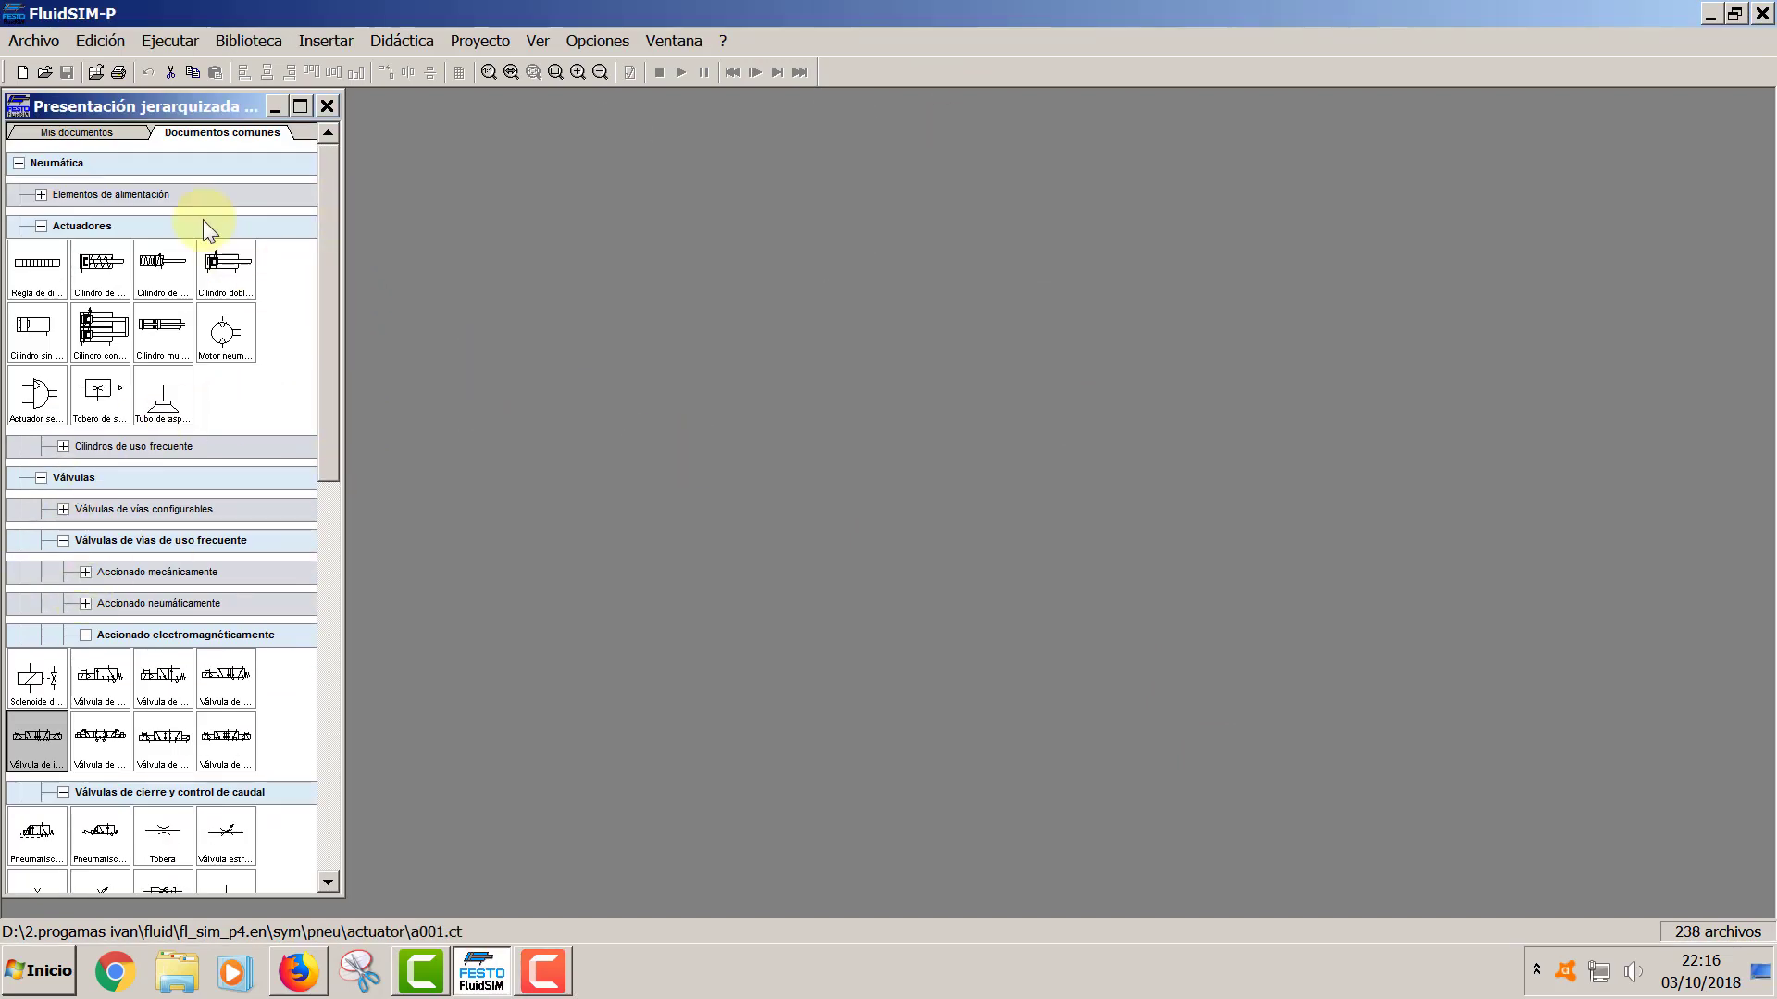
pyautogui.click(37, 40)
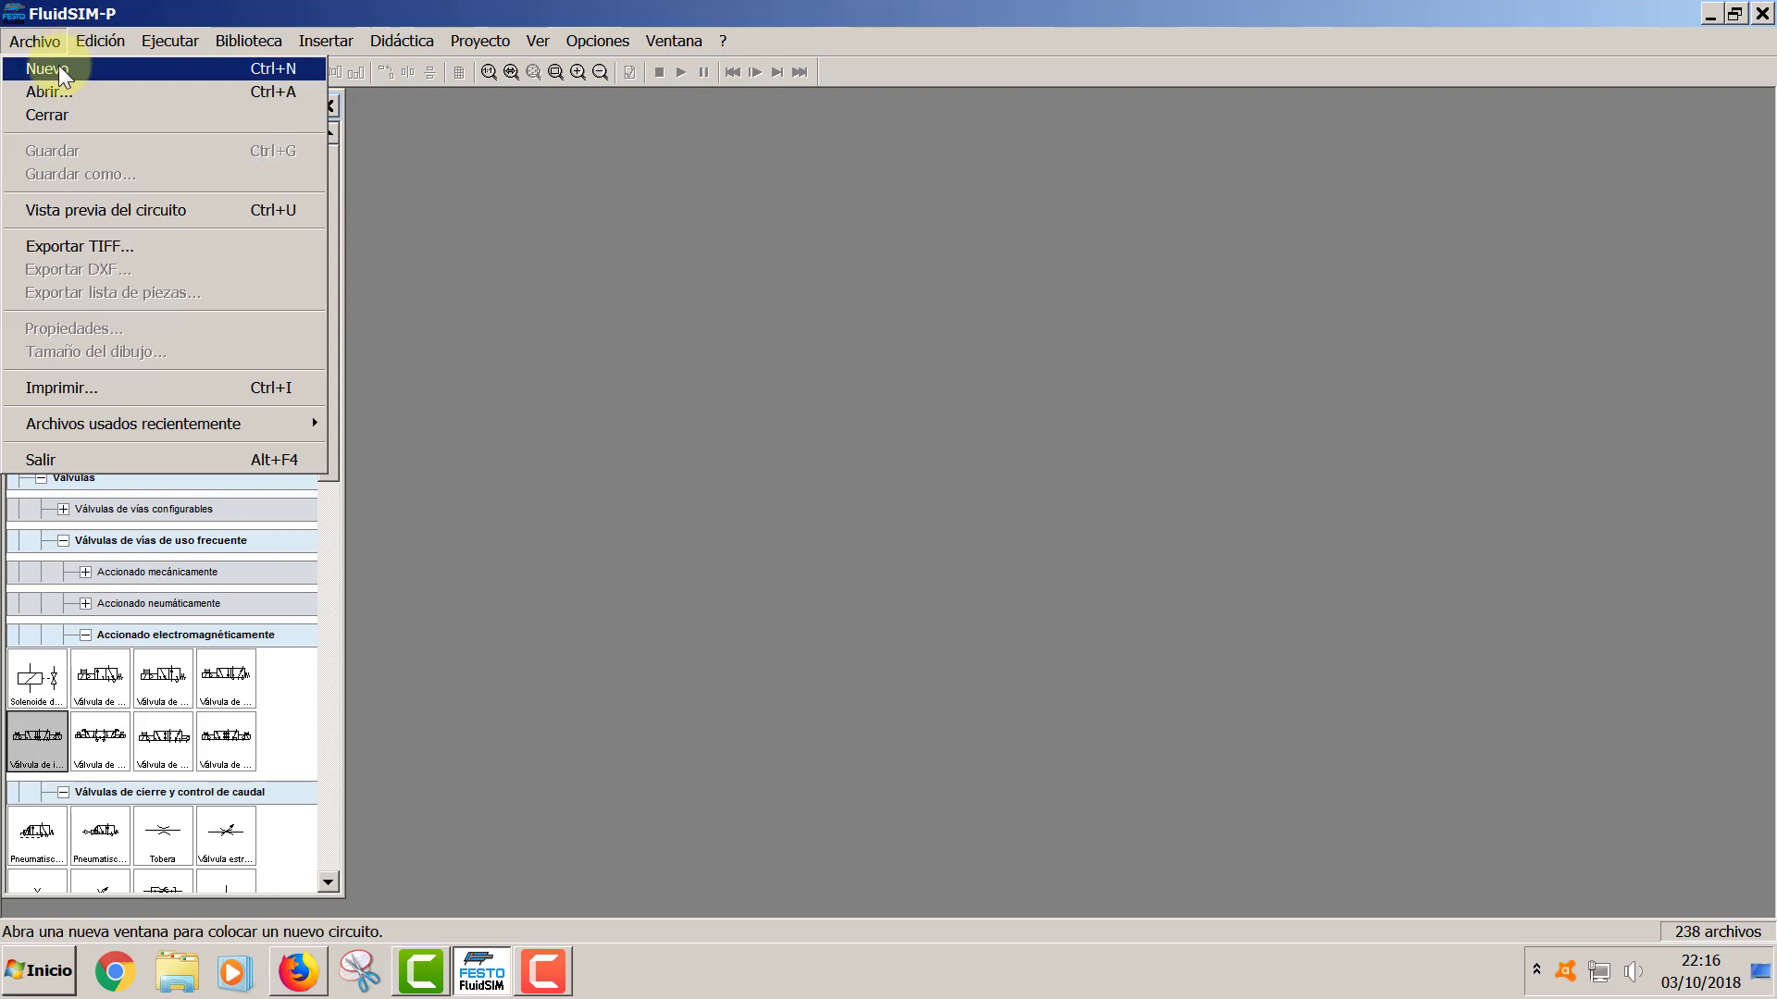
pyautogui.click(61, 68)
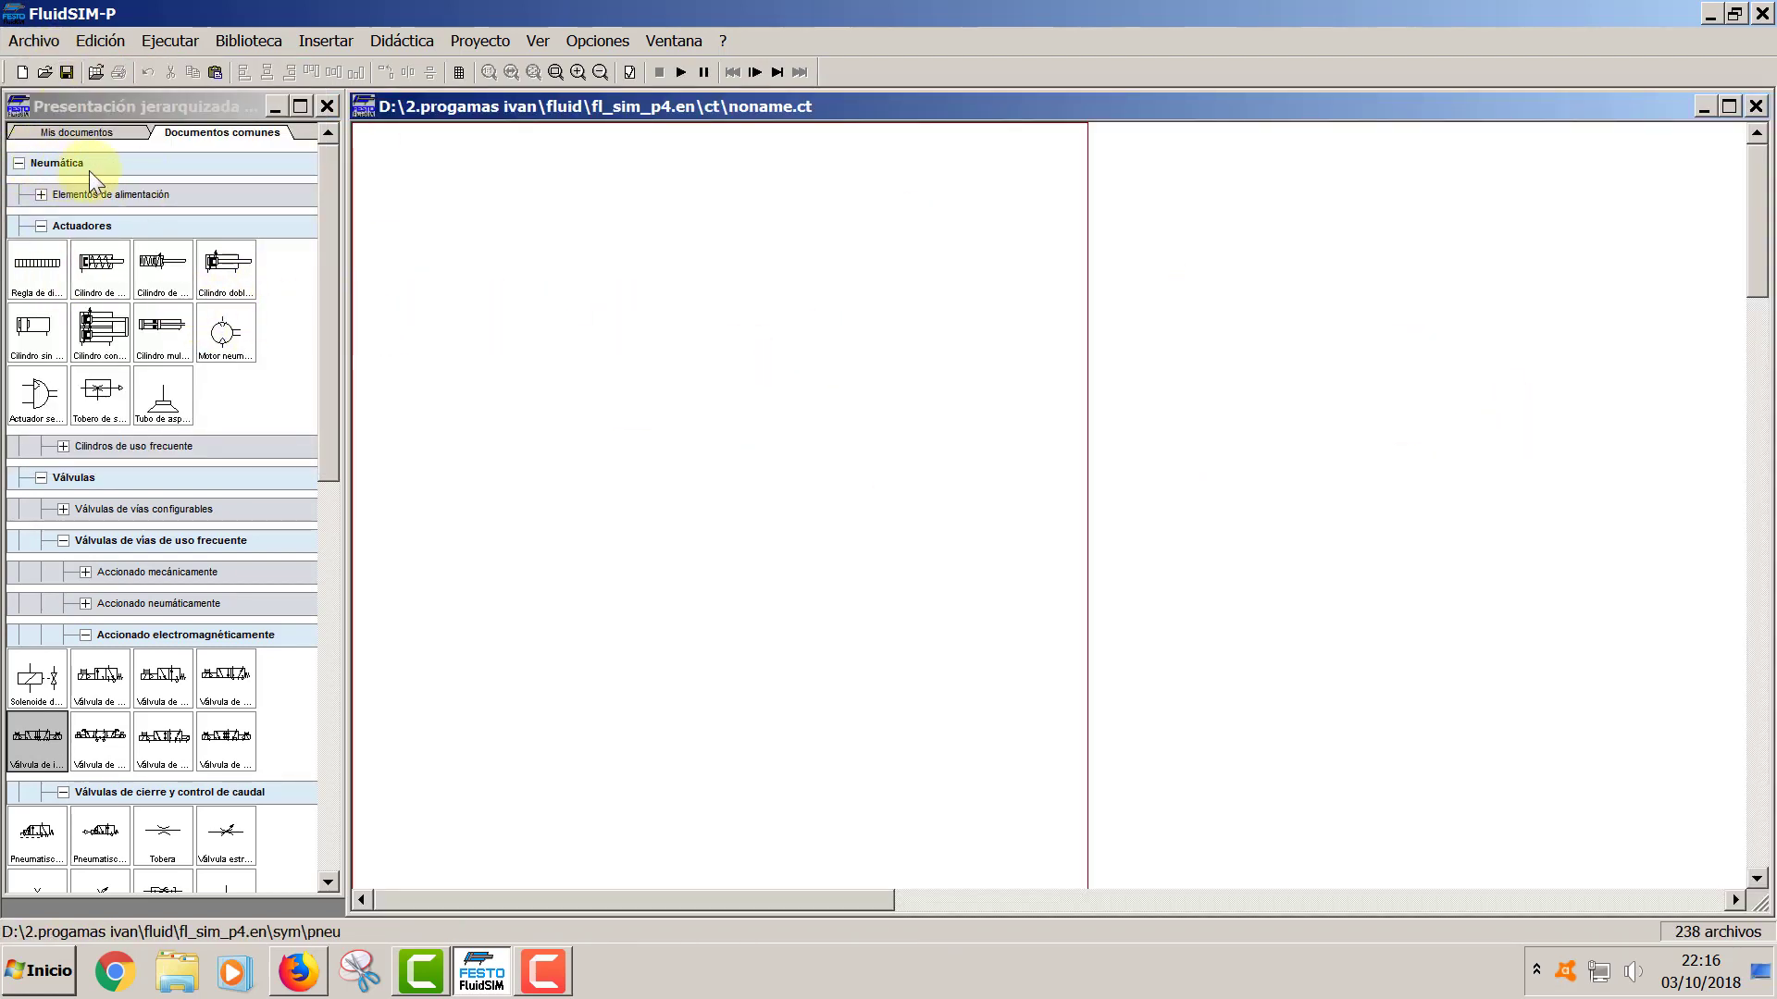
# - Place a double-acting cylinder from the pneumatic actuators in the upper part of the circuit
pyautogui.click(18, 163)
pyautogui.click(19, 162)
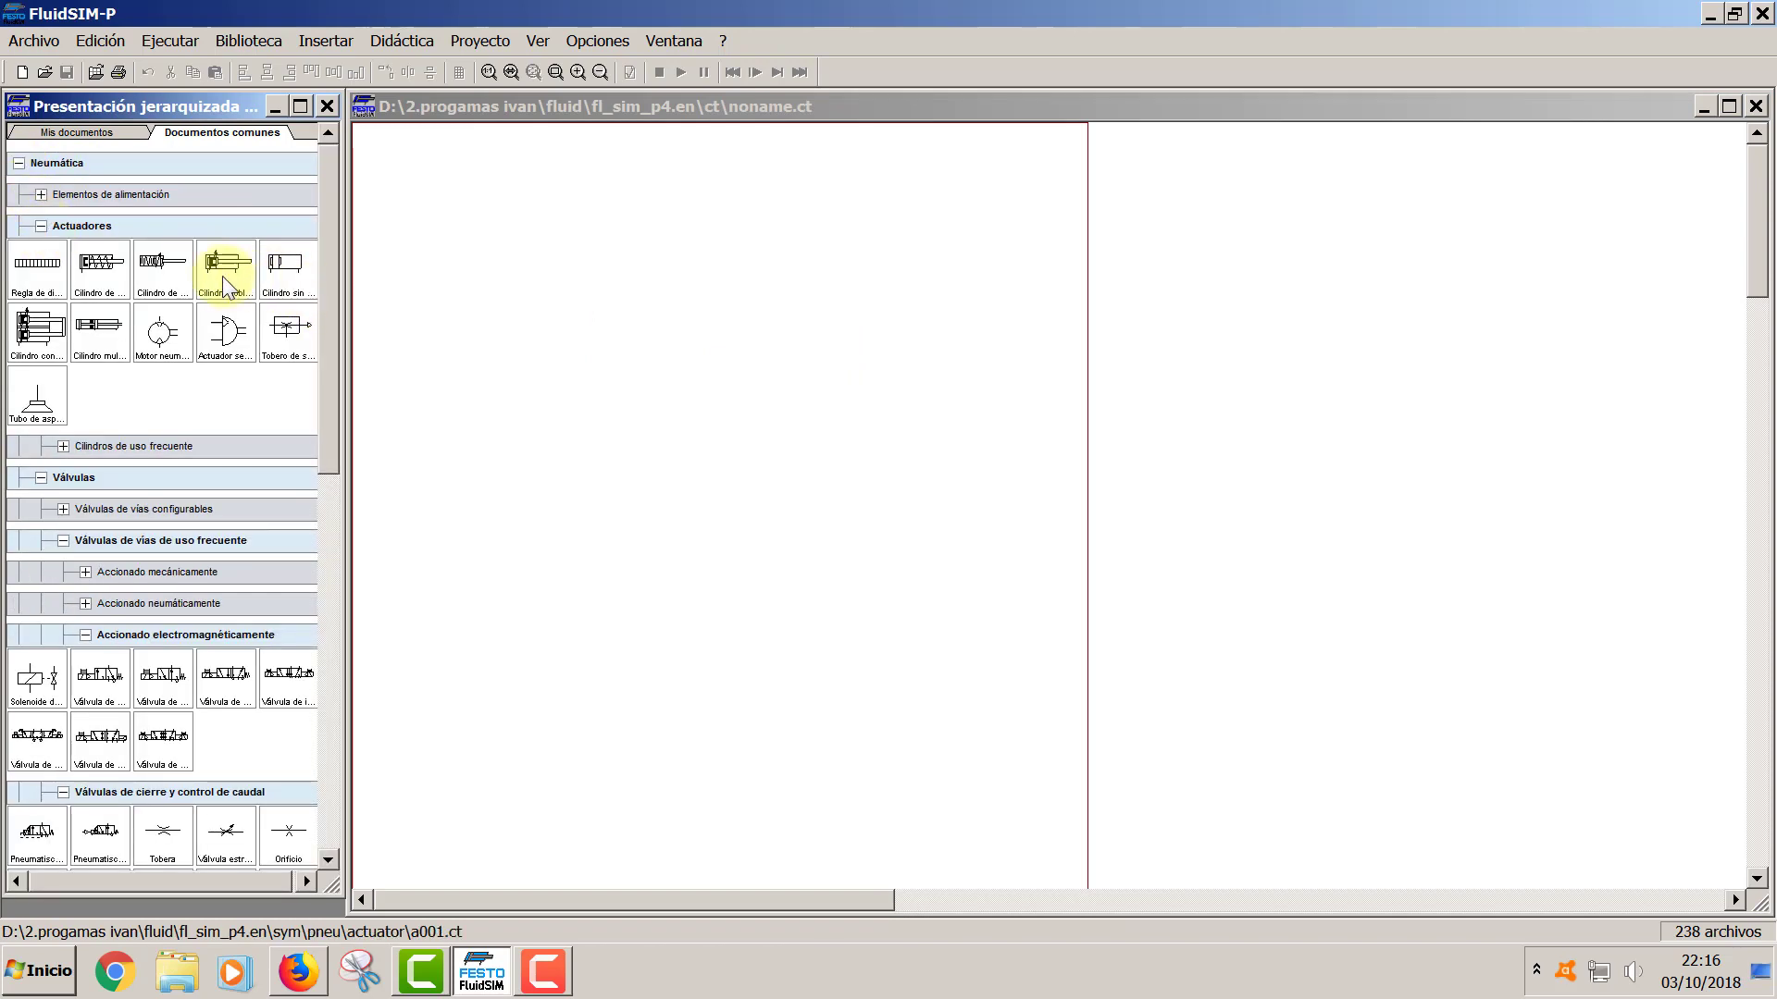
pyautogui.moveTo(225, 282); pyautogui.dragTo(826, 289)
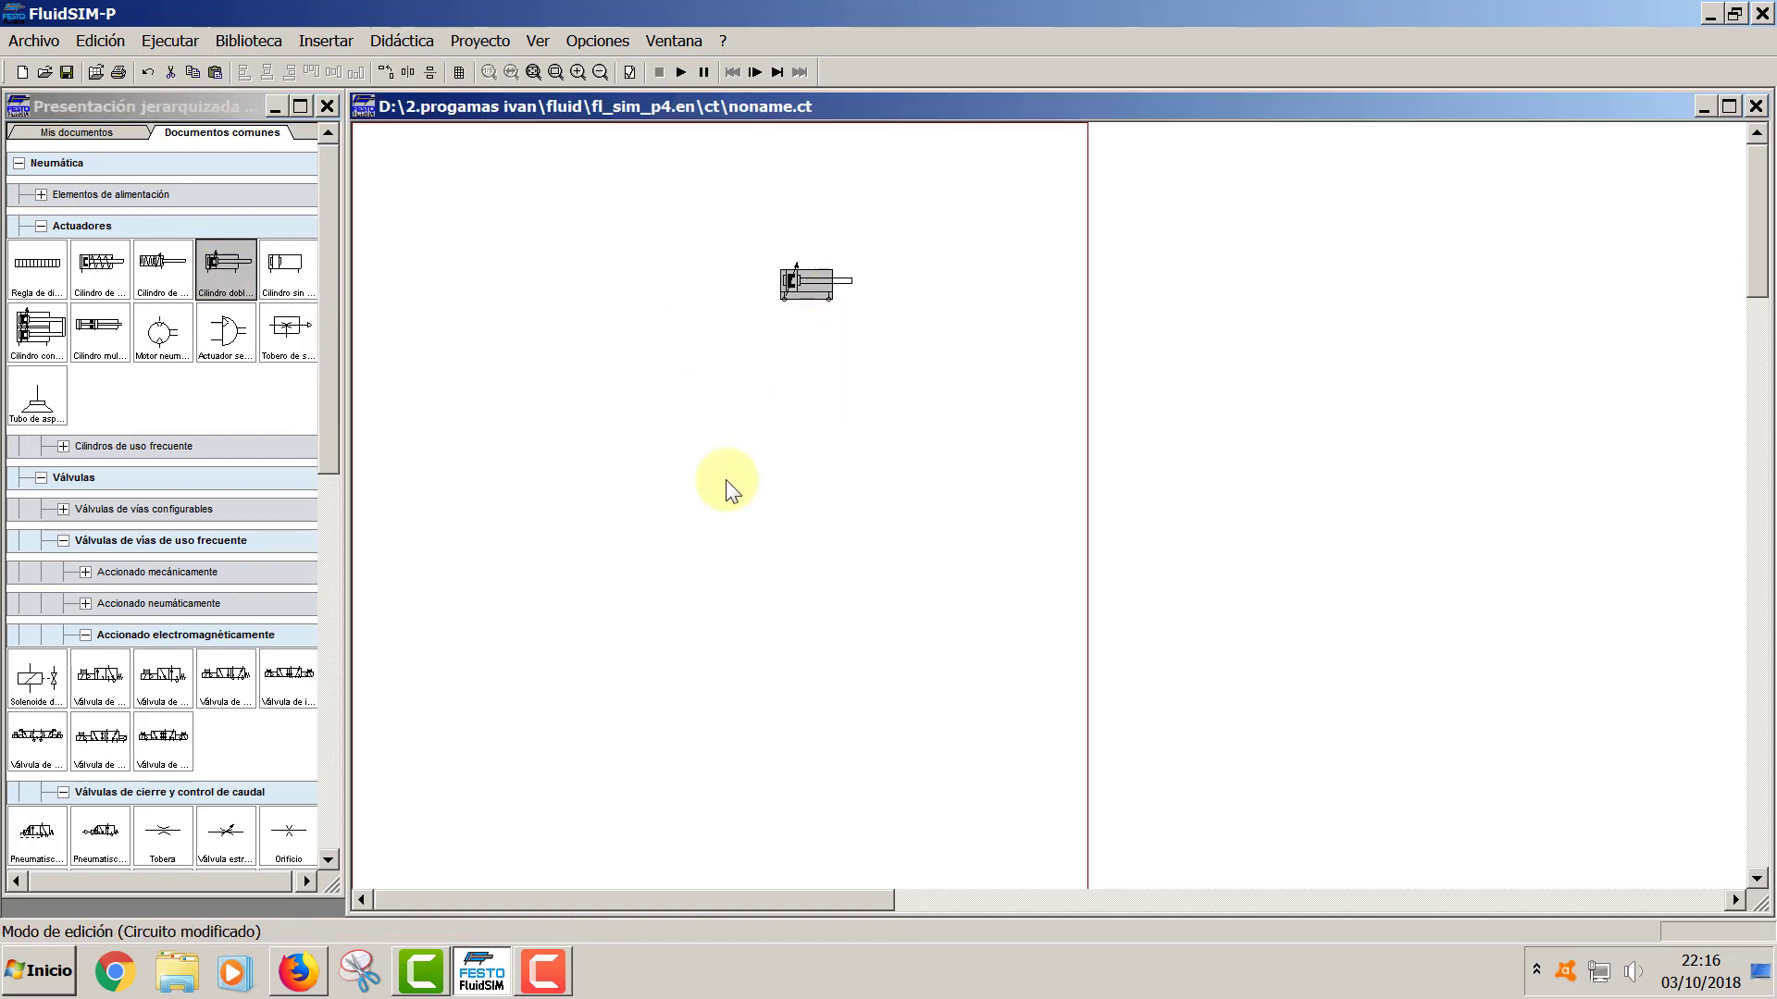
pyautogui.click(1087, 644)
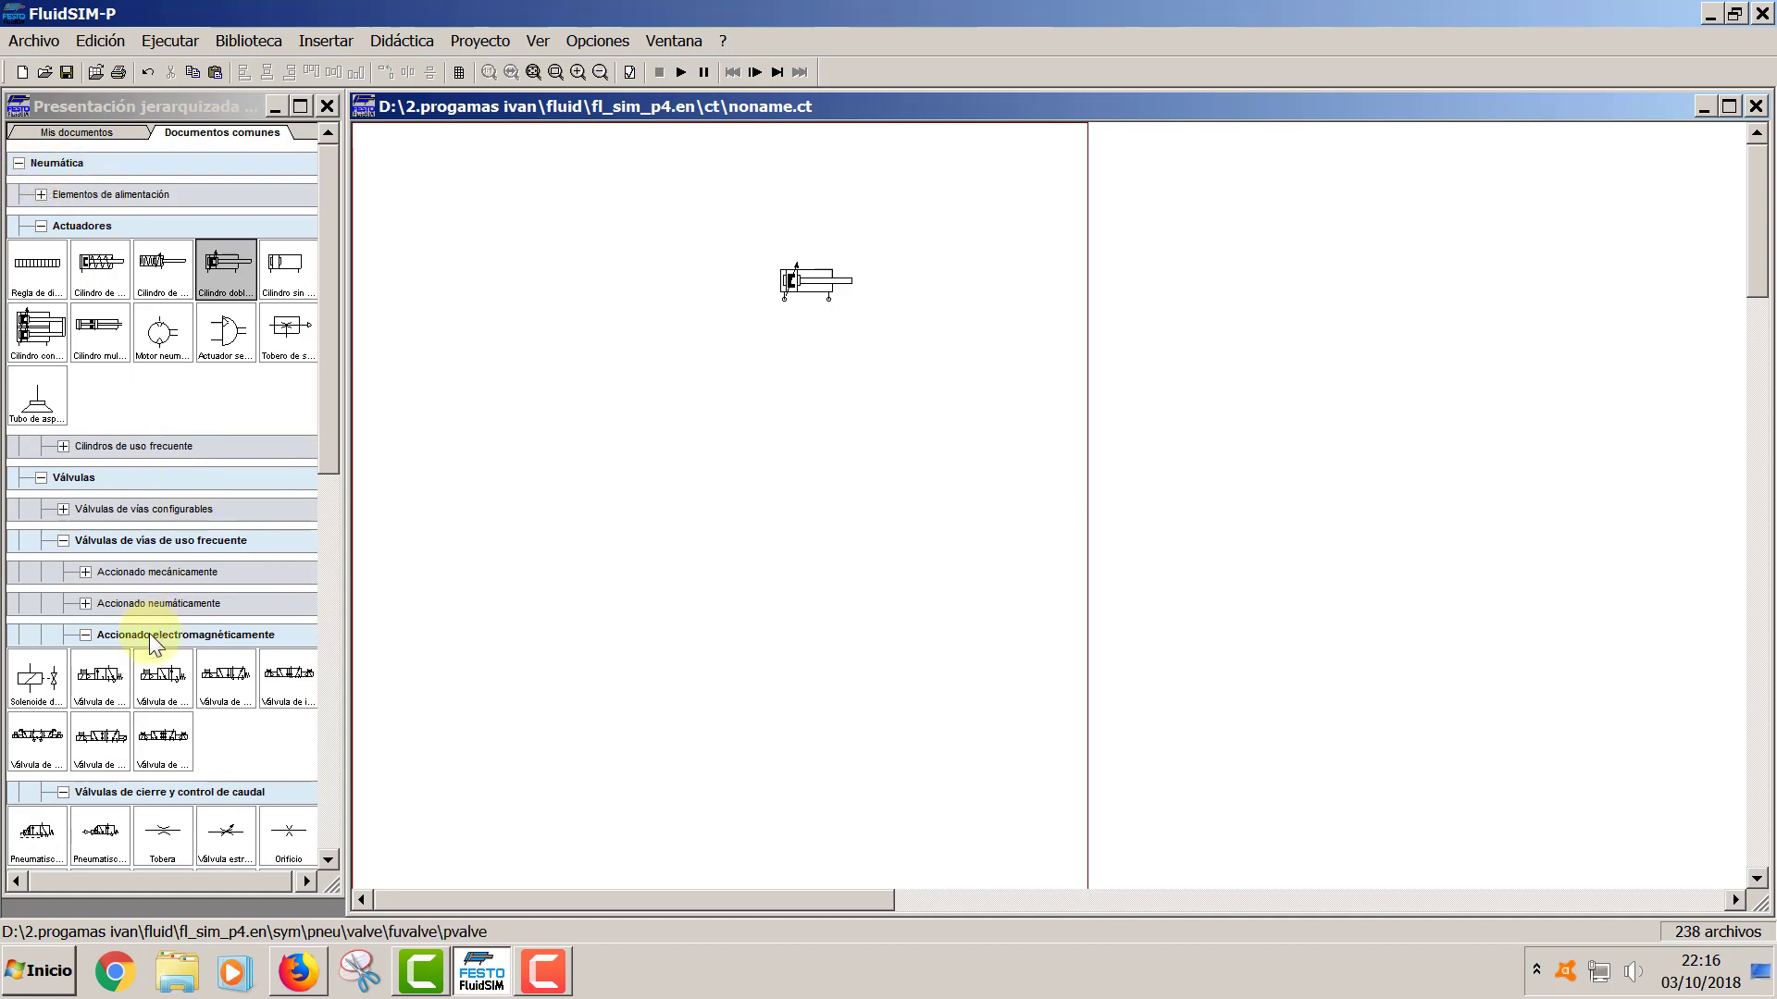
# - Place the electromagnetically actuated five-port, two-position solenoid impulse valve below the cylinder
pyautogui.click(40, 477)
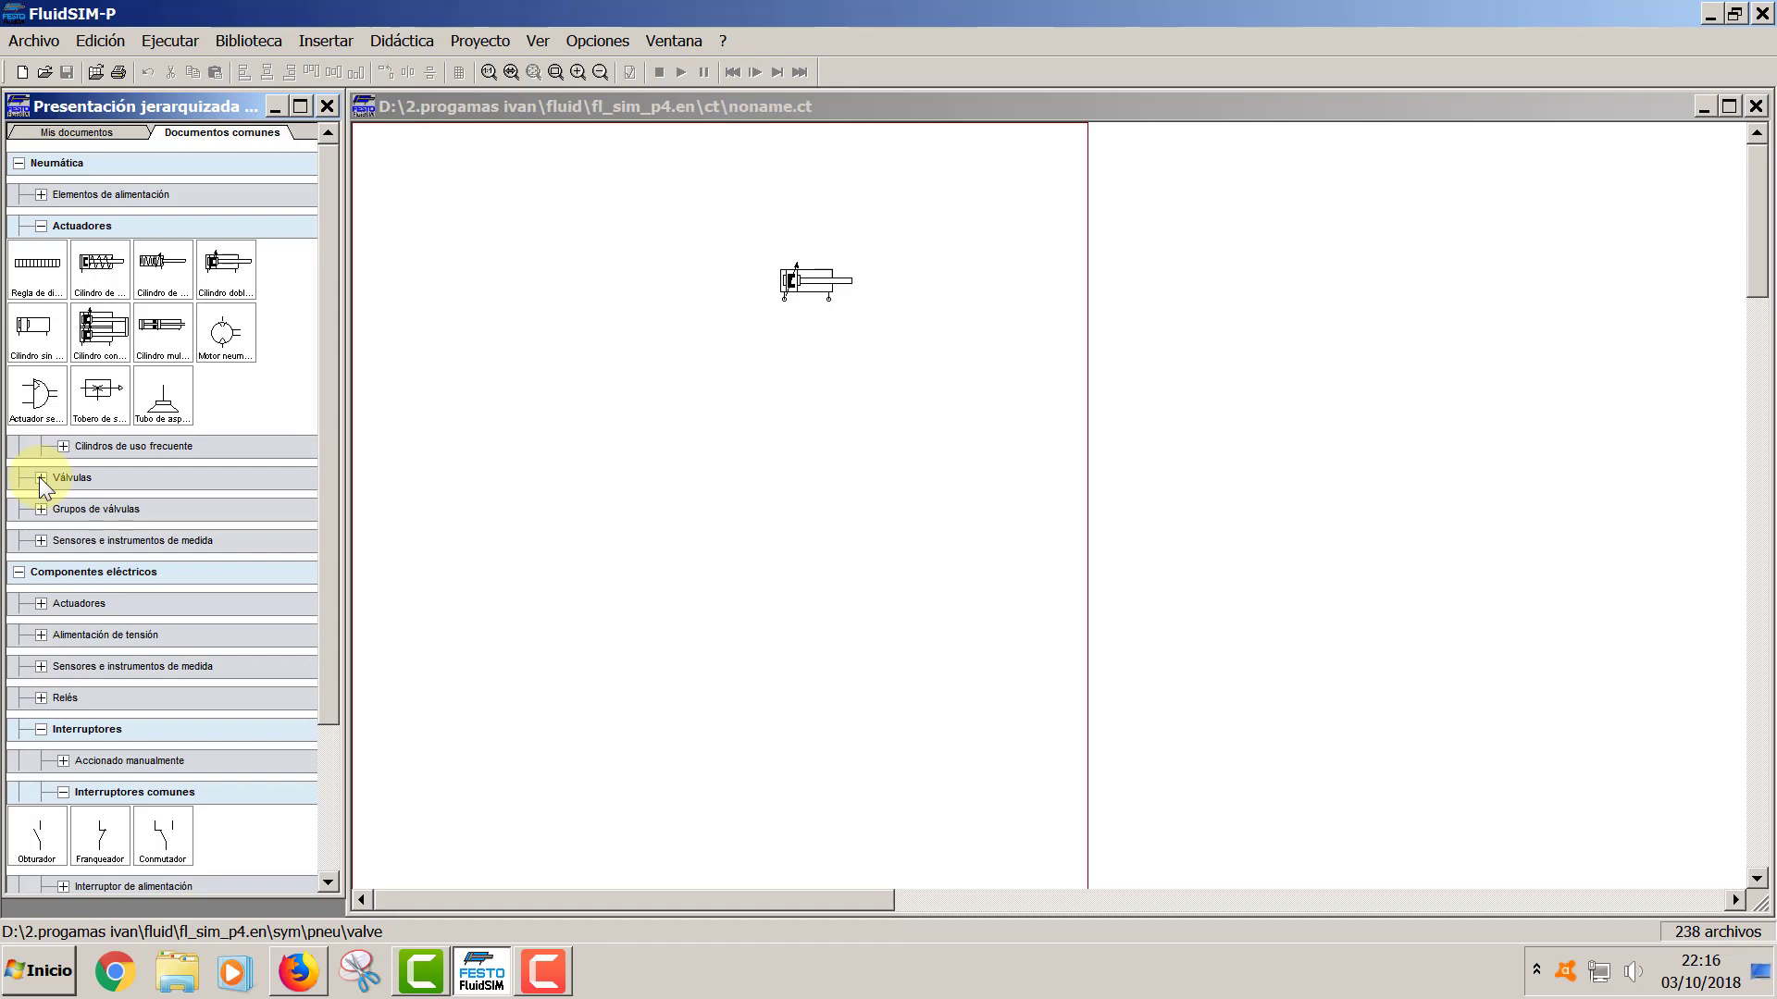
pyautogui.click(40, 478)
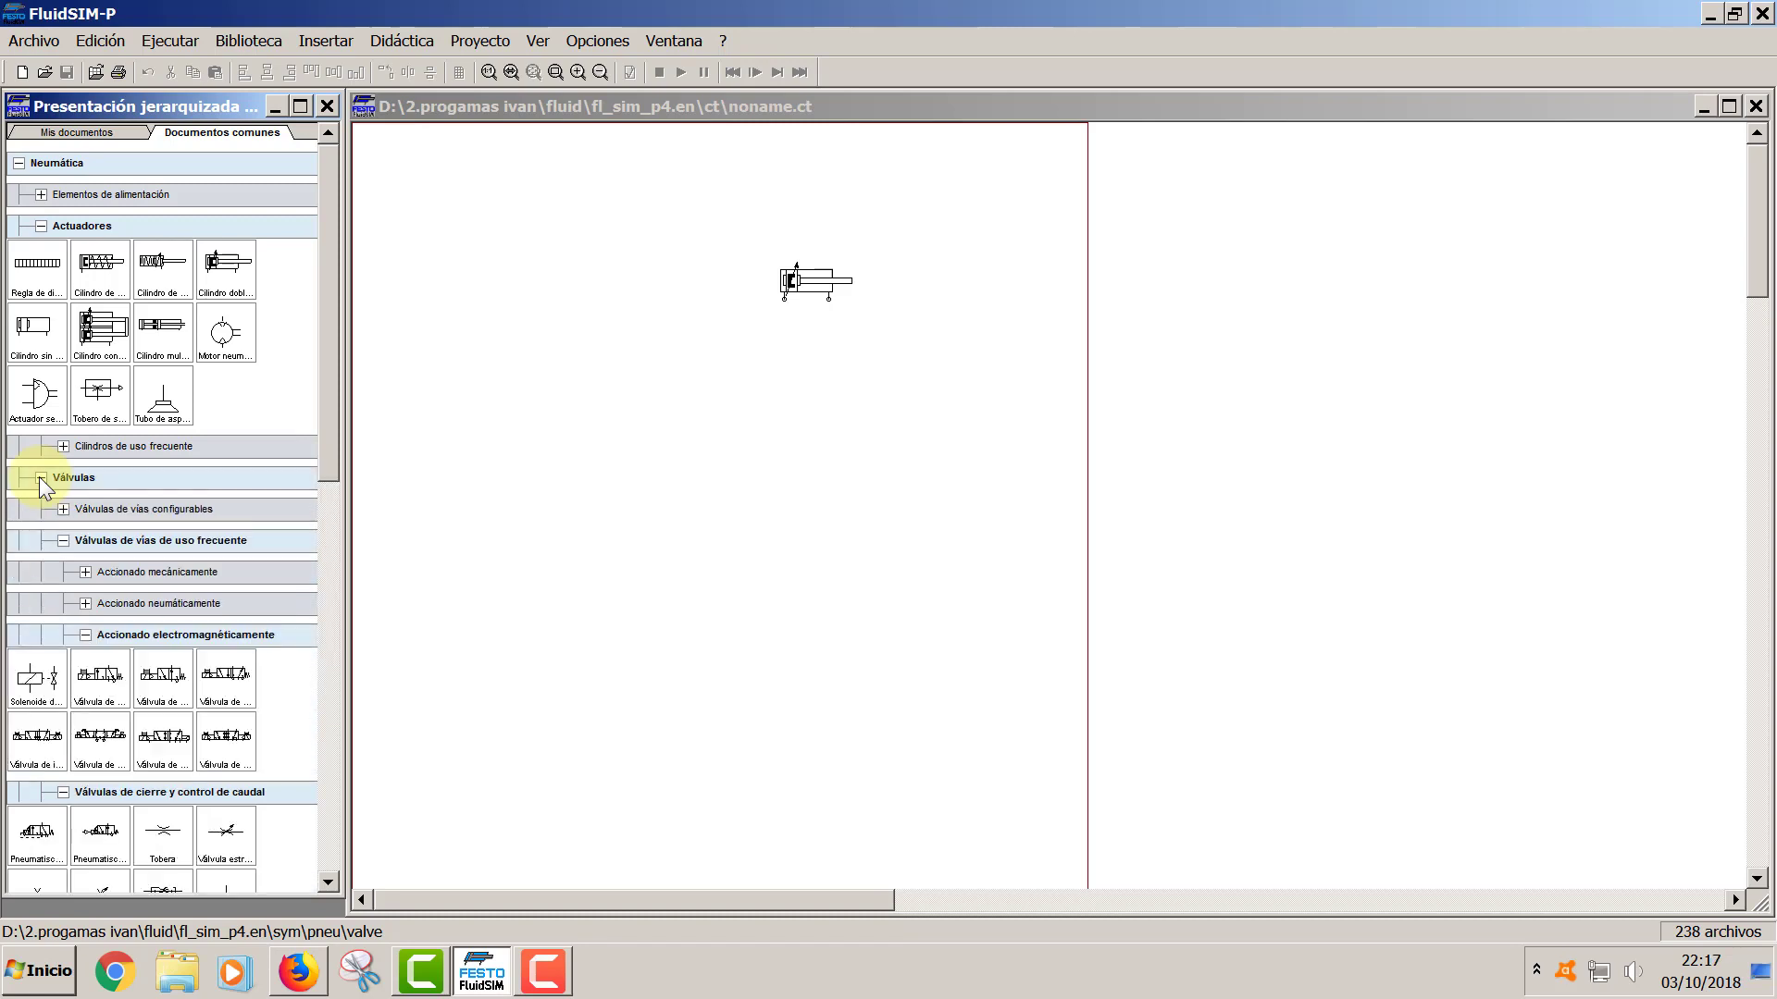
pyautogui.click(63, 540)
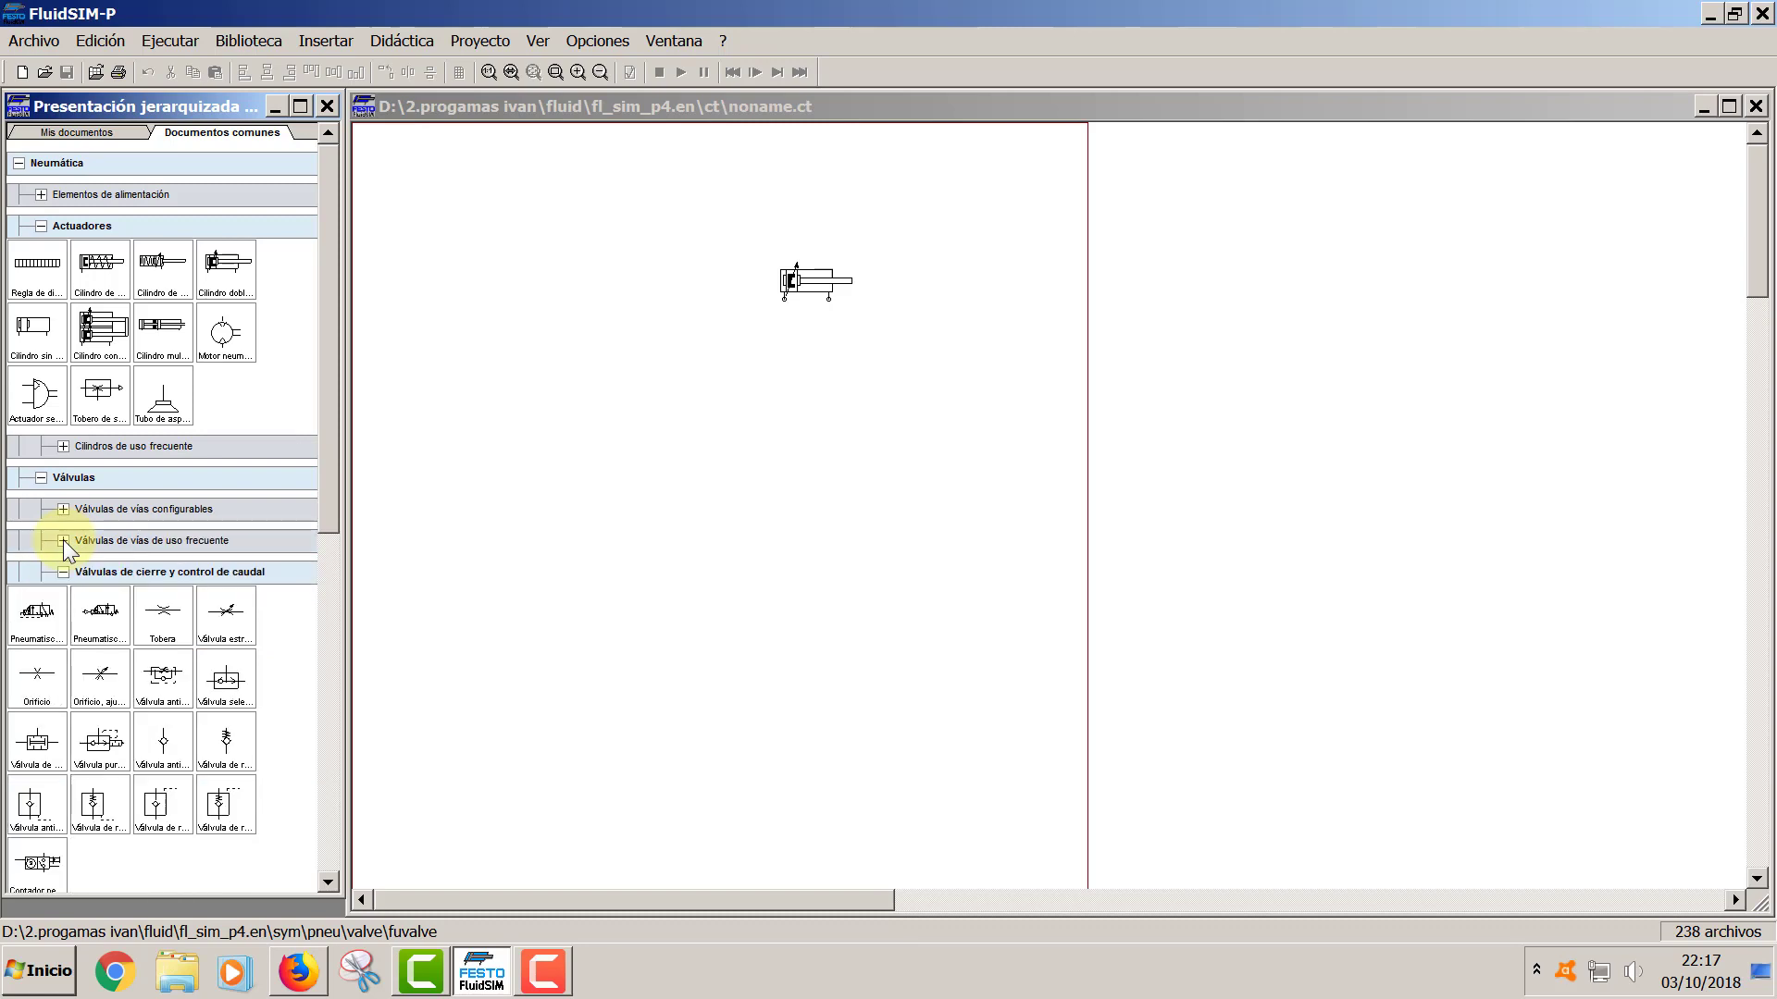
pyautogui.click(63, 540)
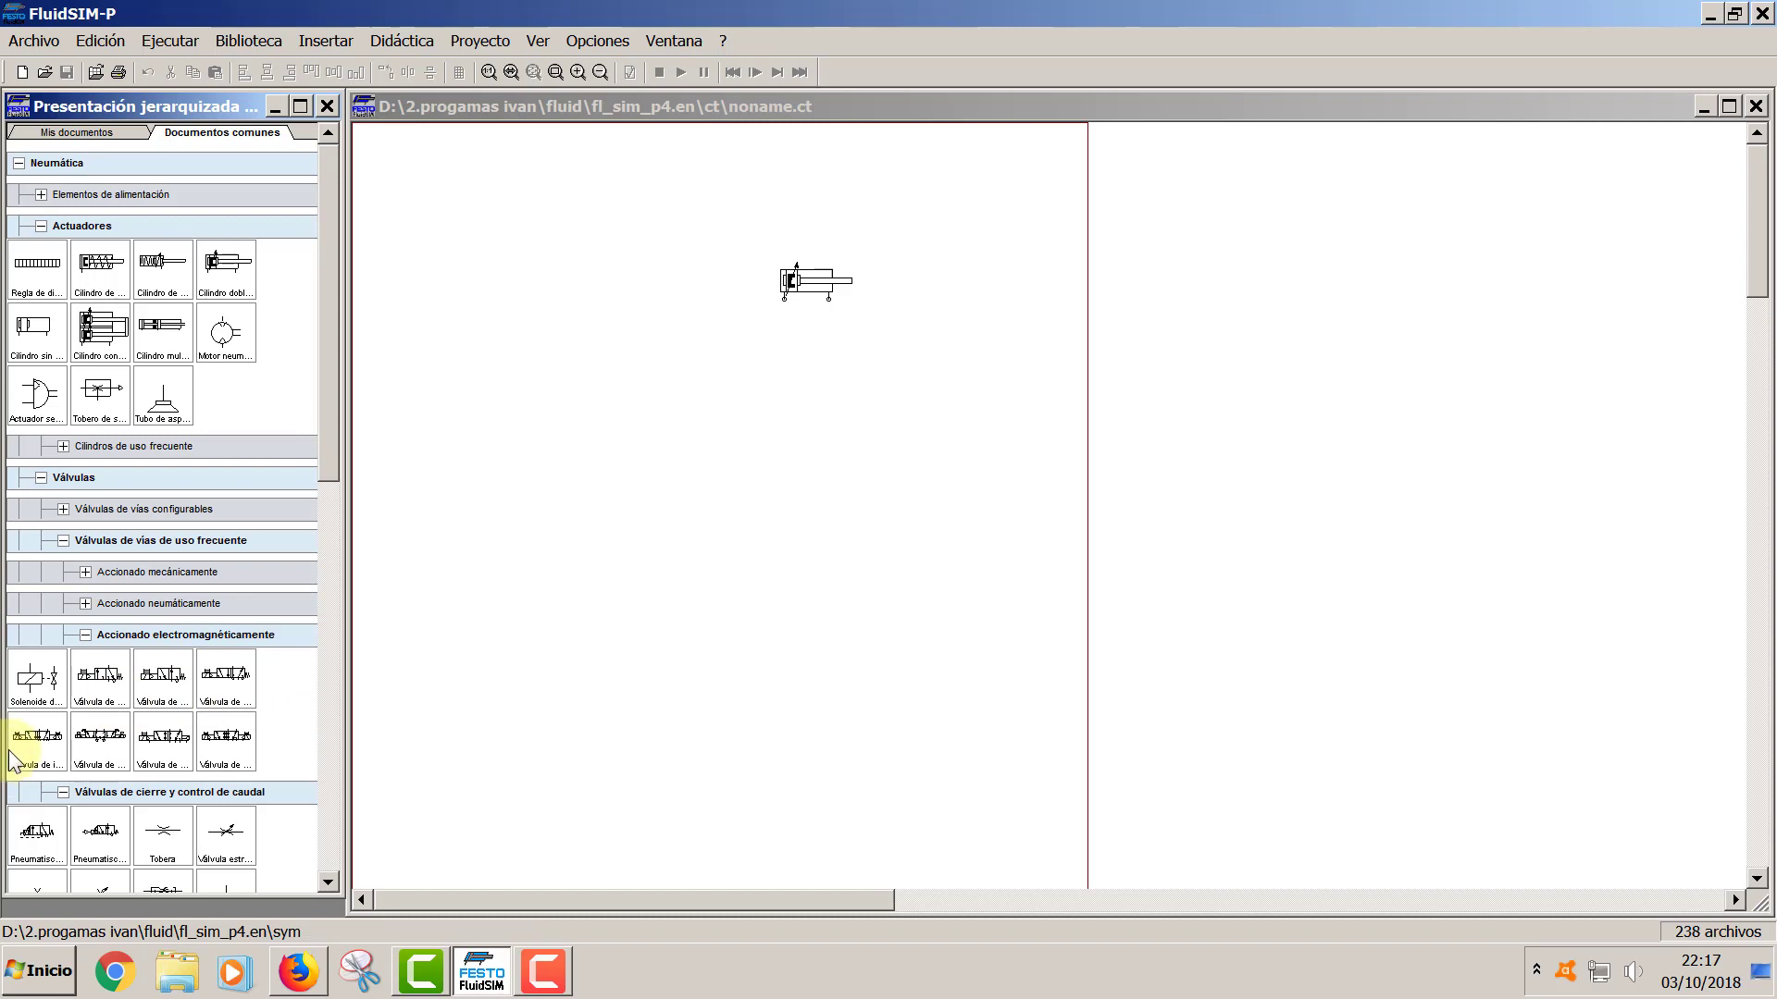
pyautogui.moveTo(25, 748); pyautogui.dragTo(800, 453)
pyautogui.click(838, 569)
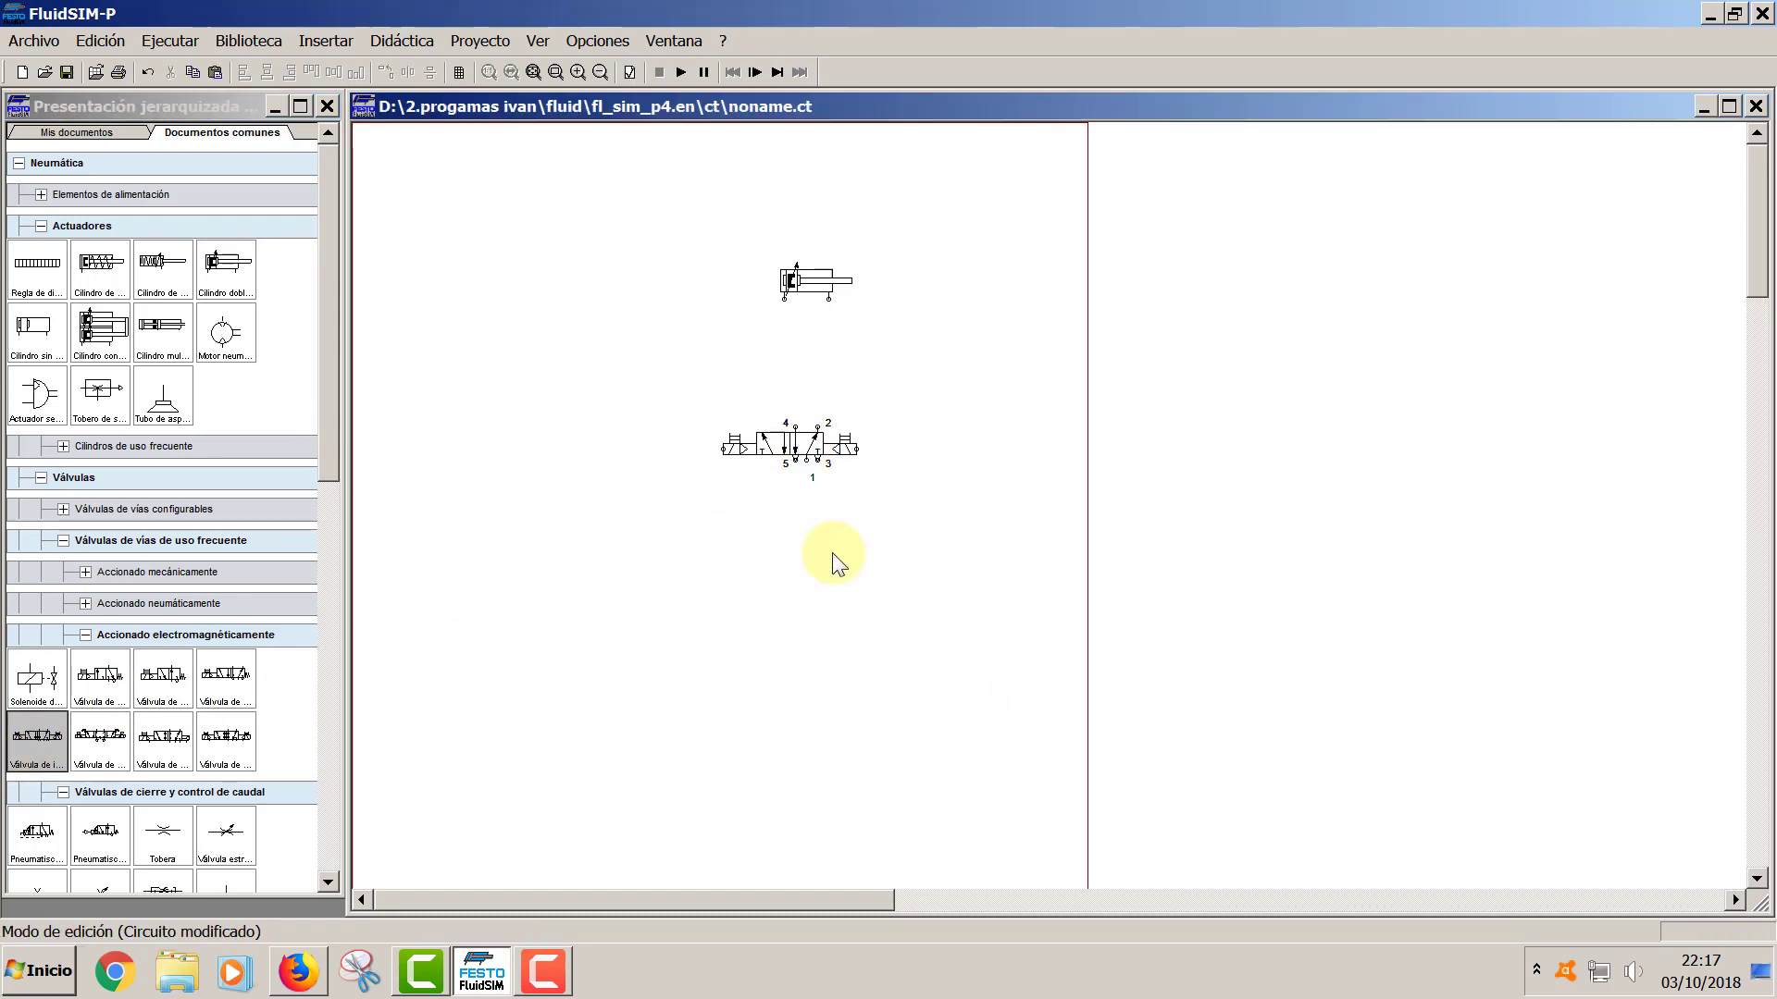
# - Configure the solenoid valve without pilot control (Pilotado) and without muscular actuation (Esfuerzo muscular) on both sides
pyautogui.doubleClick(803, 442)
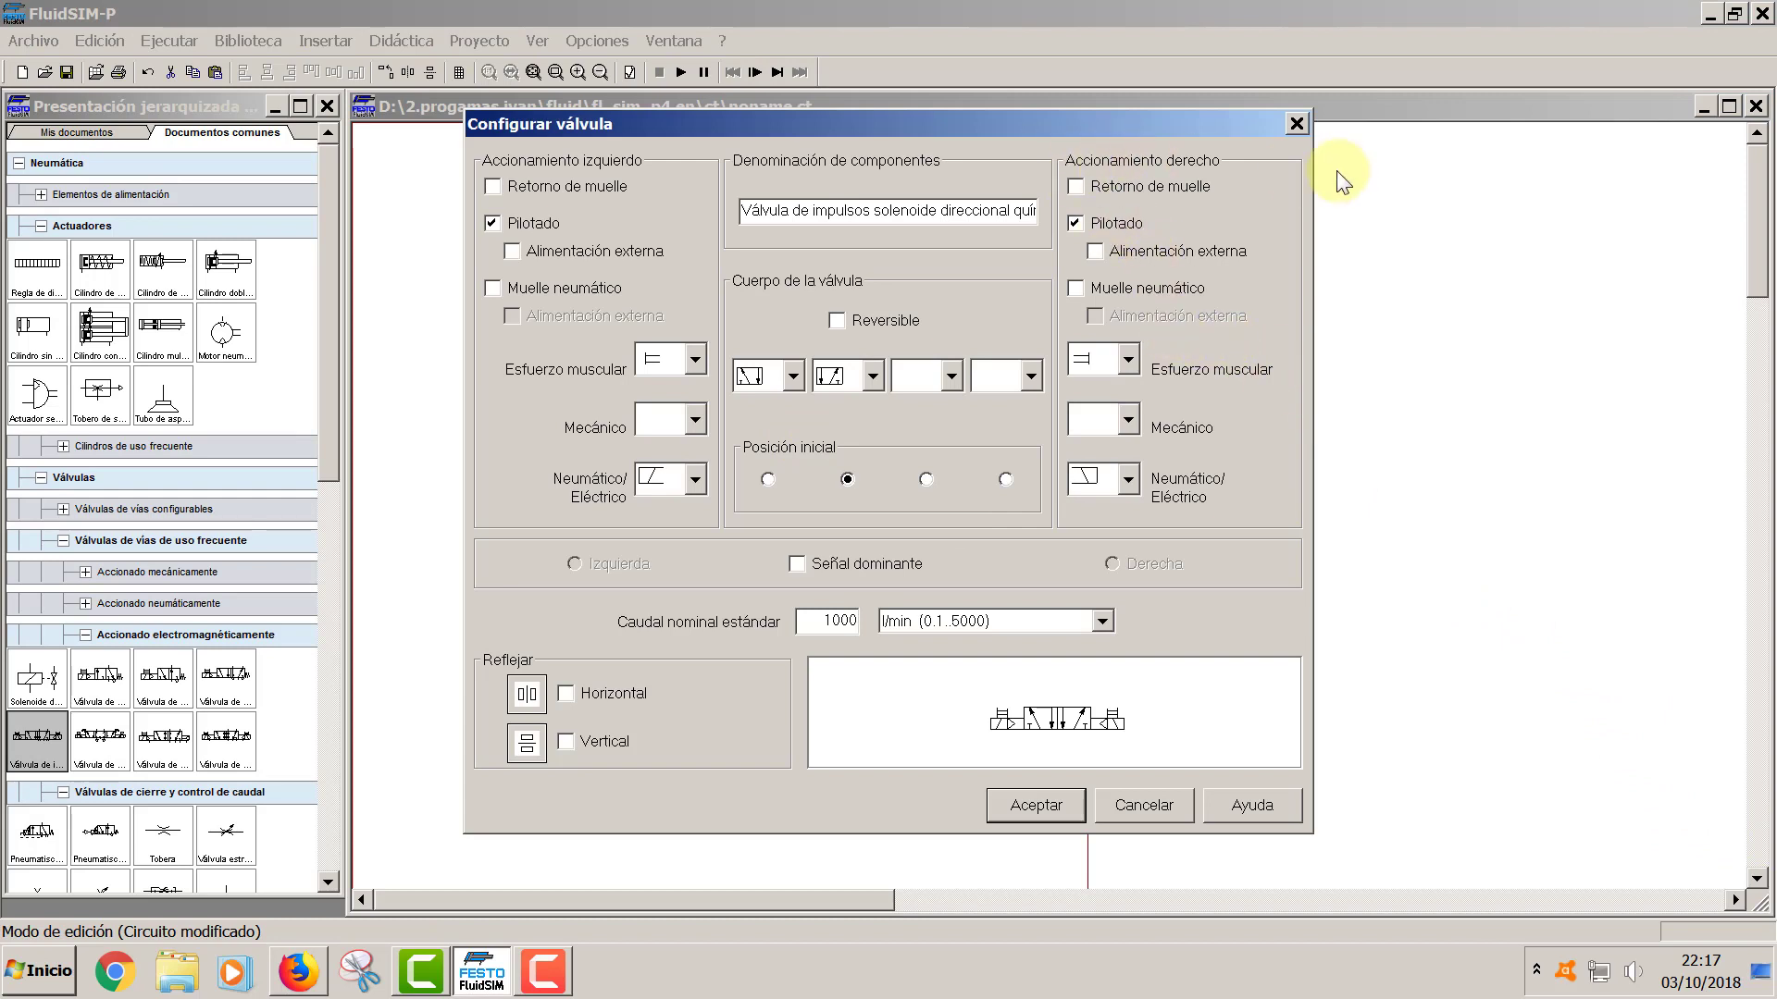
pyautogui.click(524, 227)
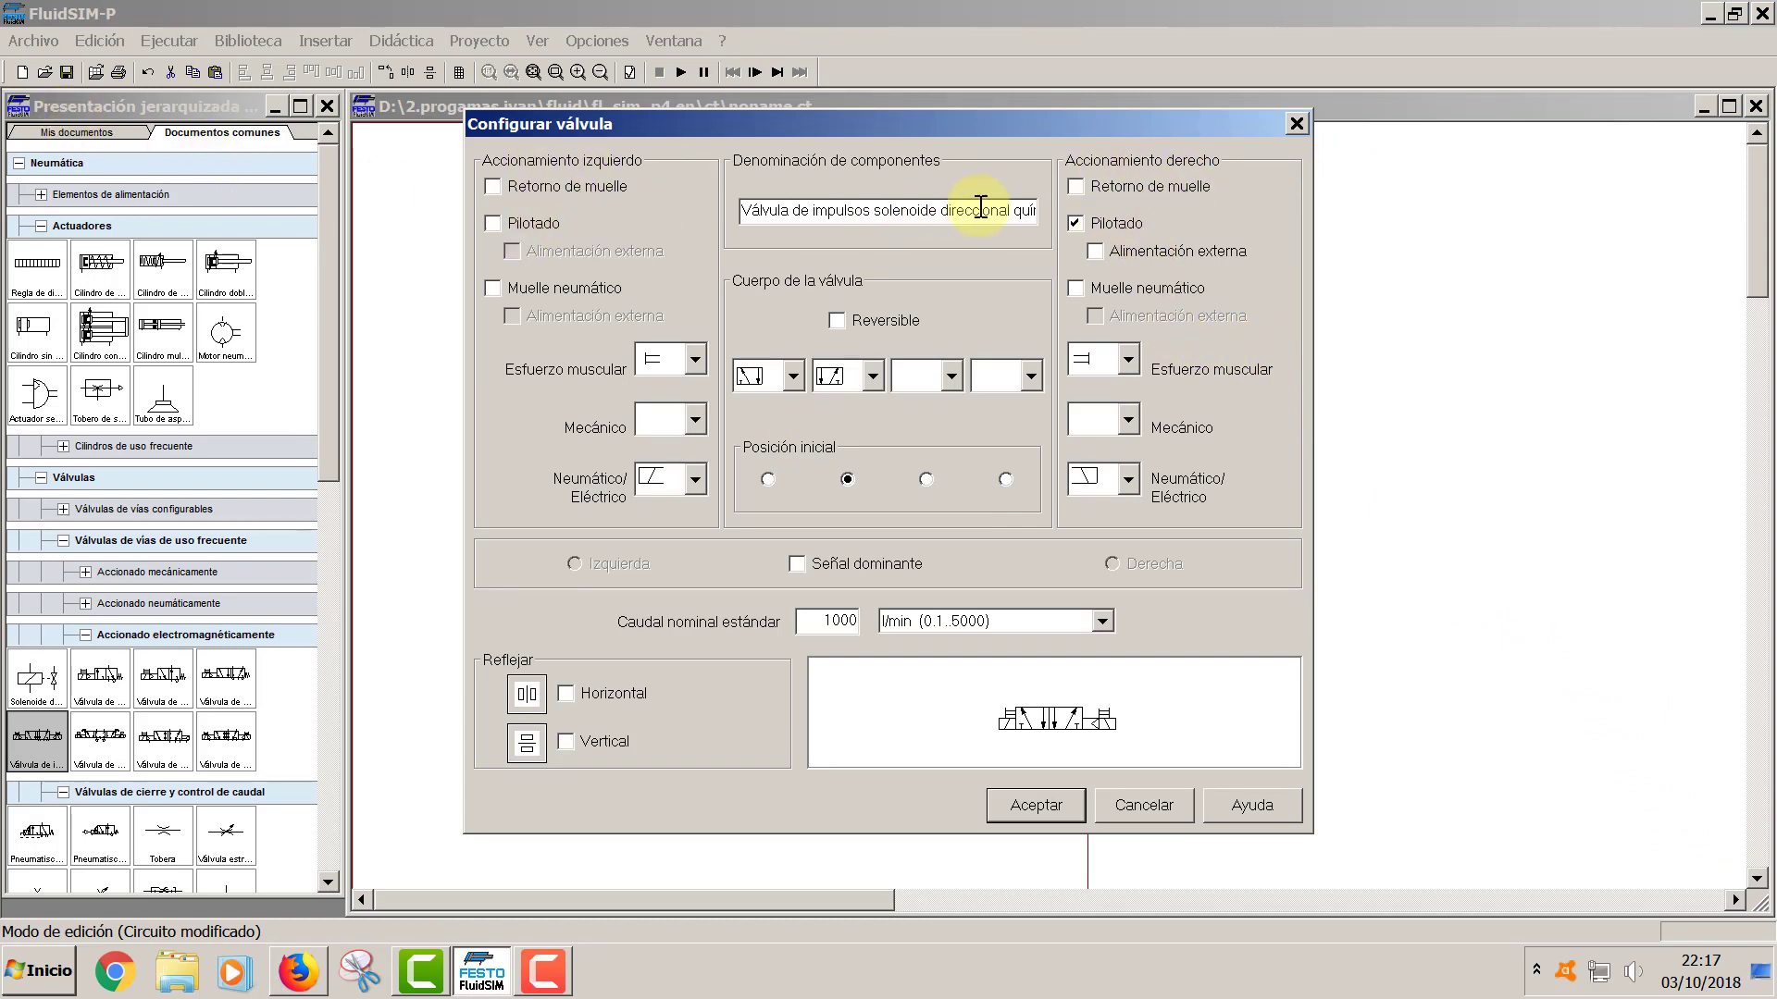
pyautogui.click(1114, 236)
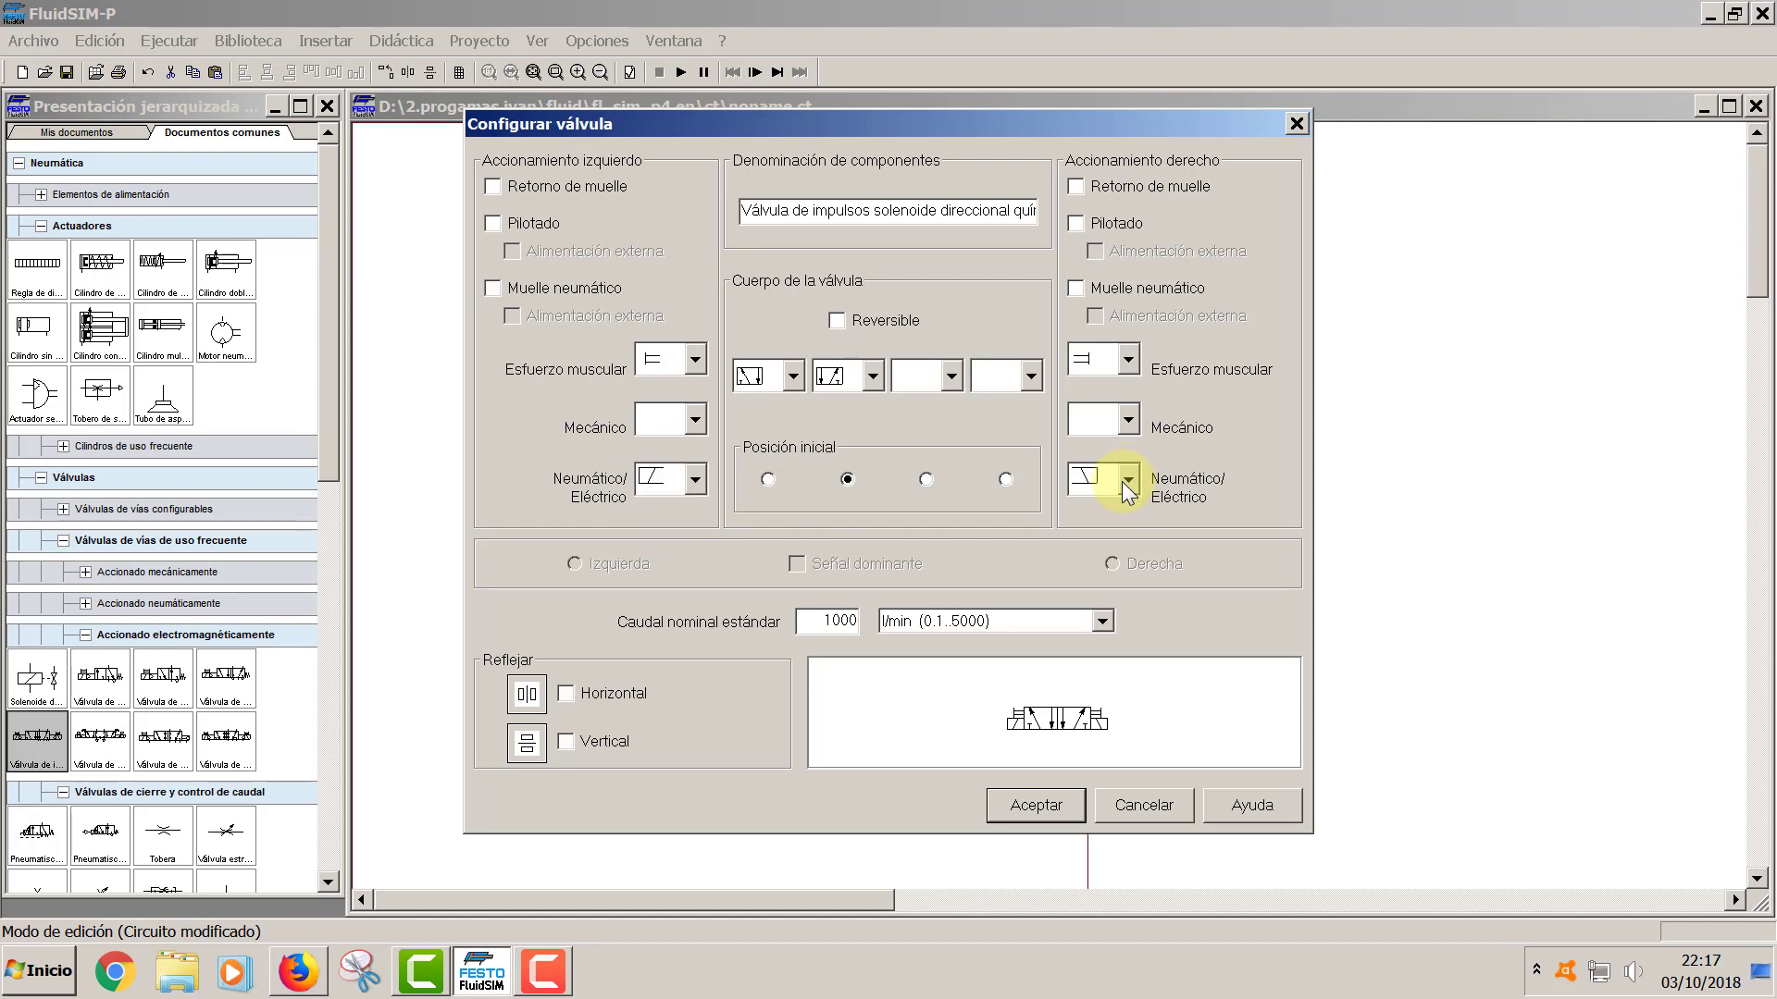
pyautogui.click(1129, 361)
pyautogui.click(1111, 396)
pyautogui.click(696, 362)
pyautogui.click(673, 381)
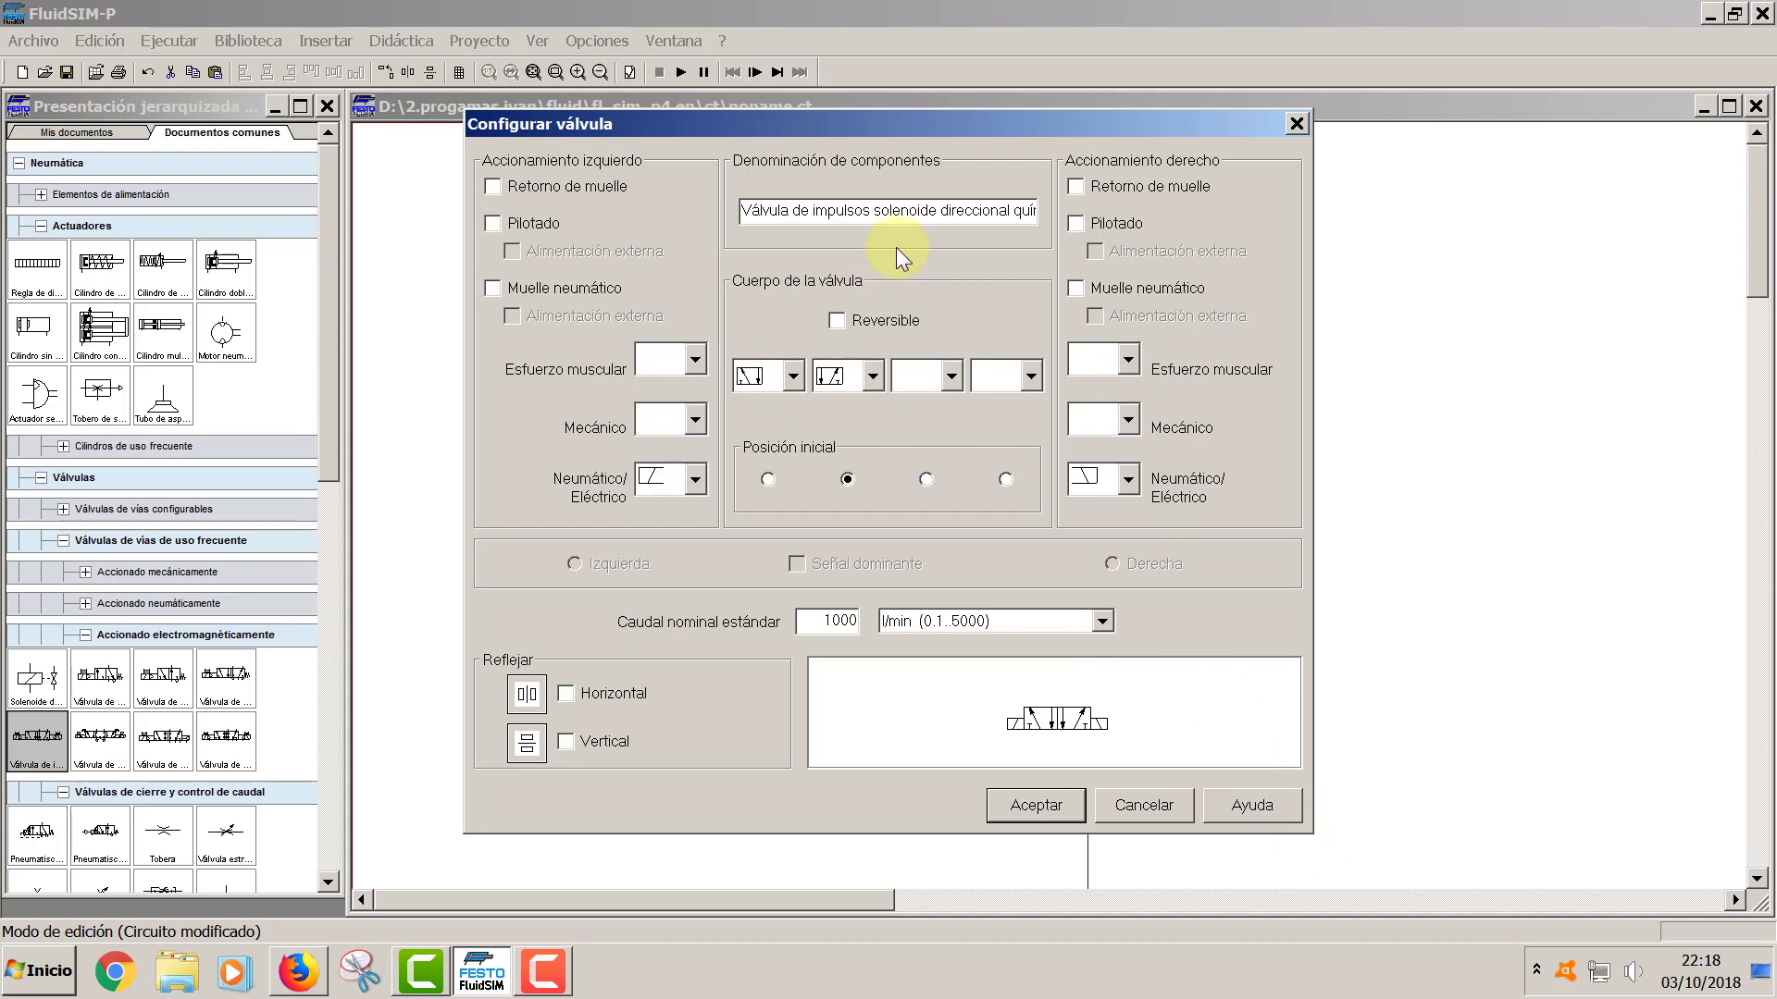
pyautogui.click(1007, 211)
pyautogui.press('End')
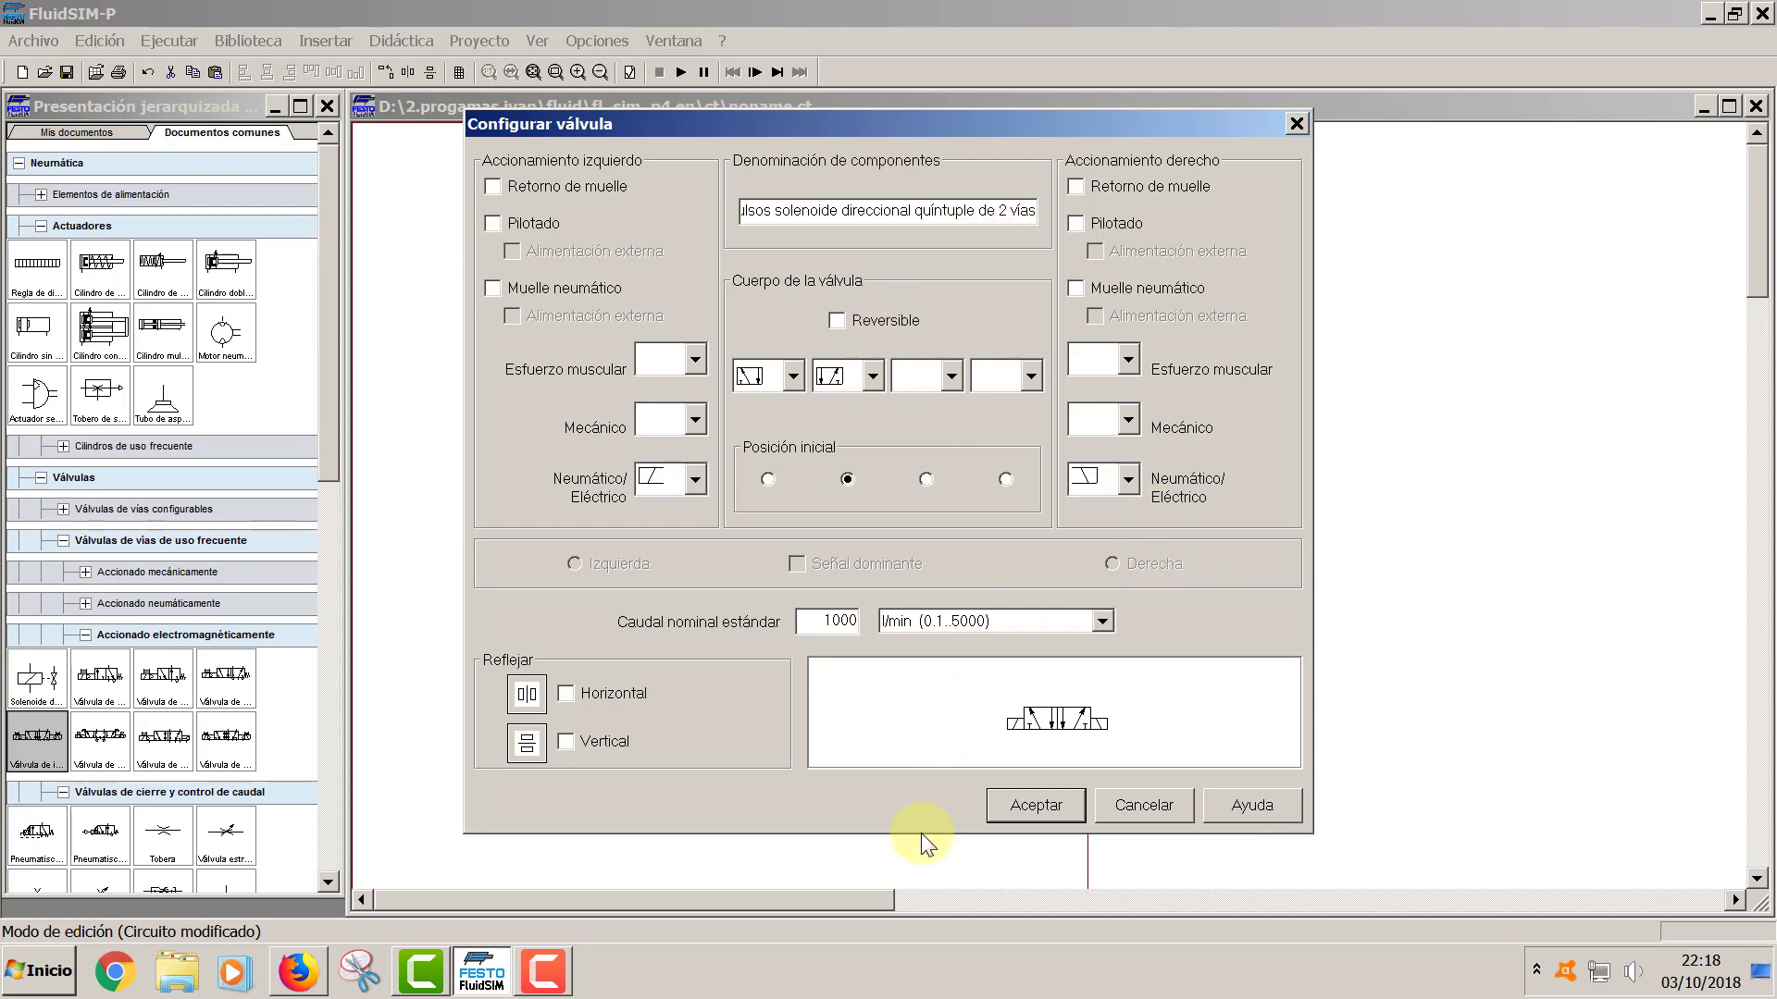
pyautogui.click(1034, 804)
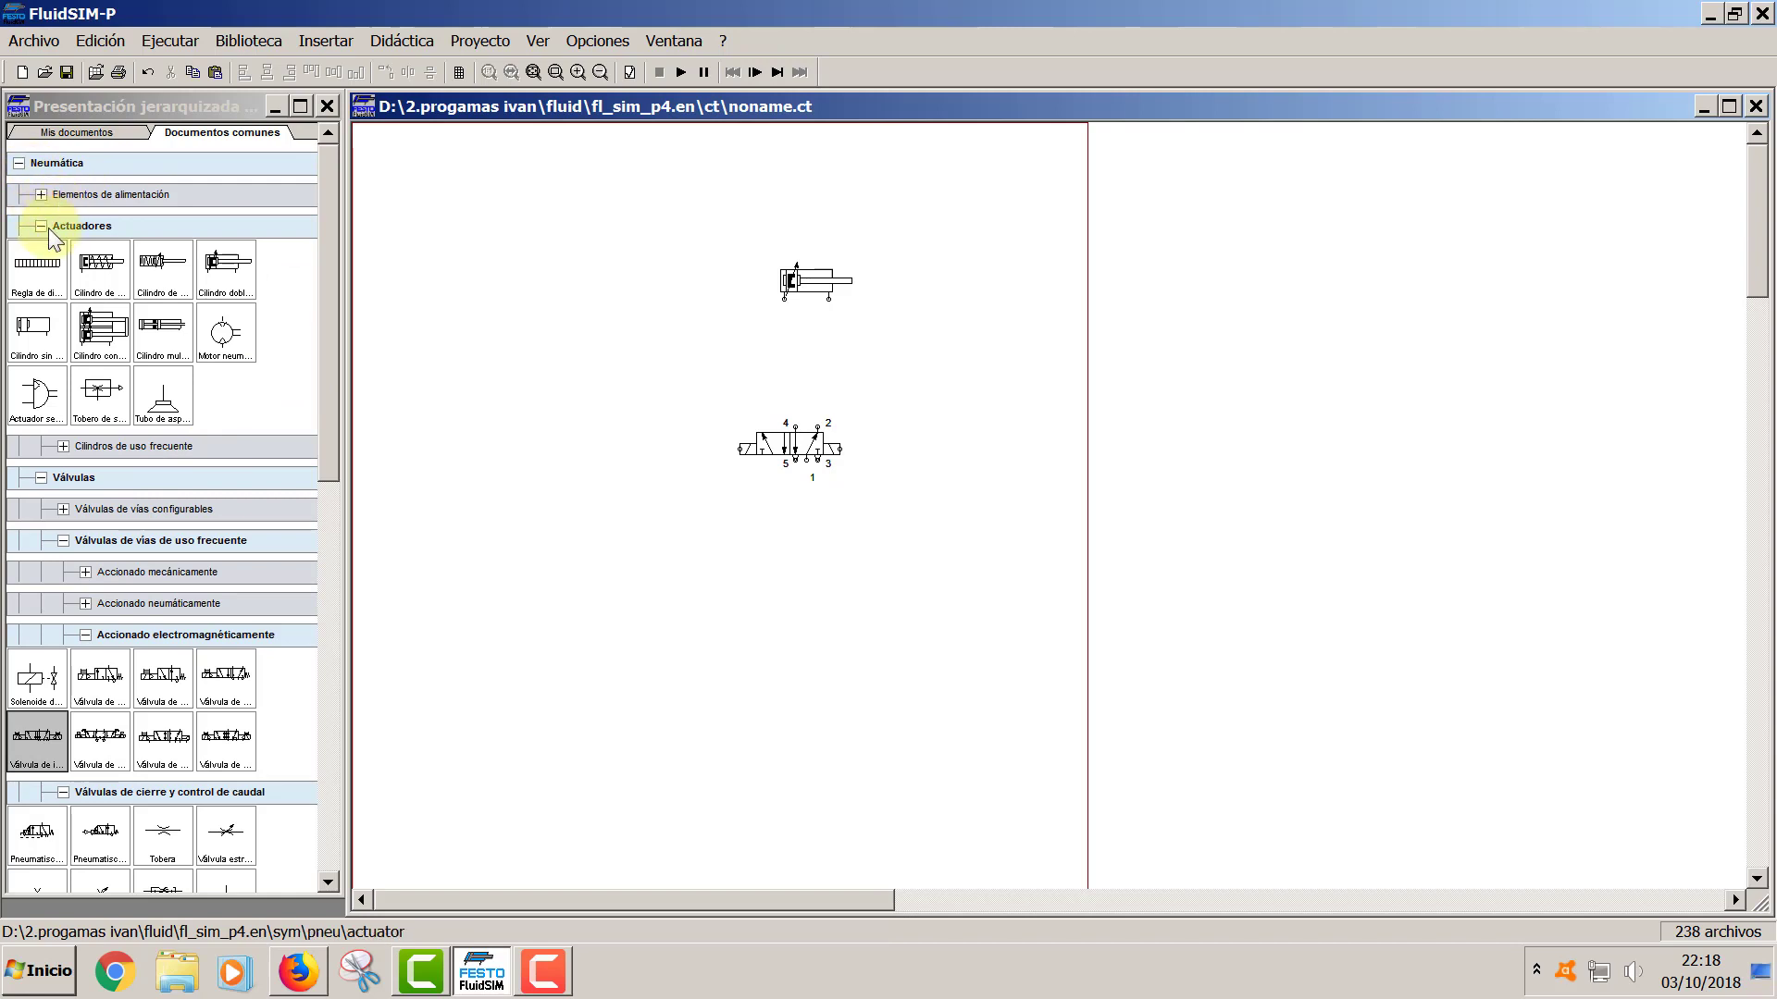
# - Place a one-way flow control valve (Válvula antirretorno estranguladora) below and left of the solenoid valve
pyautogui.click(19, 163)
pyautogui.click(19, 163)
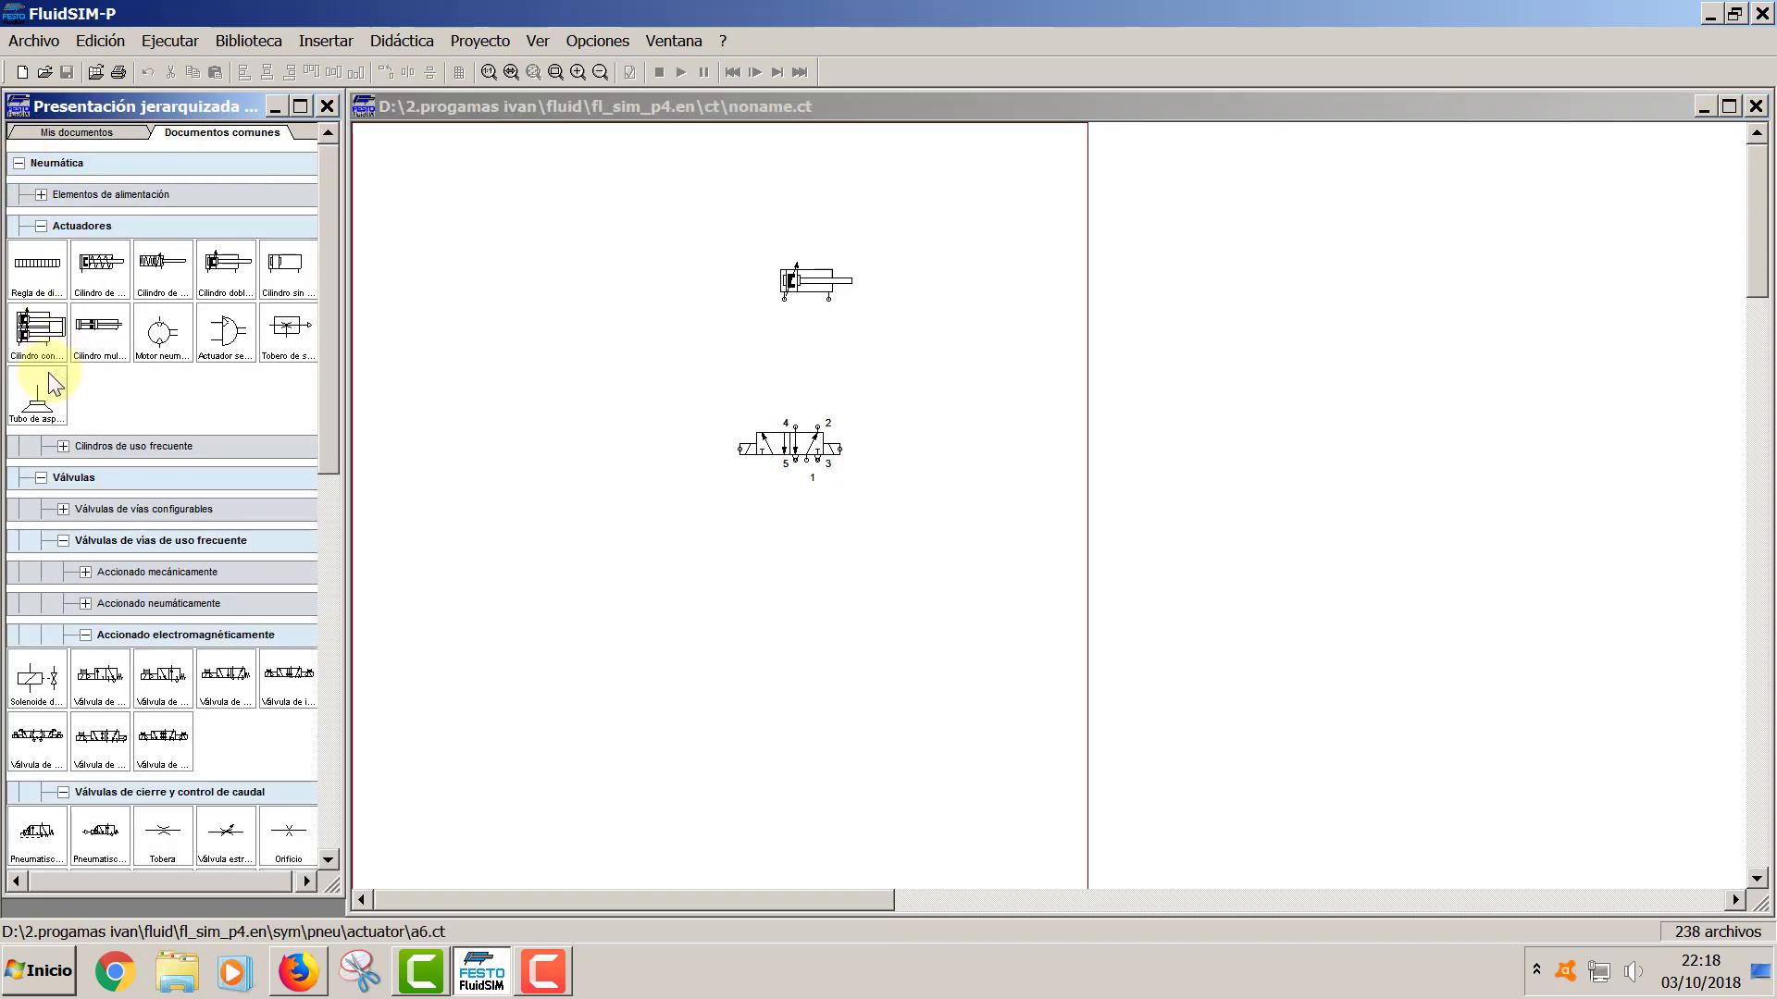
pyautogui.click(39, 480)
pyautogui.click(39, 480)
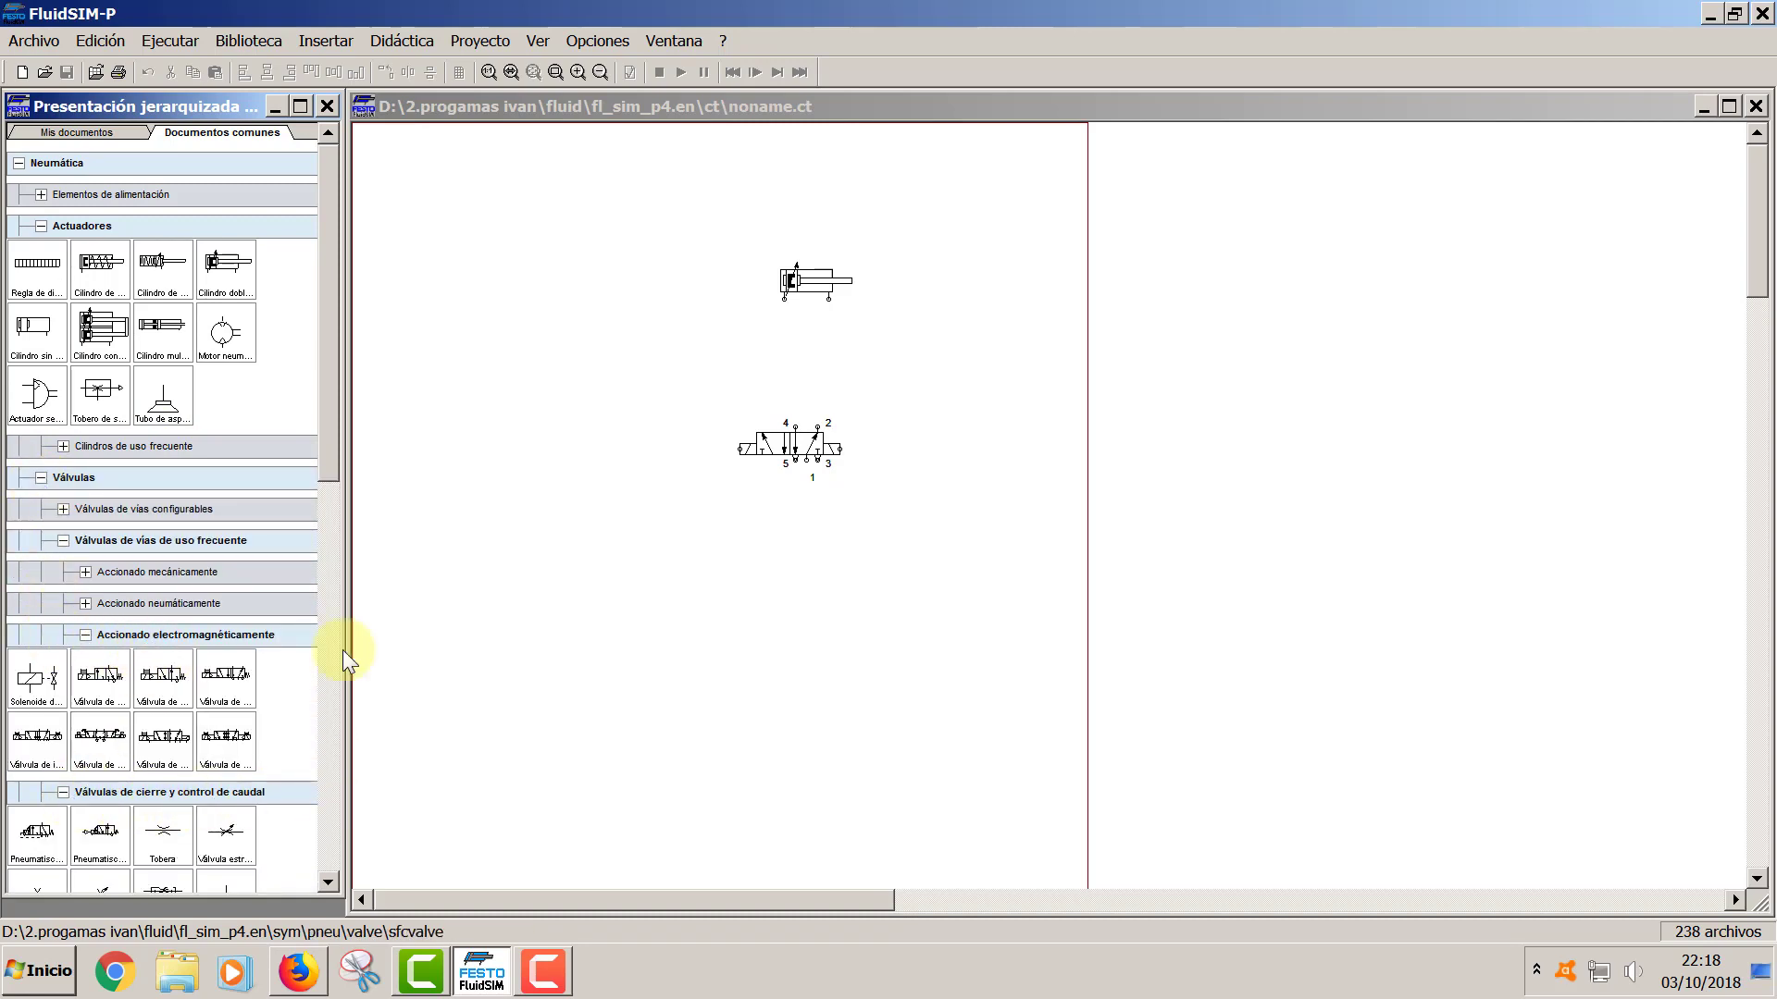
pyautogui.moveTo(319, 463); pyautogui.dragTo(352, 601)
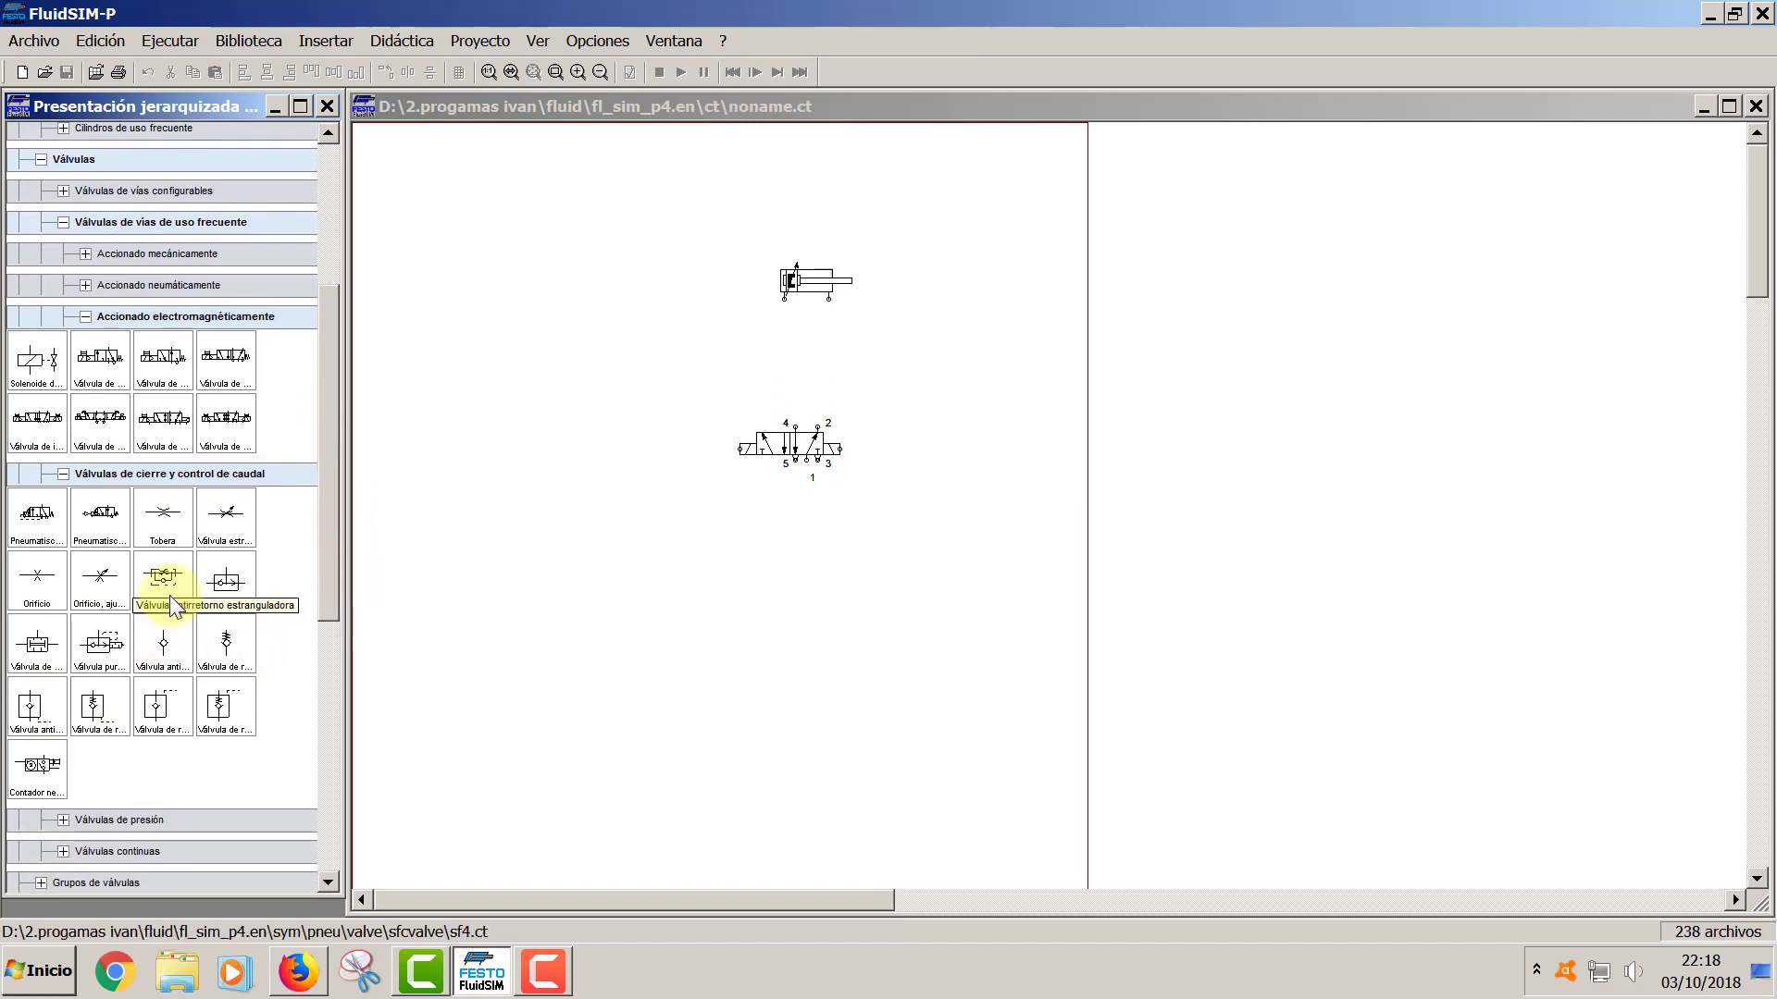
pyautogui.moveTo(172, 581); pyautogui.dragTo(656, 613)
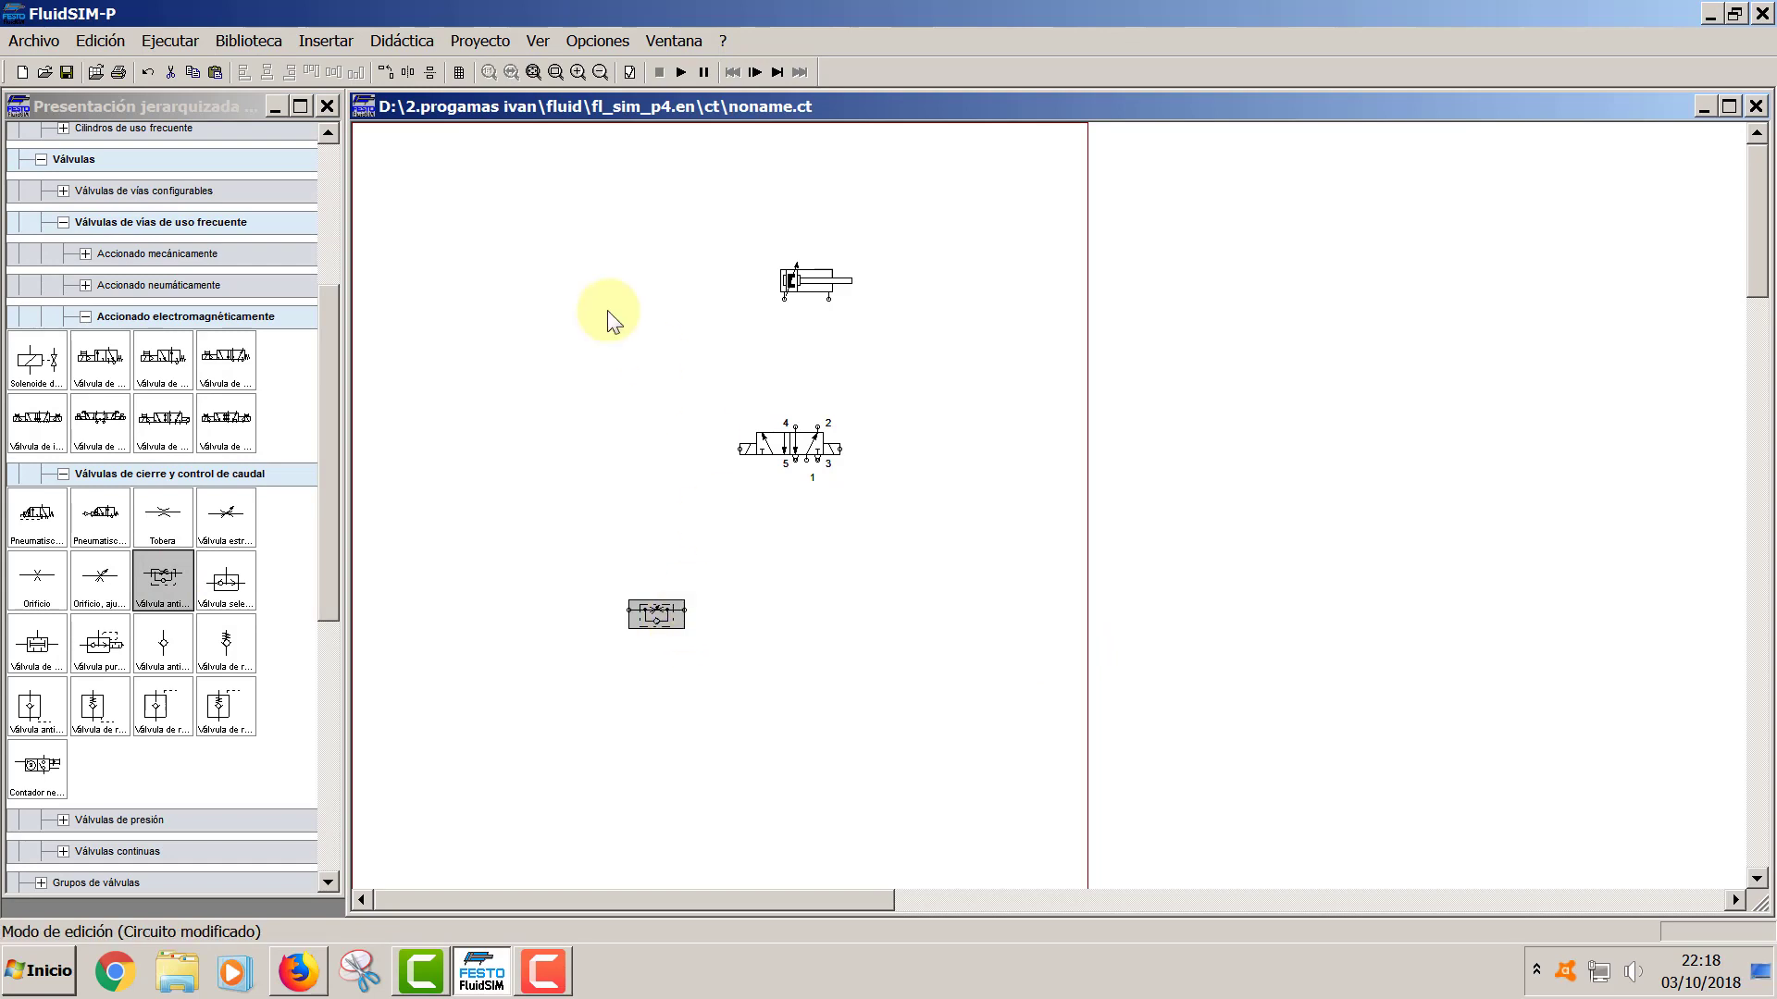
# - Rotate the flow control valve a quarter turn counterclockwise so it stands vertically with its check valve on the right
pyautogui.click(555, 71)
pyautogui.moveTo(731, 569); pyautogui.dragTo(518, 712)
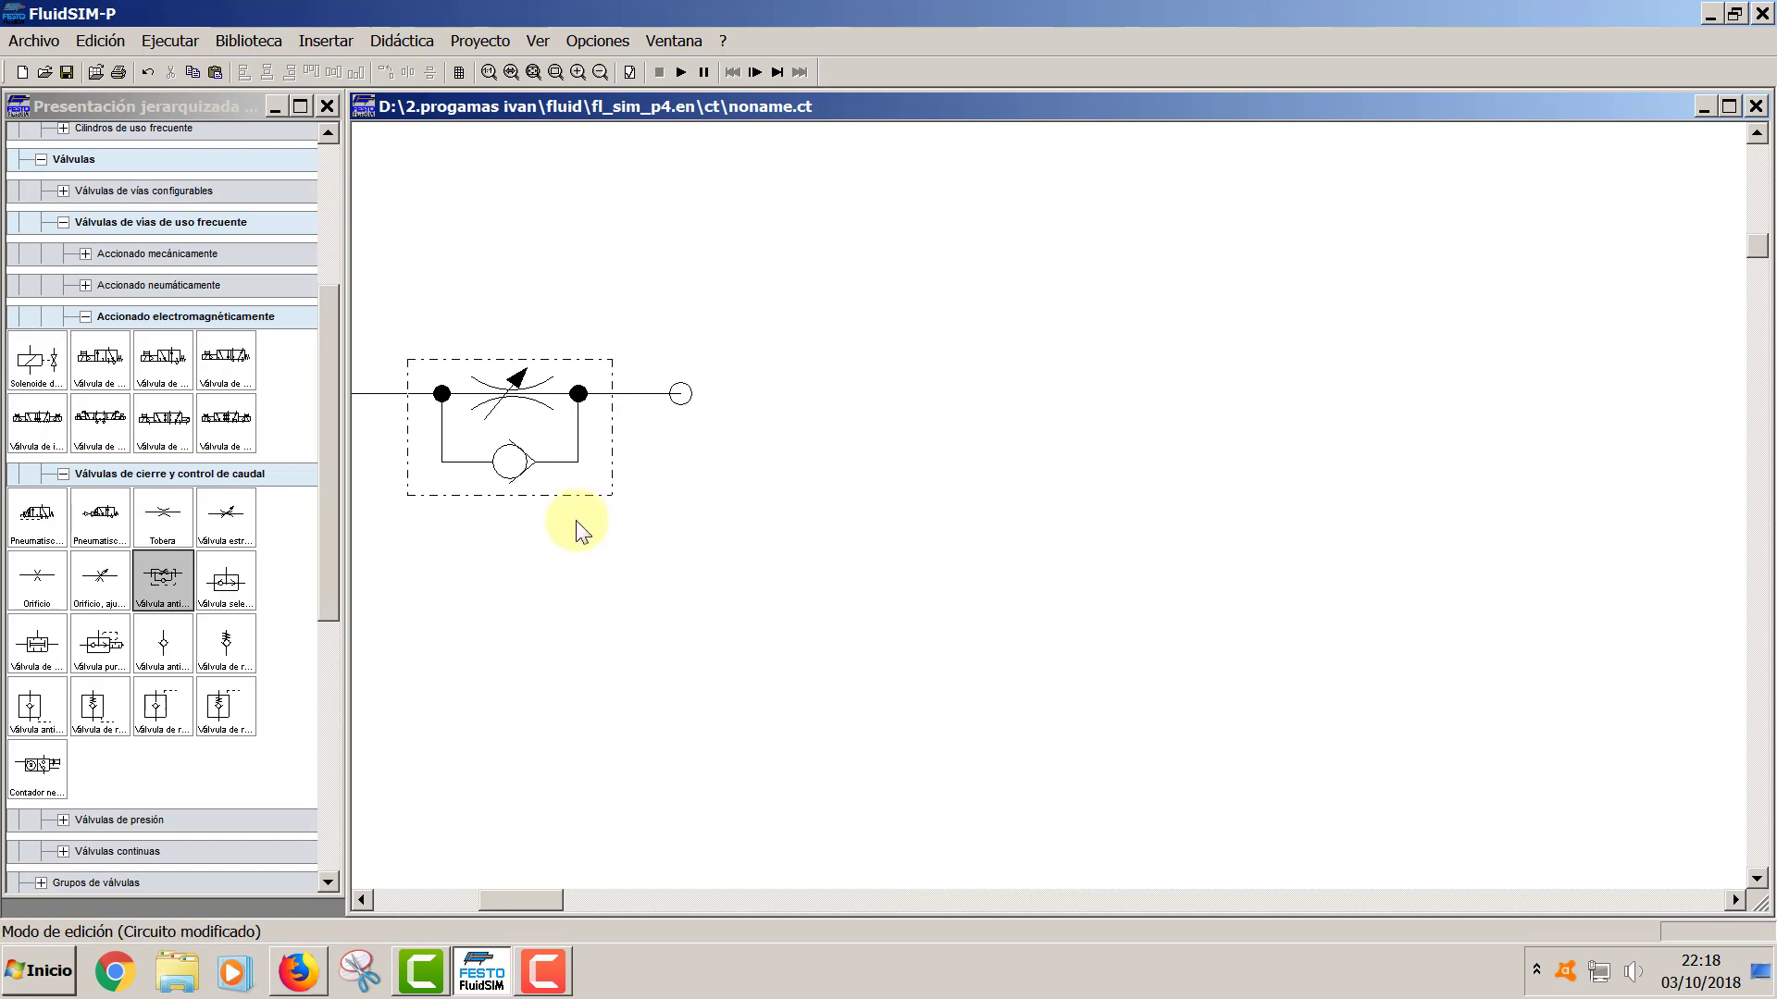
pyautogui.moveTo(529, 435); pyautogui.dragTo(833, 472)
pyautogui.rightClick(833, 472)
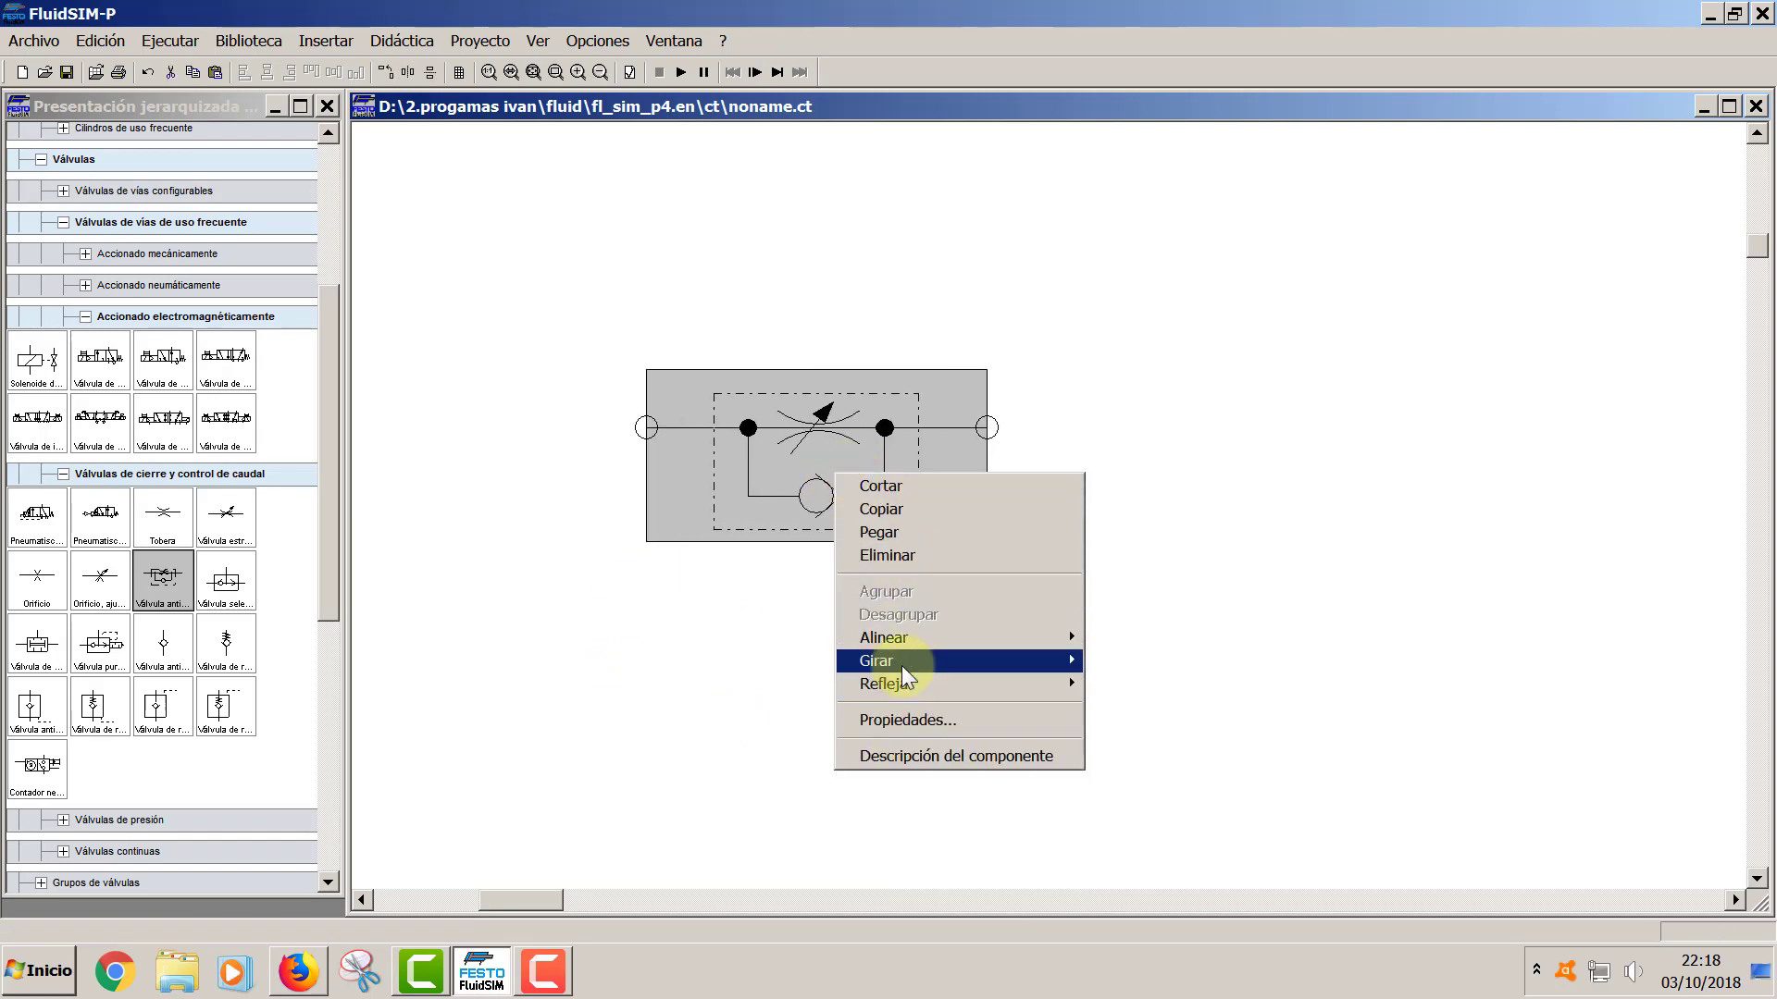
pyautogui.moveTo(902, 663)
pyautogui.click(1129, 663)
pyautogui.click(1160, 596)
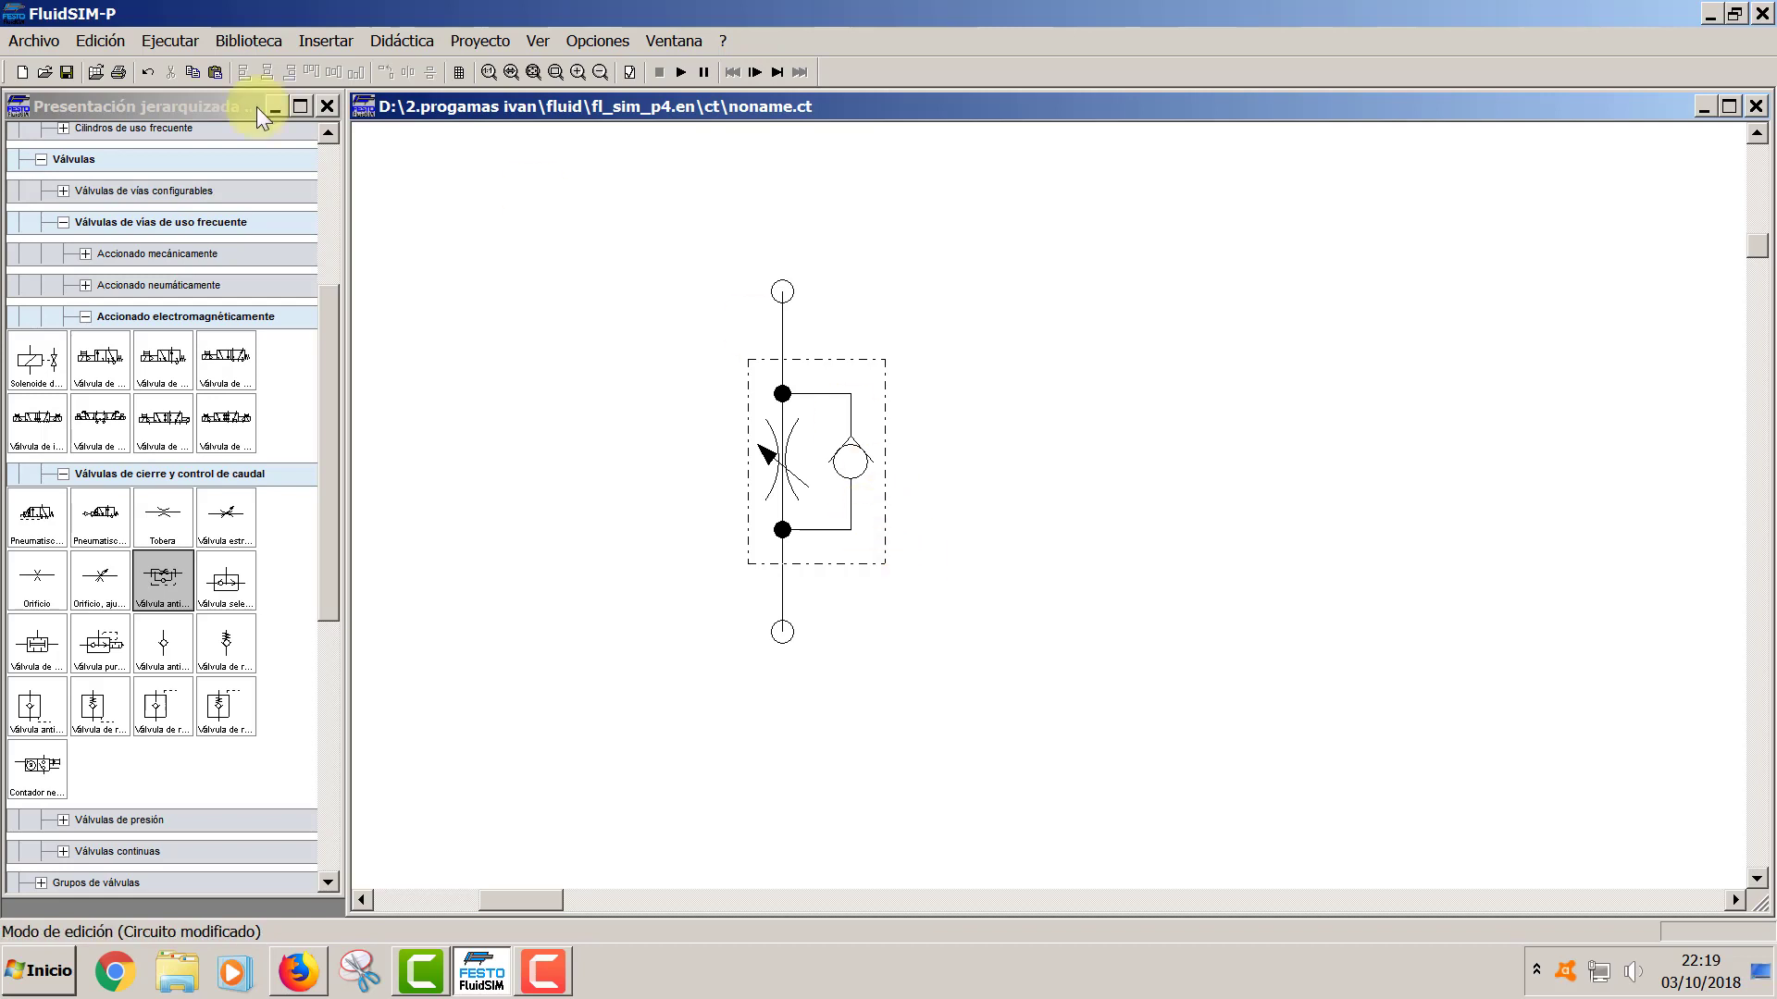
# - Move the flow control valve directly beneath the solenoid valve
pyautogui.click(600, 72)
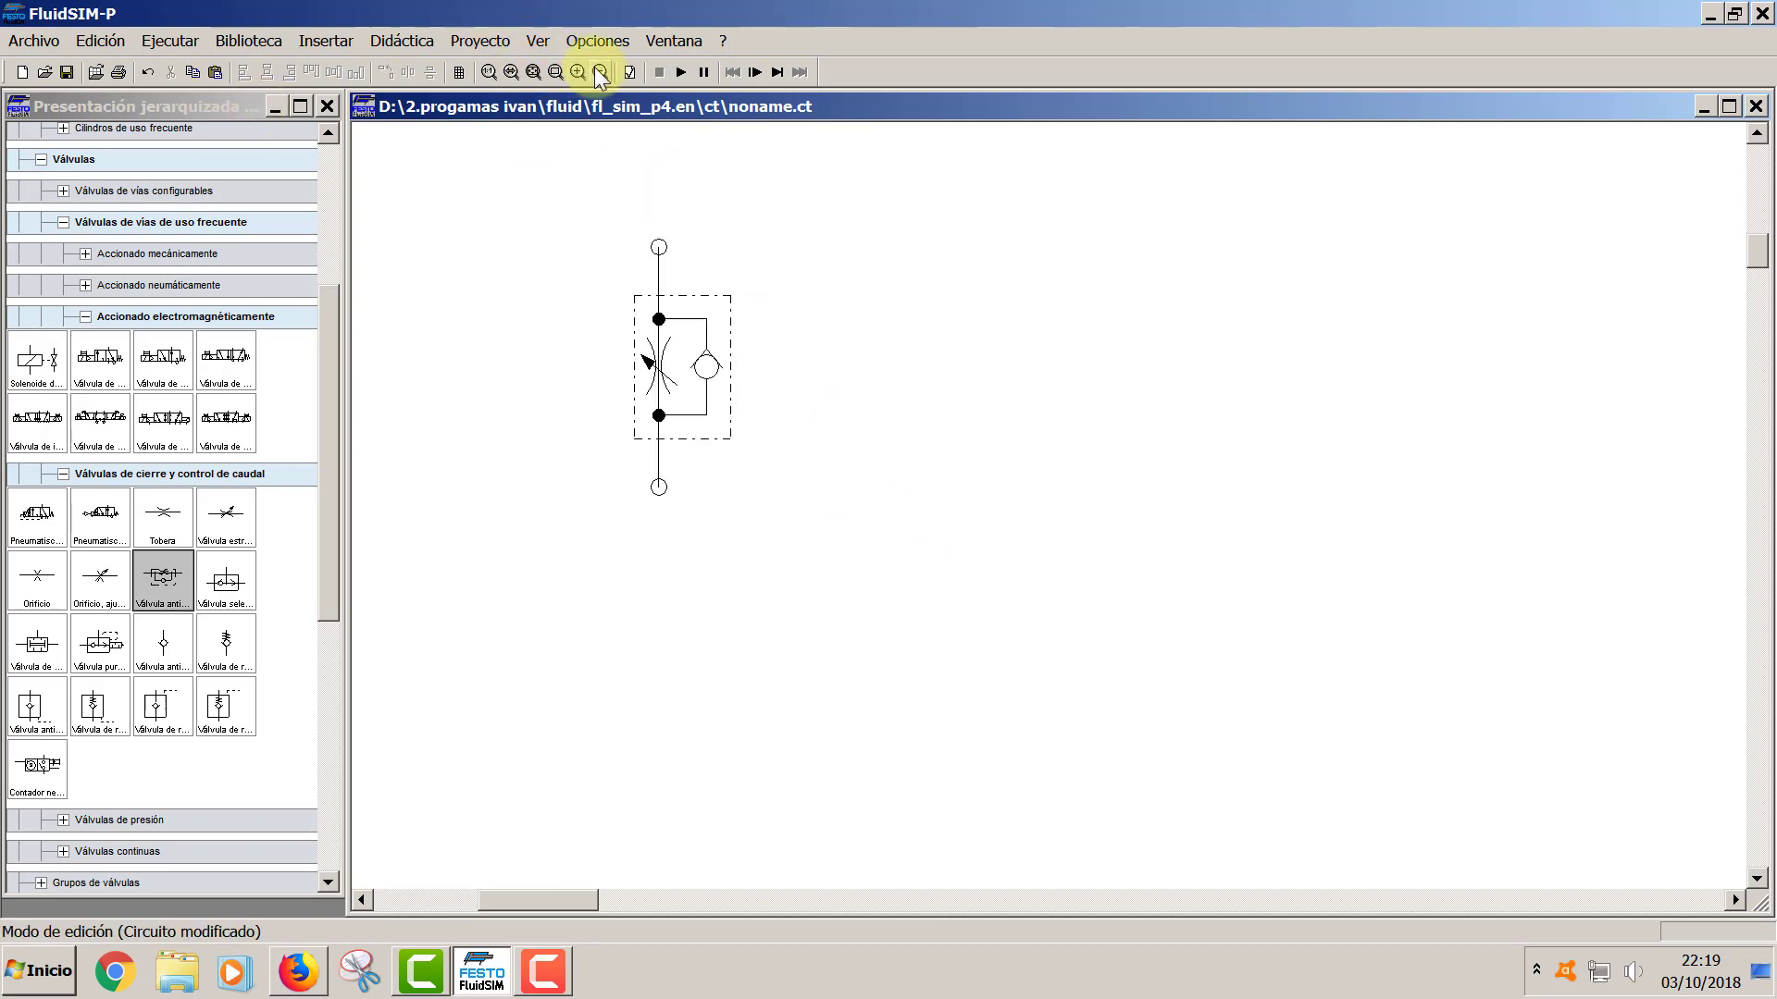
pyautogui.click(600, 72)
pyautogui.click(600, 72)
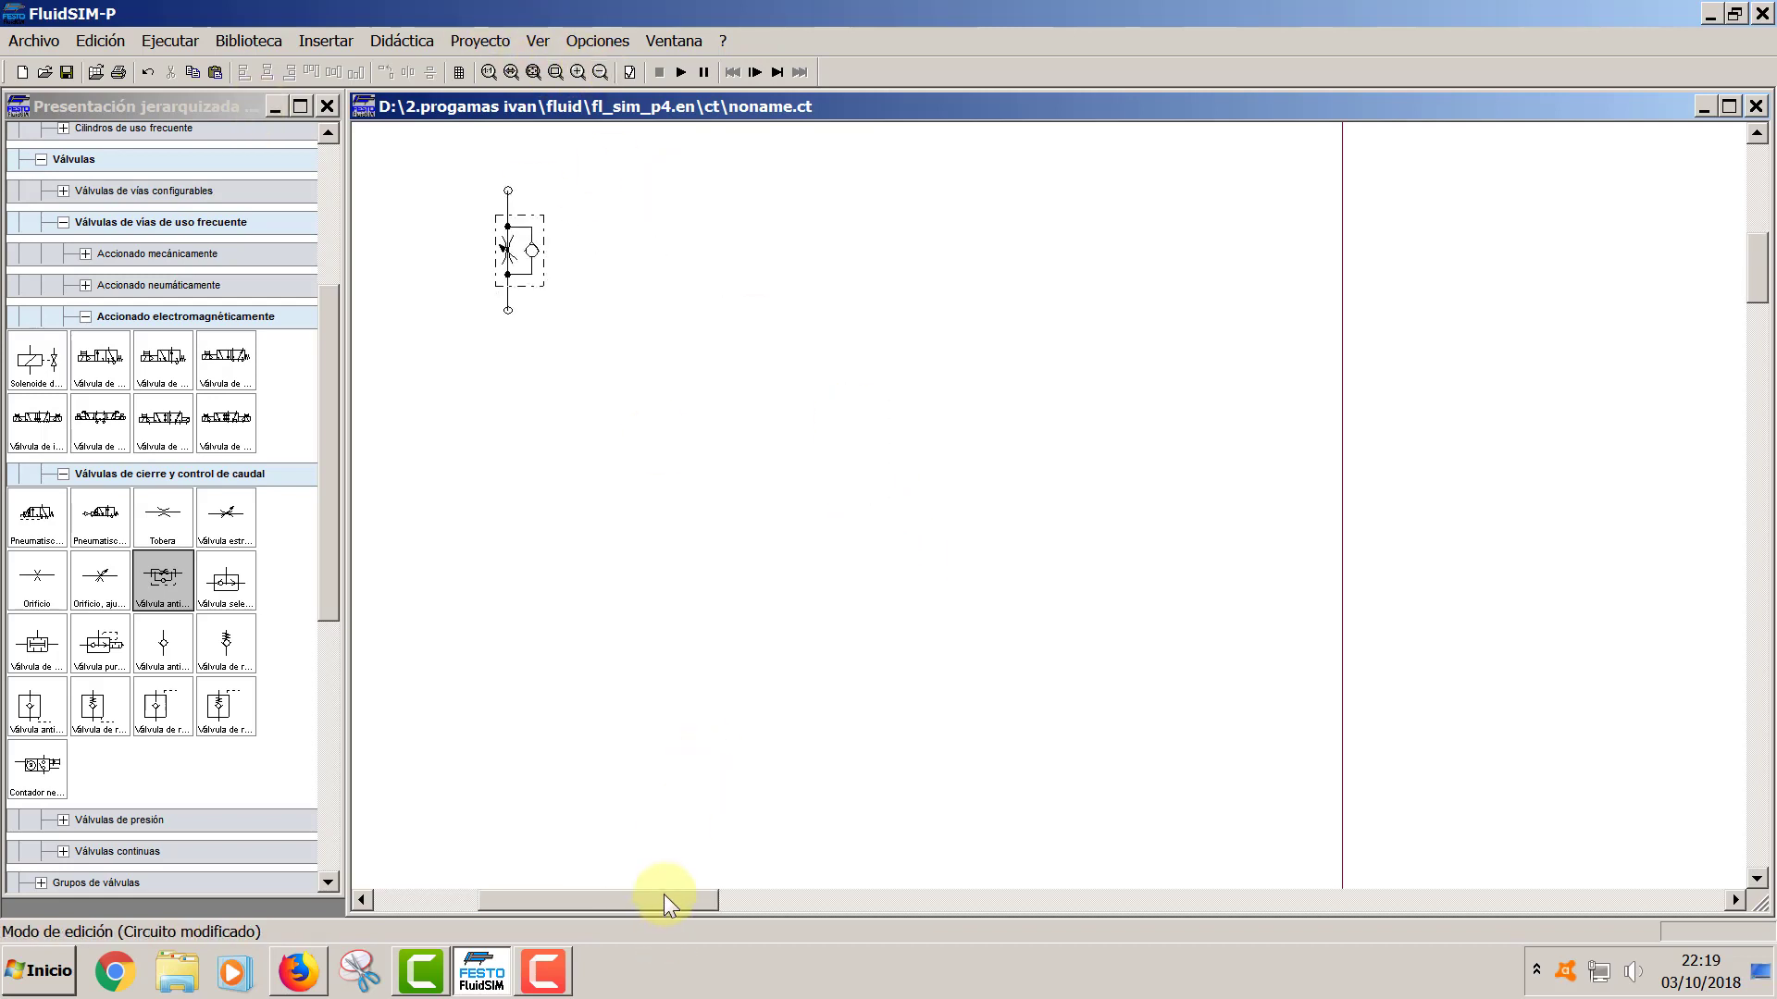
pyautogui.moveTo(663, 896); pyautogui.dragTo(428, 872)
pyautogui.scroll(4, 981, 587)
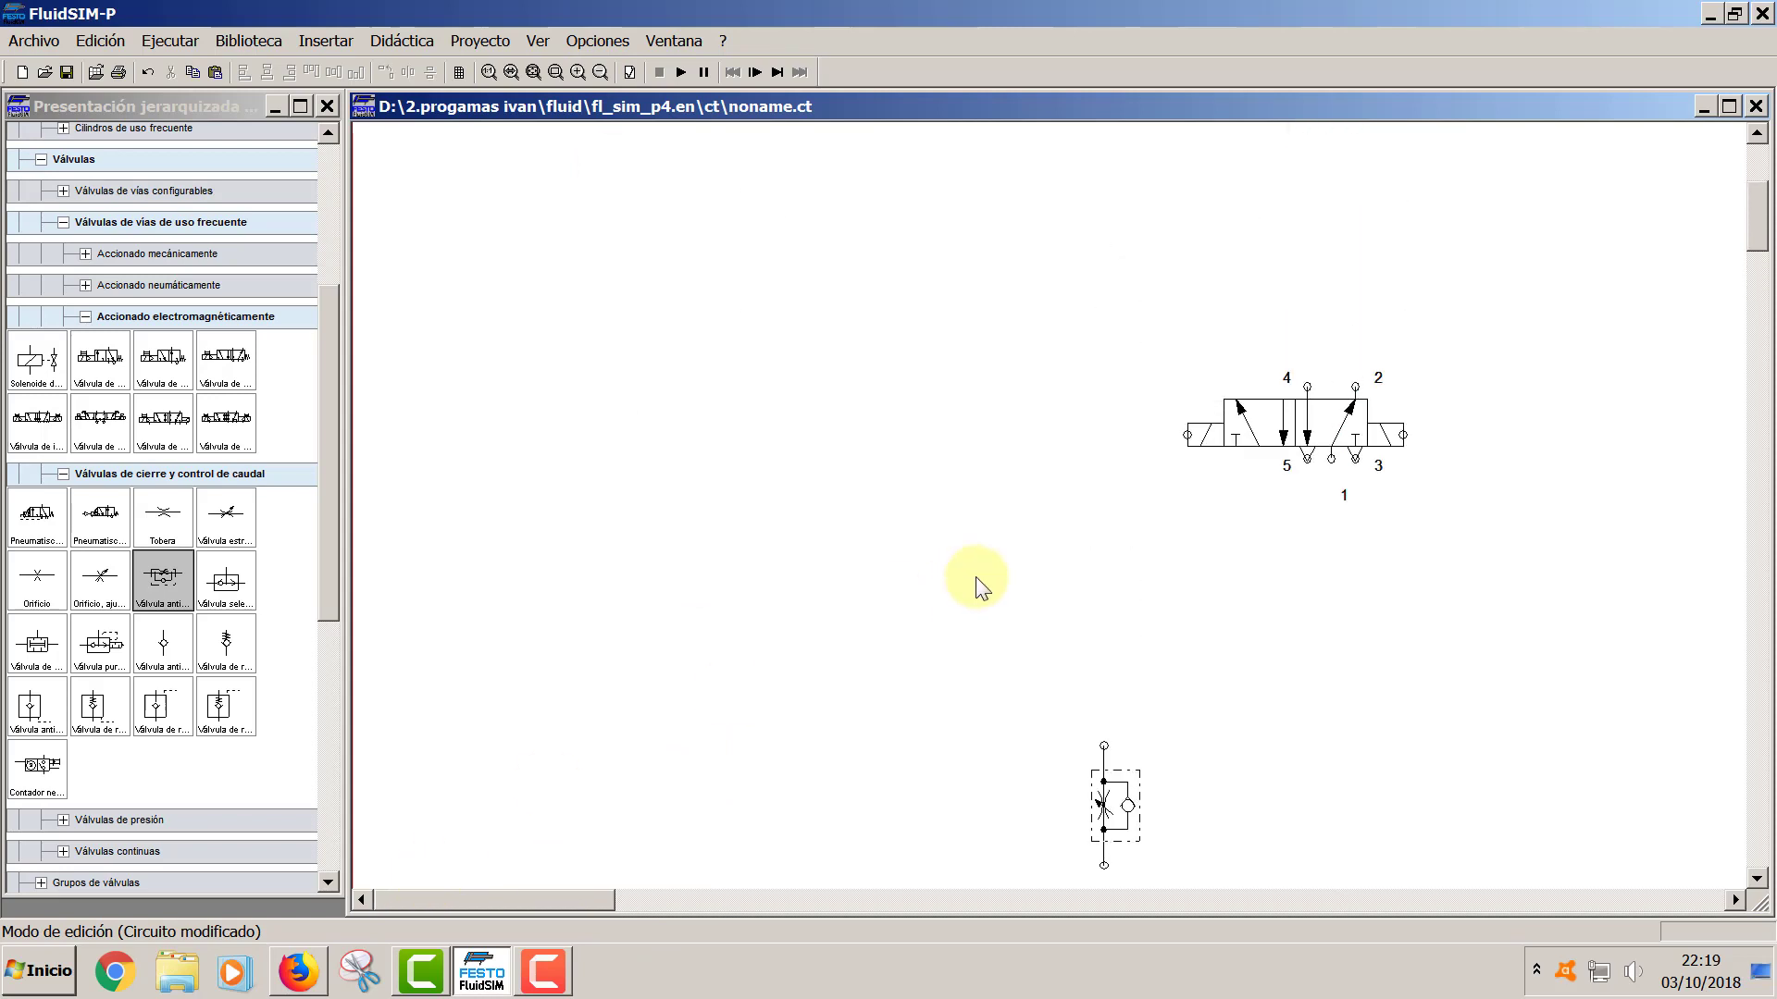
pyautogui.scroll(-1, 981, 587)
pyautogui.scroll(1, 981, 587)
pyautogui.moveTo(1123, 805); pyautogui.dragTo(1300, 674)
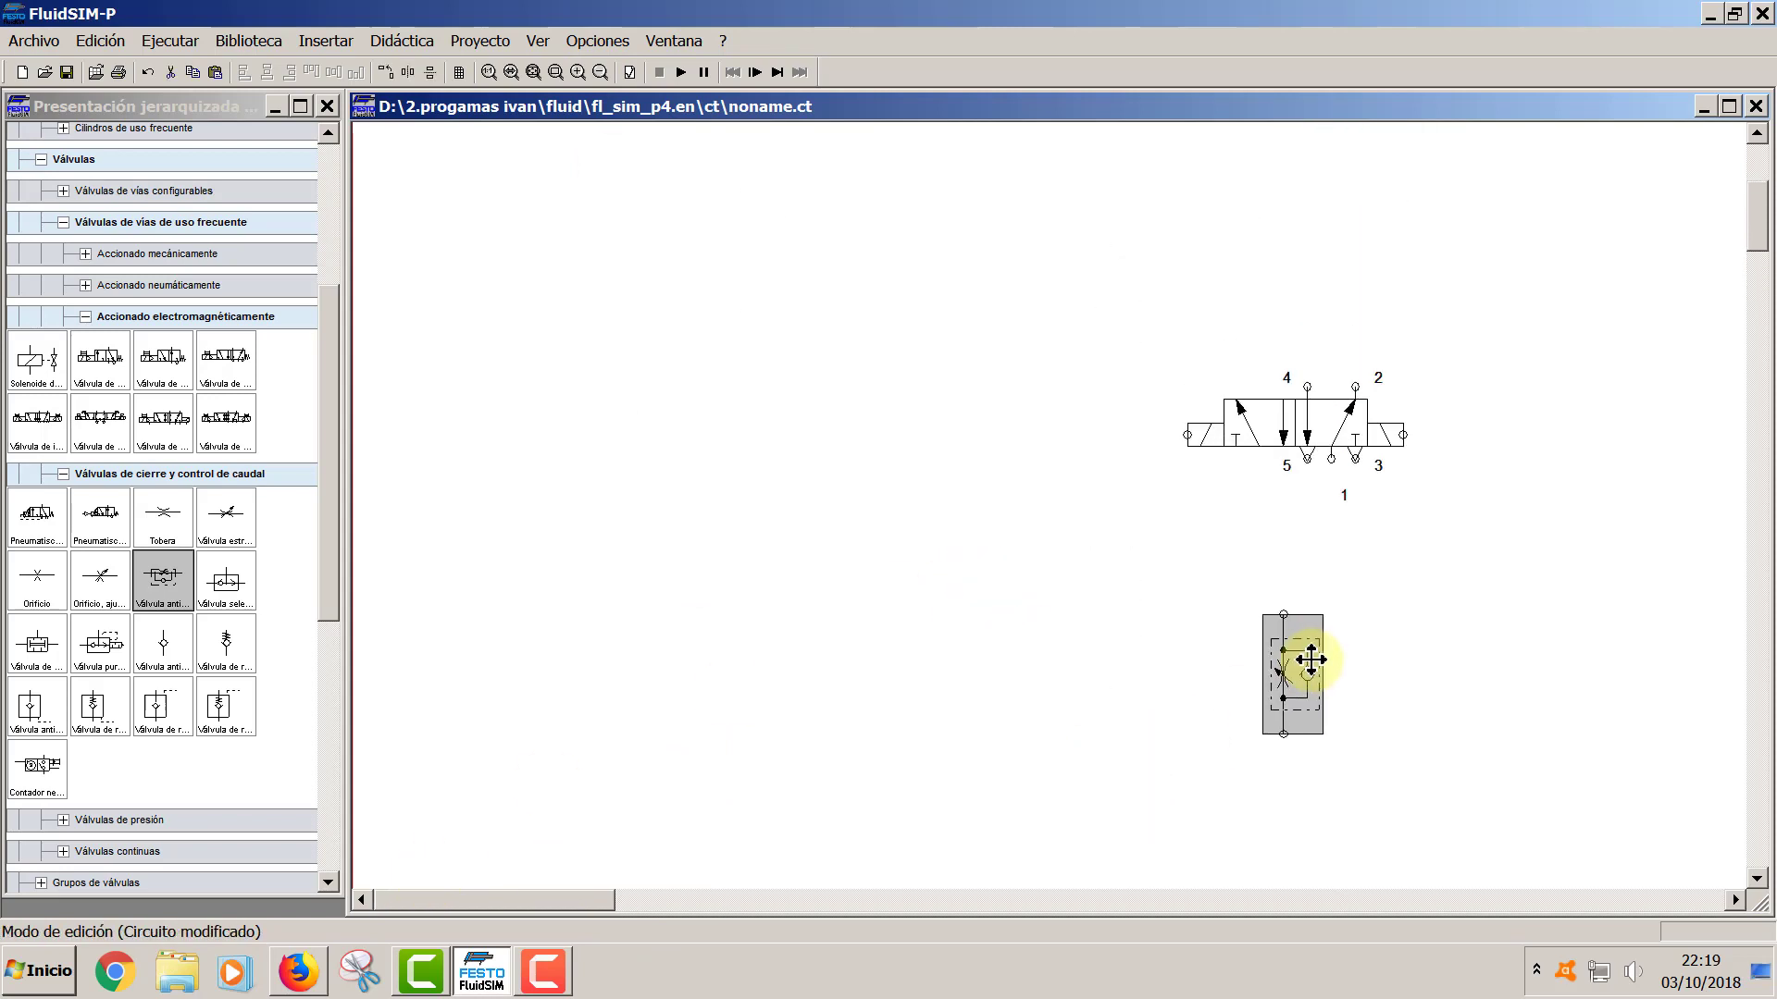
# - Place a compressed air source (Fuente de aire comprimido) below and left of the flow control valve
pyautogui.click(600, 71)
pyautogui.scroll(3, 919, 431)
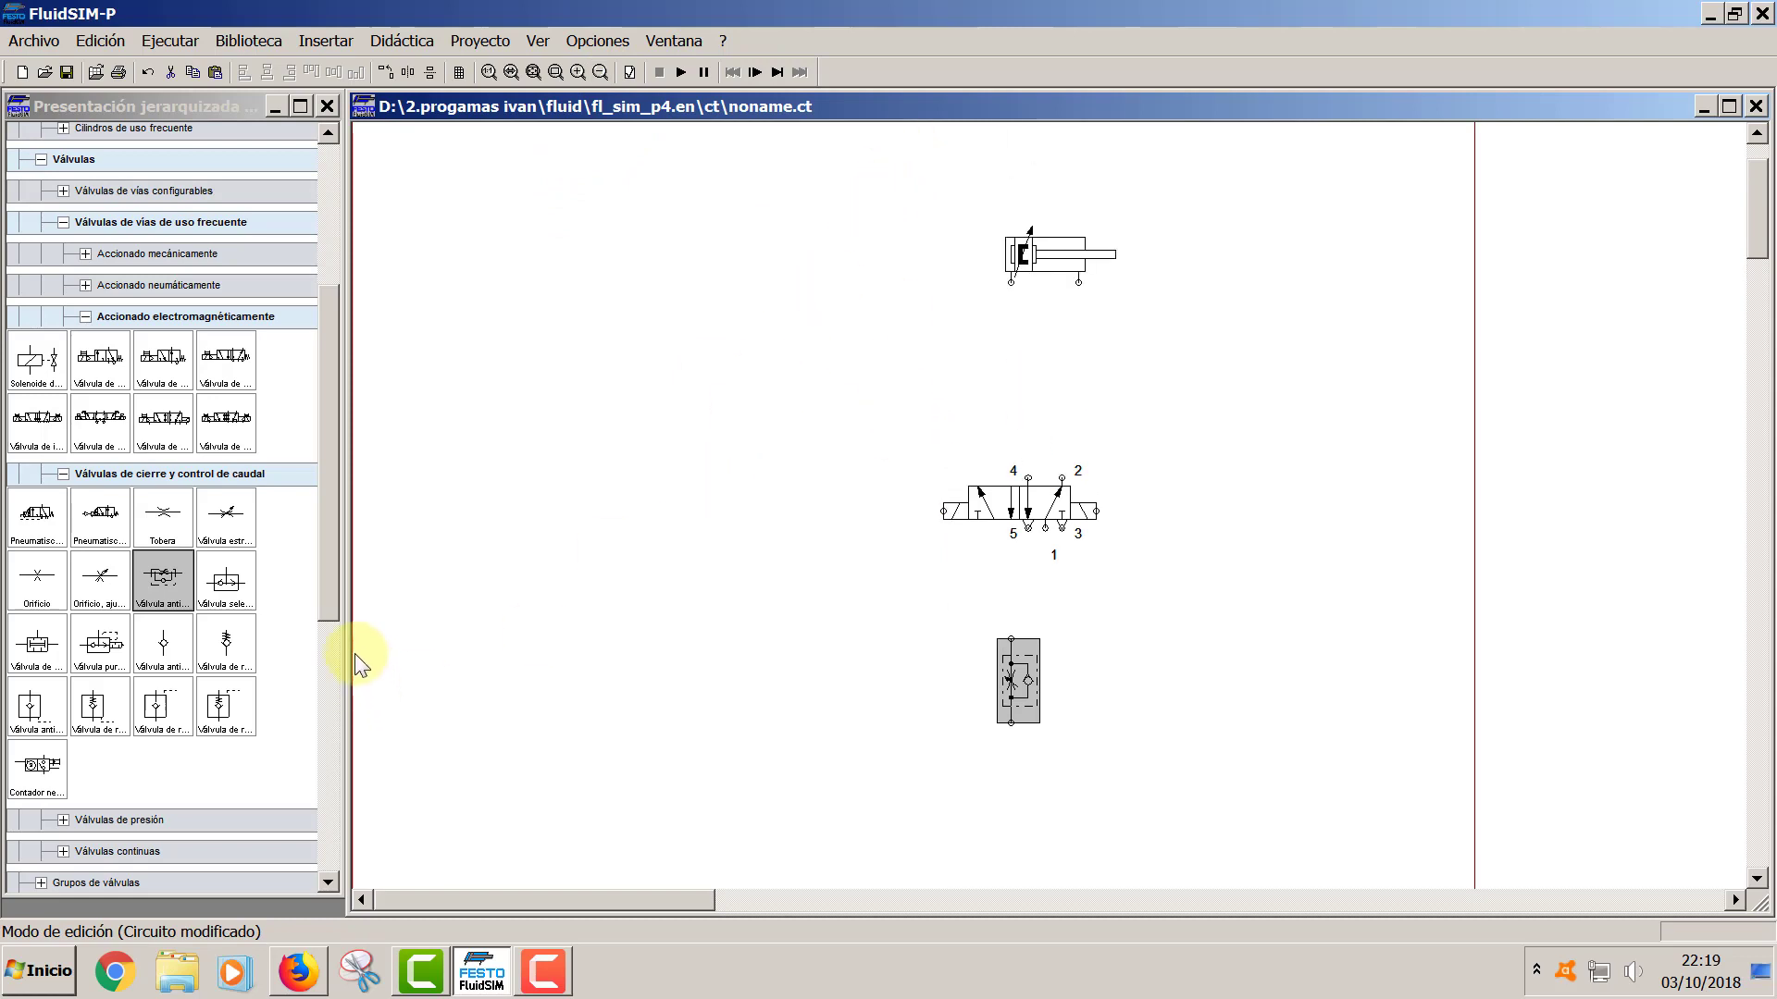
pyautogui.moveTo(326, 603); pyautogui.dragTo(336, 328)
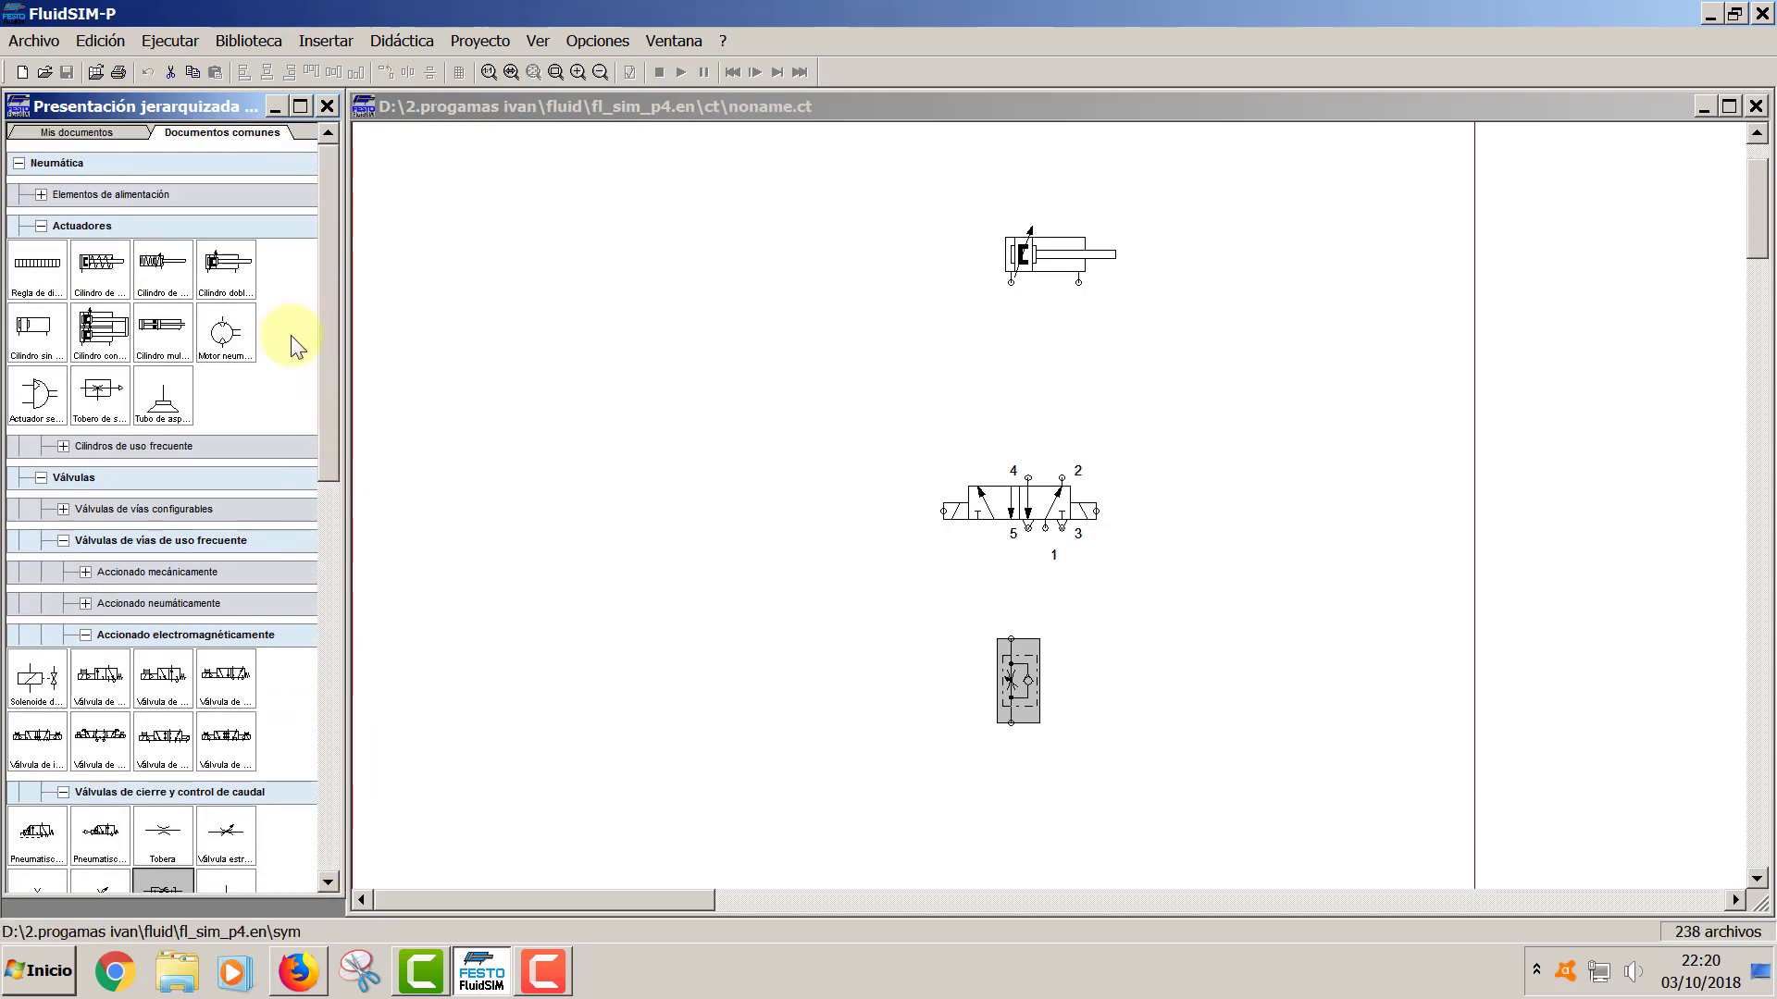
pyautogui.click(41, 195)
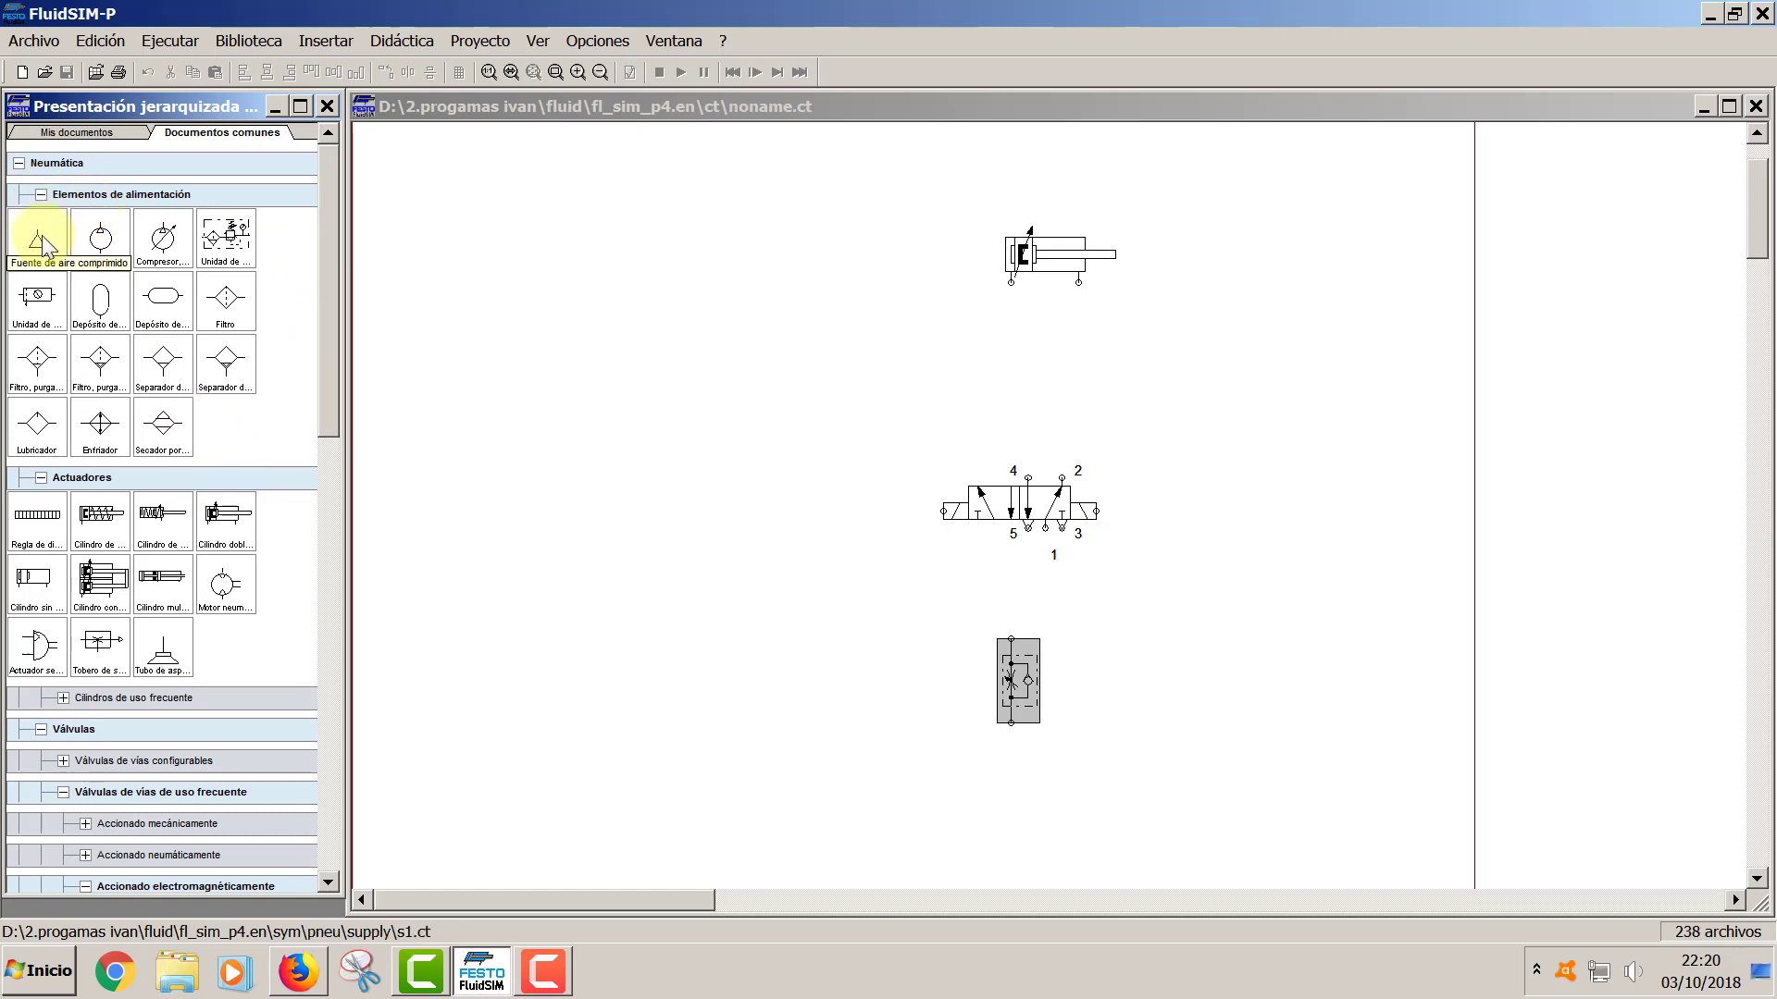
pyautogui.moveTo(42, 245); pyautogui.dragTo(949, 791)
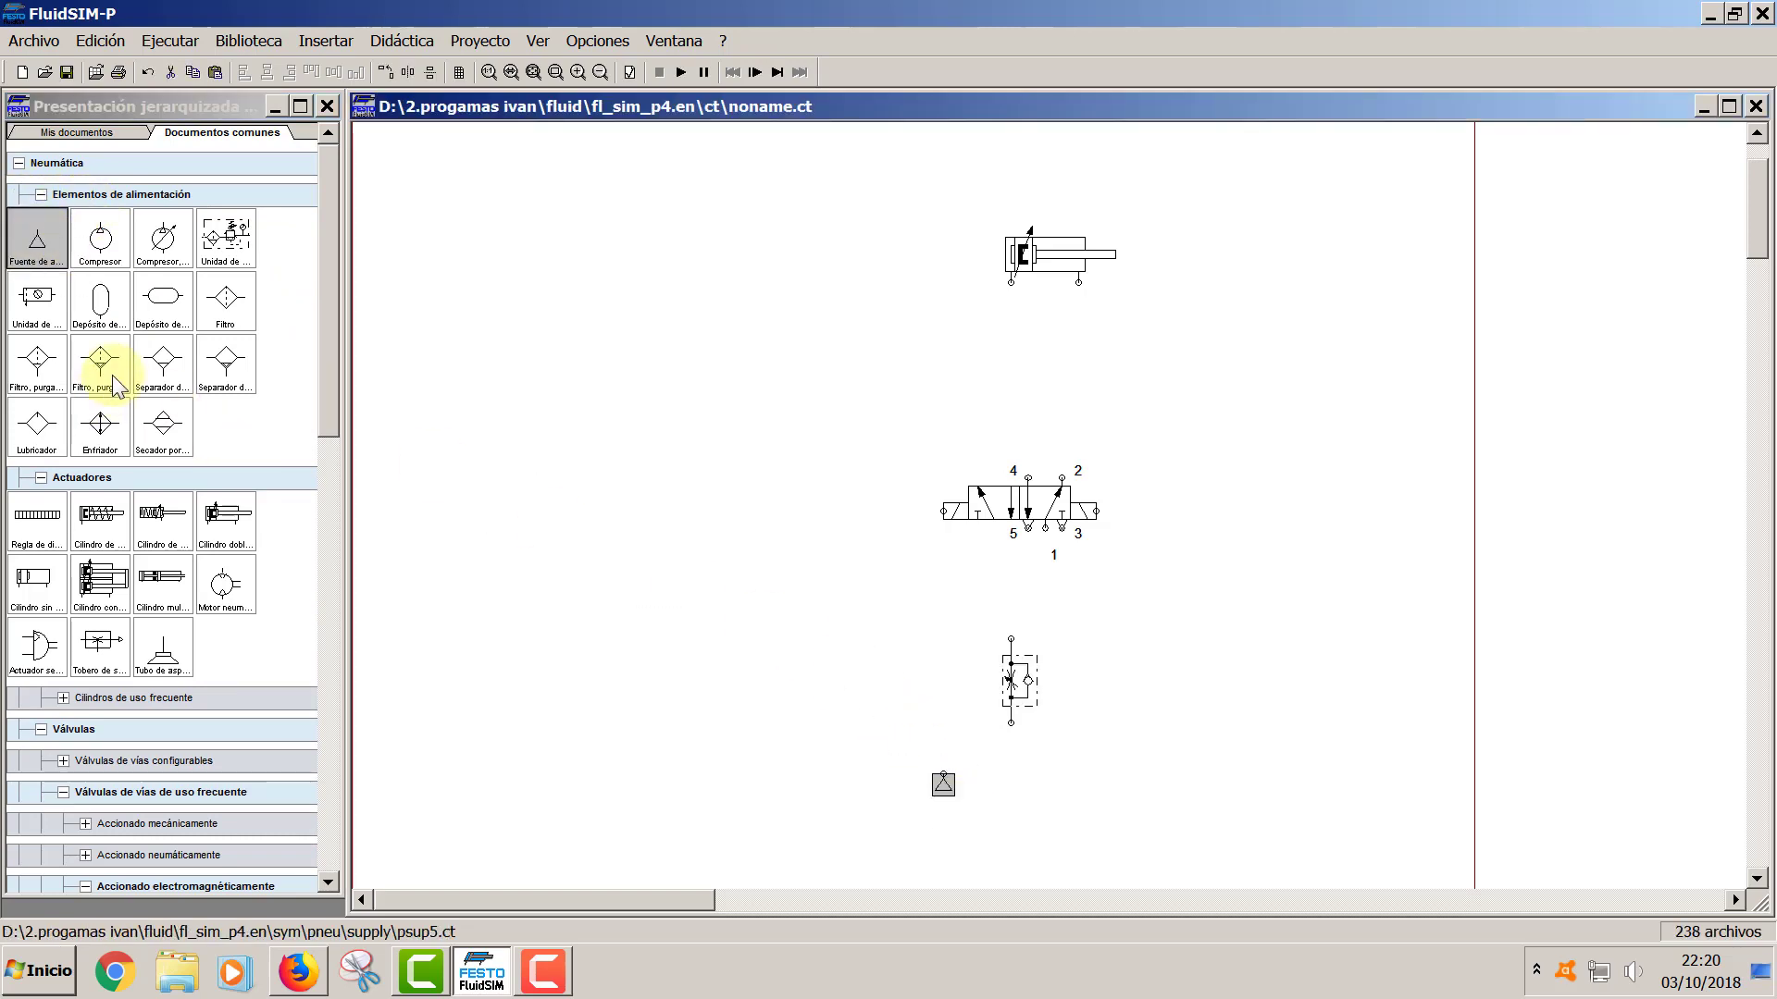
# - Place a detailed maintenance unit (Unidad de mantenimiento) left of the valves and its simplified representation beneath it
pyautogui.click(231, 243)
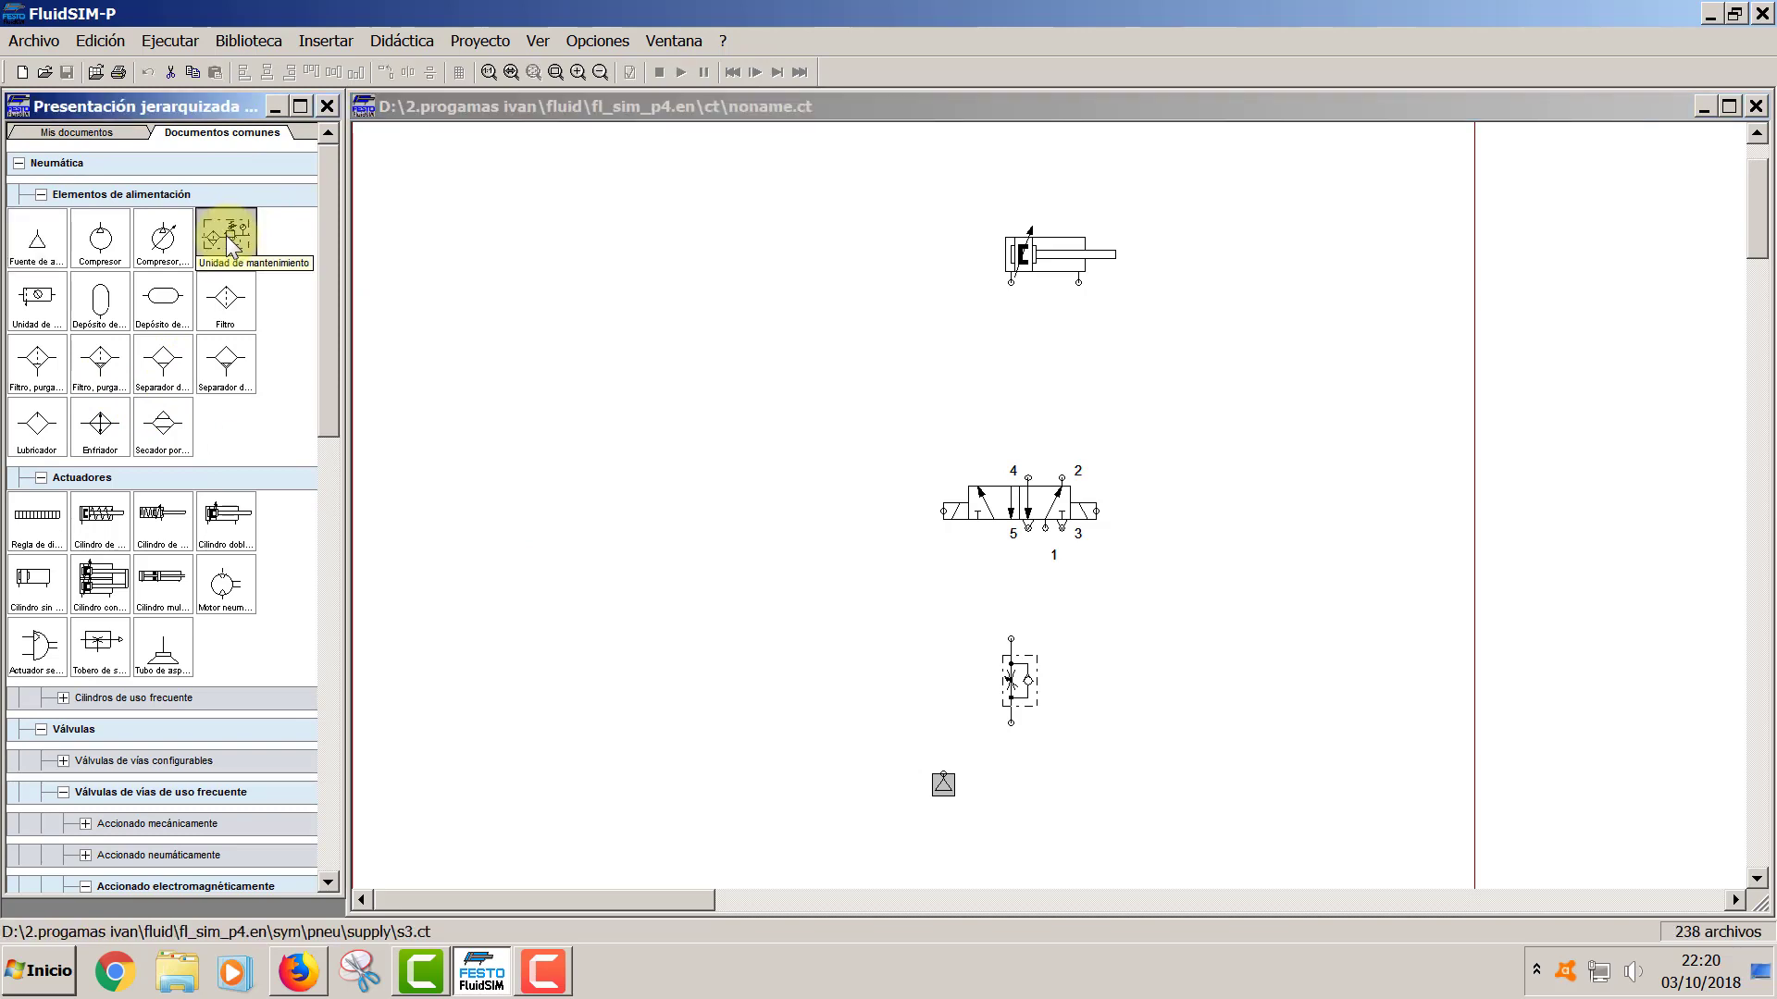
pyautogui.moveTo(231, 245); pyautogui.dragTo(793, 587)
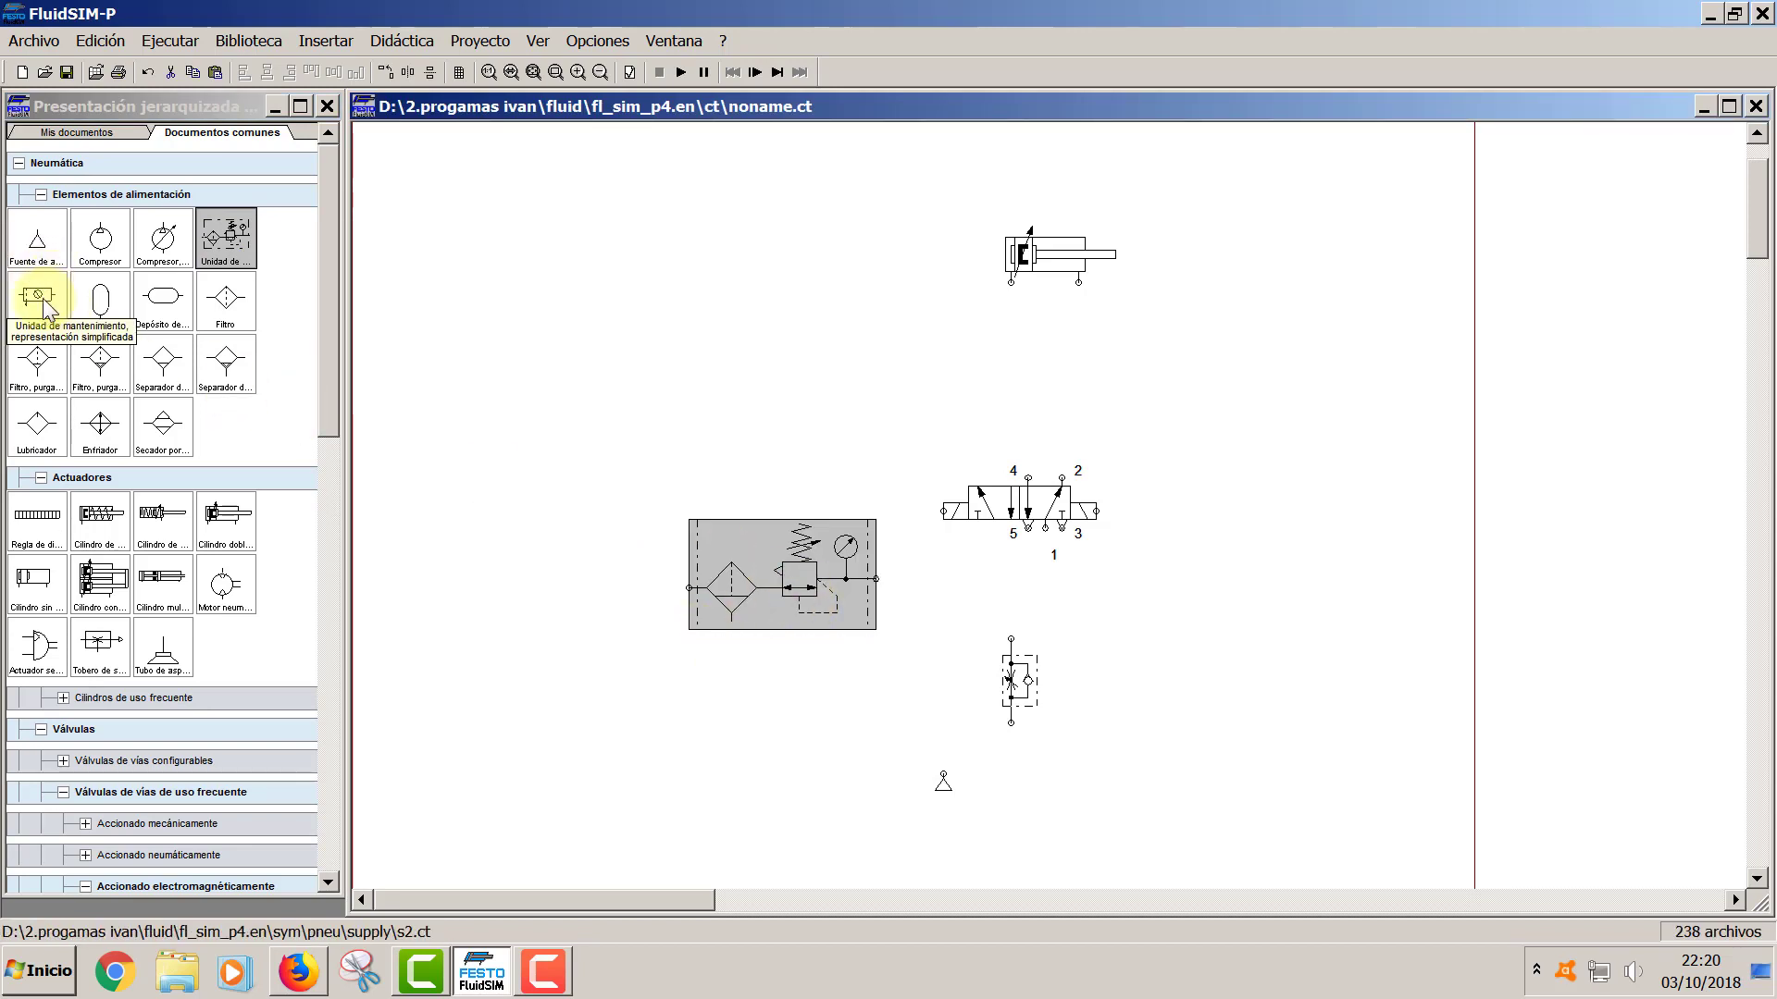
pyautogui.moveTo(44, 305); pyautogui.dragTo(782, 736)
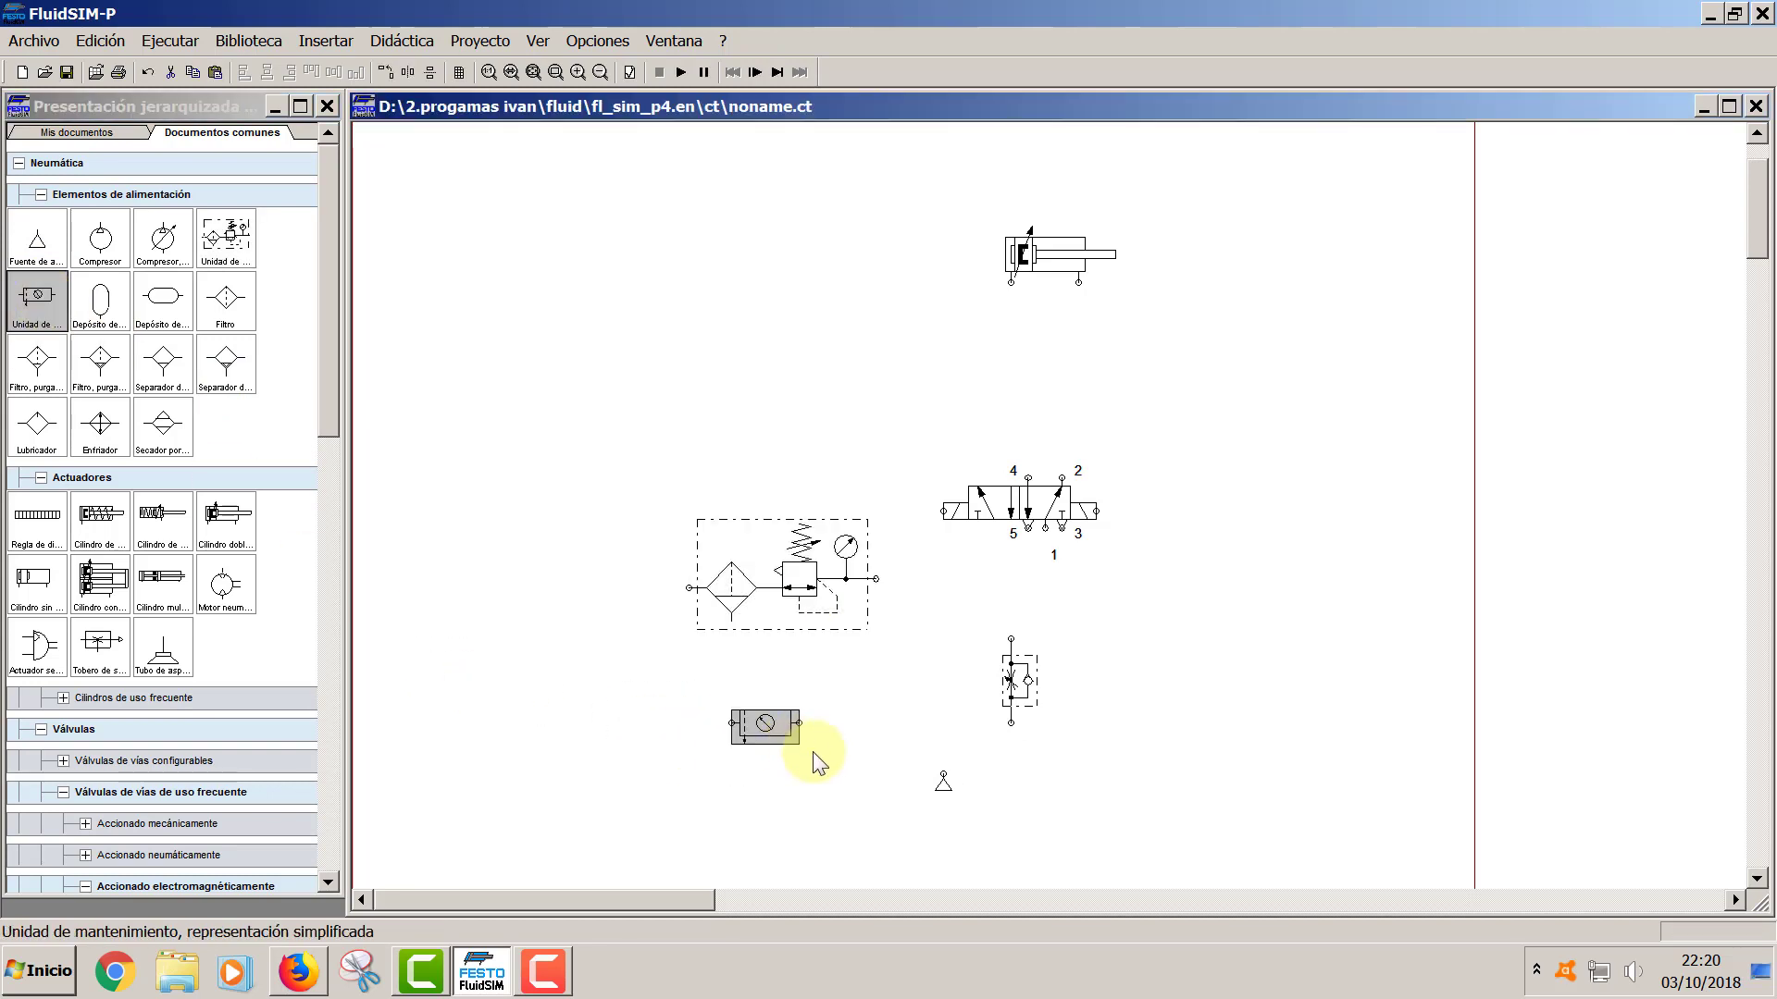
# - Delete the detailed maintenance unit and move the simplified one beside the compressed air source, on its right
pyautogui.click(796, 589)
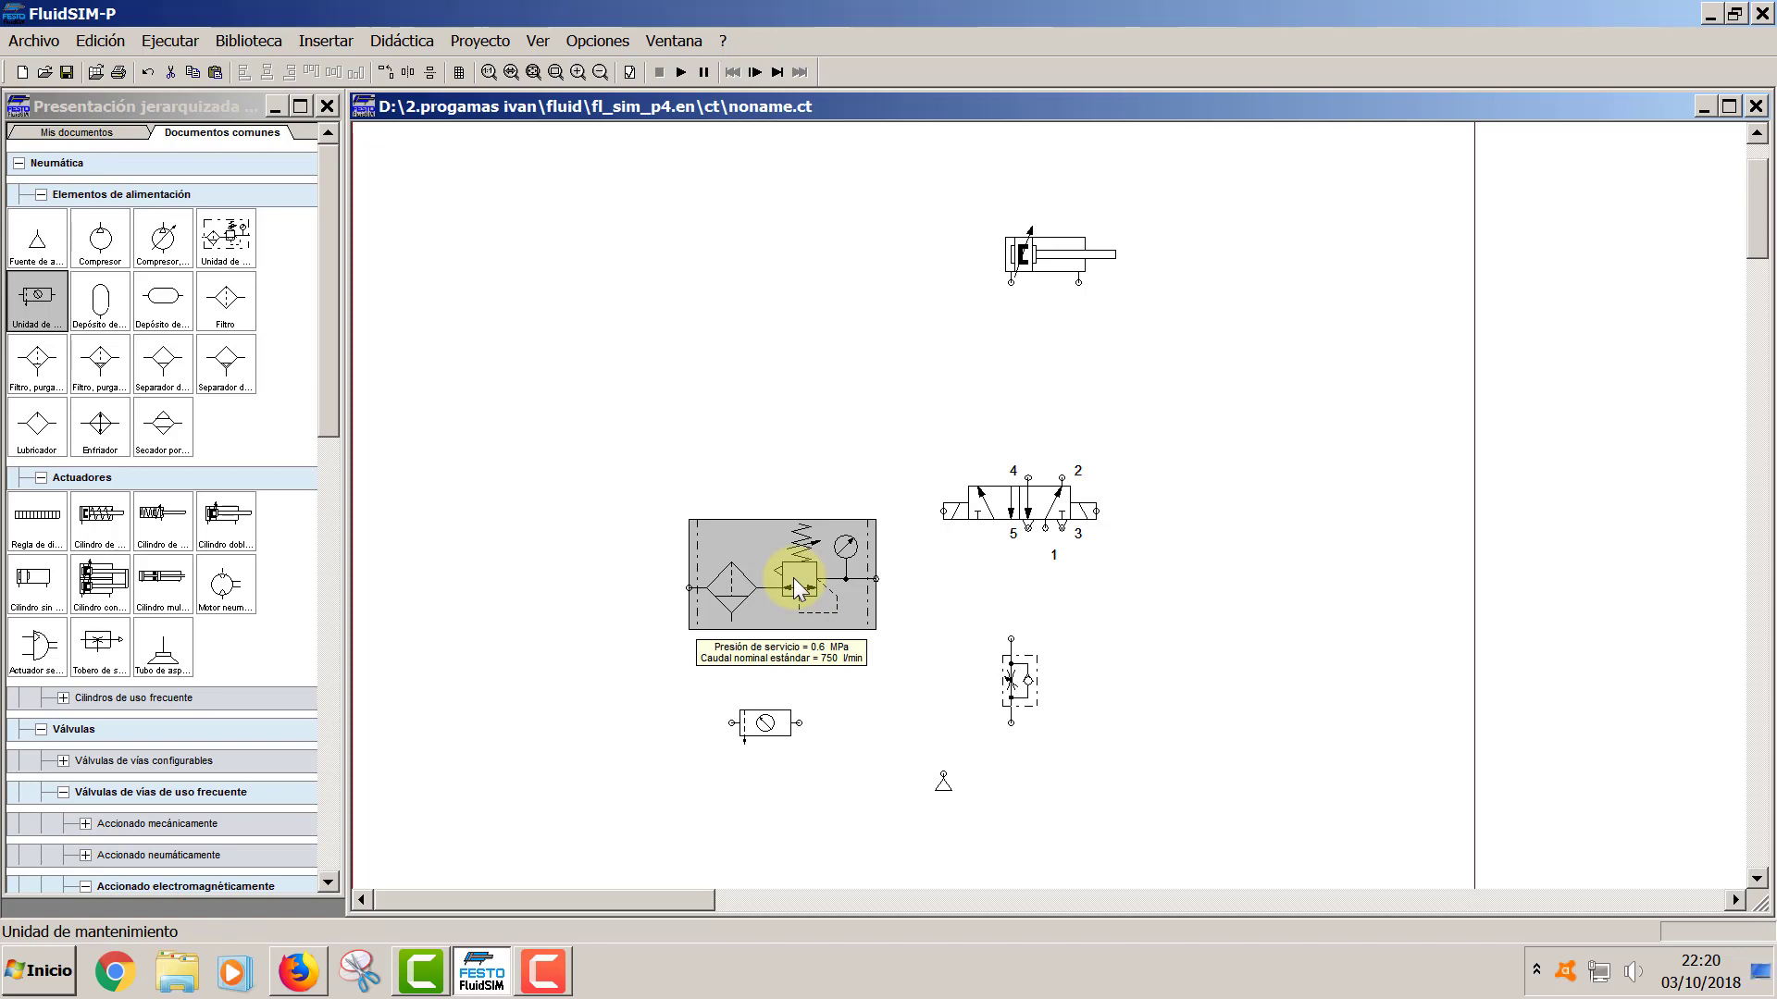
pyautogui.press('Delete')
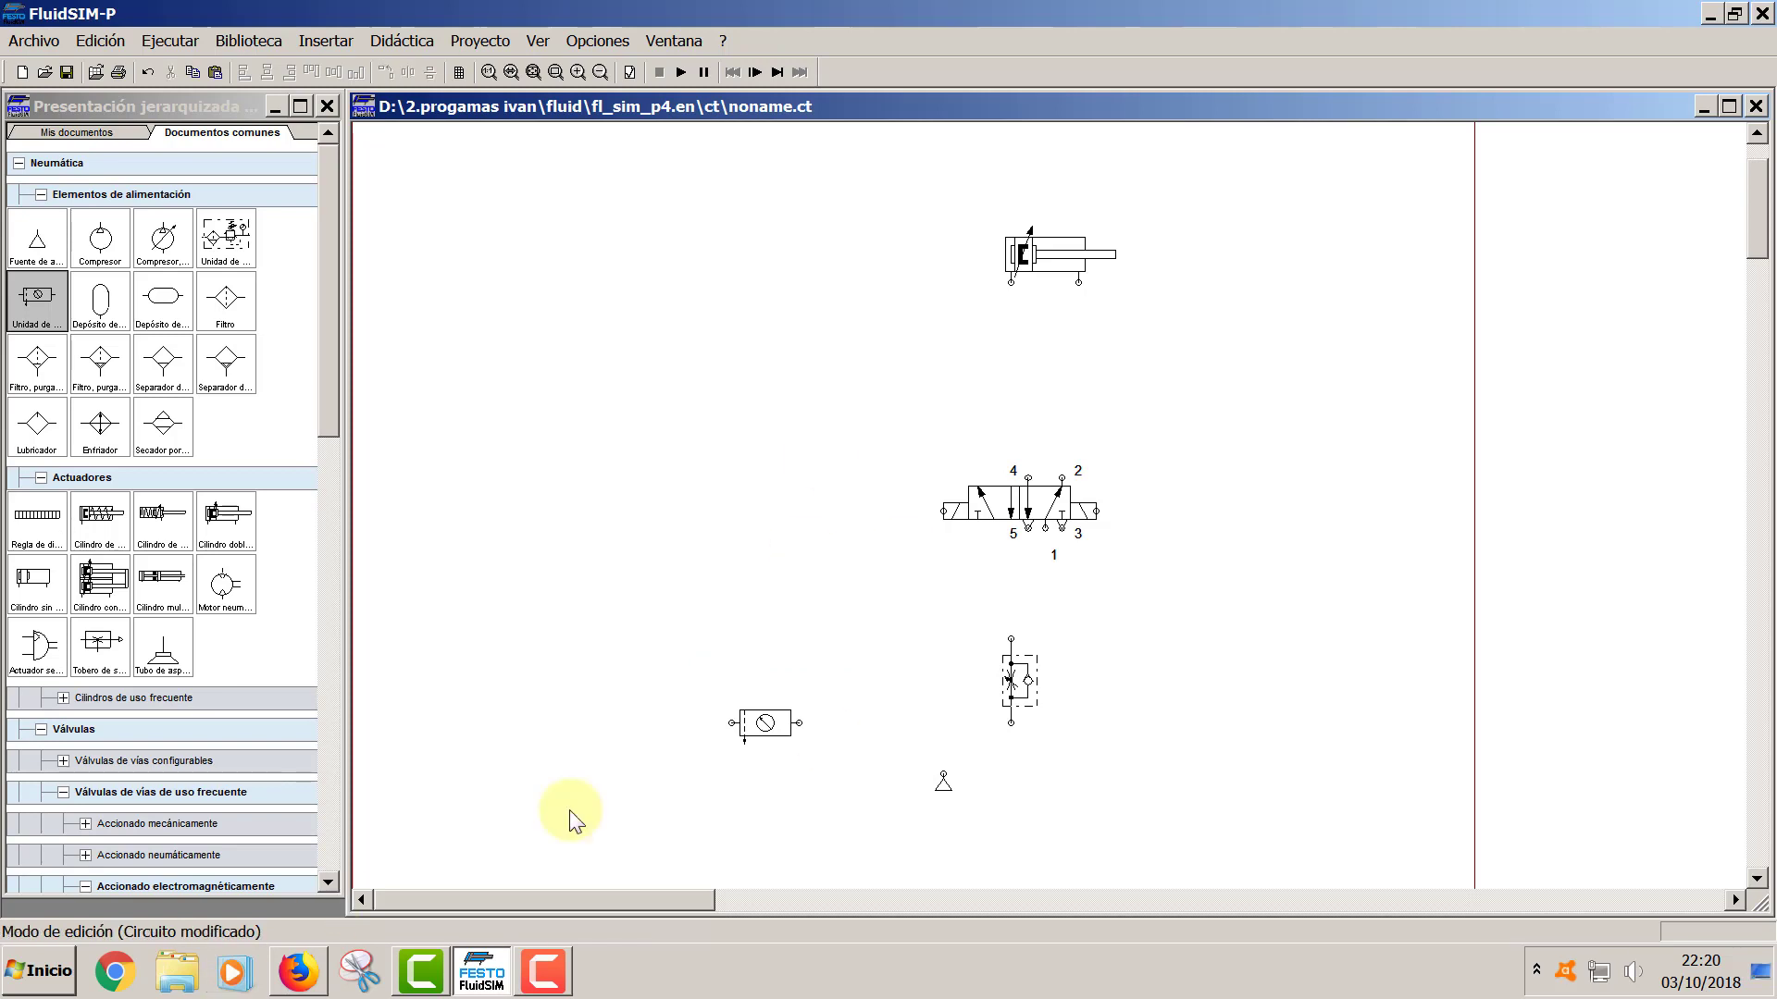
pyautogui.moveTo(765, 724); pyautogui.dragTo(1064, 770)
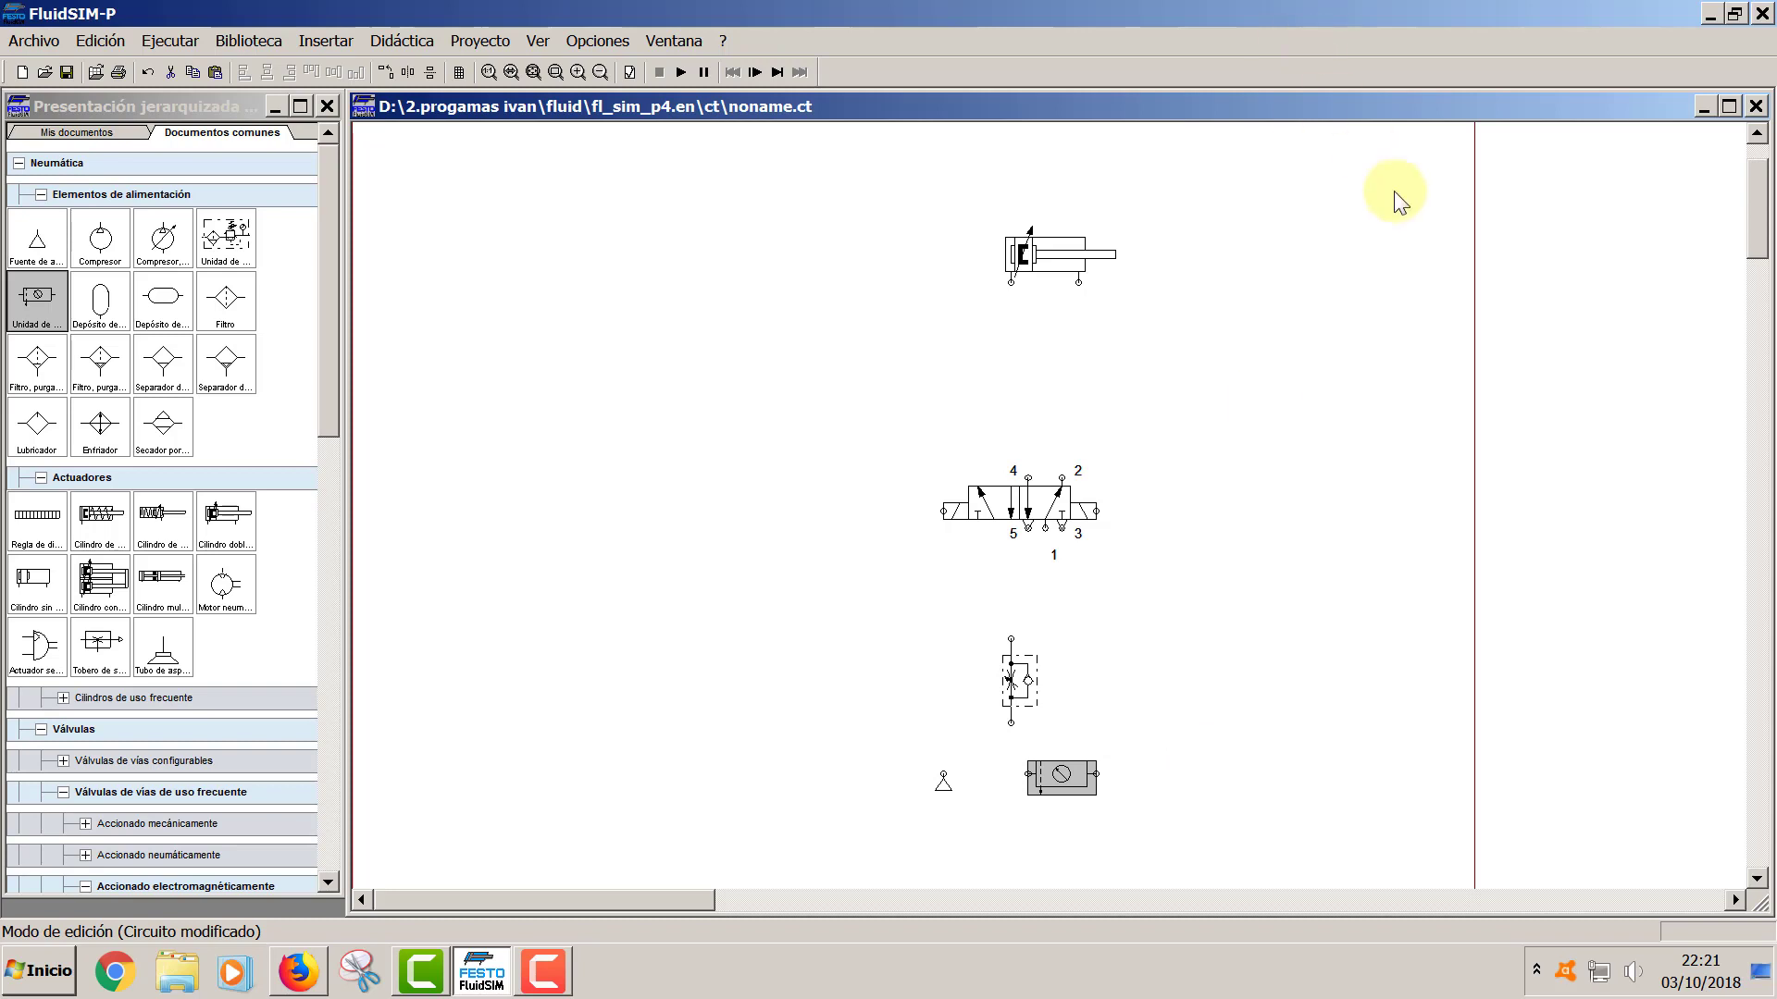
pyautogui.doubleClick(1001, 515)
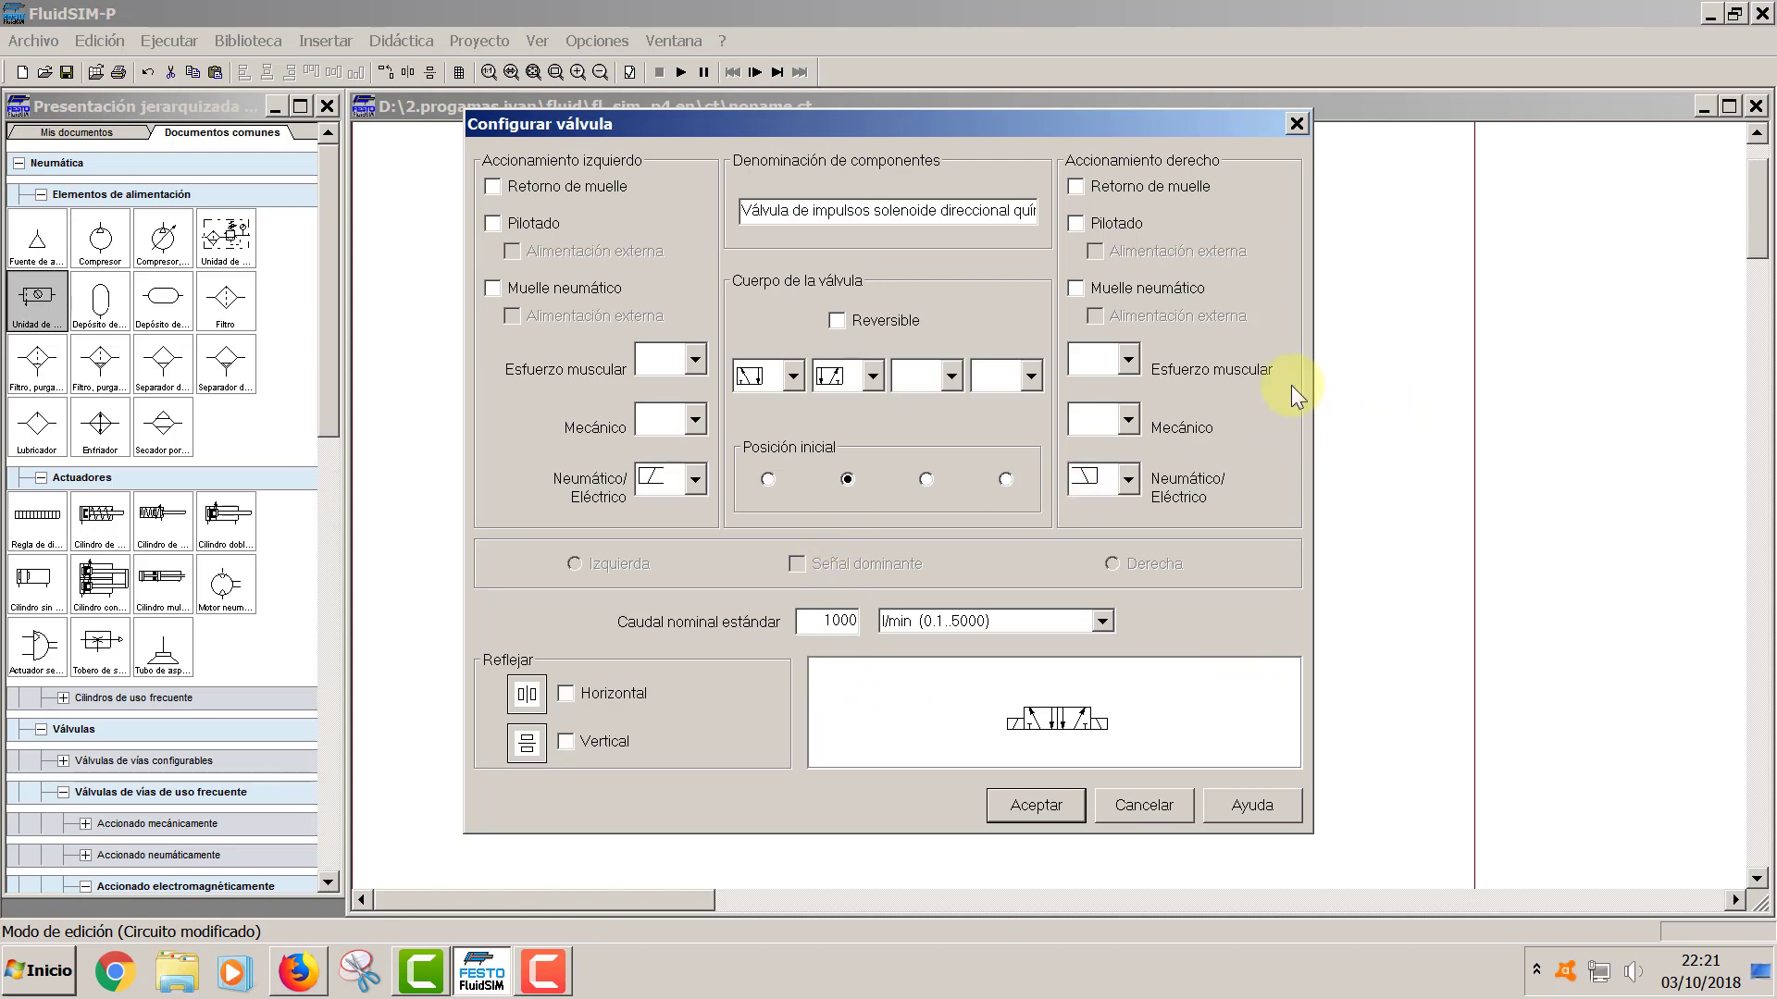
pyautogui.click(1034, 805)
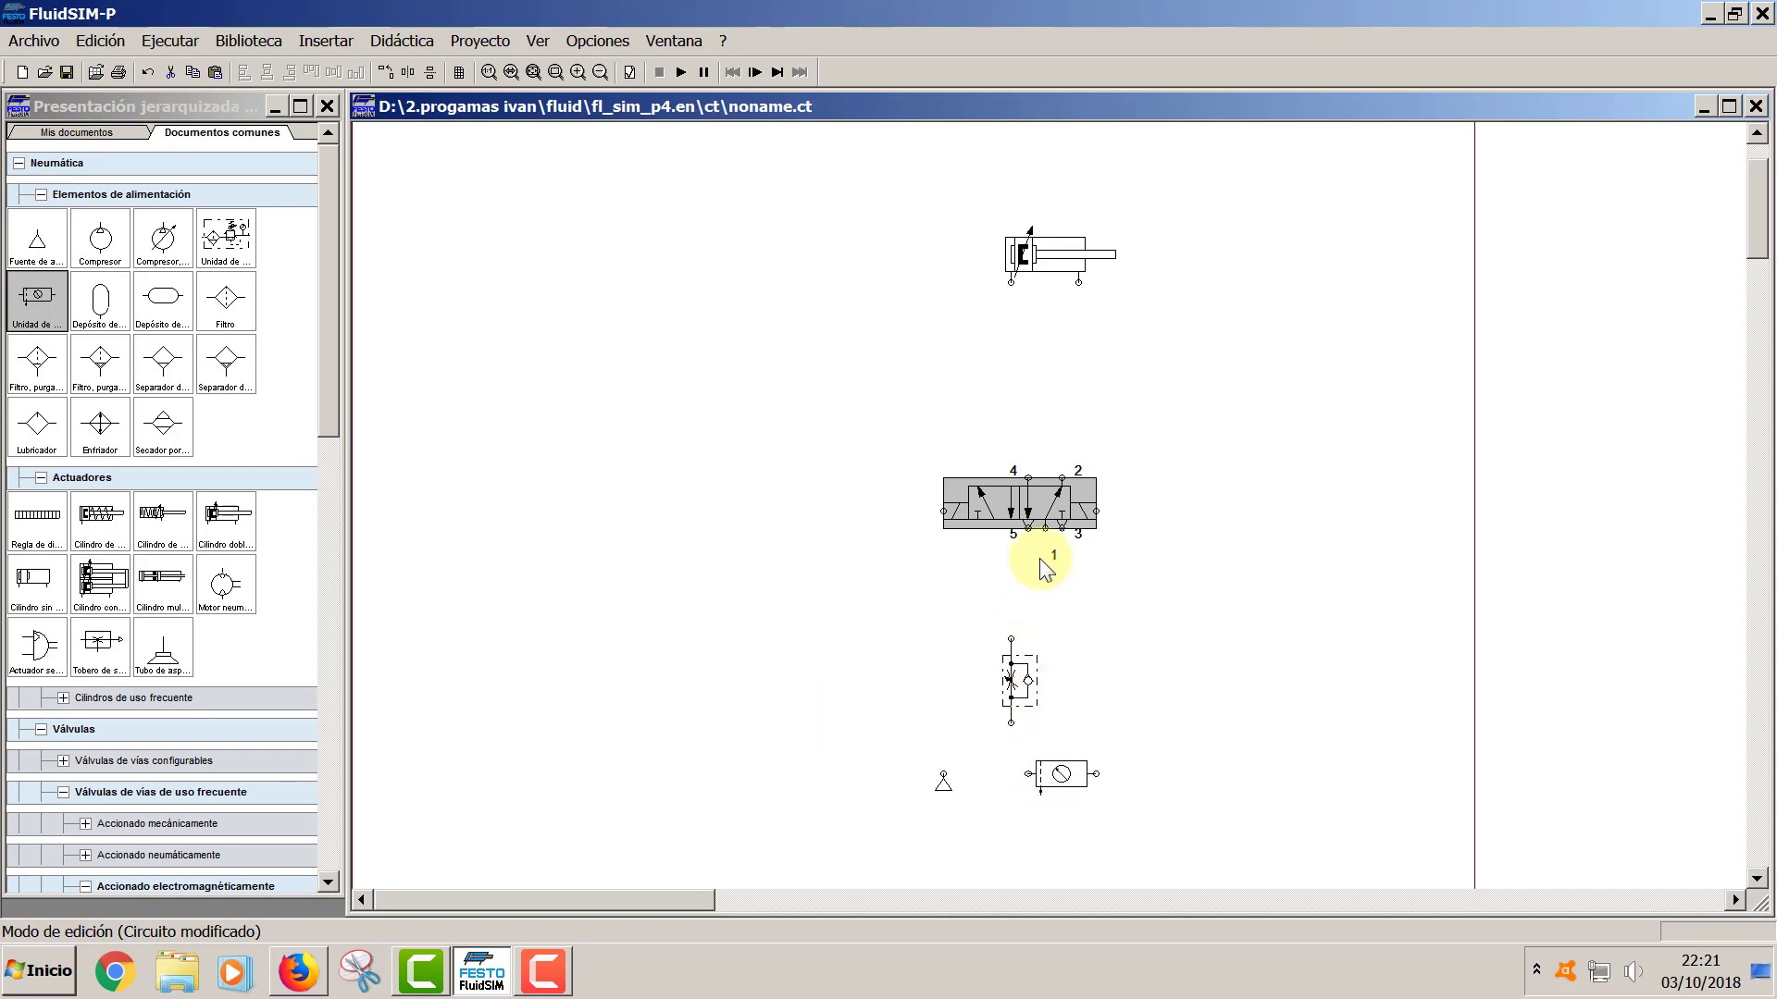
pyautogui.scroll(2, 1043, 559)
pyautogui.click(1113, 575)
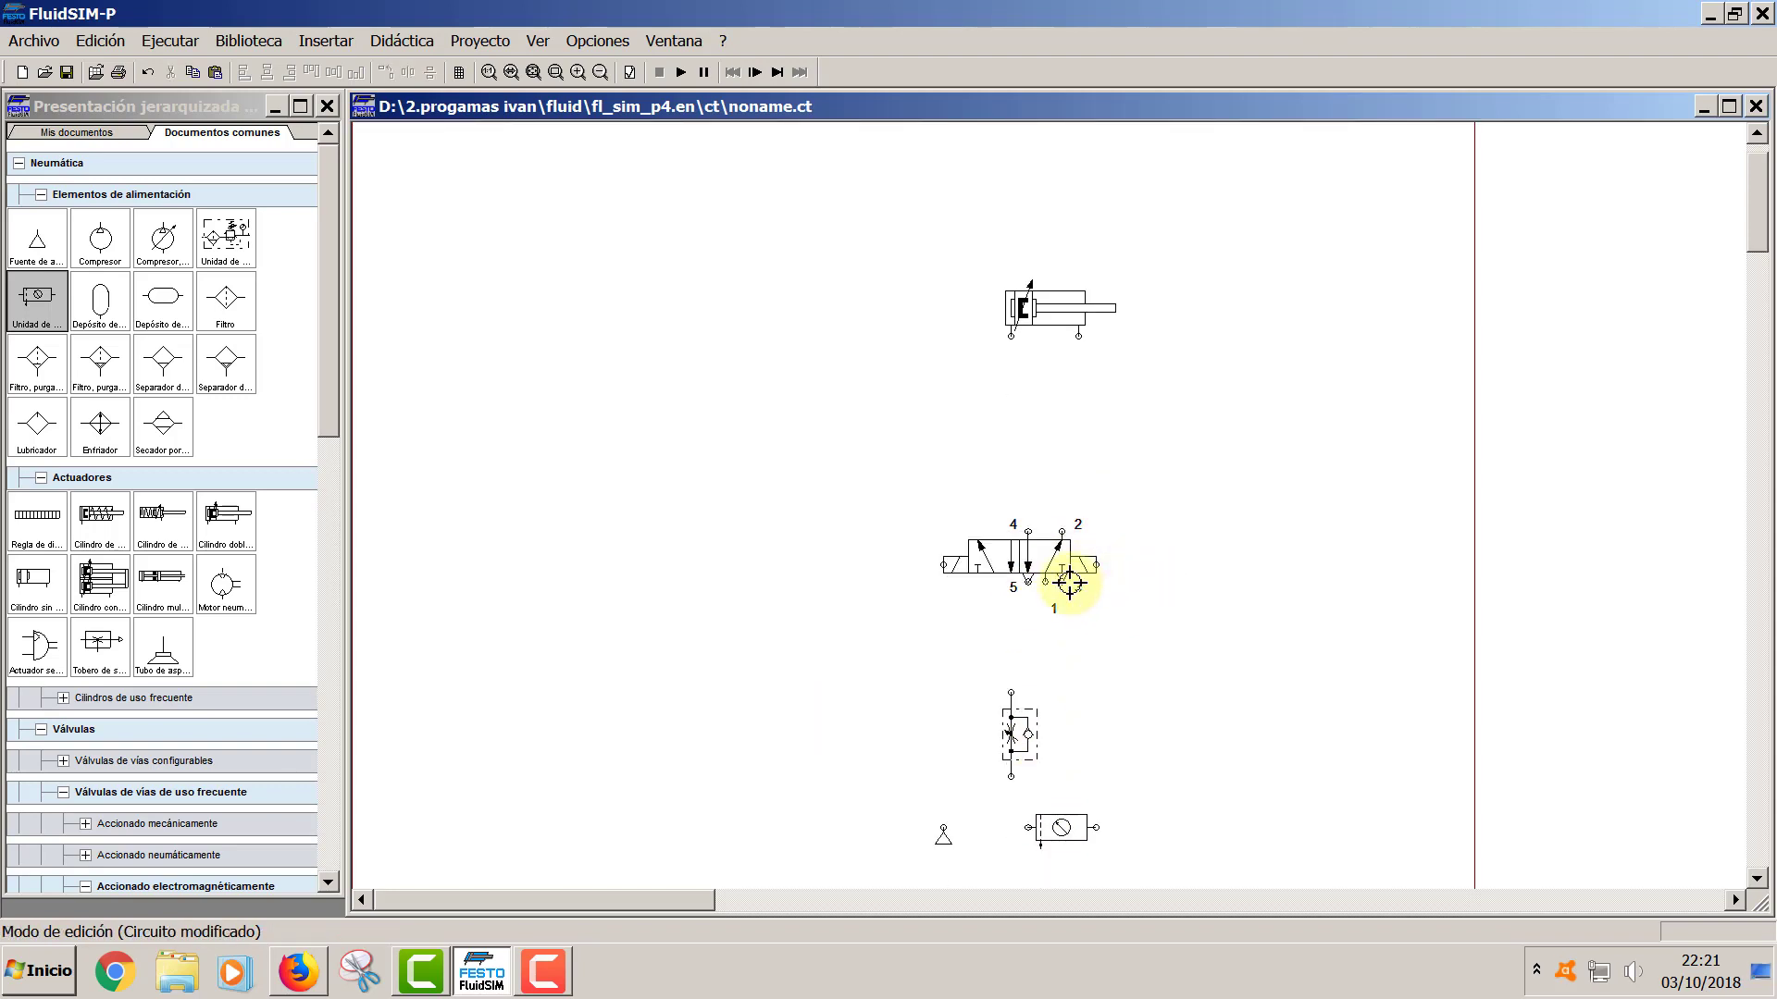
pyautogui.rightClick(1065, 582)
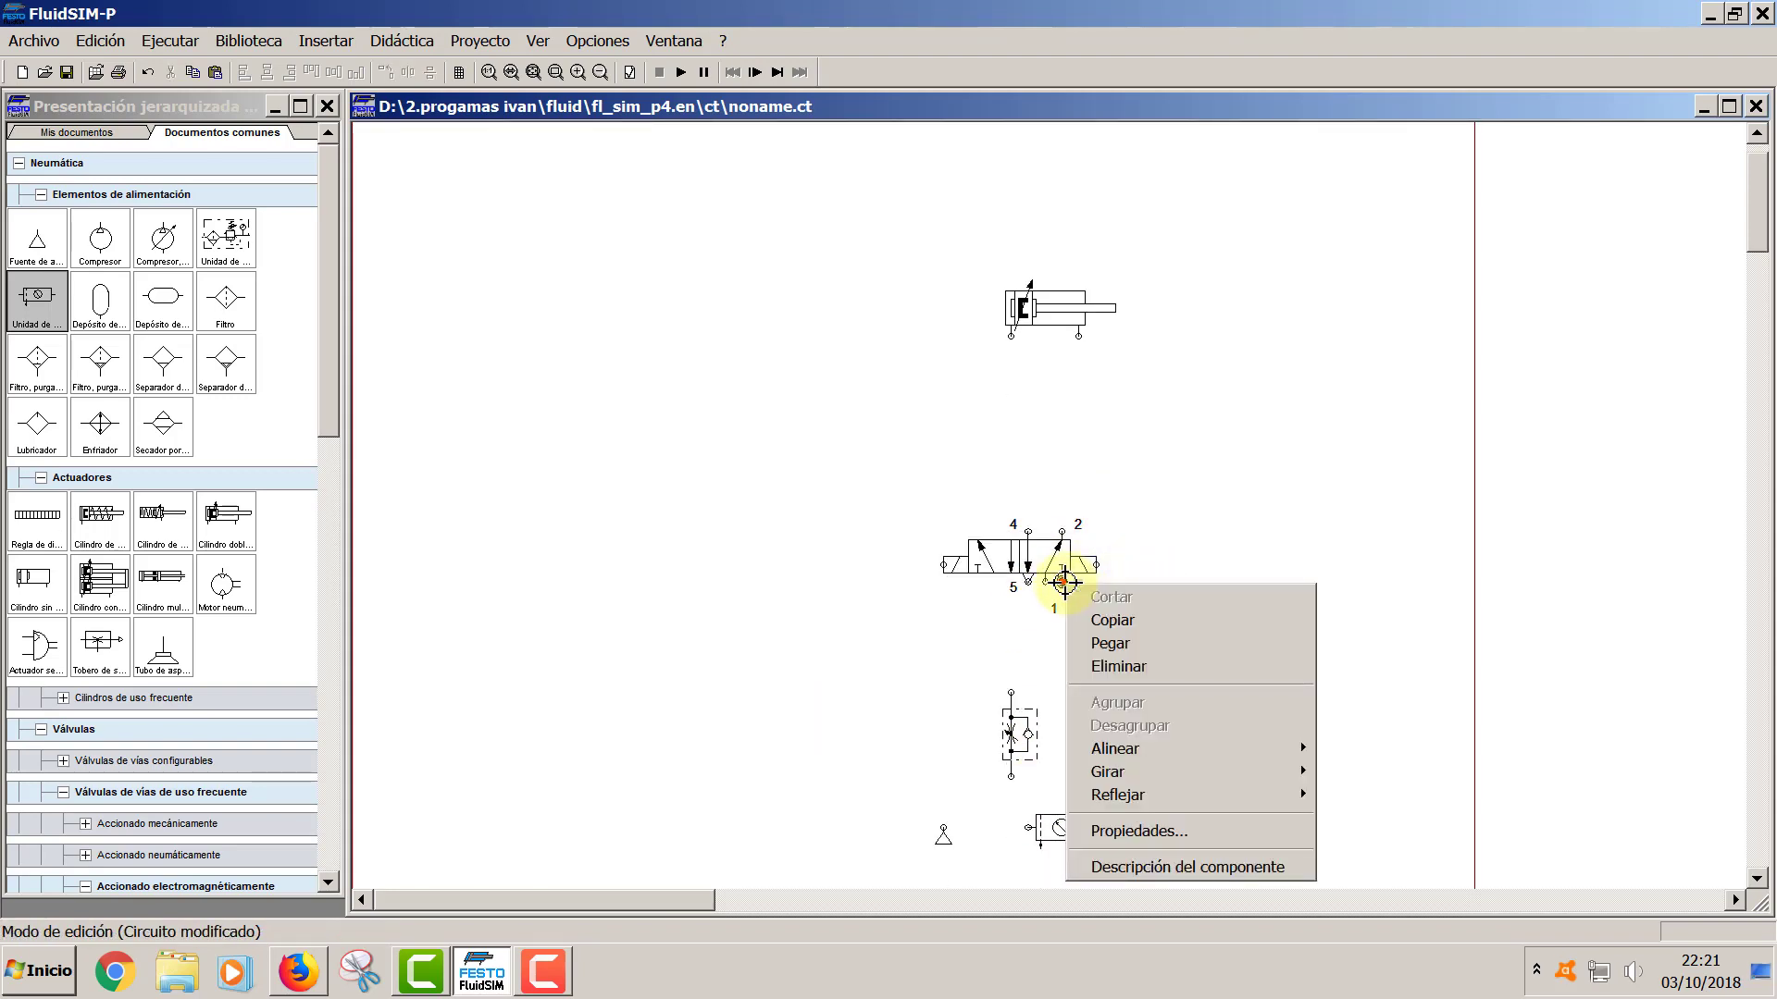
pyautogui.click(1137, 831)
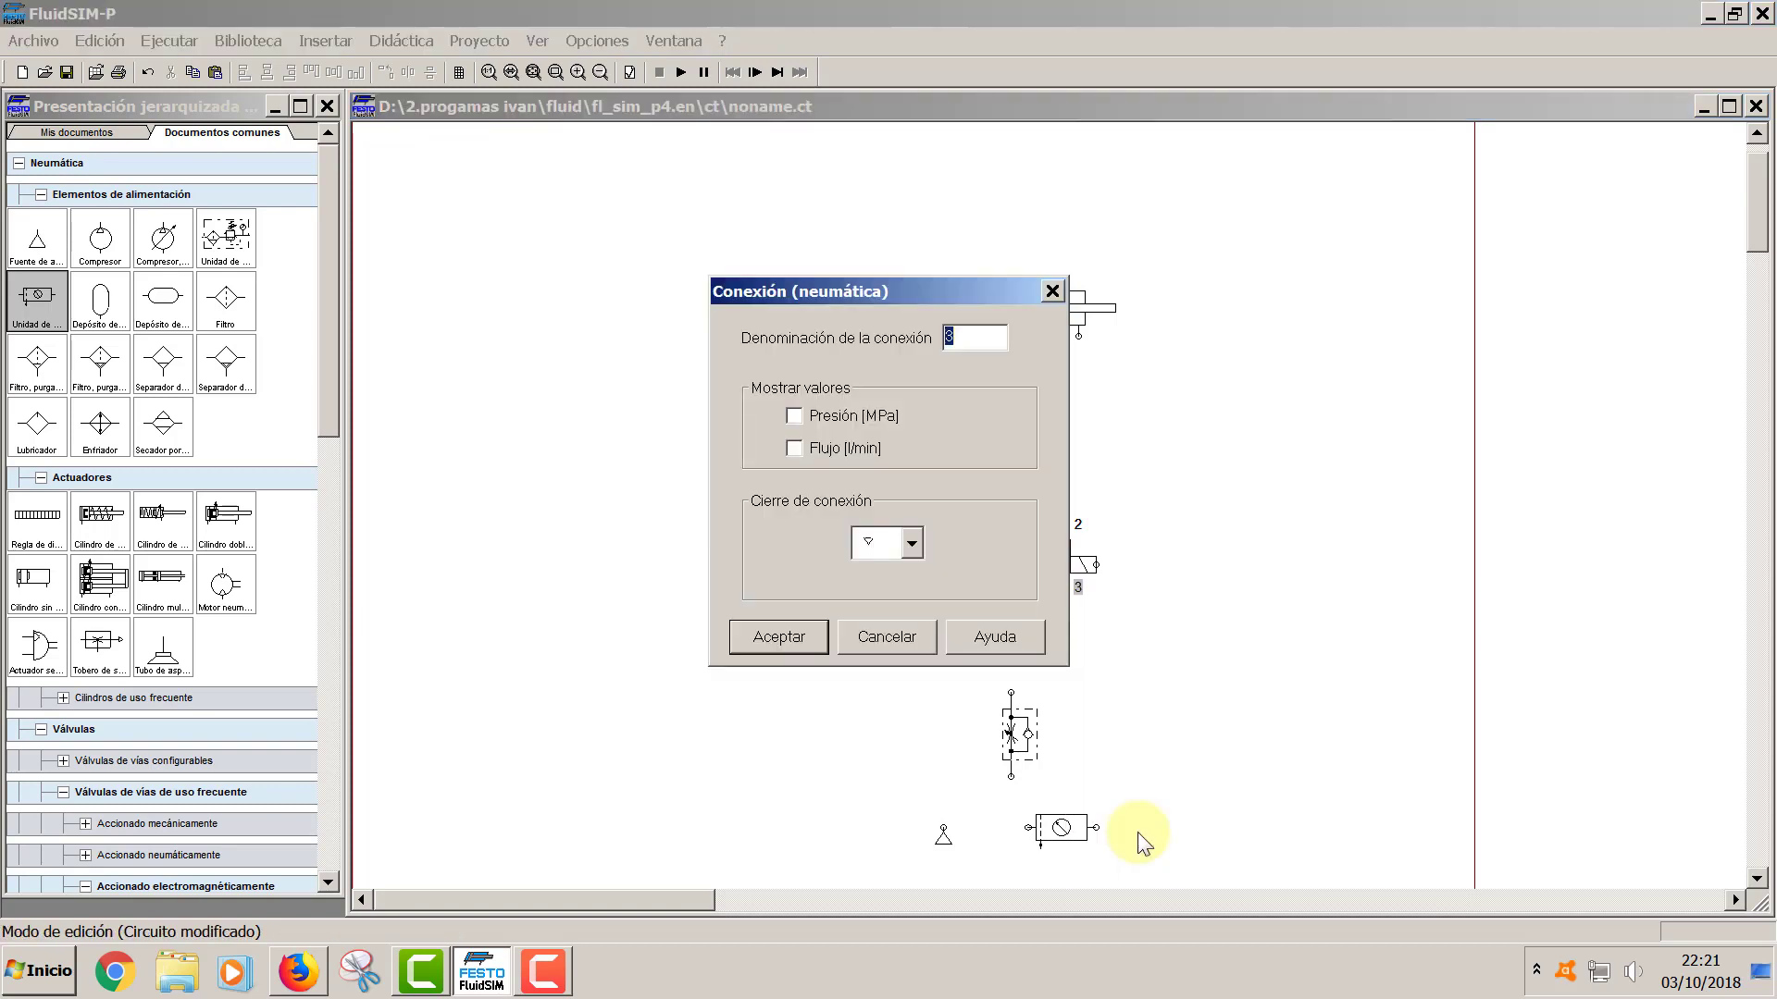
pyautogui.click(913, 543)
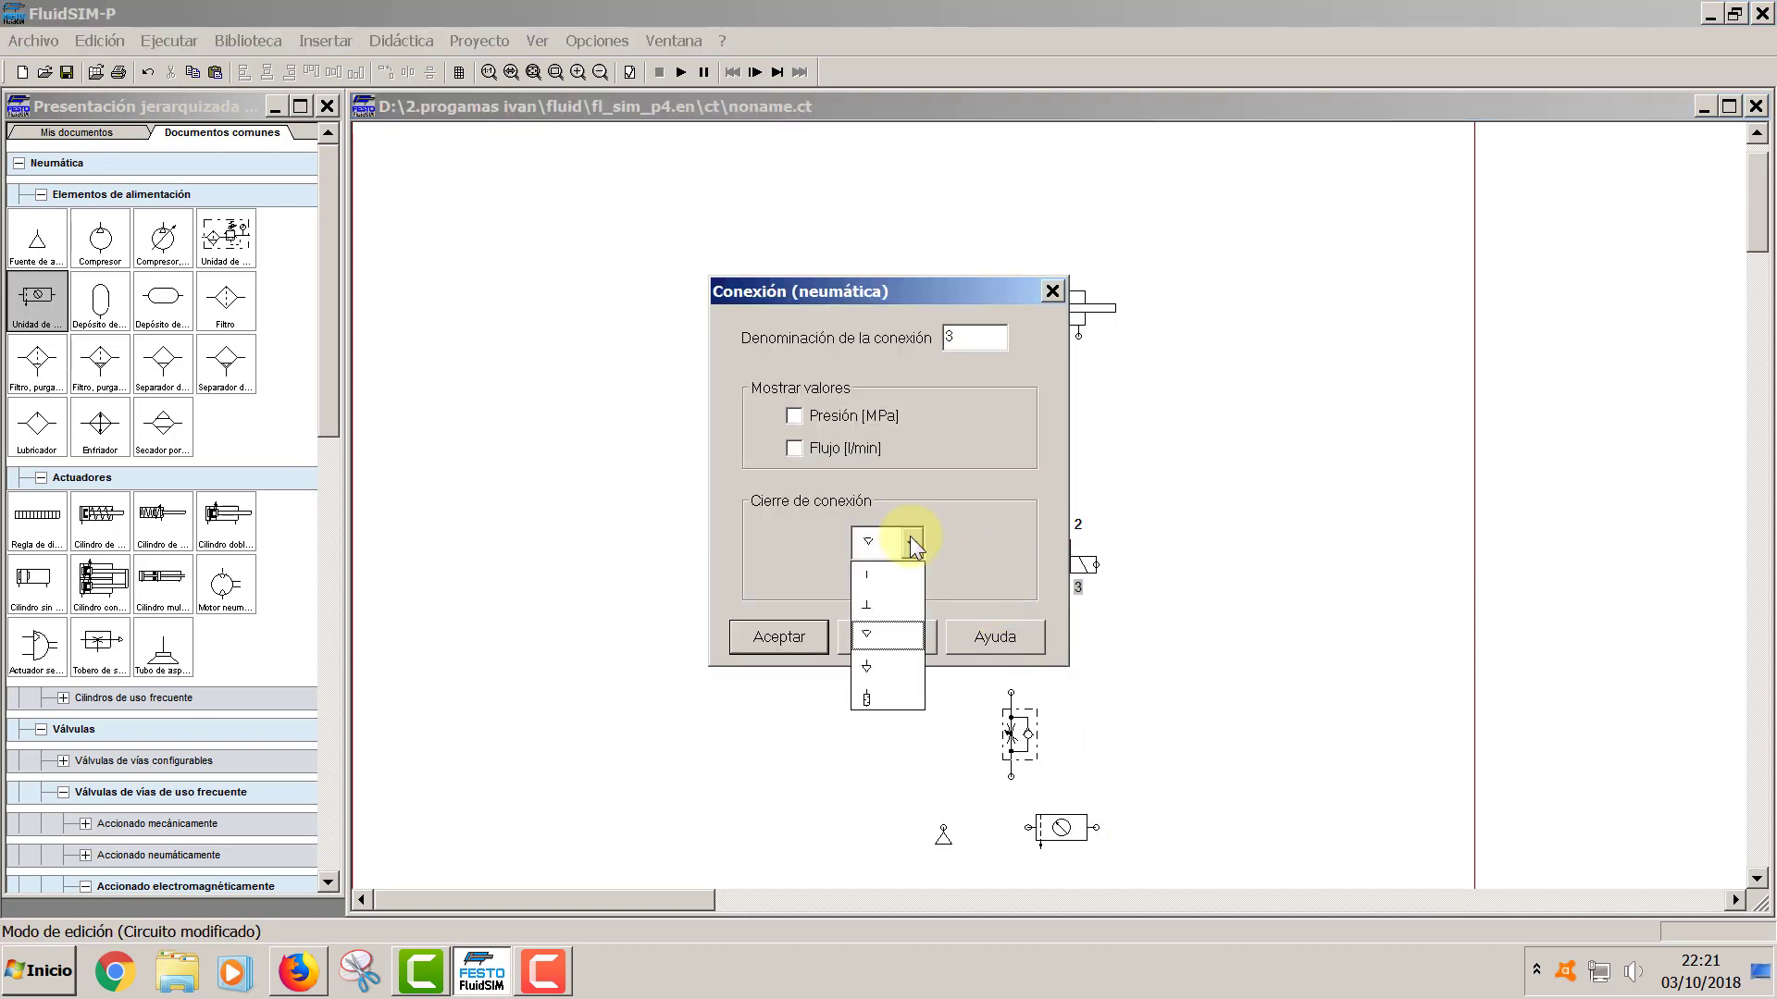
pyautogui.click(885, 699)
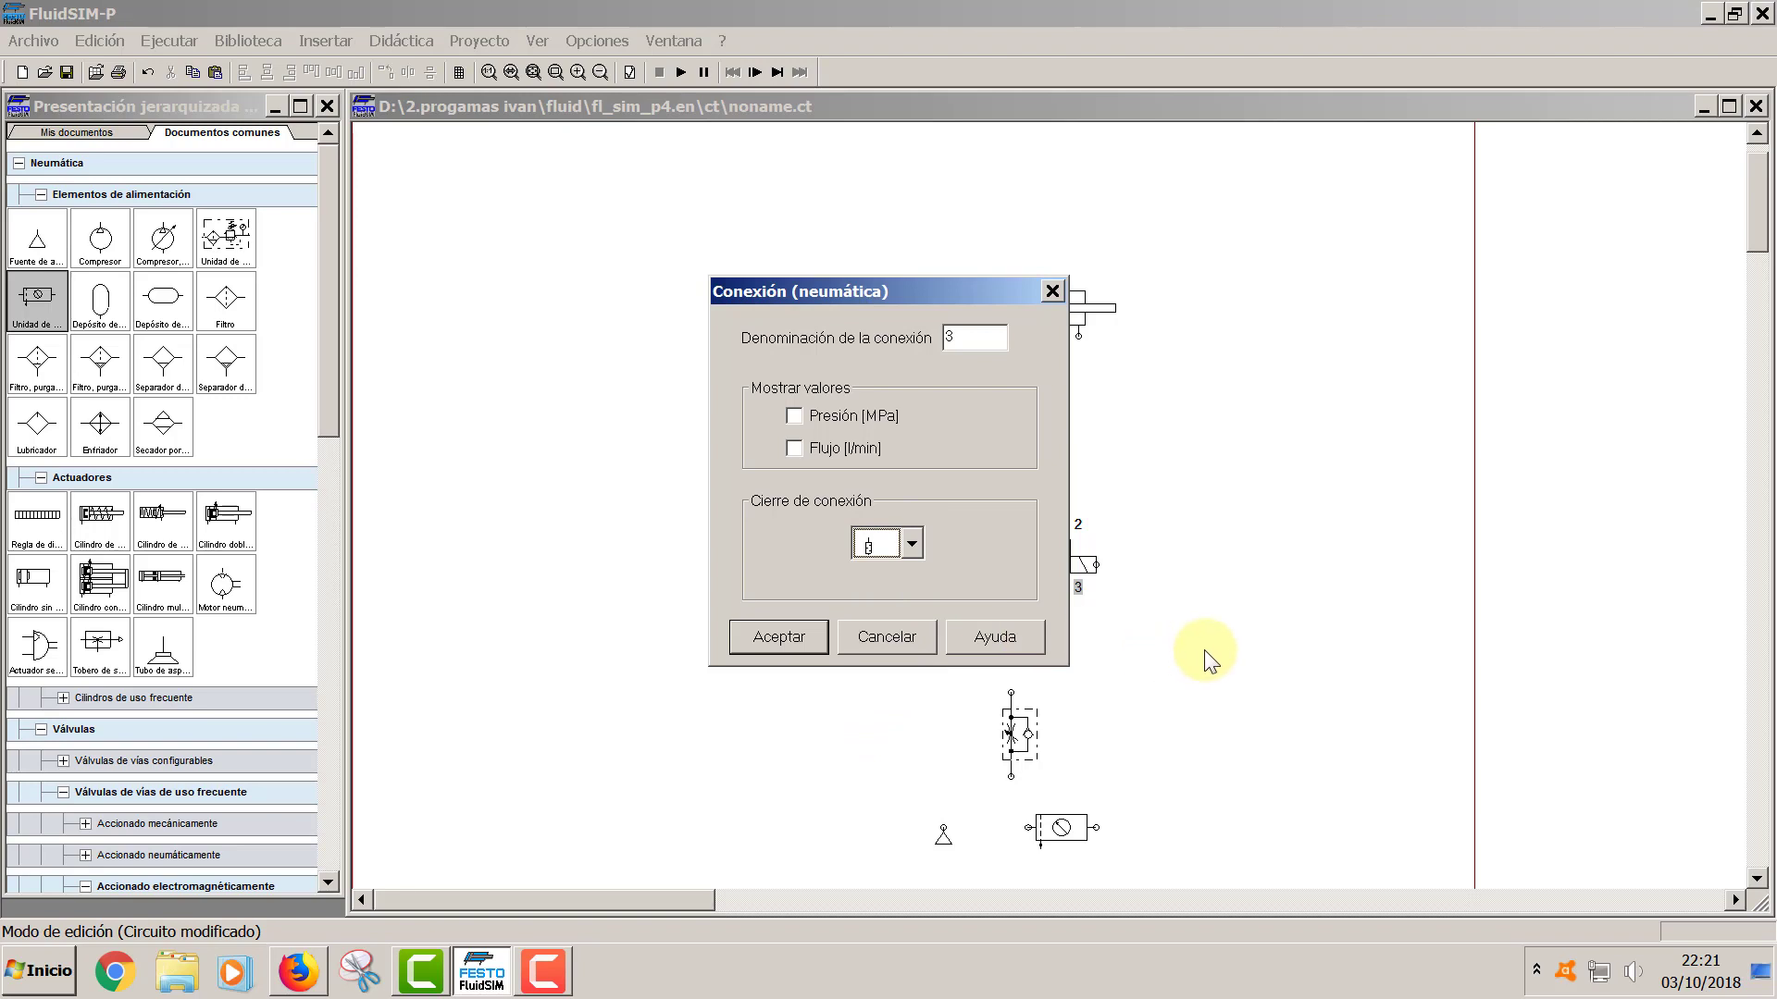
pyautogui.click(1052, 293)
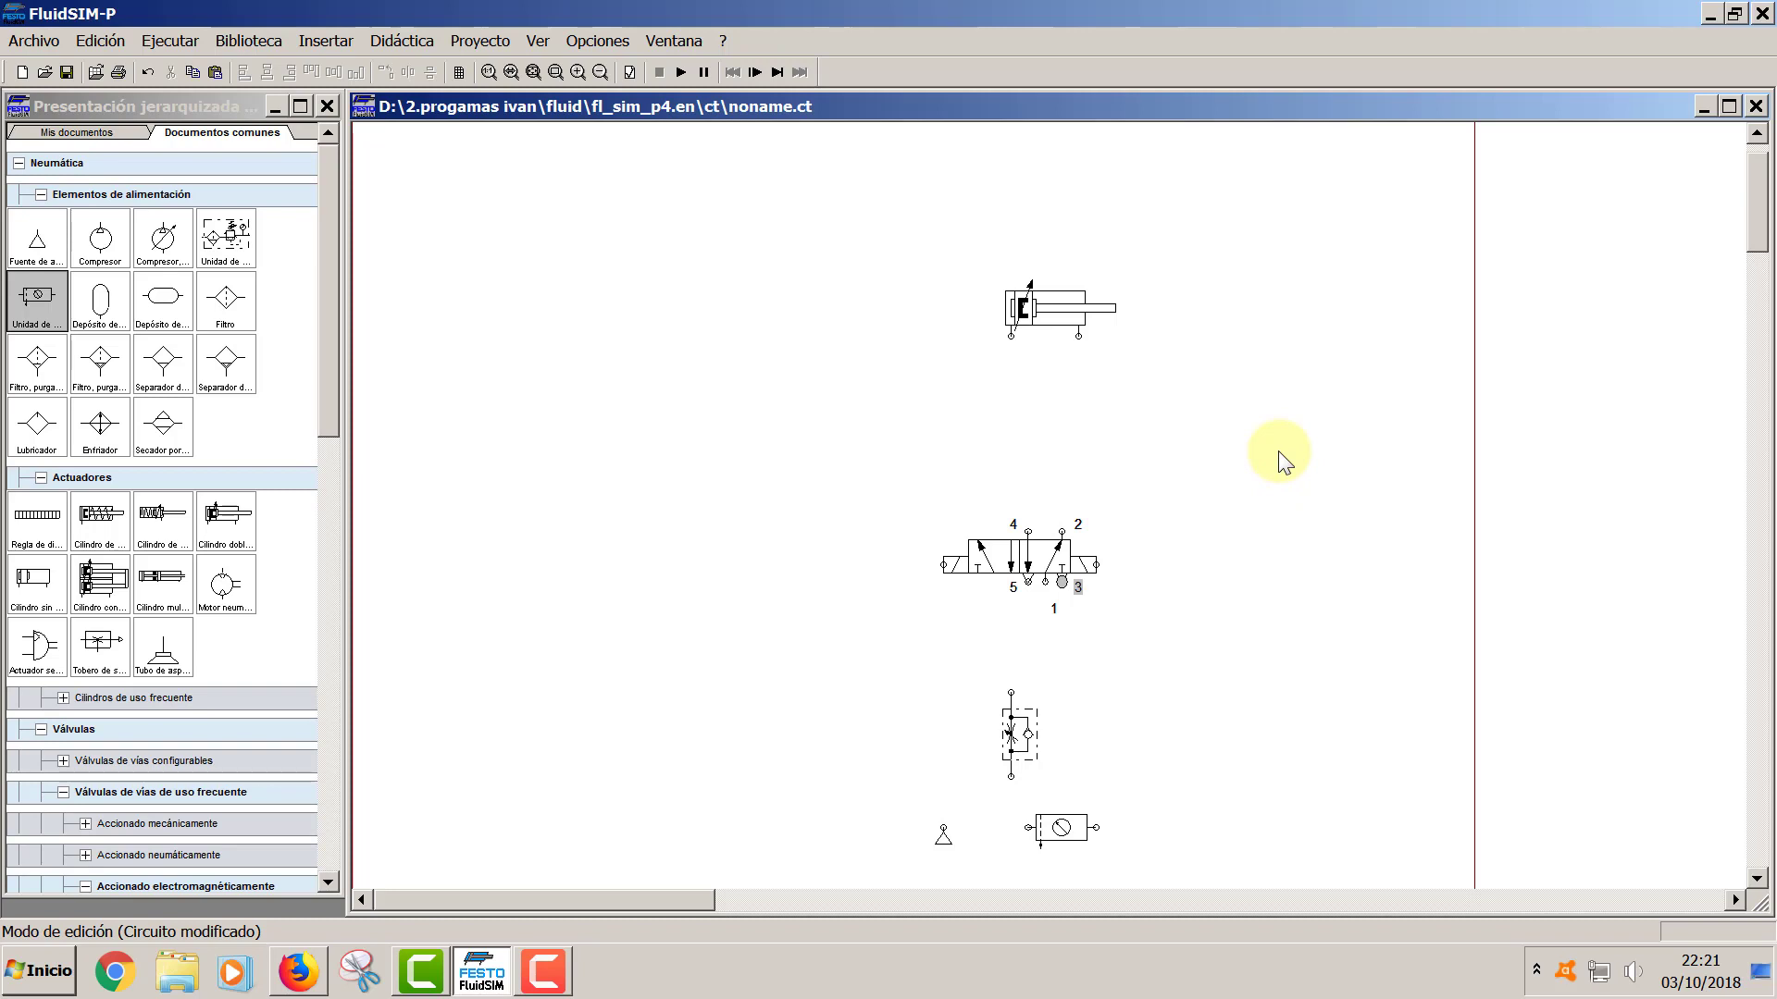
pyautogui.click(1279, 454)
# - Set the connection closure of the solenoid valve's exhaust port 3 to the silencer symbol
pyautogui.rightClick(1061, 581)
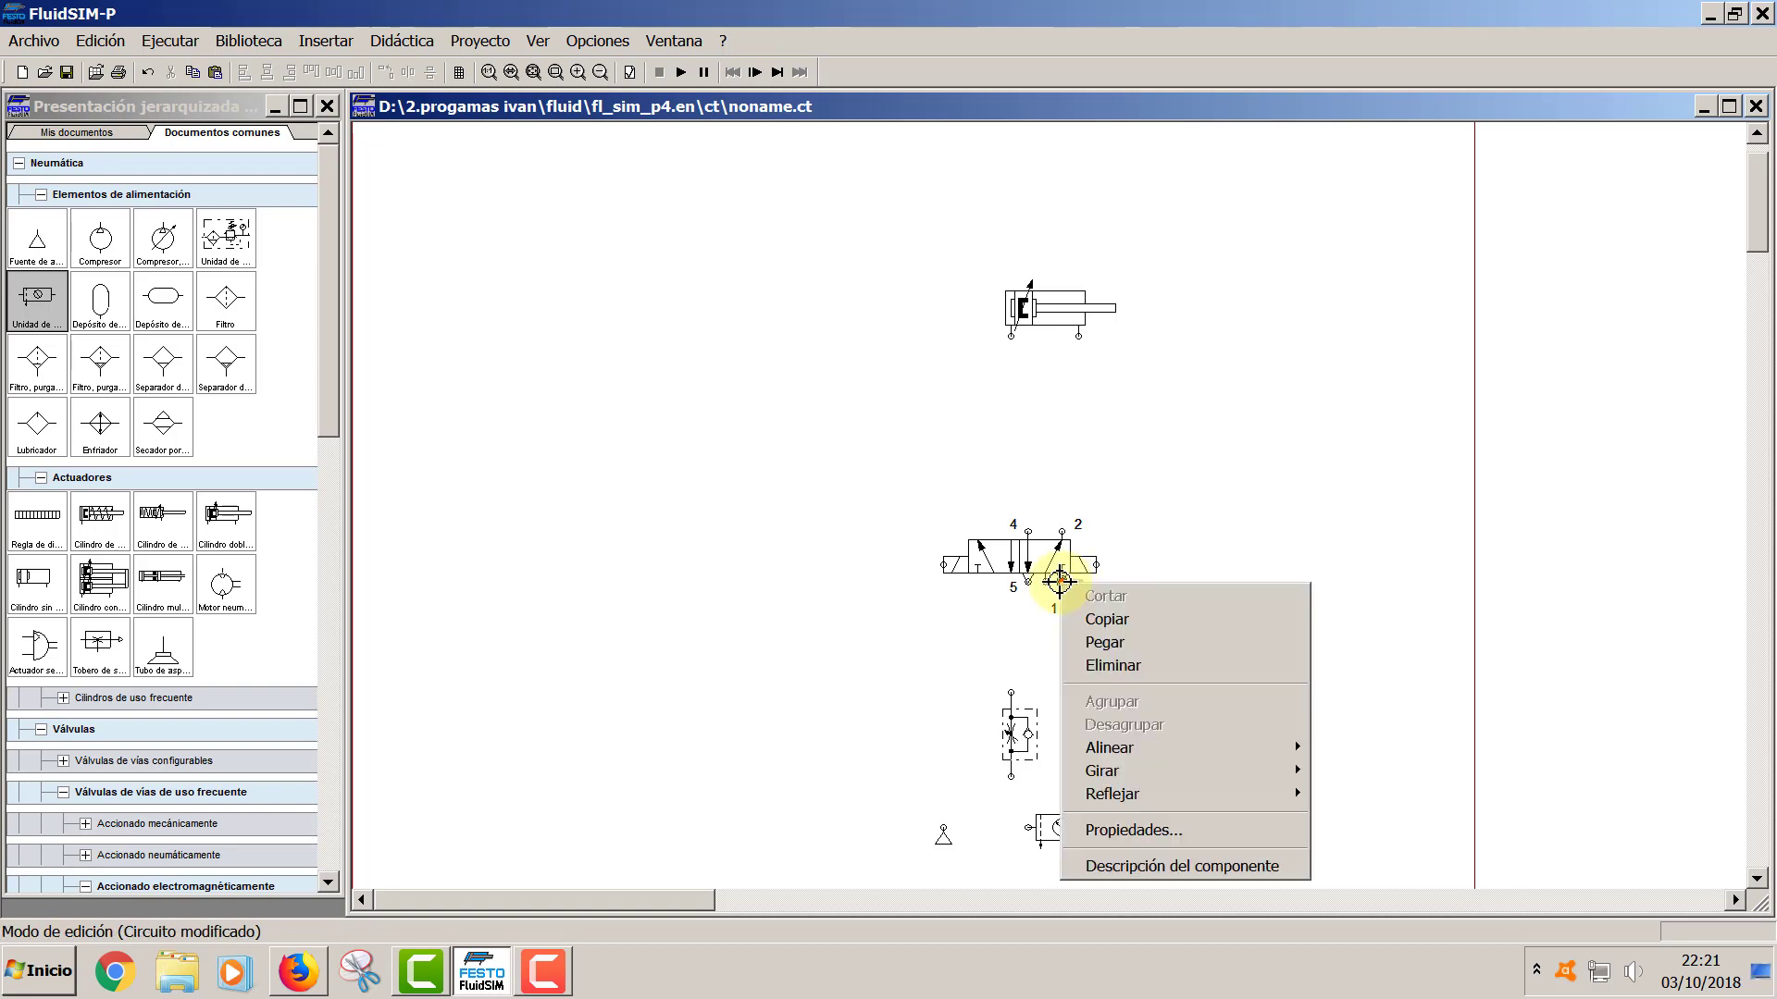
pyautogui.click(1105, 826)
pyautogui.click(913, 540)
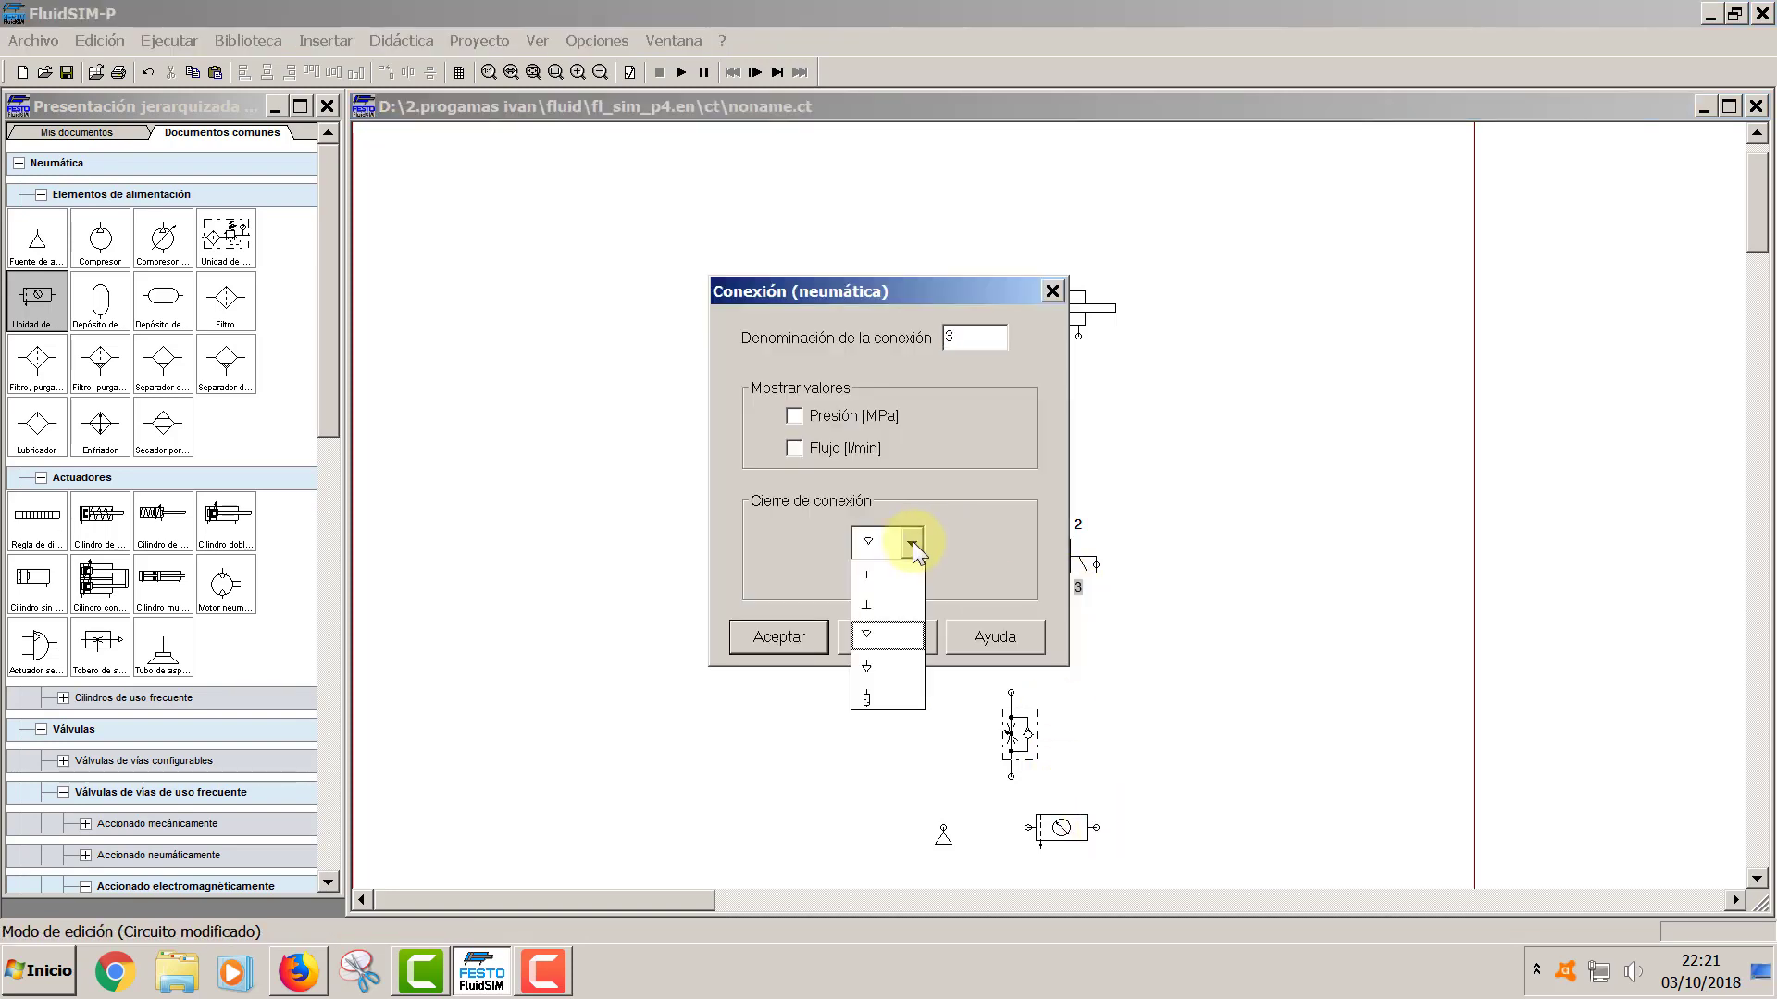
pyautogui.click(900, 701)
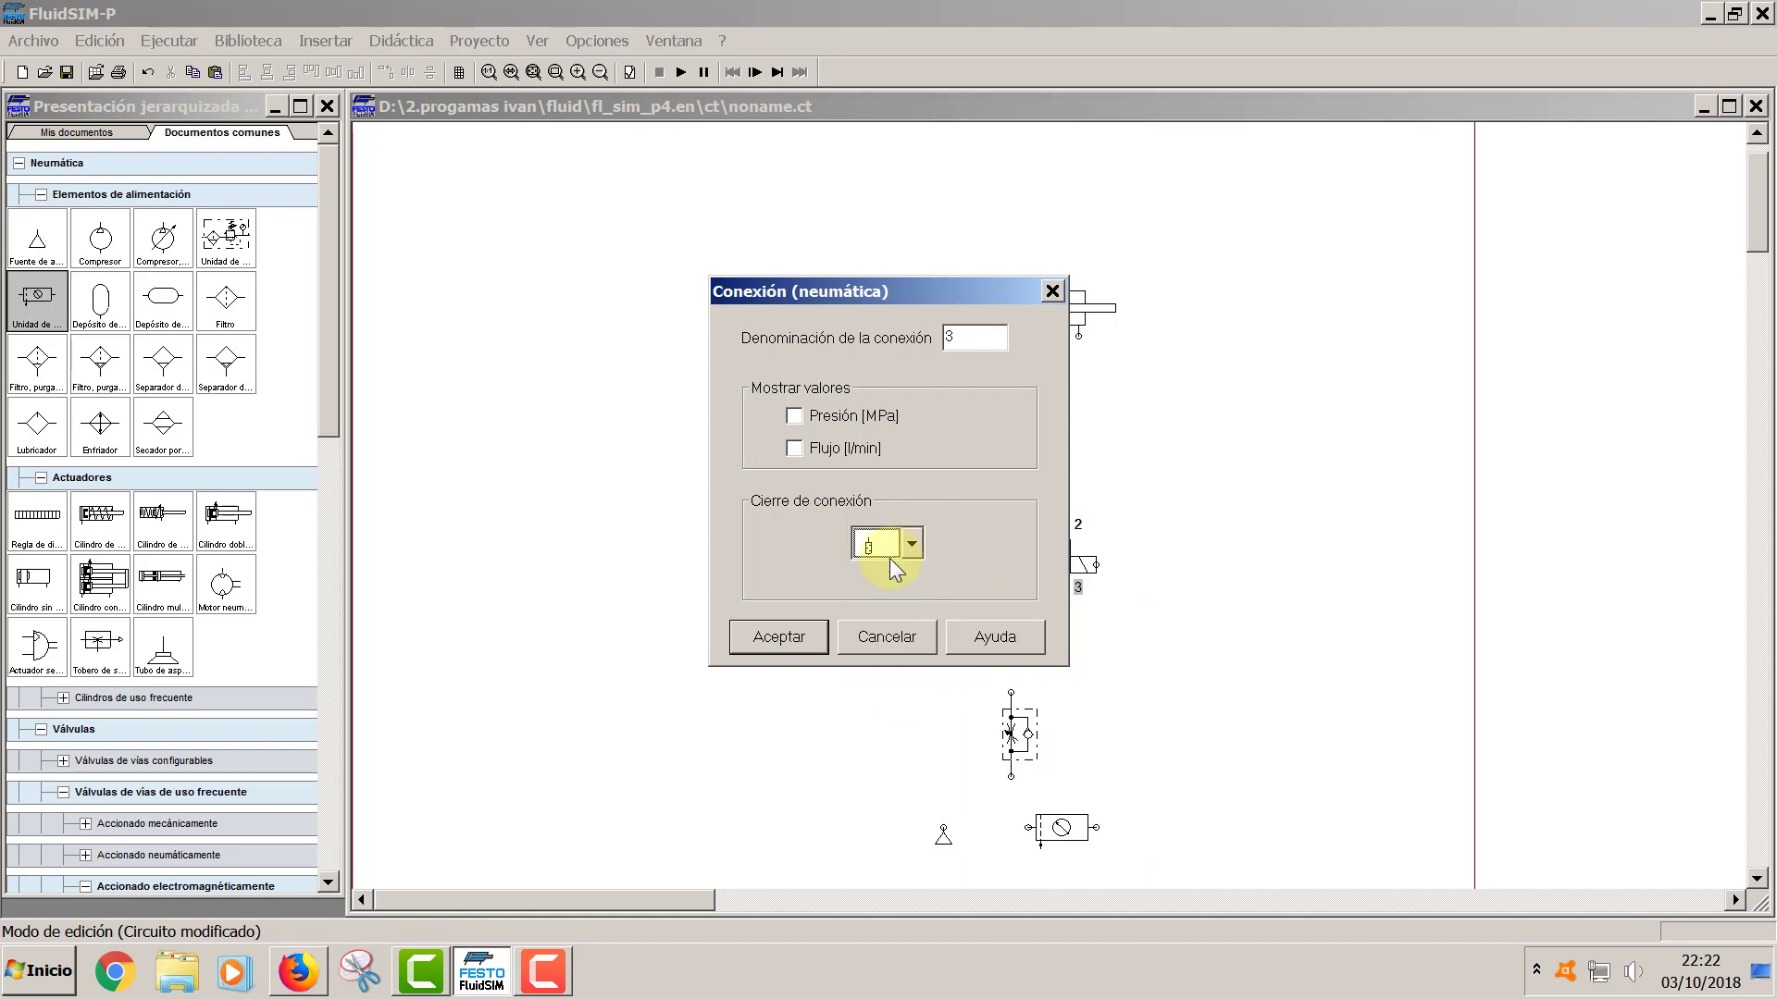
pyautogui.click(779, 637)
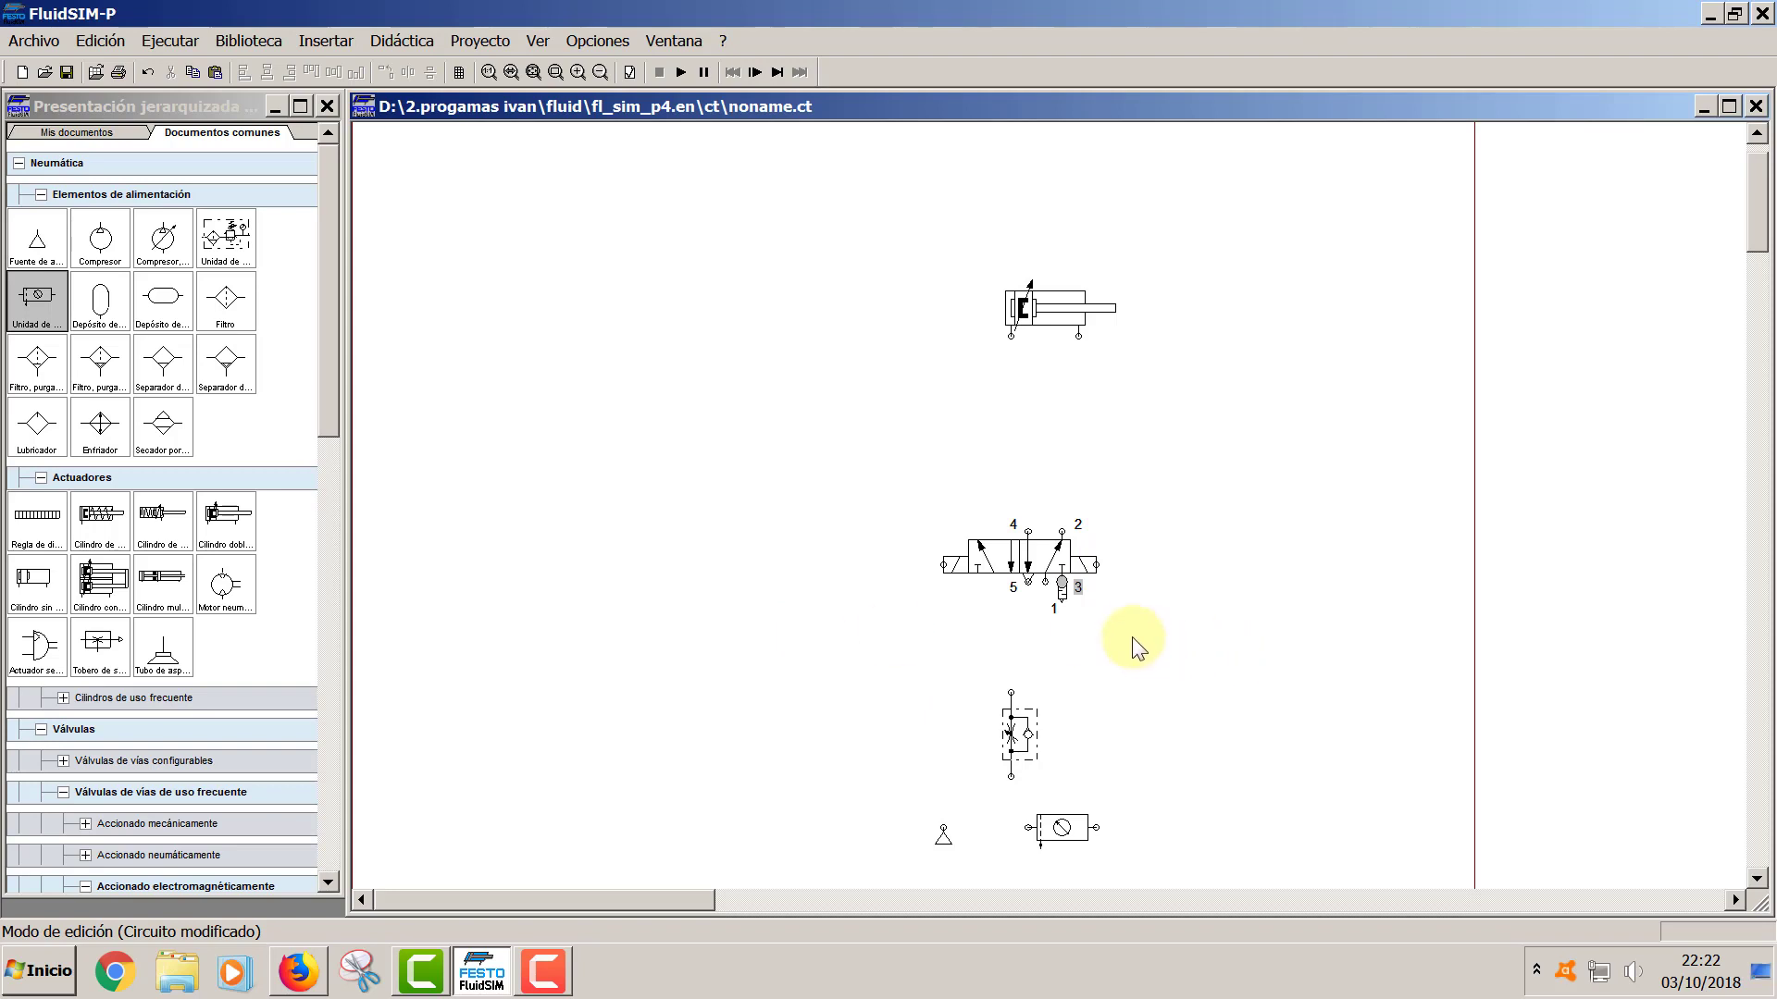
# - Set the connection closure of the solenoid valve's exhaust port 5 to the silencer symbol
pyautogui.rightClick(1025, 583)
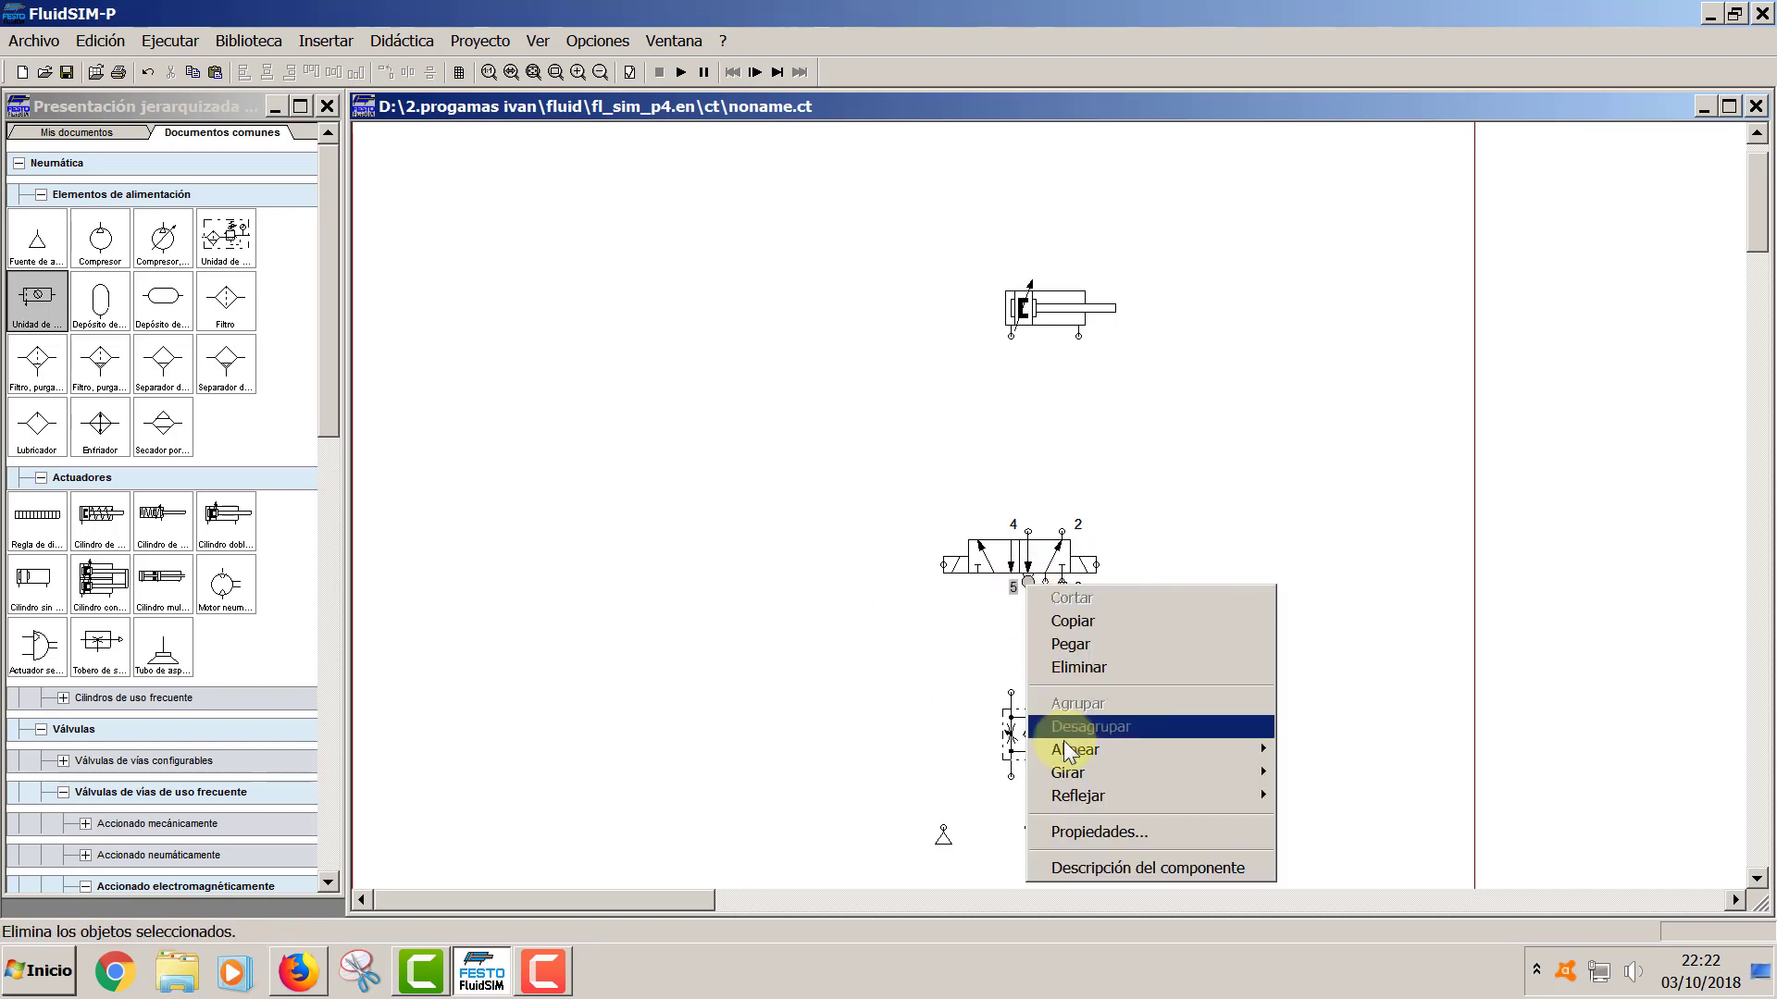
pyautogui.click(1039, 829)
pyautogui.click(912, 543)
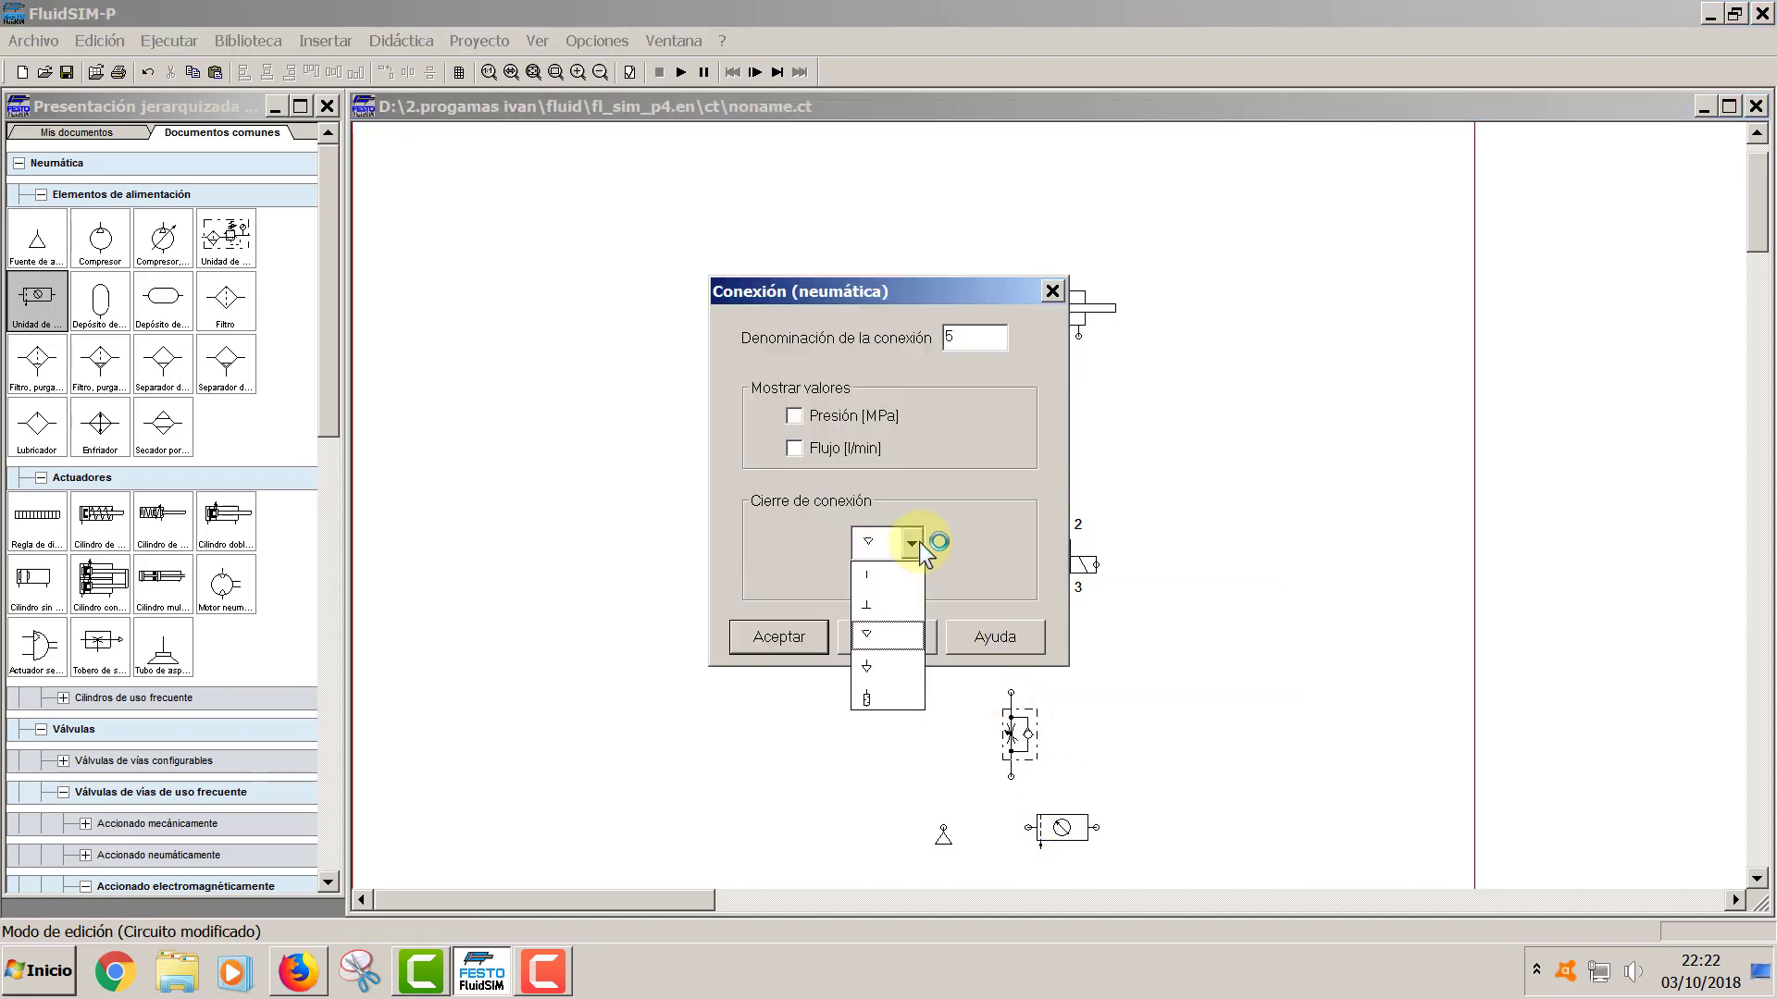
pyautogui.click(871, 692)
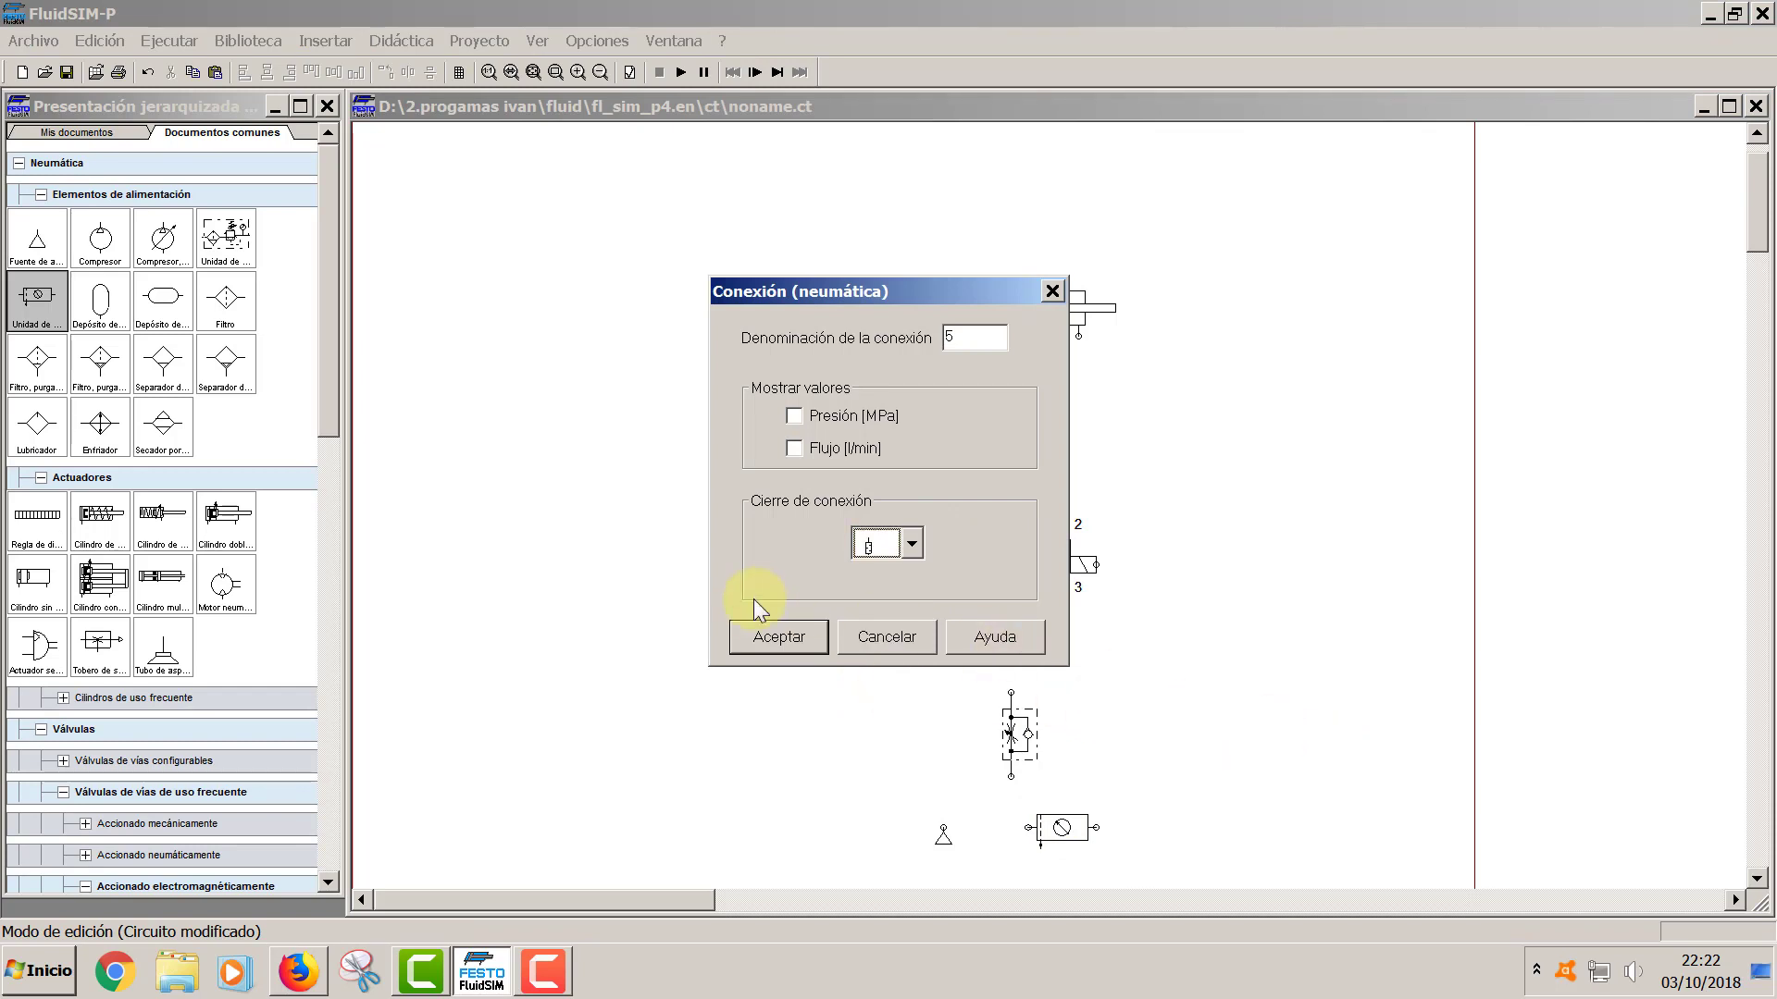
pyautogui.click(760, 633)
pyautogui.click(1321, 607)
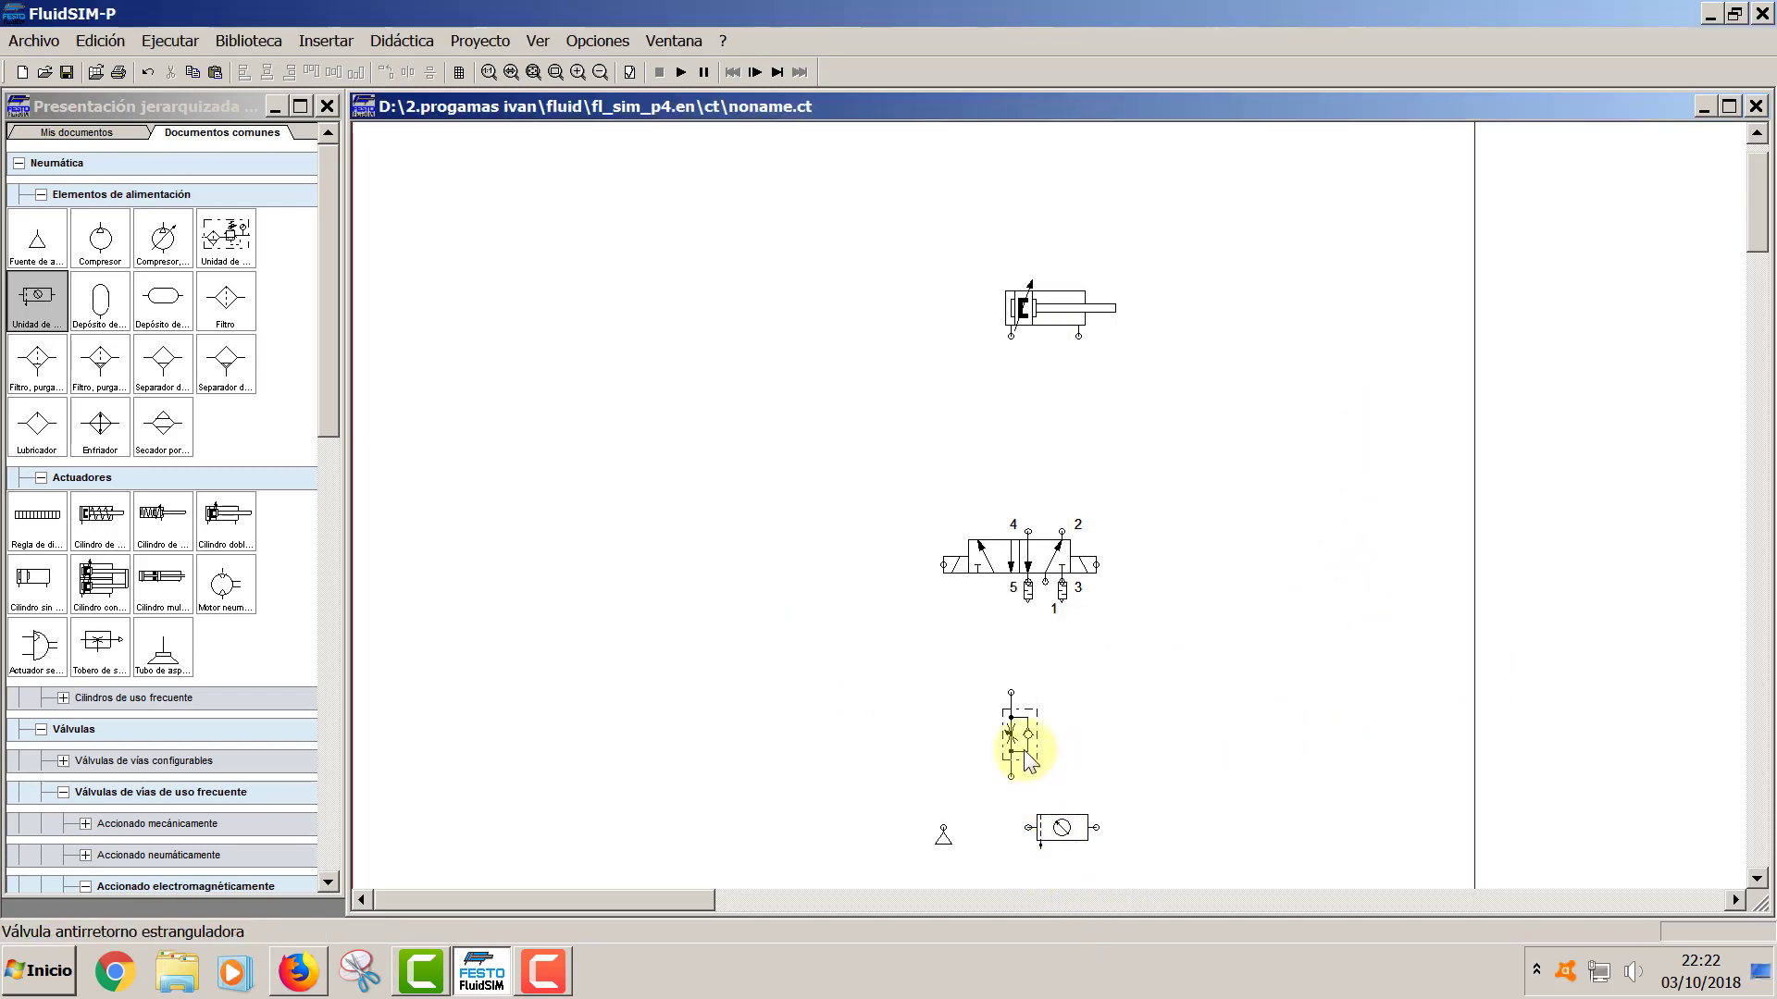
# - Move the flow control valve between the solenoid valve and the cylinder, and raise the cylinder slightly
pyautogui.moveTo(1020, 717); pyautogui.dragTo(1023, 398)
pyautogui.moveTo(1027, 301); pyautogui.dragTo(1036, 238)
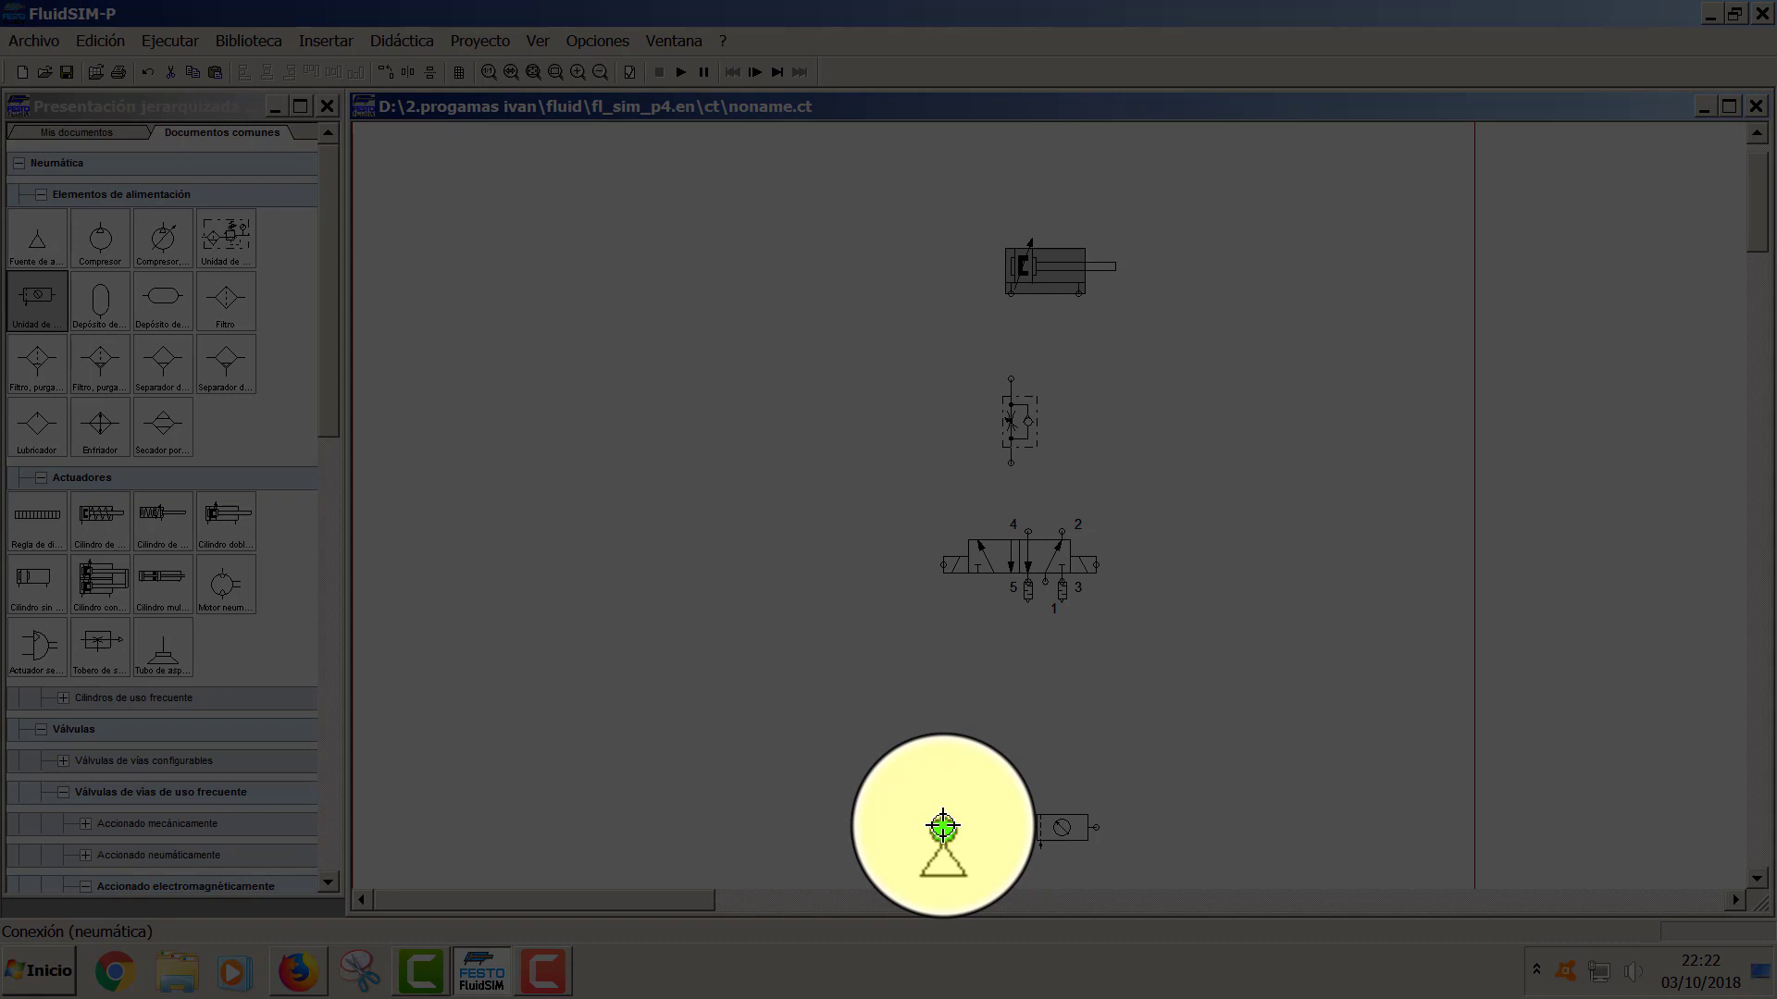
# - Pipe the air source via the maintenance unit to port 1, port 4 via the flow control valve to the cylinder's left, and port 2 to its right
pyautogui.moveTo(942, 826); pyautogui.dragTo(1026, 825)
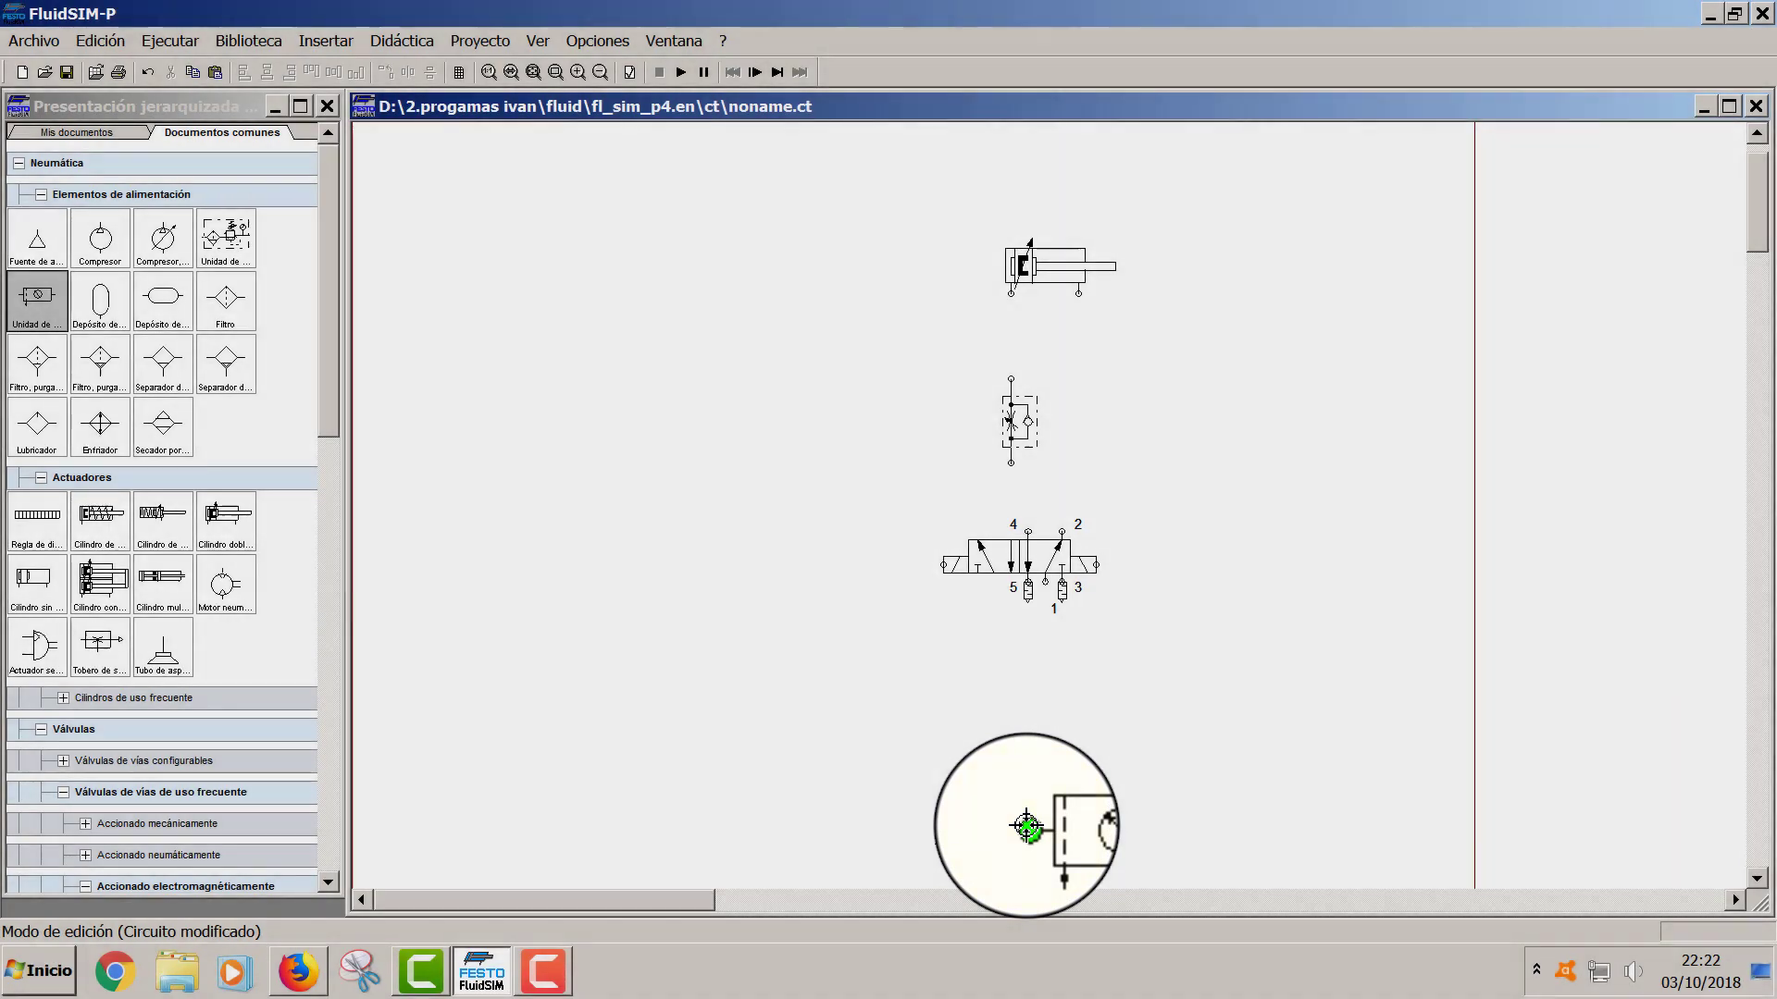
pyautogui.moveTo(1025, 826); pyautogui.dragTo(1011, 462)
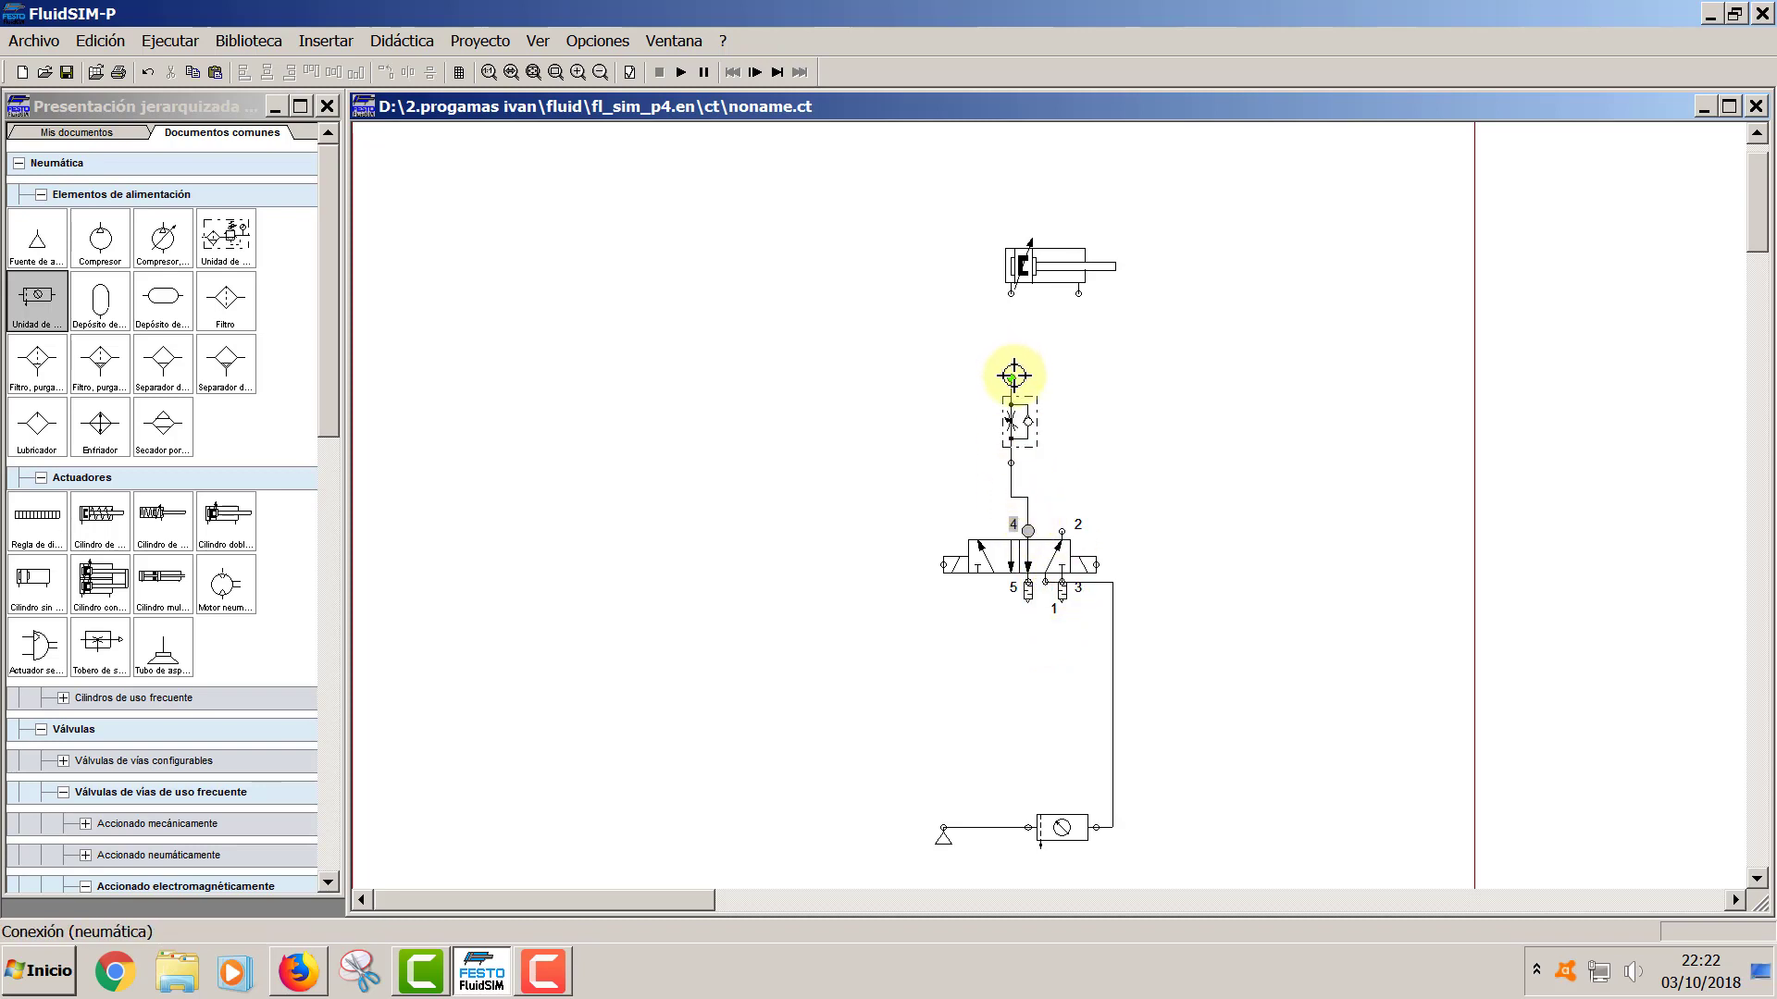
pyautogui.moveTo(1011, 378); pyautogui.dragTo(1062, 531)
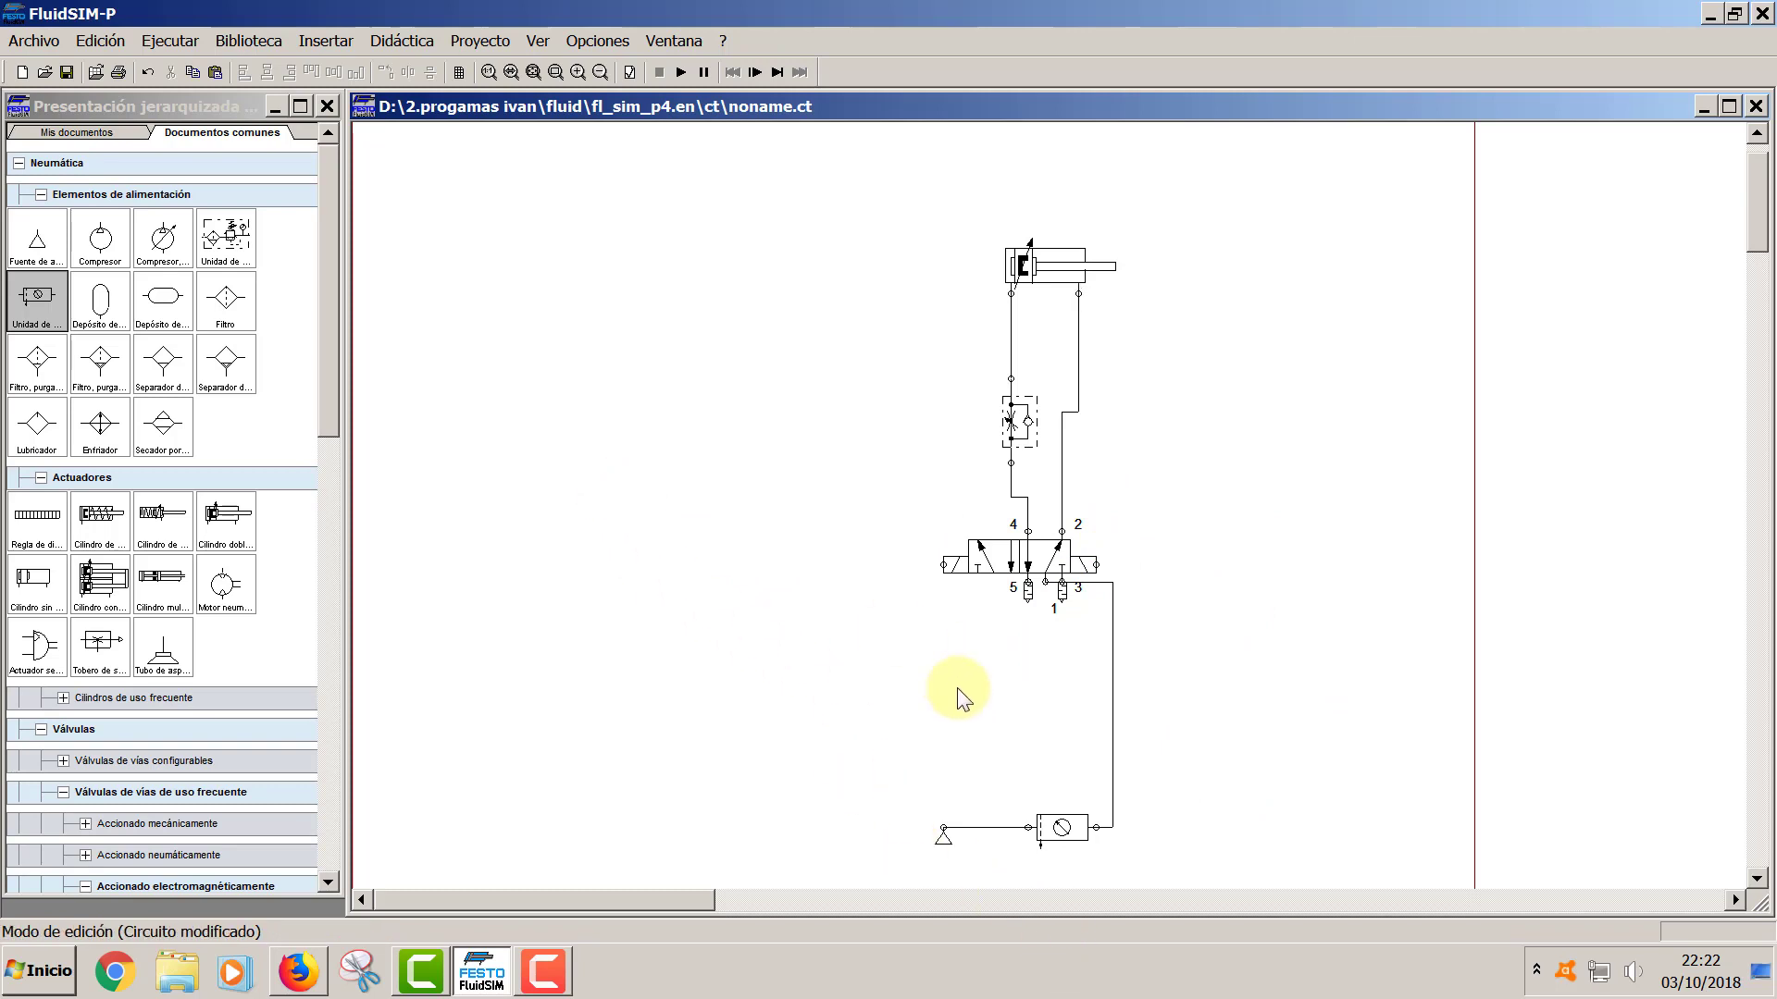
# - Shift the solenoid valve right and reposition the maintenance unit so the supply line runs straight down from port 1
pyautogui.moveTo(1016, 536); pyautogui.dragTo(1107, 535)
pyautogui.moveTo(1064, 827); pyautogui.dragTo(1183, 830)
pyautogui.moveTo(1112, 713); pyautogui.dragTo(1154, 717)
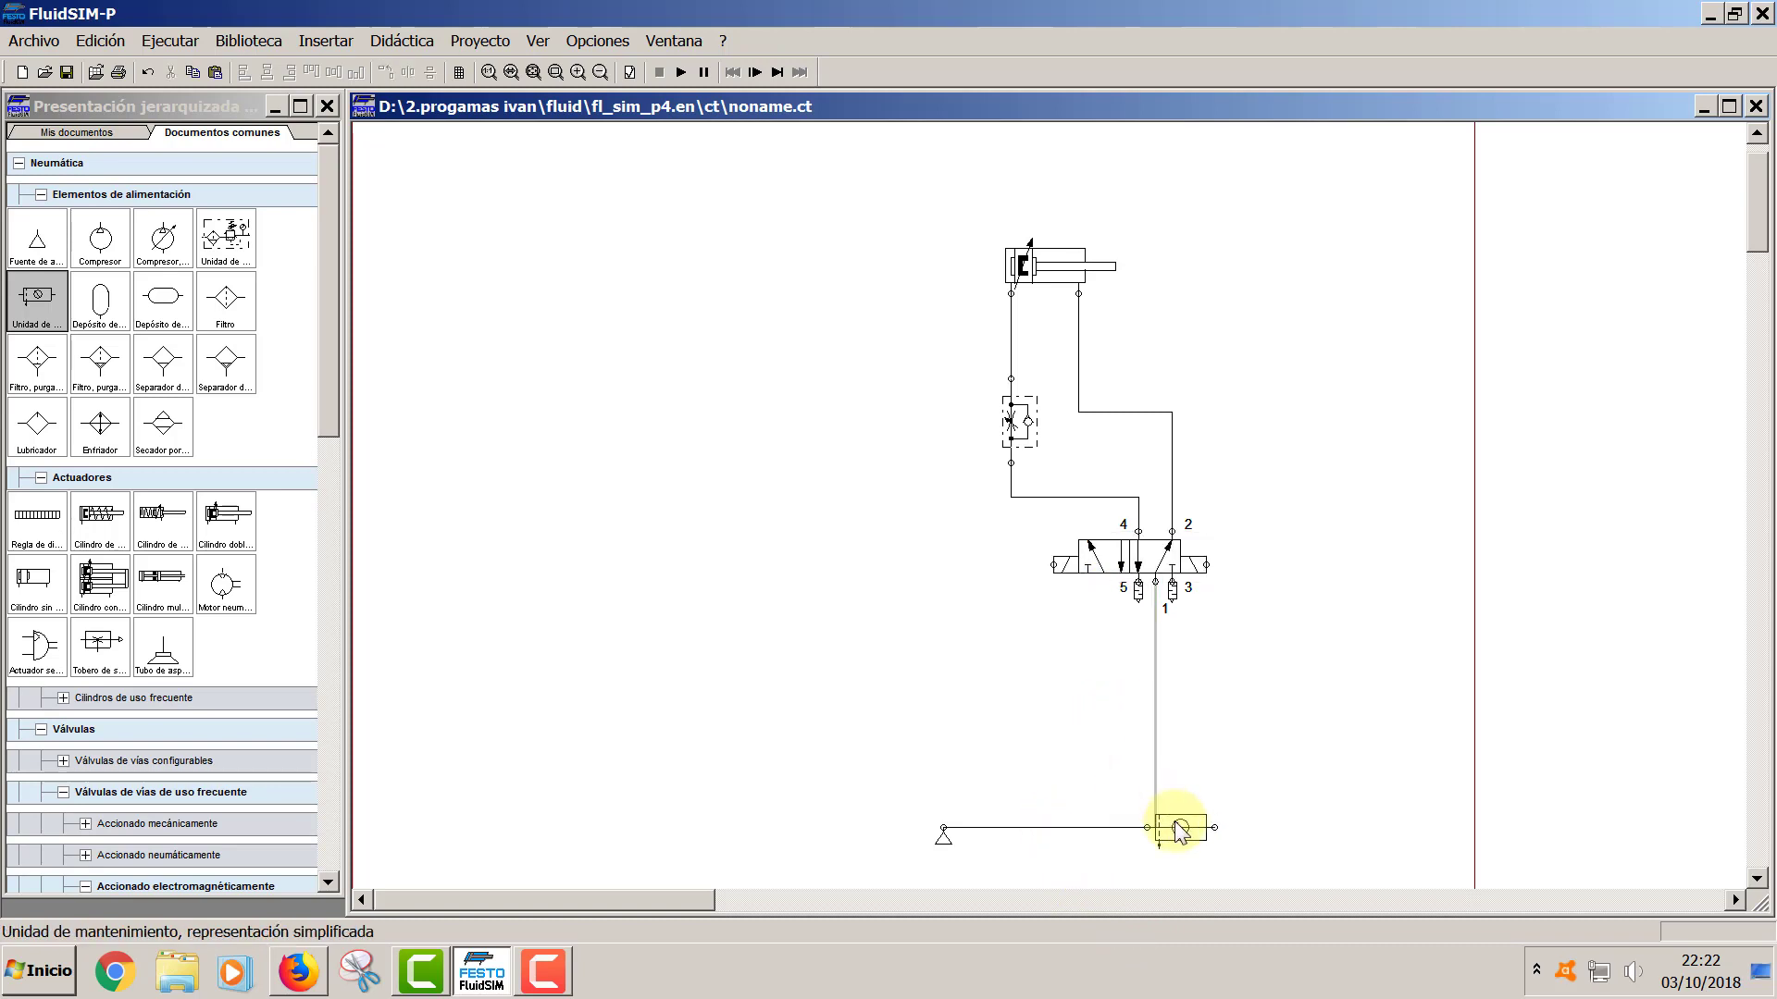
pyautogui.moveTo(1178, 827); pyautogui.dragTo(1096, 821)
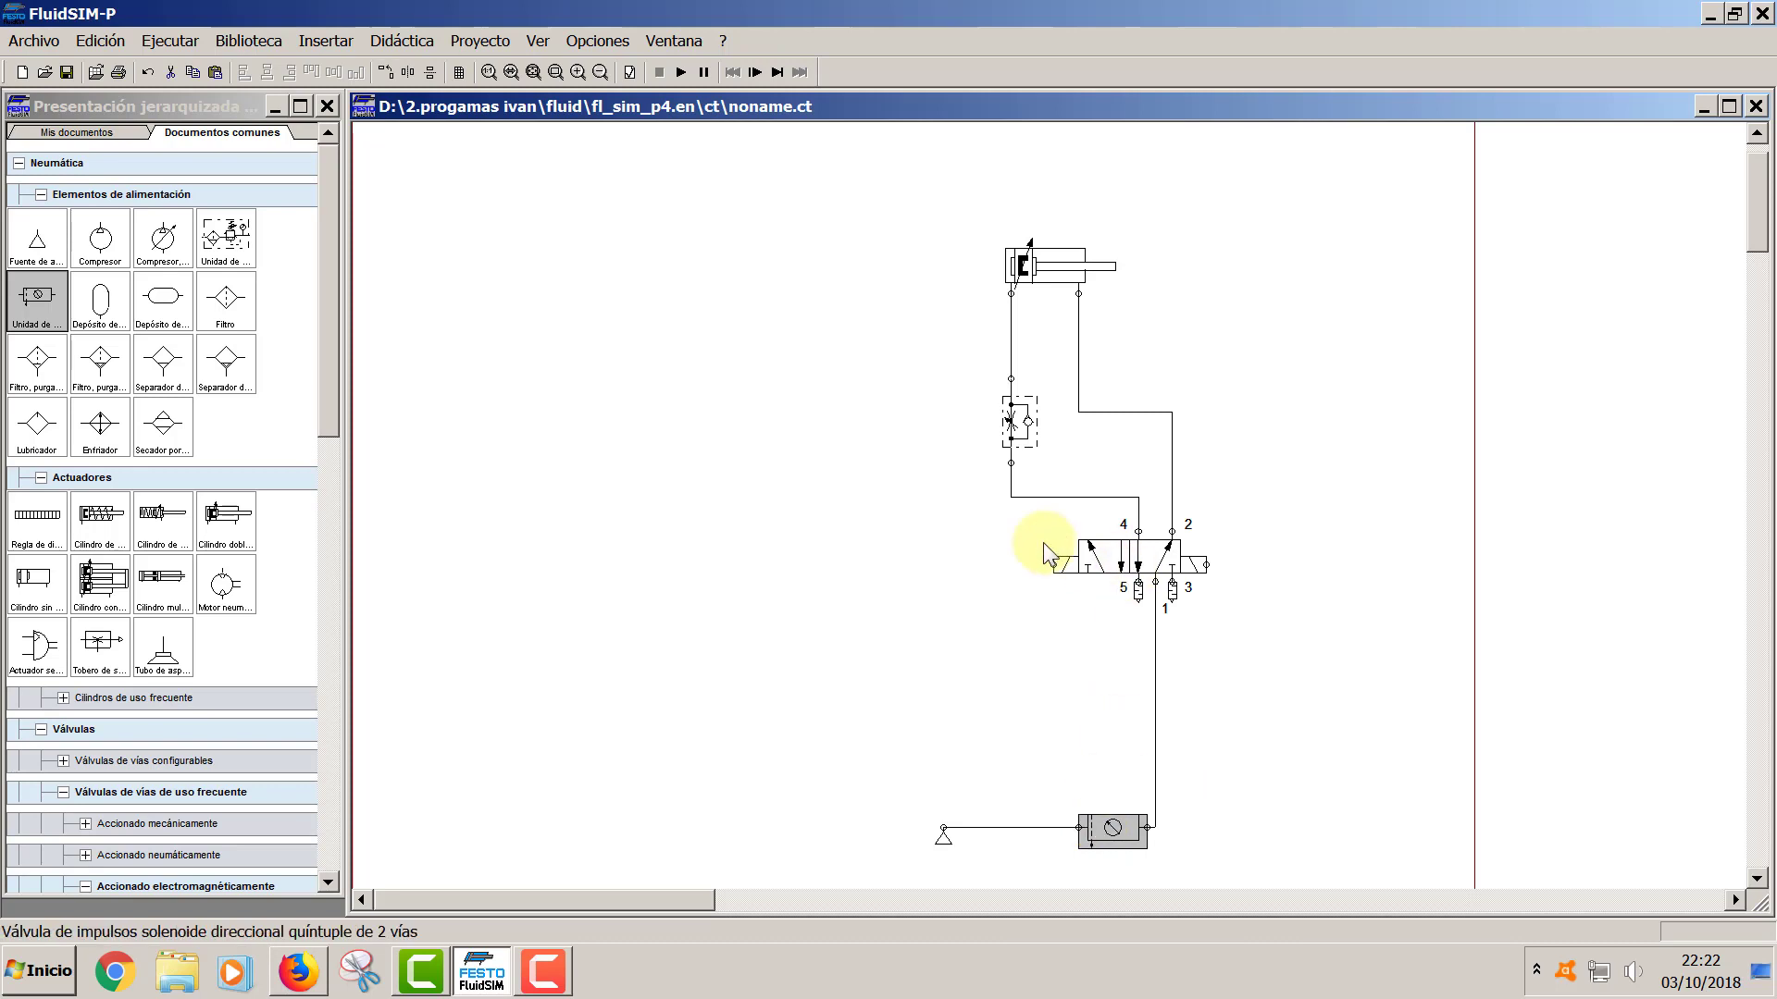
# - Move the cylinder and the flow control valve right, above the solenoid valve, so the port 2 line runs straight
pyautogui.click(1058, 255)
pyautogui.moveTo(1057, 255); pyautogui.dragTo(1151, 256)
pyautogui.moveTo(1029, 440); pyautogui.dragTo(1121, 440)
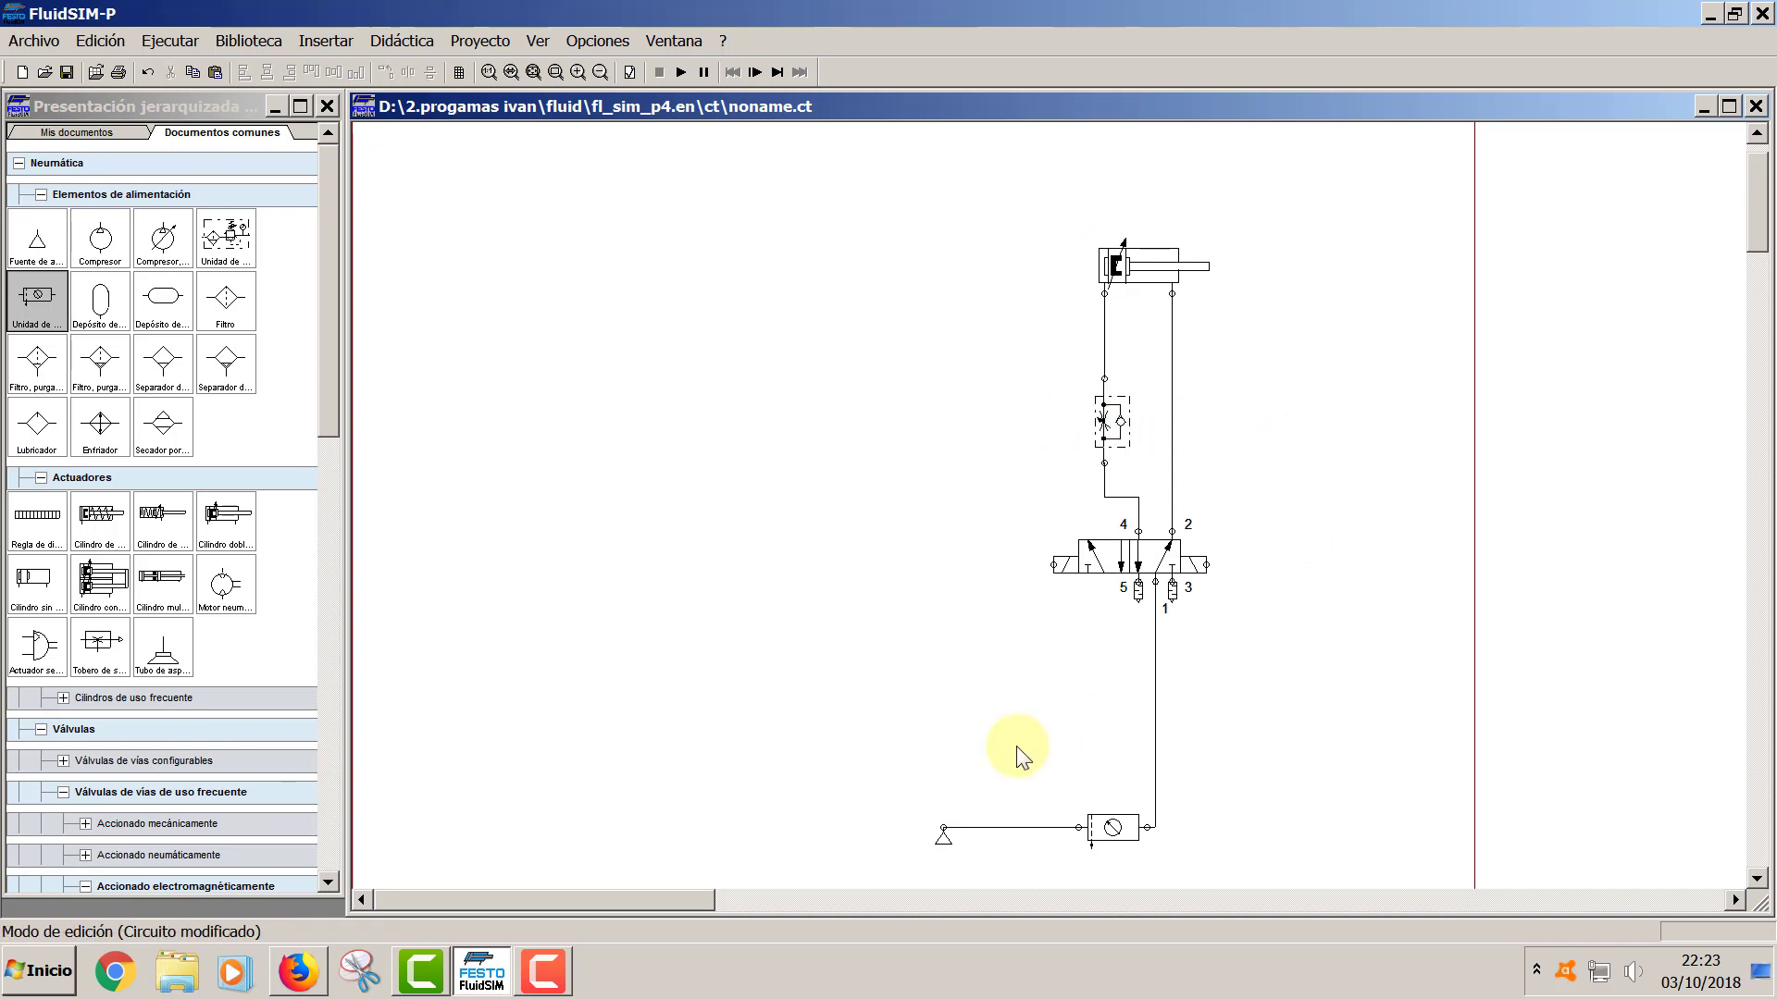
# - Move the air source closer to the maintenance unit and raise both together nearer to the solenoid valve
pyautogui.moveTo(945, 838); pyautogui.dragTo(1055, 839)
pyautogui.scroll(1, 1301, 597)
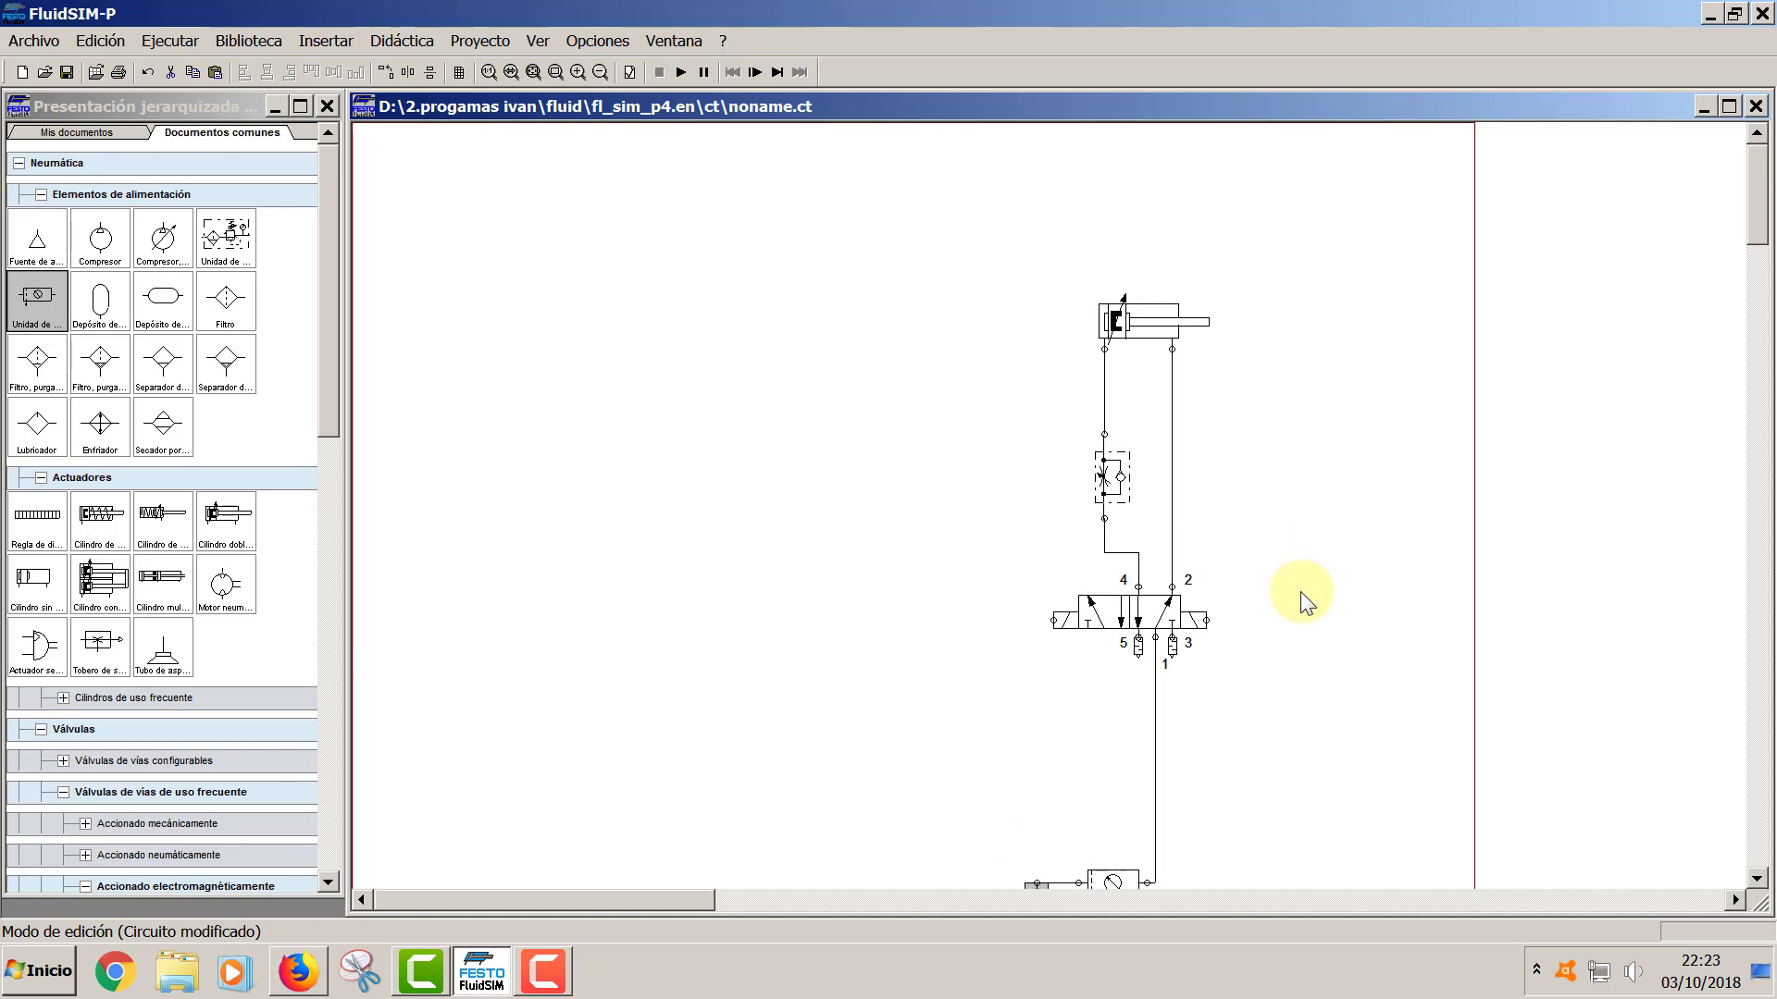
pyautogui.scroll(-6, 1314, 582)
pyautogui.scroll(5, 1316, 571)
pyautogui.scroll(-1, 1191, 770)
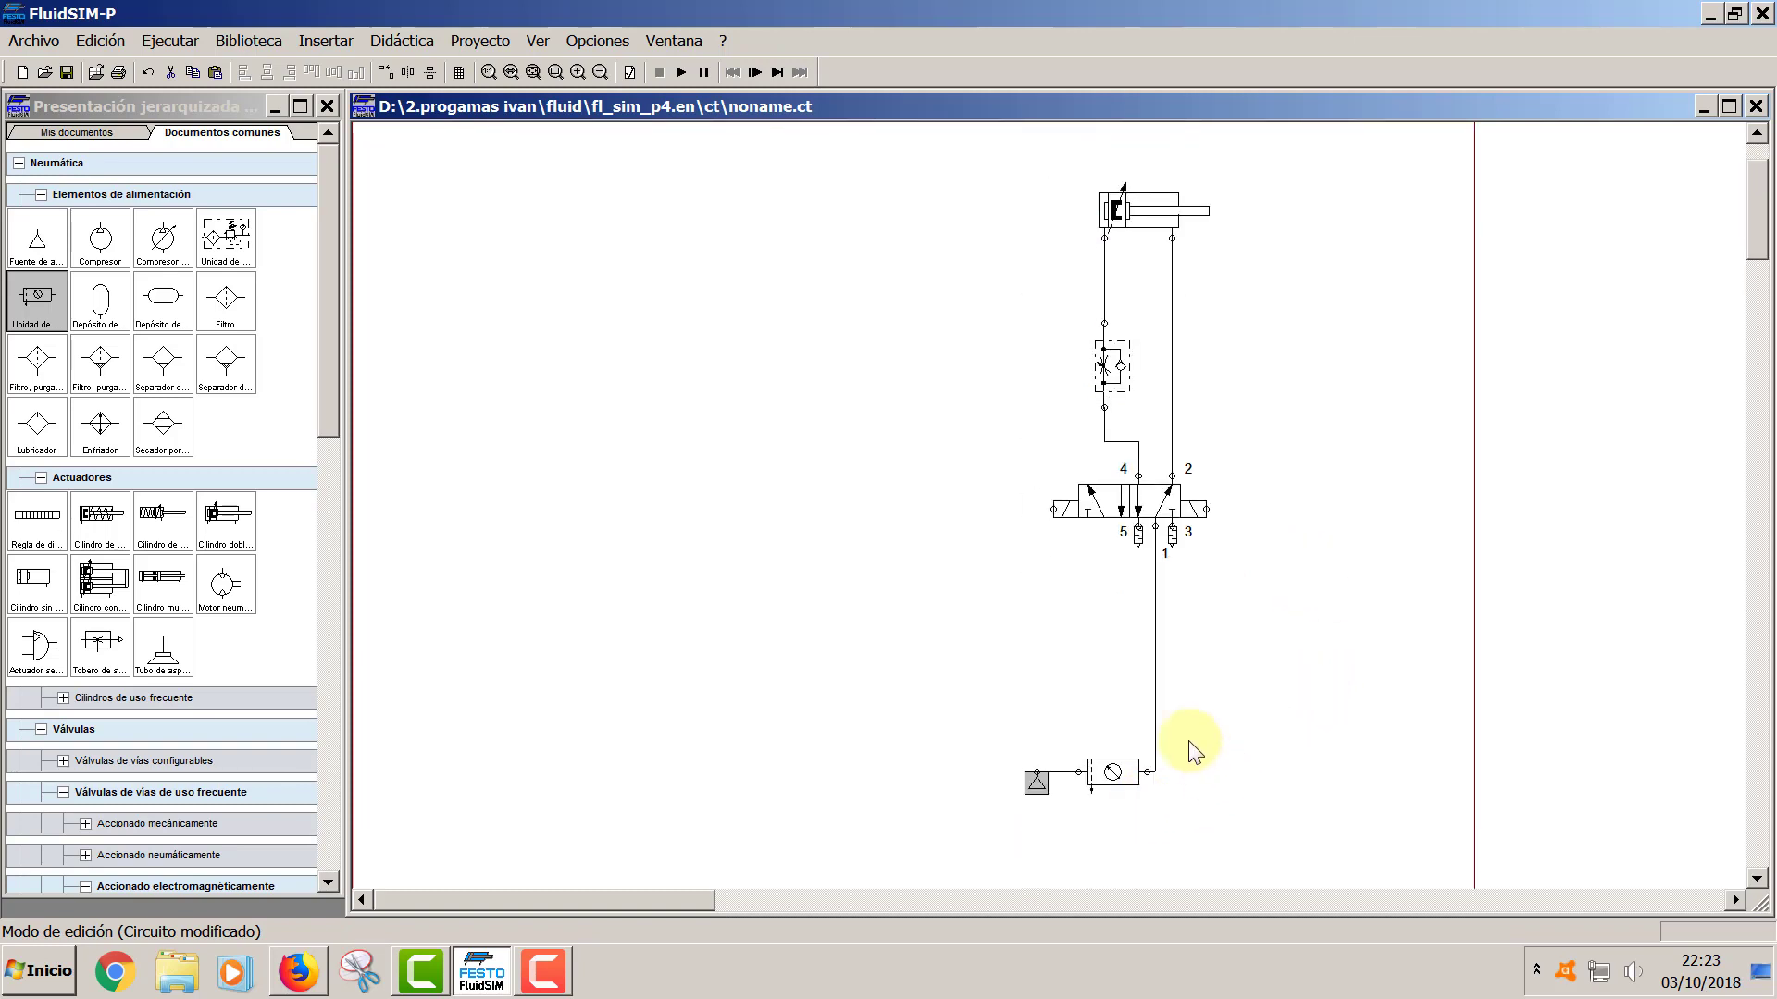
pyautogui.moveTo(1199, 739); pyautogui.dragTo(957, 838)
pyautogui.moveTo(1116, 771); pyautogui.dragTo(1106, 634)
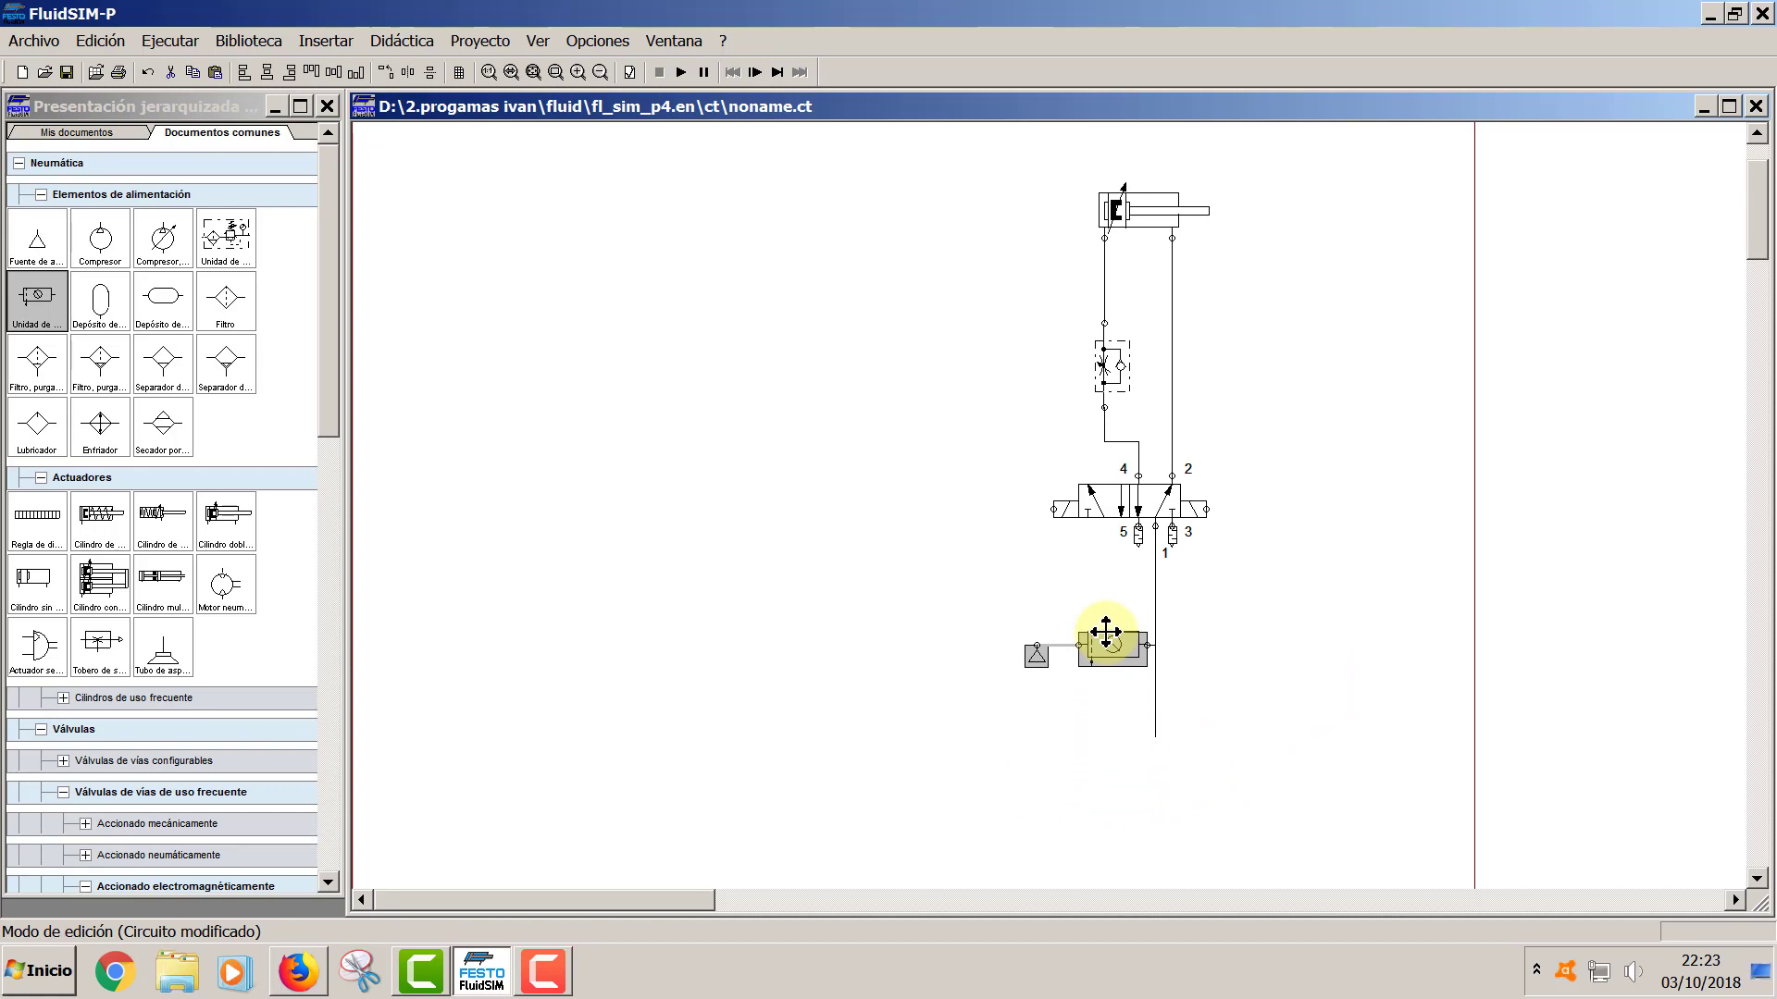
# - Delete the supply line with its overhanging tail and reconnect the maintenance unit's outlet to valve port 1
pyautogui.click(1154, 694)
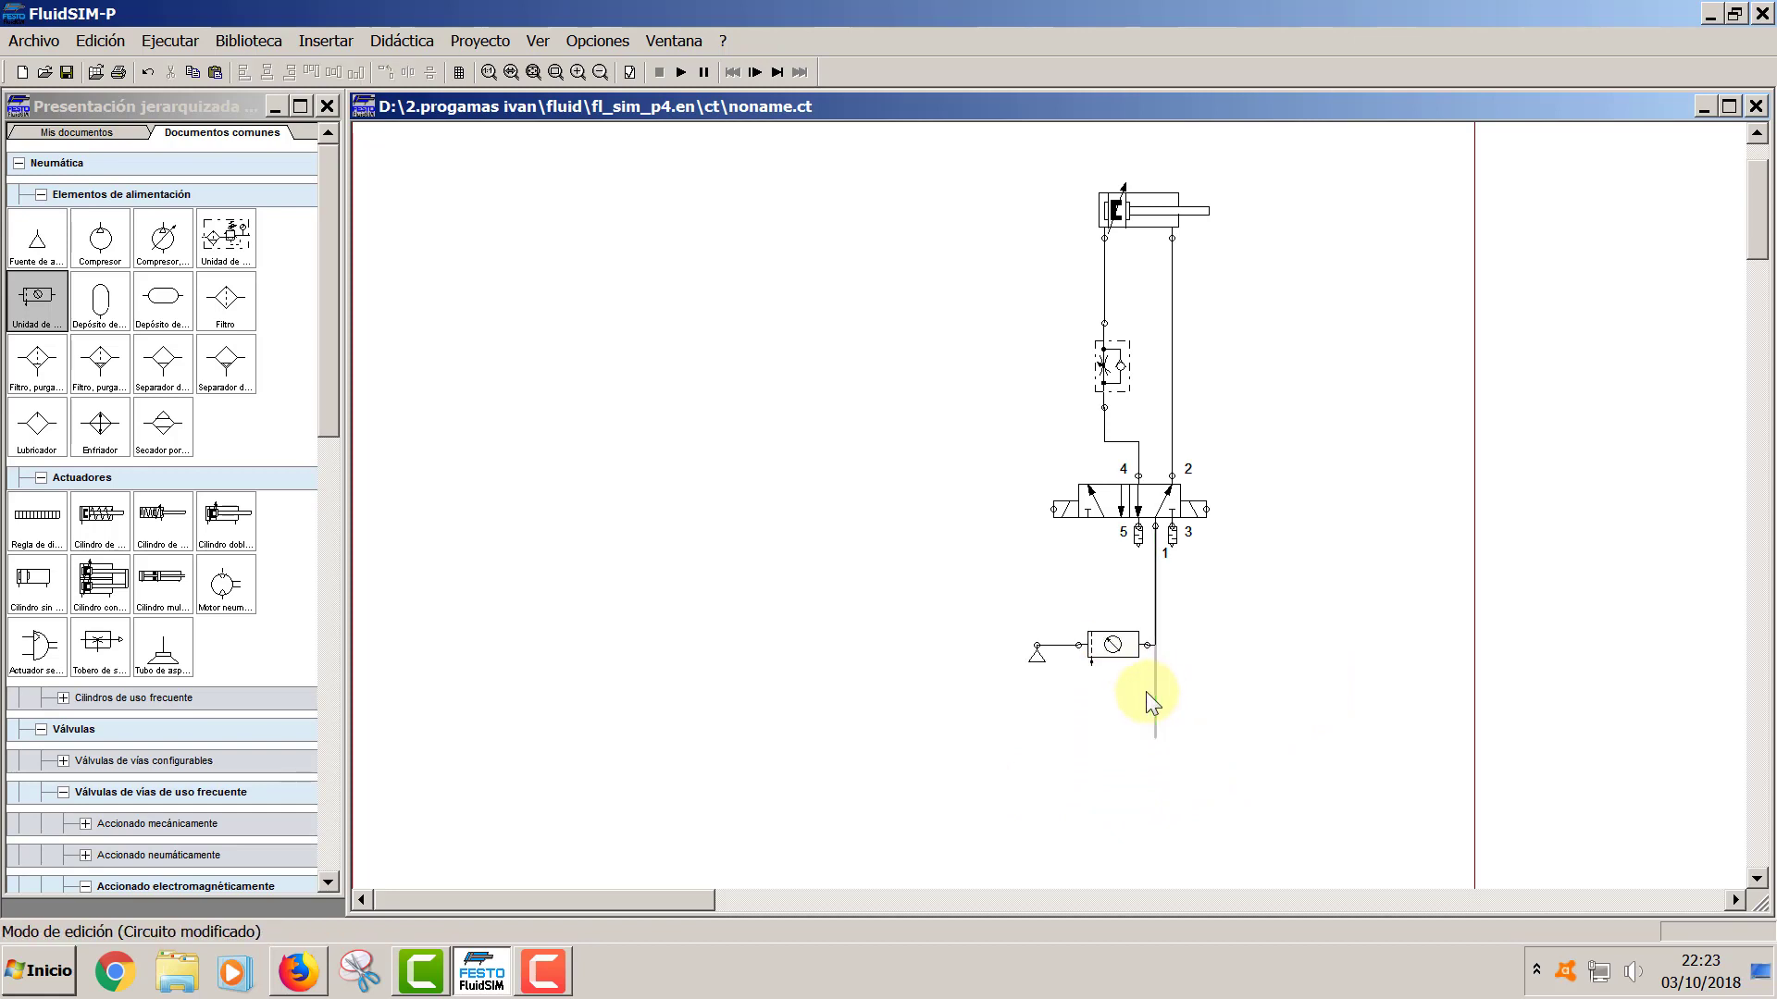
pyautogui.press('Delete')
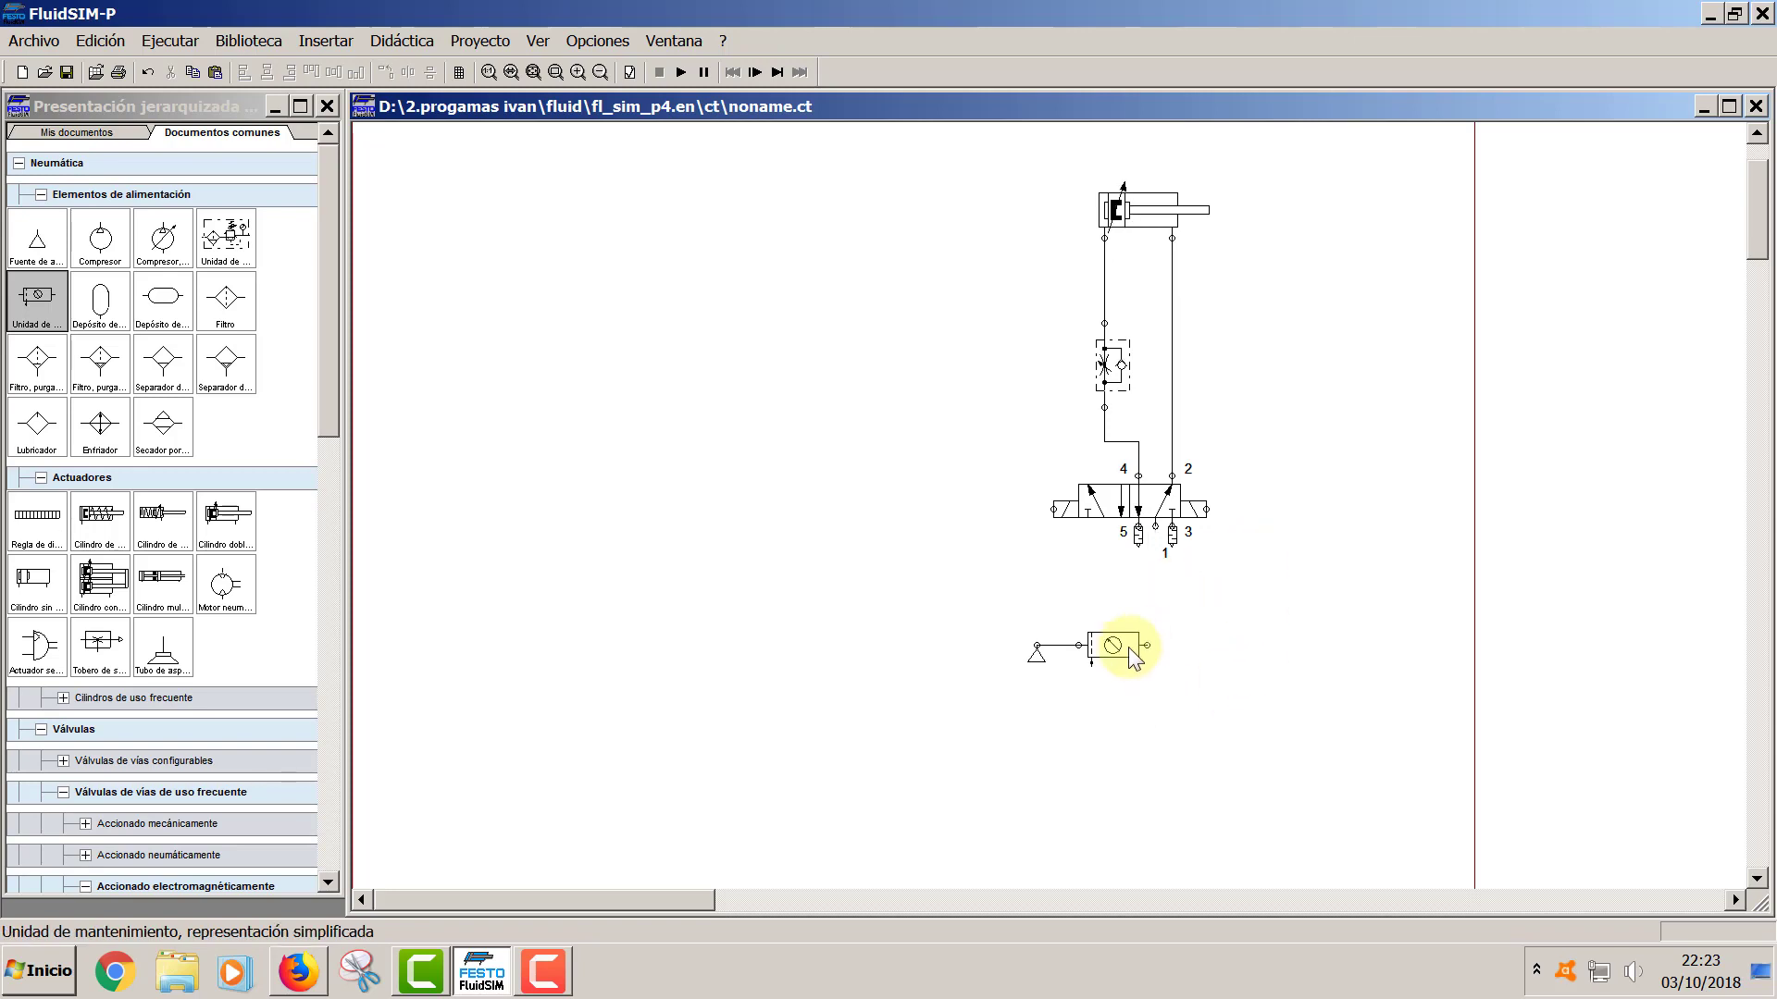
pyautogui.moveTo(1149, 648); pyautogui.dragTo(1155, 525)
pyautogui.scroll(3, 1354, 404)
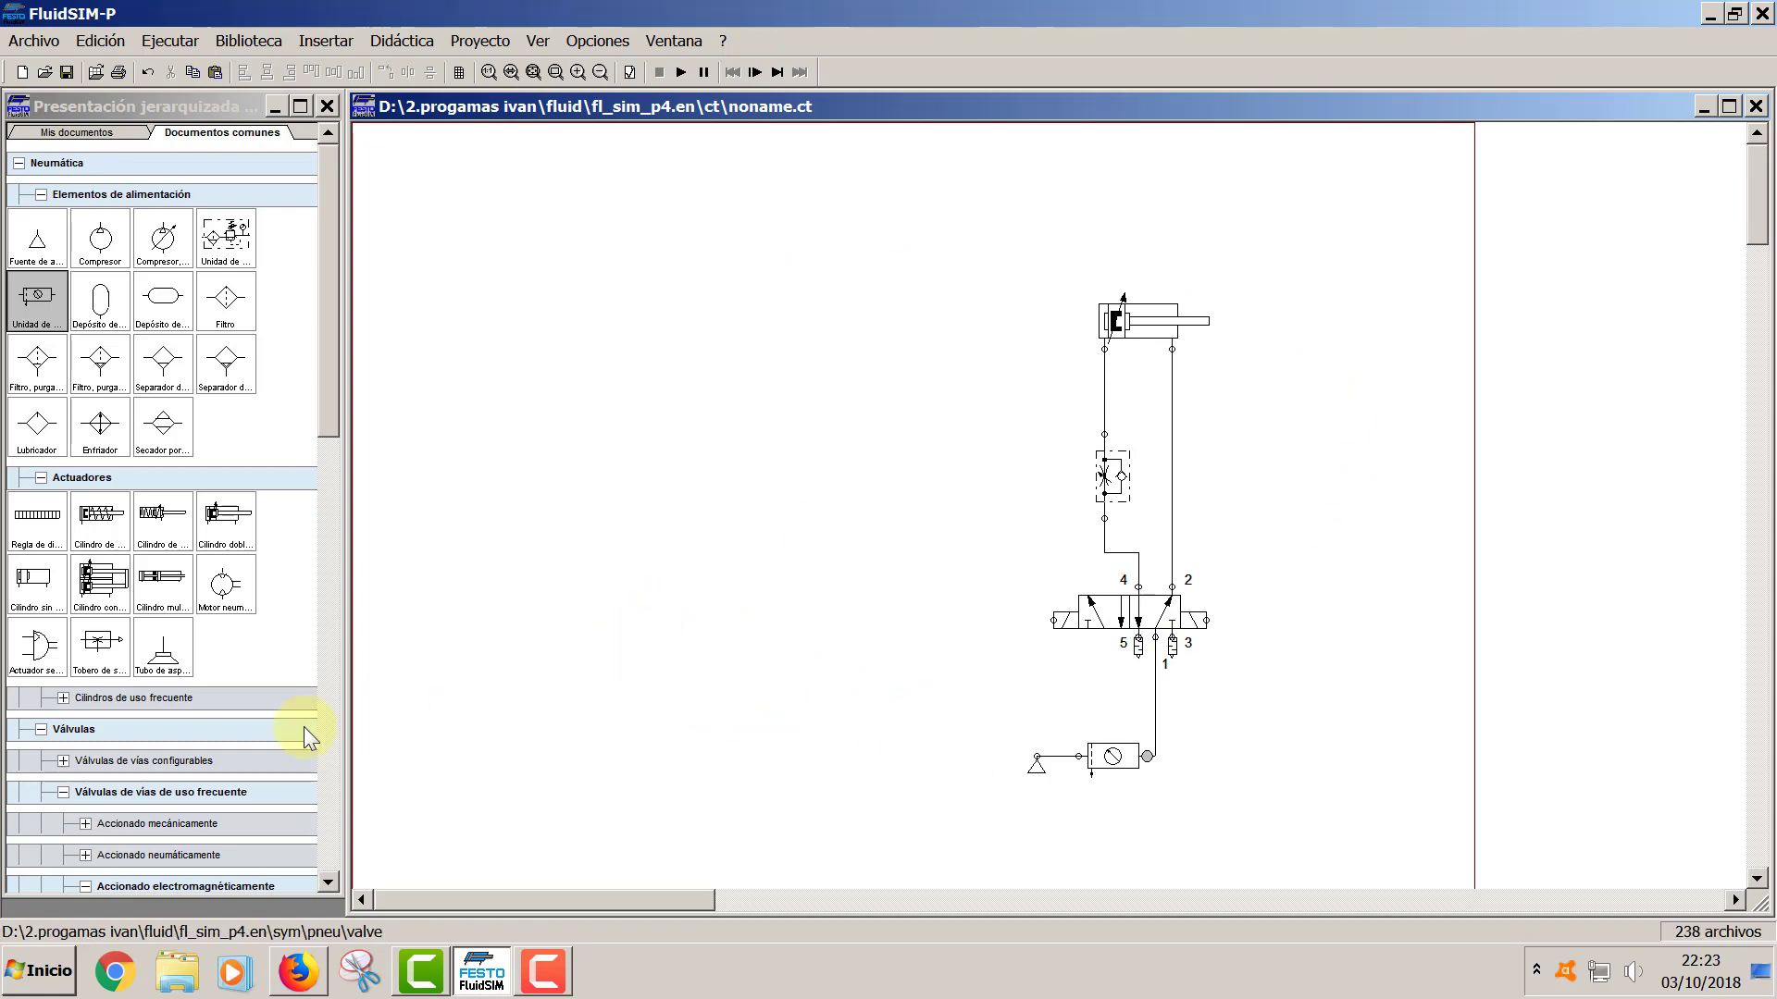
# - Collapse the open component library categories, including the whole Neumática and Componentes eléctricos groups
pyautogui.click(41, 194)
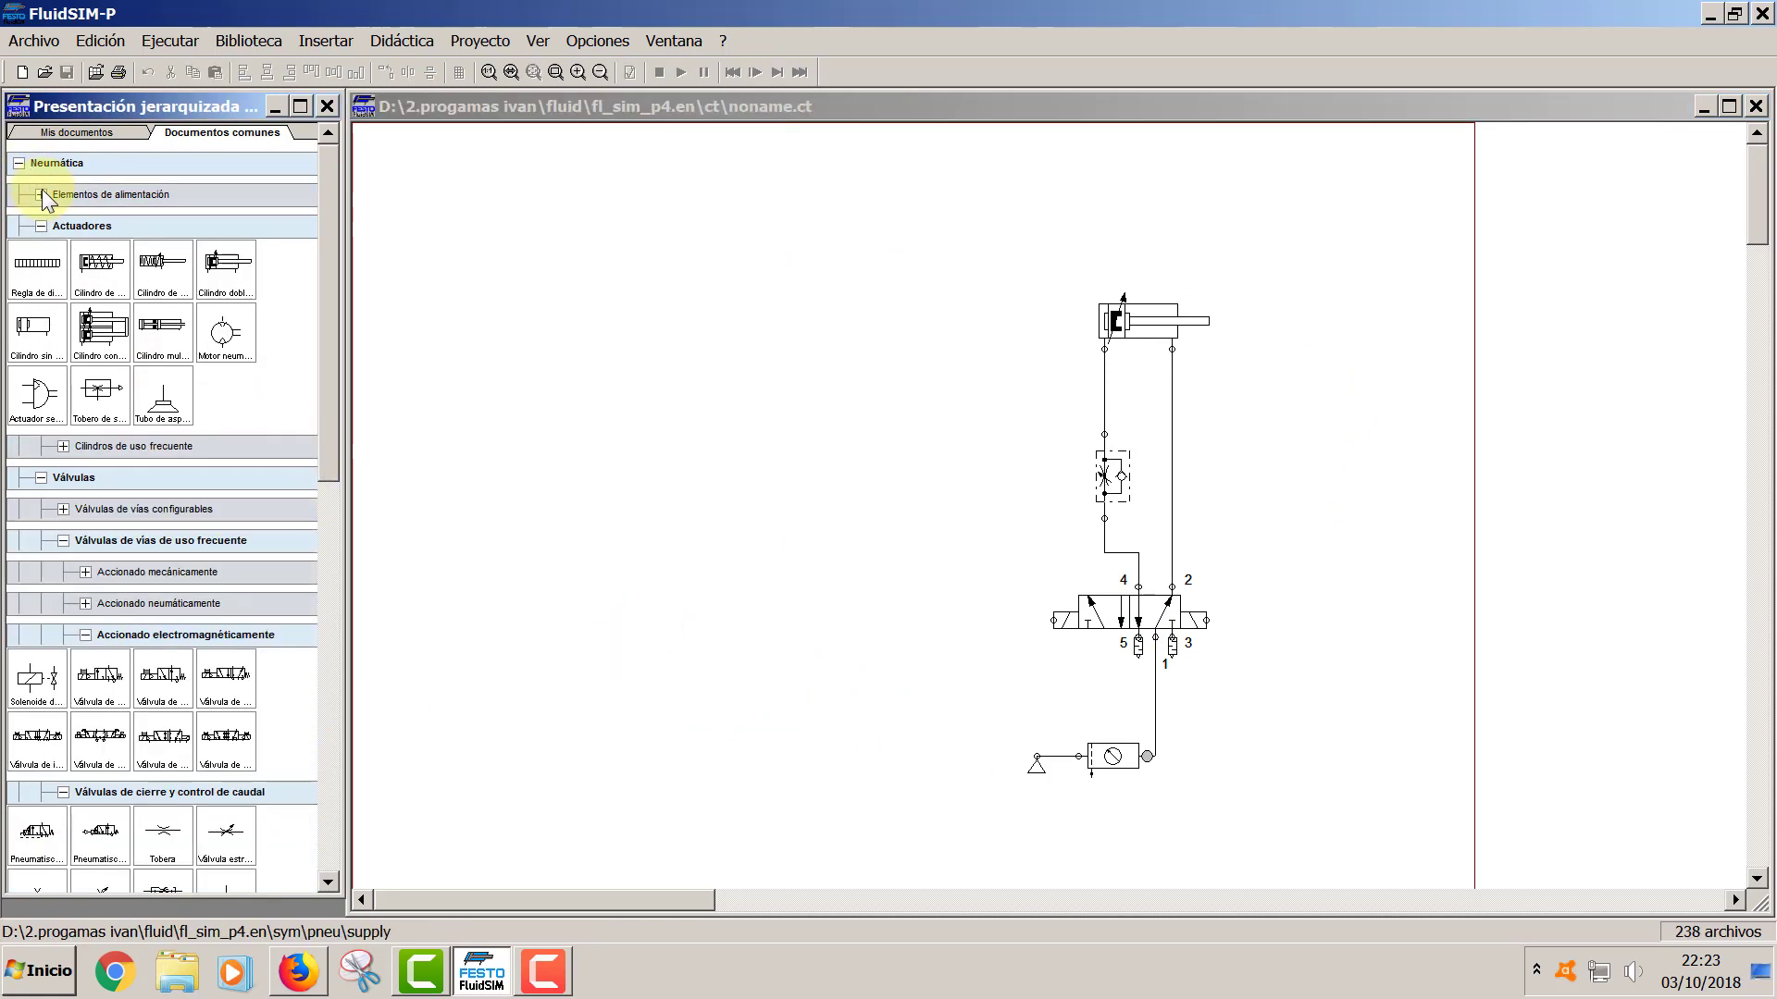
pyautogui.click(41, 225)
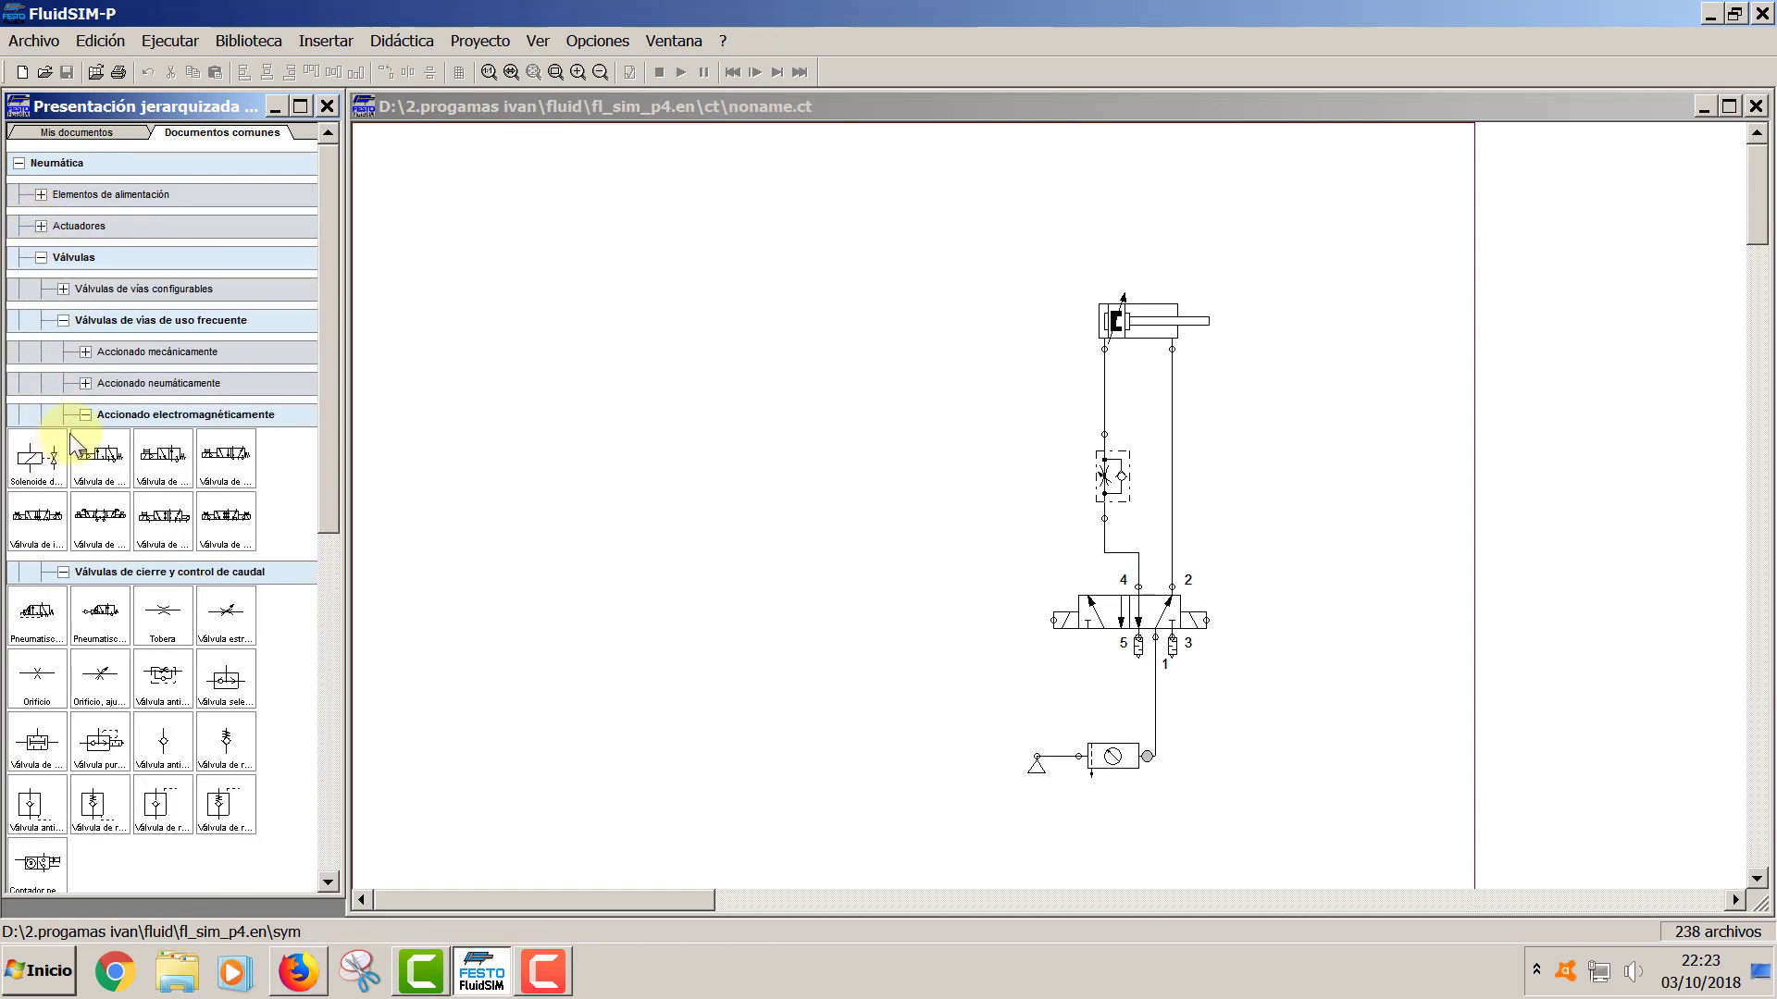
pyautogui.click(85, 414)
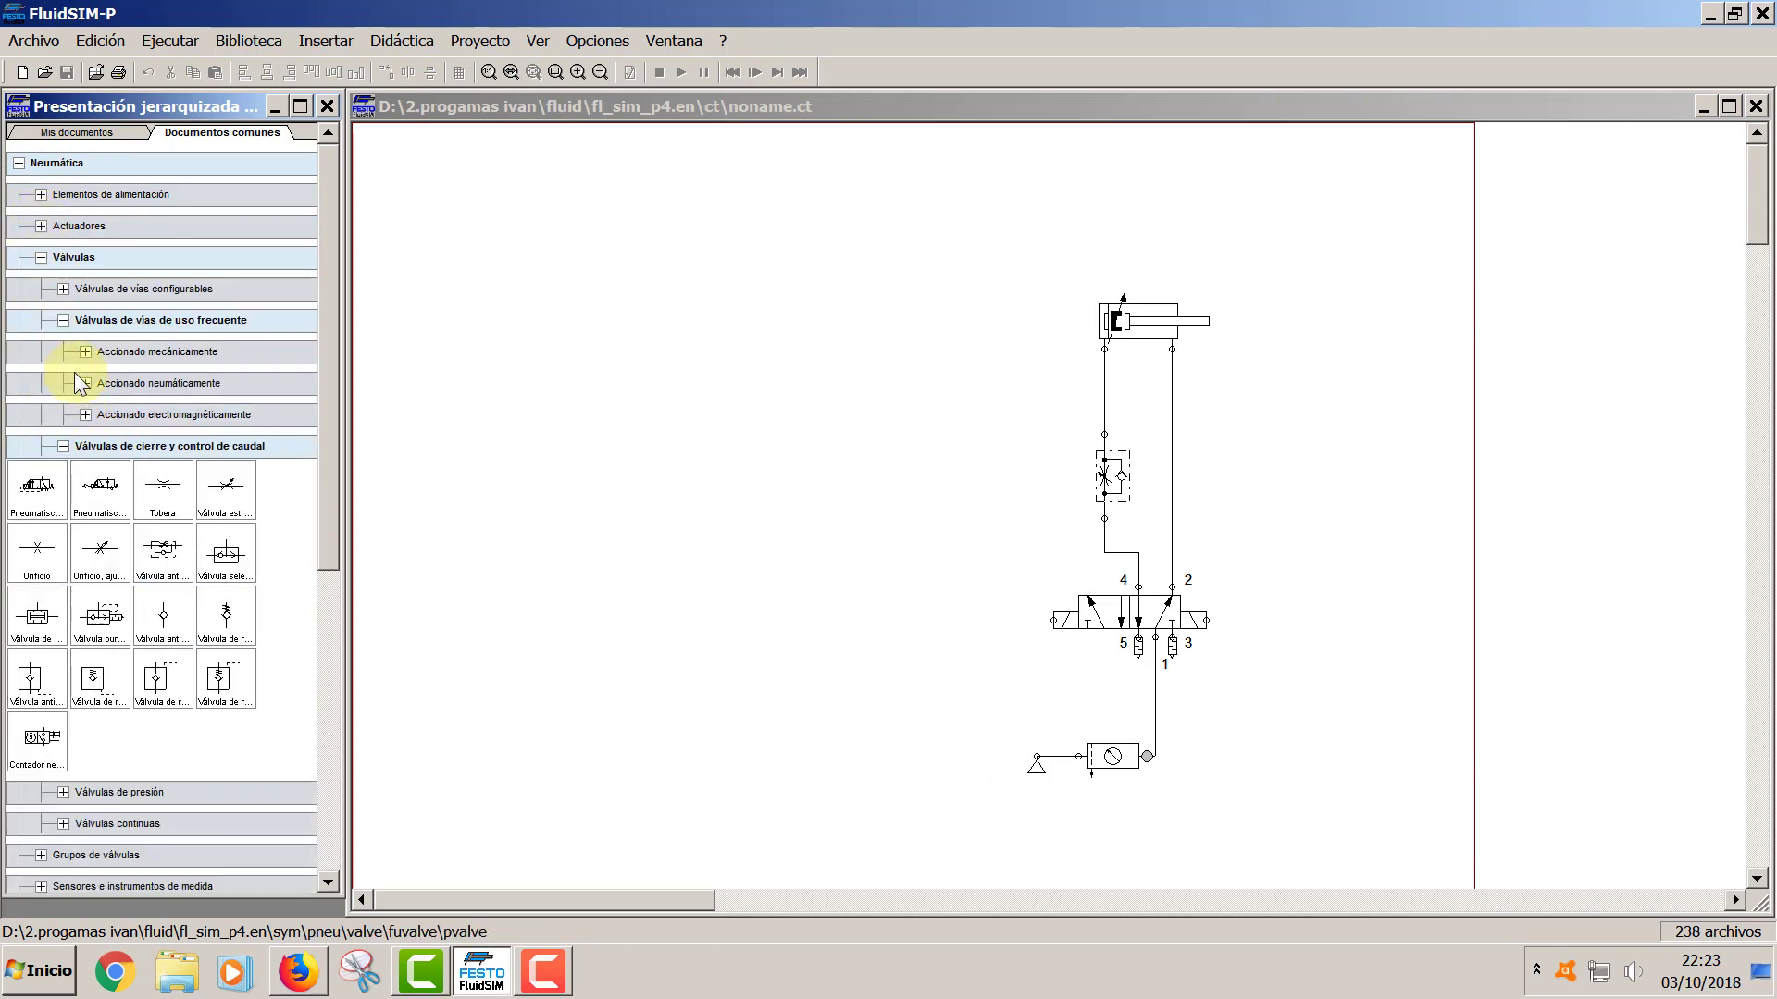
pyautogui.click(63, 320)
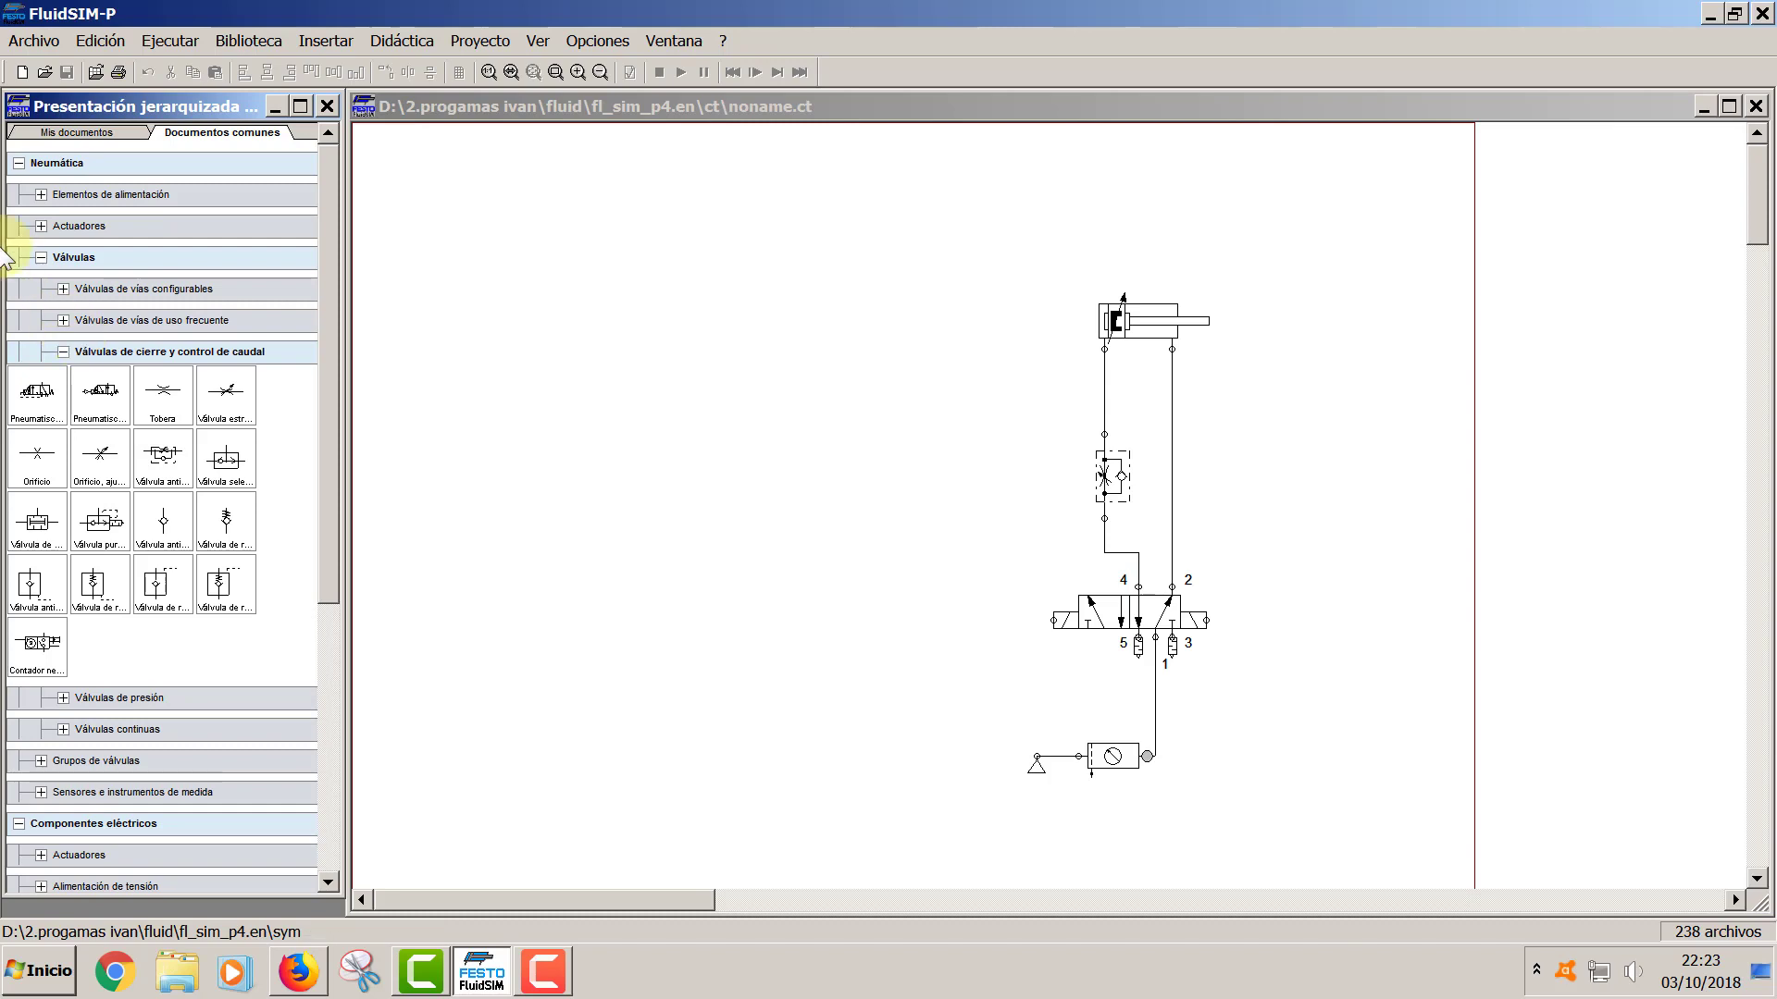
pyautogui.click(42, 258)
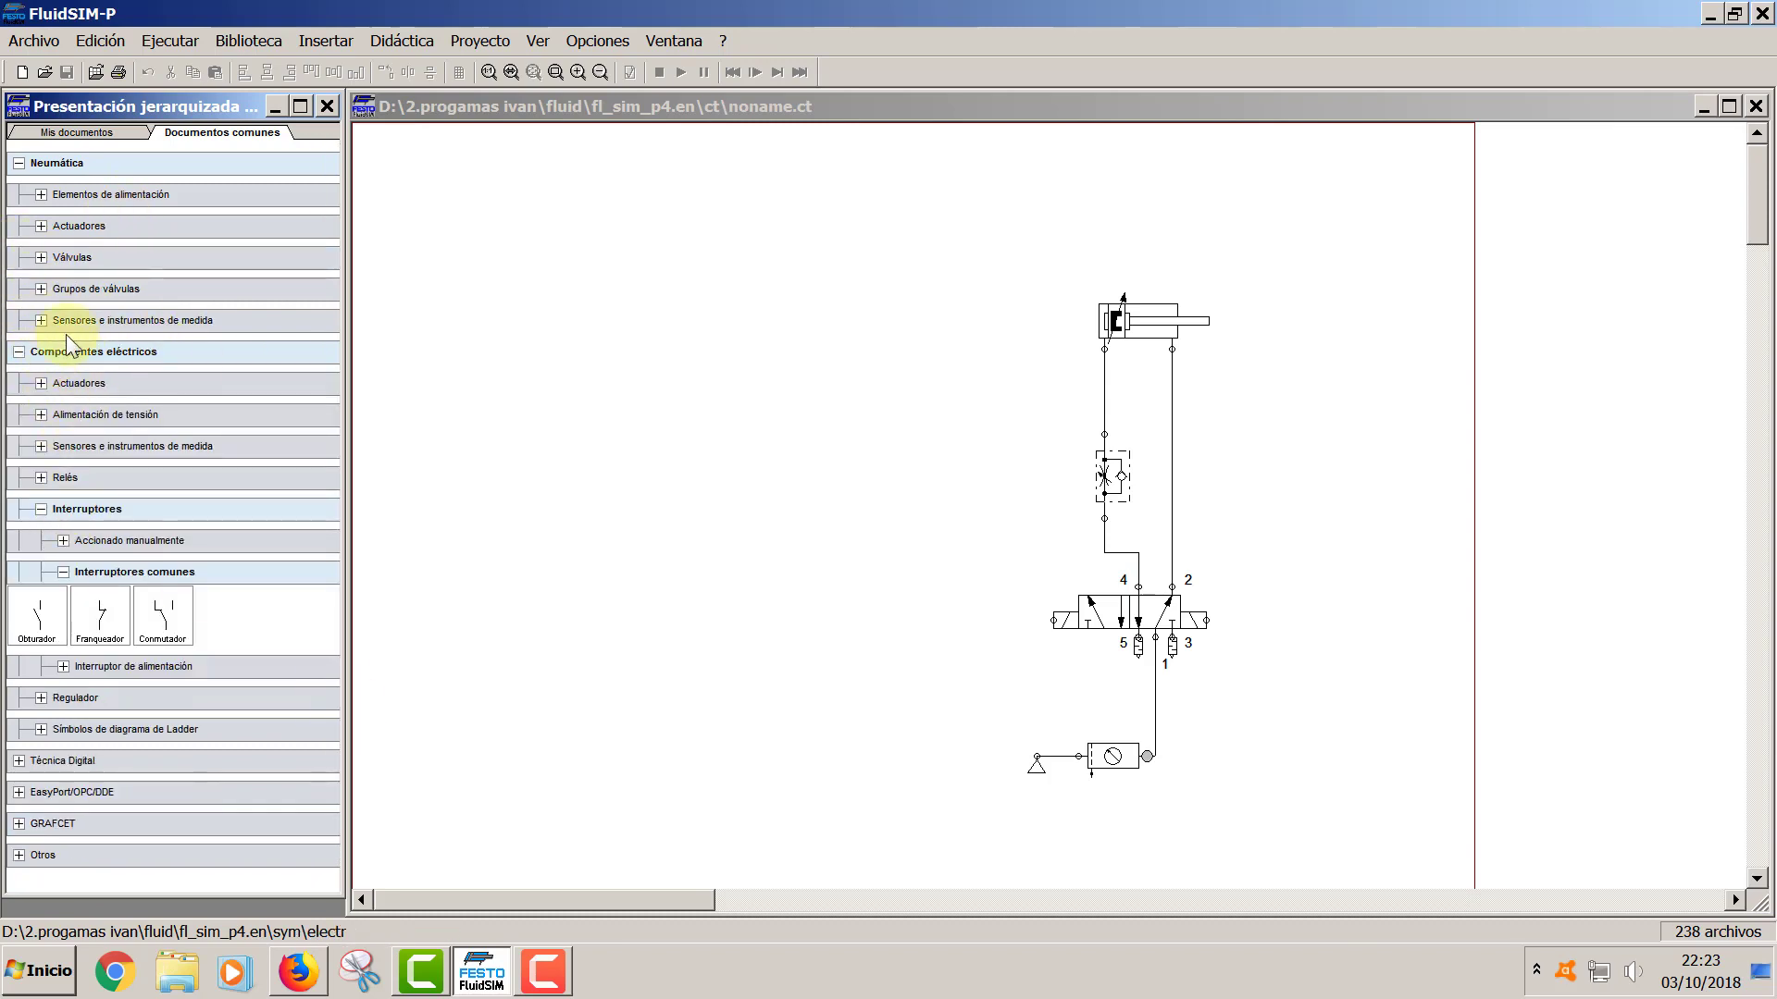
pyautogui.click(18, 164)
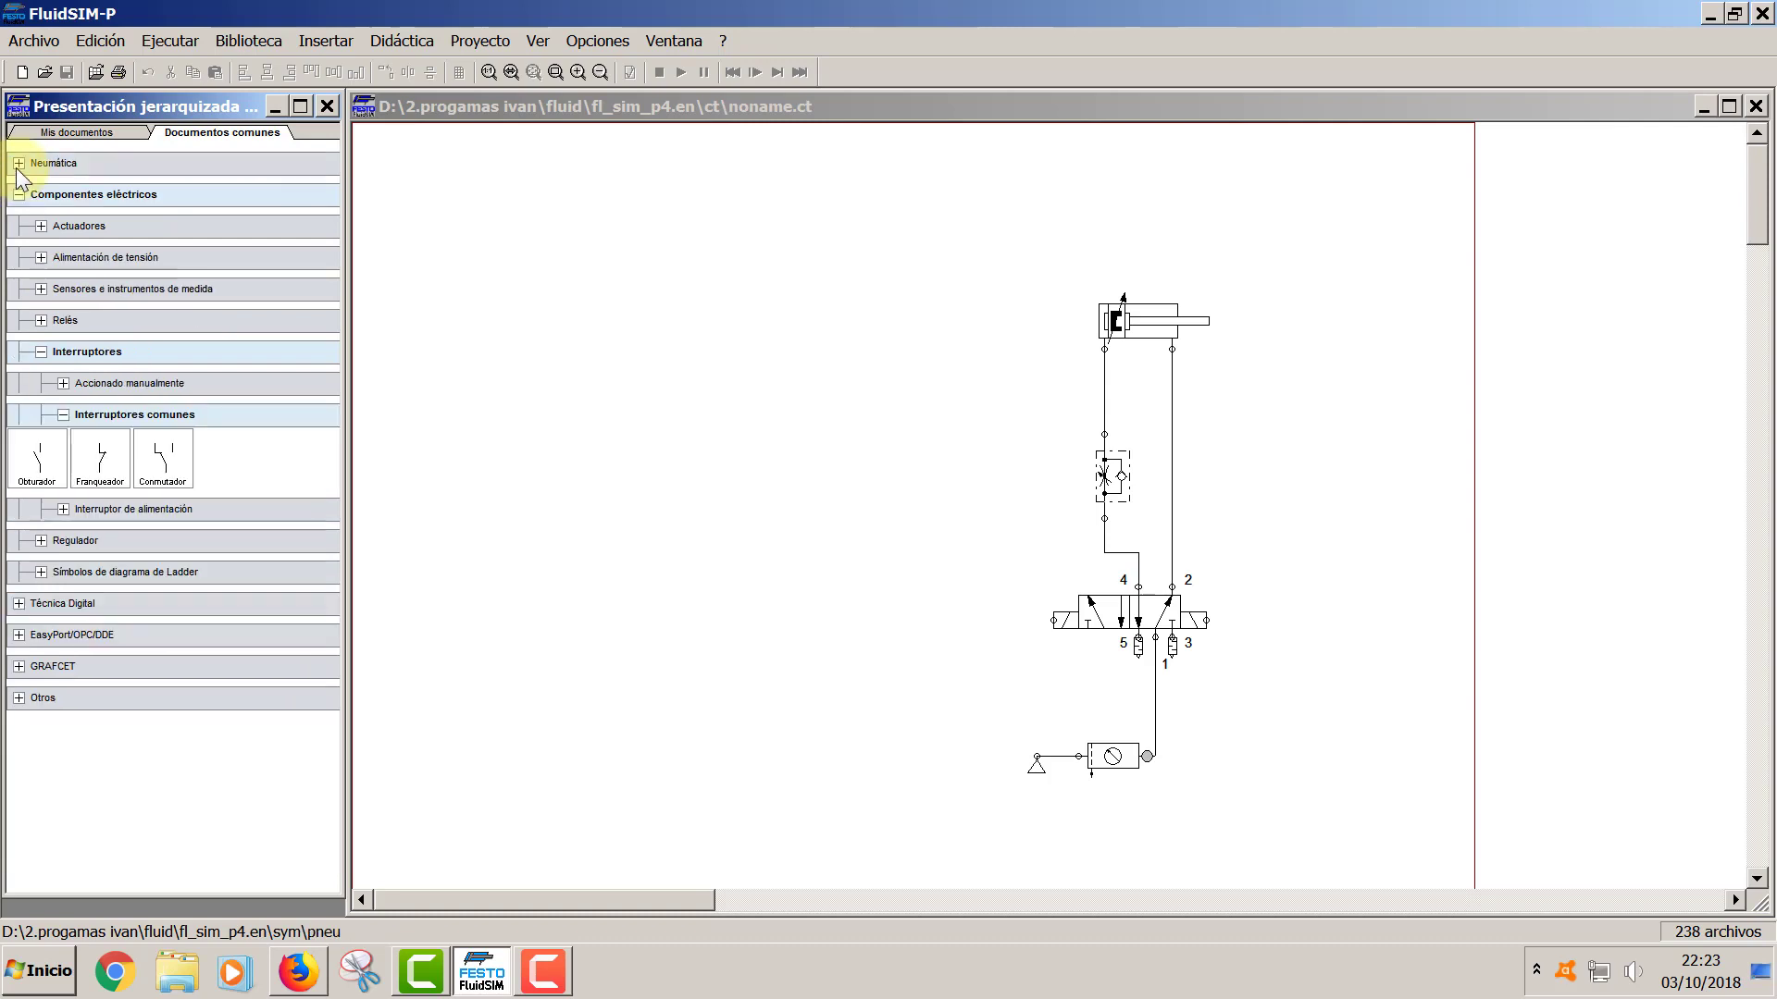
pyautogui.click(18, 194)
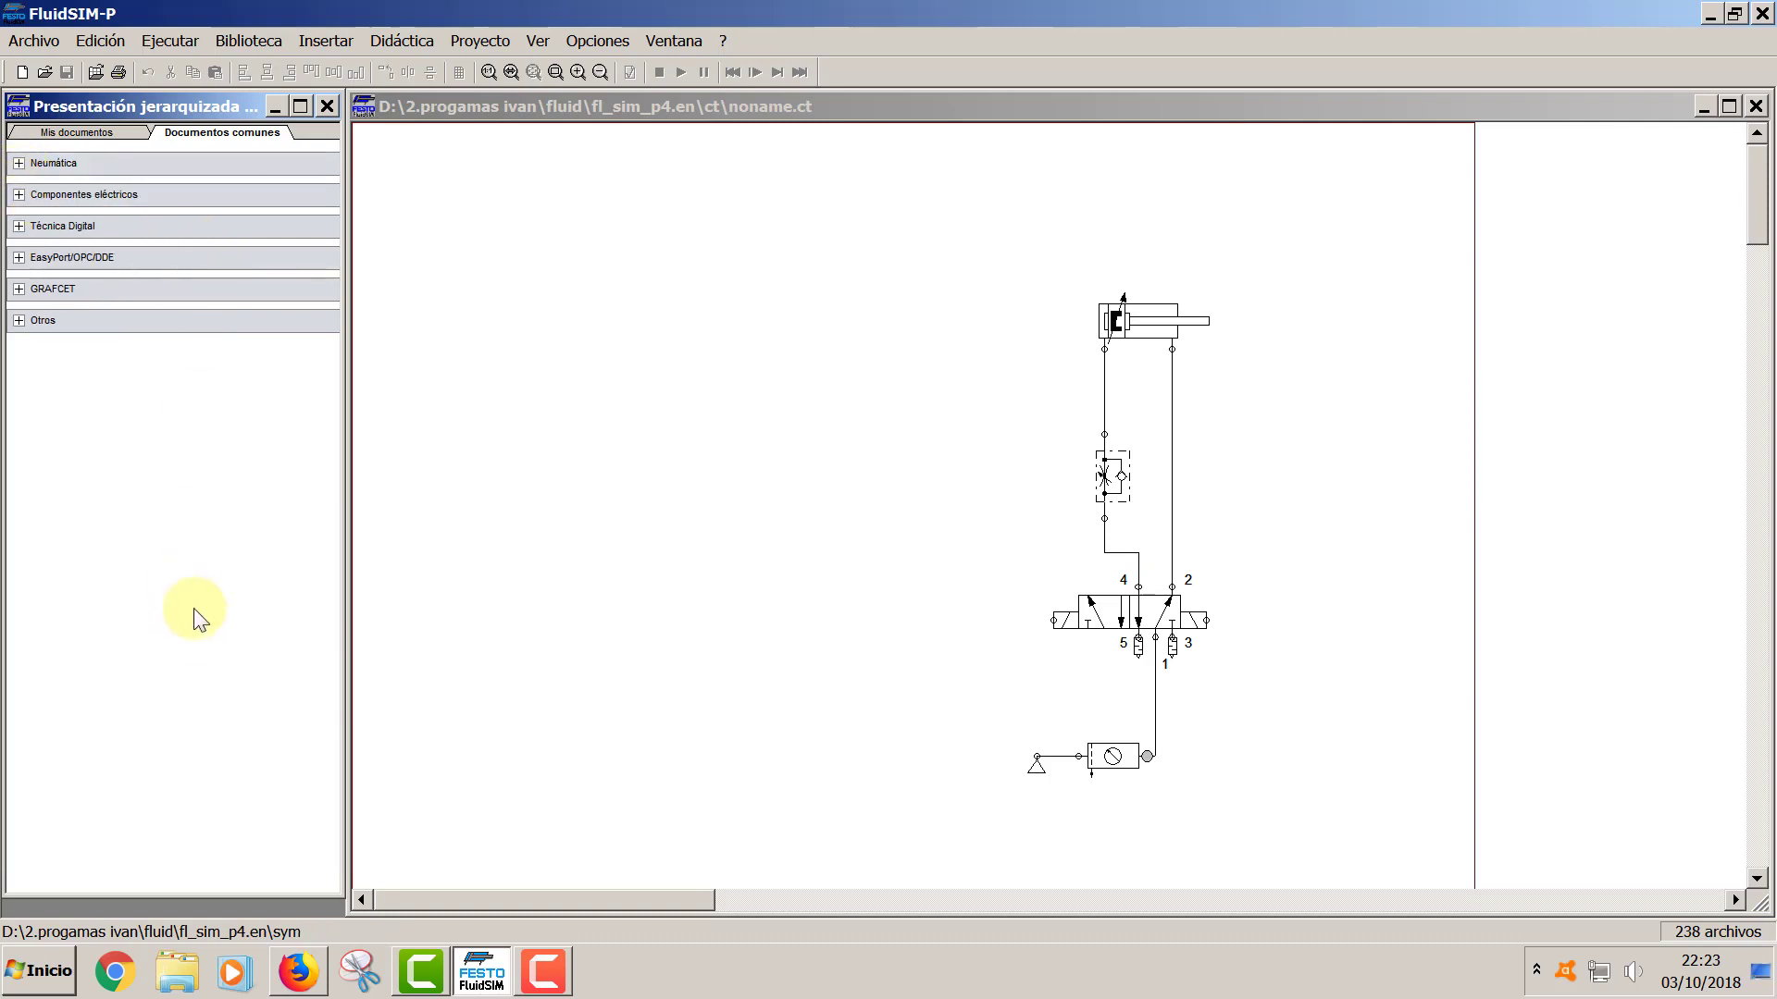
# - Place a manually actuated Pulsador (Obturador) from the electrical components in the empty area left of the pneumatic circuit
pyautogui.click(19, 195)
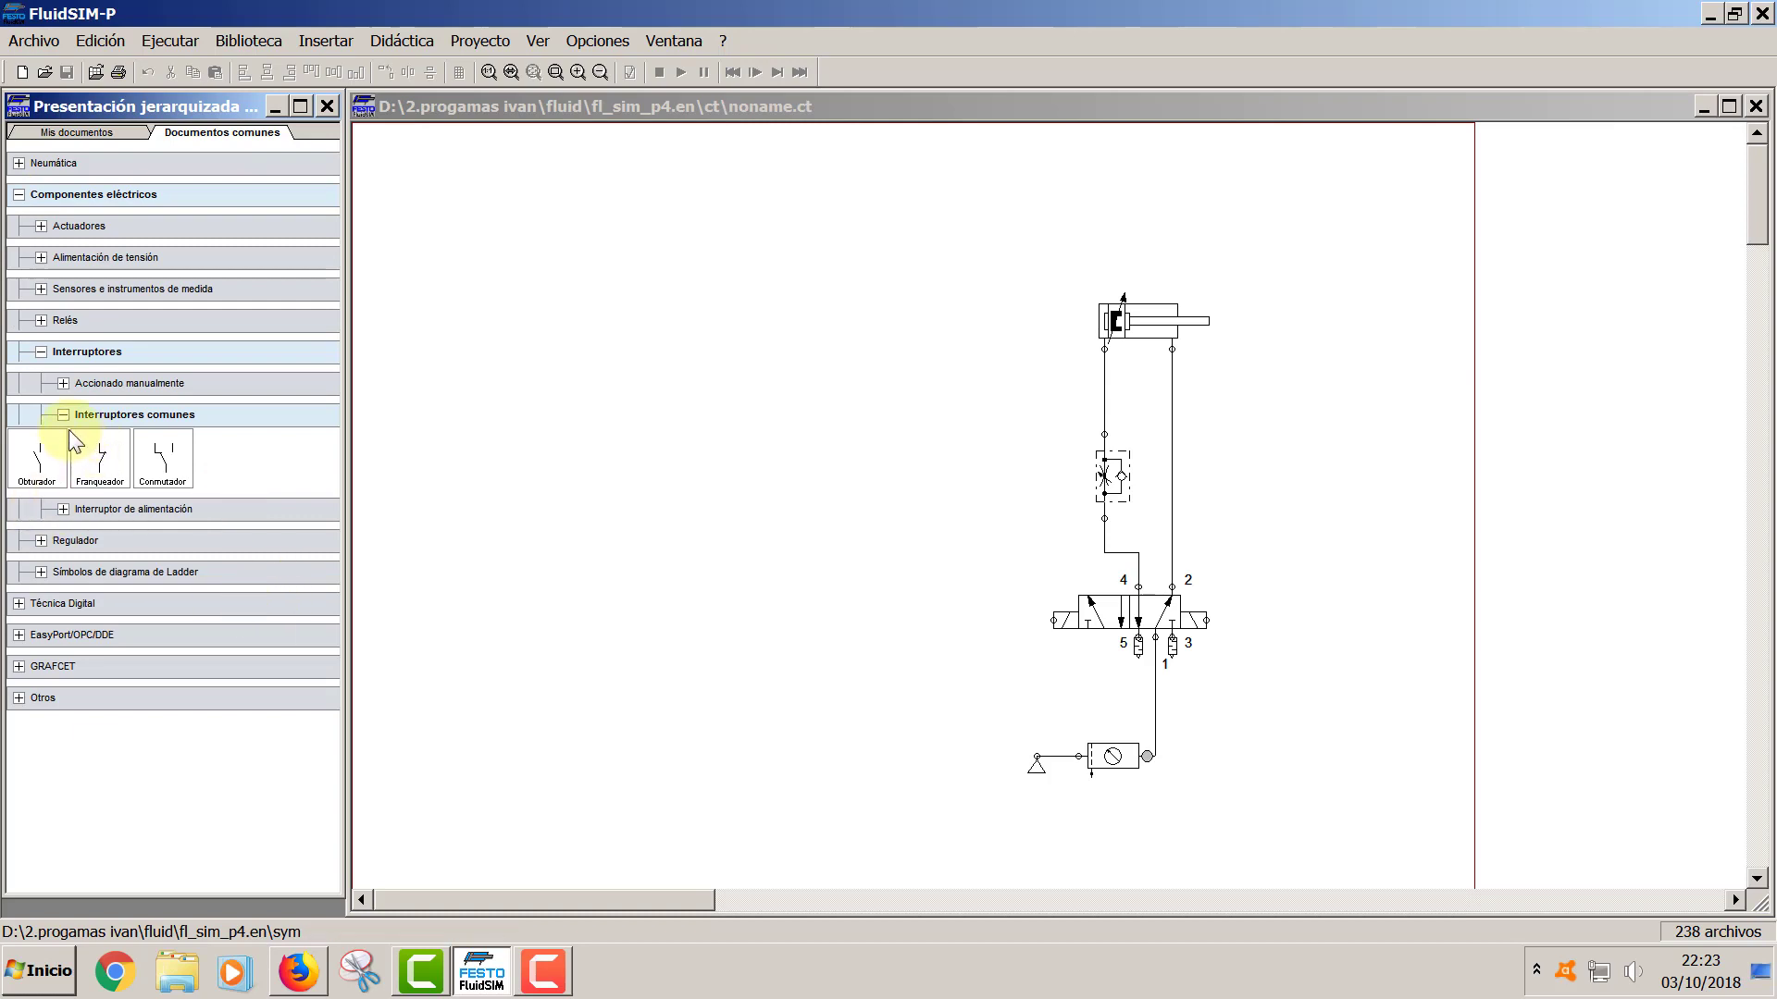
pyautogui.click(63, 383)
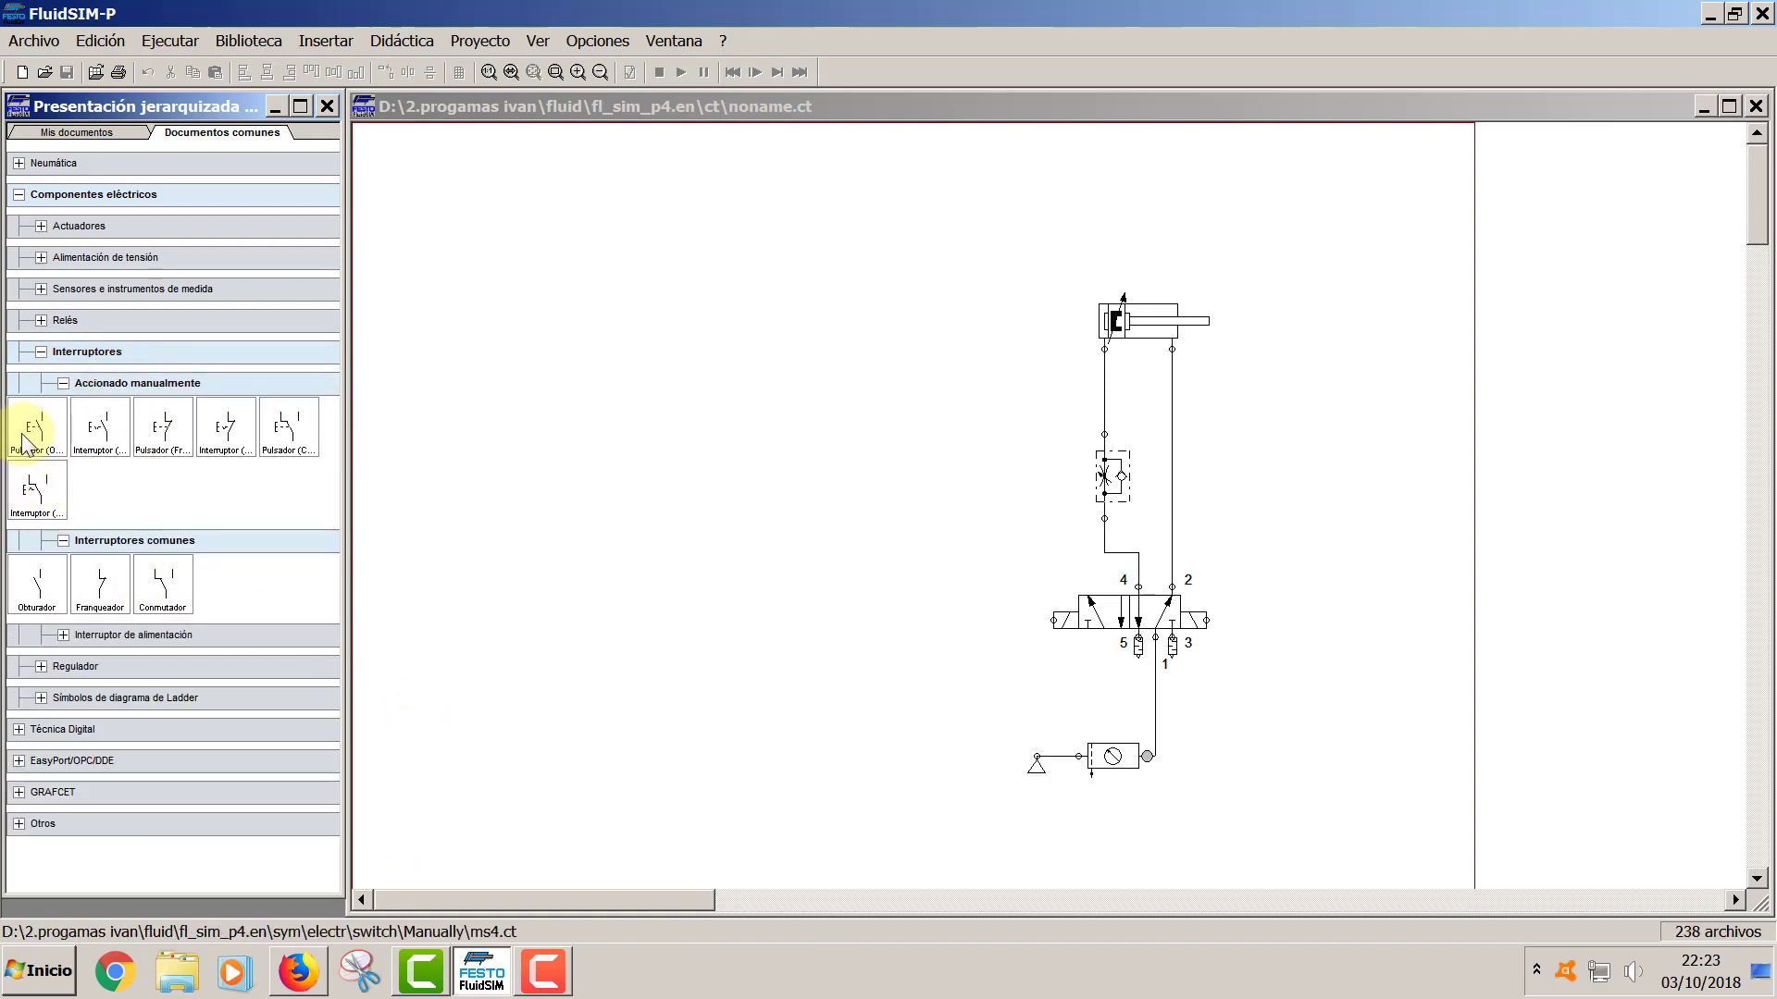
pyautogui.moveTo(25, 443); pyautogui.dragTo(543, 338)
pyautogui.click(488, 647)
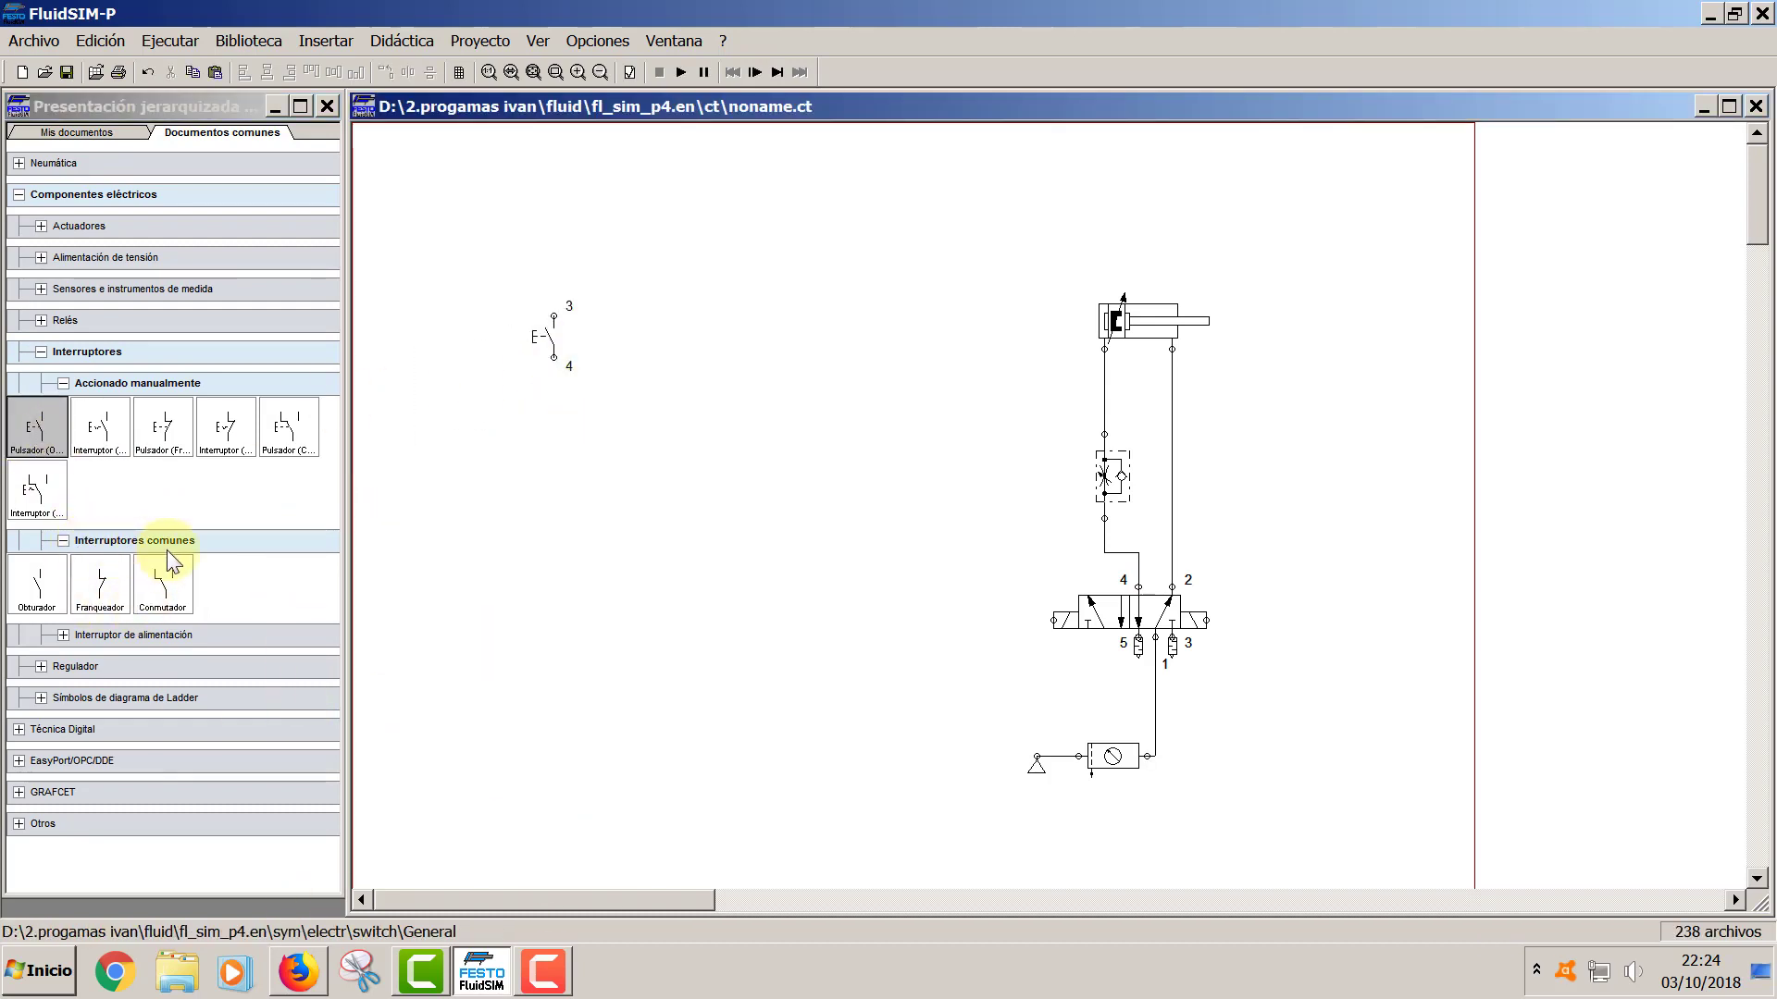
# - Add an Obturador contact actuated by Rodillo interruptor de fin de curso and align it level with the pushbutton
pyautogui.moveTo(42, 587); pyautogui.dragTo(685, 350)
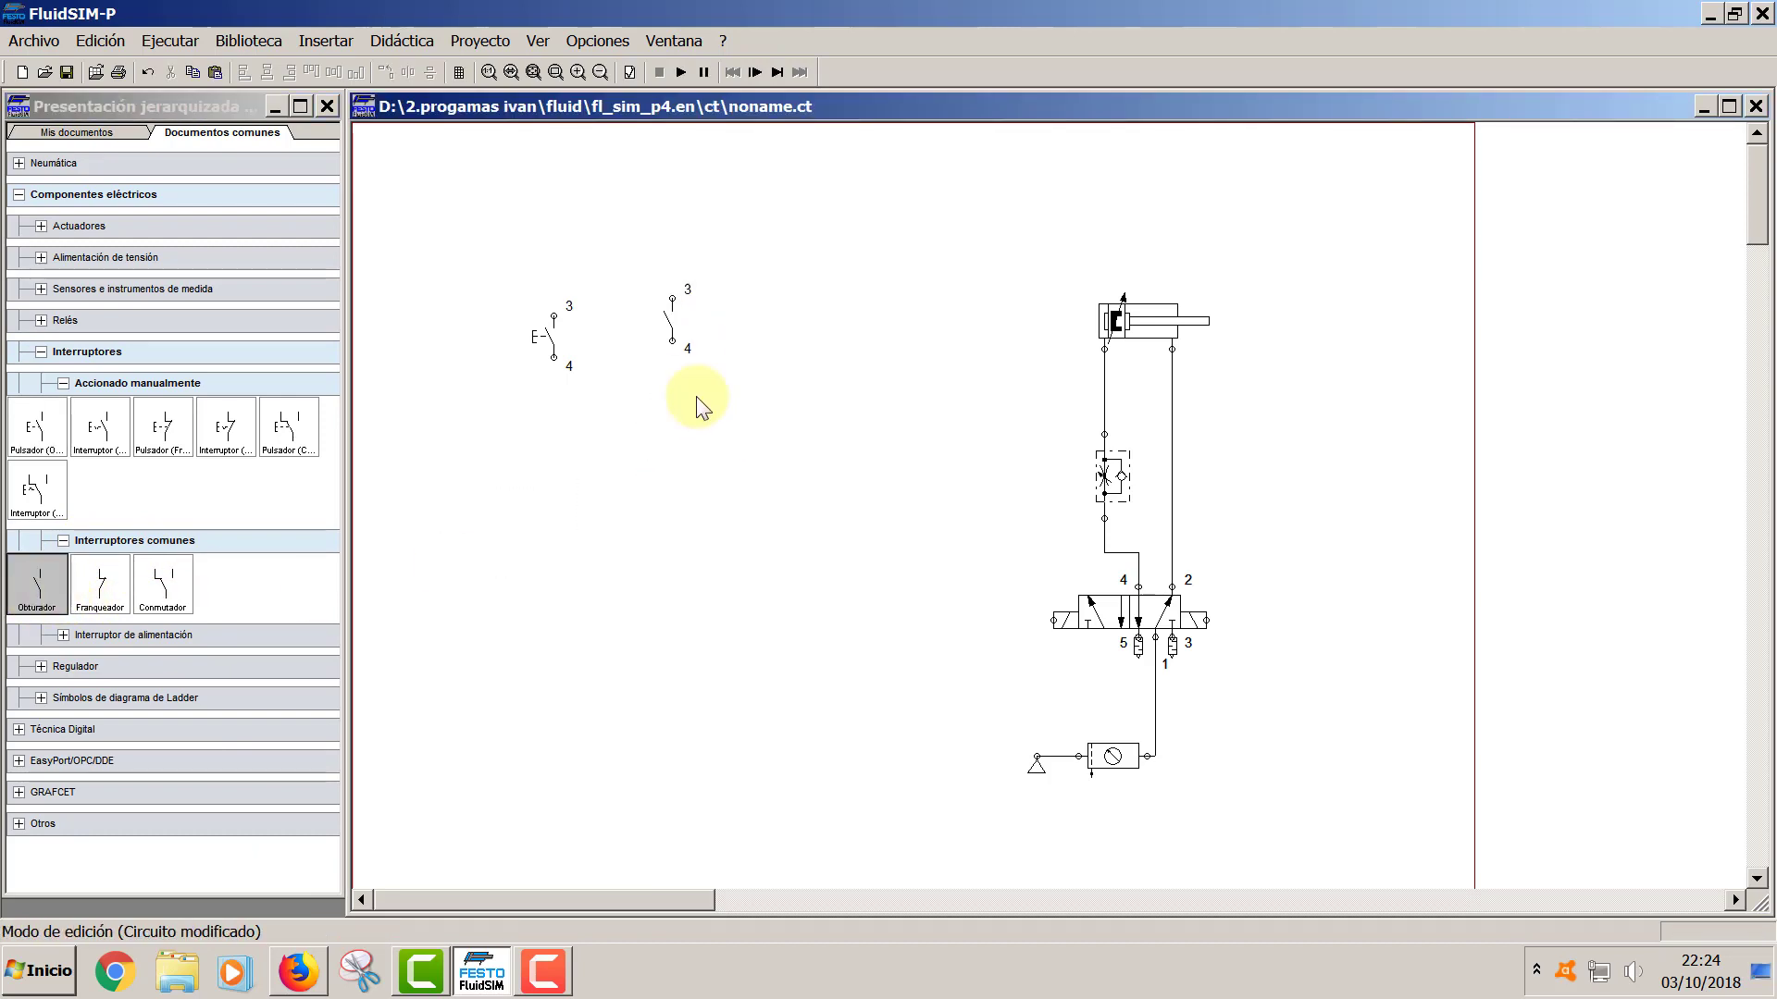
pyautogui.rightClick(674, 320)
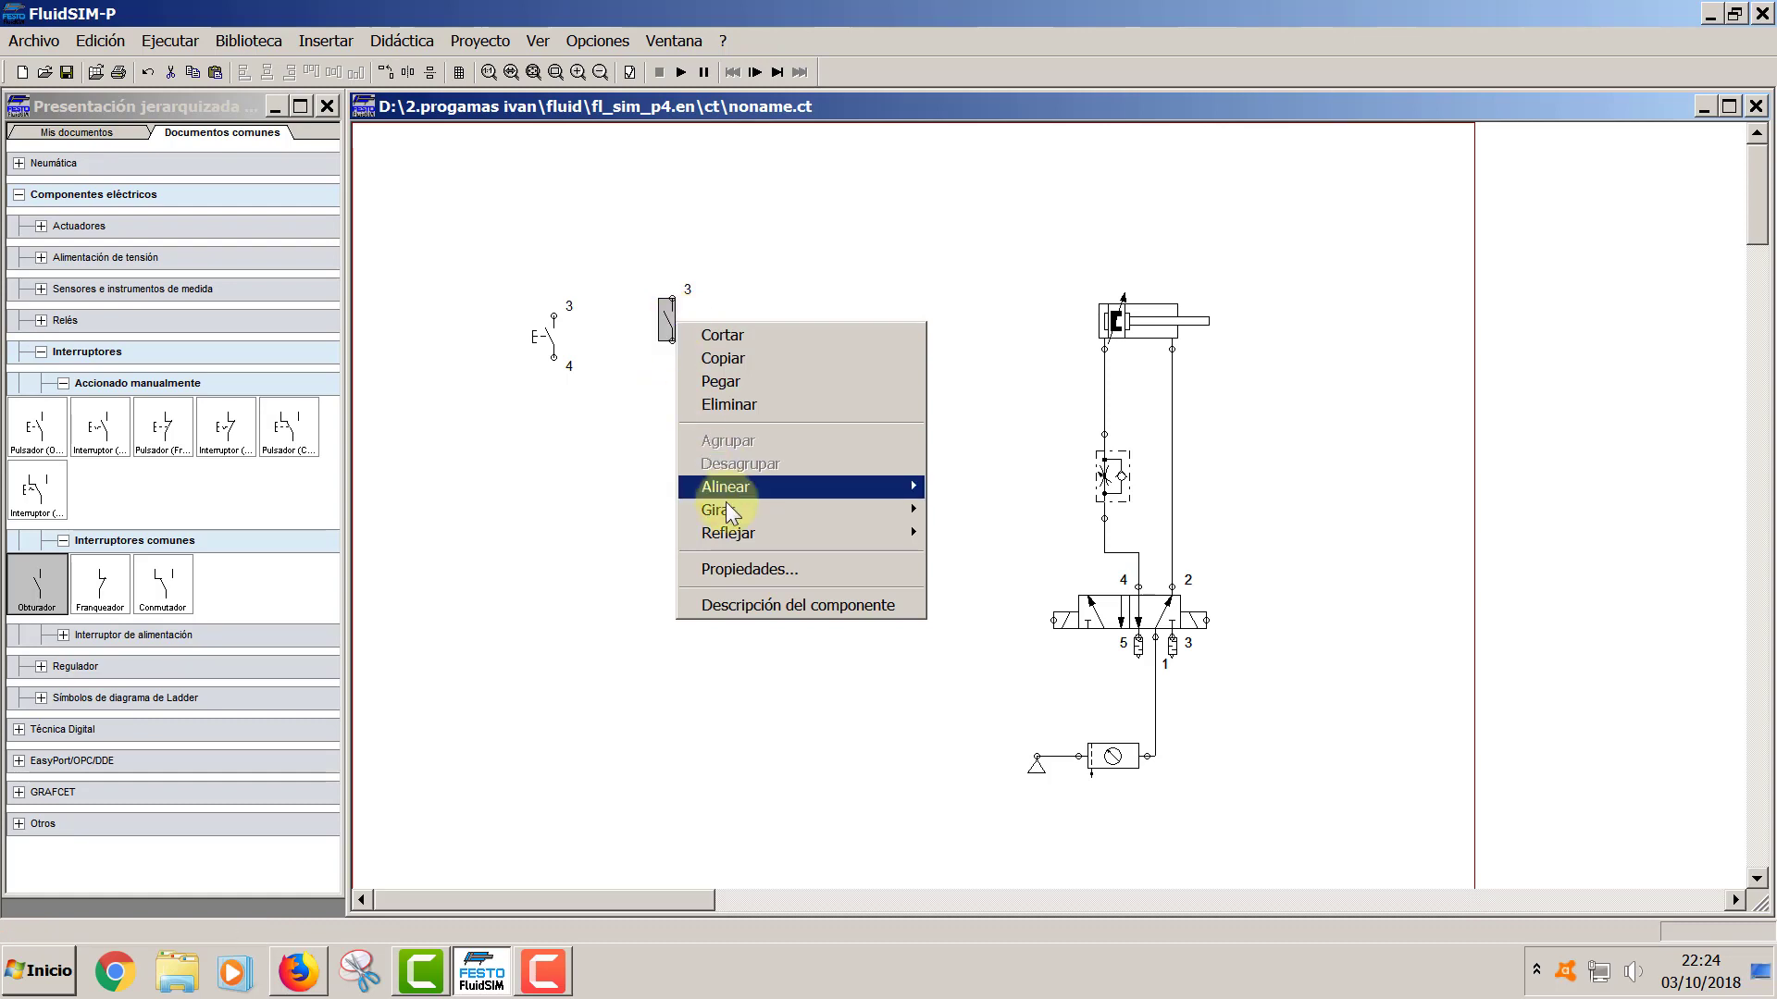
pyautogui.click(742, 567)
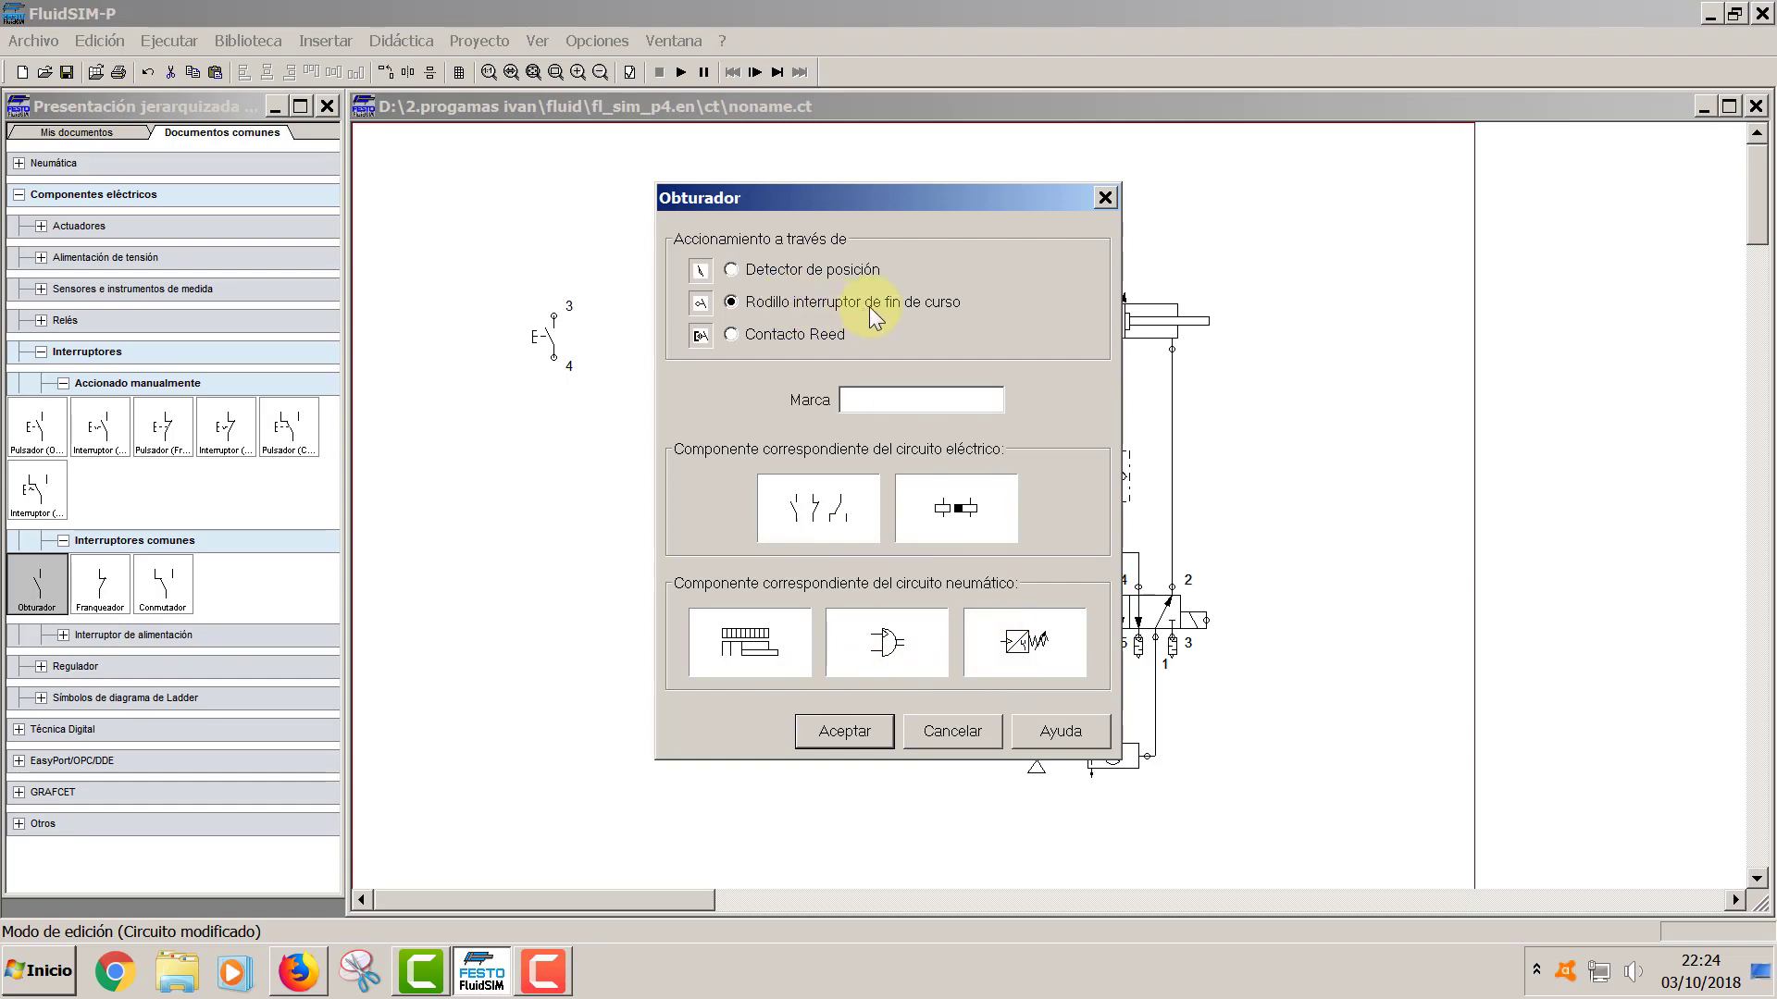
pyautogui.click(844, 731)
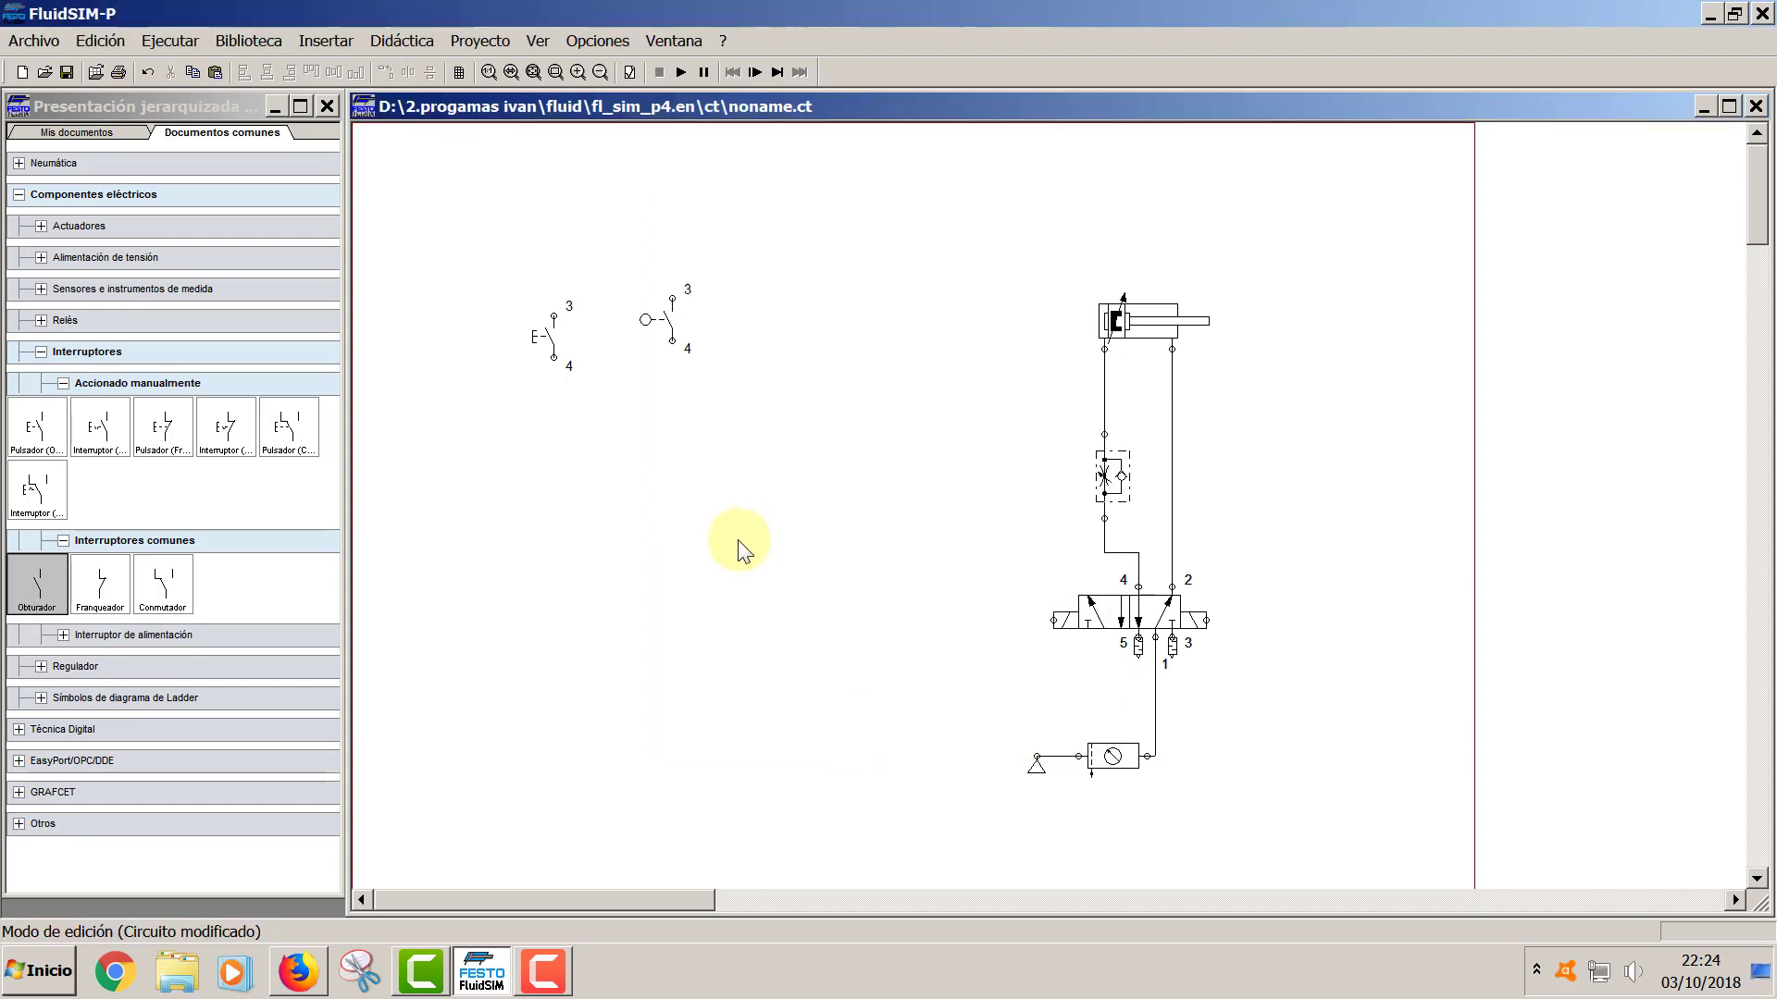
pyautogui.moveTo(663, 331); pyautogui.dragTo(680, 347)
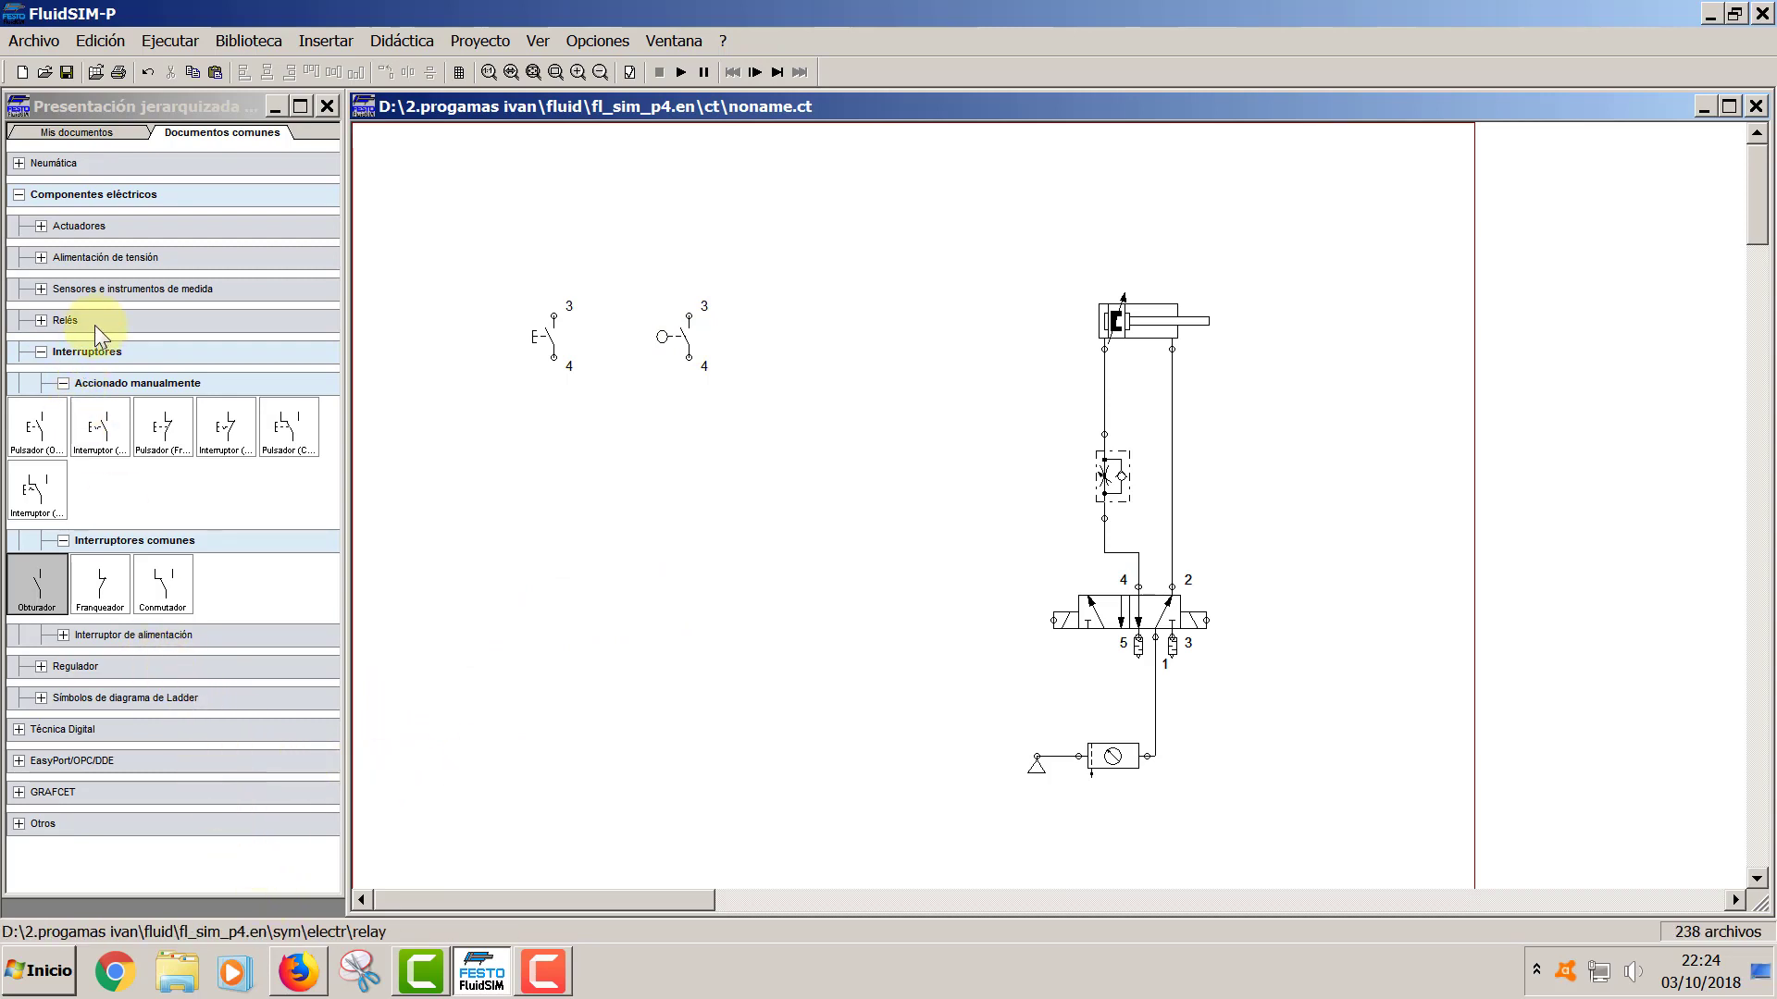
# - Place two valve solenoids from the relay components, one aligned directly below each switch
pyautogui.click(64, 322)
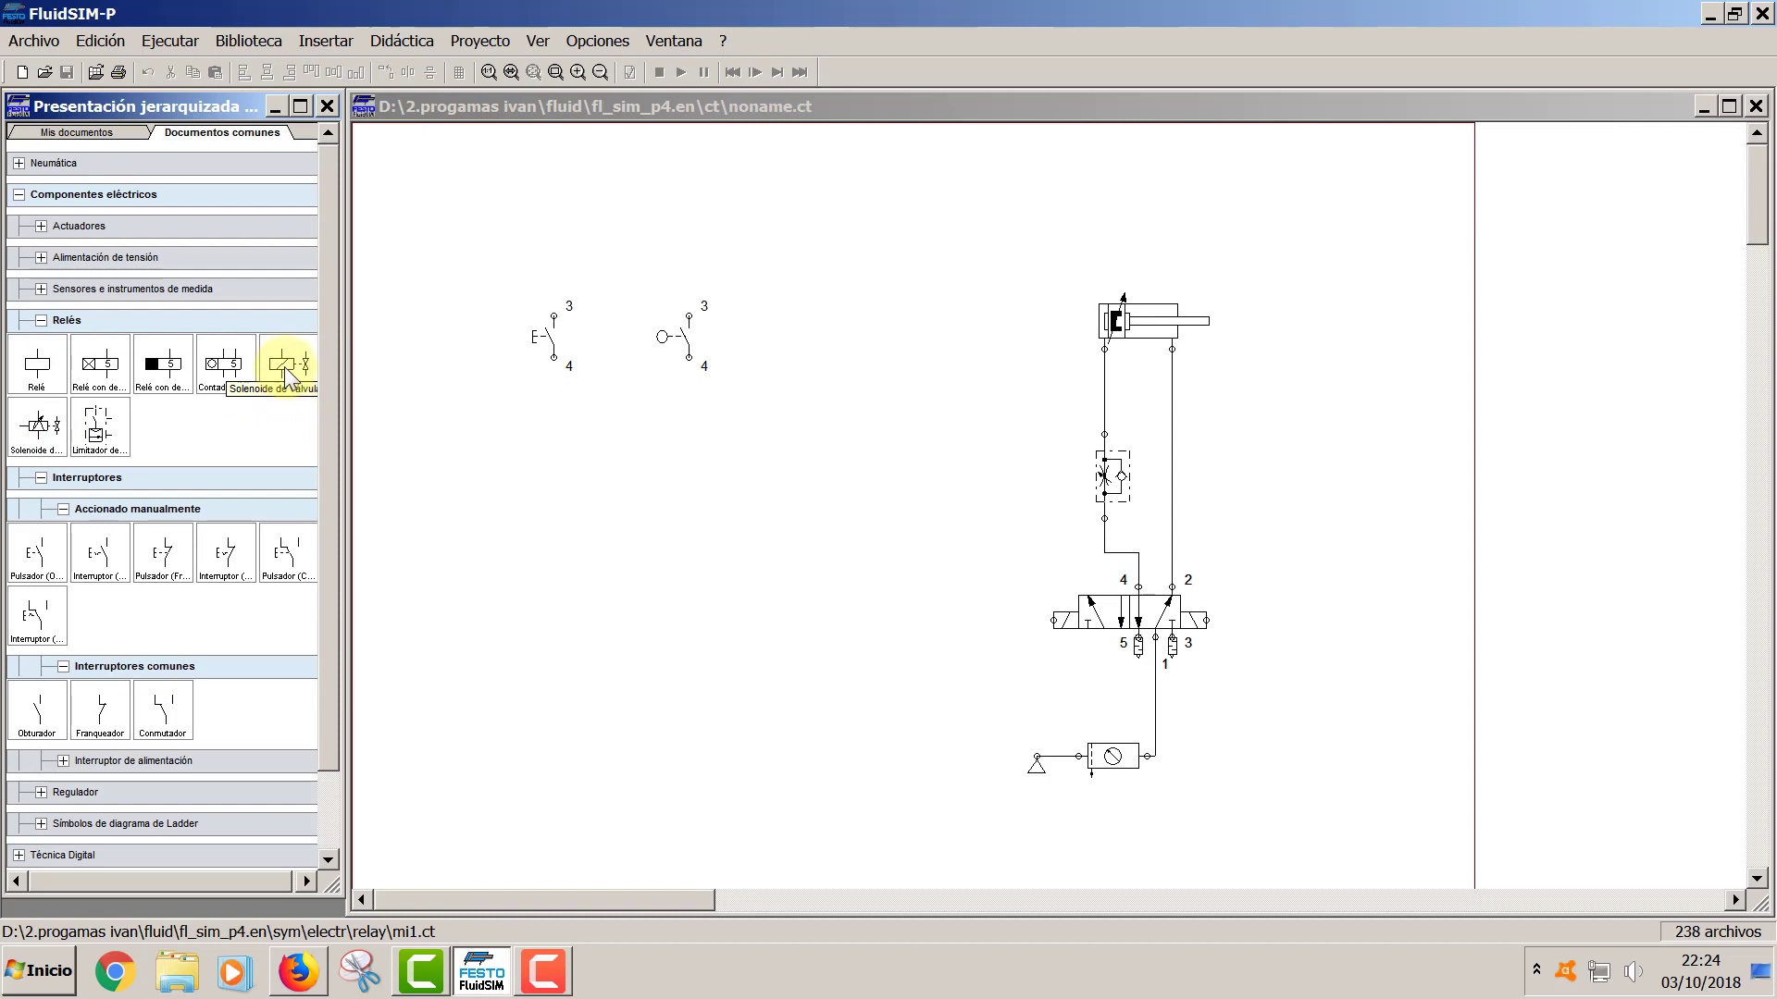
pyautogui.moveTo(286, 375); pyautogui.dragTo(574, 473)
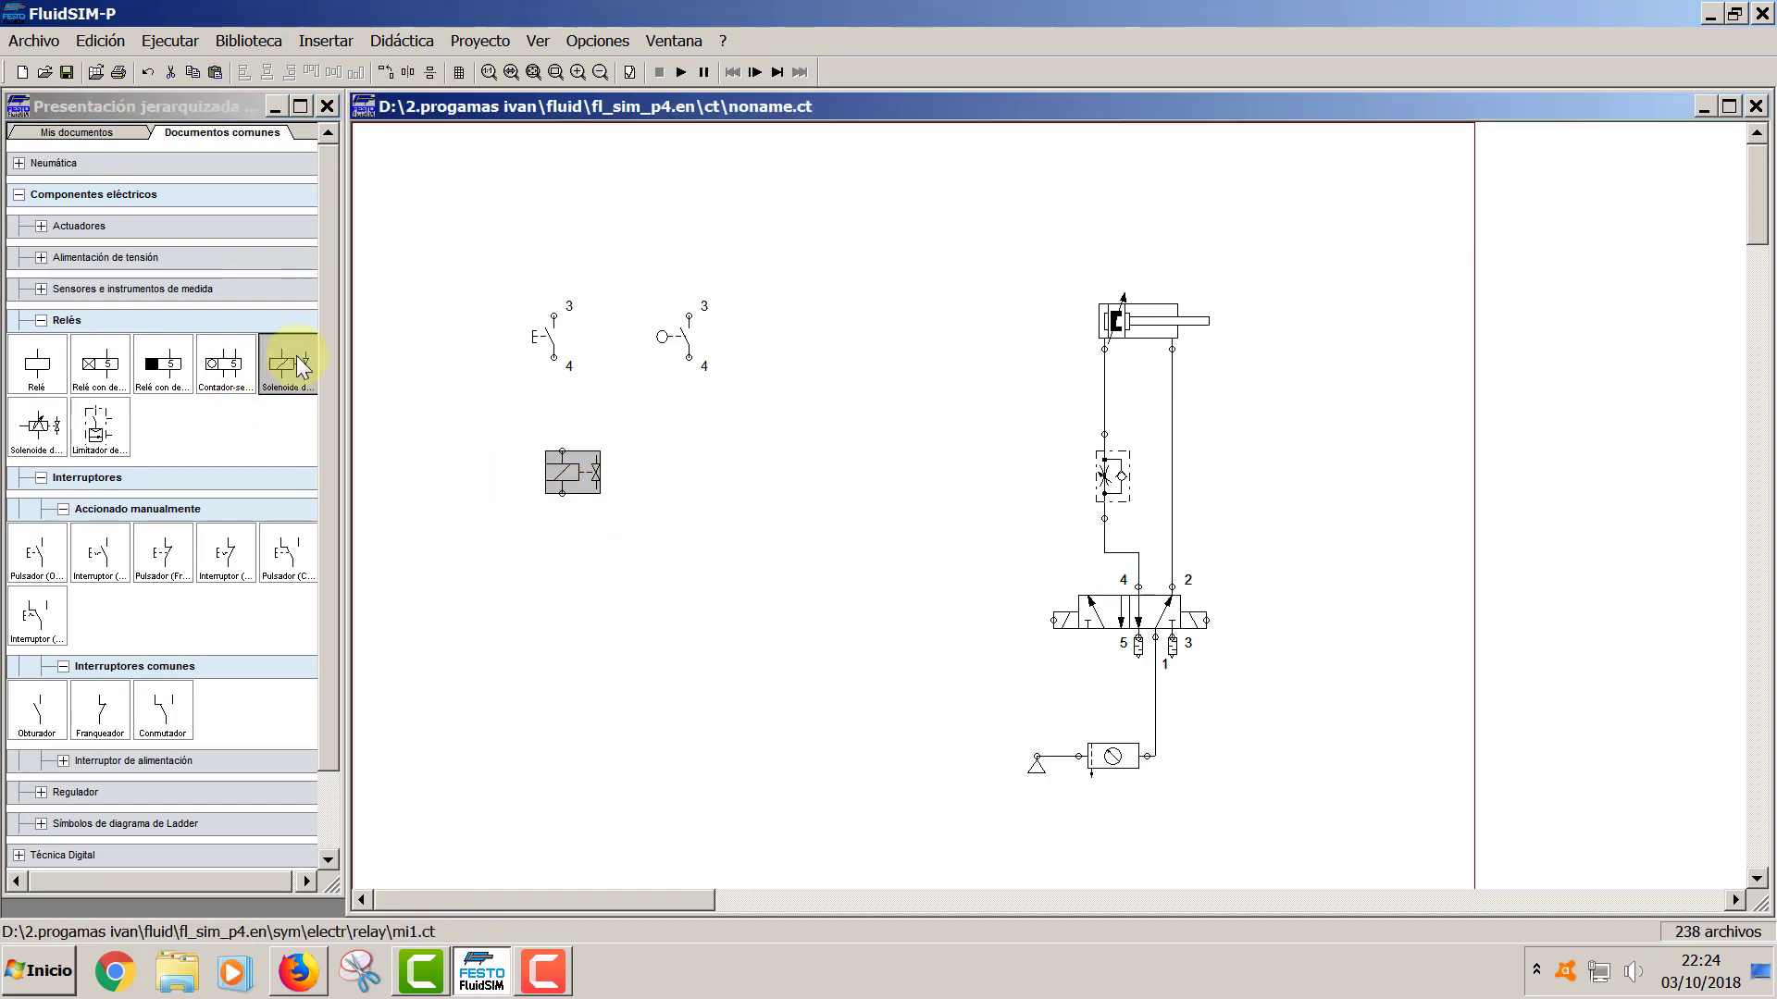
pyautogui.moveTo(296, 355); pyautogui.dragTo(699, 470)
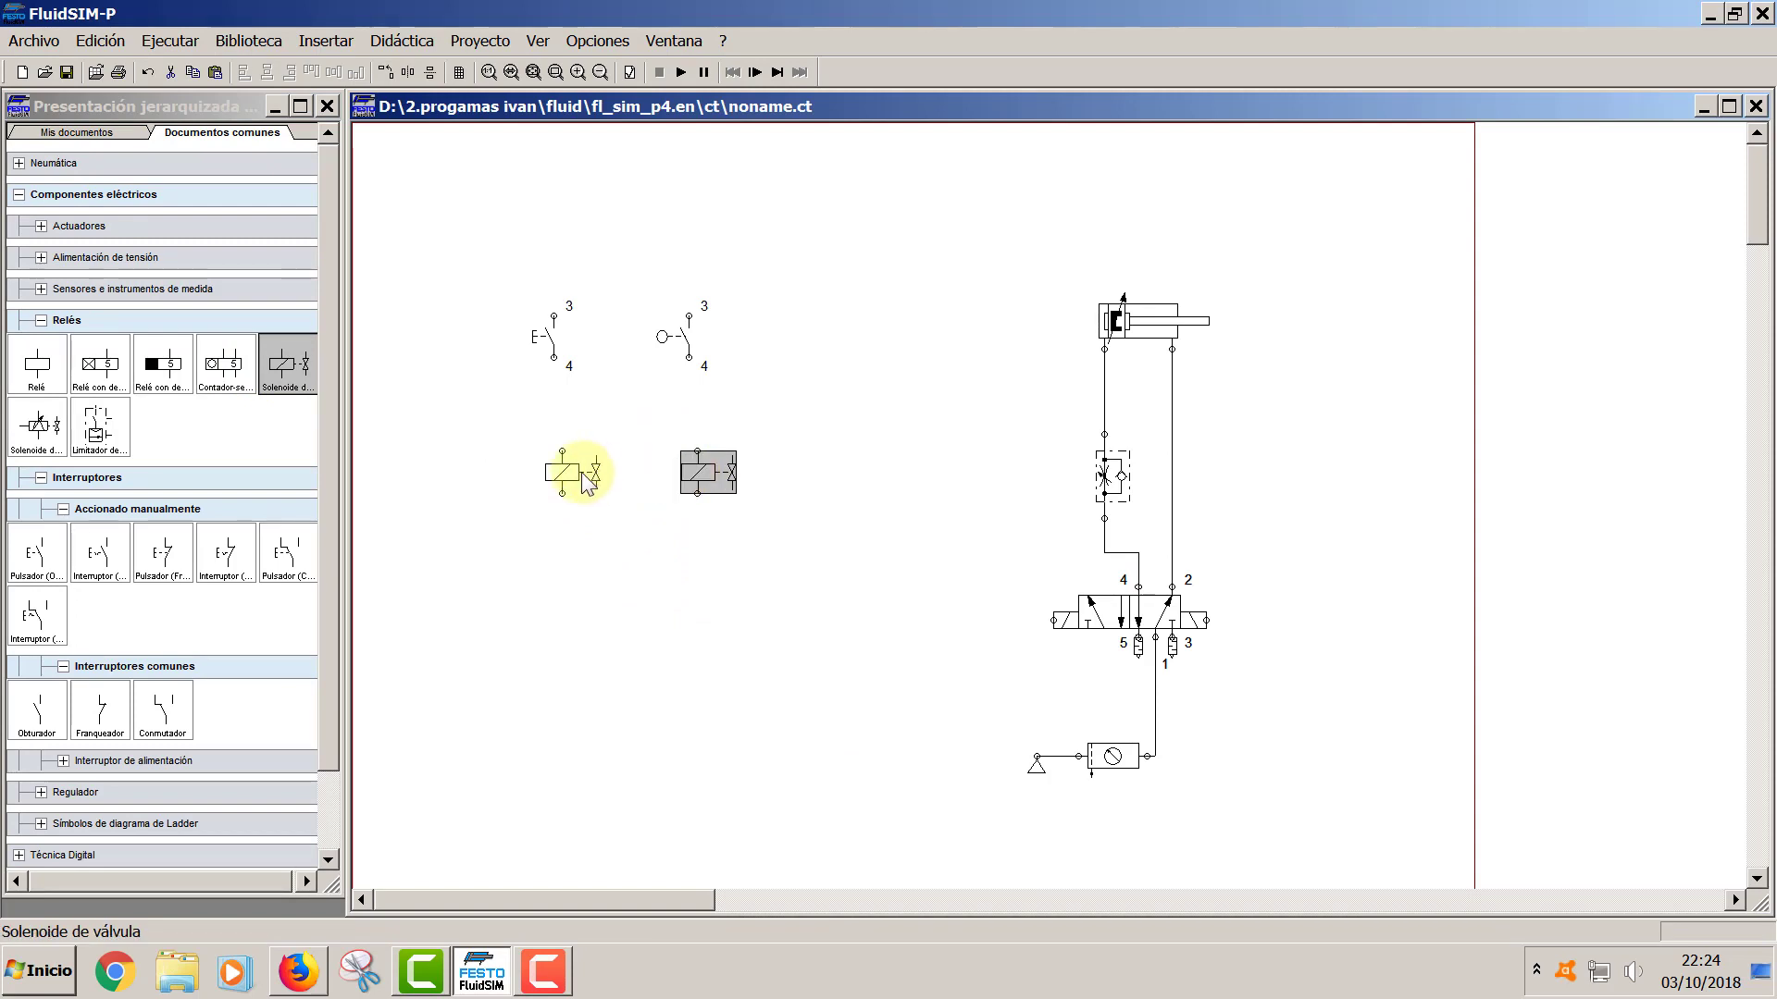
pyautogui.moveTo(585, 483); pyautogui.dragTo(576, 474)
pyautogui.moveTo(699, 469); pyautogui.dragTo(690, 469)
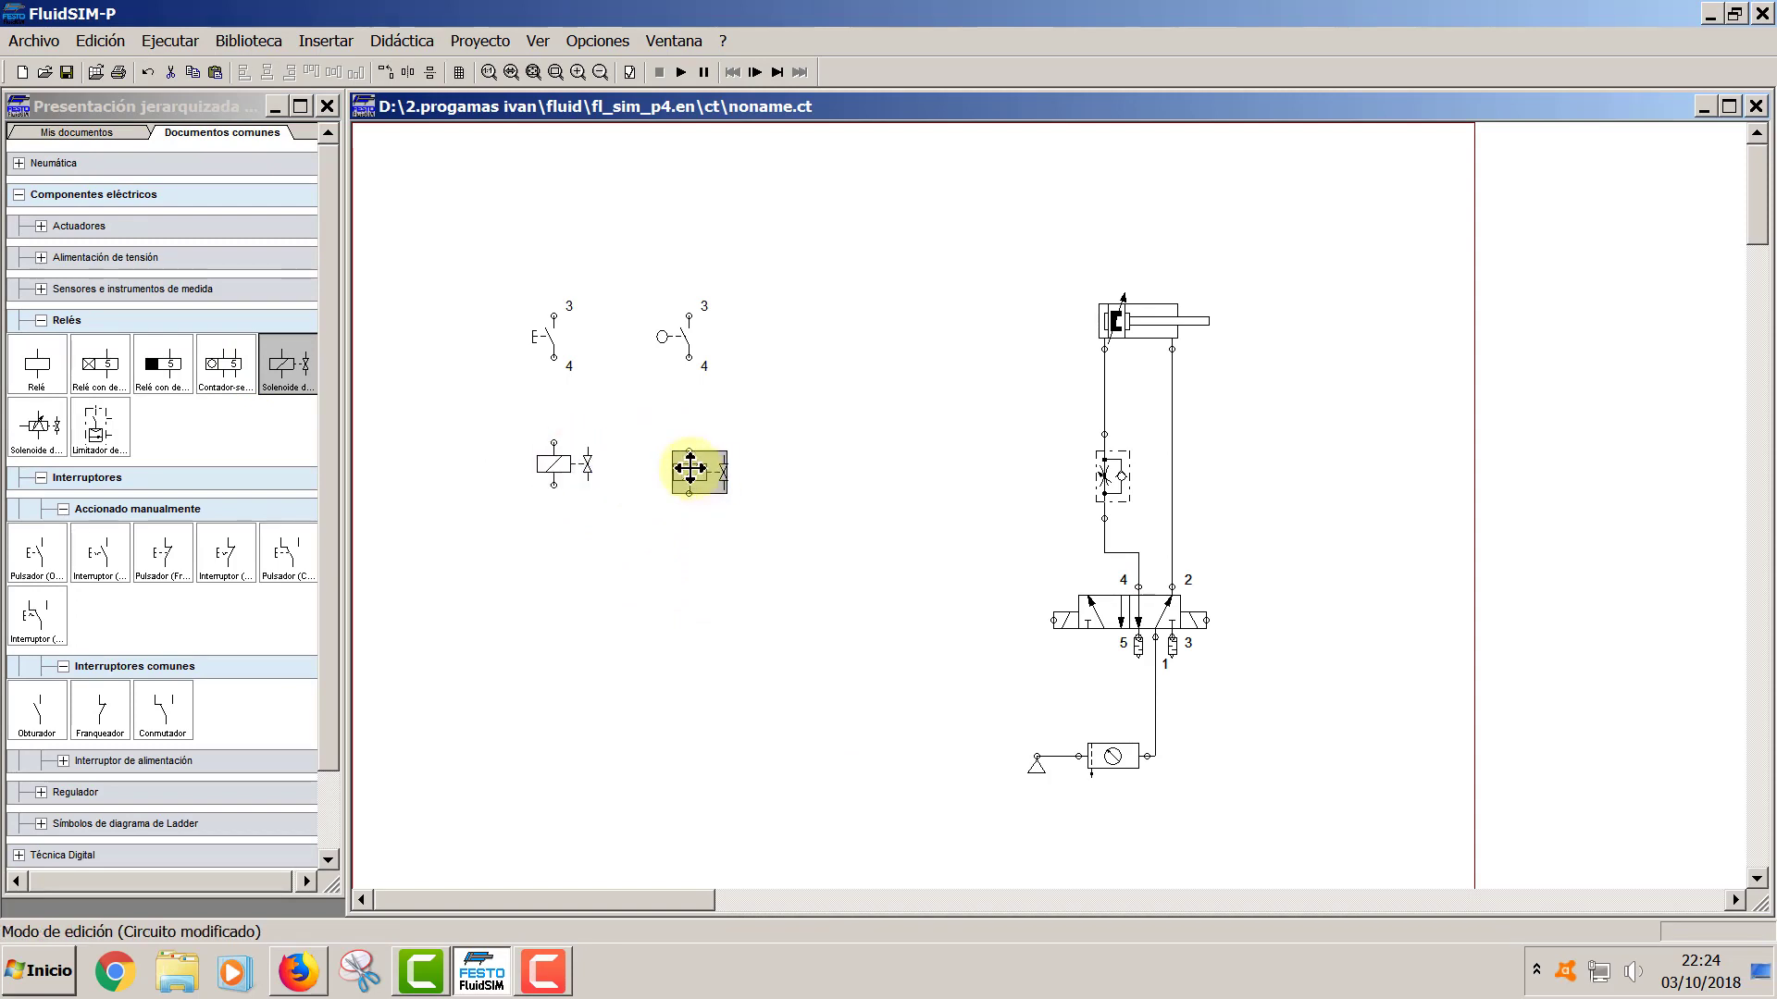
pyautogui.click(863, 506)
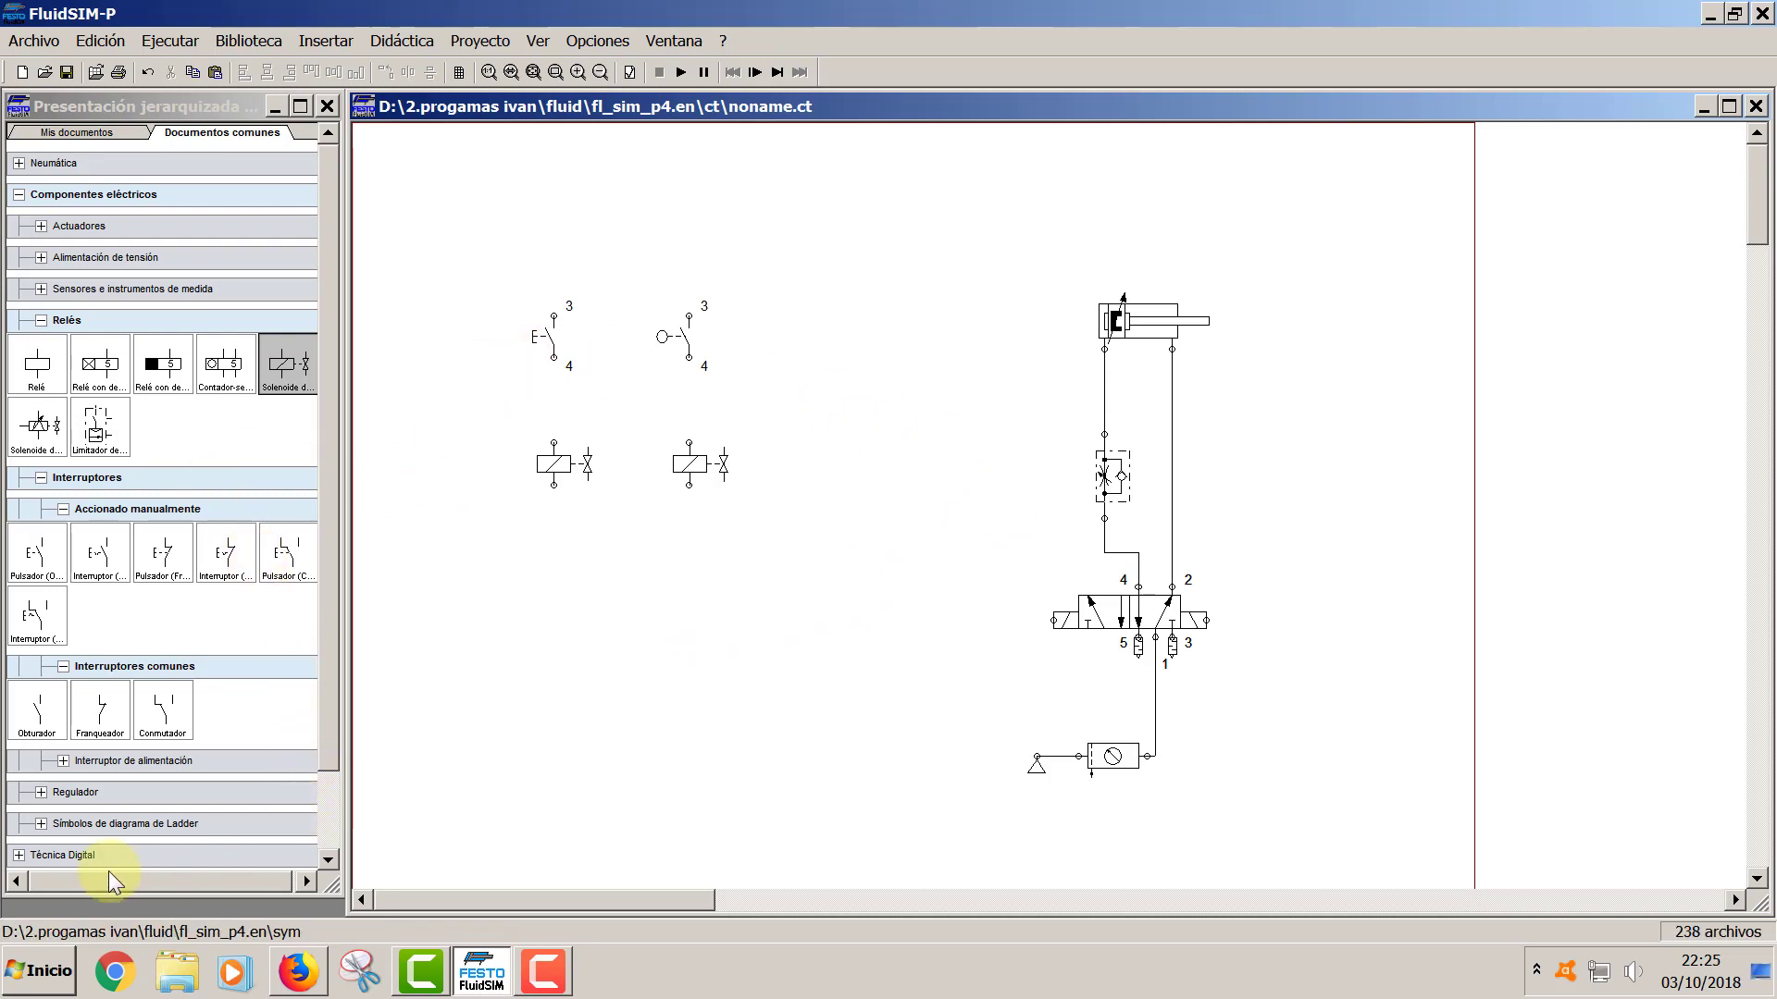
# - Add the 0V source above the switches and the +24V source below the solenoids from Alimentación de tensión
pyautogui.click(63, 760)
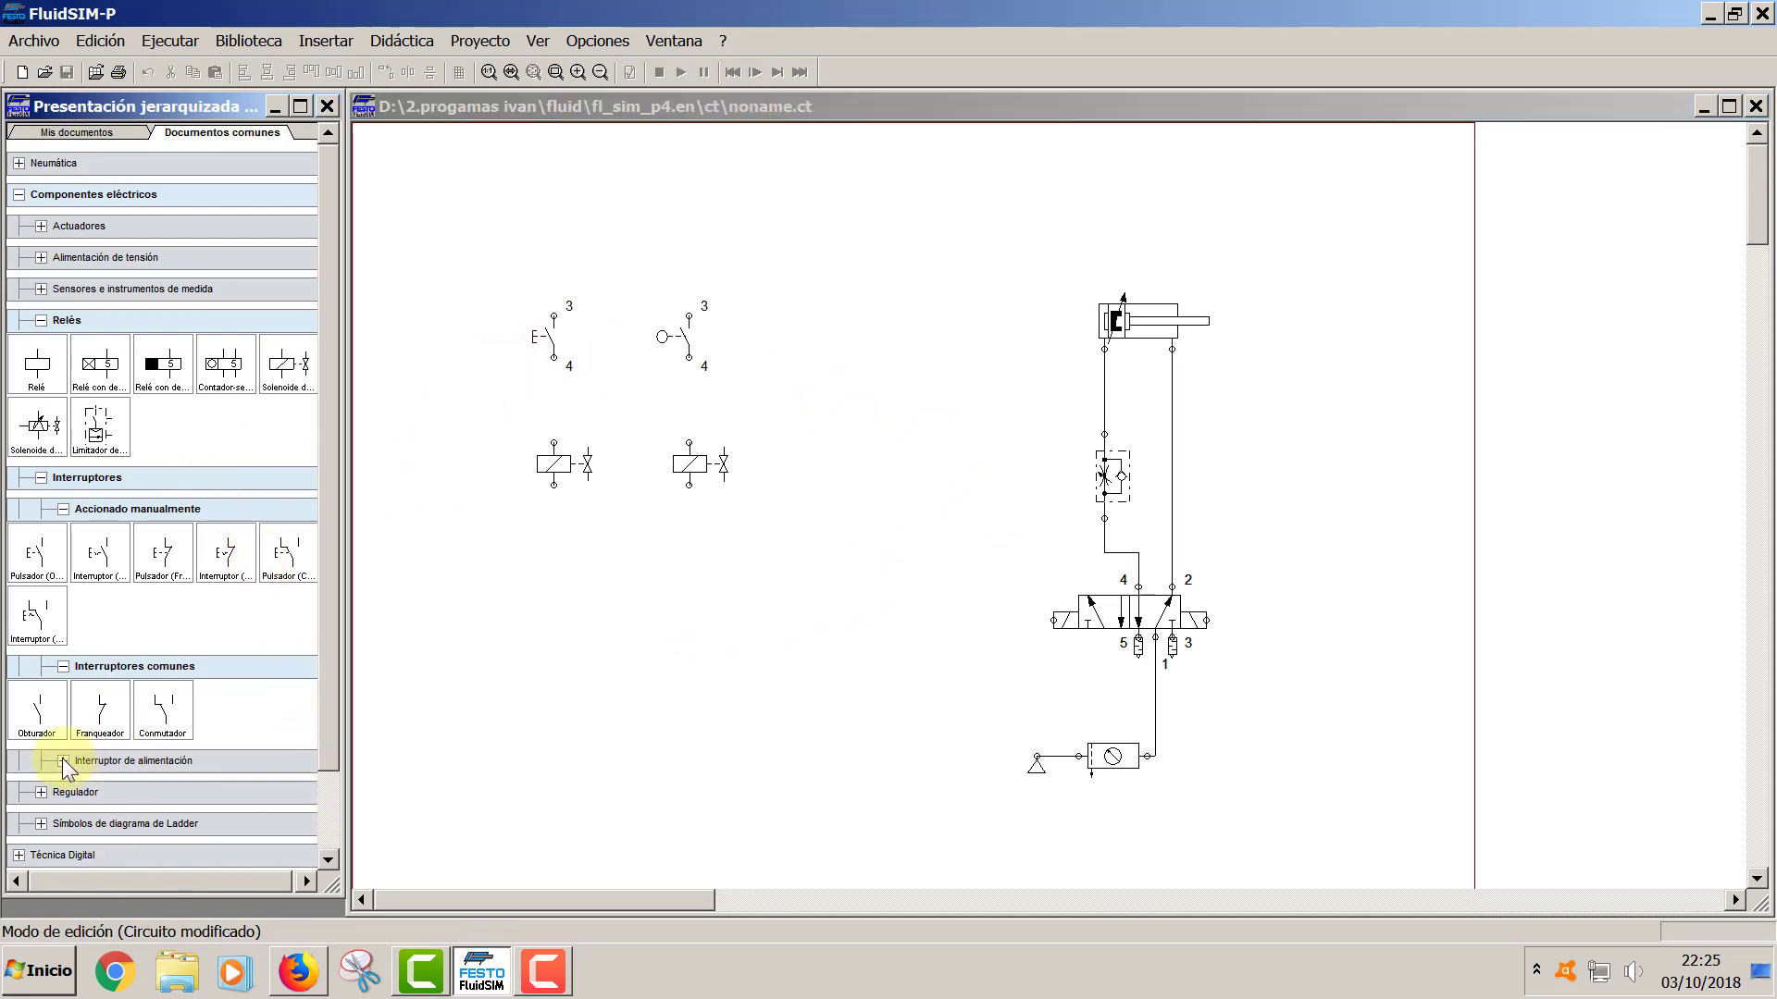
pyautogui.click(63, 760)
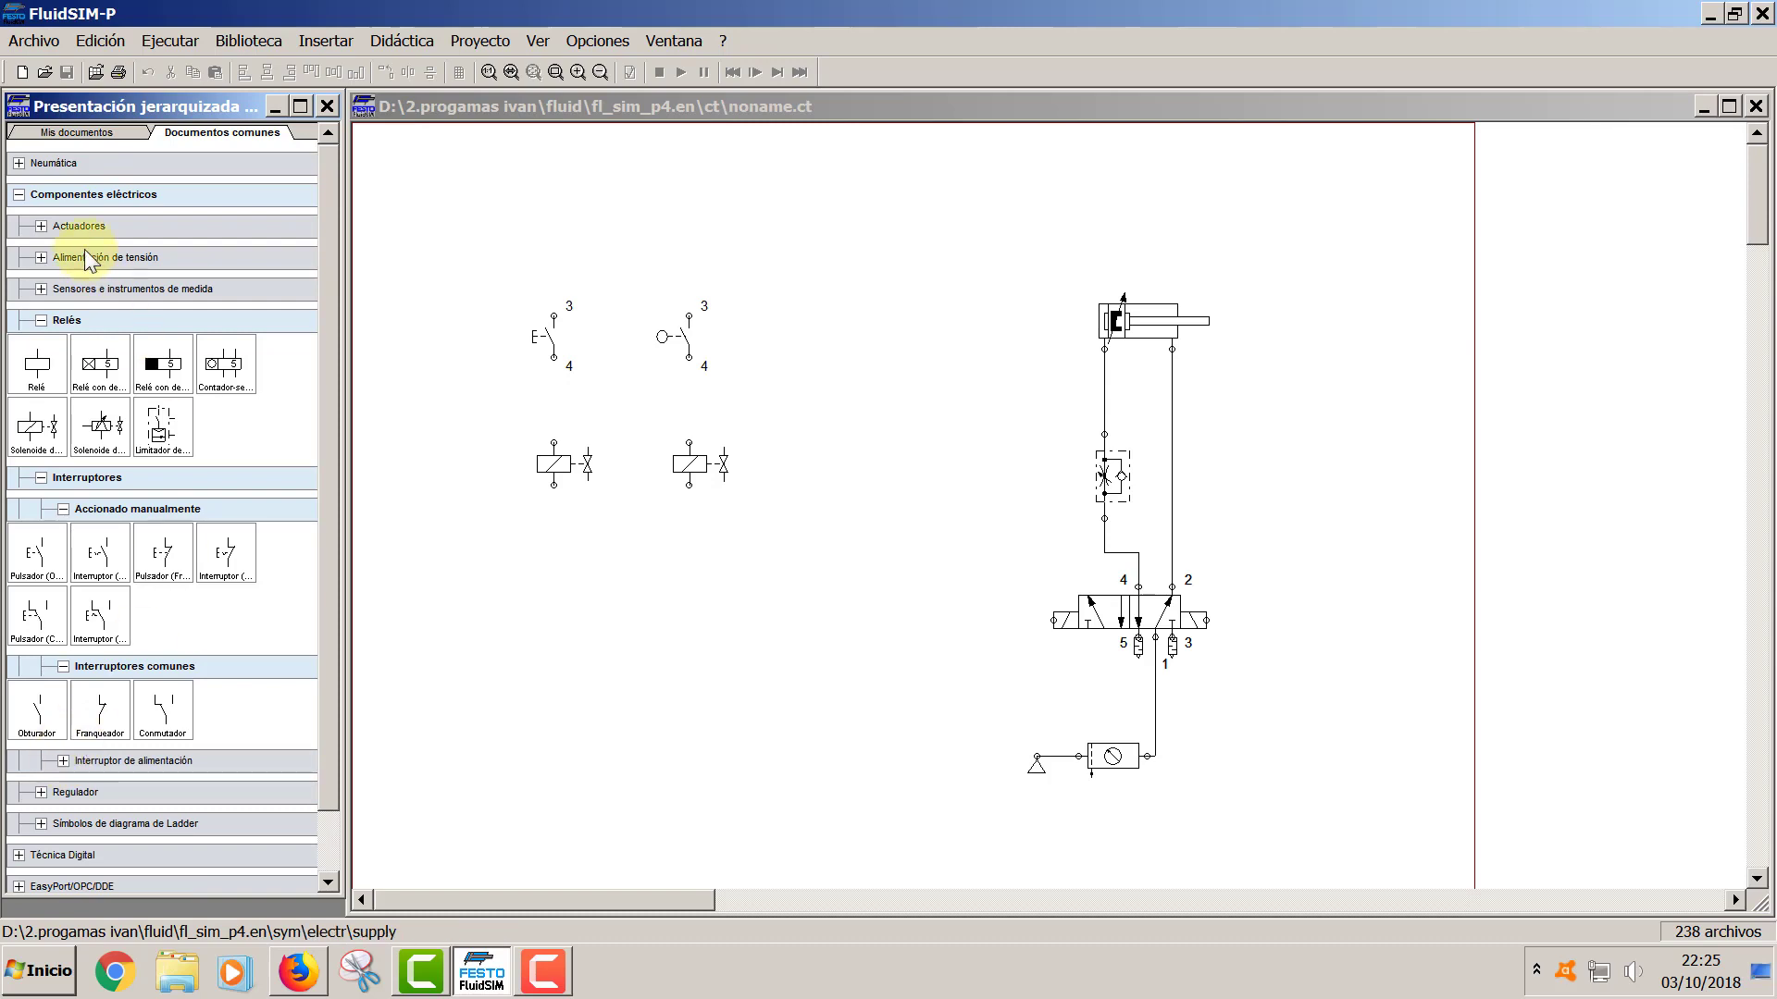
pyautogui.click(41, 227)
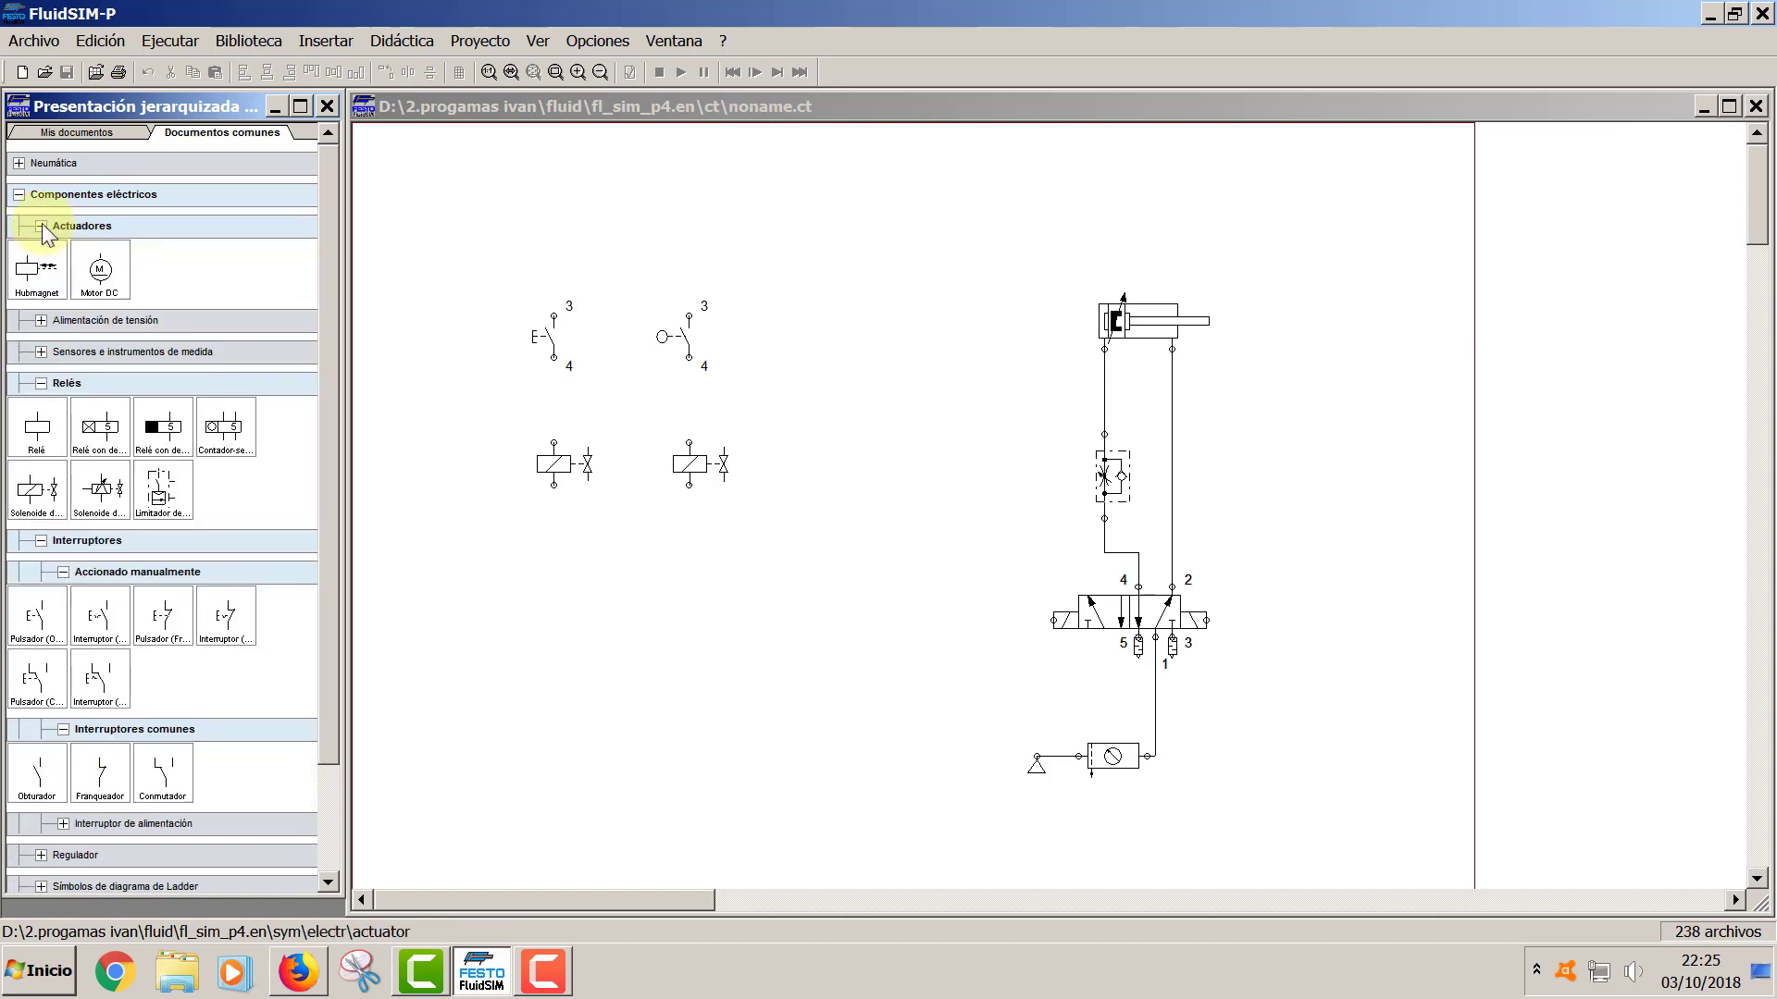
pyautogui.click(42, 226)
pyautogui.click(41, 258)
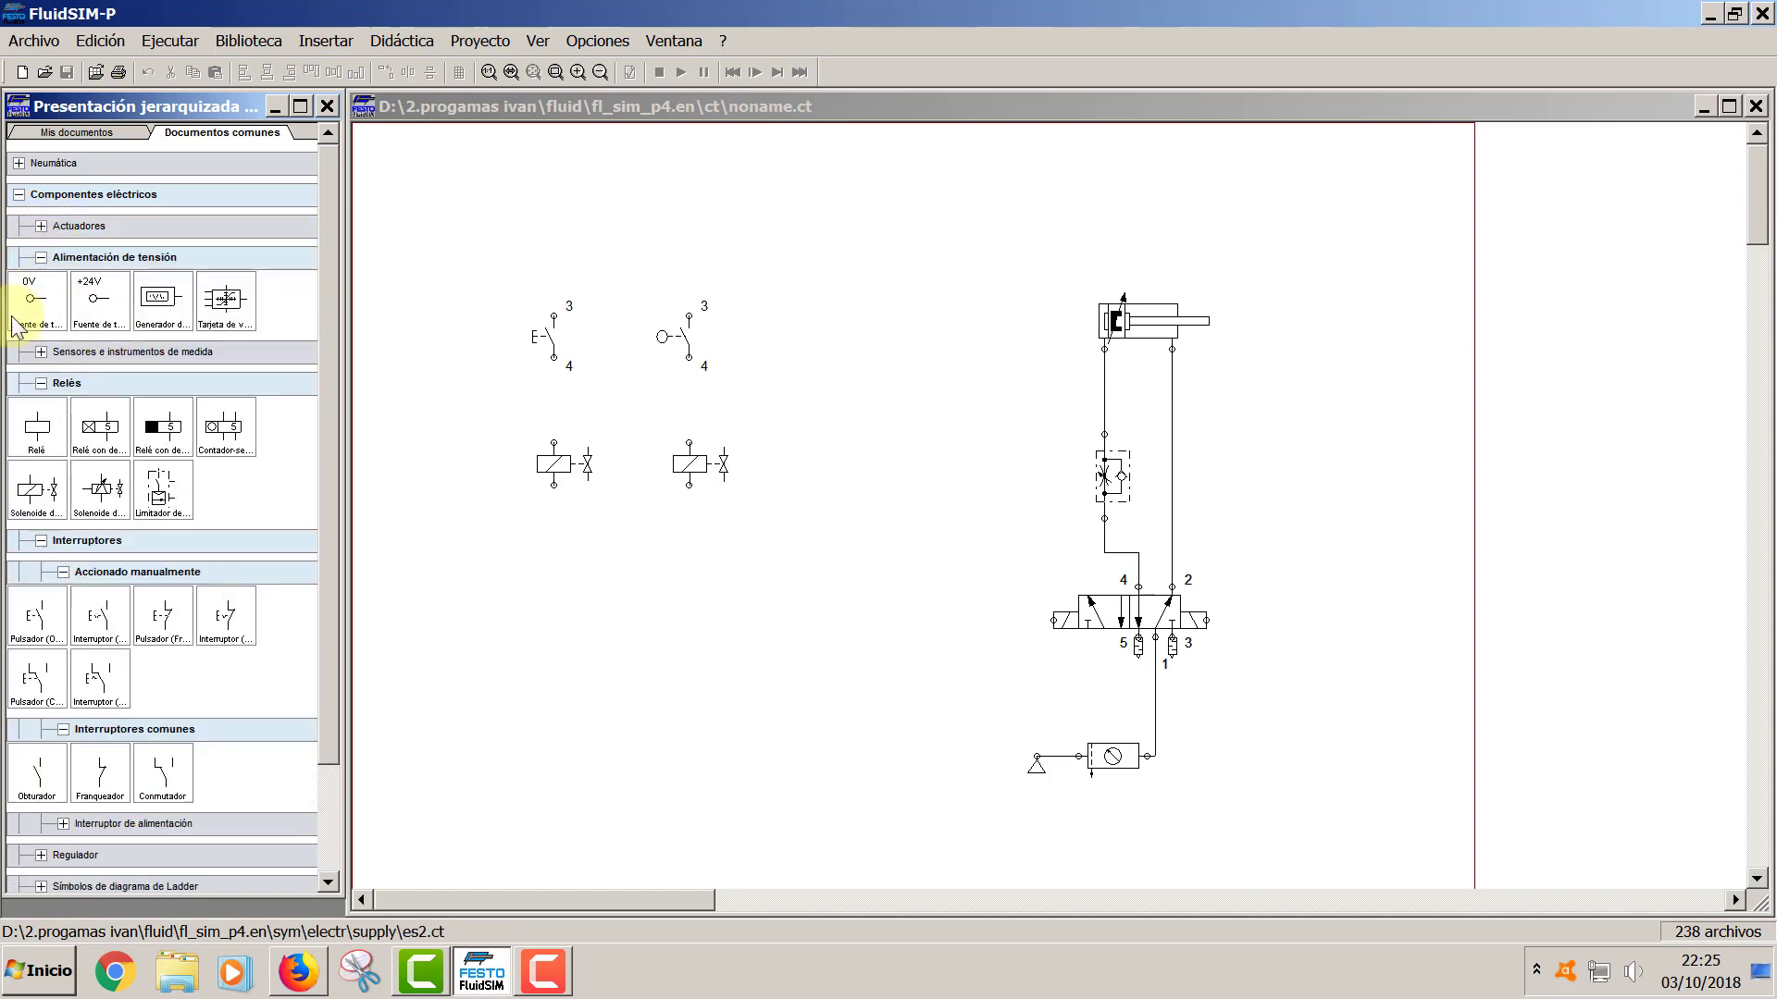
pyautogui.moveTo(35, 296); pyautogui.dragTo(552, 197)
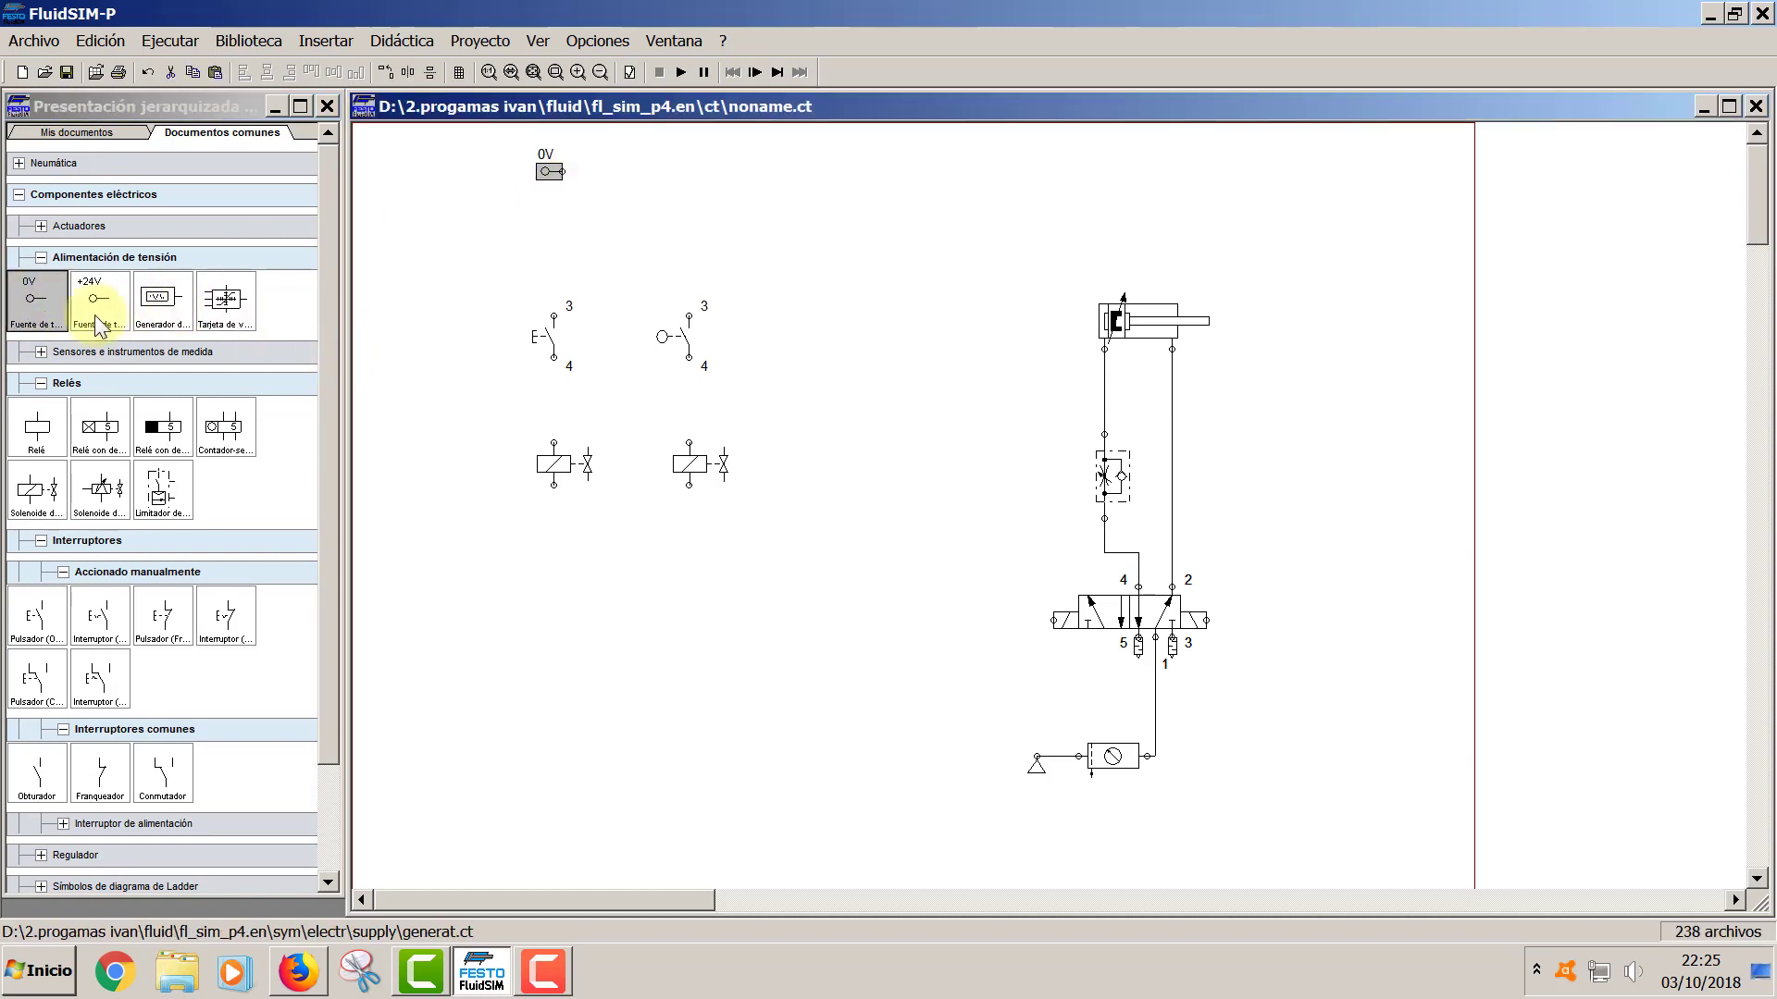
pyautogui.moveTo(95, 296); pyautogui.dragTo(497, 708)
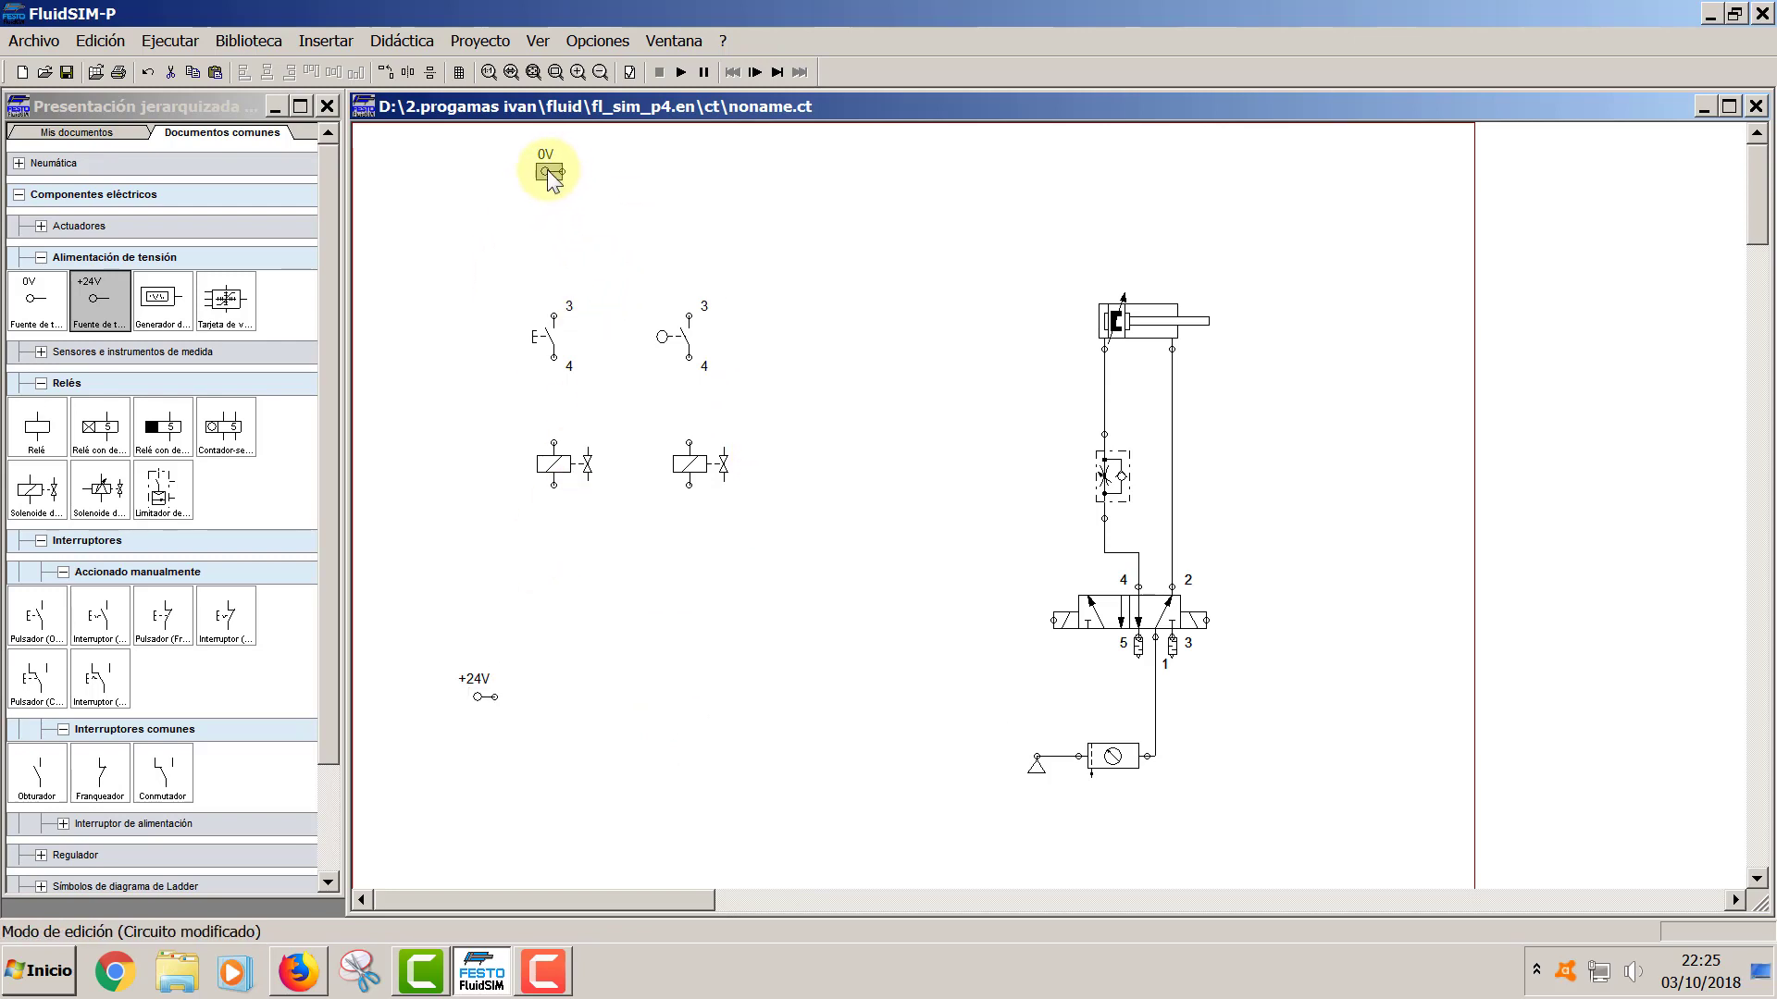
# - Swap the two voltage sources so 0V sits below the solenoids and +24V sits above the pushbutton
pyautogui.moveTo(558, 170); pyautogui.dragTo(583, 701)
pyautogui.moveTo(468, 677); pyautogui.dragTo(555, 233)
pyautogui.click(481, 683)
pyautogui.moveTo(483, 674); pyautogui.dragTo(508, 238)
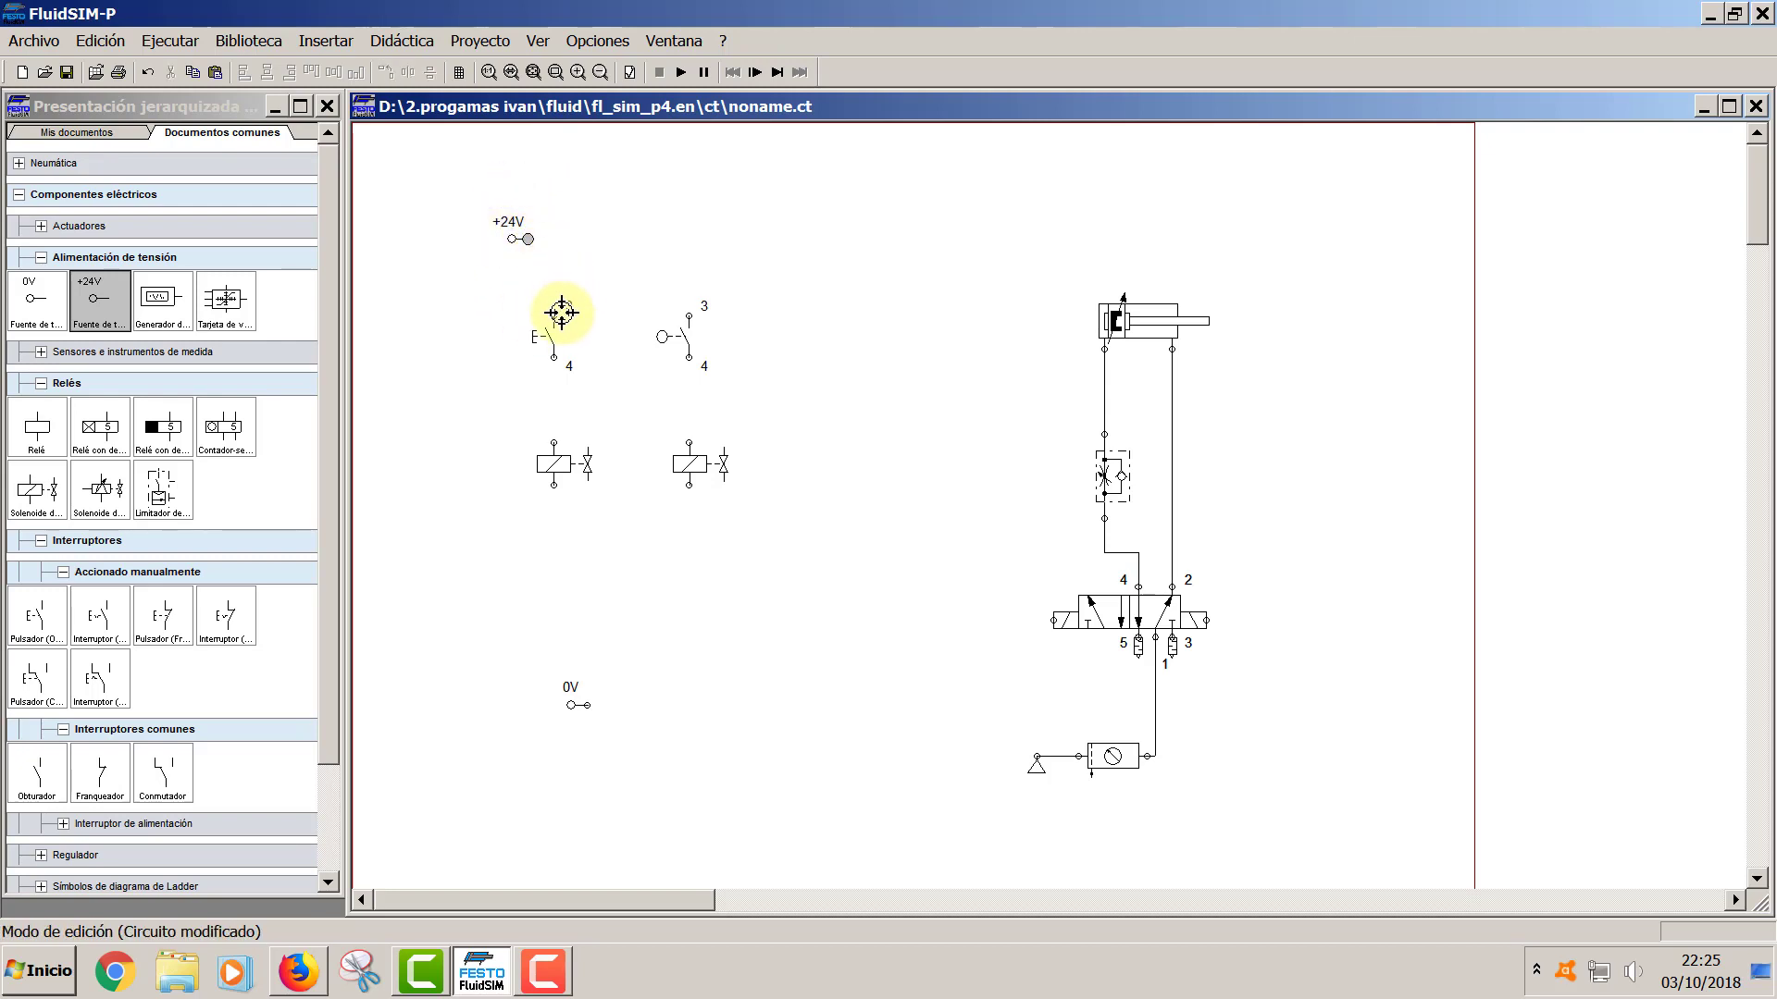
# - Wire the +24V source to terminal 3 of both switches and terminal 4 of each switch to the solenoid below it
pyautogui.moveTo(555, 316); pyautogui.dragTo(529, 238)
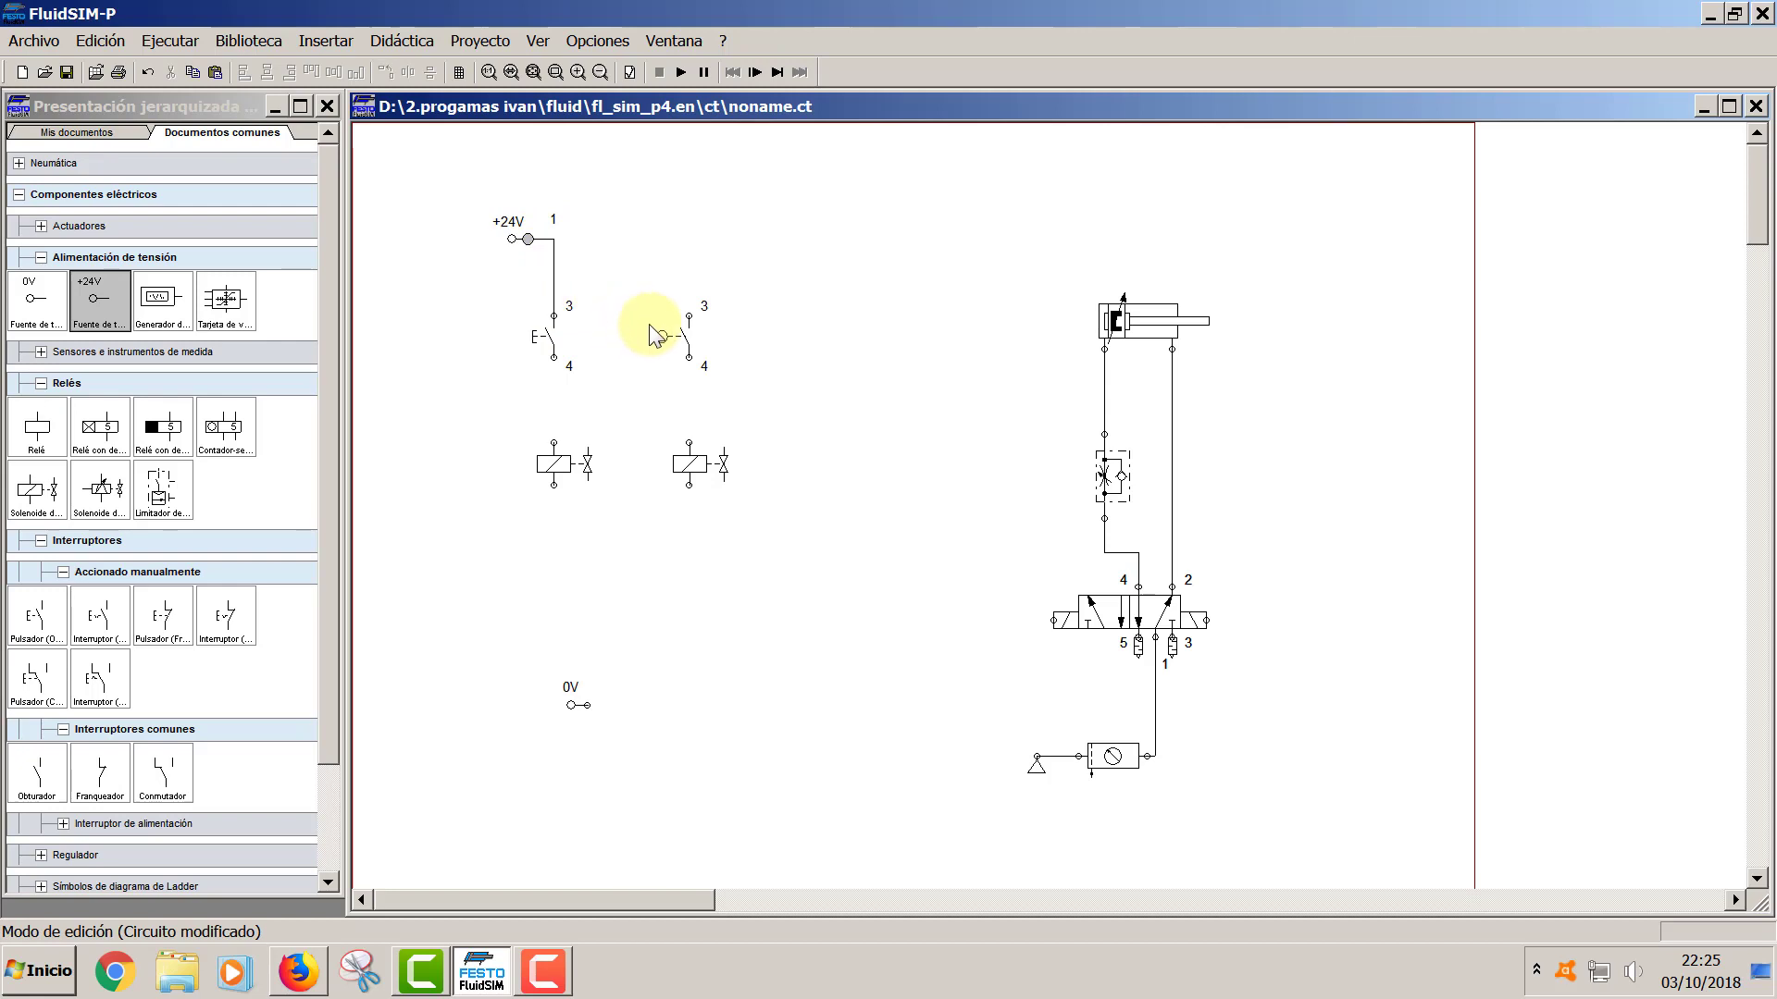
pyautogui.moveTo(685, 318); pyautogui.dragTo(553, 238)
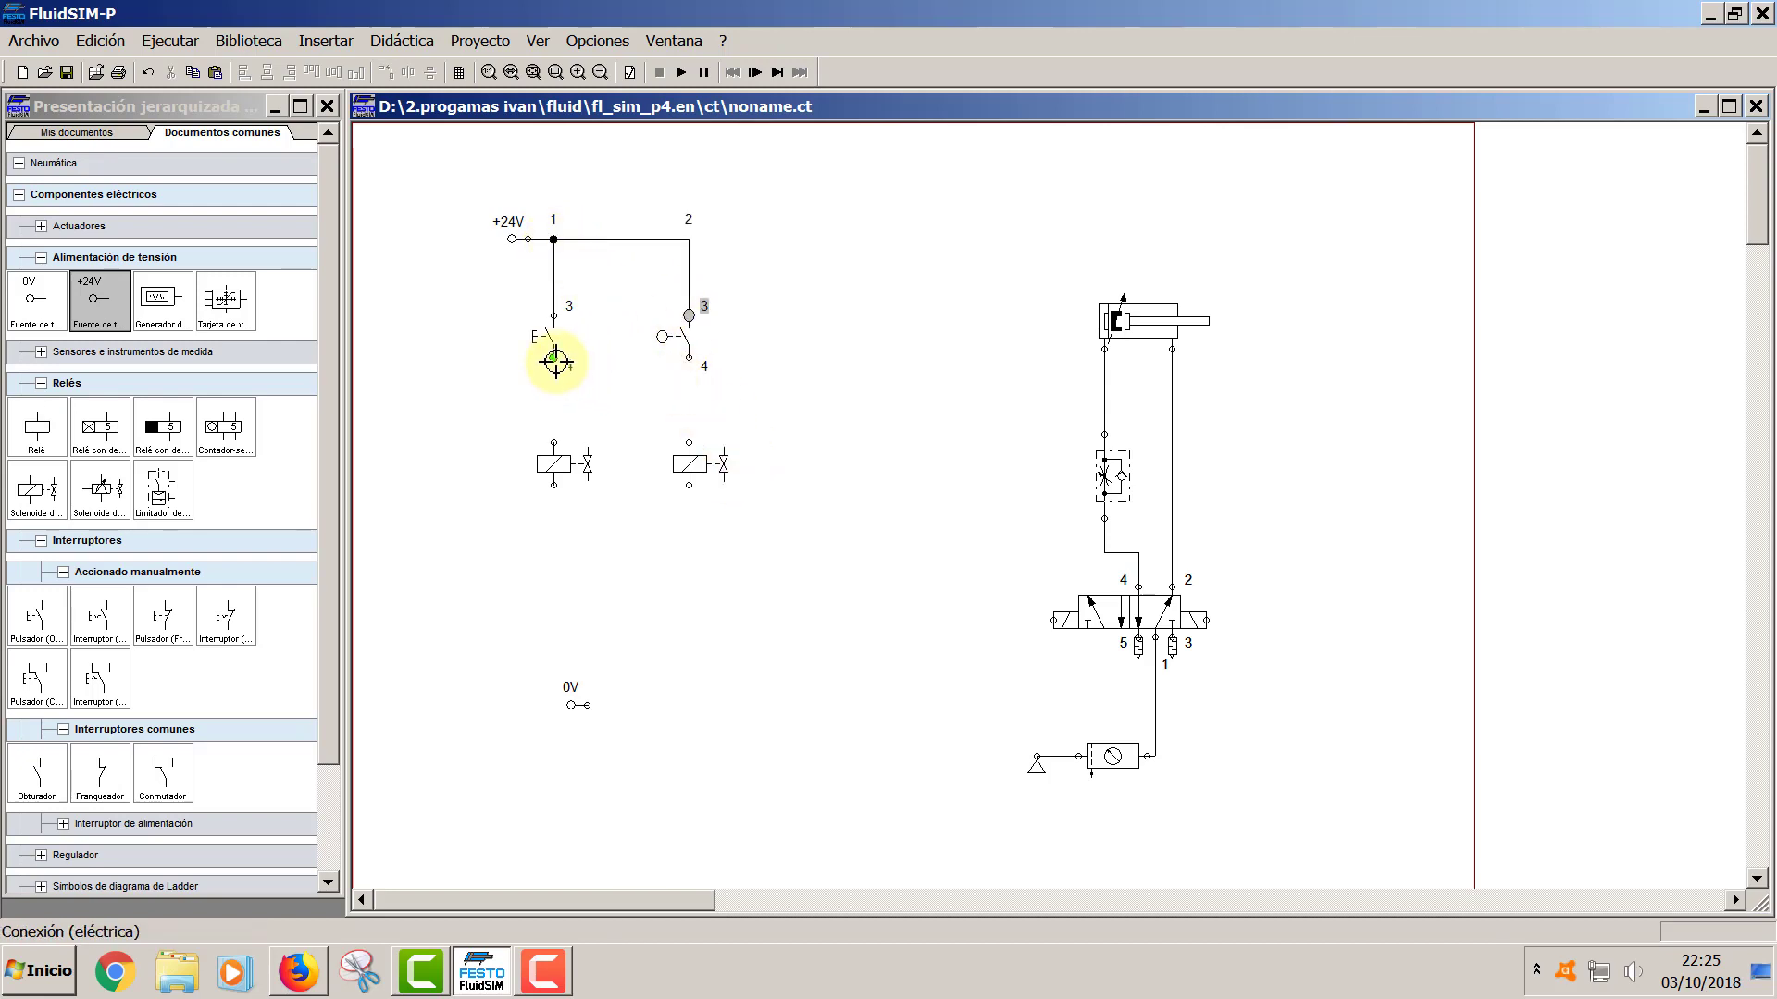
pyautogui.moveTo(554, 357); pyautogui.dragTo(553, 442)
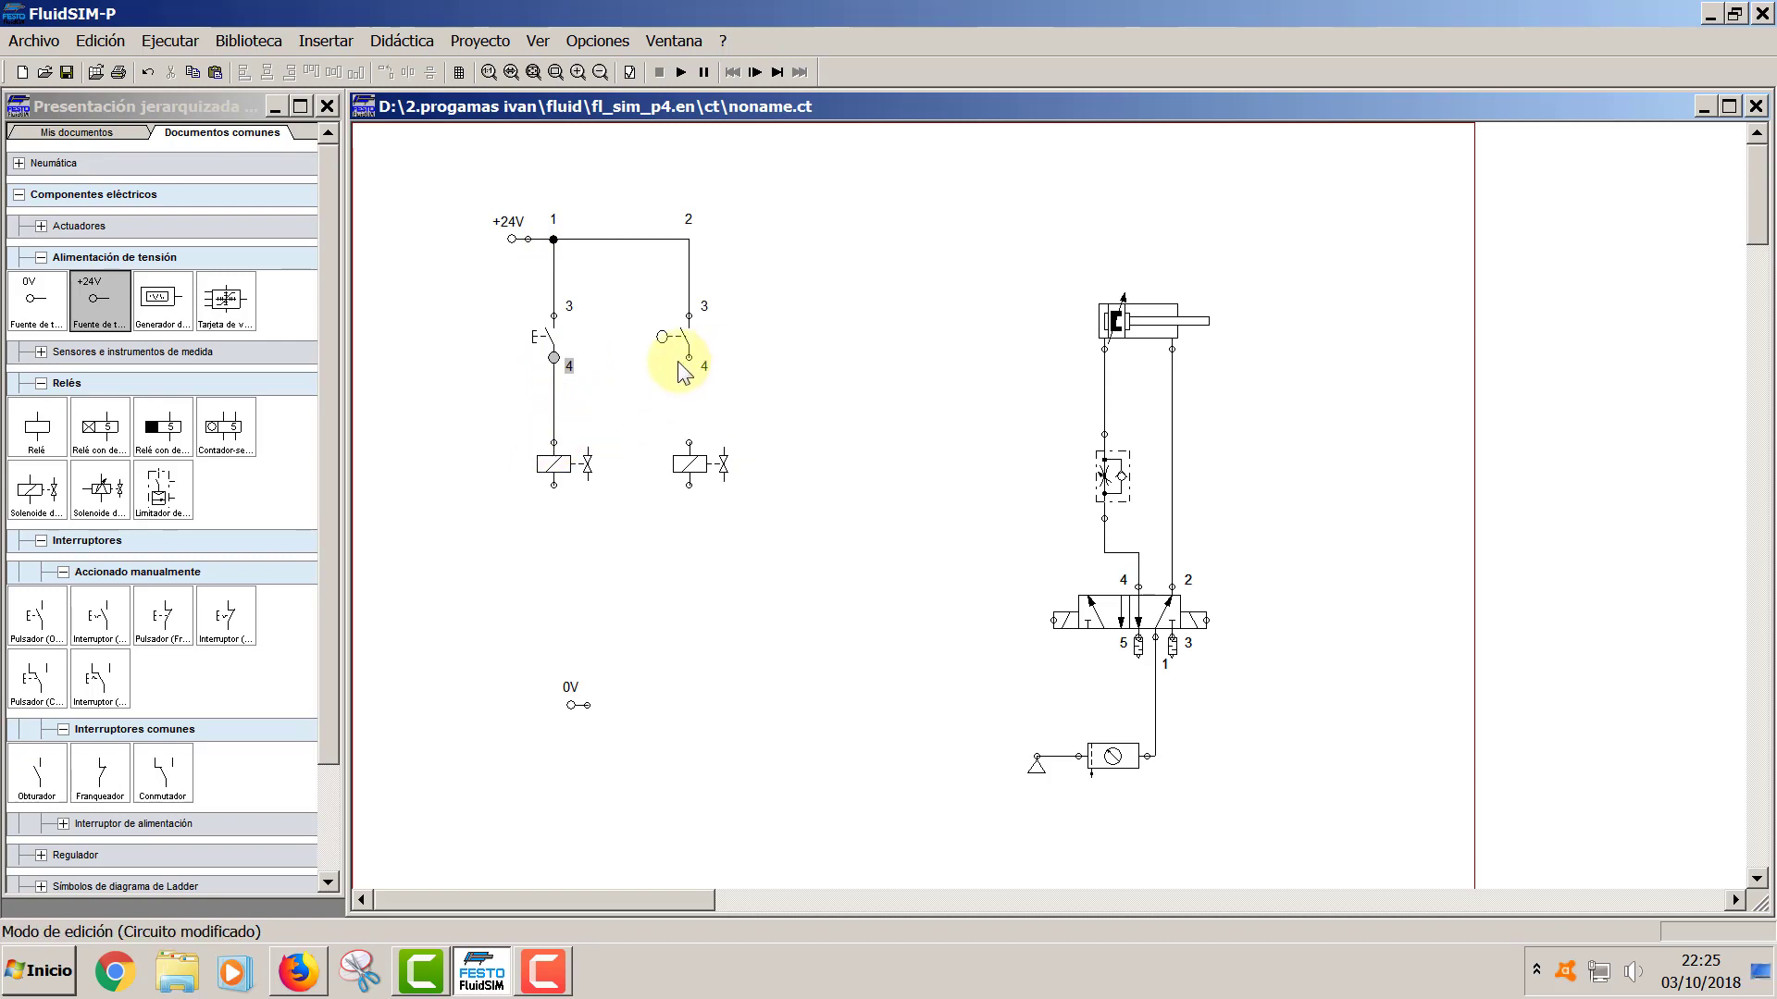
pyautogui.moveTo(684, 360); pyautogui.dragTo(688, 442)
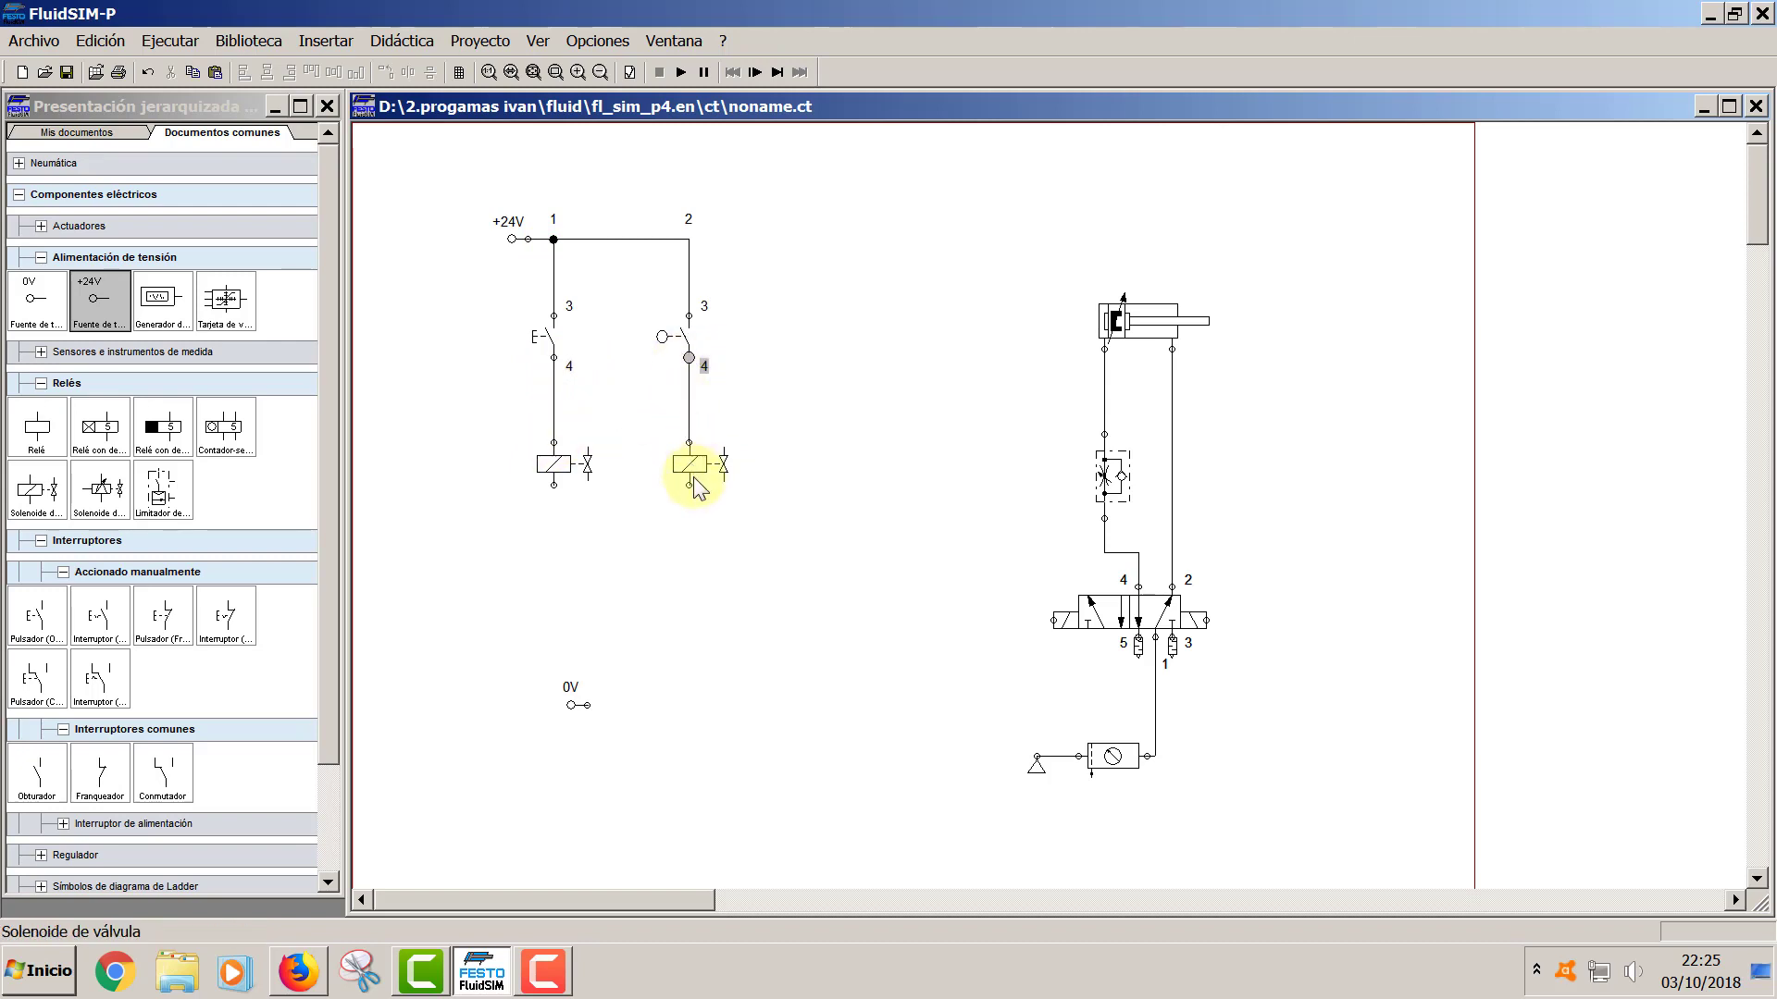
# - Move the 0V source up and left, and wire the lower terminals of both solenoids to it
pyautogui.moveTo(576, 717); pyautogui.dragTo(506, 665)
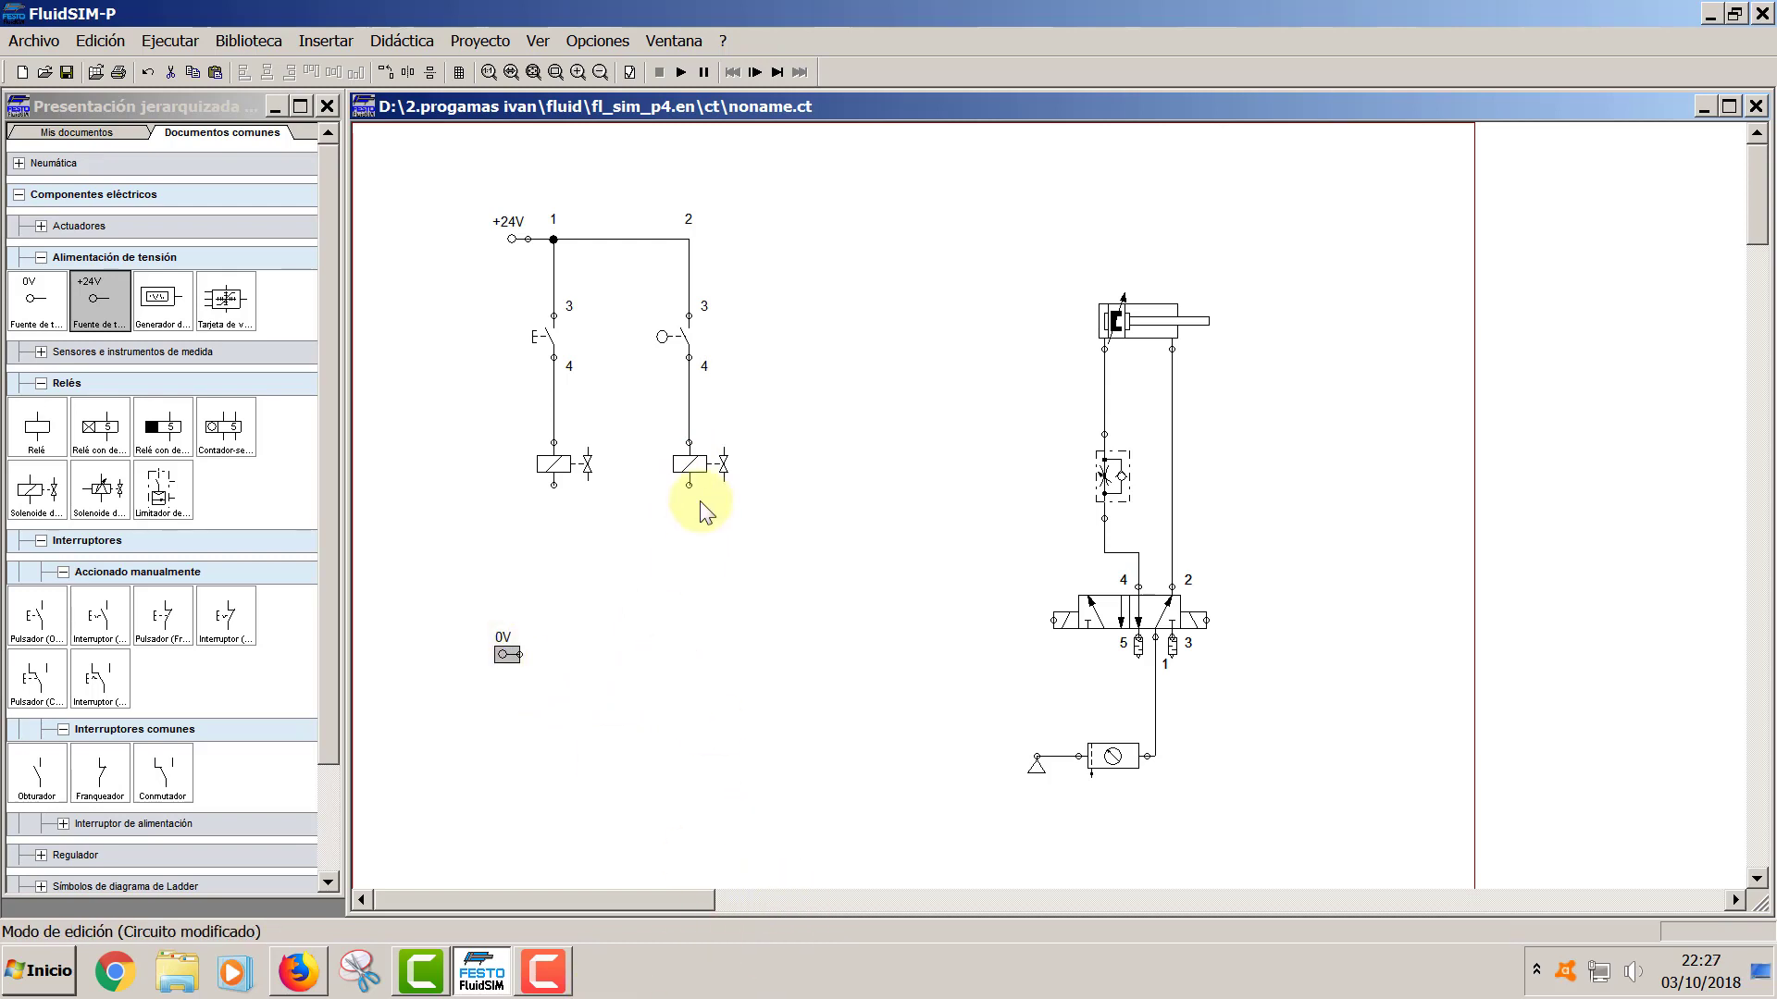
pyautogui.moveTo(554, 483); pyautogui.dragTo(523, 653)
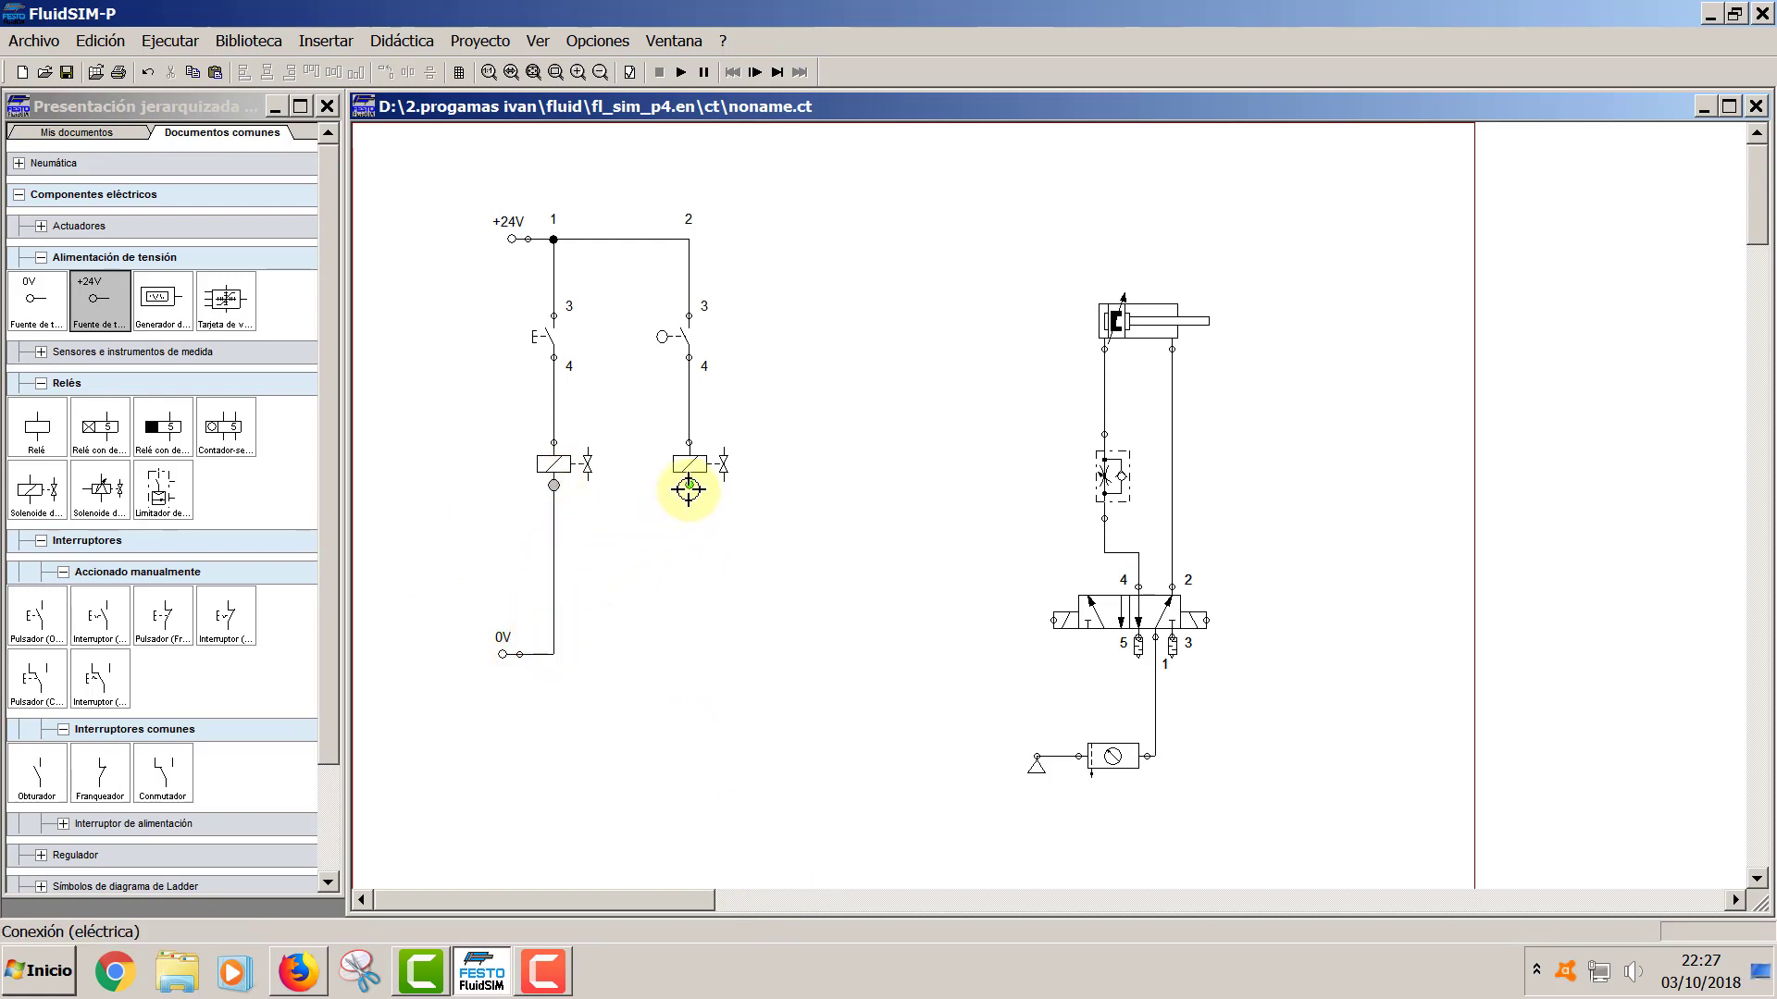
pyautogui.moveTo(555, 655); pyautogui.dragTo(553, 654)
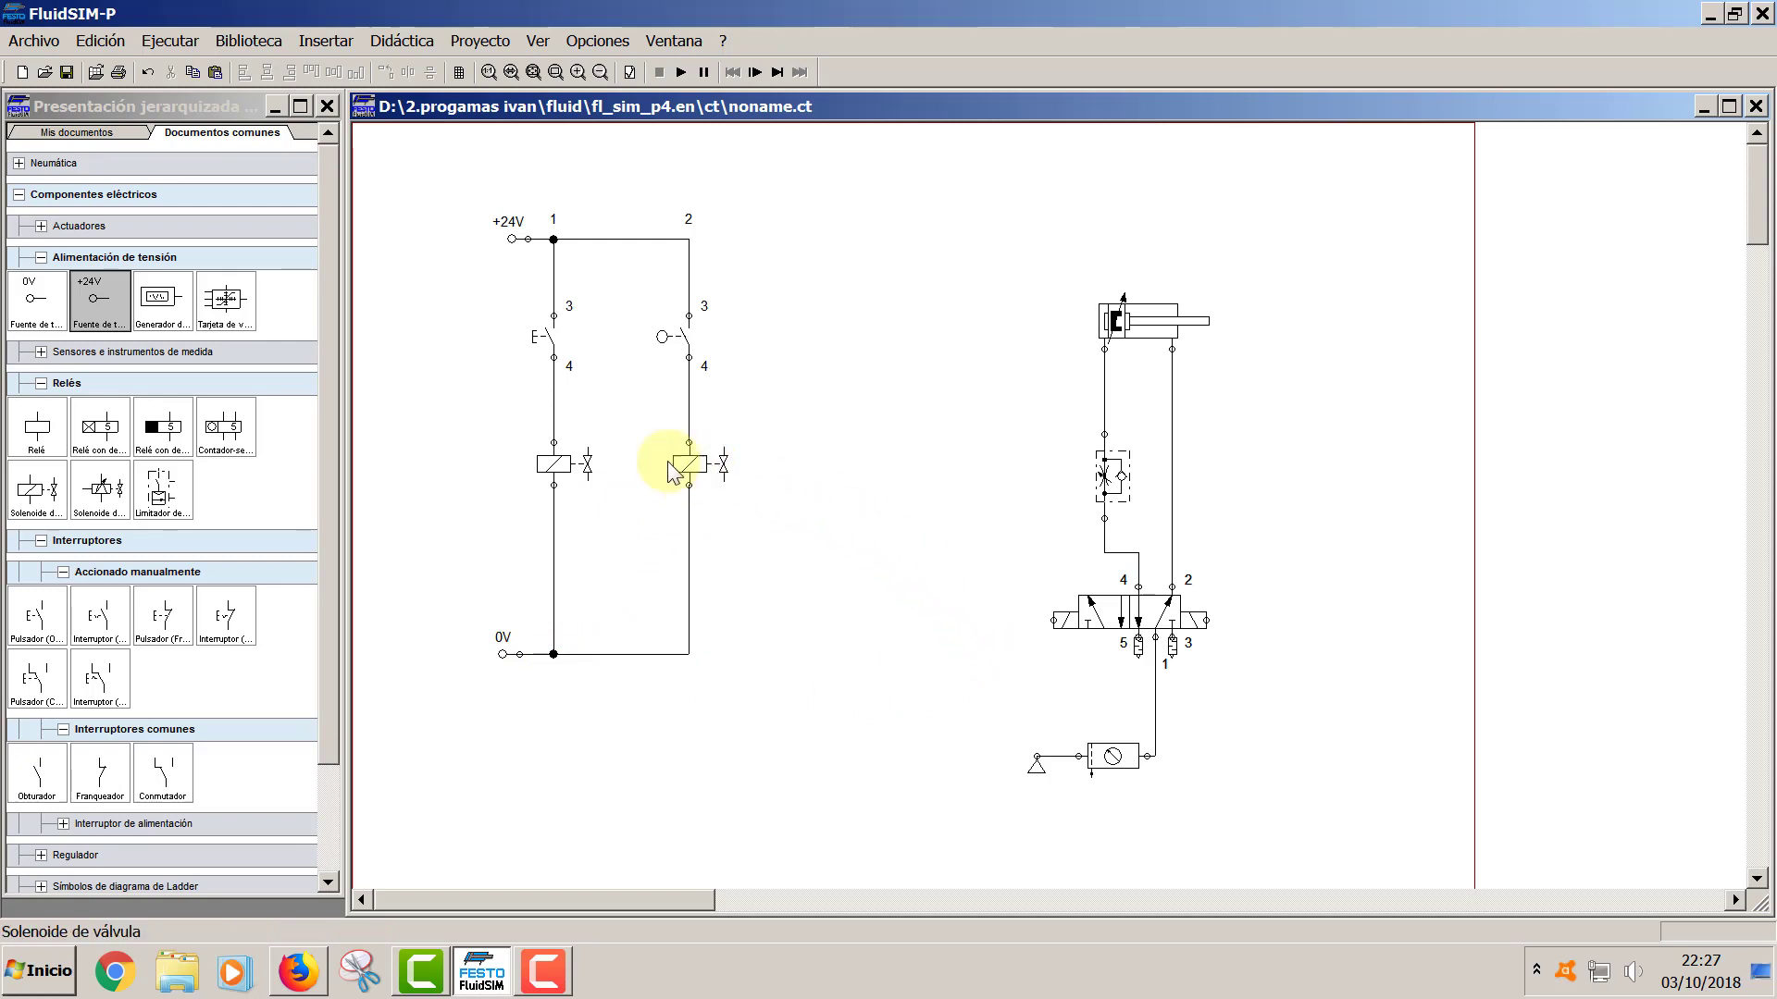
# - Label the pushbutton S1 and the roller limit switch F1
pyautogui.doubleClick(546, 341)
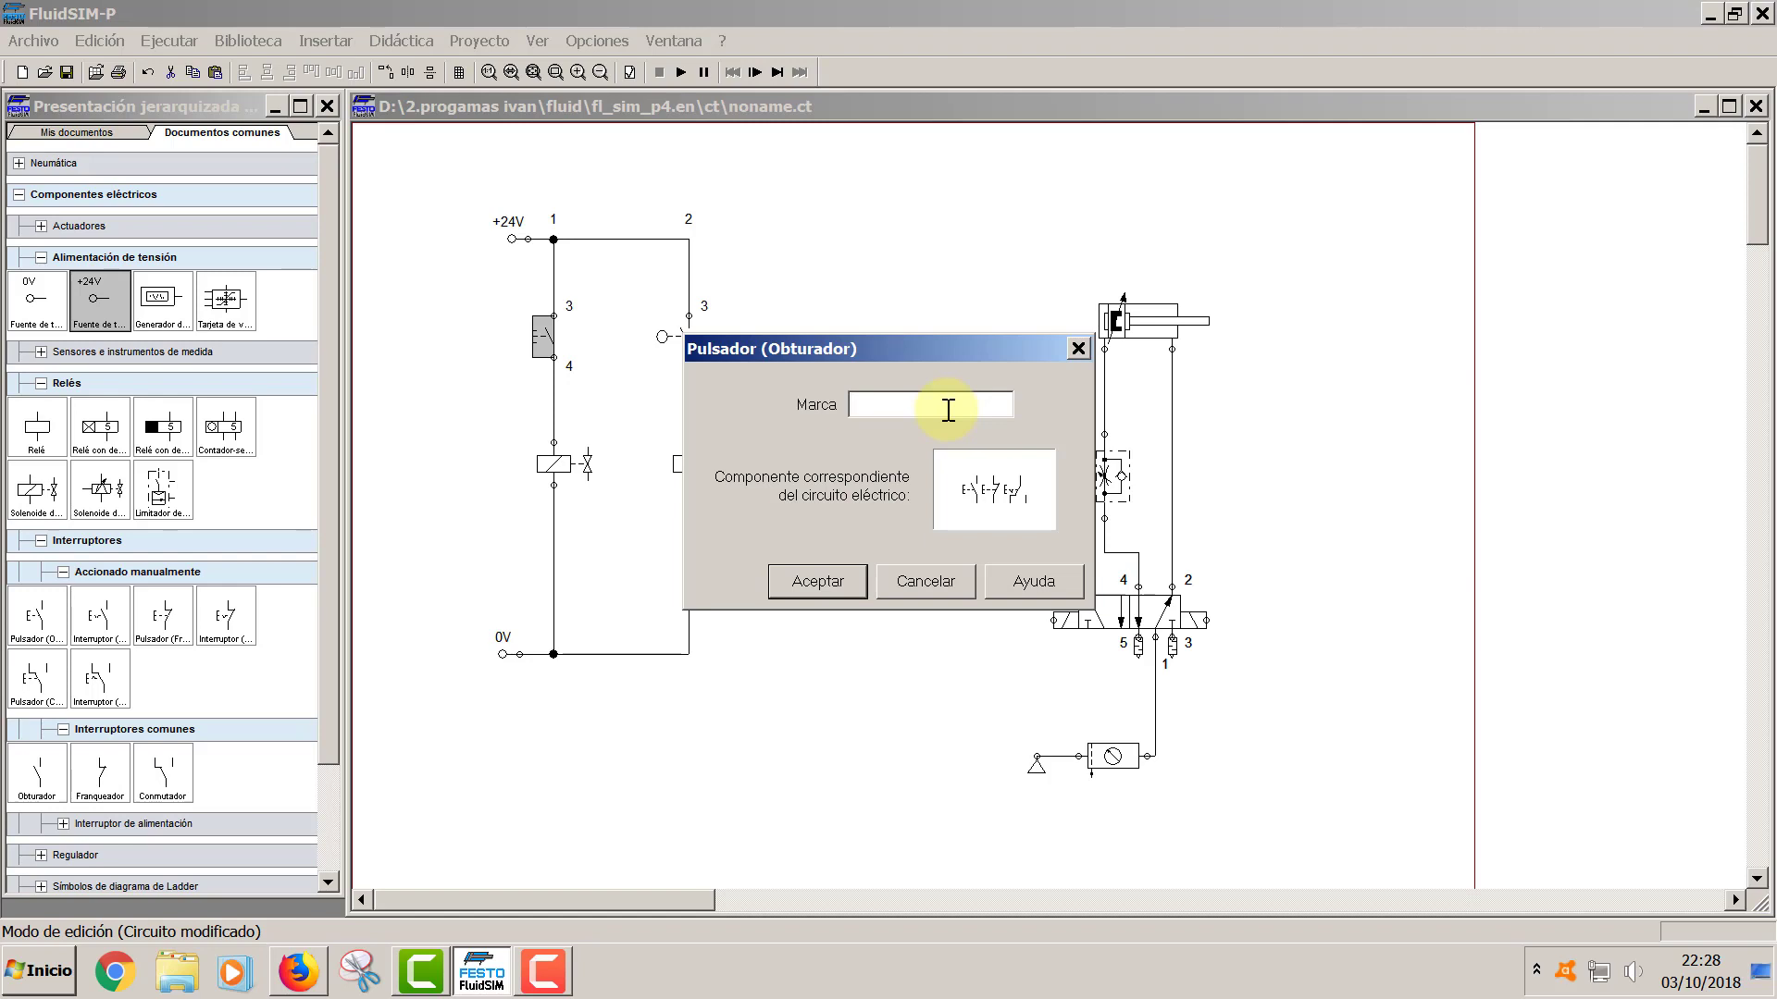
pyautogui.click(828, 585)
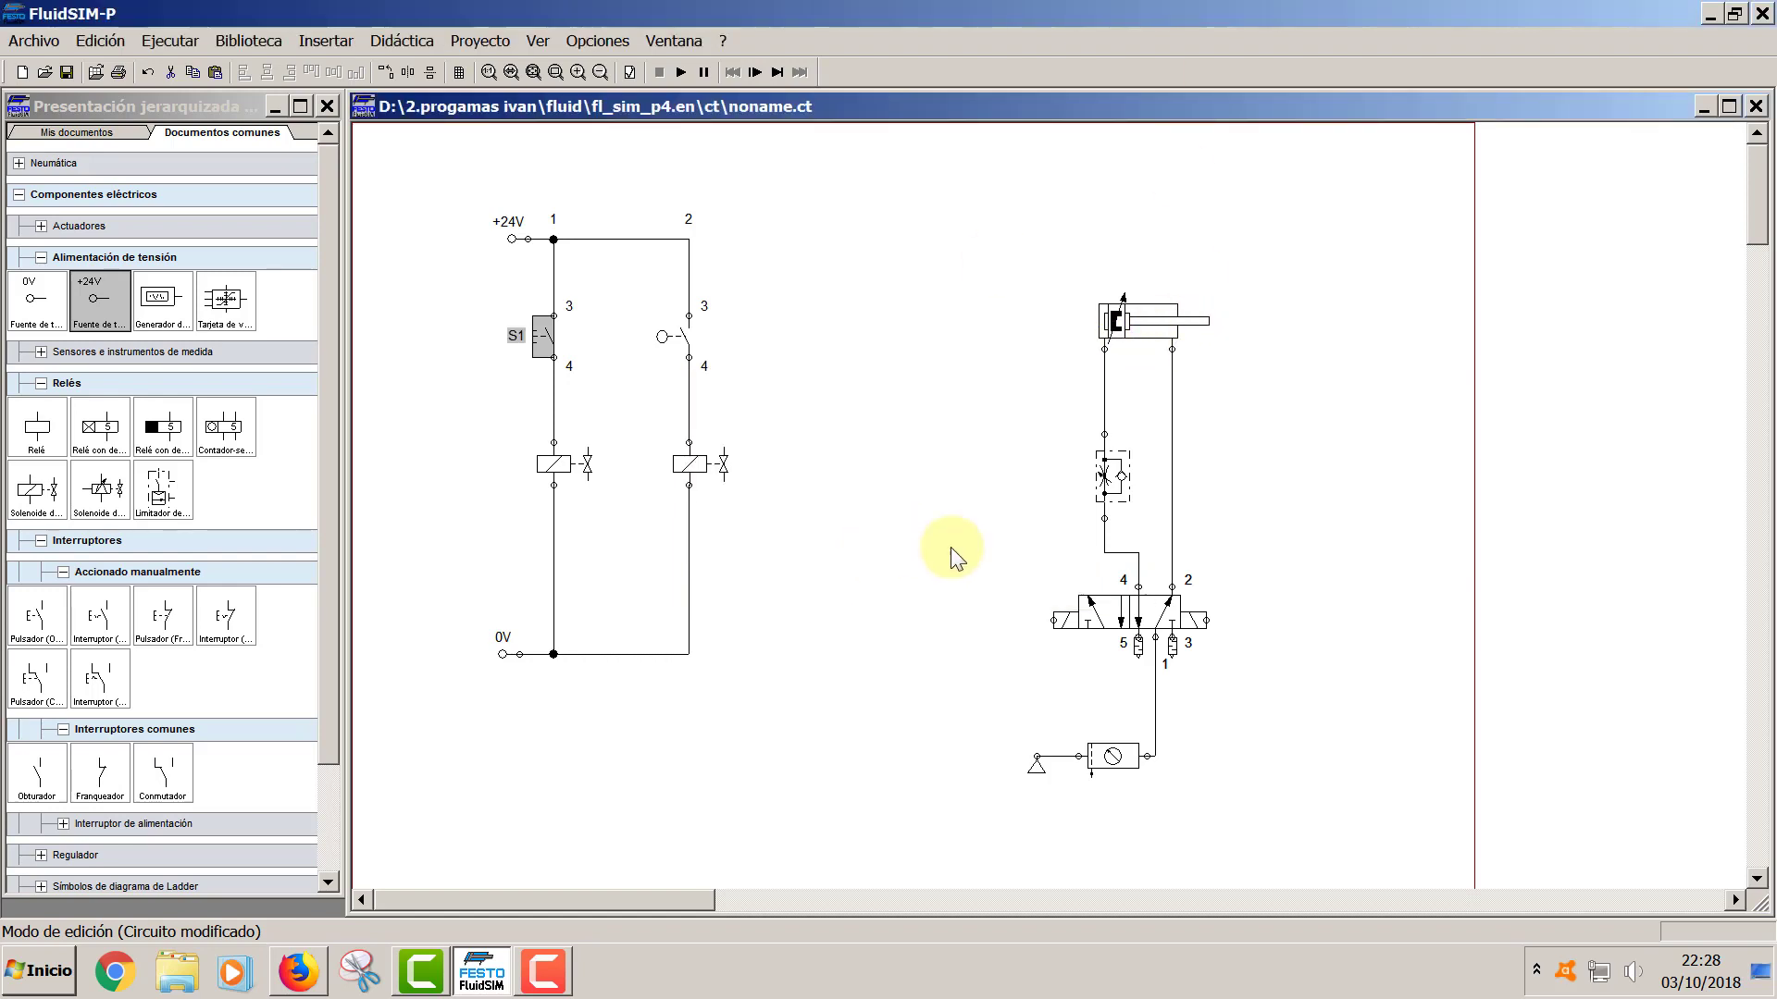
pyautogui.click(674, 356)
pyautogui.doubleClick(679, 337)
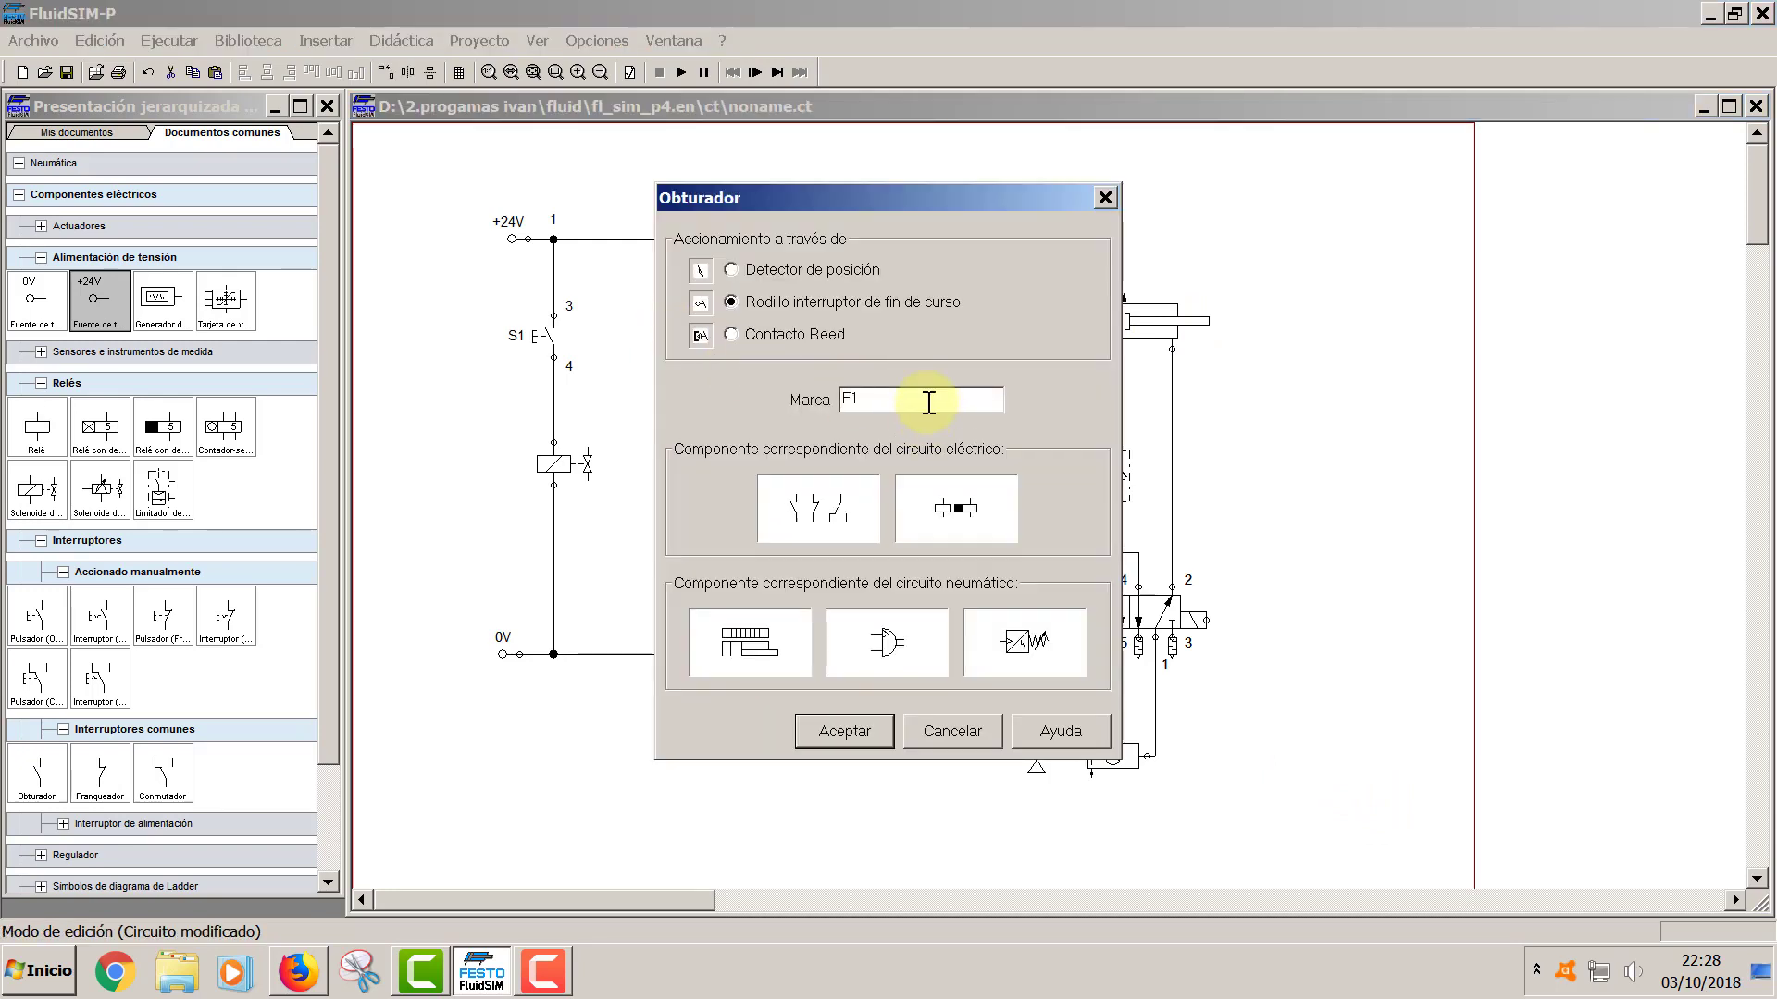
pyautogui.press('Return')
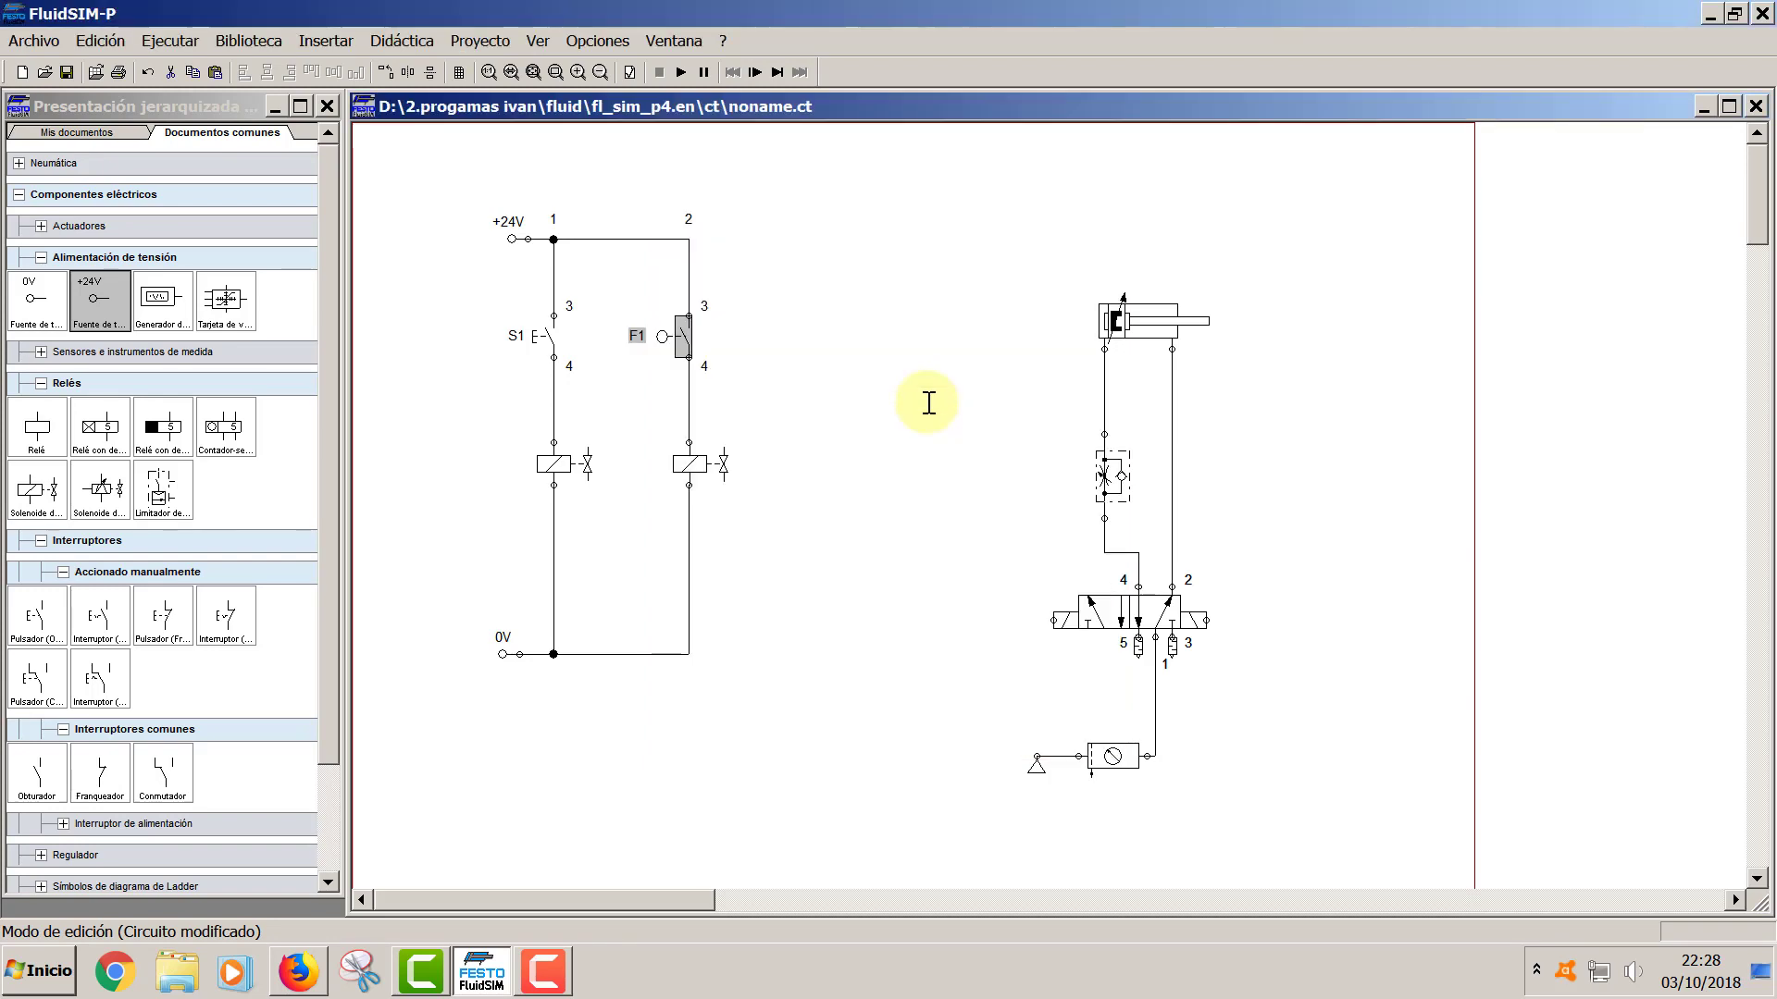
# - Label the valve solenoid below S1 as Y1 and the one below F1 as Y2
pyautogui.doubleClick(562, 464)
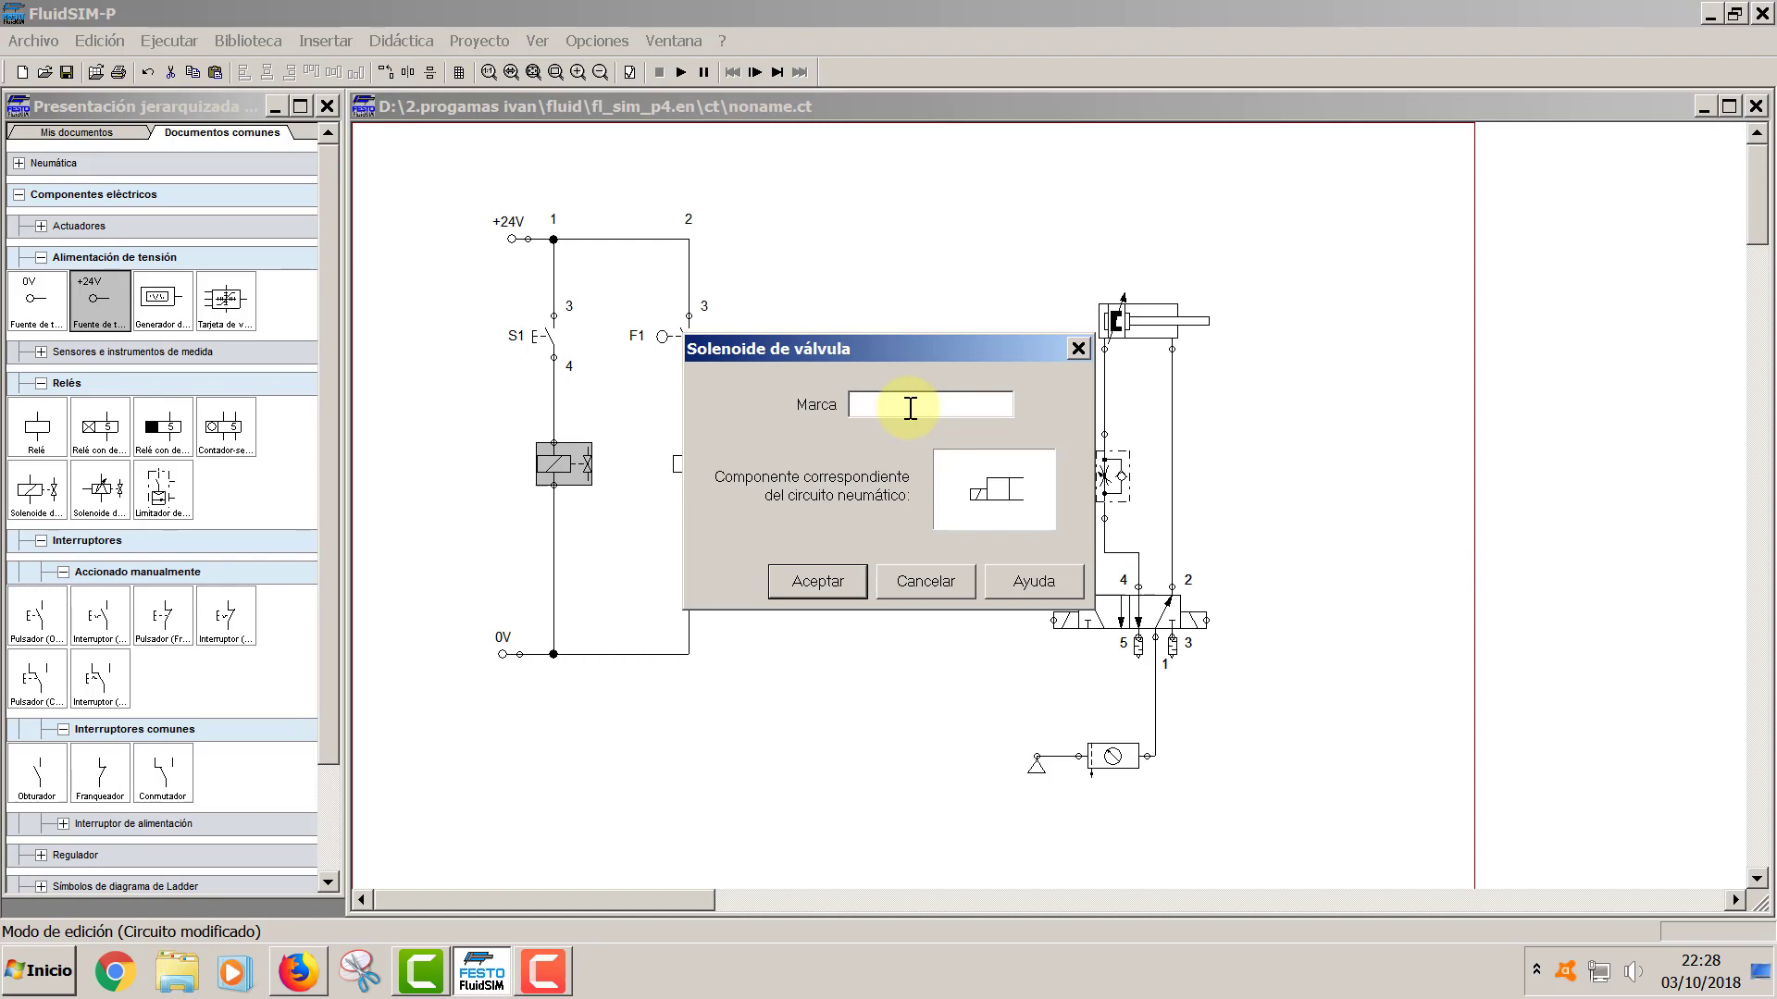
pyautogui.press('Return')
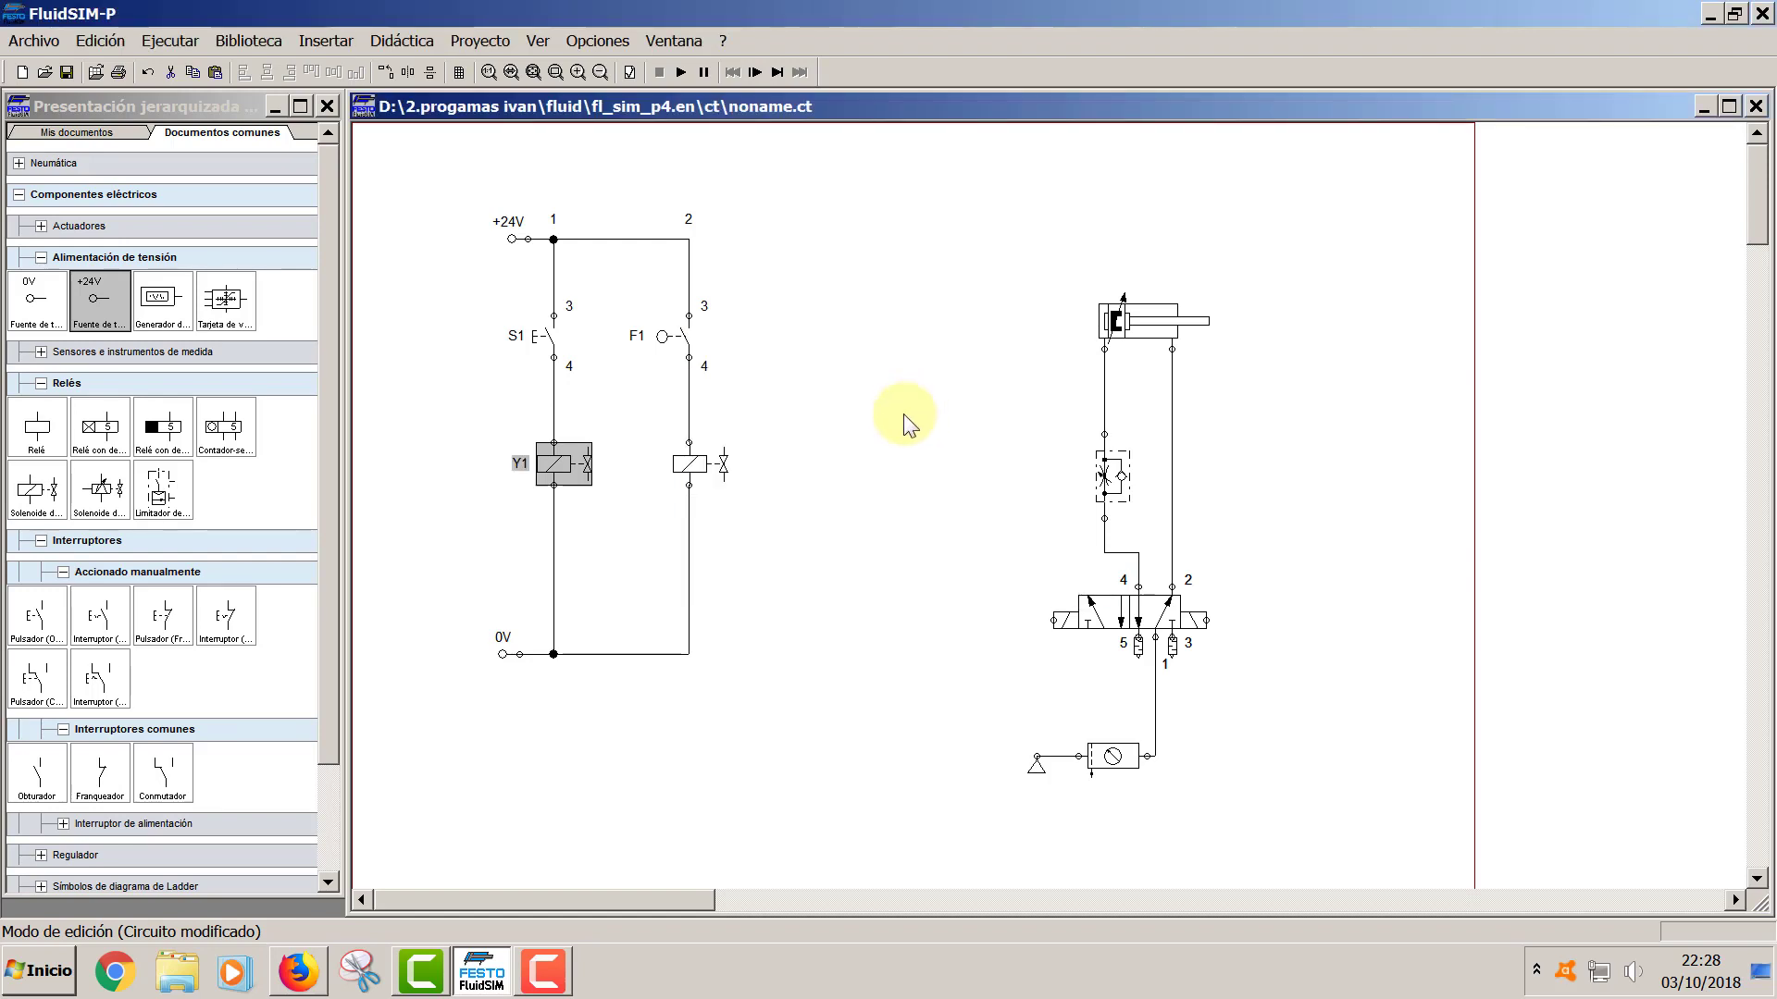
pyautogui.doubleClick(699, 470)
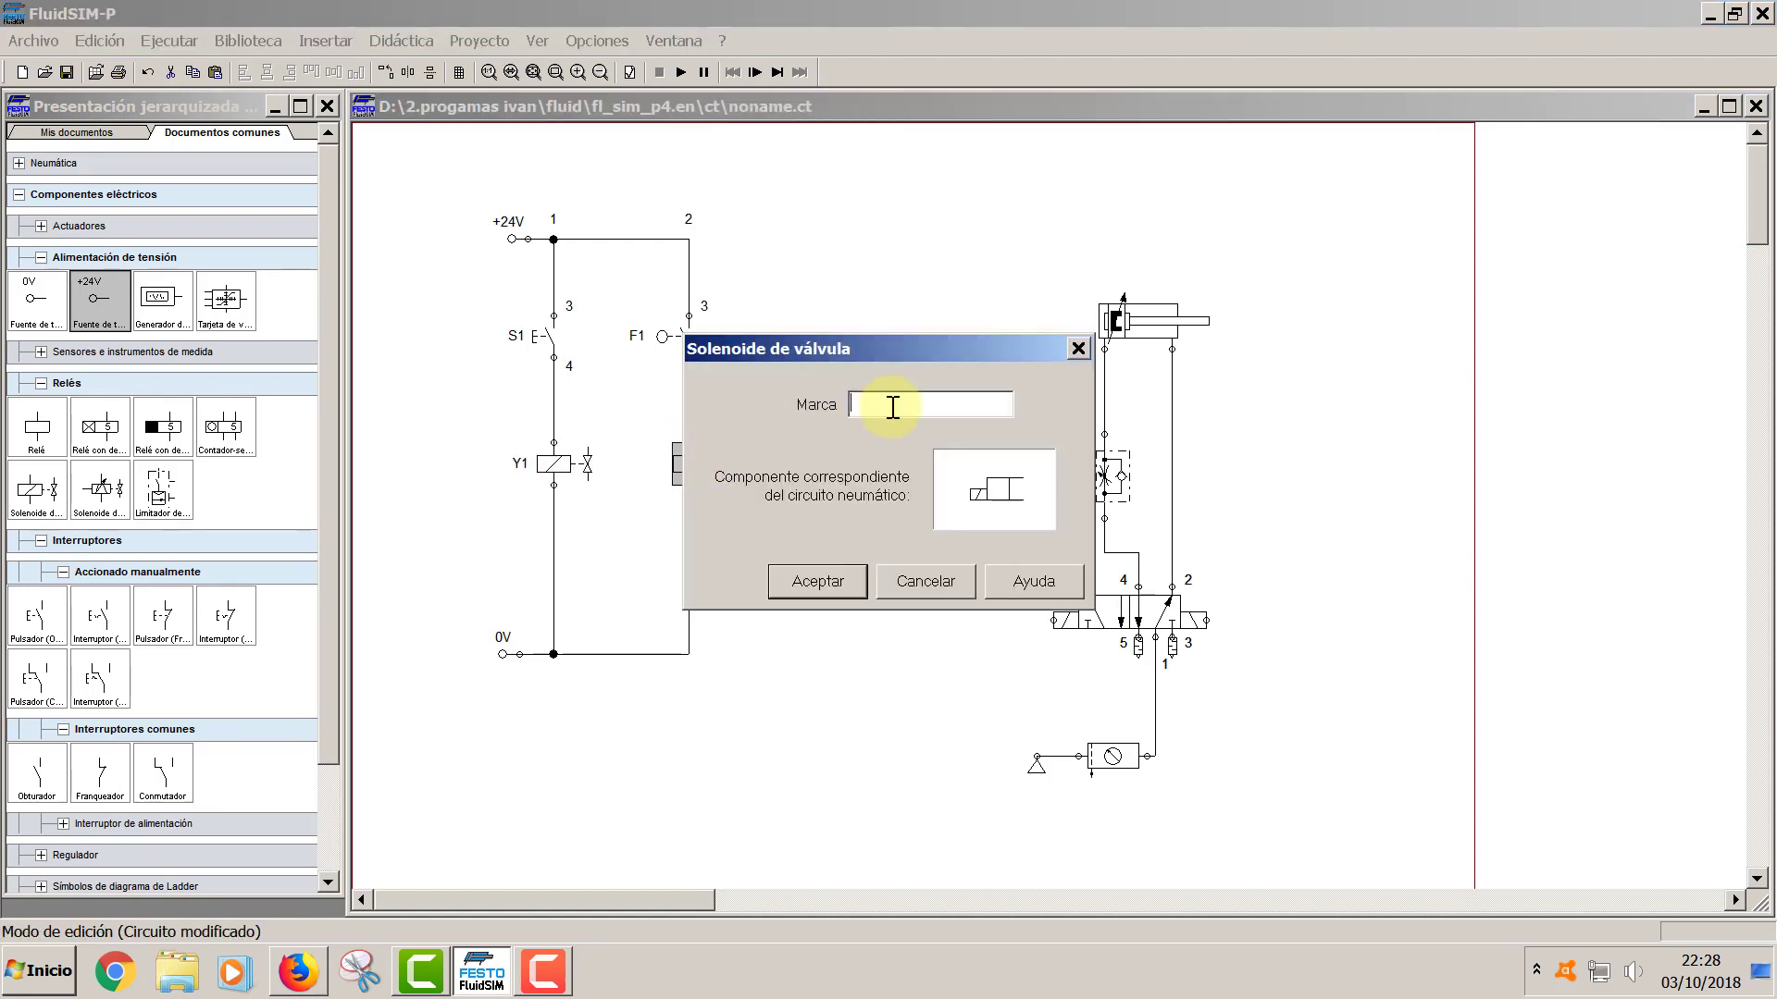
pyautogui.press('Return')
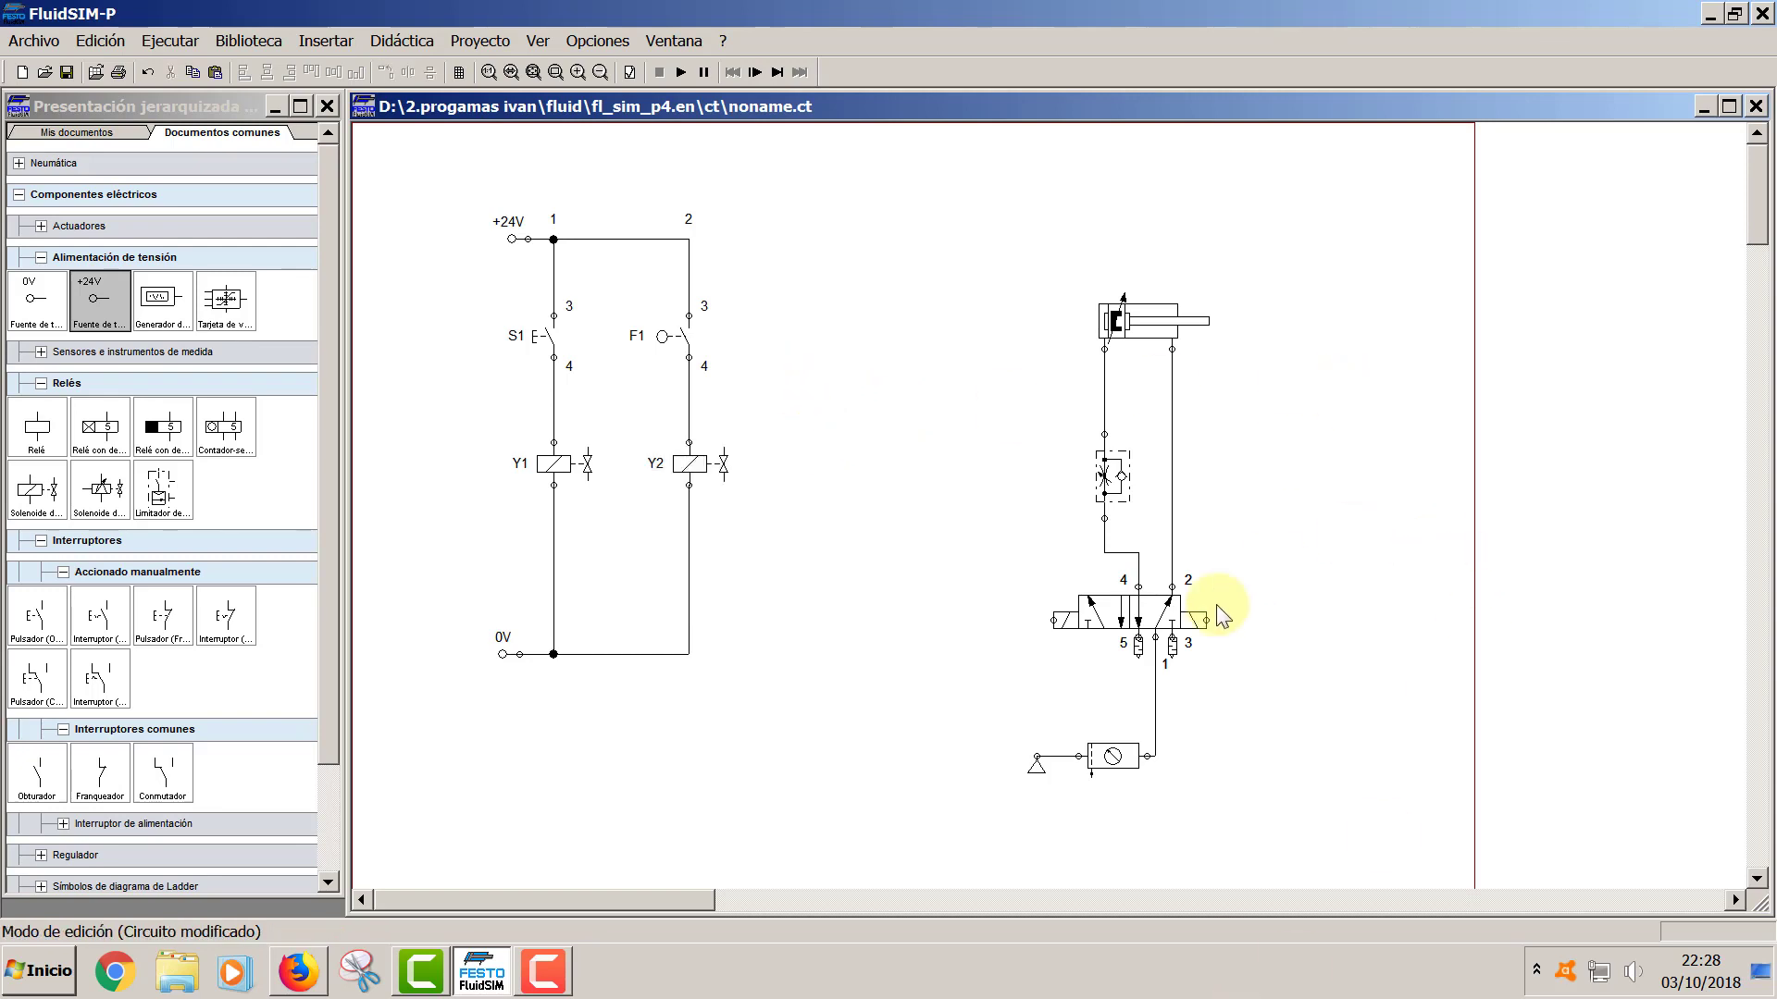
# - Label the directional valve's left solenoid connection Y1 and its right solenoid connection Y2
pyautogui.doubleClick(1055, 619)
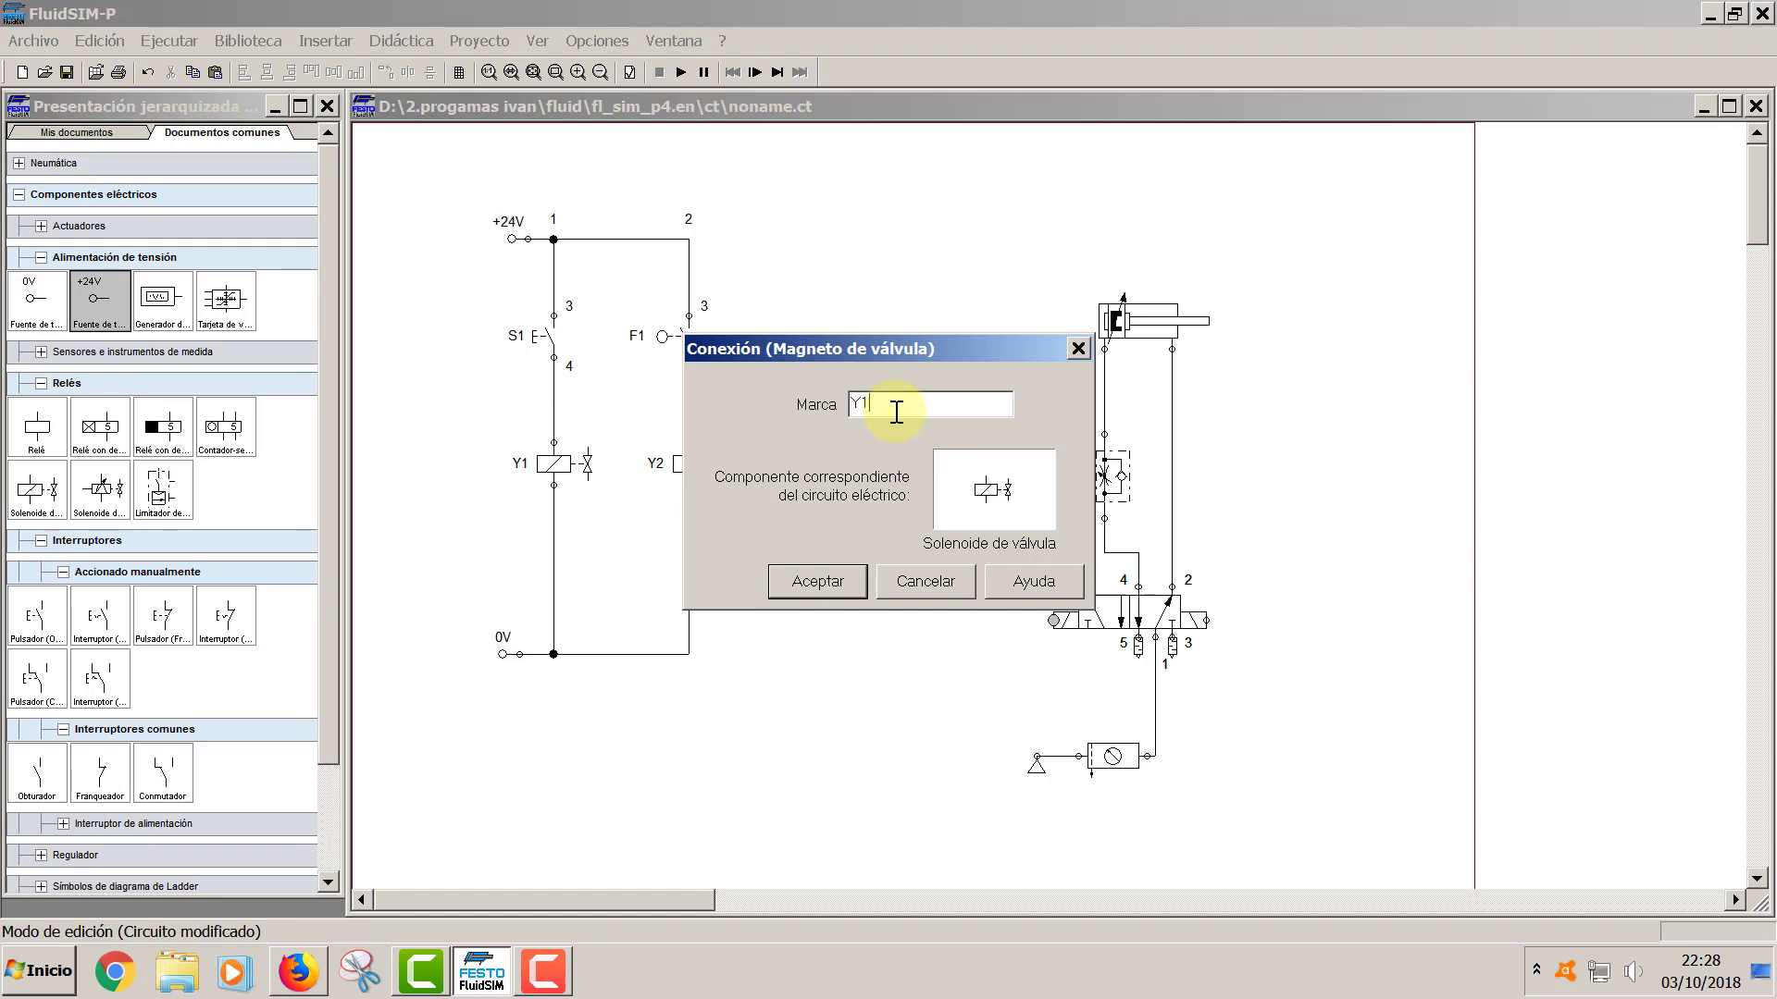
pyautogui.press('Return')
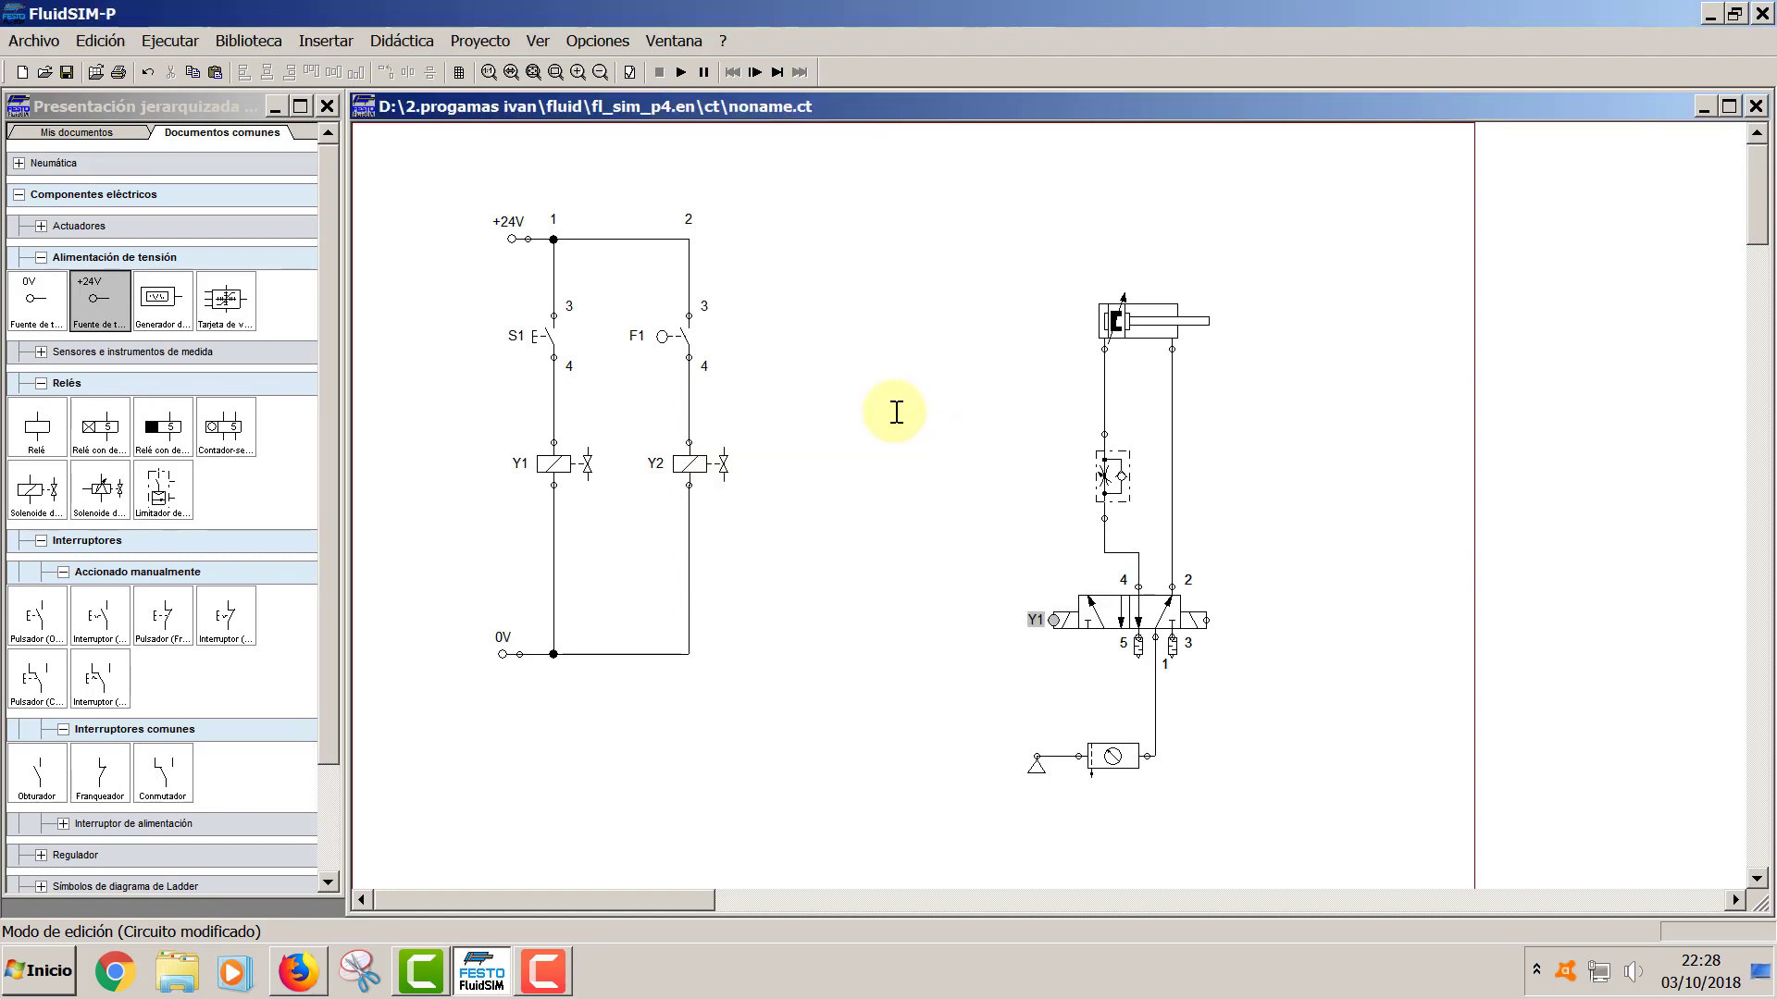
pyautogui.doubleClick(1210, 625)
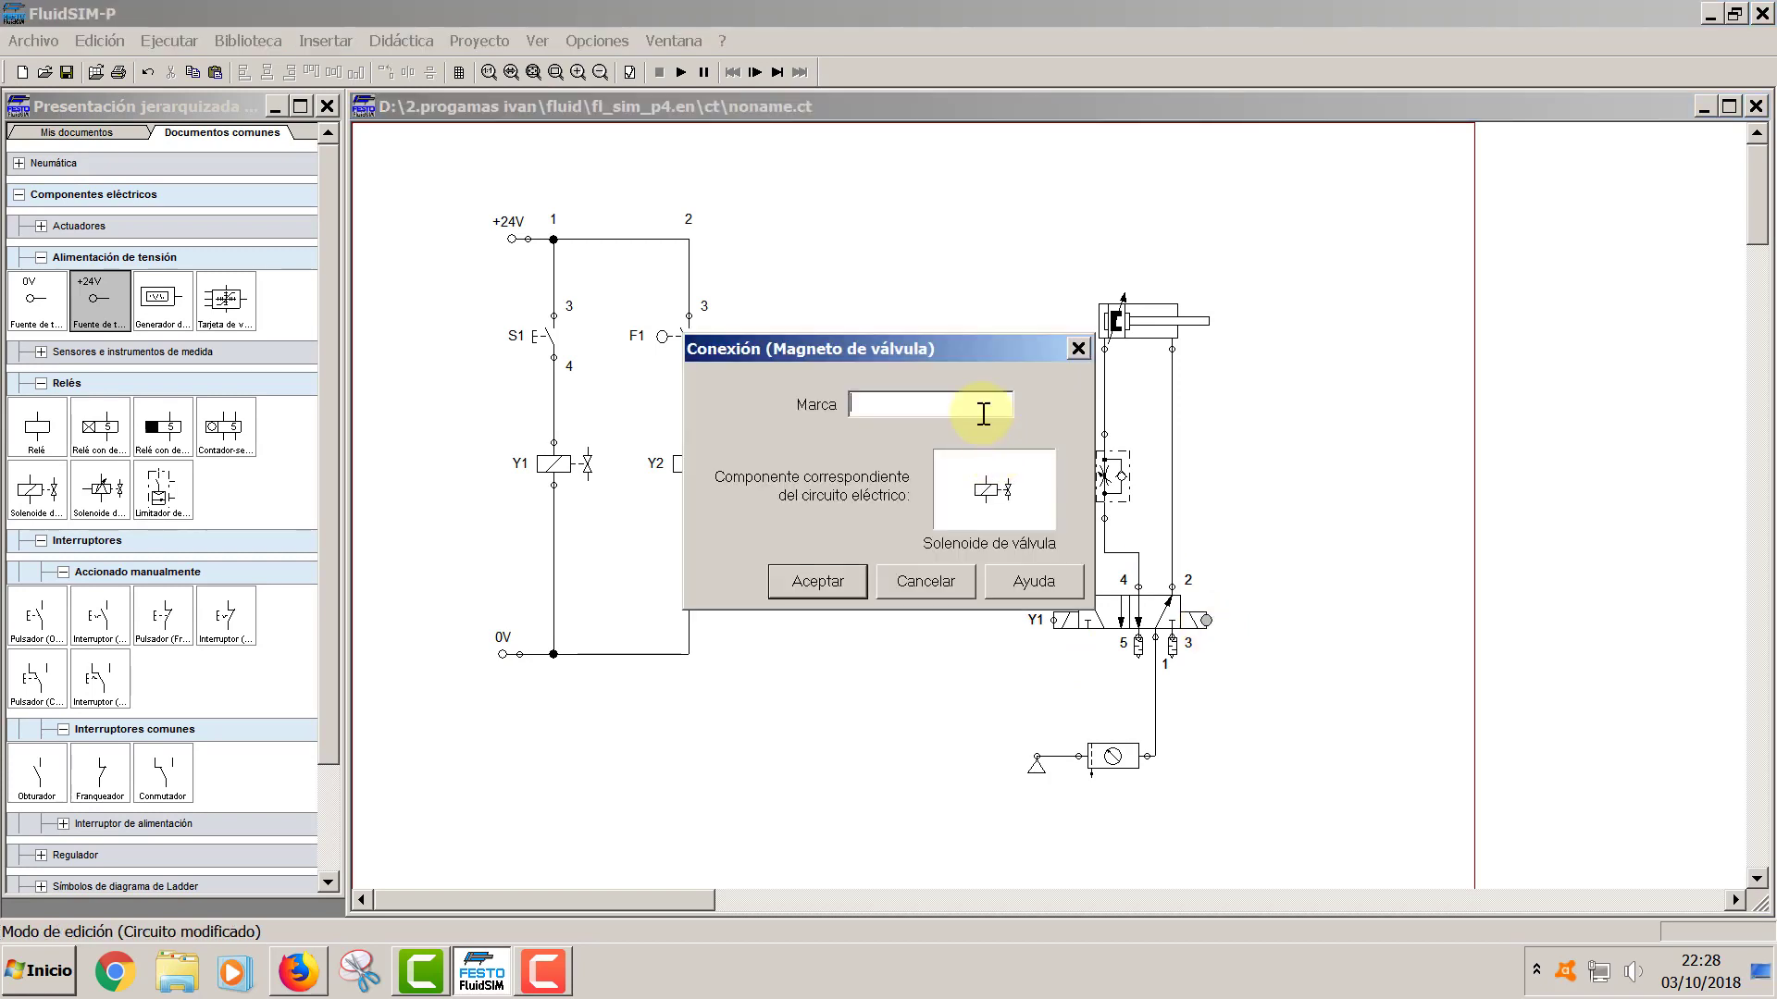
pyautogui.write('Y2')
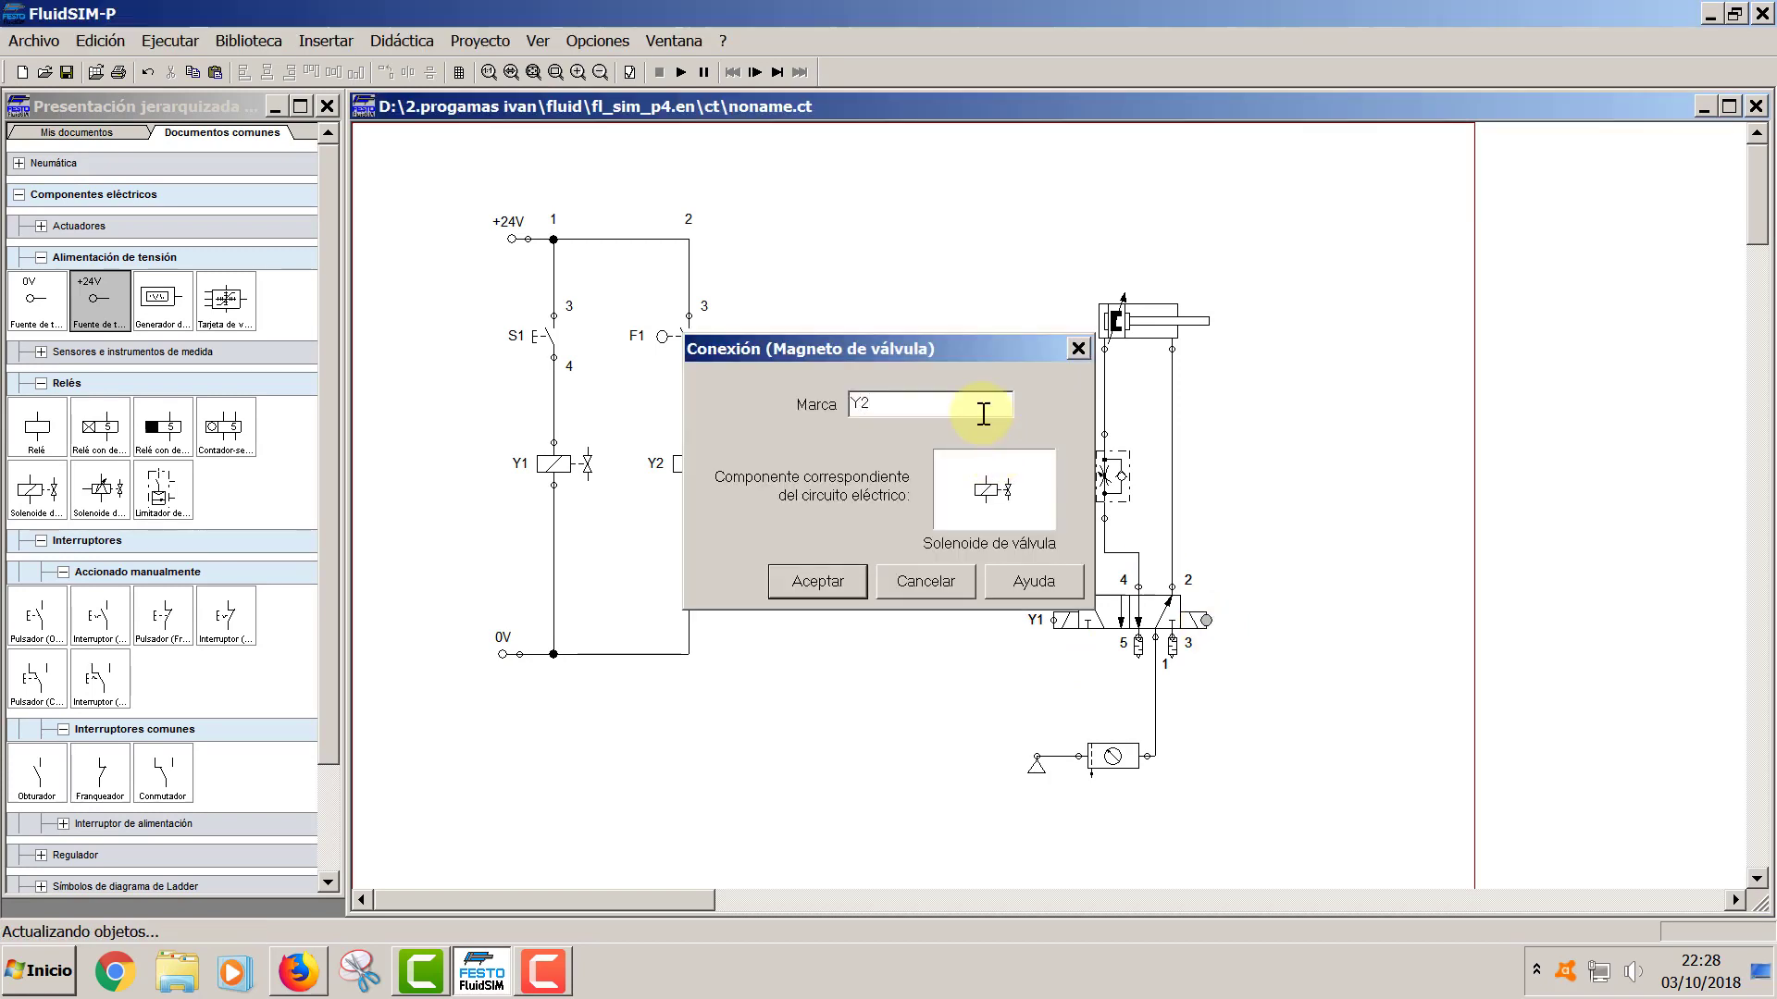
pyautogui.press('Return')
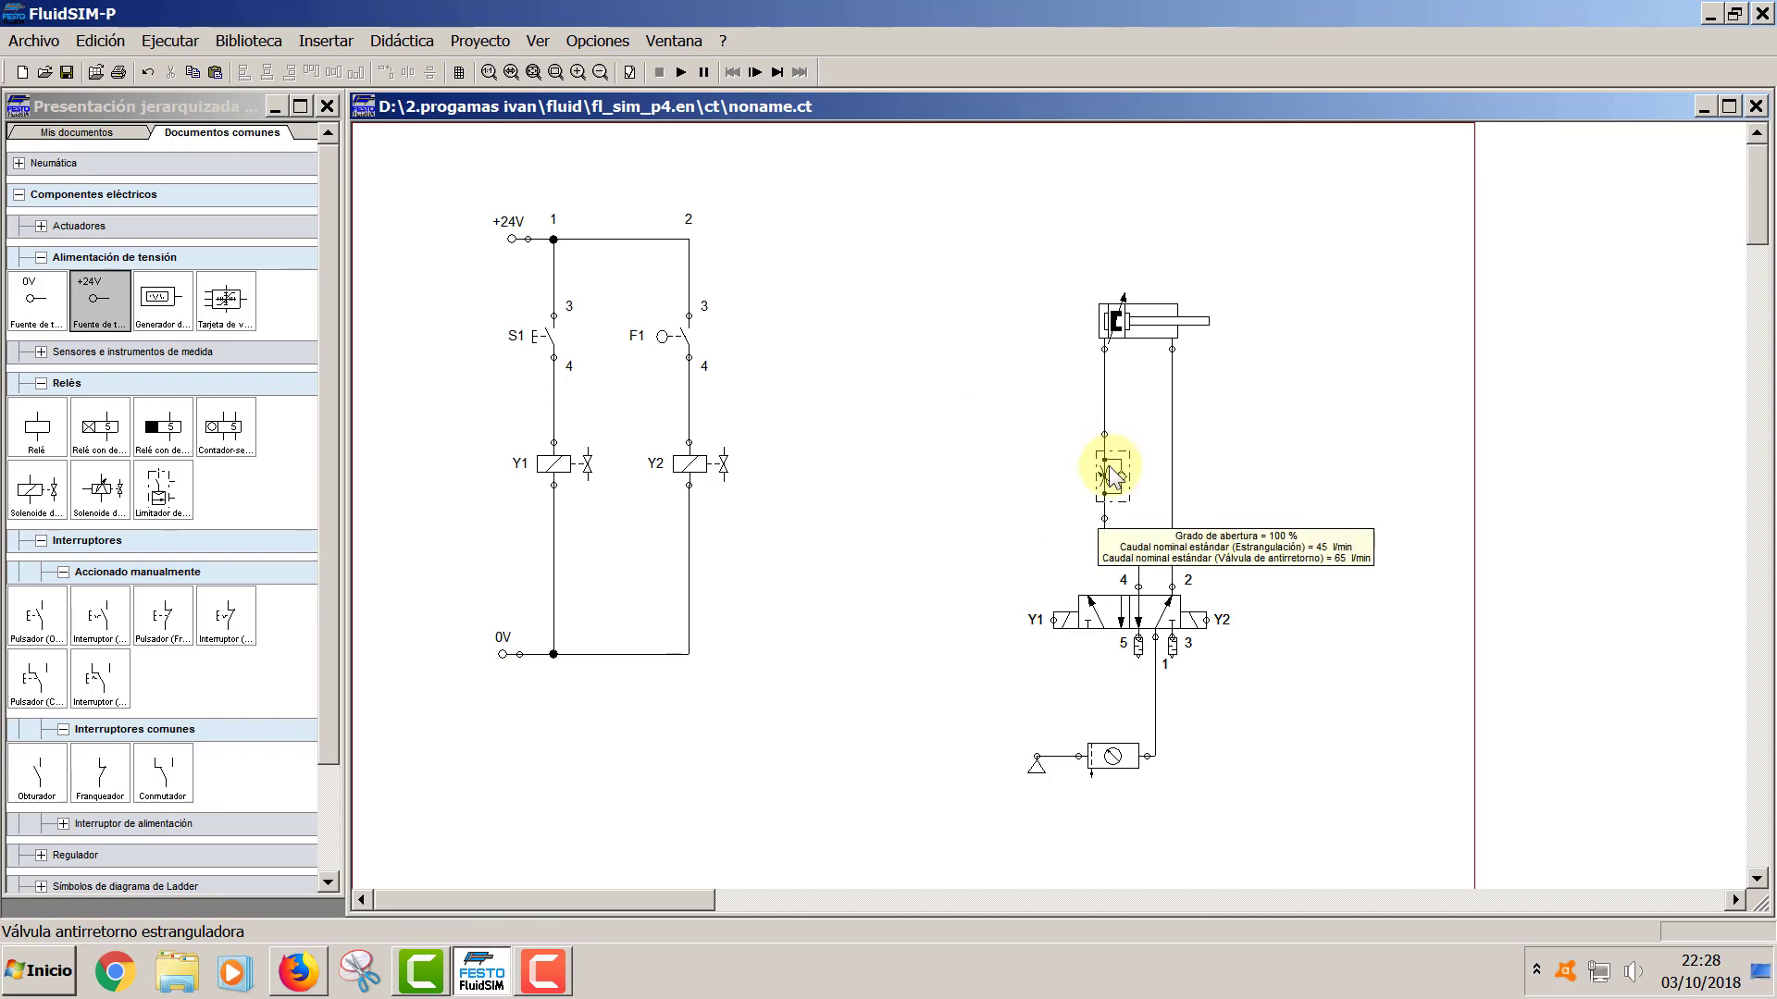
# - Set the one-way flow control valve's opening degree to 50 % and show that value on the diagram
pyautogui.doubleClick(1114, 476)
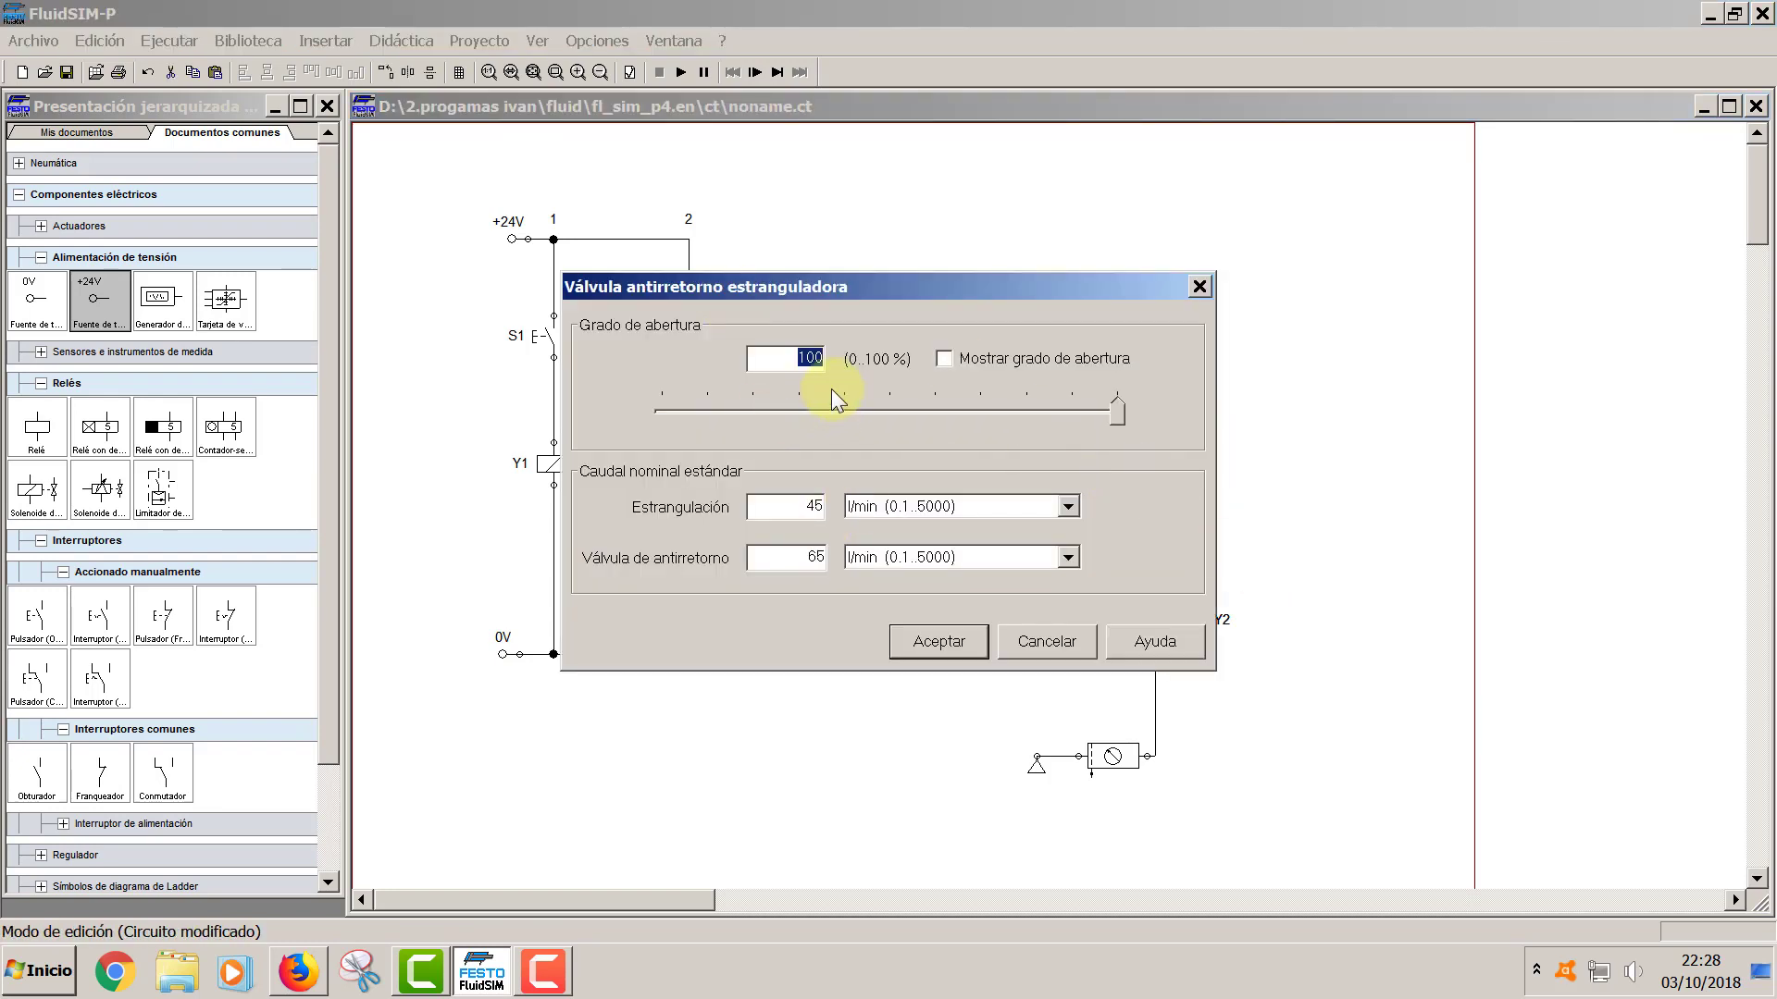
pyautogui.click(821, 361)
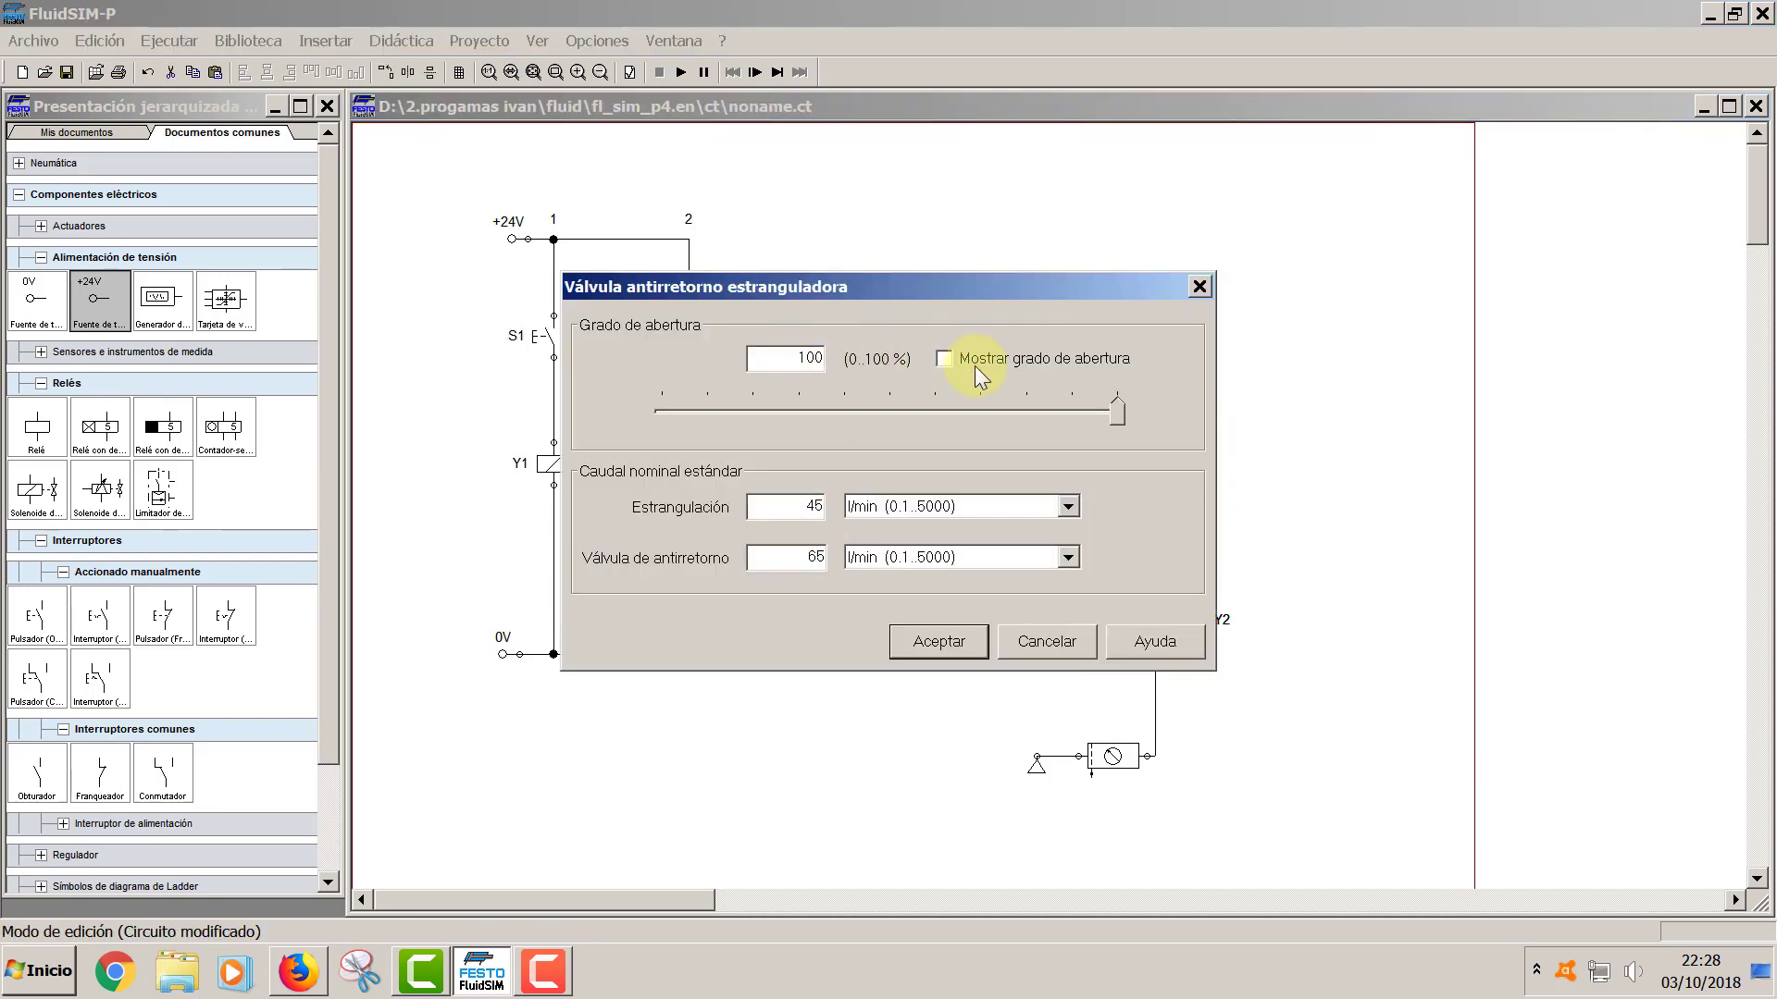
pyautogui.click(943, 358)
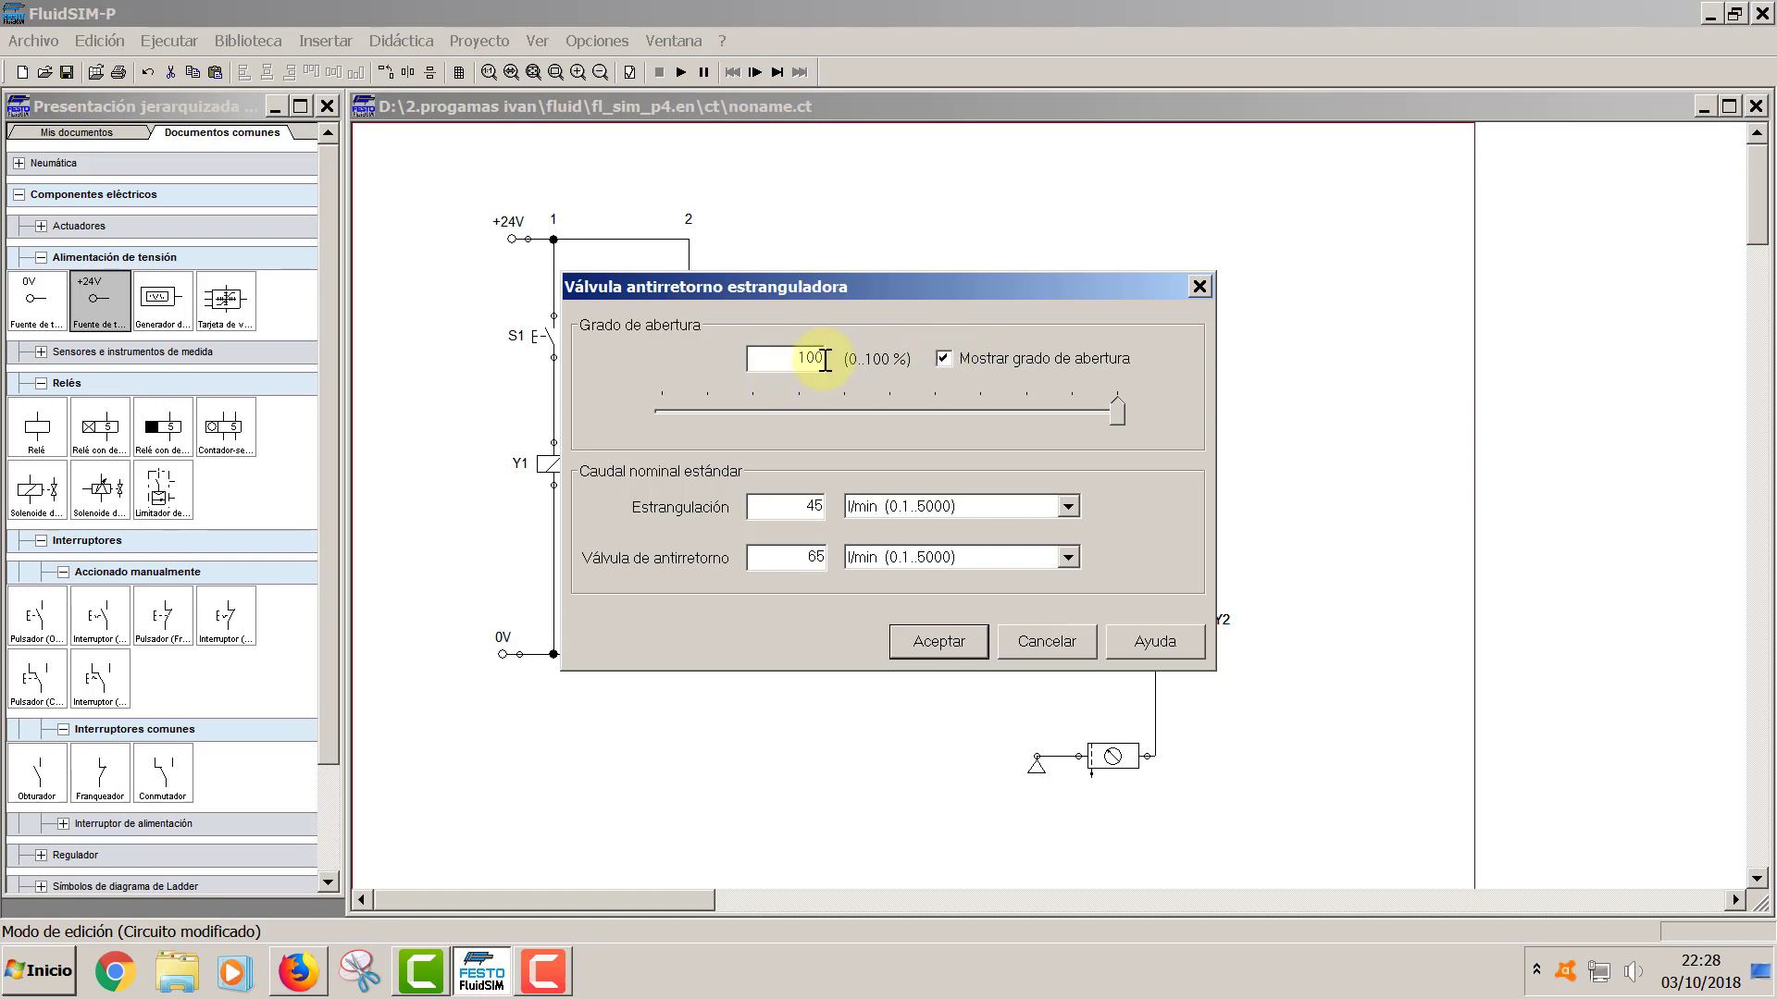
pyautogui.press('BackSpace')
pyautogui.press('BackSpace')
pyautogui.press('BackSpace')
pyautogui.write('50')
pyautogui.press('Return')
pyautogui.click(986, 601)
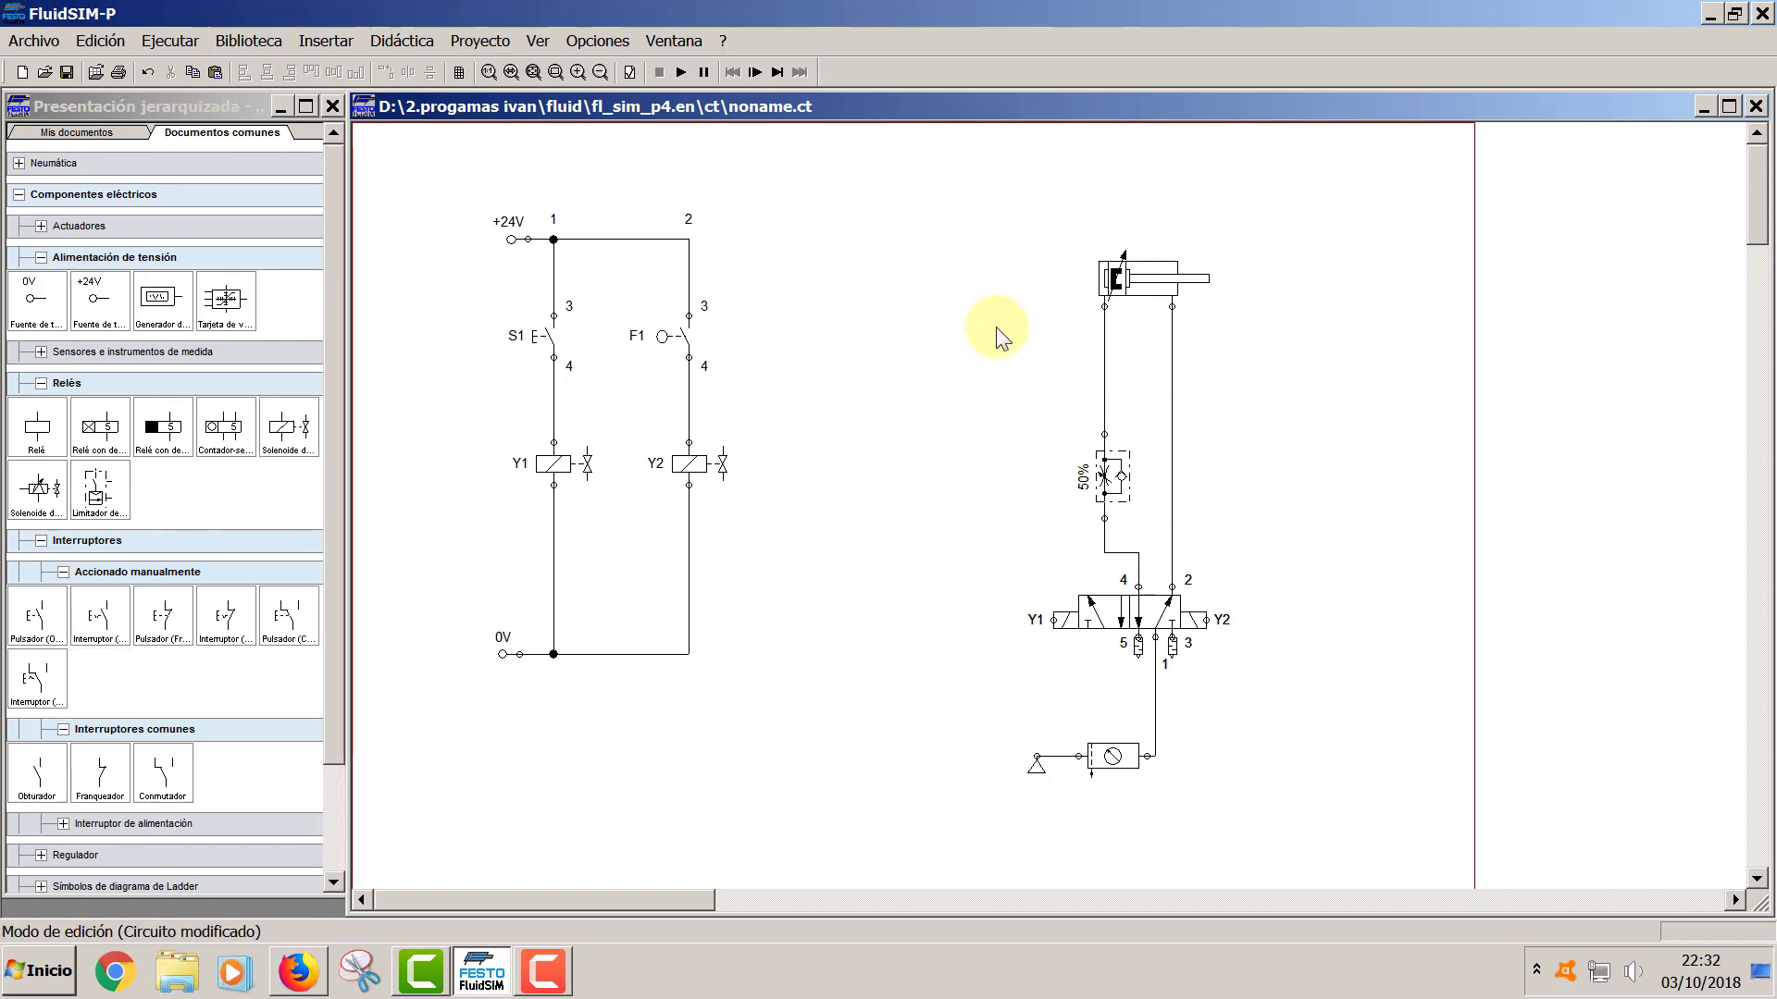
# - Give the cylinder an actuation label F1 starting at 100 mm, and place its distance rule just beyond the end of the retracted rod
pyautogui.doubleClick(1135, 276)
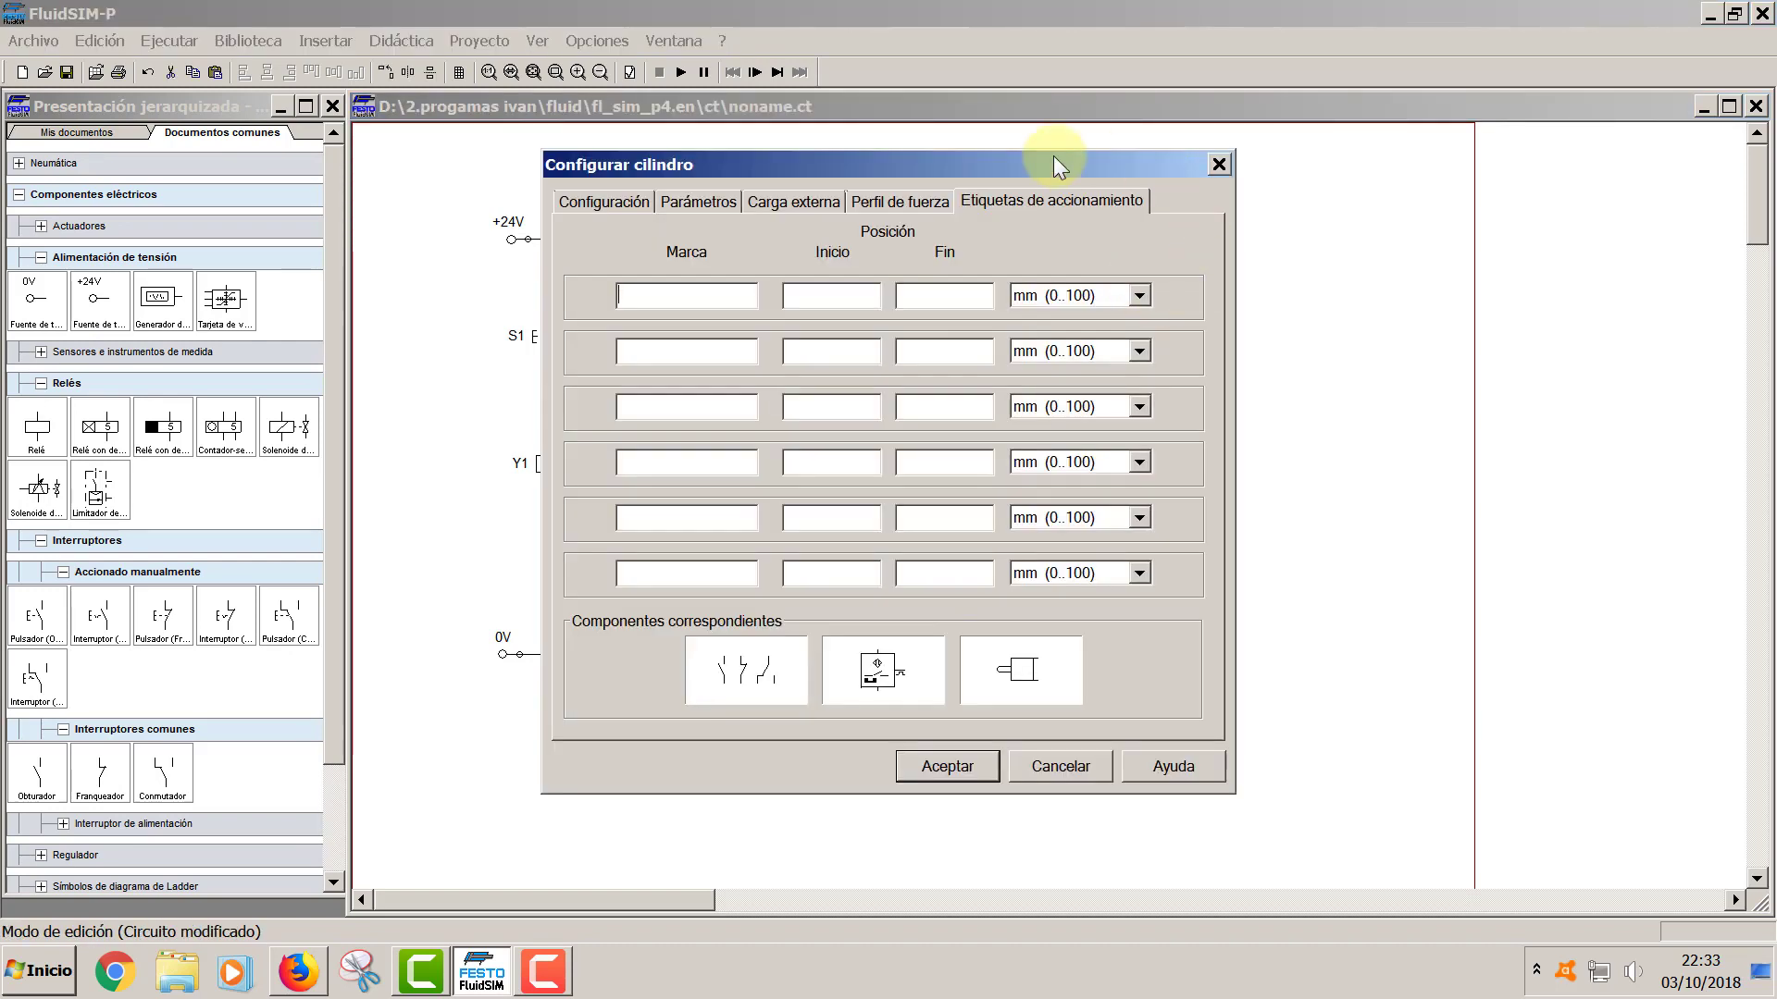
pyautogui.click(620, 202)
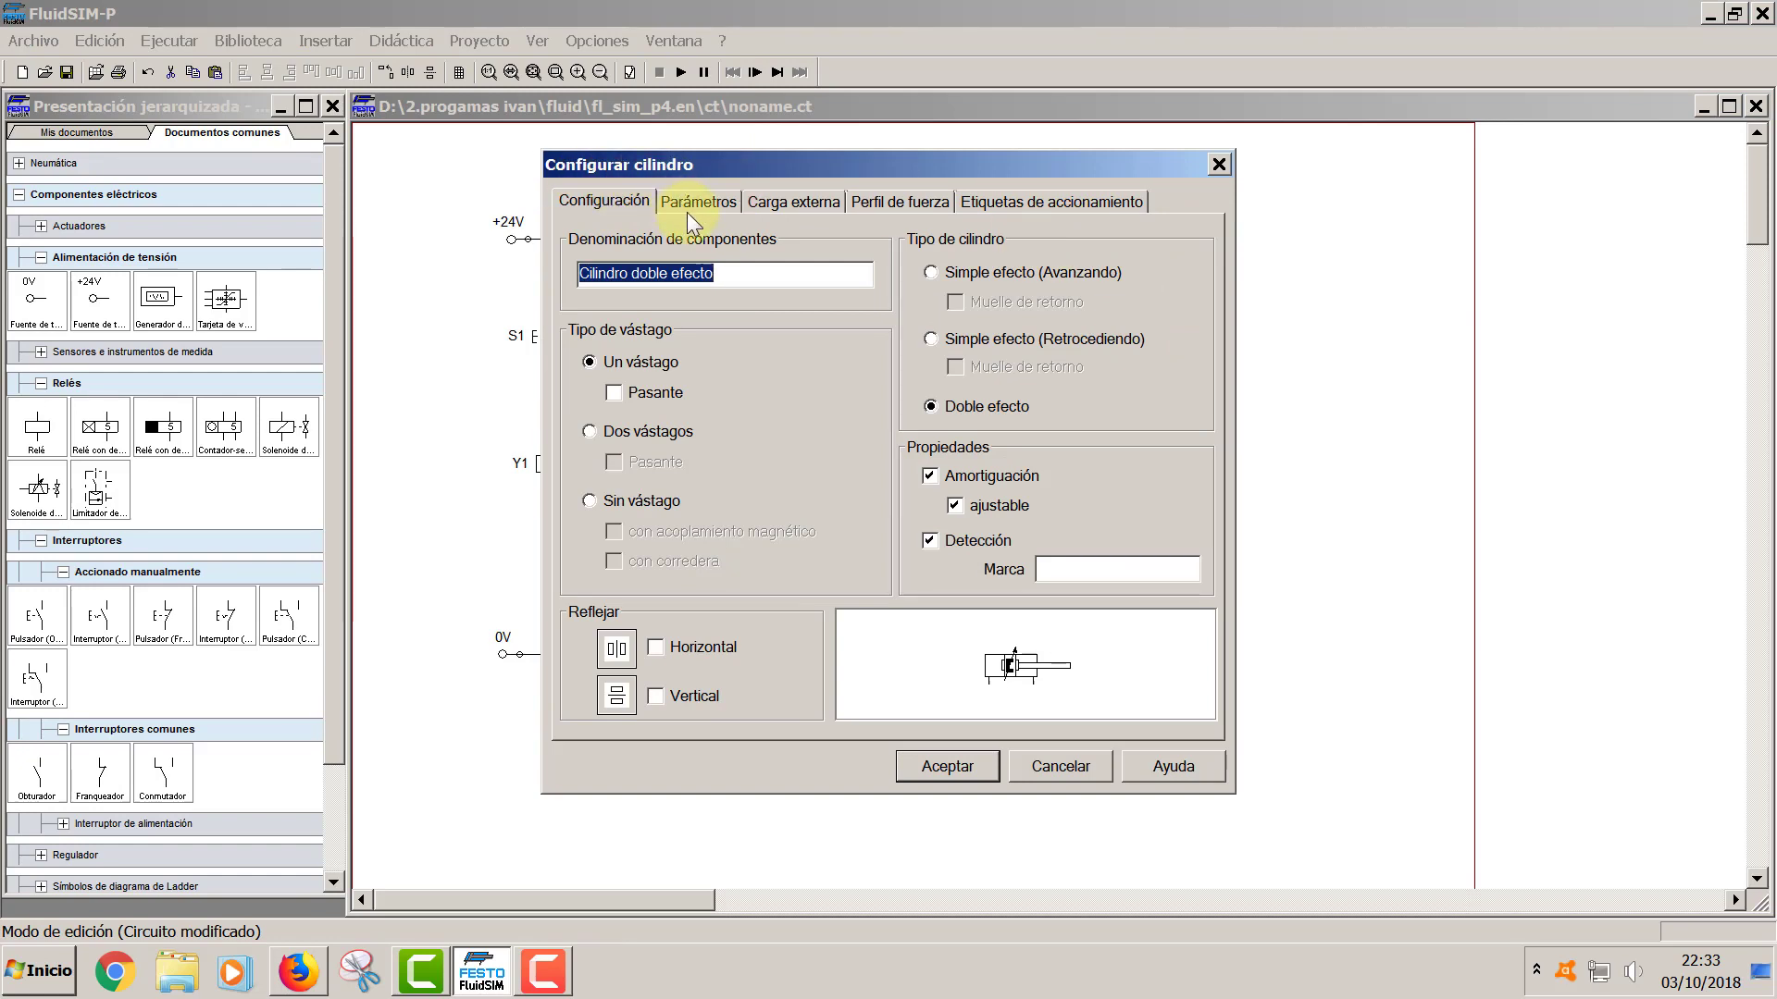
pyautogui.click(1040, 212)
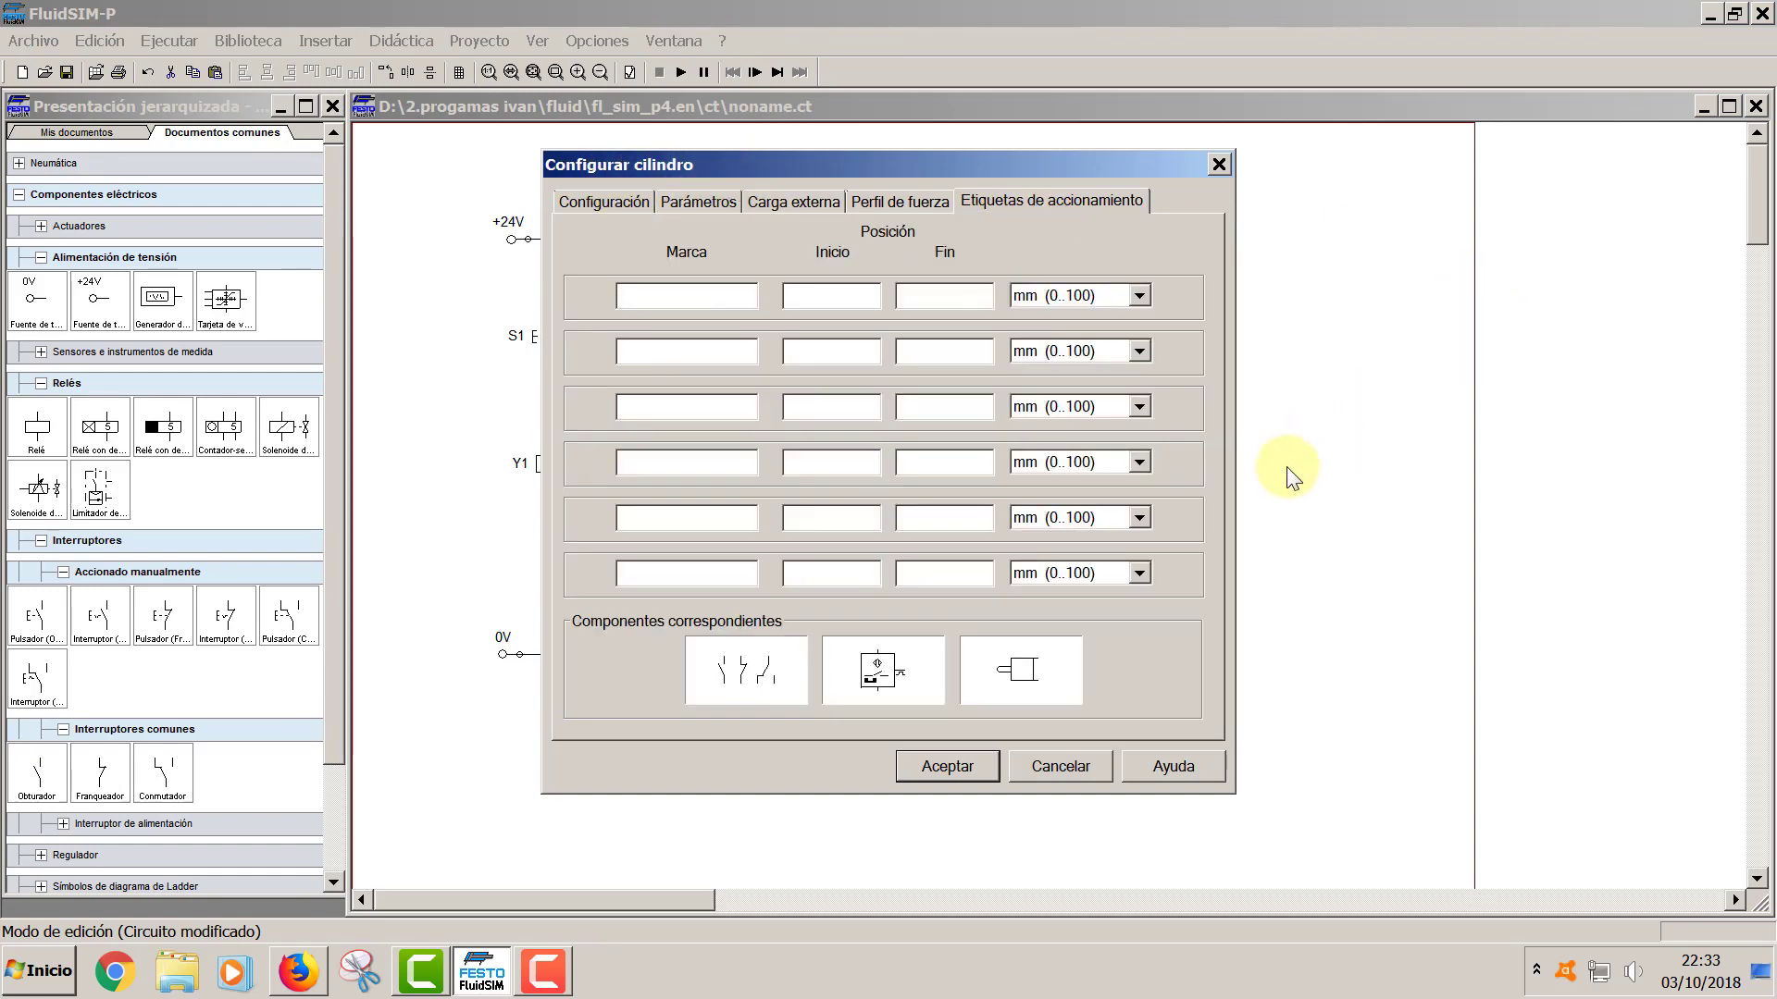
pyautogui.click(707, 302)
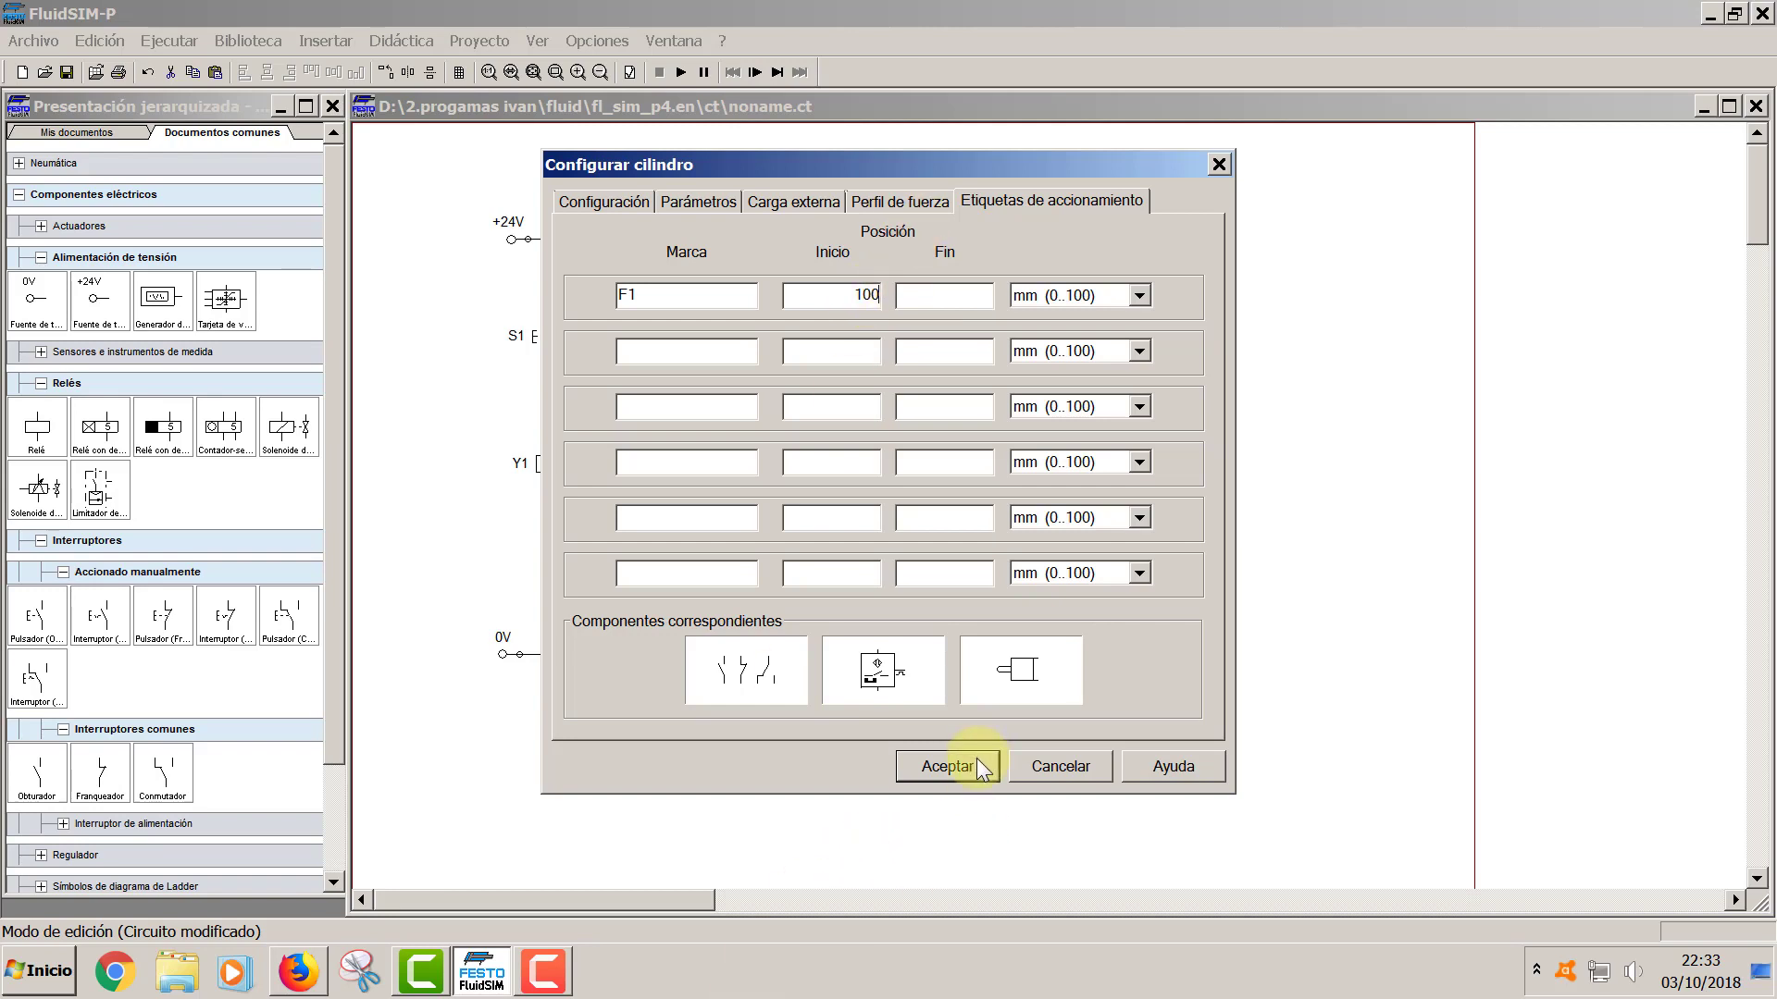
pyautogui.click(946, 766)
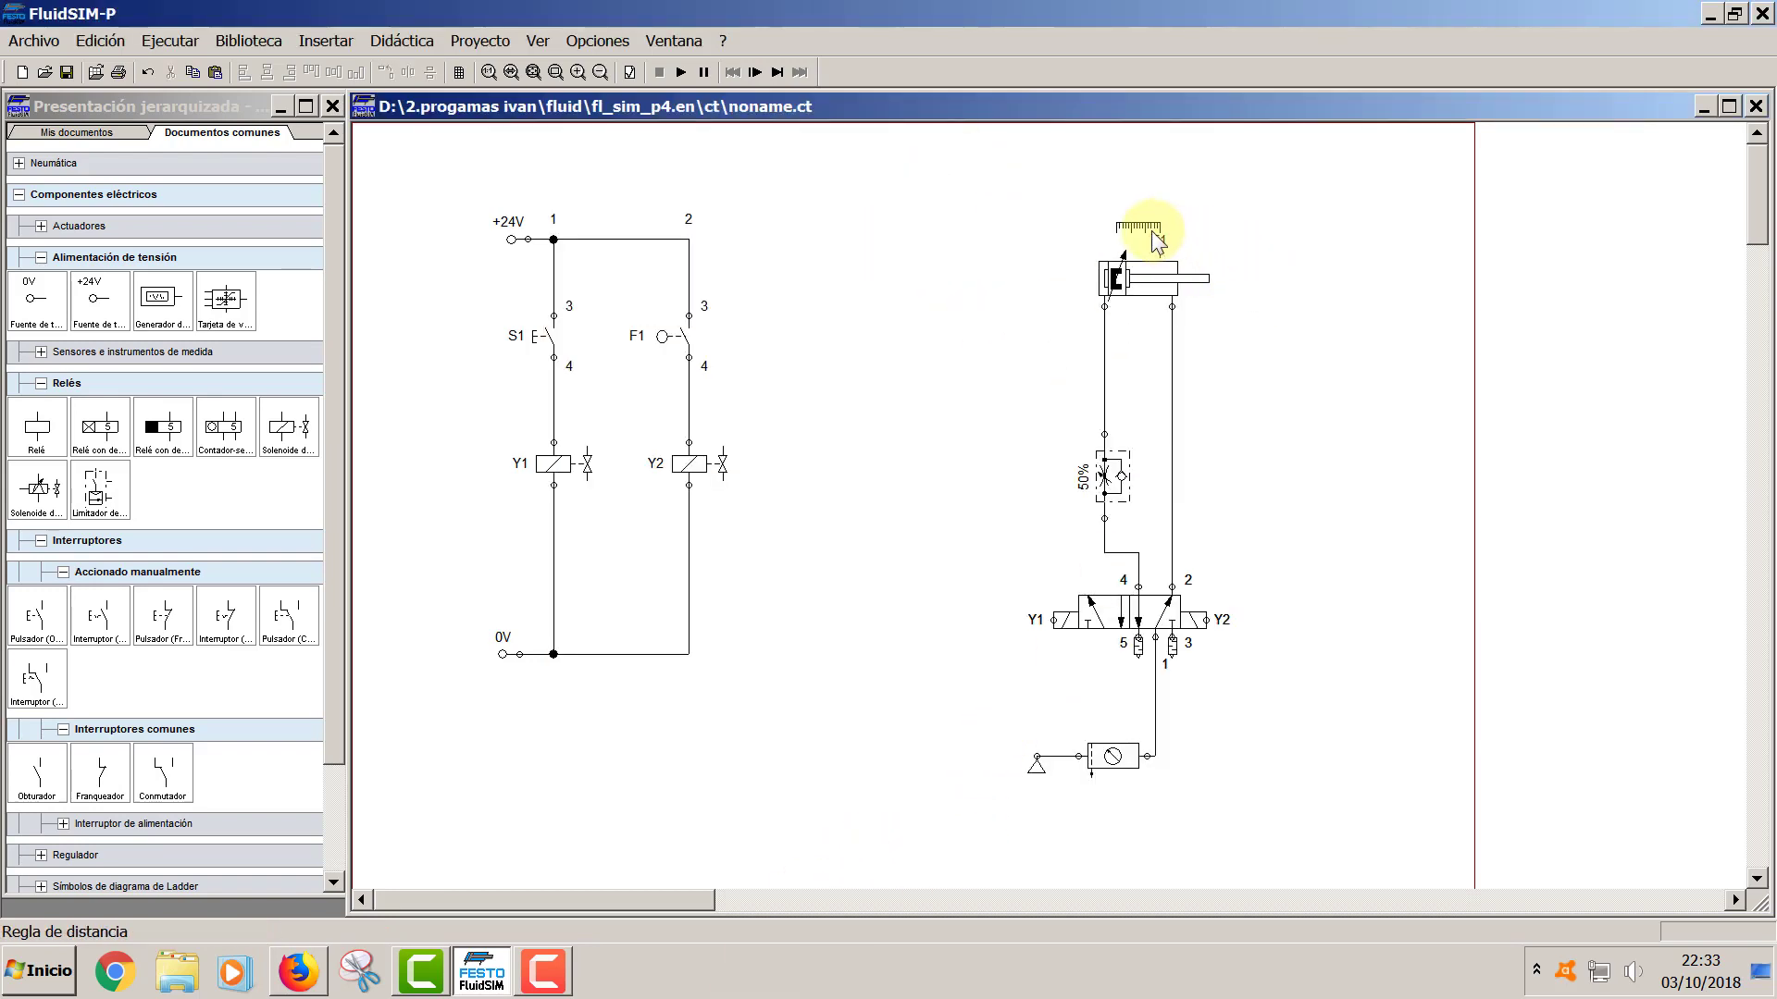
pyautogui.moveTo(1153, 233); pyautogui.dragTo(1234, 237)
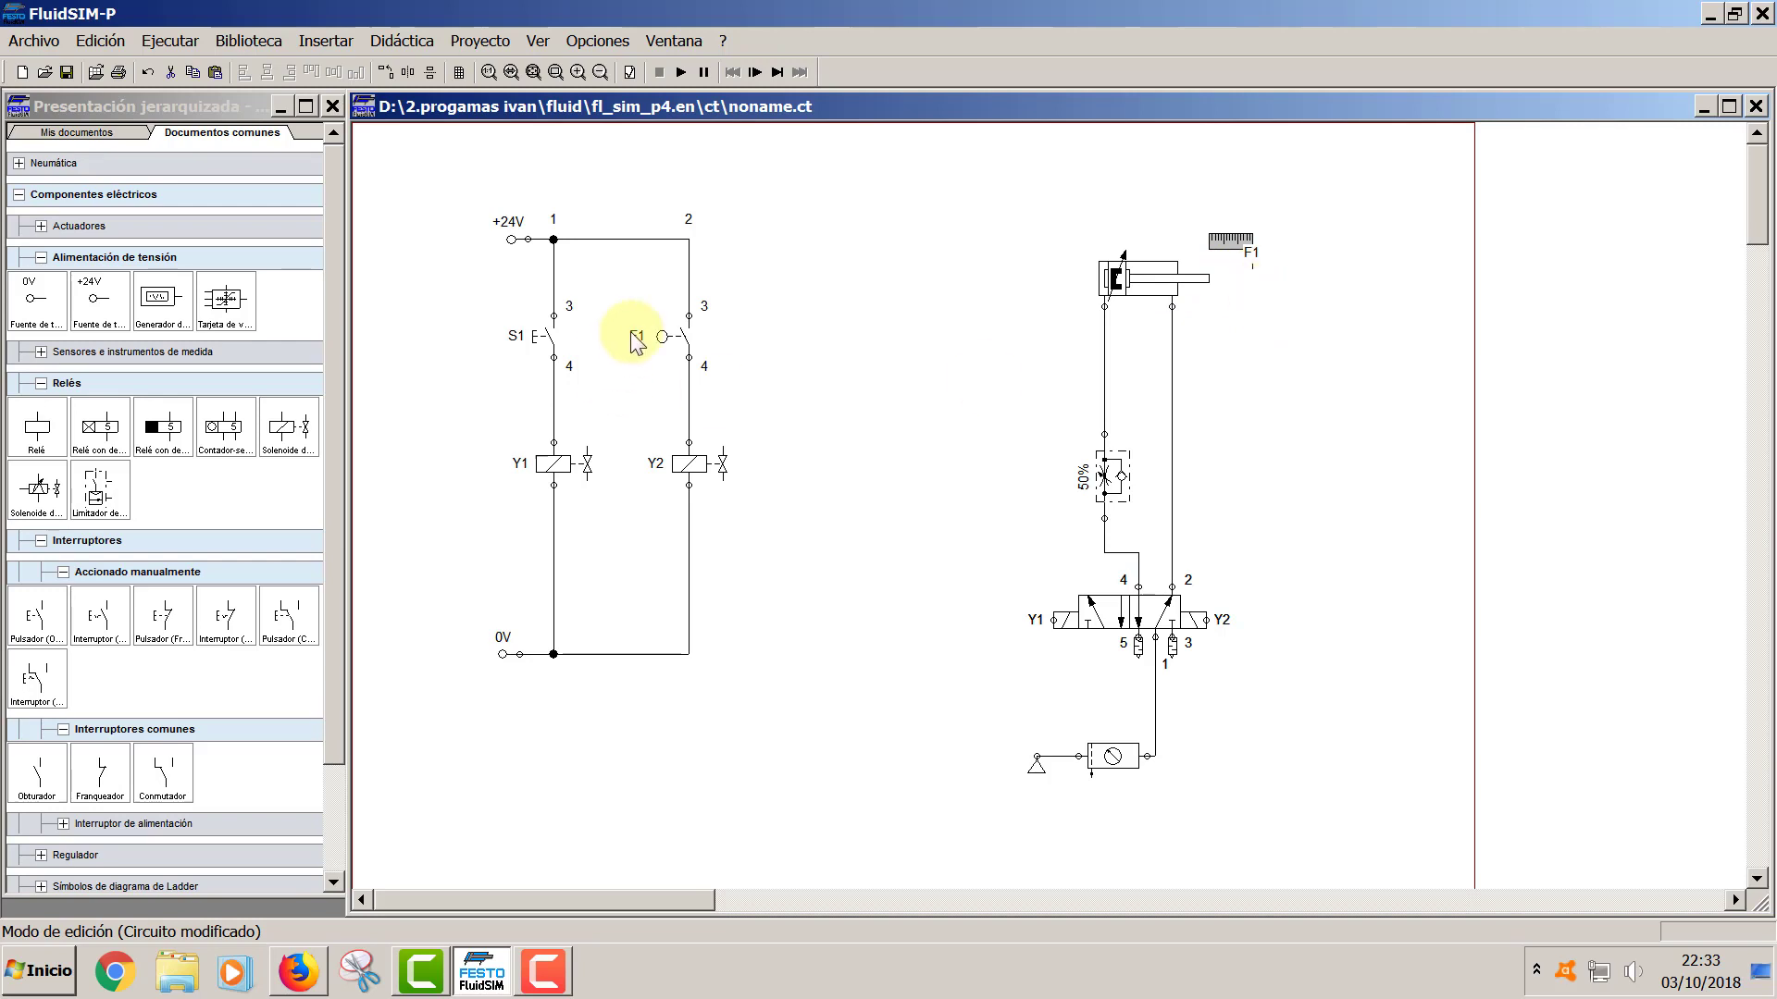
# - Start the simulation and actuate pushbutton S1 to test the cylinder's movement
pyautogui.click(681, 73)
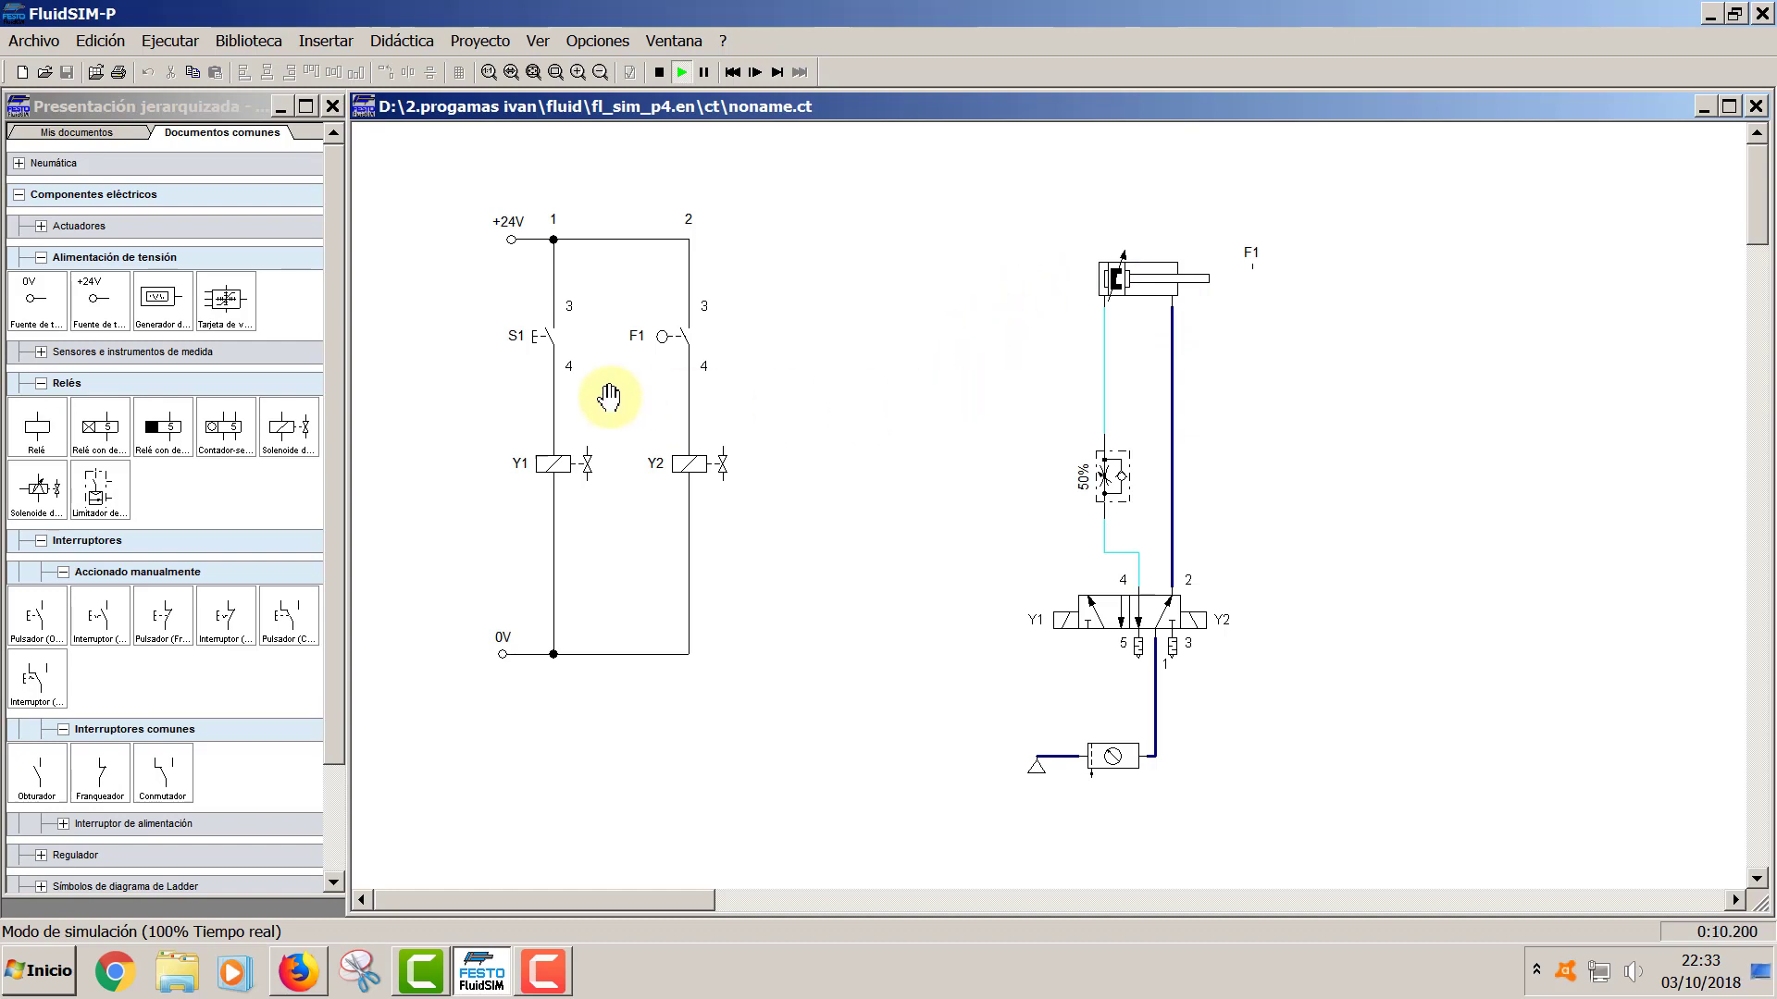
pyautogui.click(544, 322)
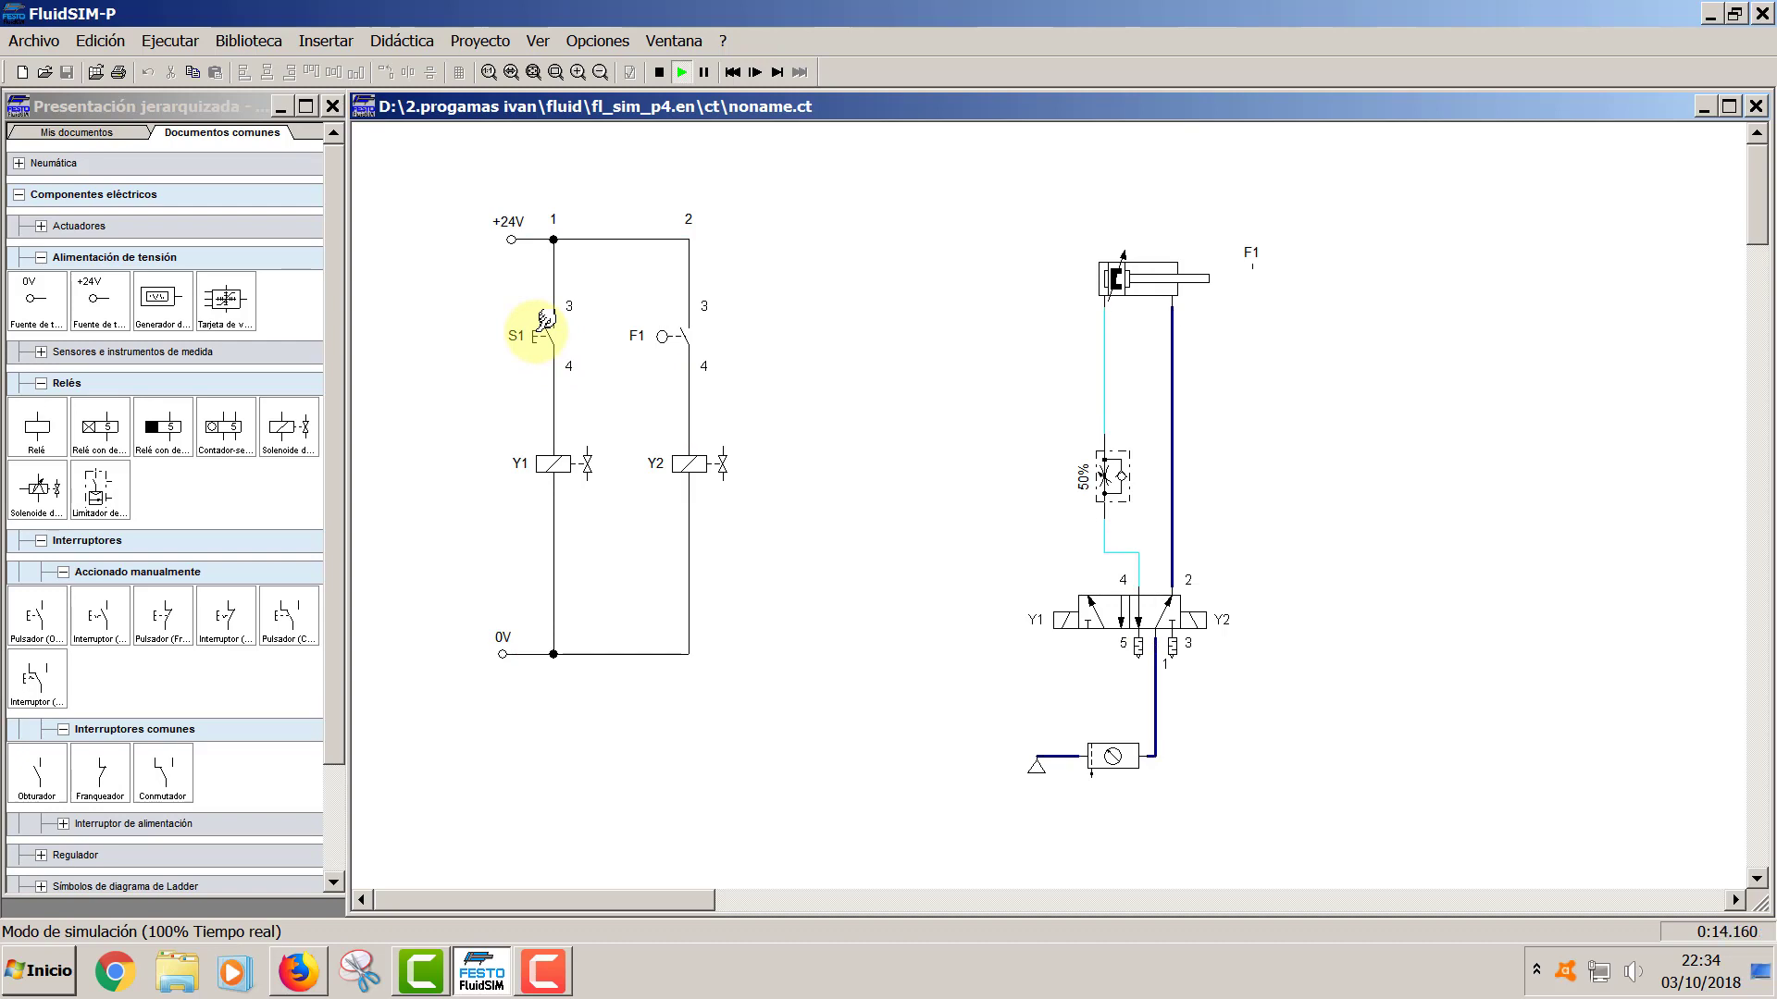
pyautogui.click(546, 321)
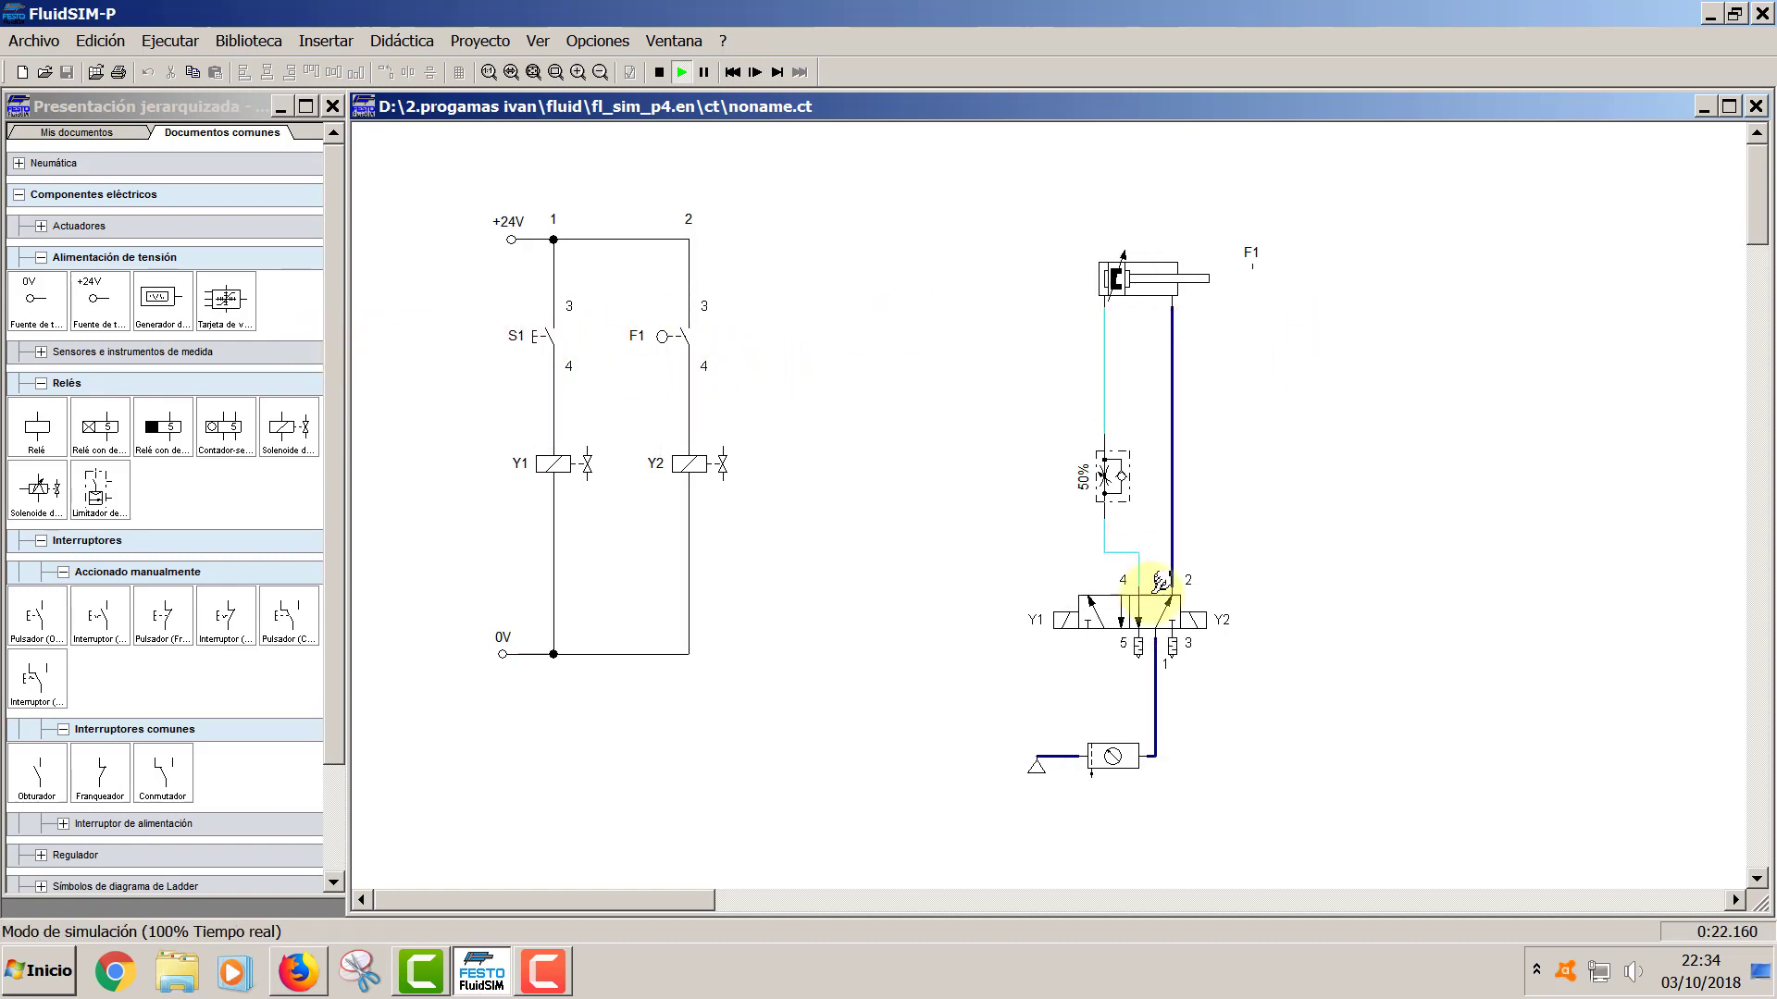
# - Reduce the one-way flow control valve's opening degree to 2.5 % while the simulation runs
pyautogui.click(1101, 483)
pyautogui.click(1102, 493)
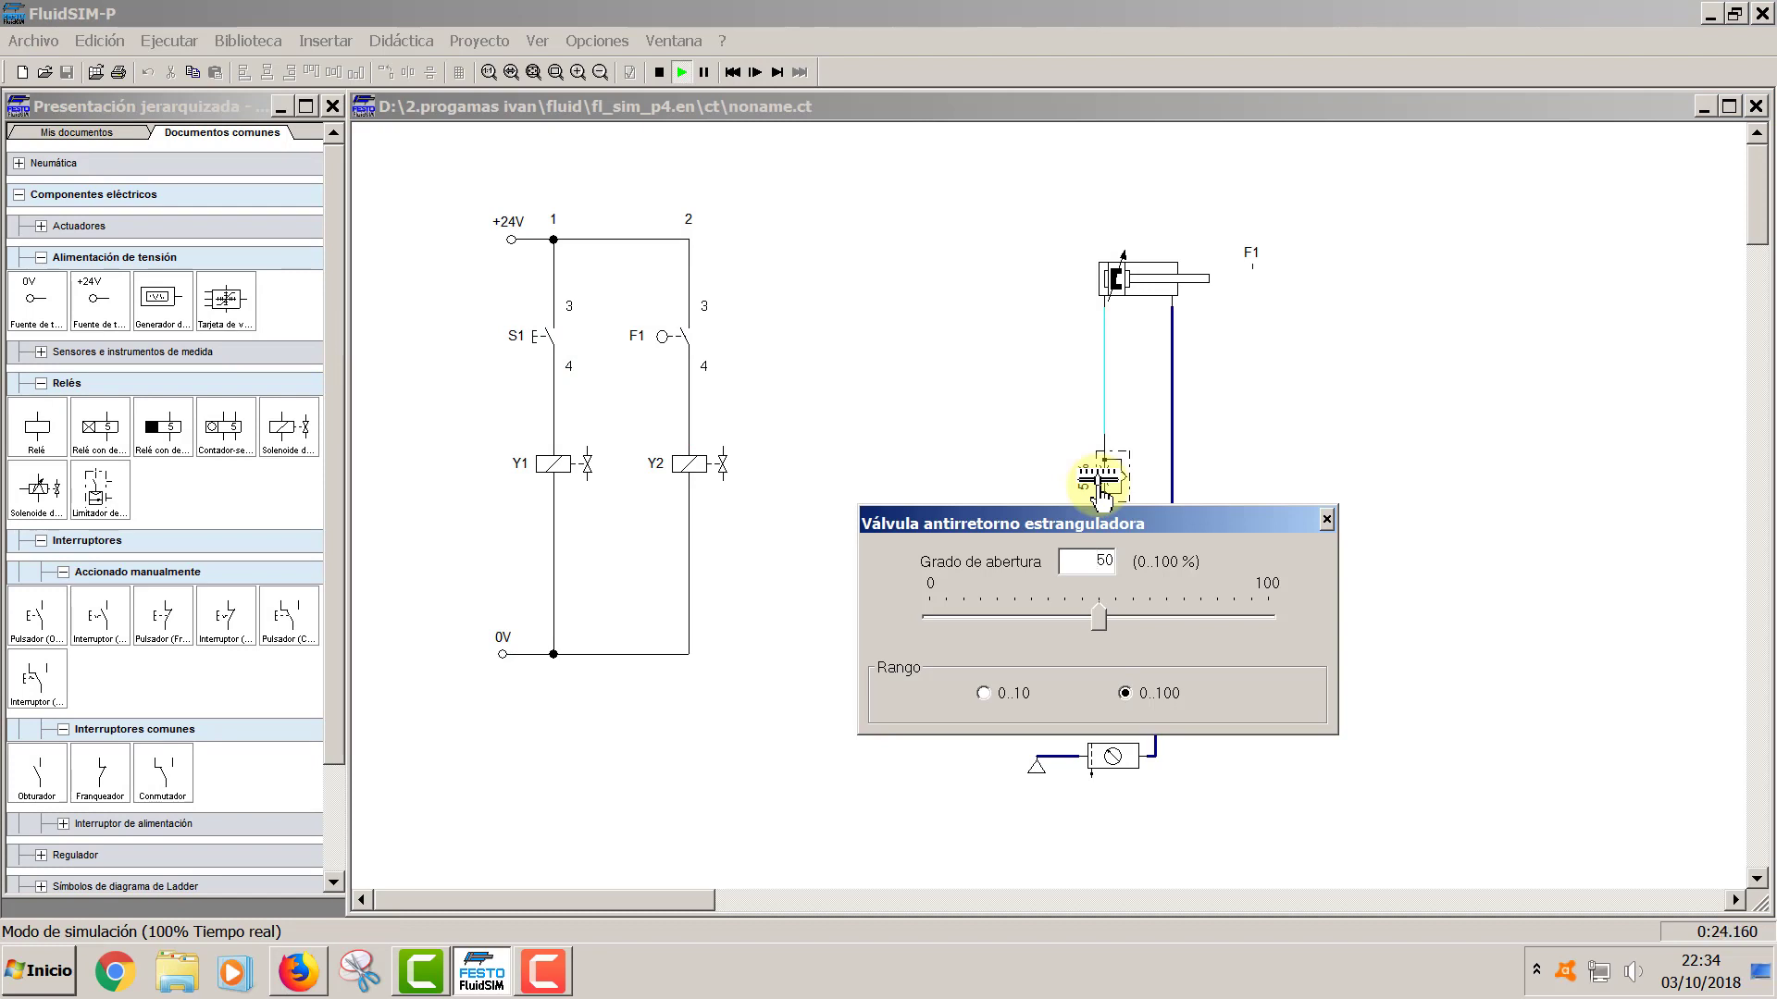
pyautogui.moveTo(1097, 618); pyautogui.dragTo(940, 615)
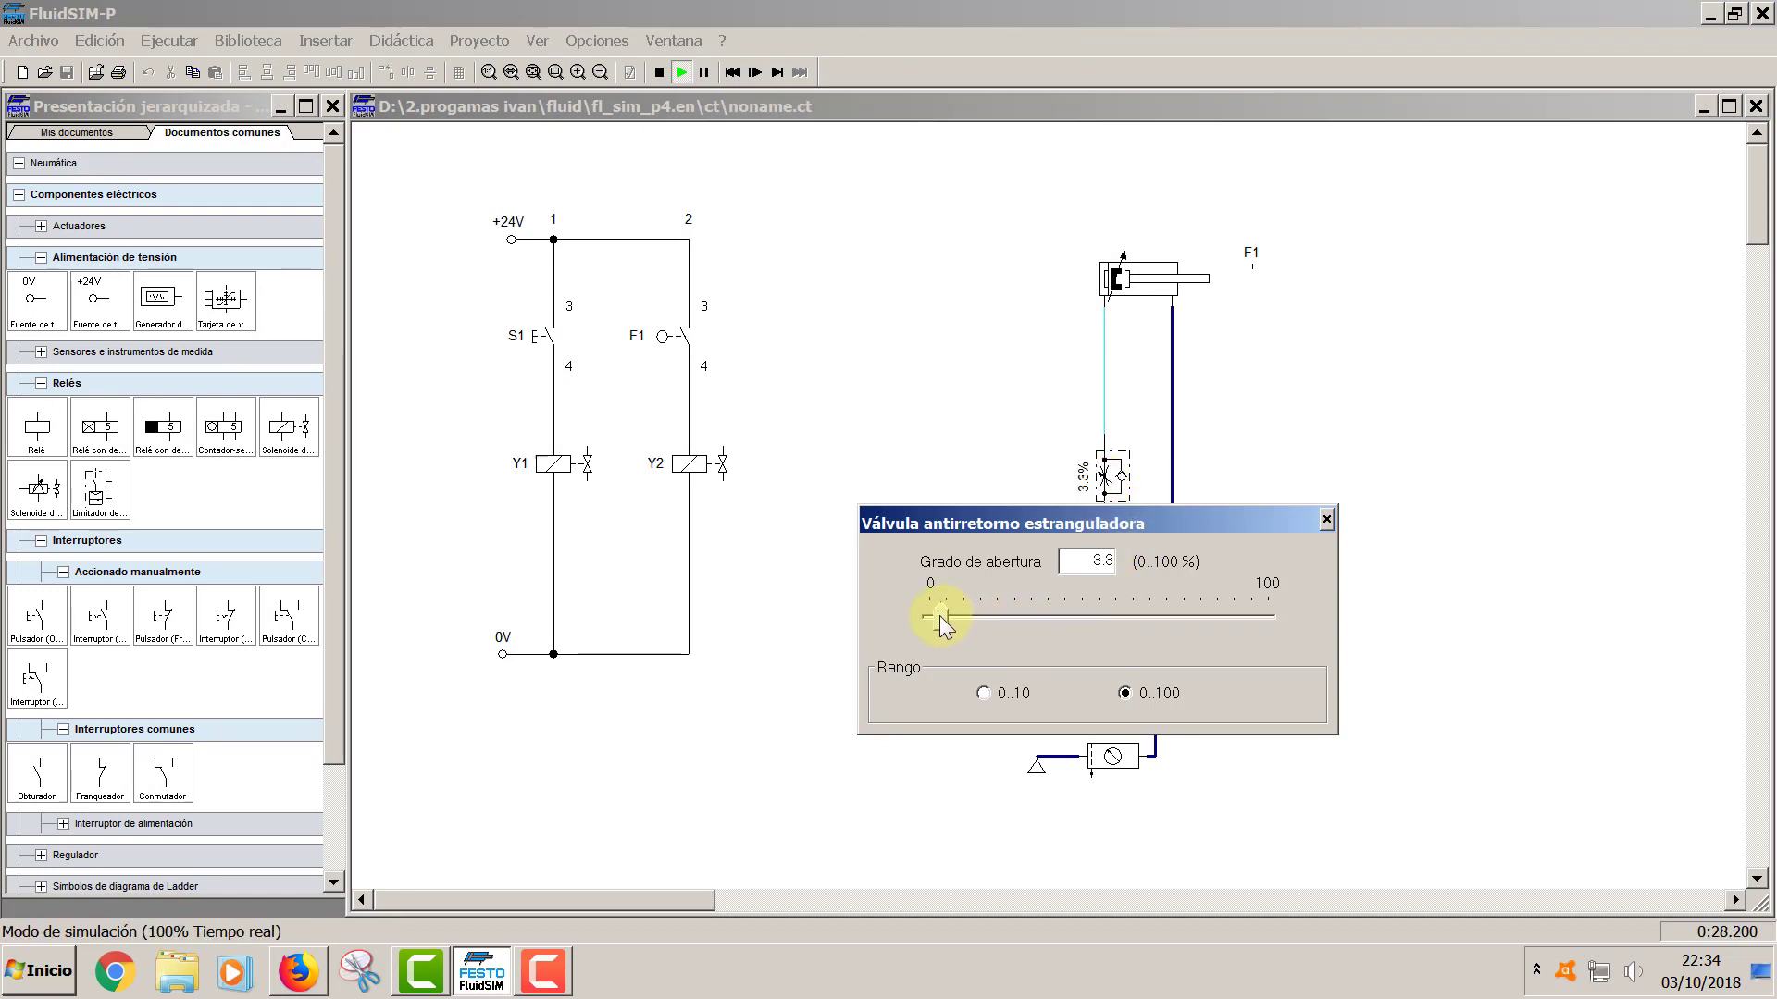
pyautogui.click(1326, 520)
# - Actuate pushbutton S1 again to check the cylinder's speed with the throttled flow, and stop the simulation
pyautogui.click(543, 317)
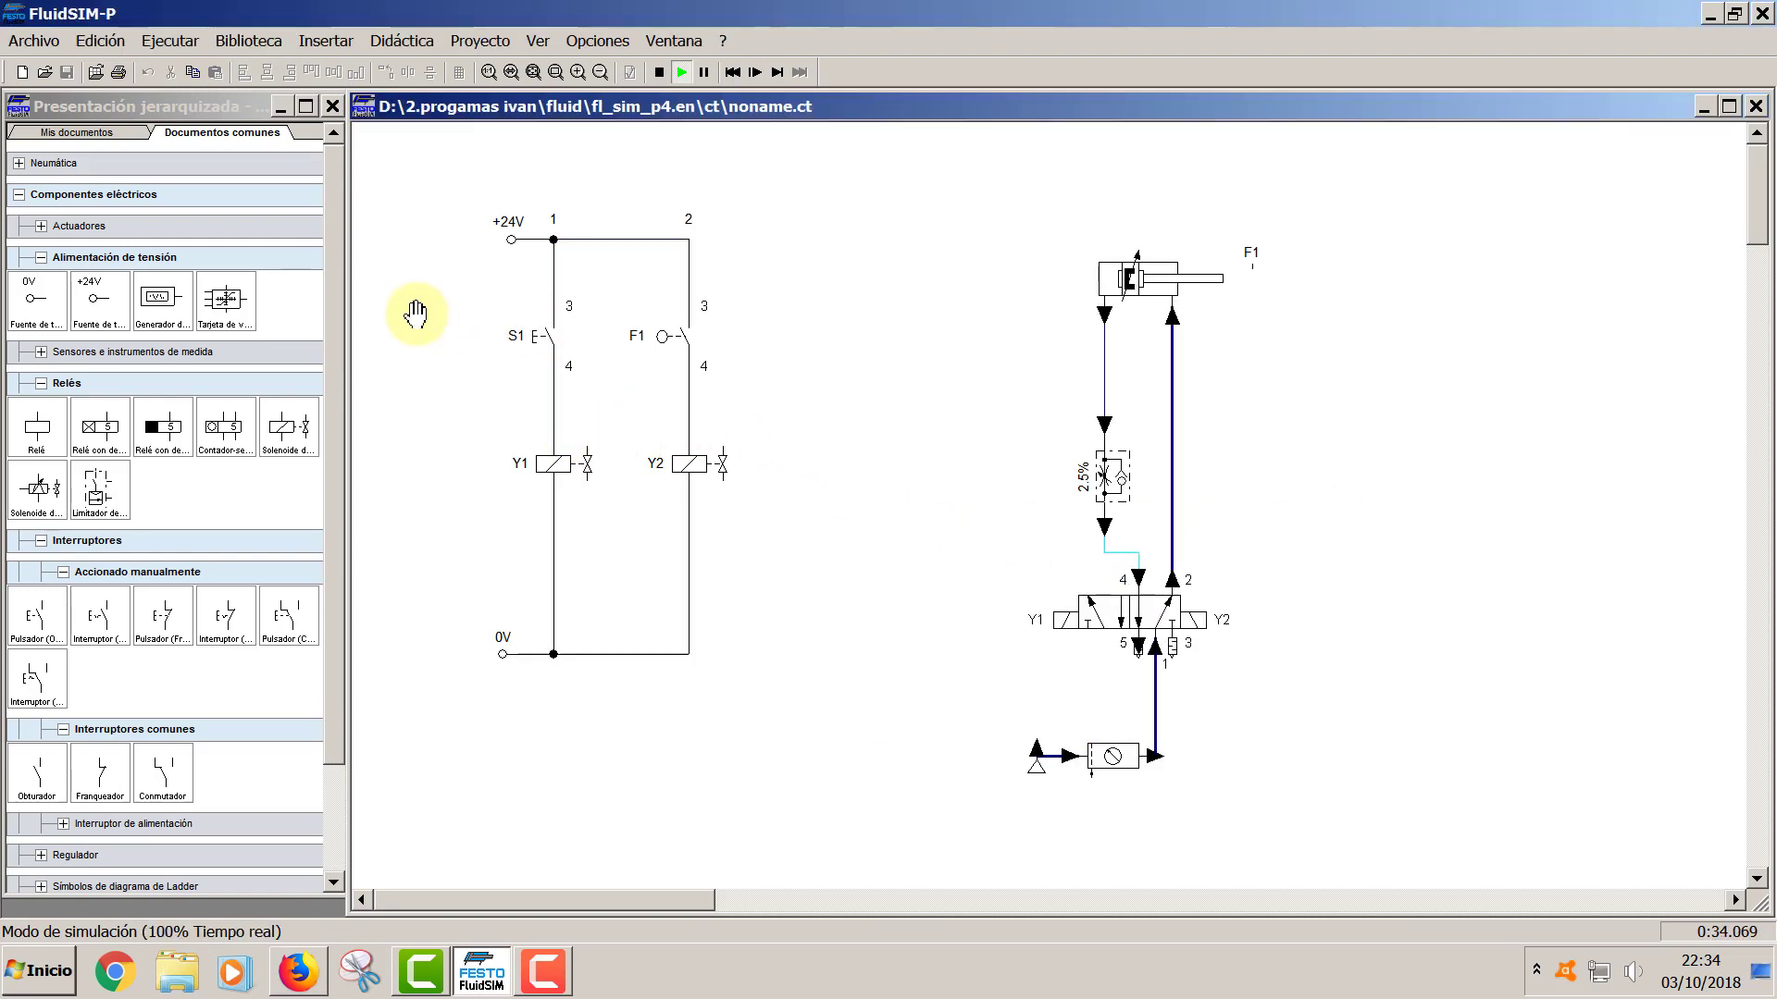
pyautogui.click(552, 329)
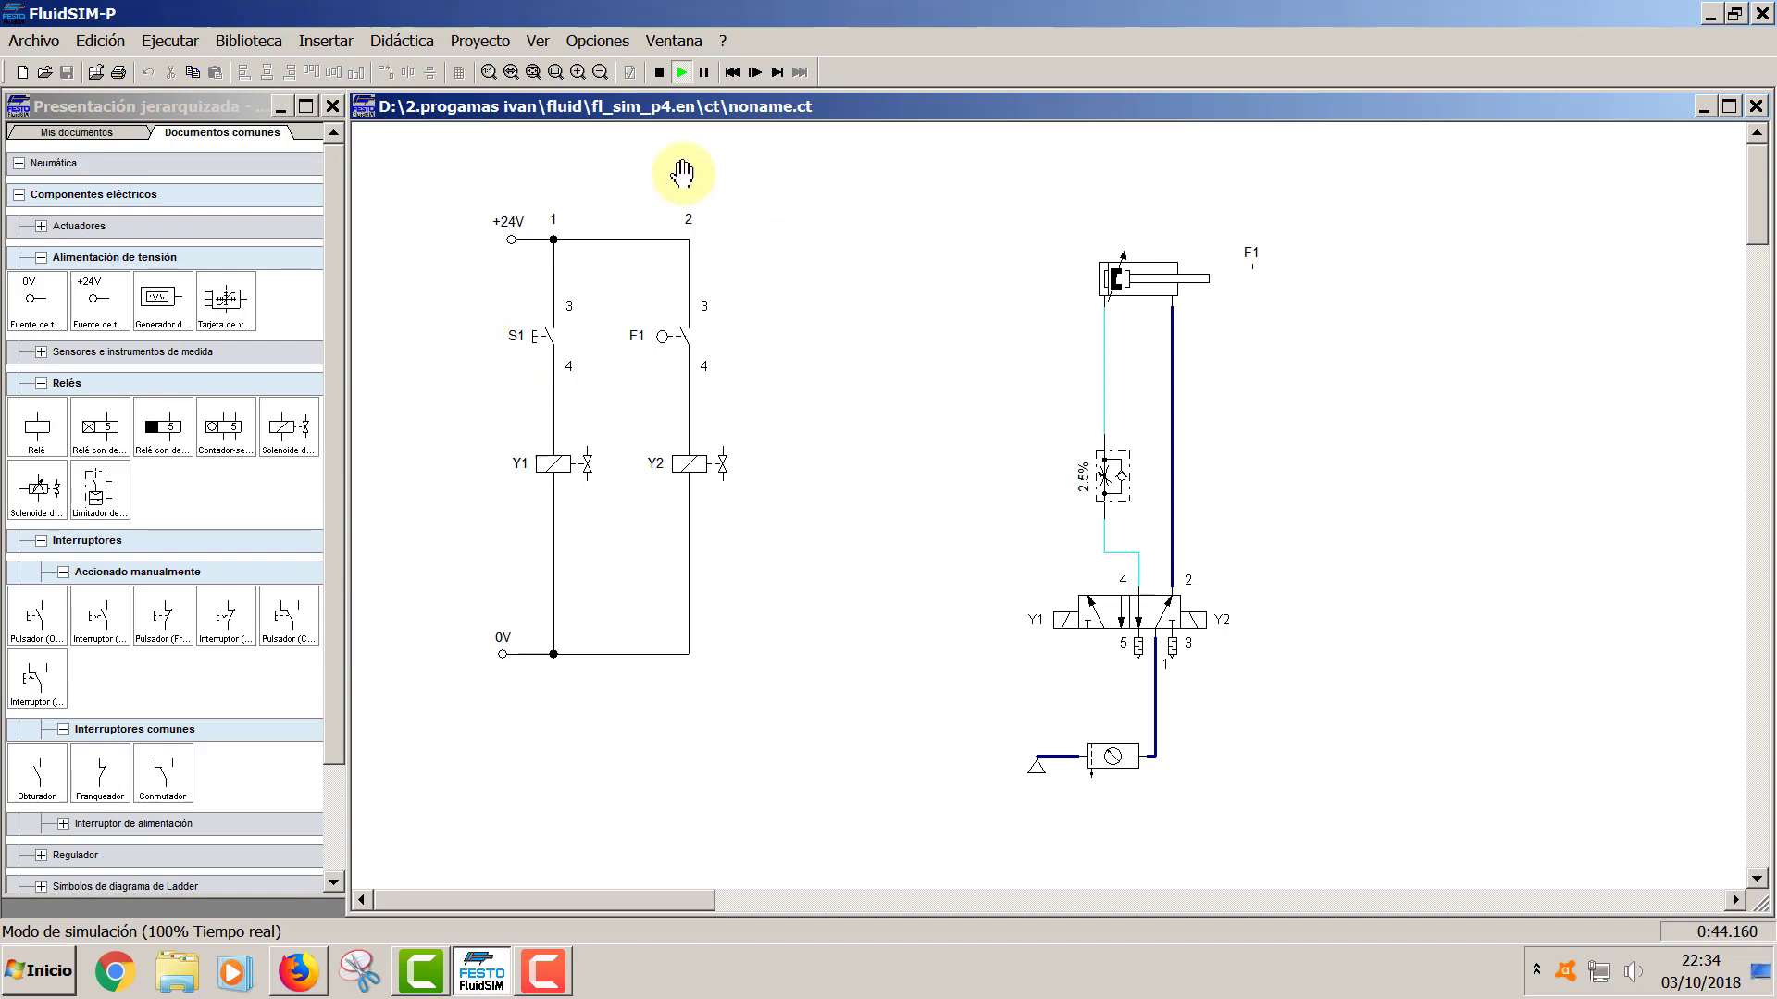
pyautogui.click(658, 72)
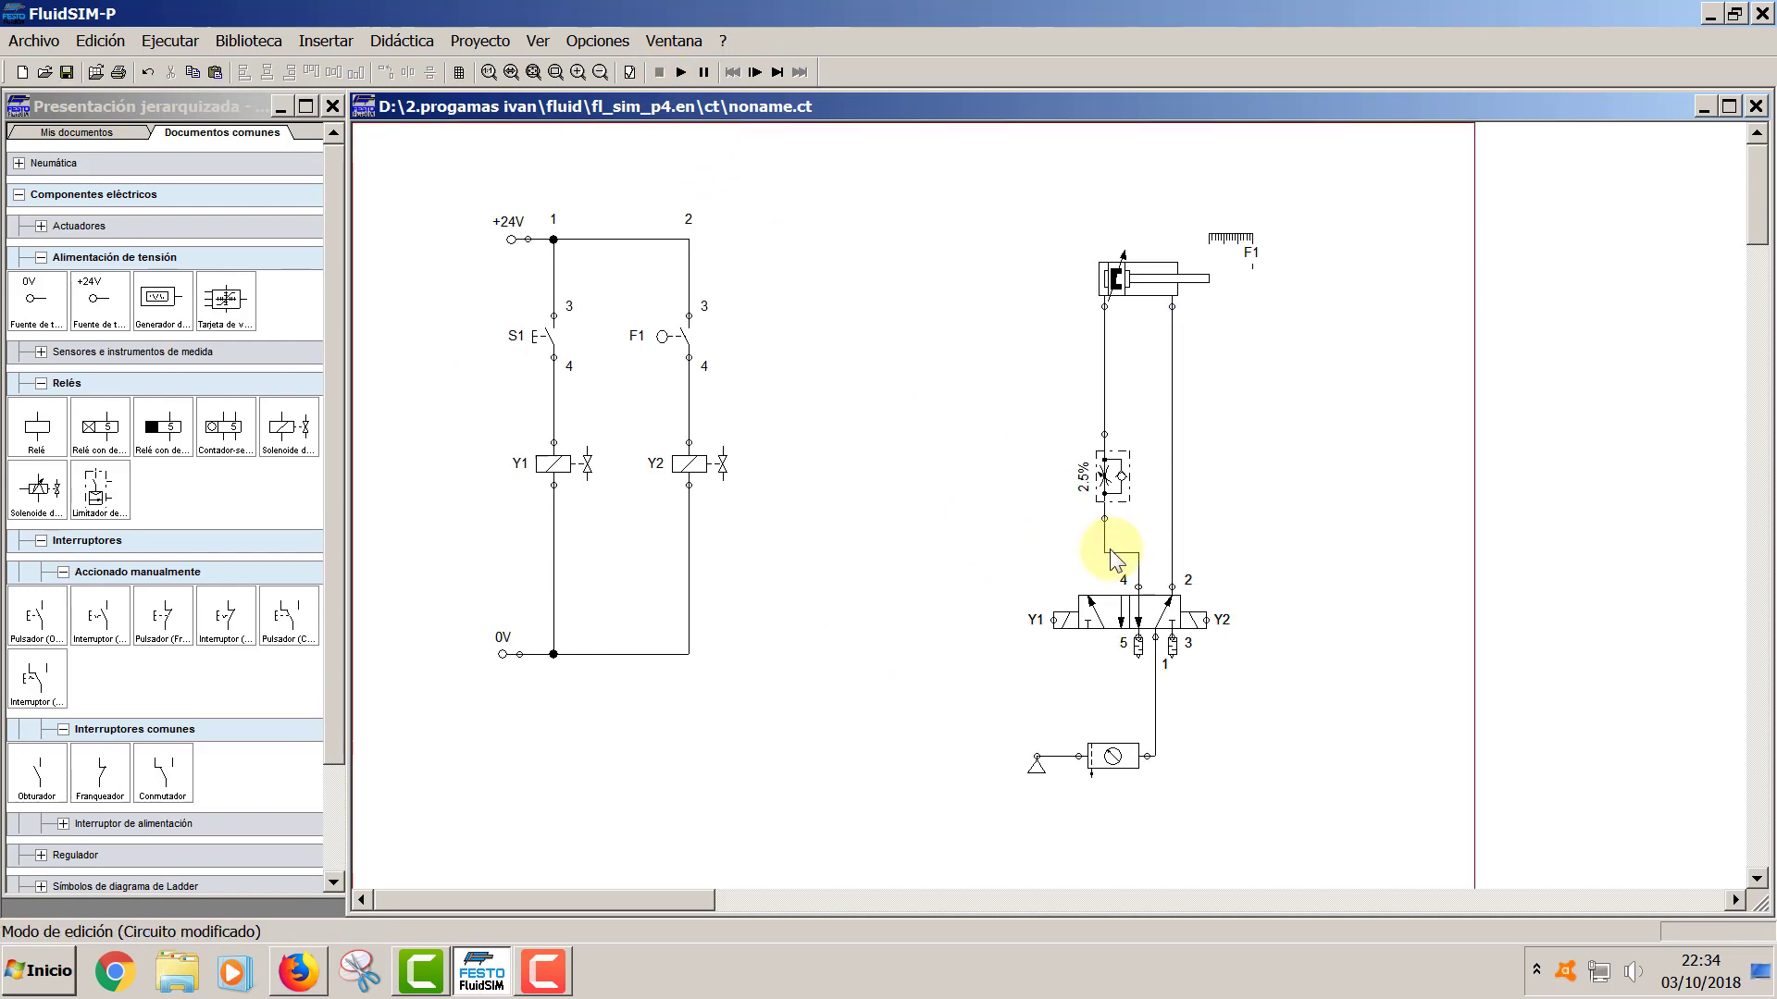
# - Rotate the one-way flow control valve by 180°
pyautogui.rightClick(1118, 480)
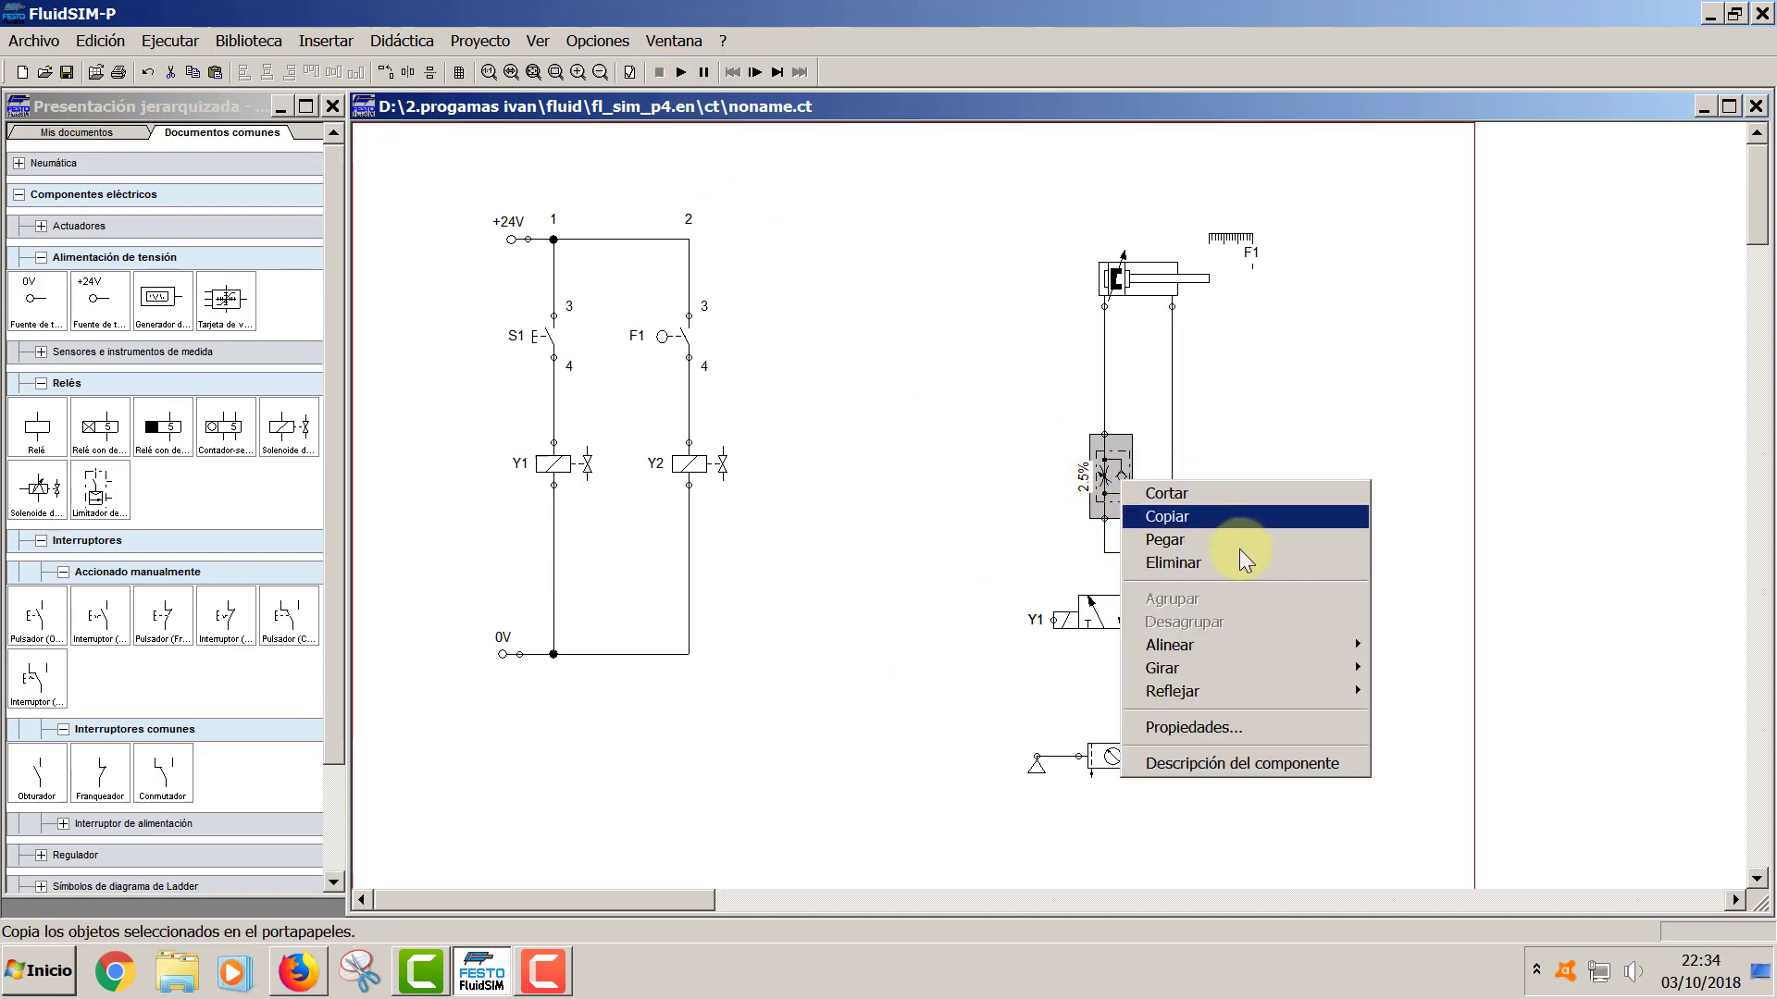
pyautogui.moveTo(1190, 670)
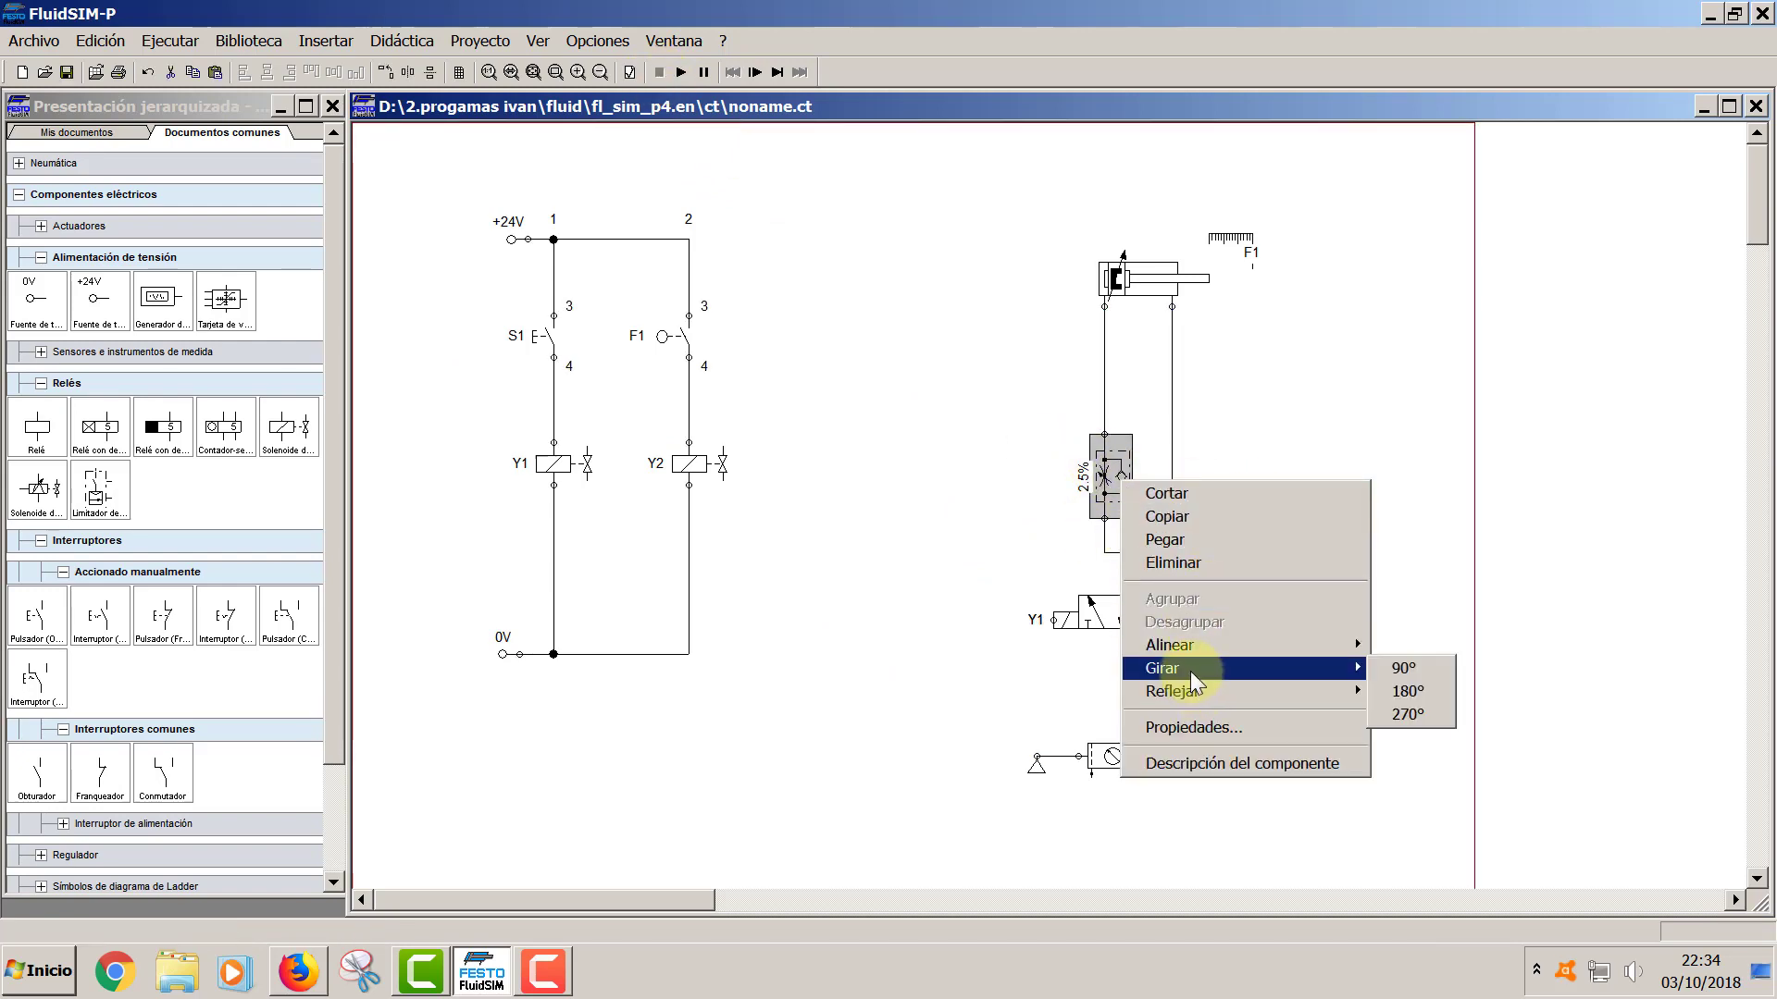
pyautogui.click(1404, 691)
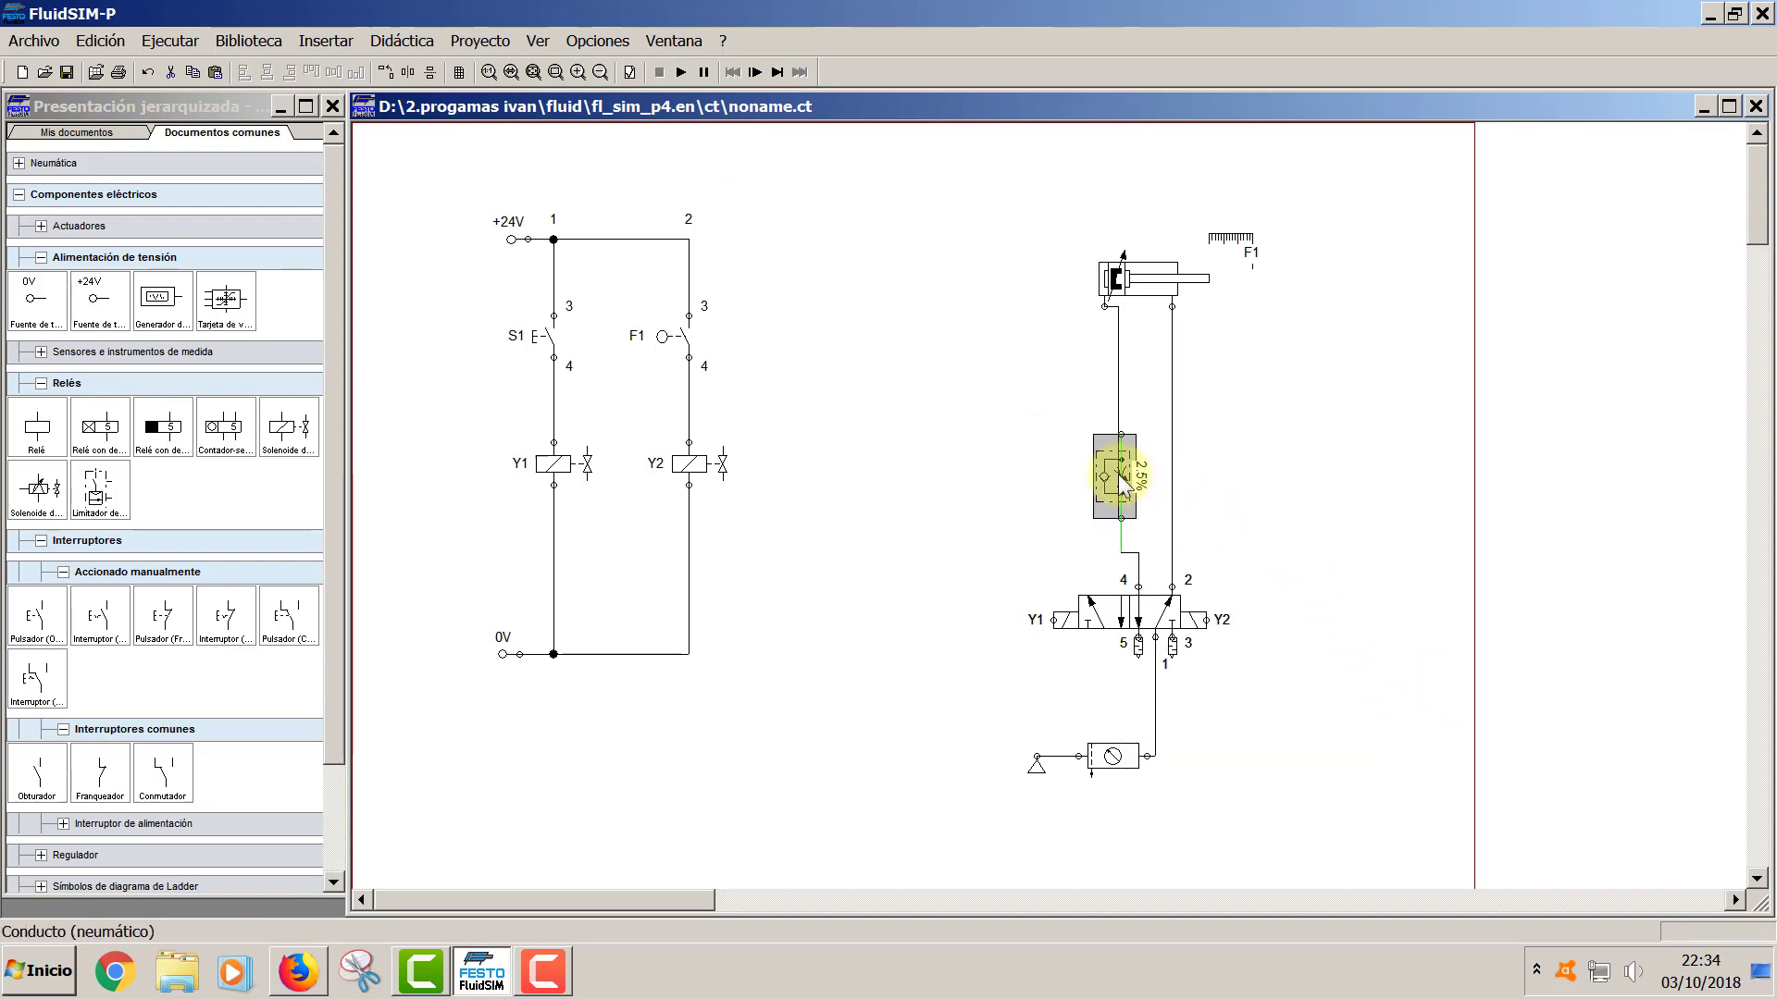
# - Move the rotated flow control valve away from the cylinder's lines and delete both pneumatic lines connected to it
pyautogui.moveTo(1114, 467); pyautogui.dragTo(1010, 460)
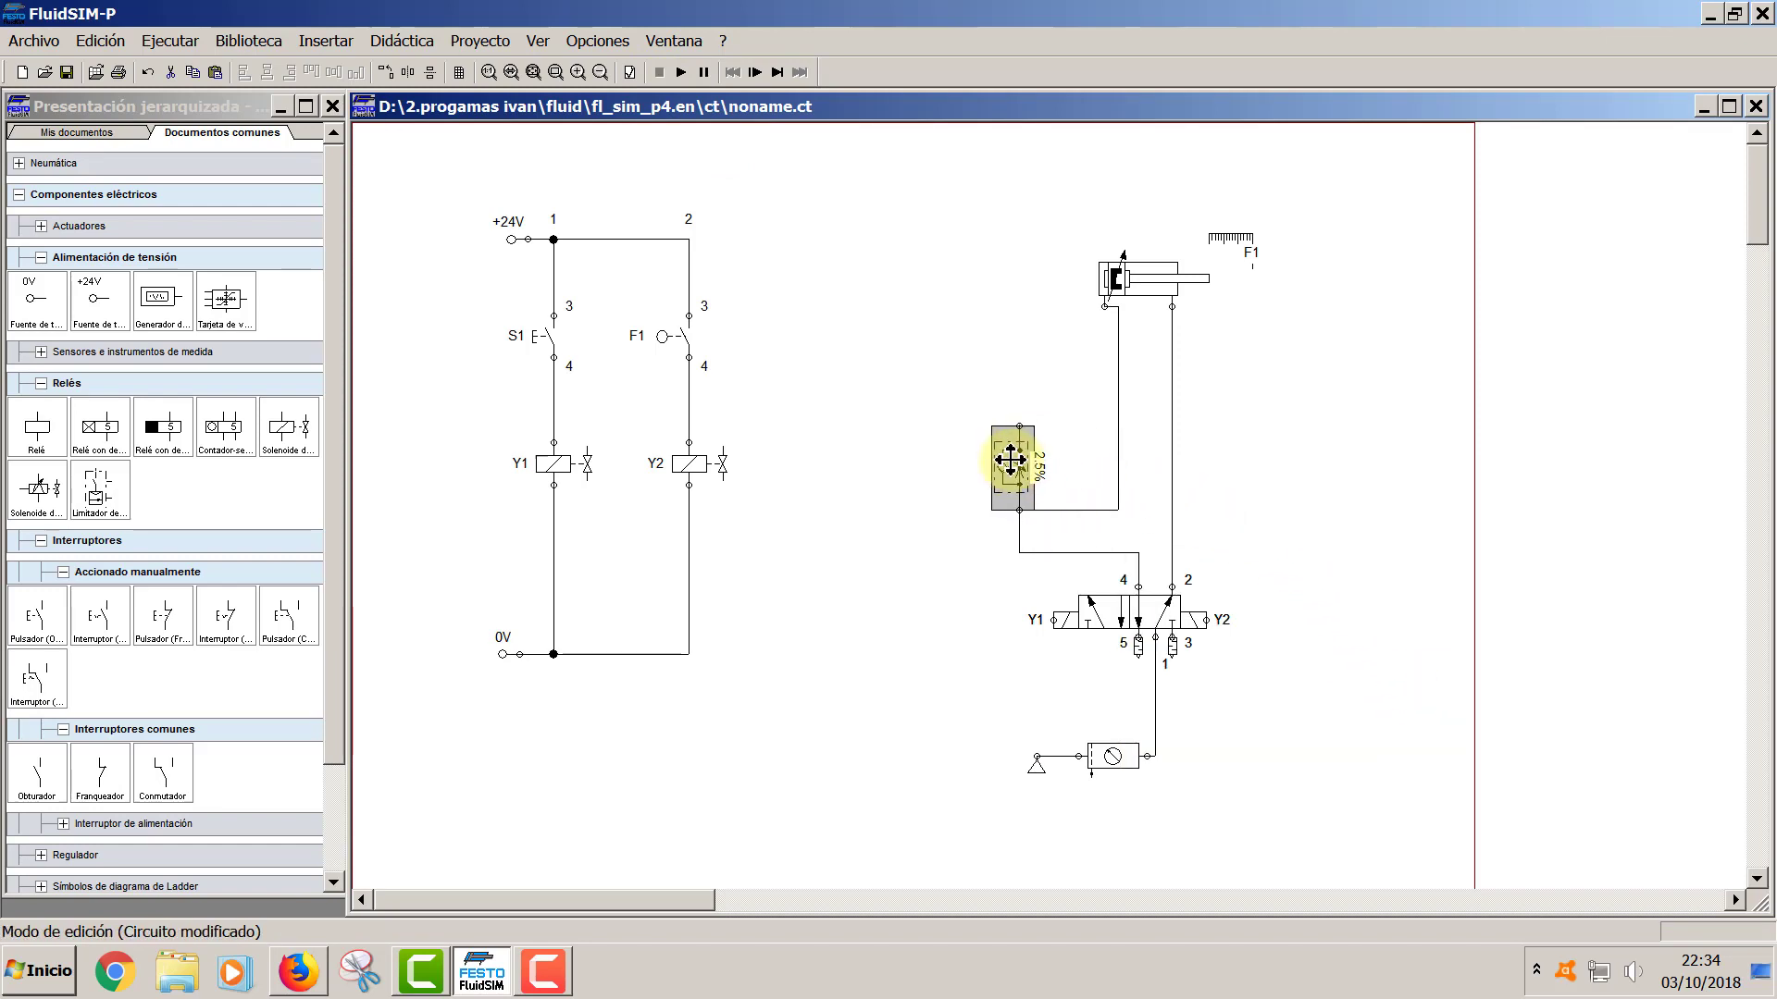
pyautogui.click(1074, 509)
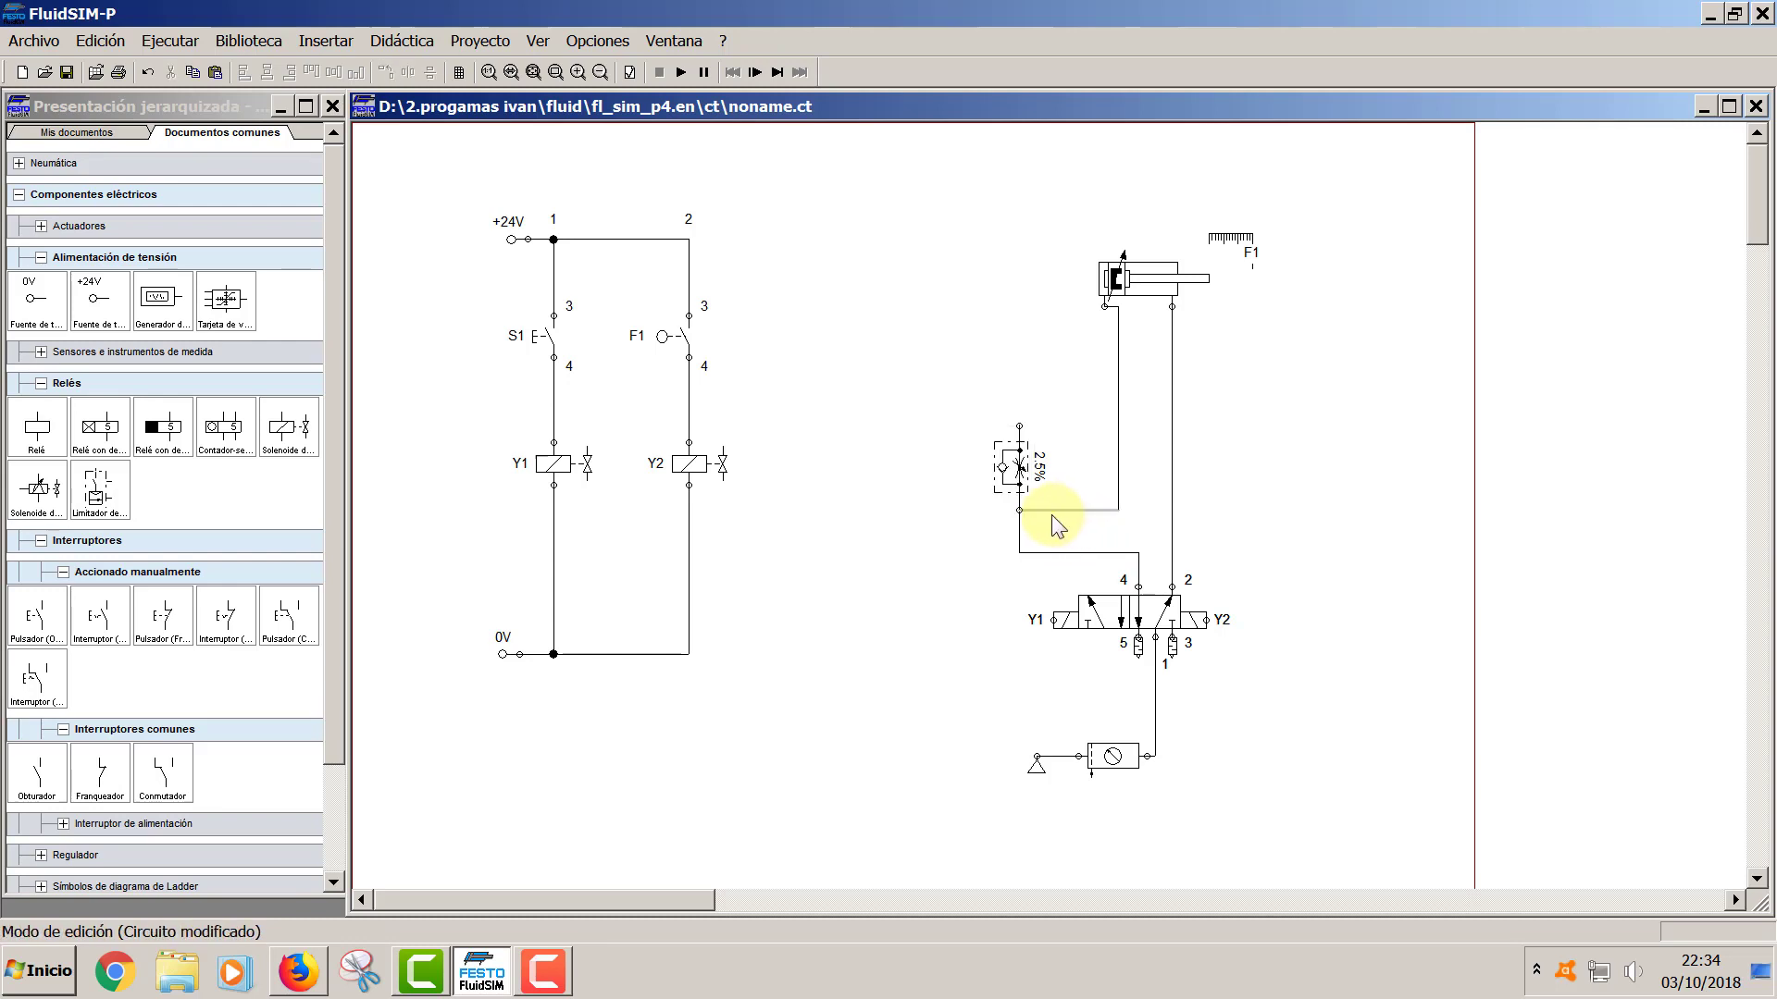
pyautogui.press('Delete')
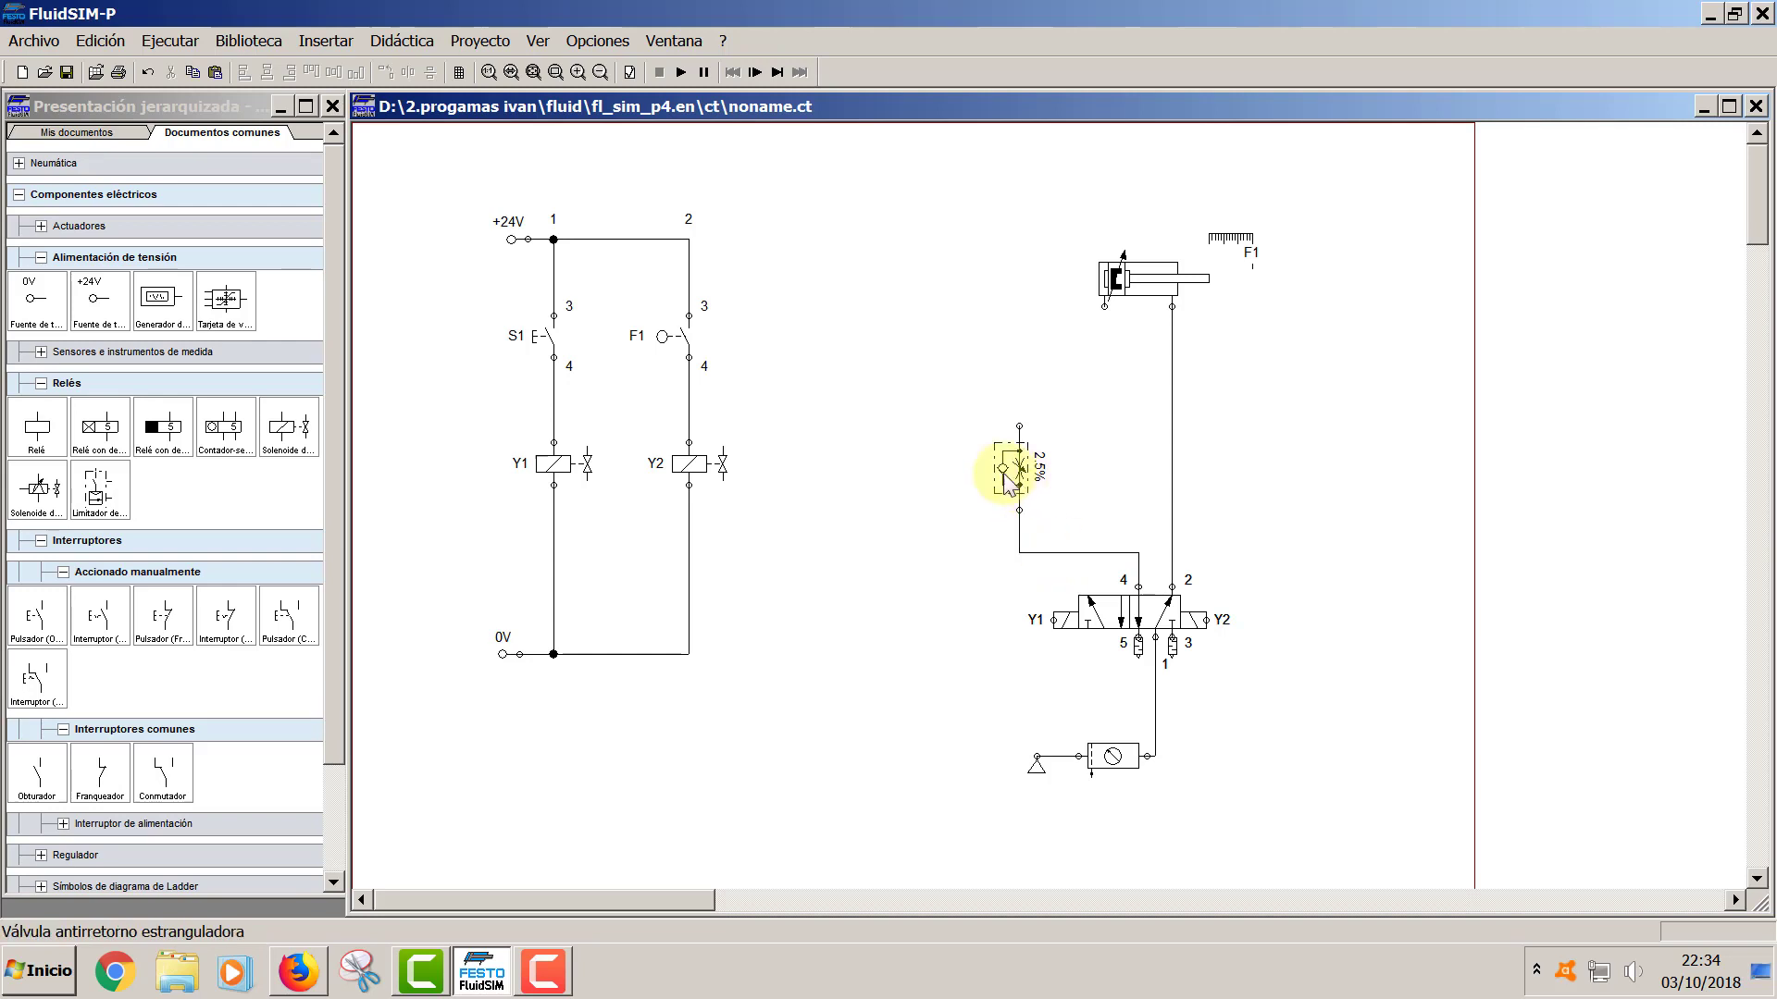
pyautogui.click(1027, 553)
pyautogui.press('Delete')
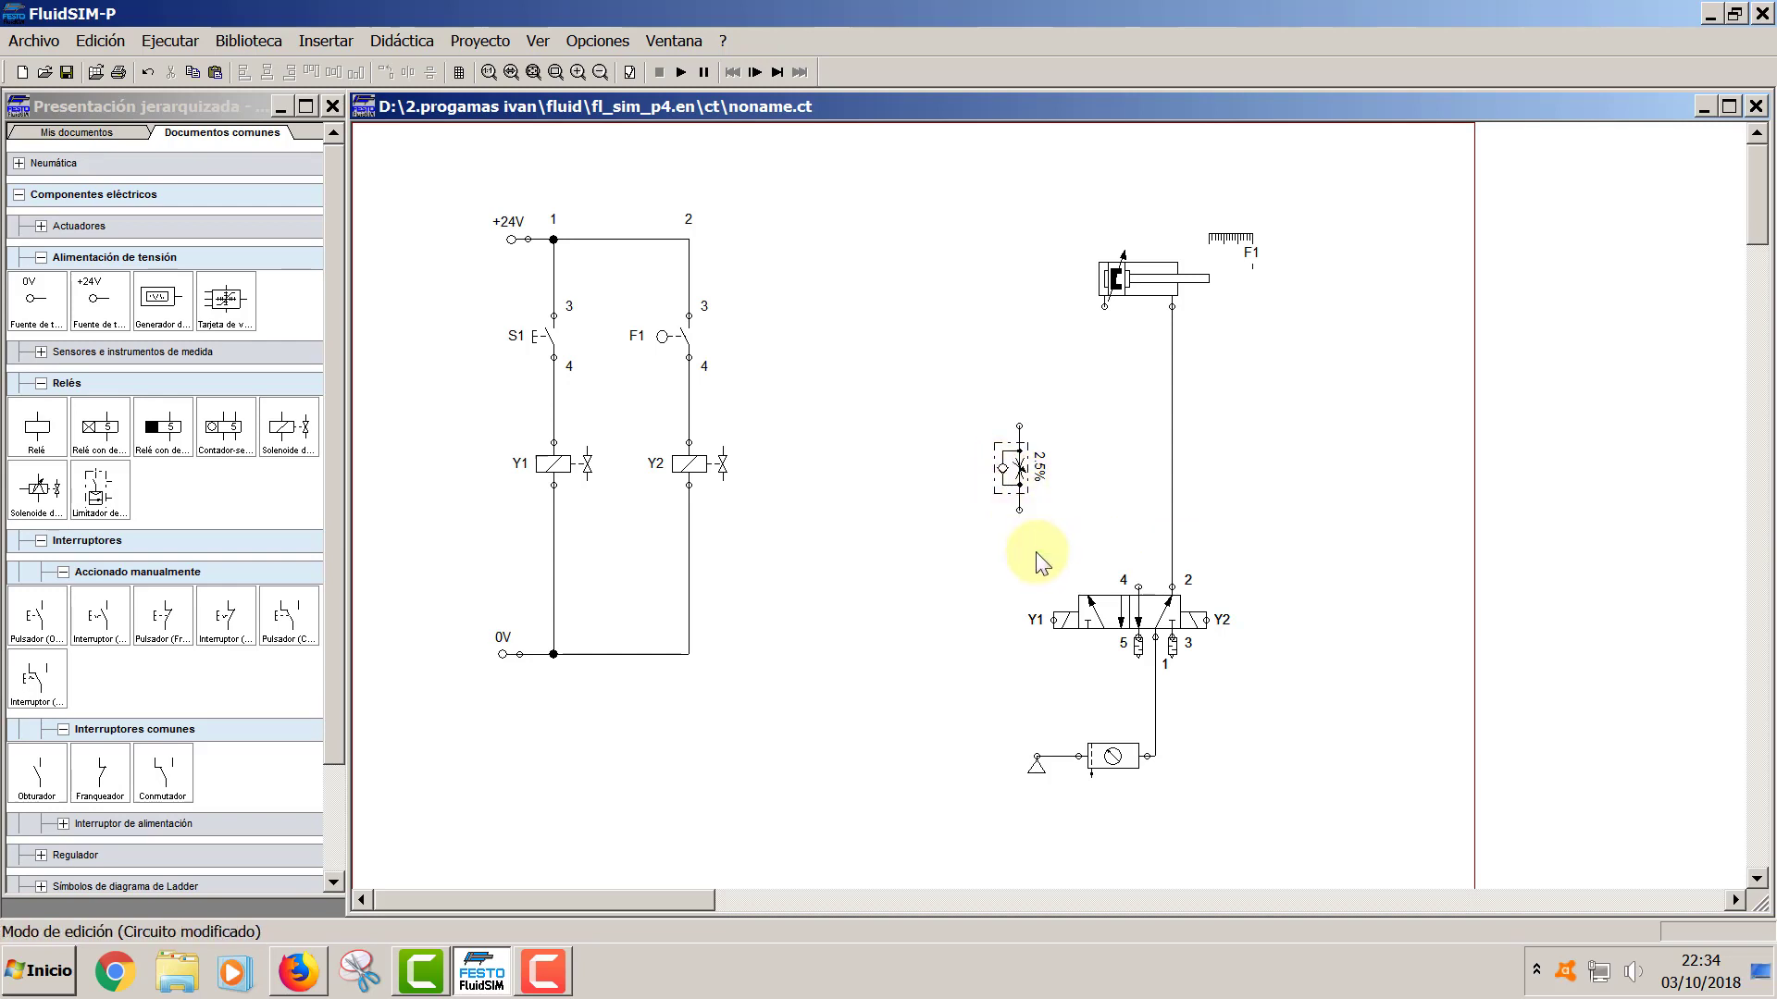
# - Align the flow control valve below the cylinder's rear port and reconnect it between that port and port 4 of the directional valve
pyautogui.moveTo(1006, 476); pyautogui.dragTo(1092, 475)
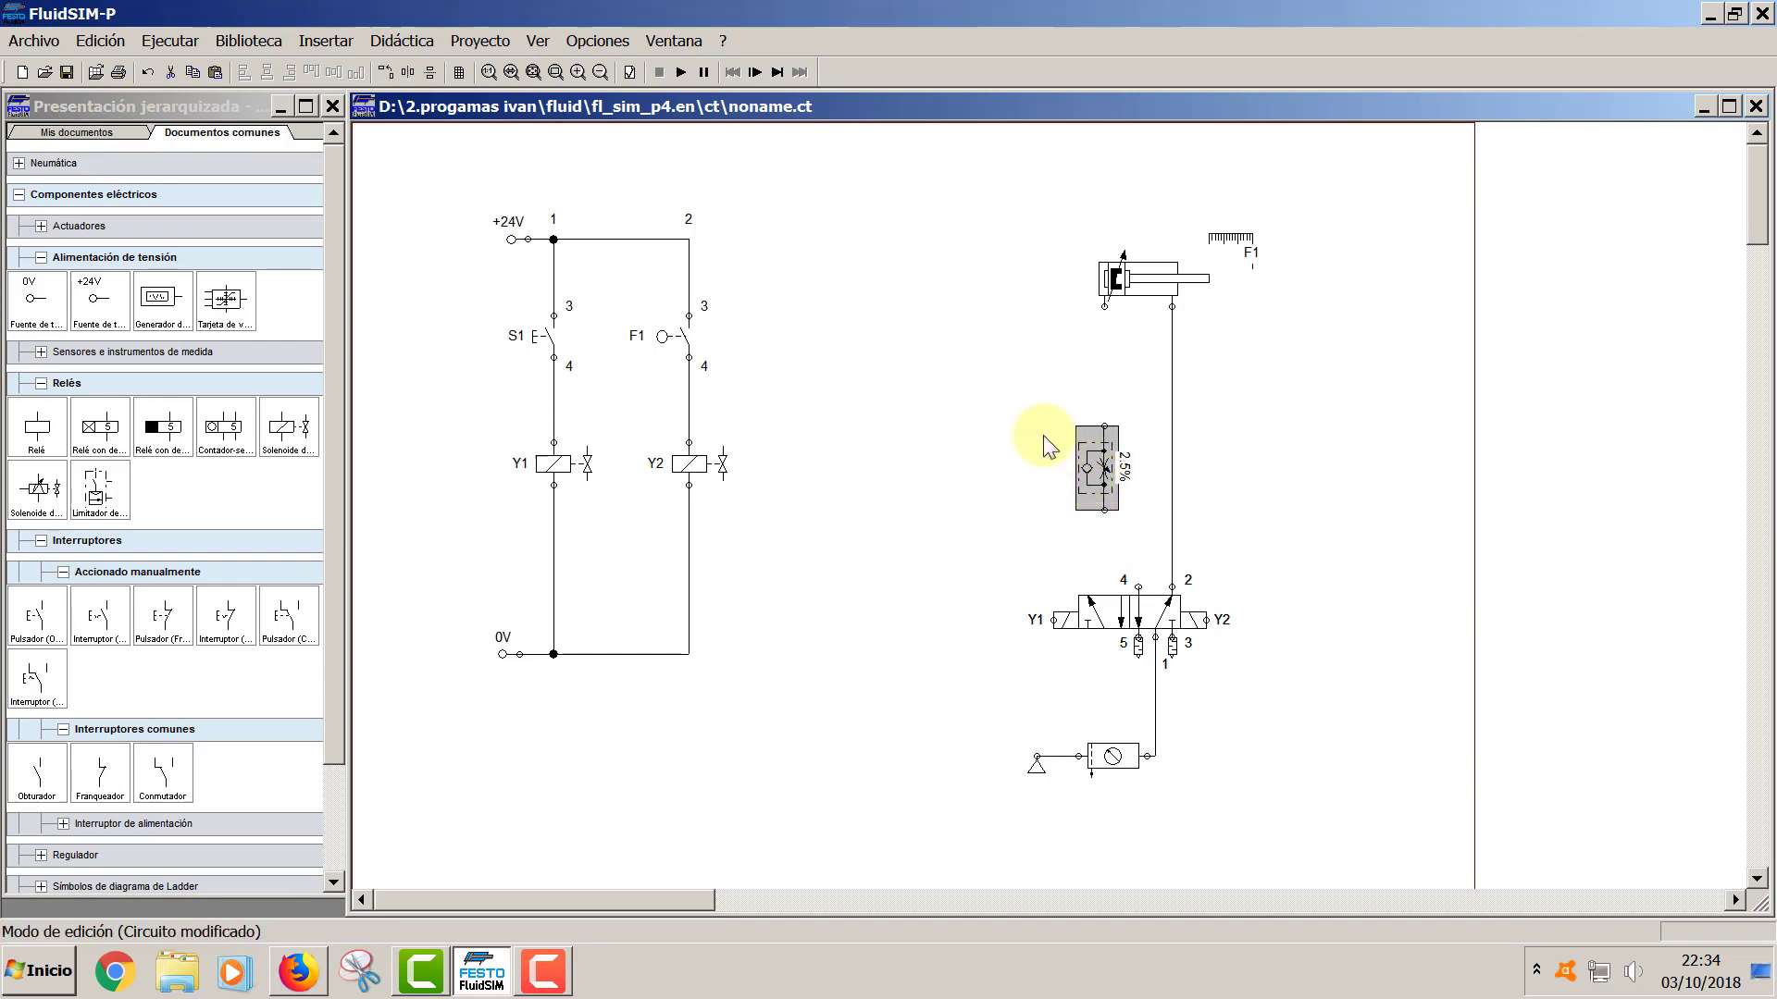
pyautogui.click(1043, 435)
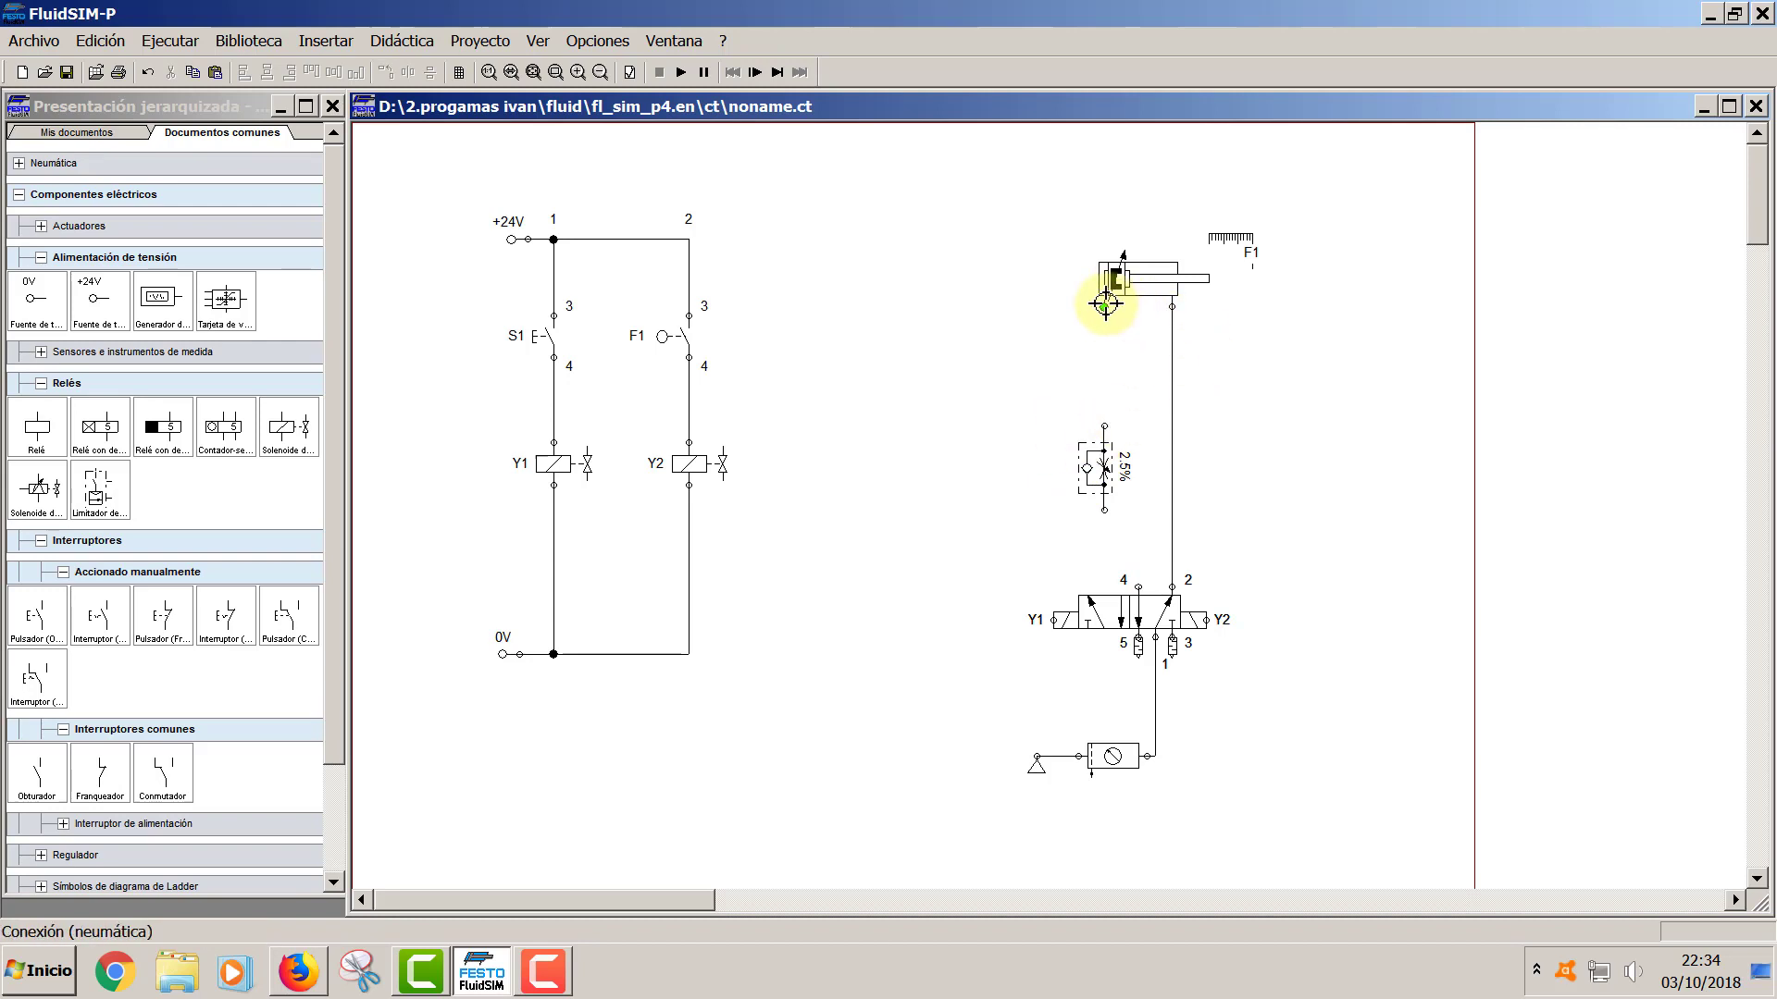
pyautogui.moveTo(1104, 306)
pyautogui.mouseDown()
pyautogui.moveTo(1119, 420)
pyautogui.moveTo(1104, 427)
pyautogui.mouseUp()
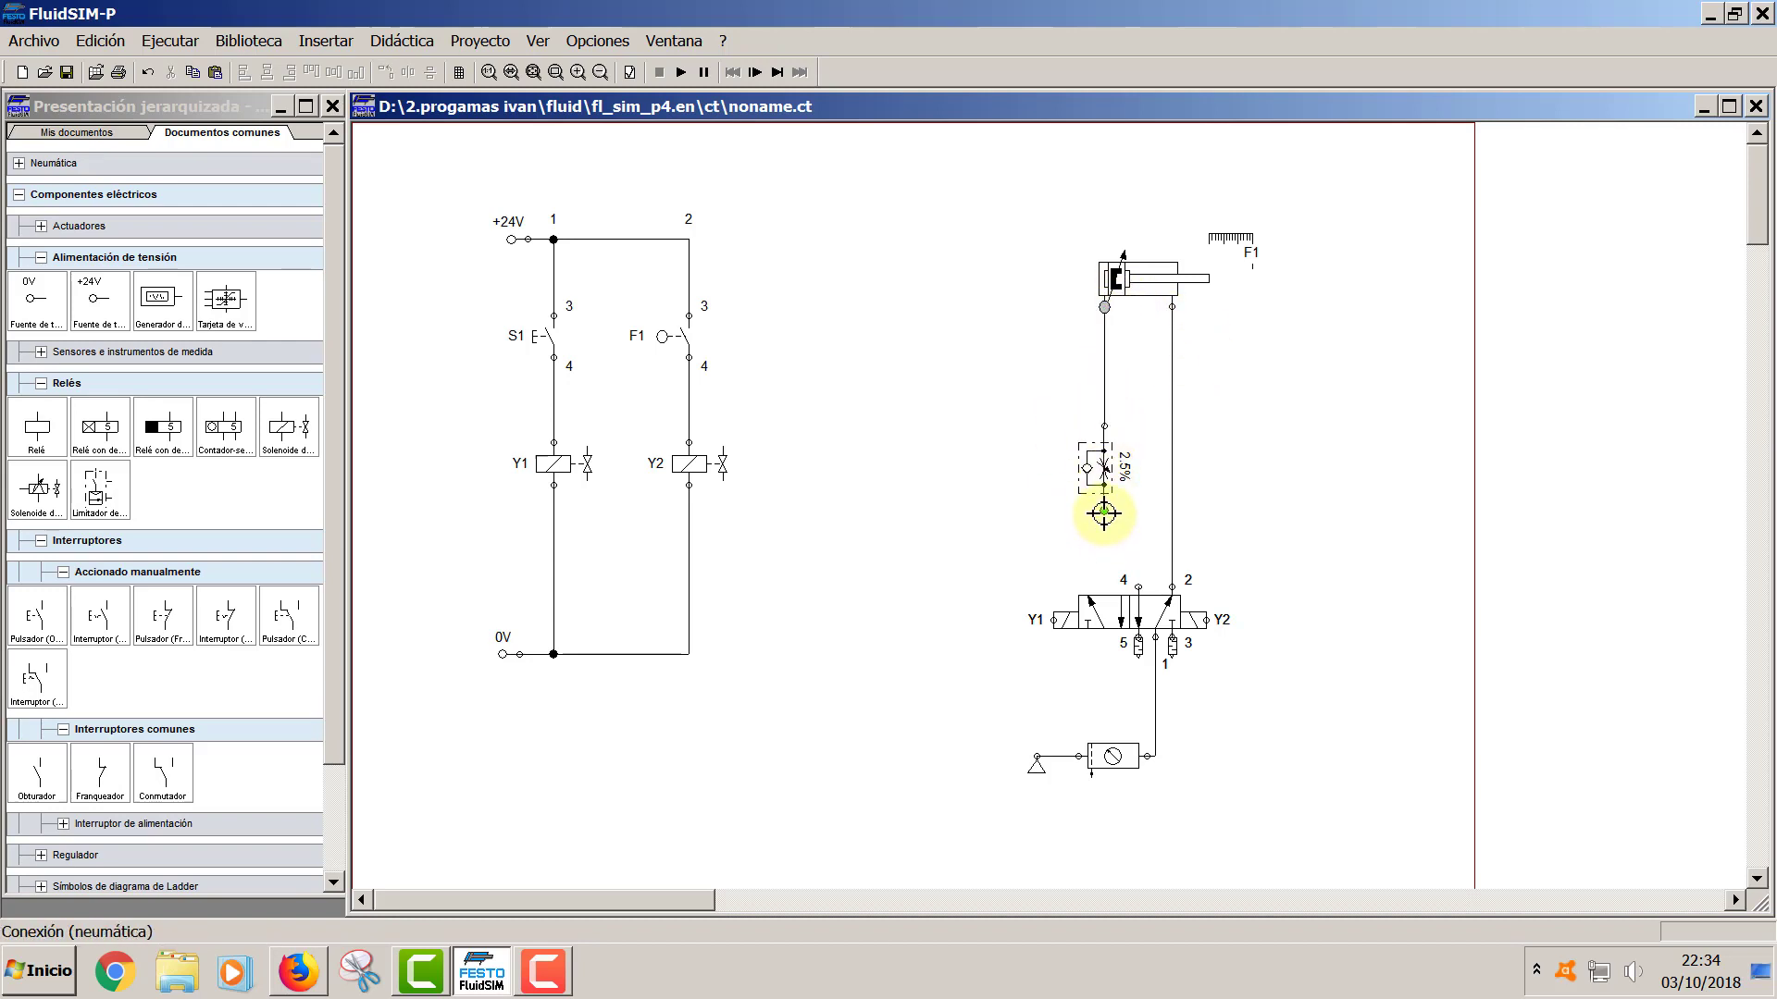
pyautogui.moveTo(1104, 510); pyautogui.dragTo(1138, 586)
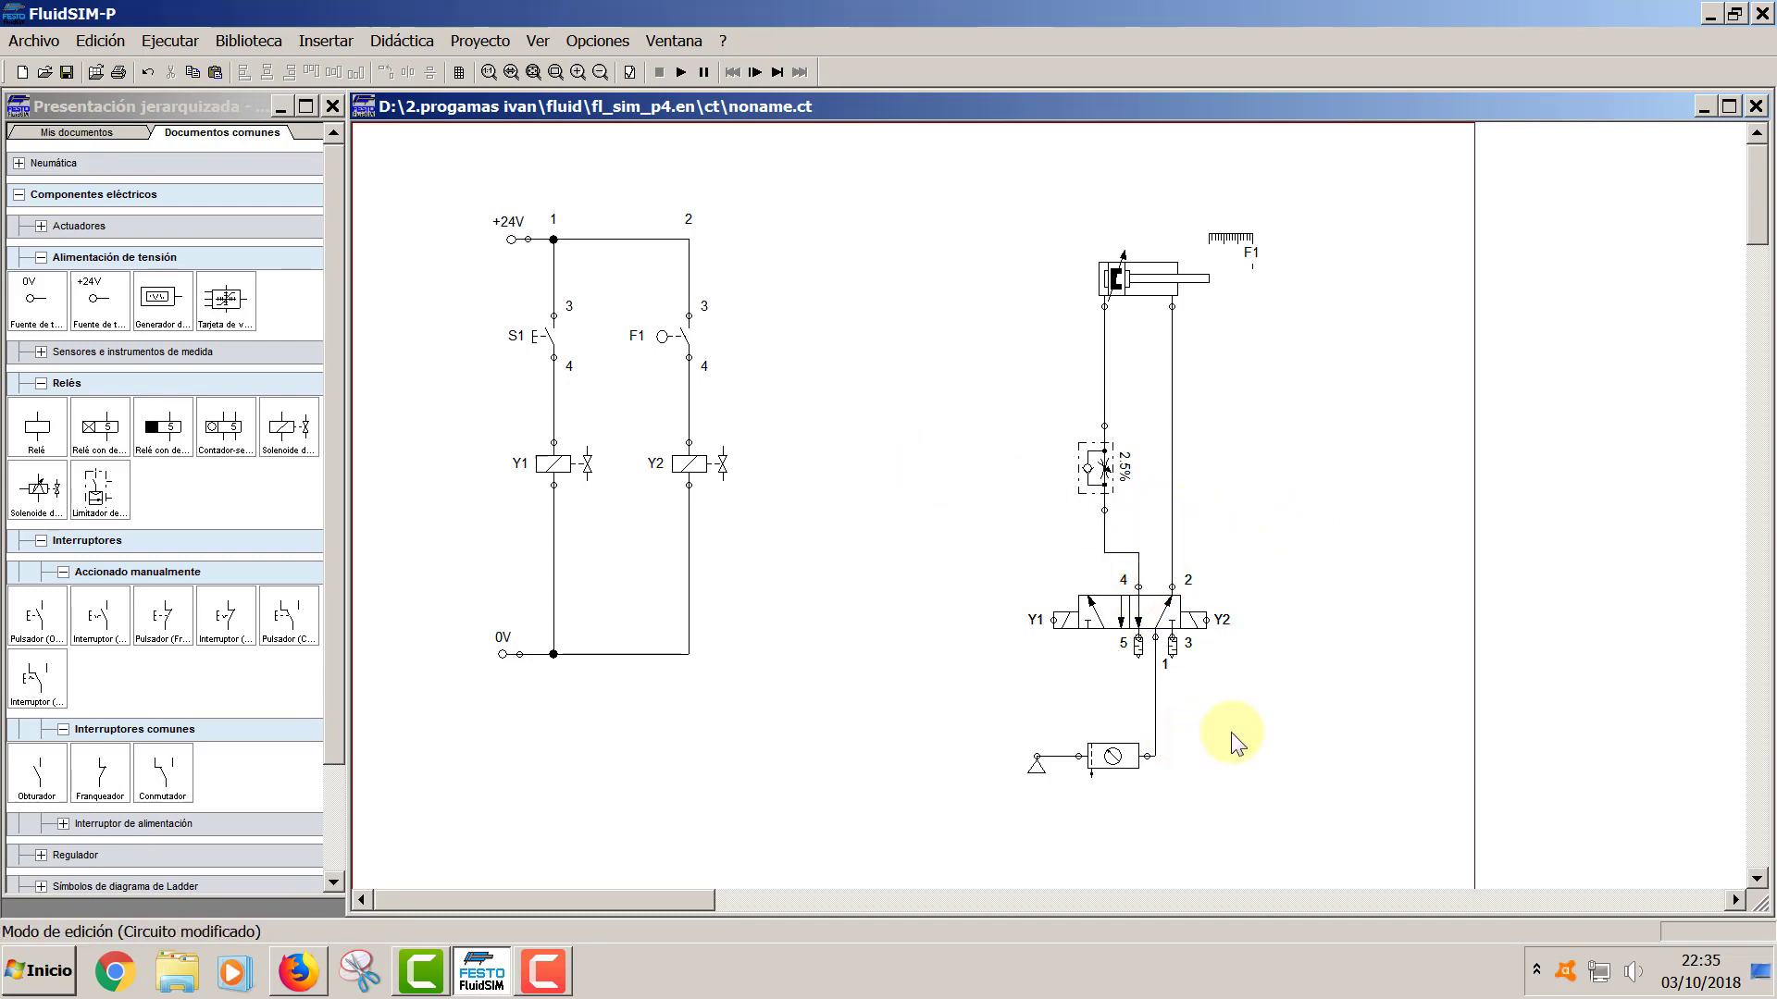
# - Start the simulation and actuate pushbutton S1 to test the cylinder with the reversed flow control valve
pyautogui.moveTo(1094, 480)
pyautogui.click(680, 71)
pyautogui.click(538, 335)
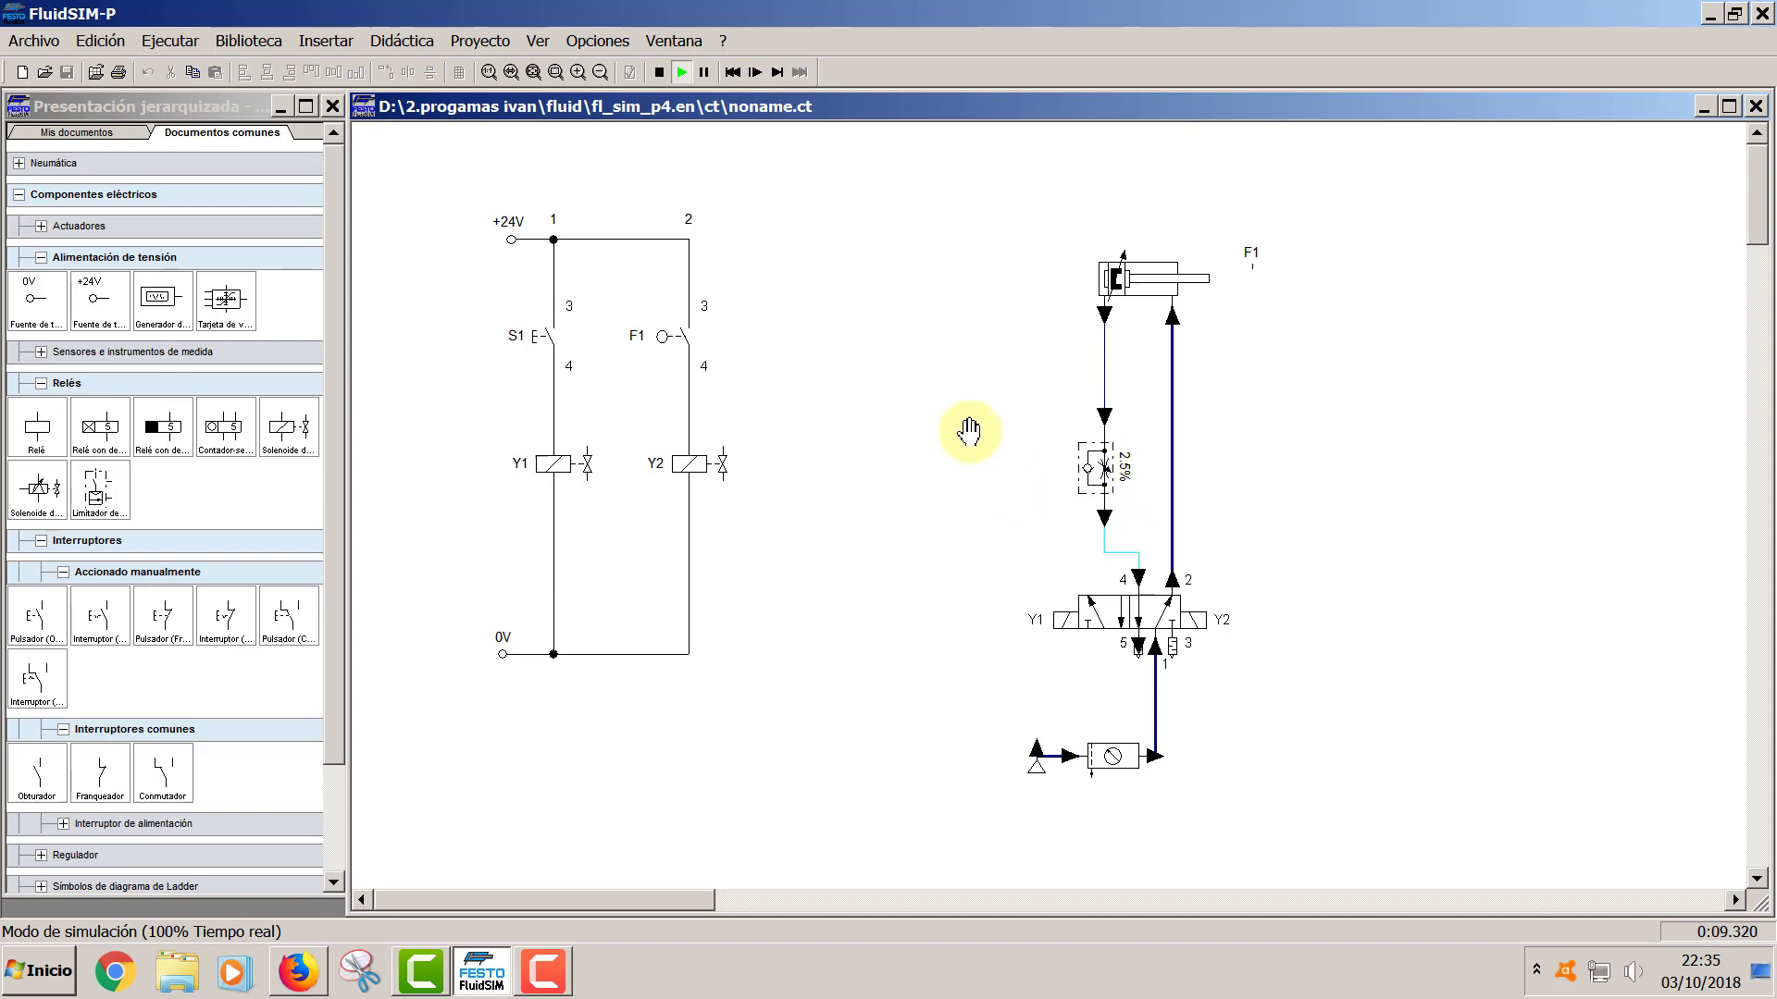
# - Actuate pushbutton S1 again and examine the pneumatic circuit up close as the cylinder moves
pyautogui.click(557, 72)
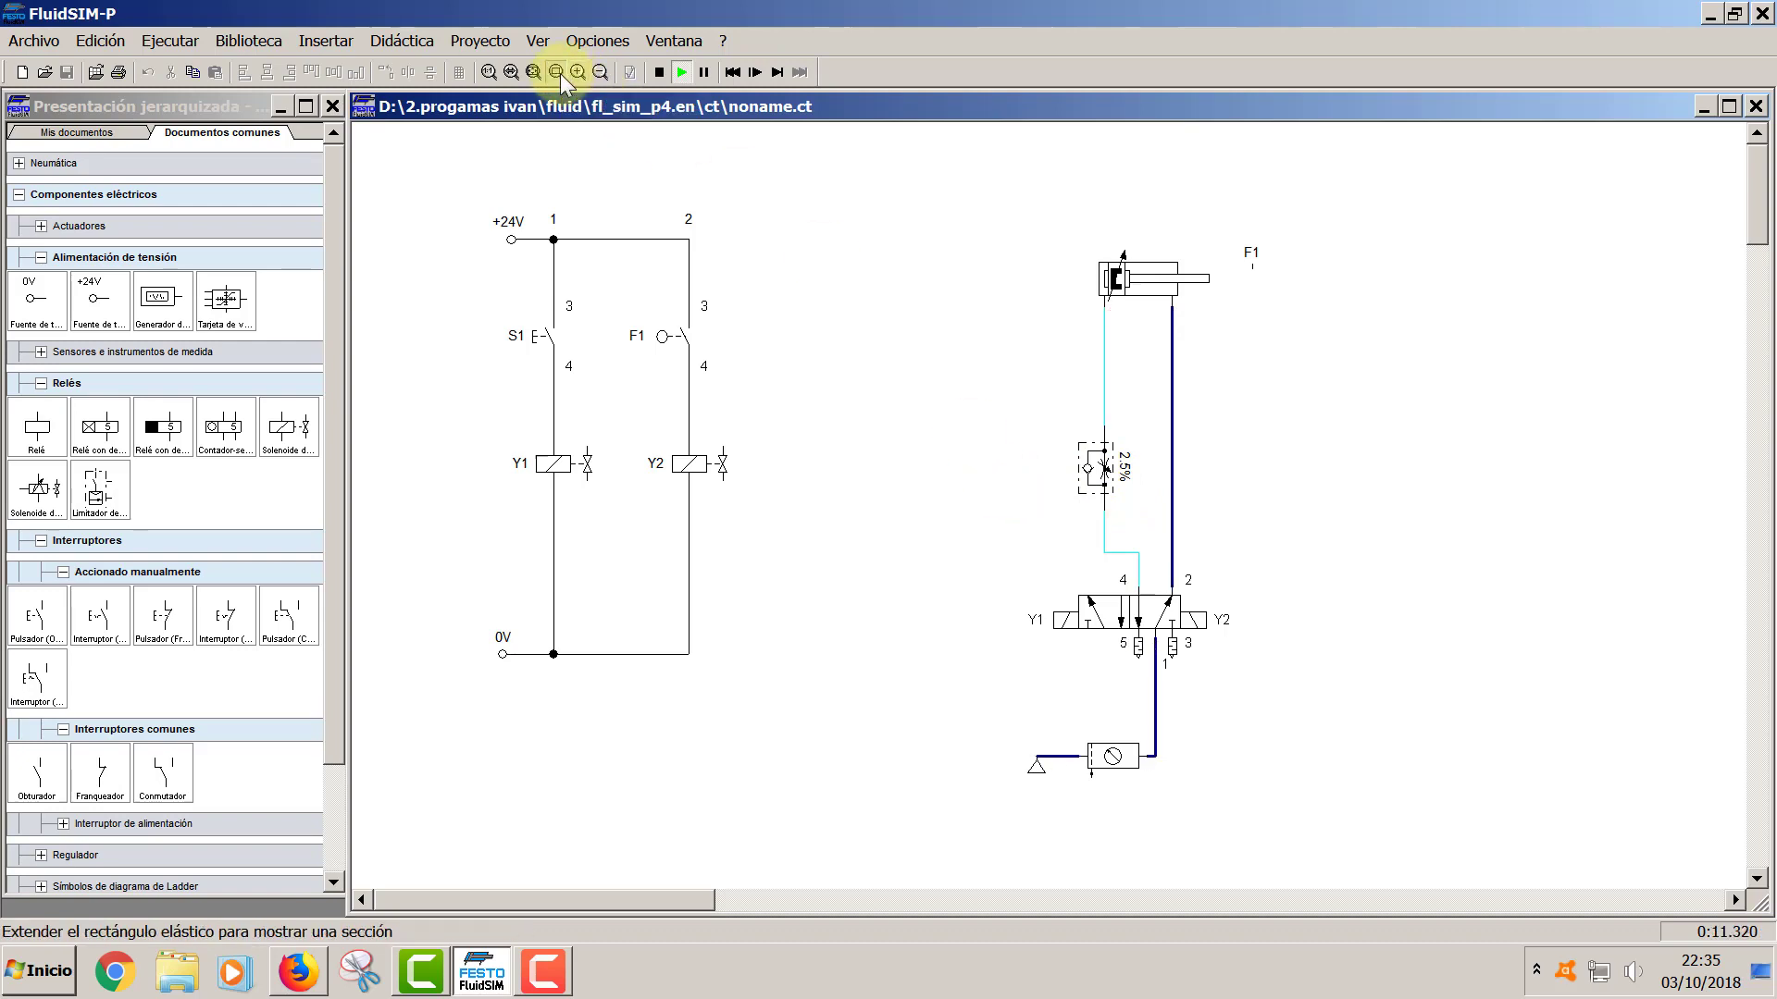
pyautogui.moveTo(924, 208); pyautogui.dragTo(1123, 832)
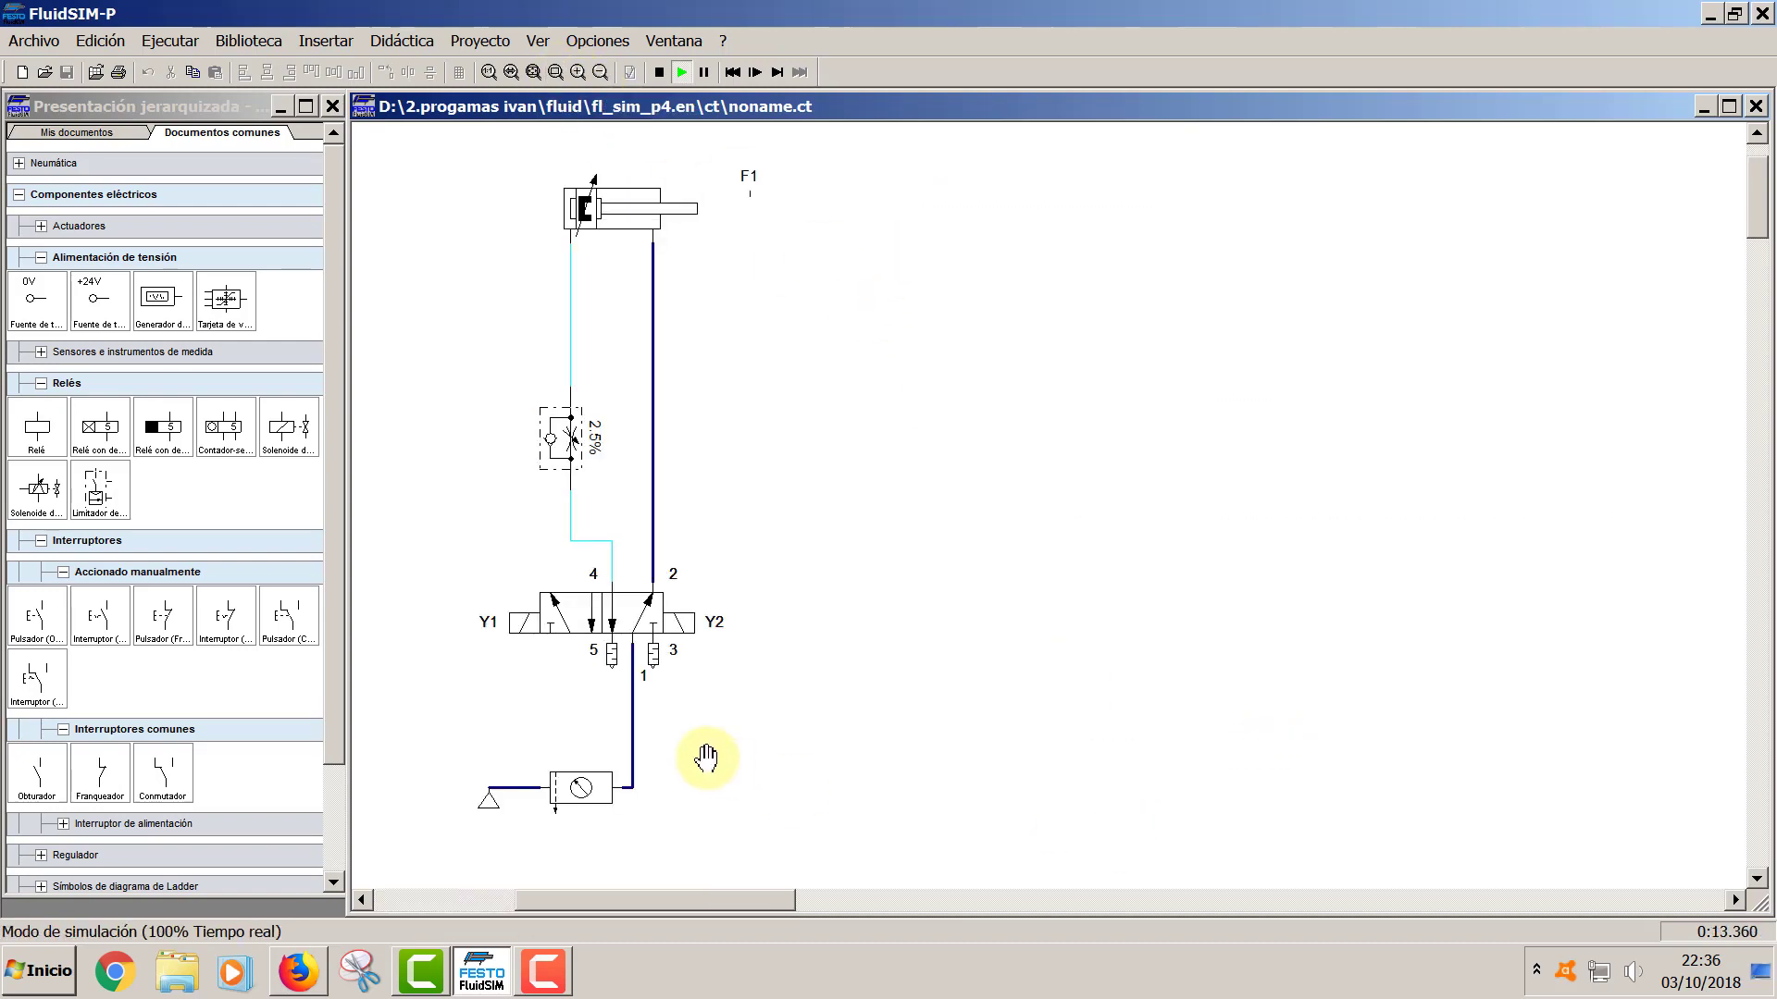
pyautogui.moveTo(743, 908); pyautogui.dragTo(614, 897)
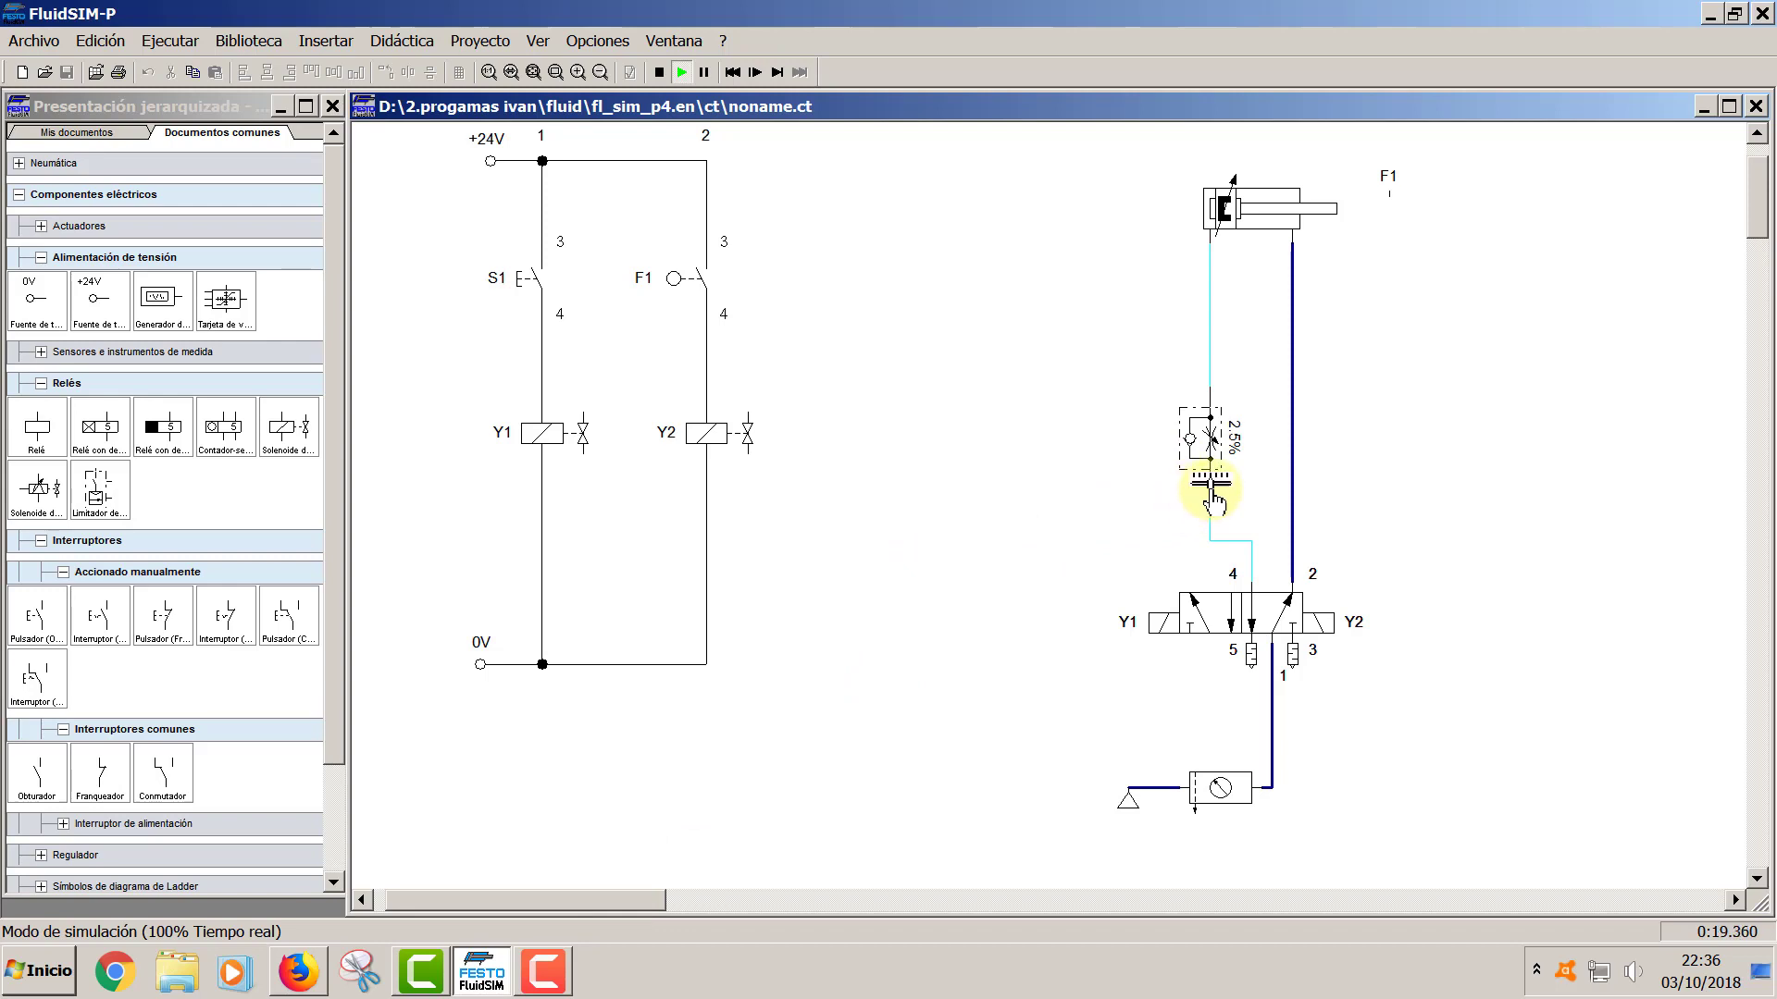
pyautogui.click(532, 272)
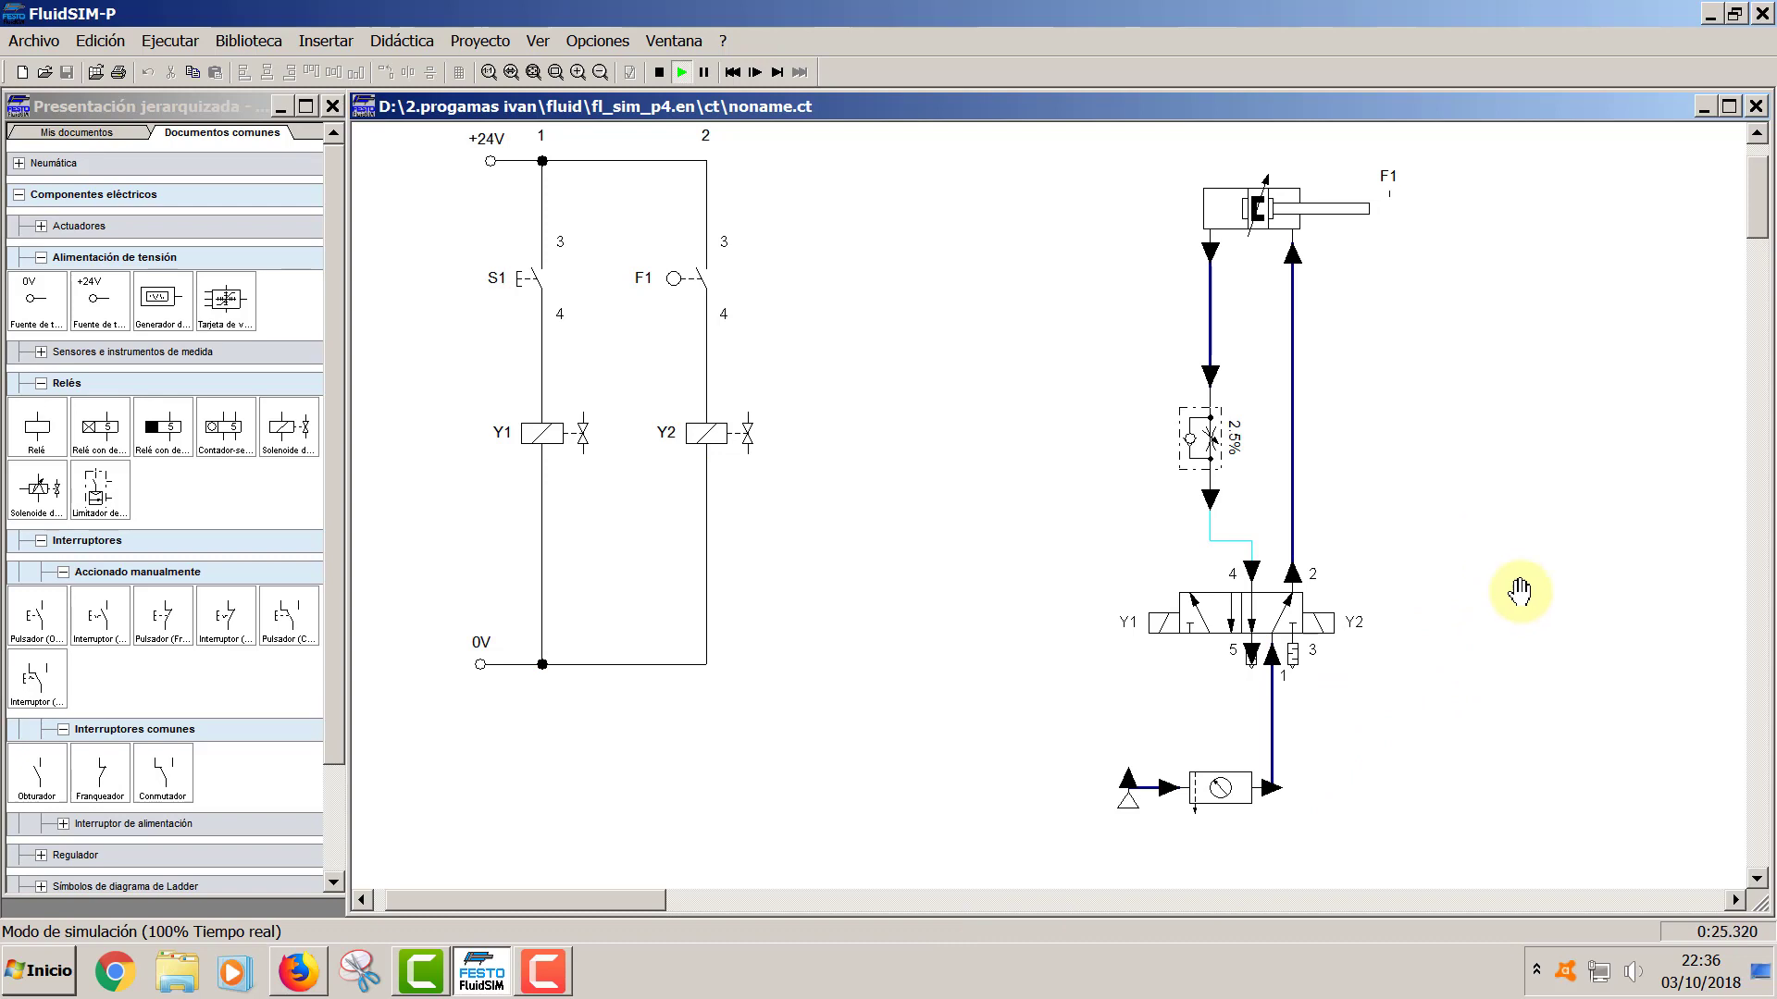
# - Stop the simulation and return the circuit to editing mode
pyautogui.click(600, 72)
pyautogui.click(600, 72)
pyautogui.click(571, 73)
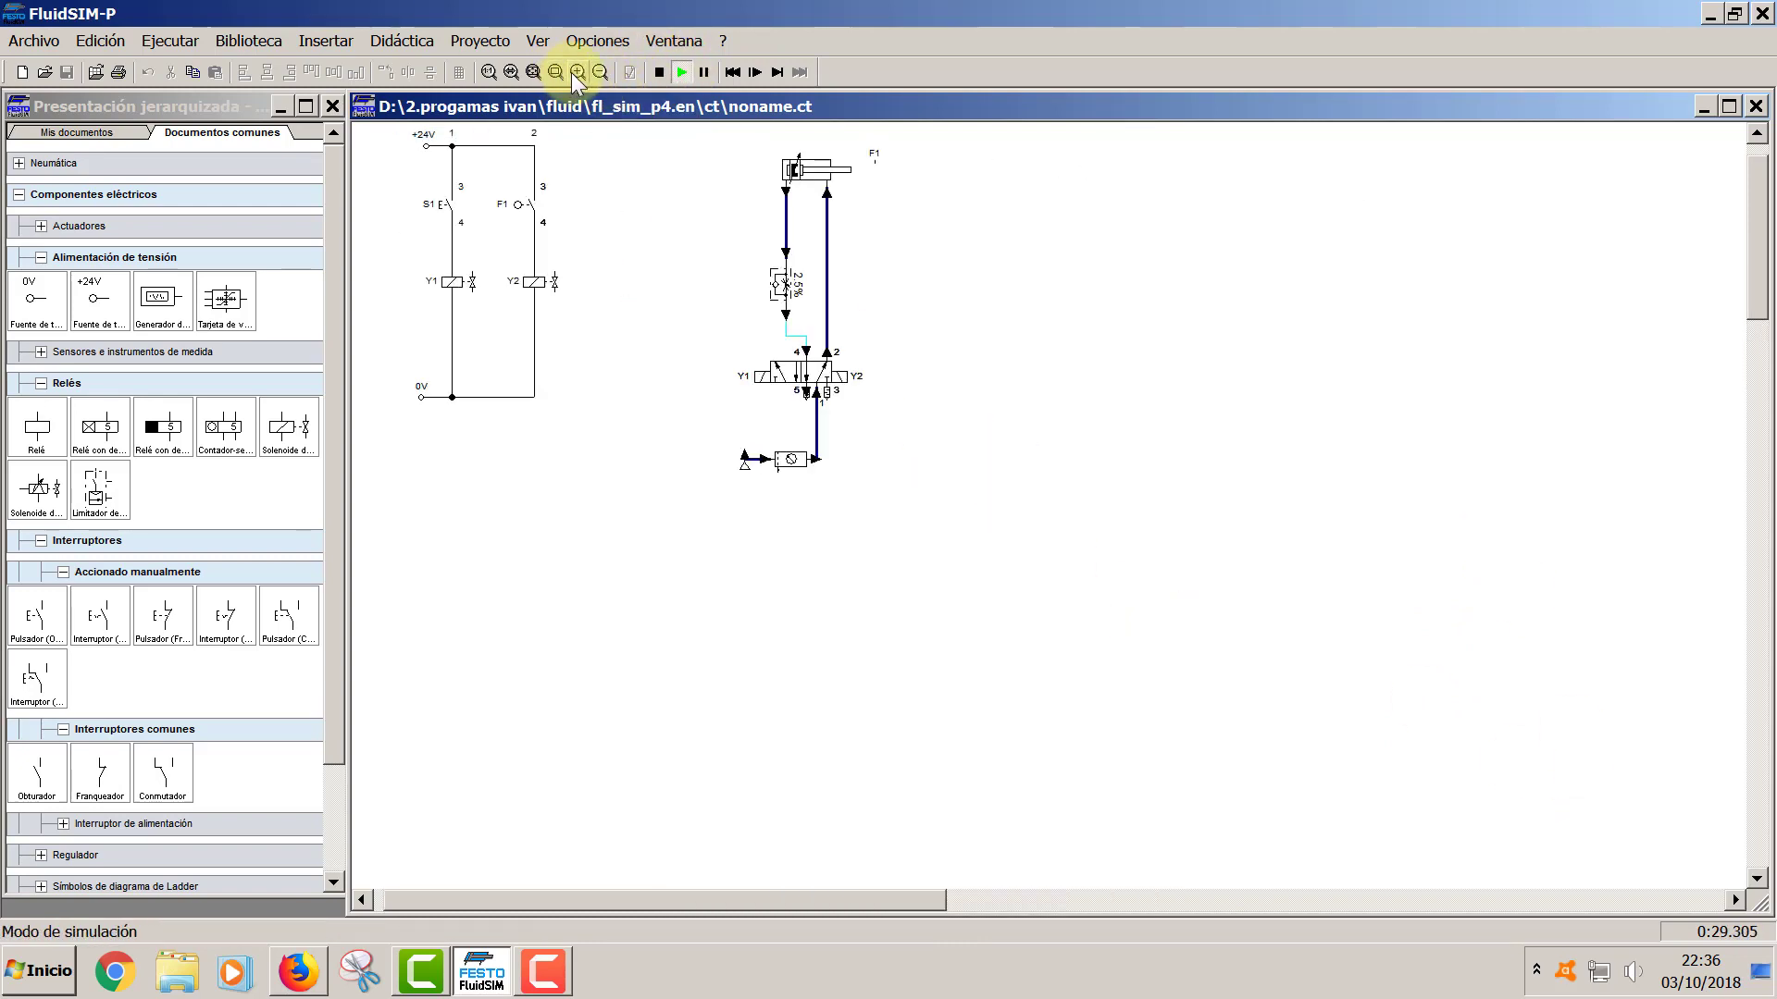
pyautogui.moveTo(734, 905); pyautogui.dragTo(557, 901)
pyautogui.scroll(2, 775, 636)
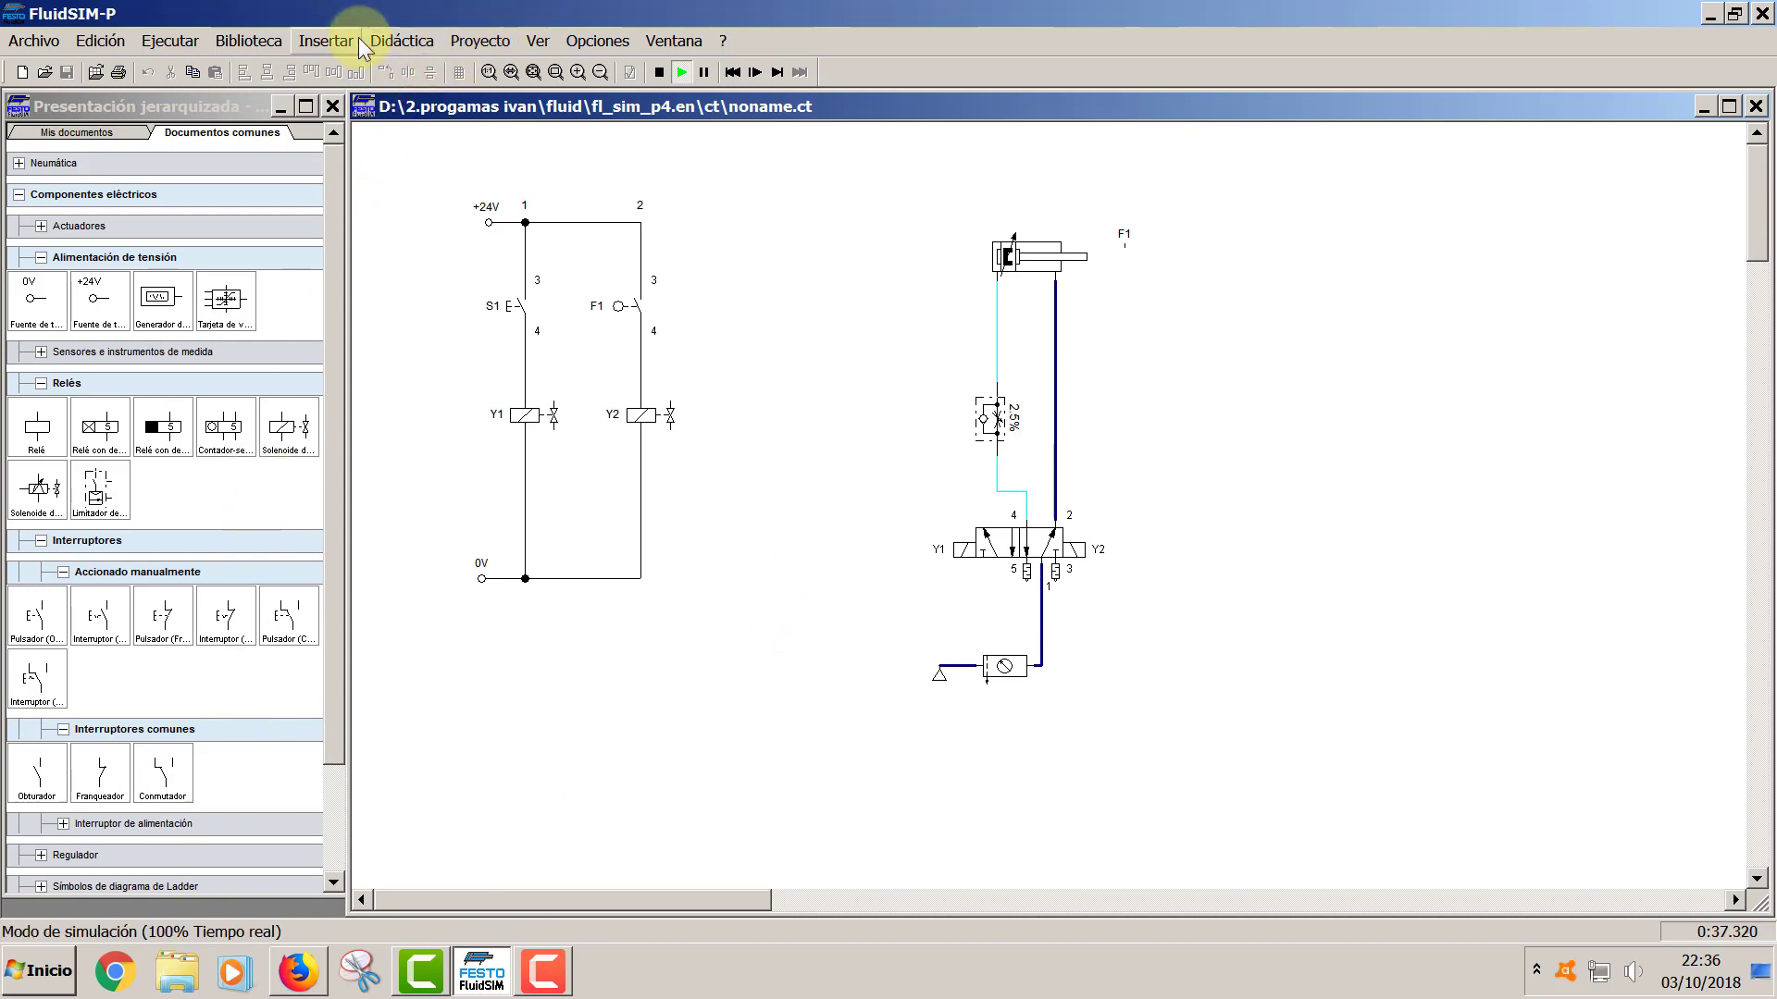
pyautogui.click(331, 43)
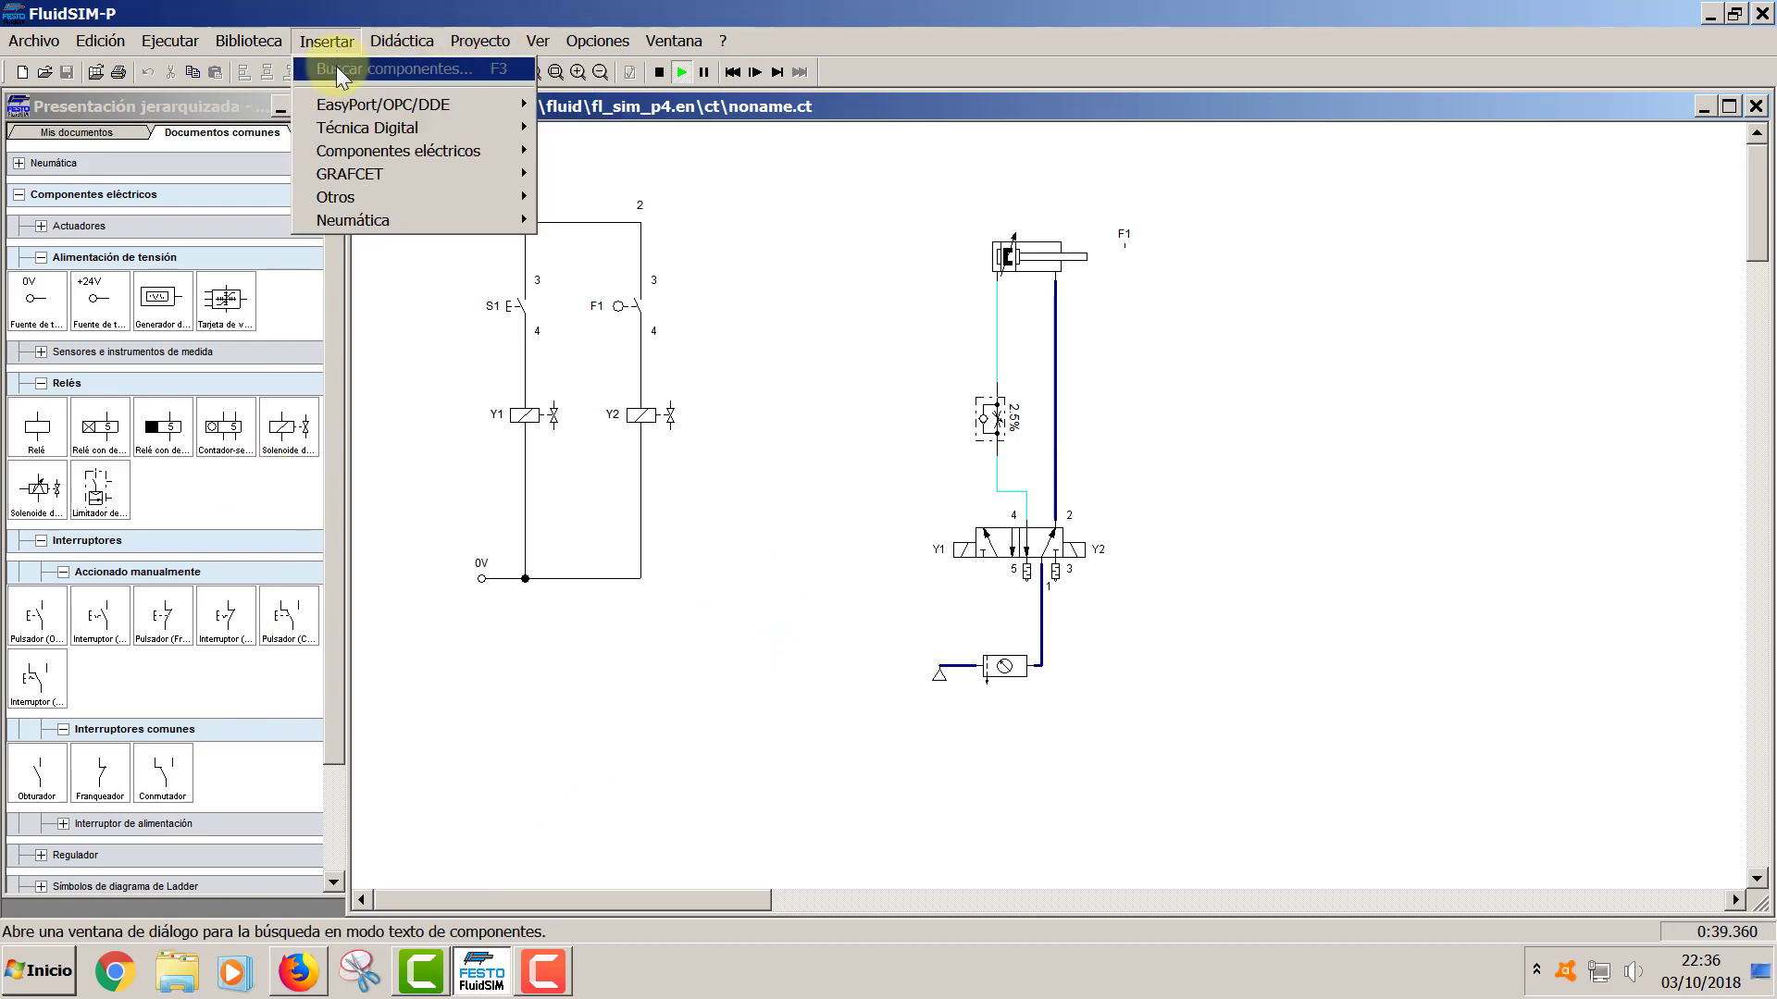
pyautogui.click(662, 73)
pyautogui.click(662, 71)
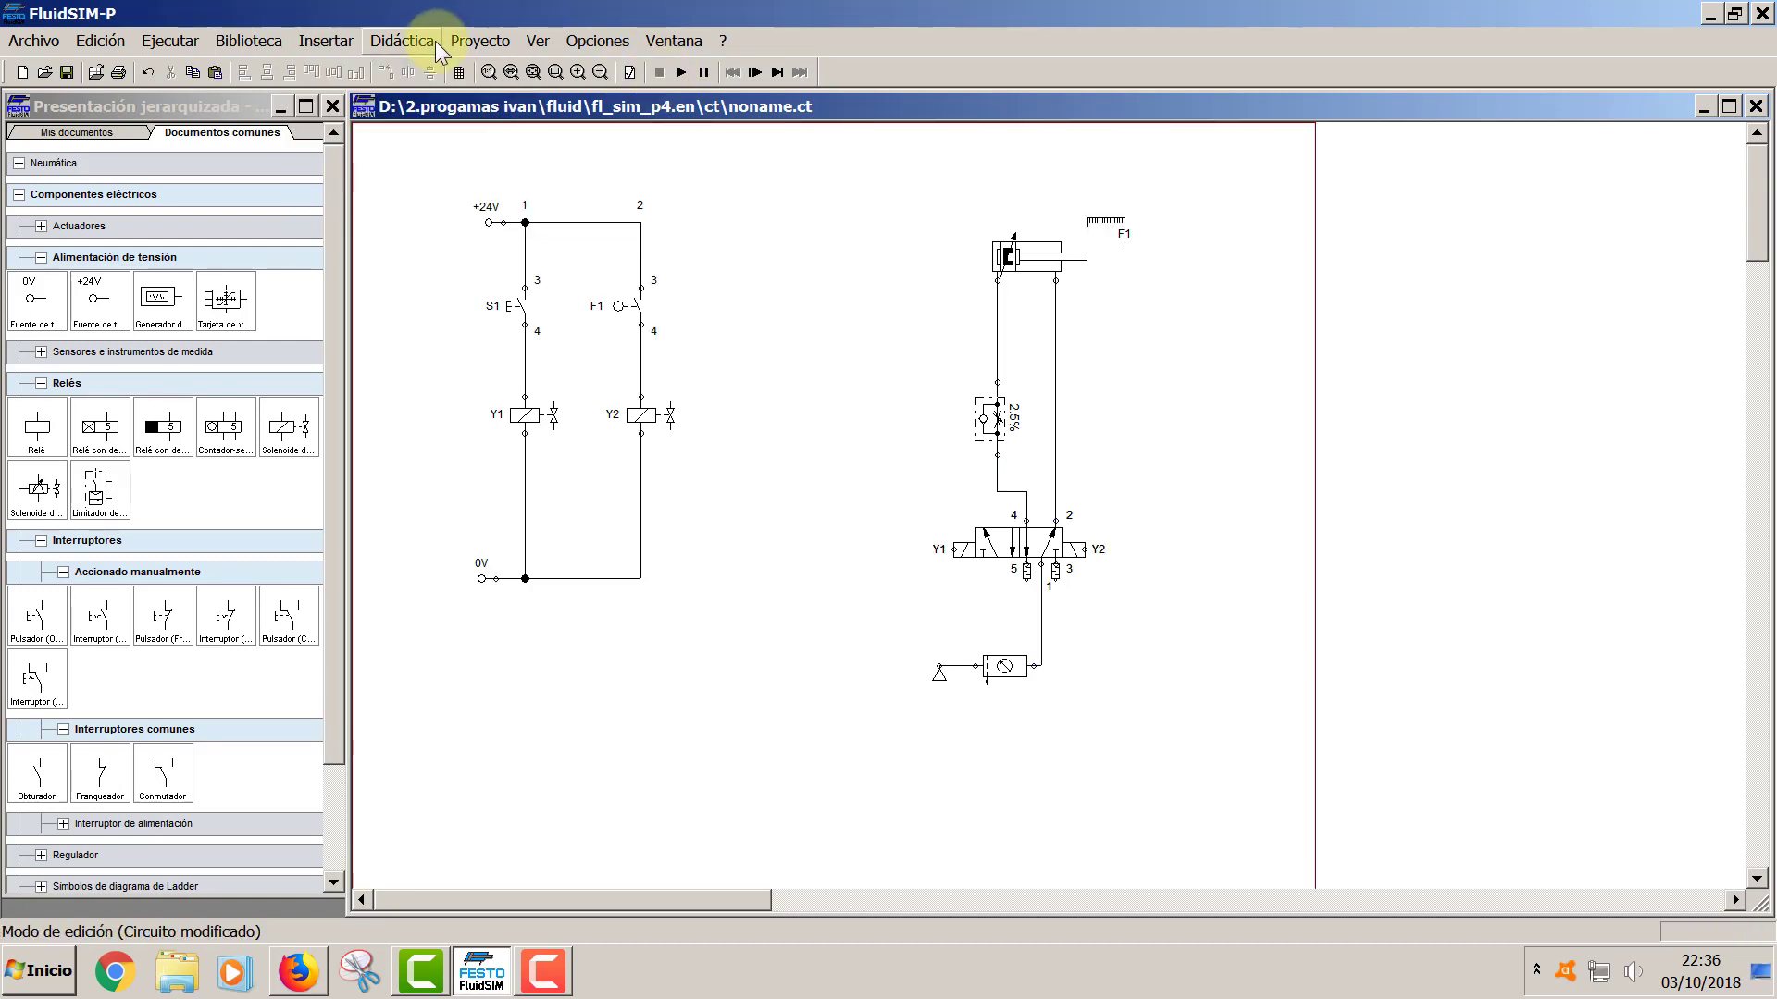
# - Search for the component "text", place a text component above the electrical circuit, and set its wording to "Circuito electrico"
pyautogui.click(349, 41)
pyautogui.click(353, 59)
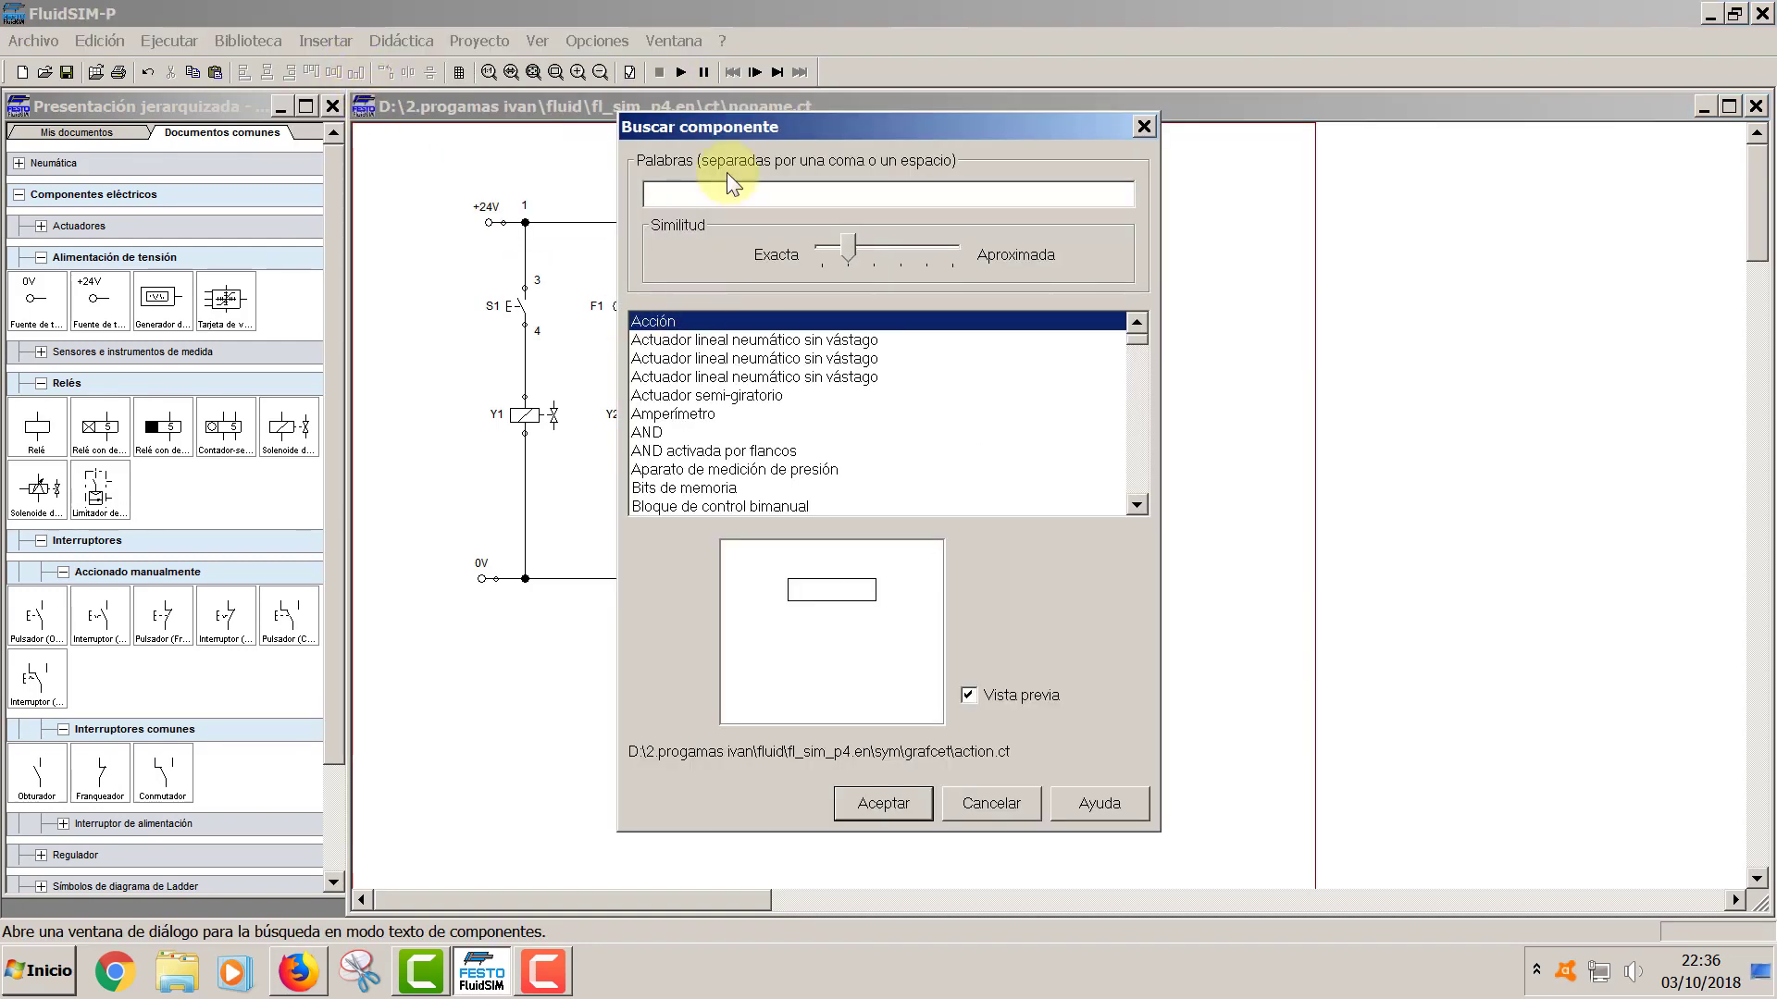
pyautogui.write('text')
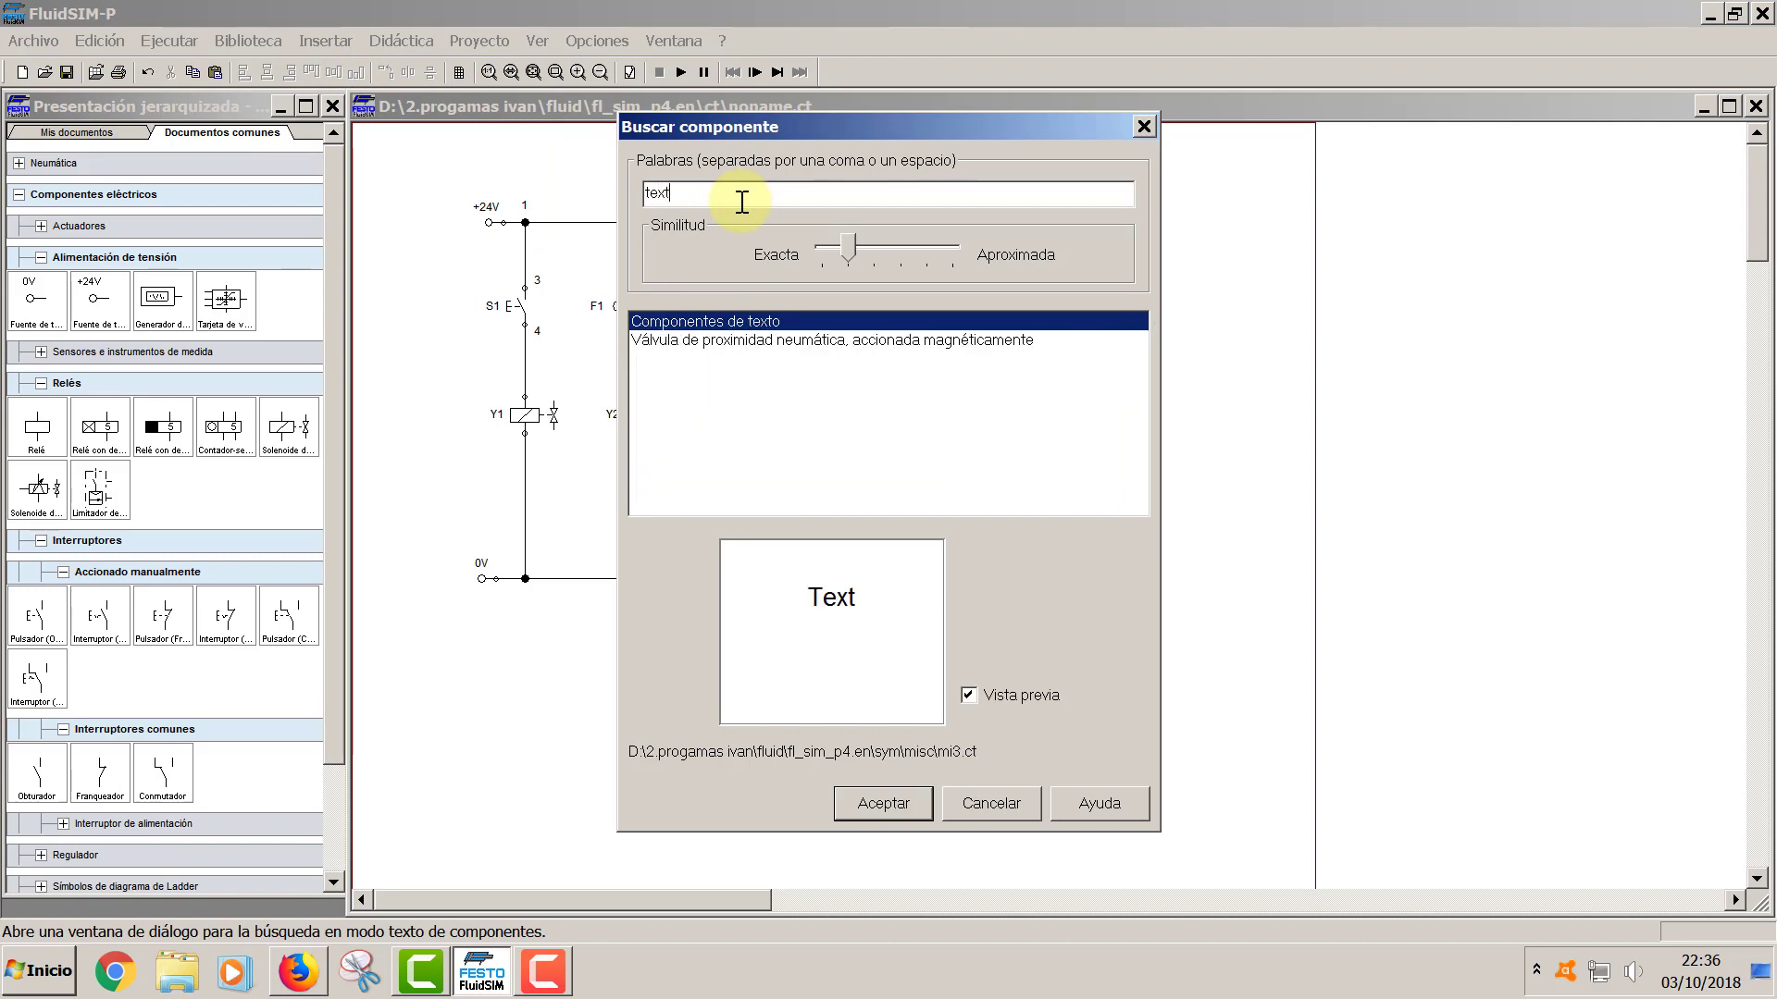
pyautogui.press('Return')
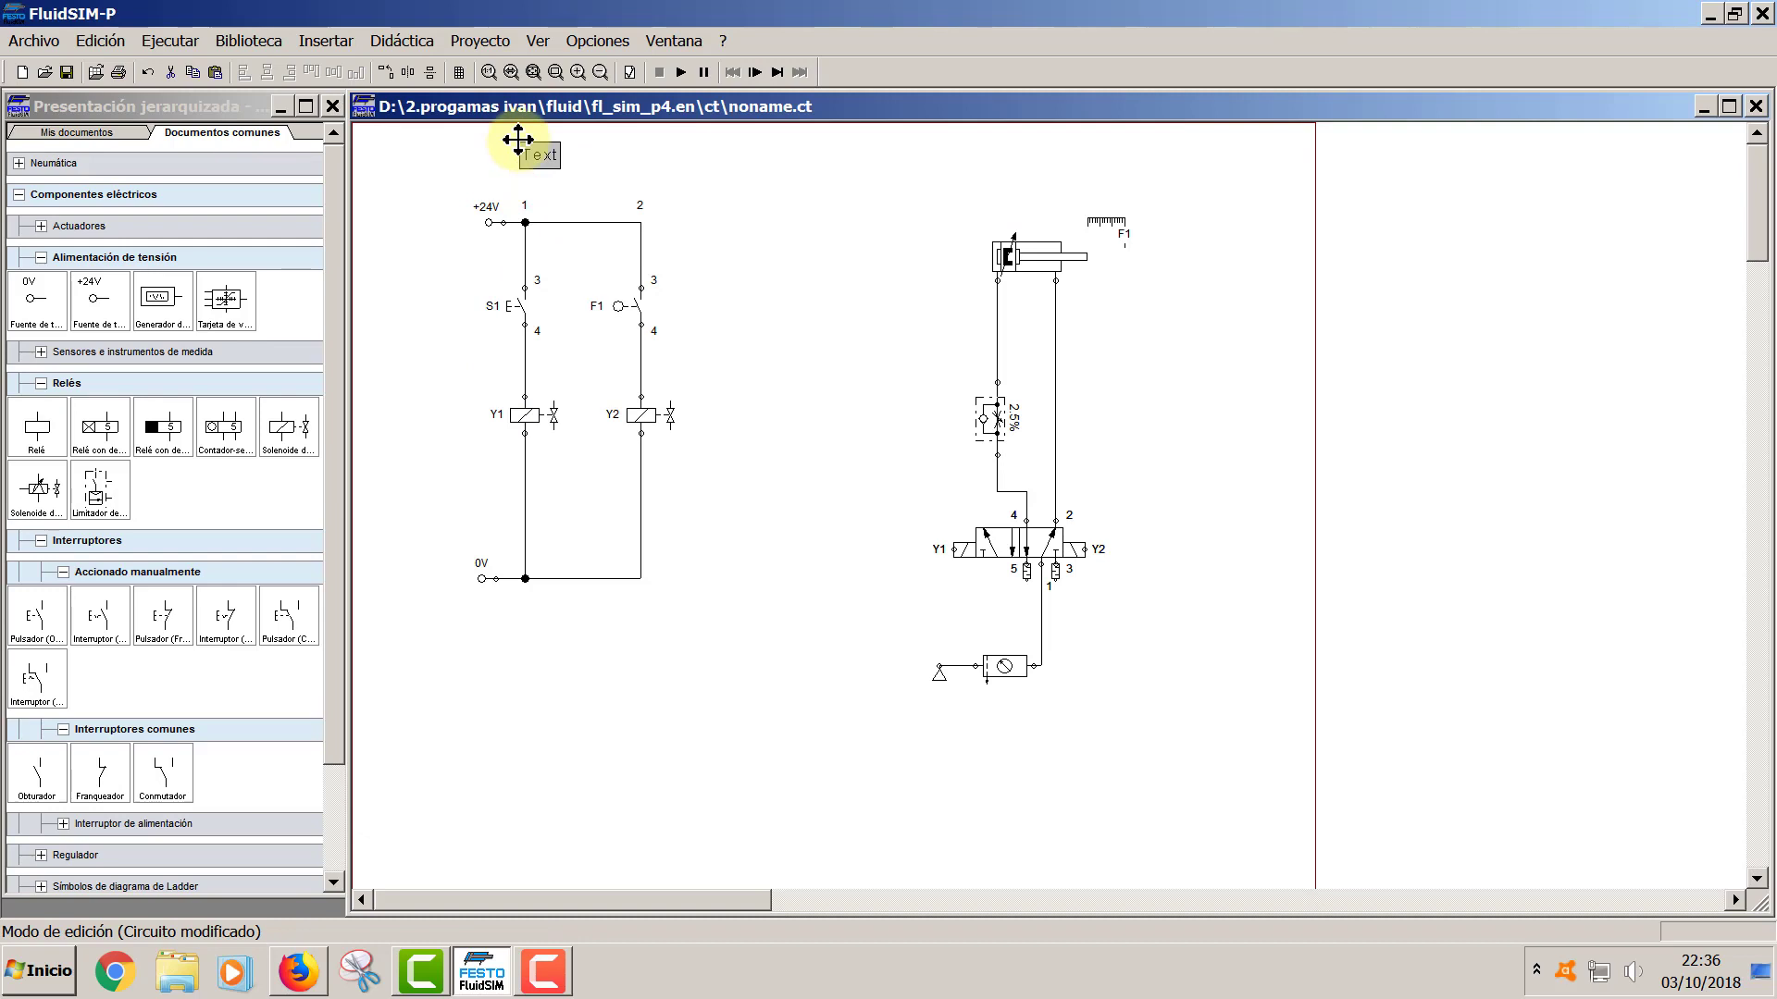
pyautogui.click(519, 138)
pyautogui.doubleClick(527, 148)
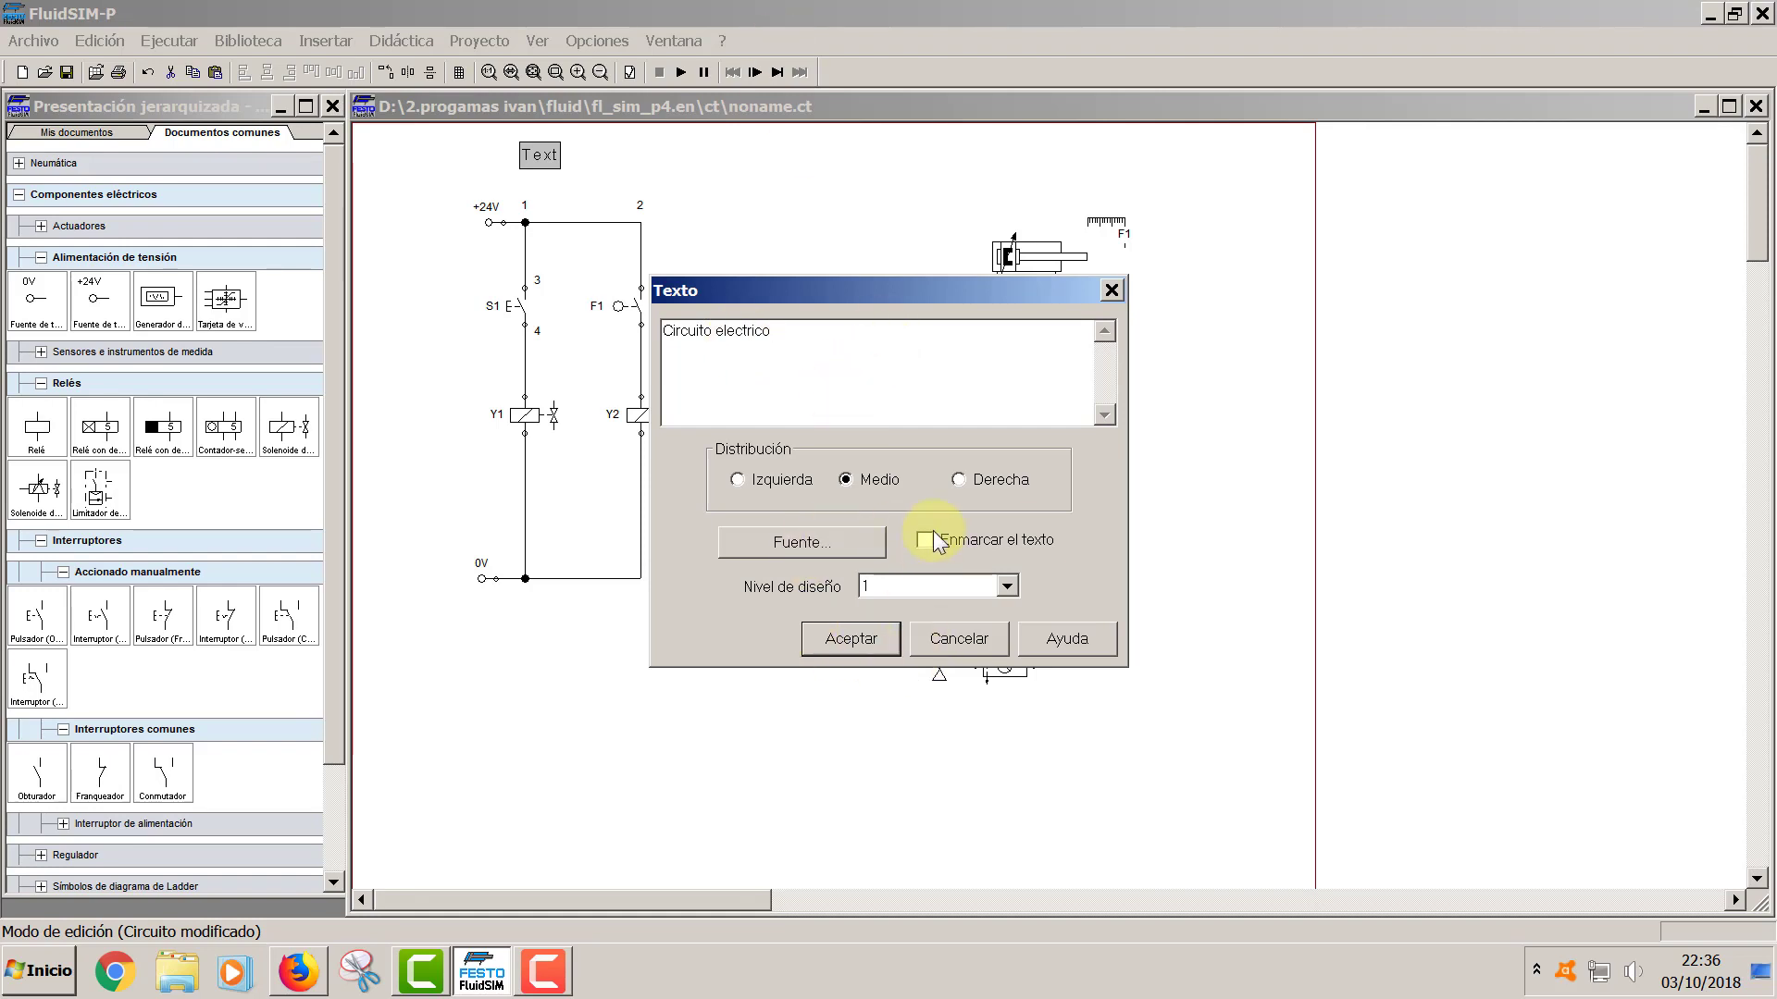
pyautogui.click(862, 638)
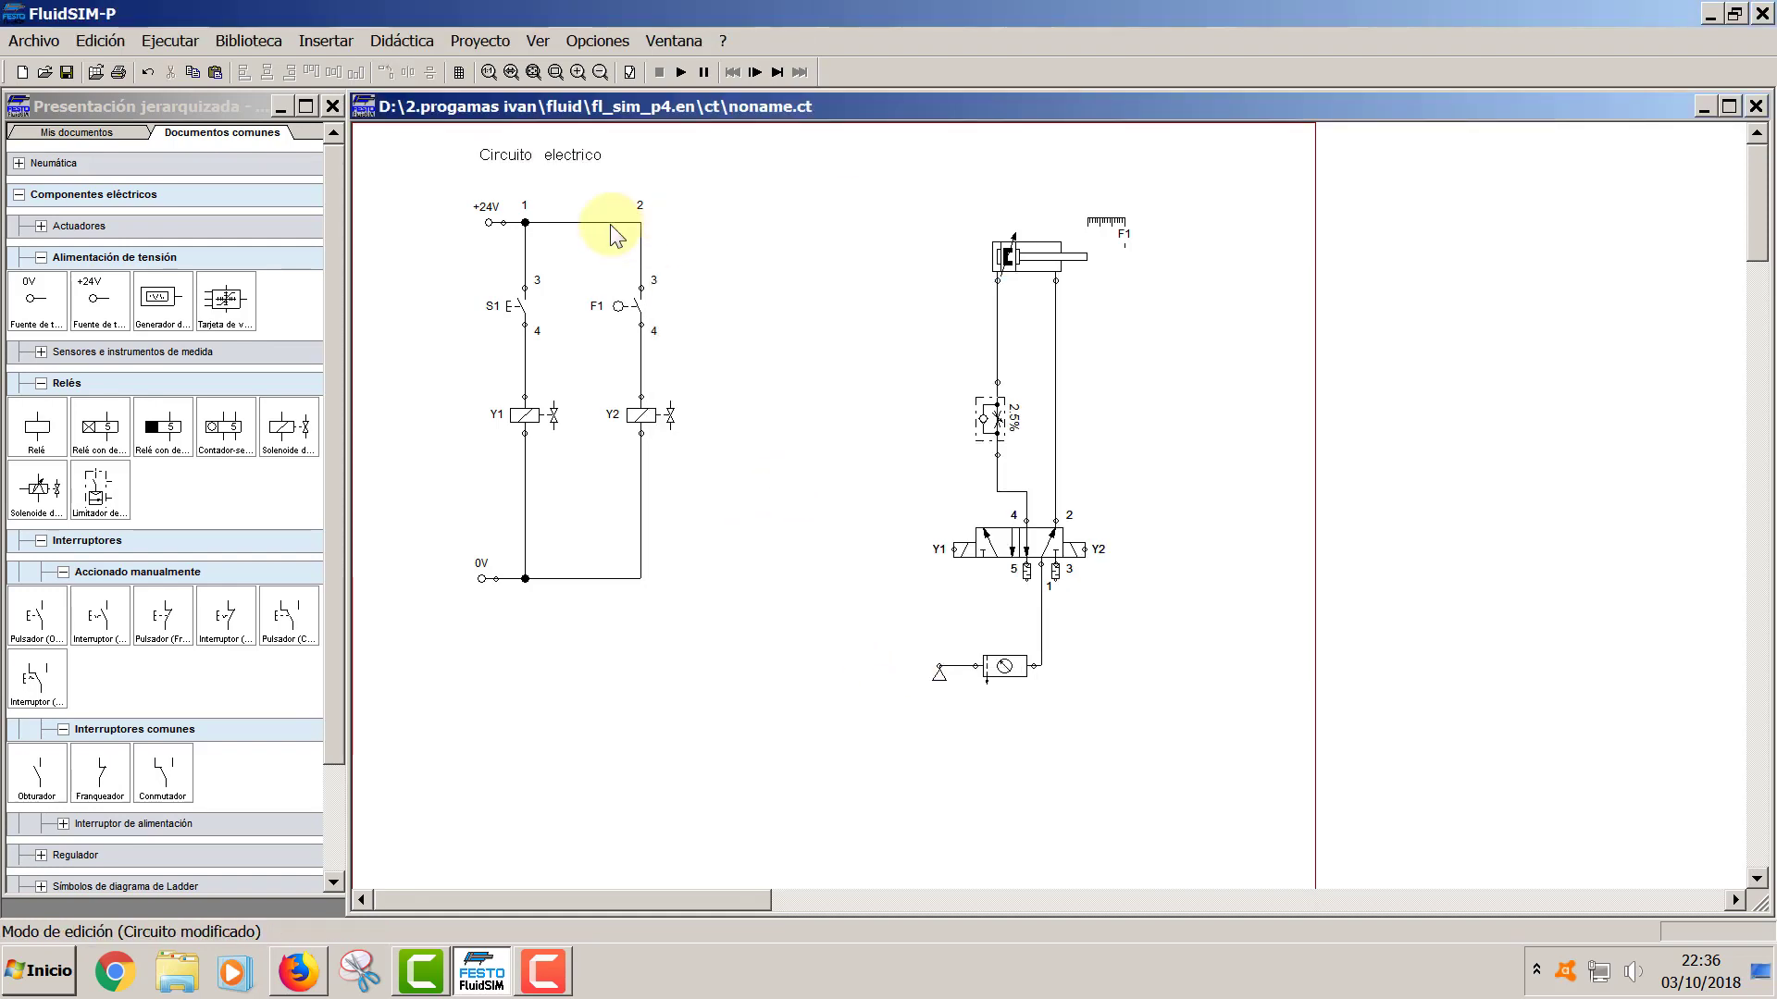
# - Format the "Circuito electrico" title in red (Rojo) with font size 10
pyautogui.rightClick(574, 153)
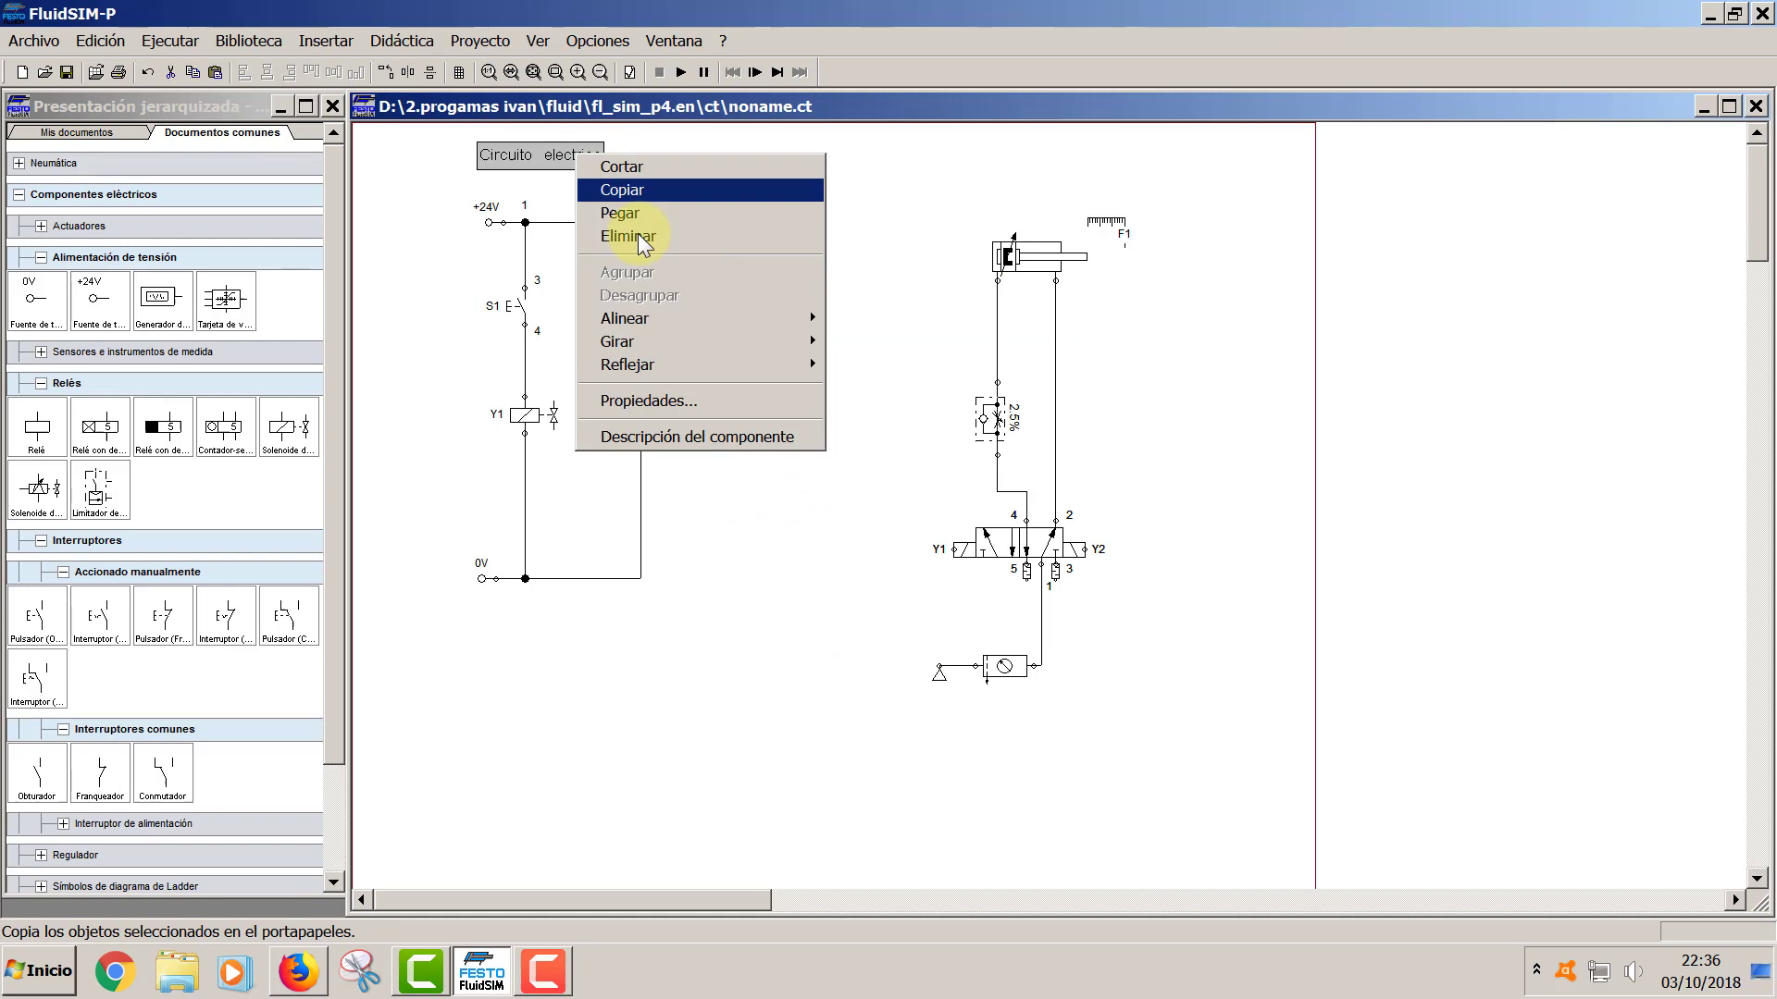
pyautogui.click(638, 392)
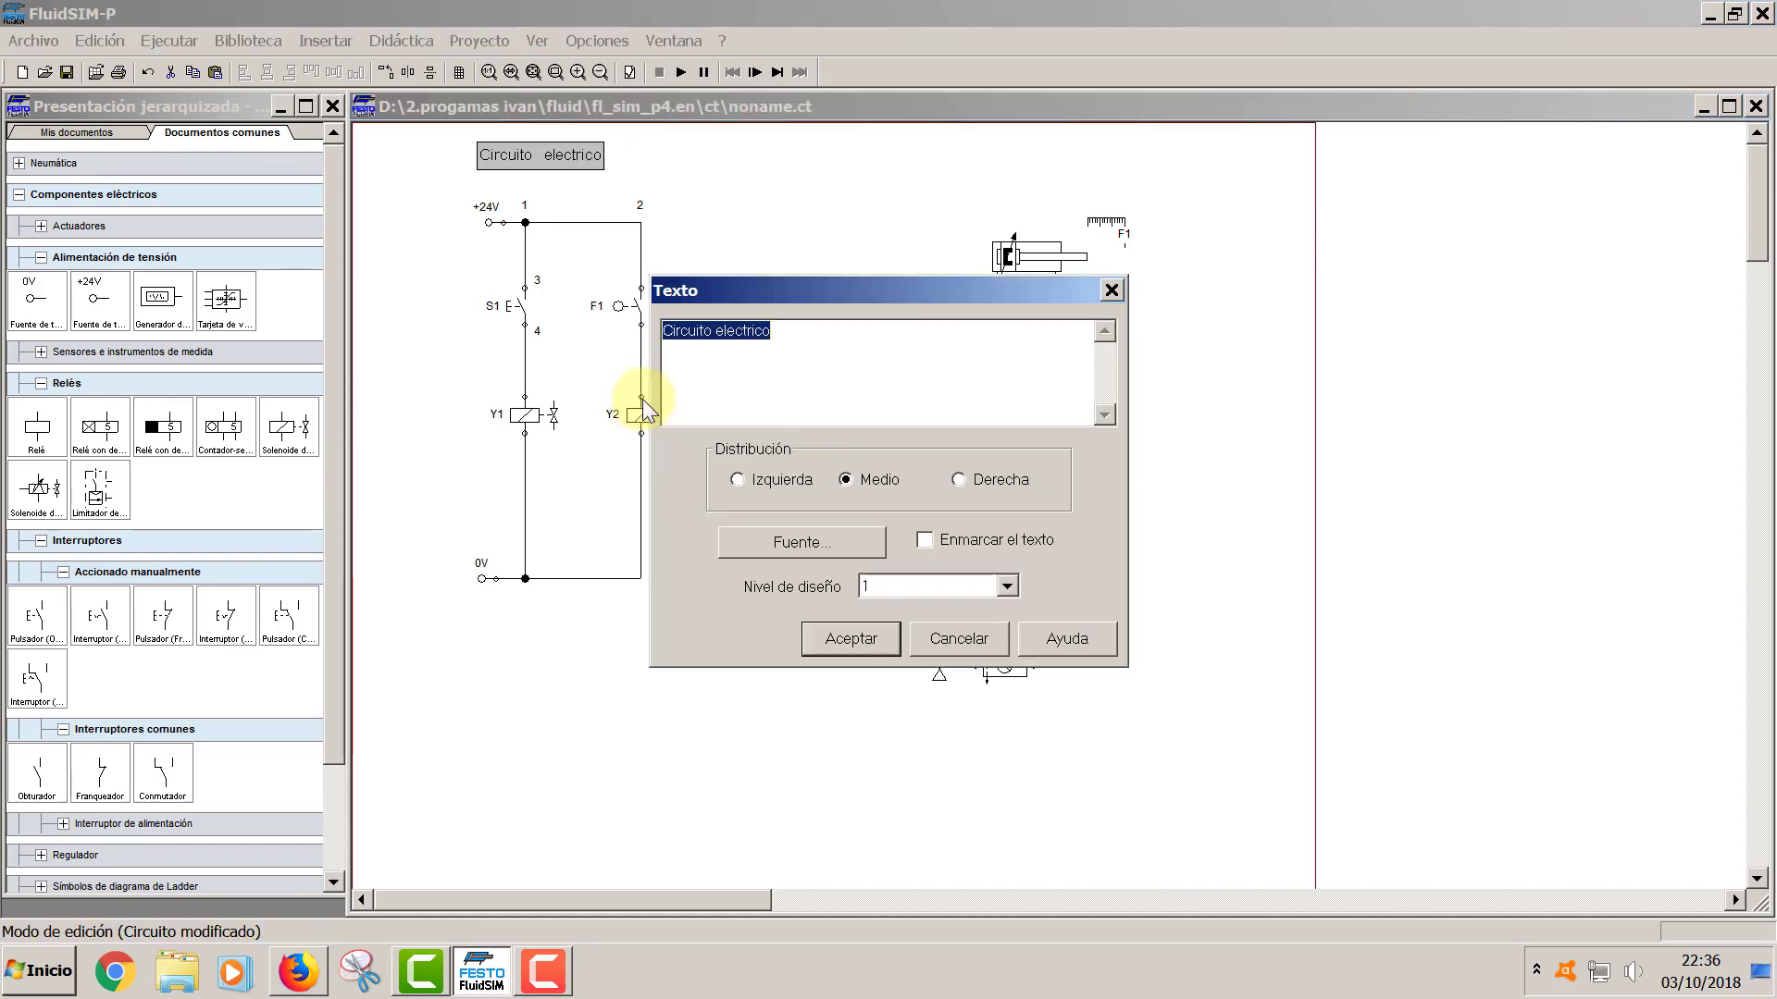
pyautogui.click(805, 543)
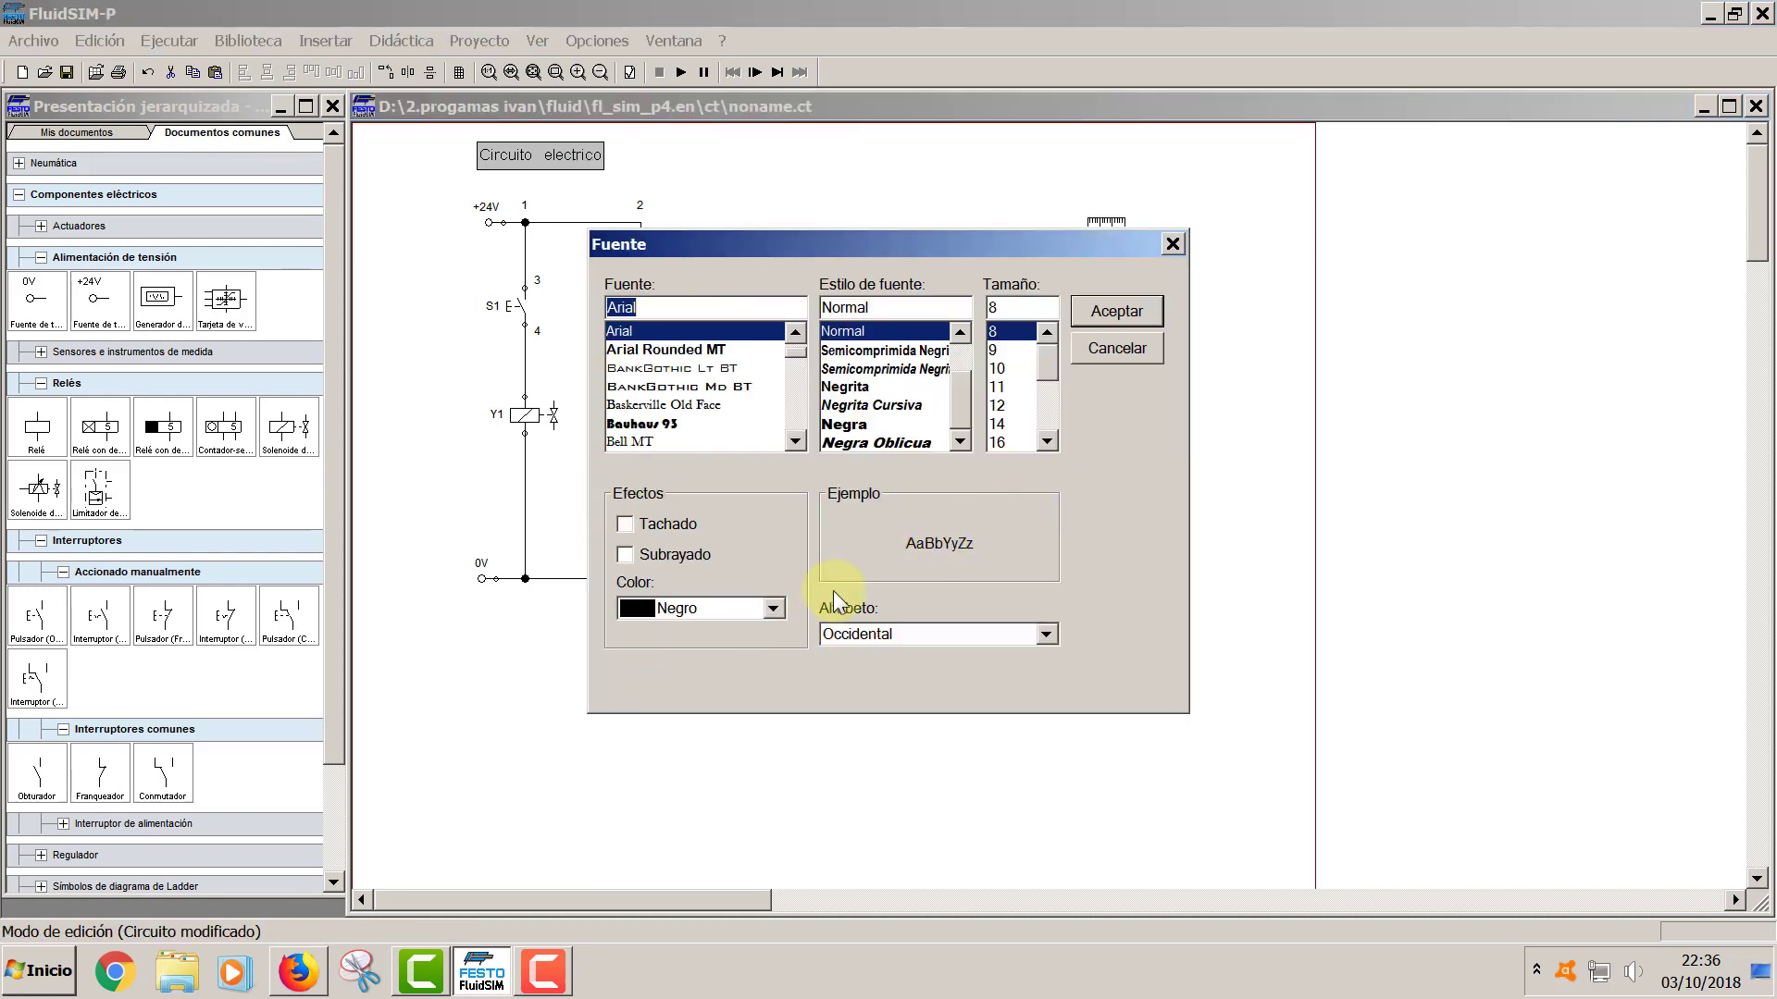
pyautogui.click(772, 608)
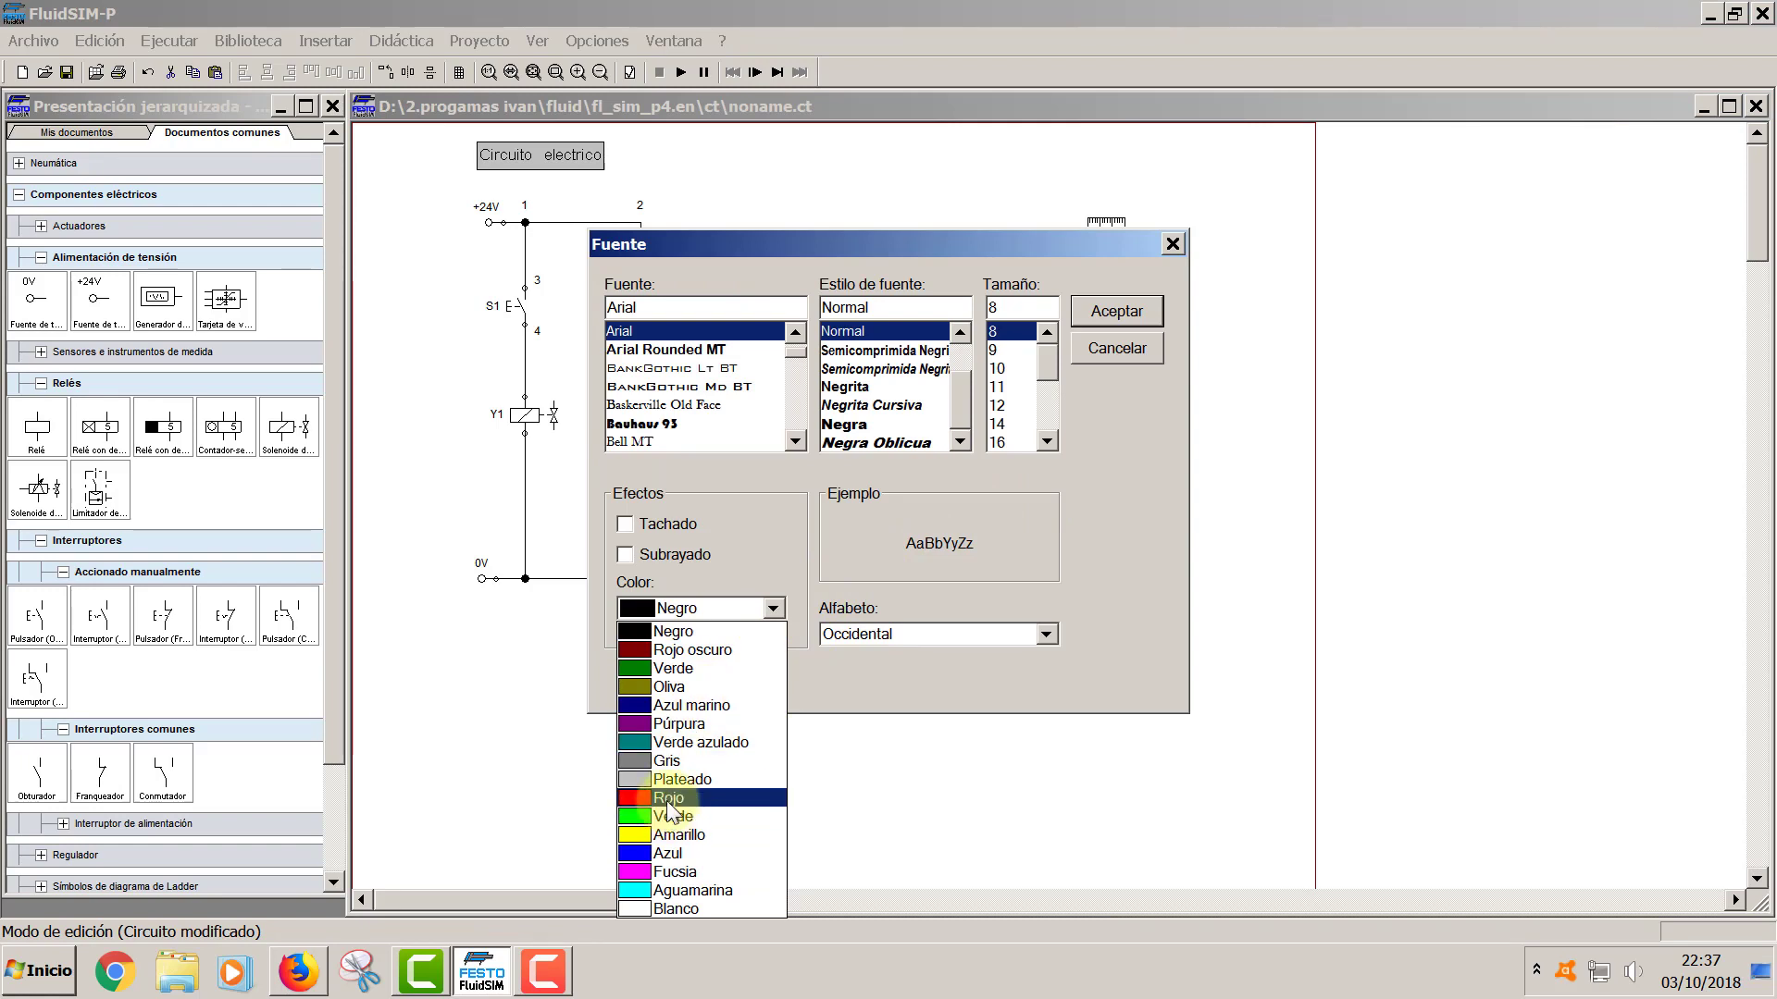
pyautogui.click(669, 801)
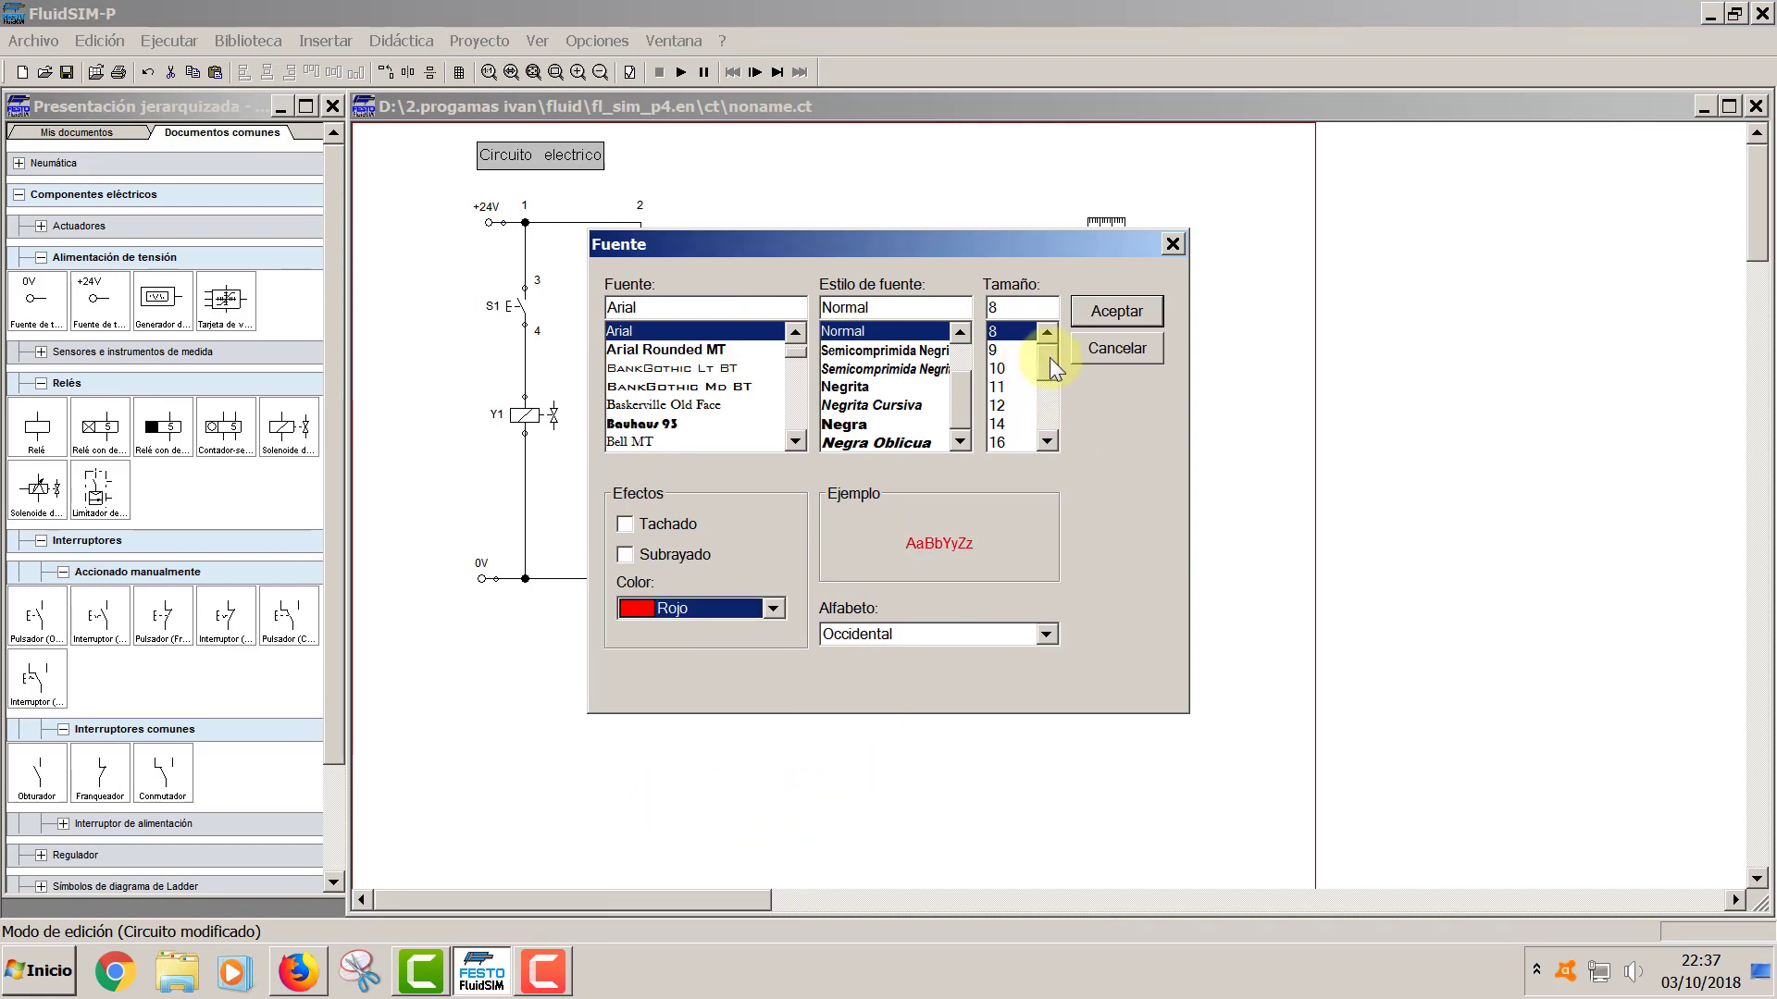
pyautogui.click(998, 369)
pyautogui.click(1098, 313)
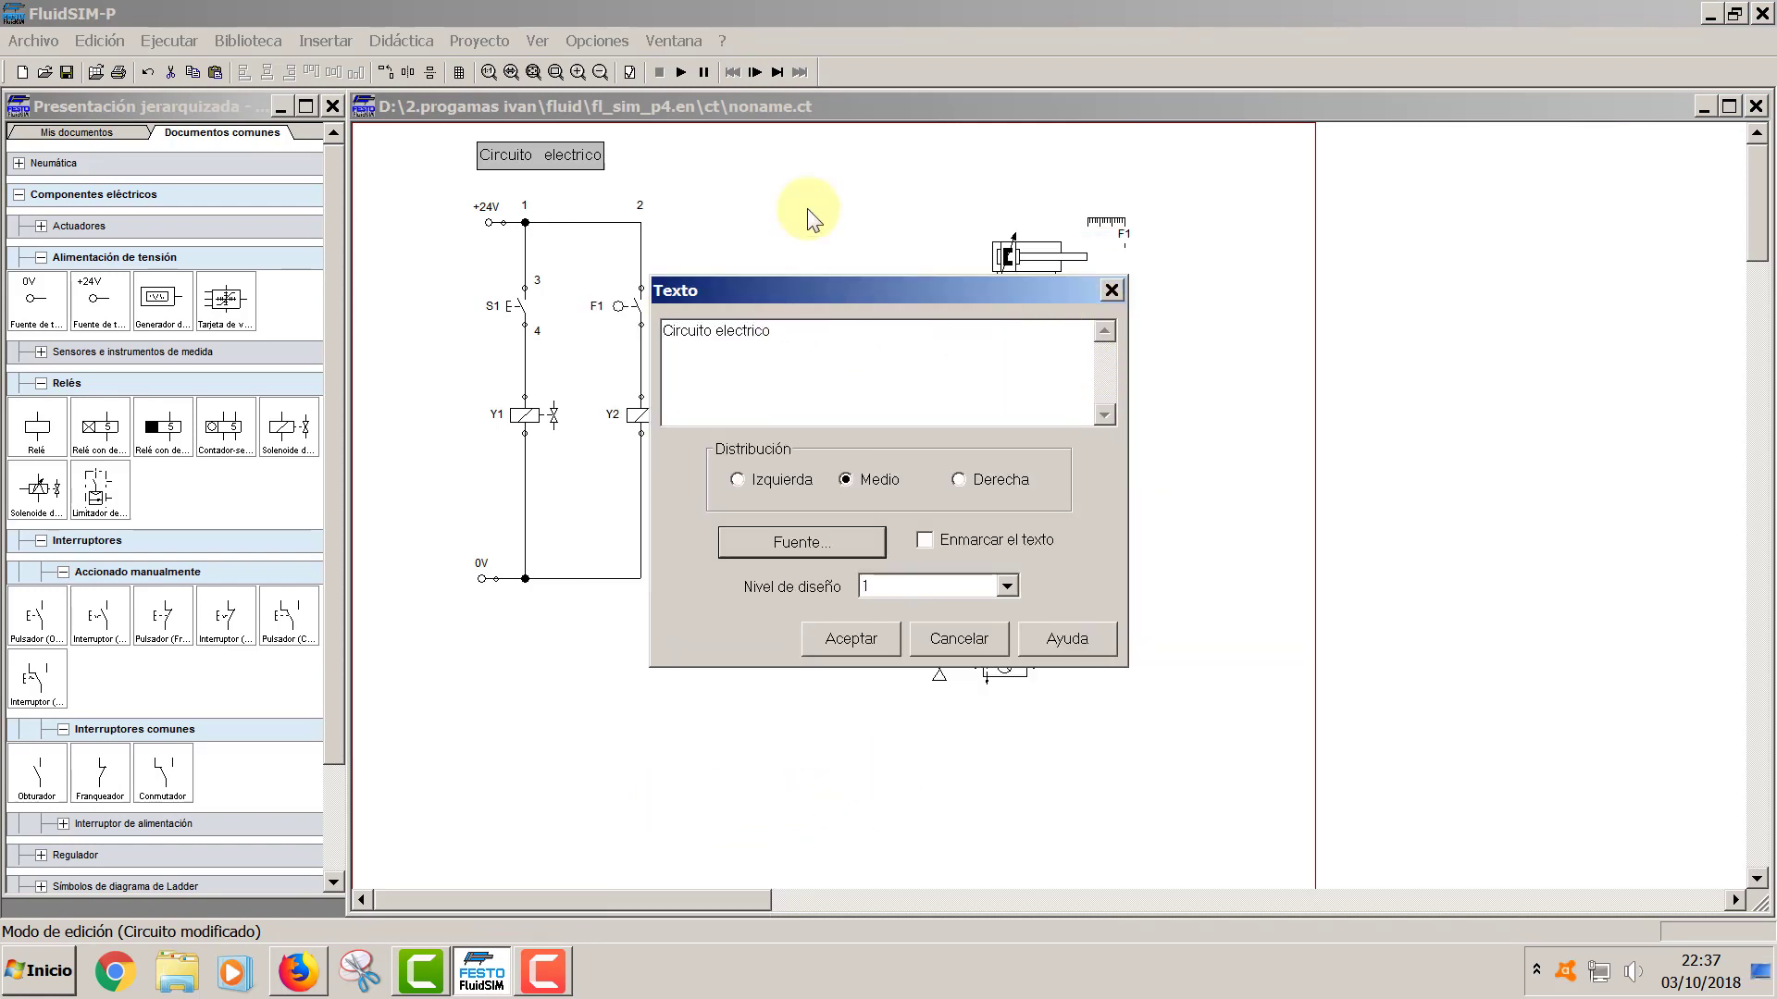
pyautogui.click(849, 638)
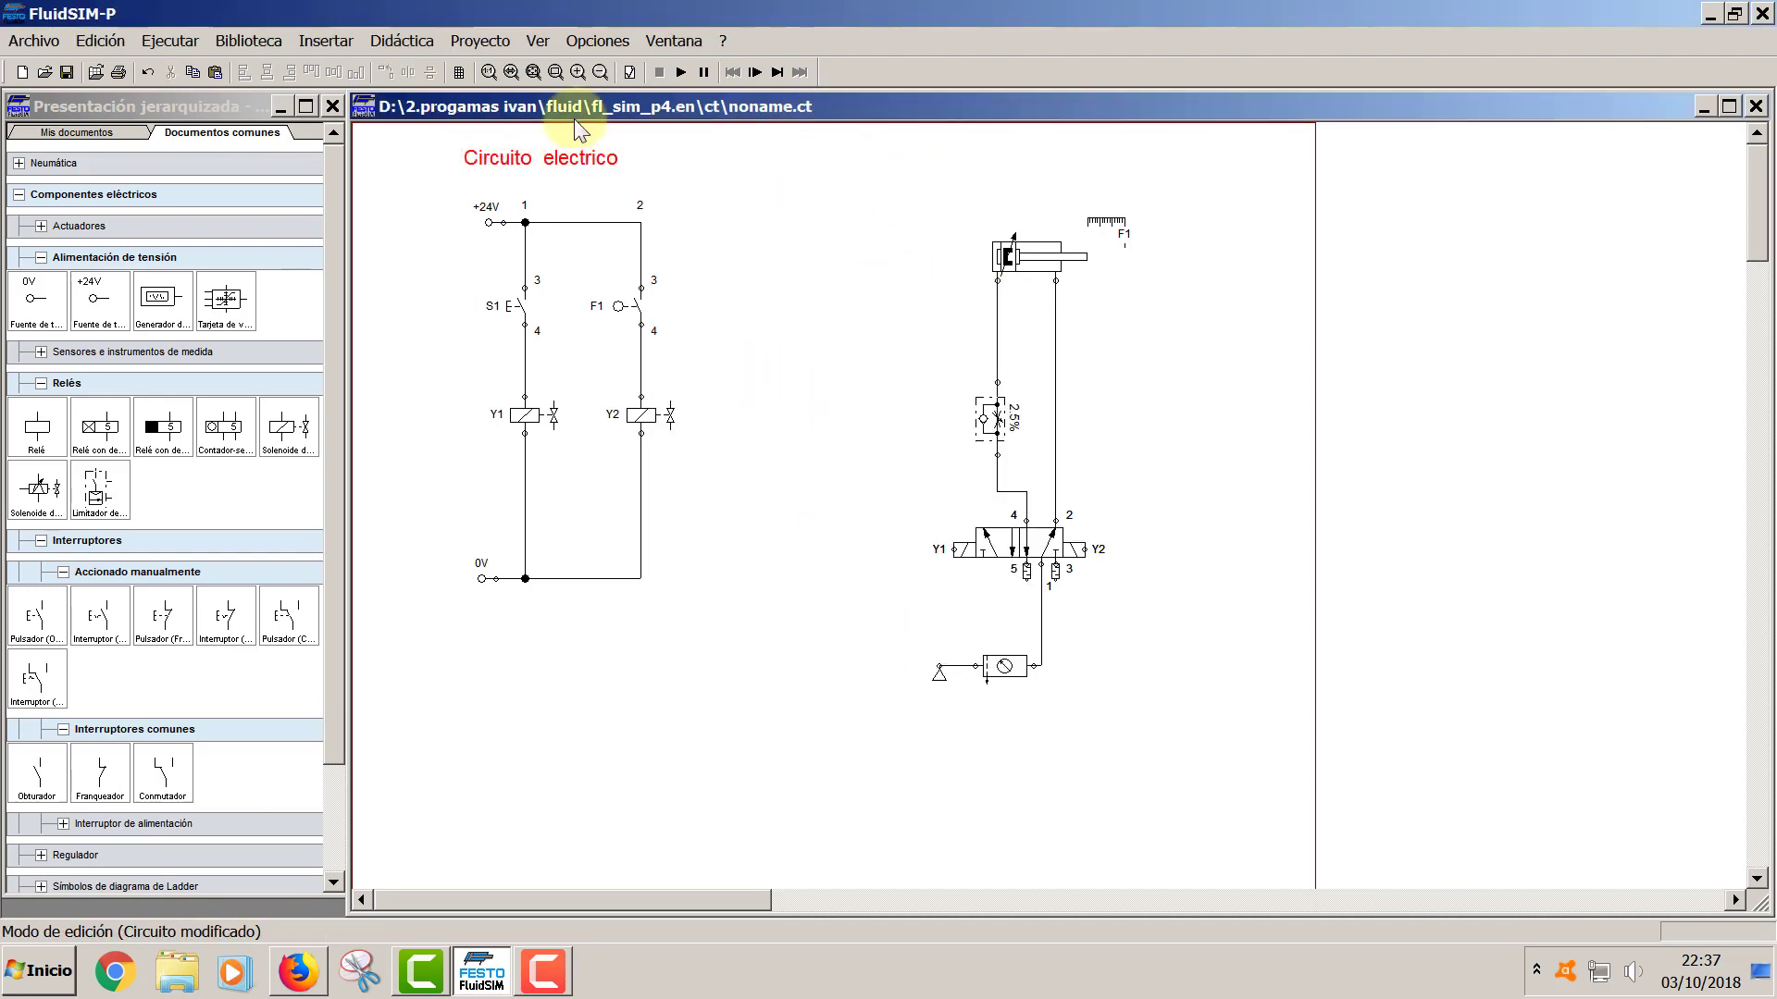
# - Duplicate the "Circuito electrico" title, place the copy above the pneumatic circuit, and change its wording to "circuito neumatico"
pyautogui.click(600, 157)
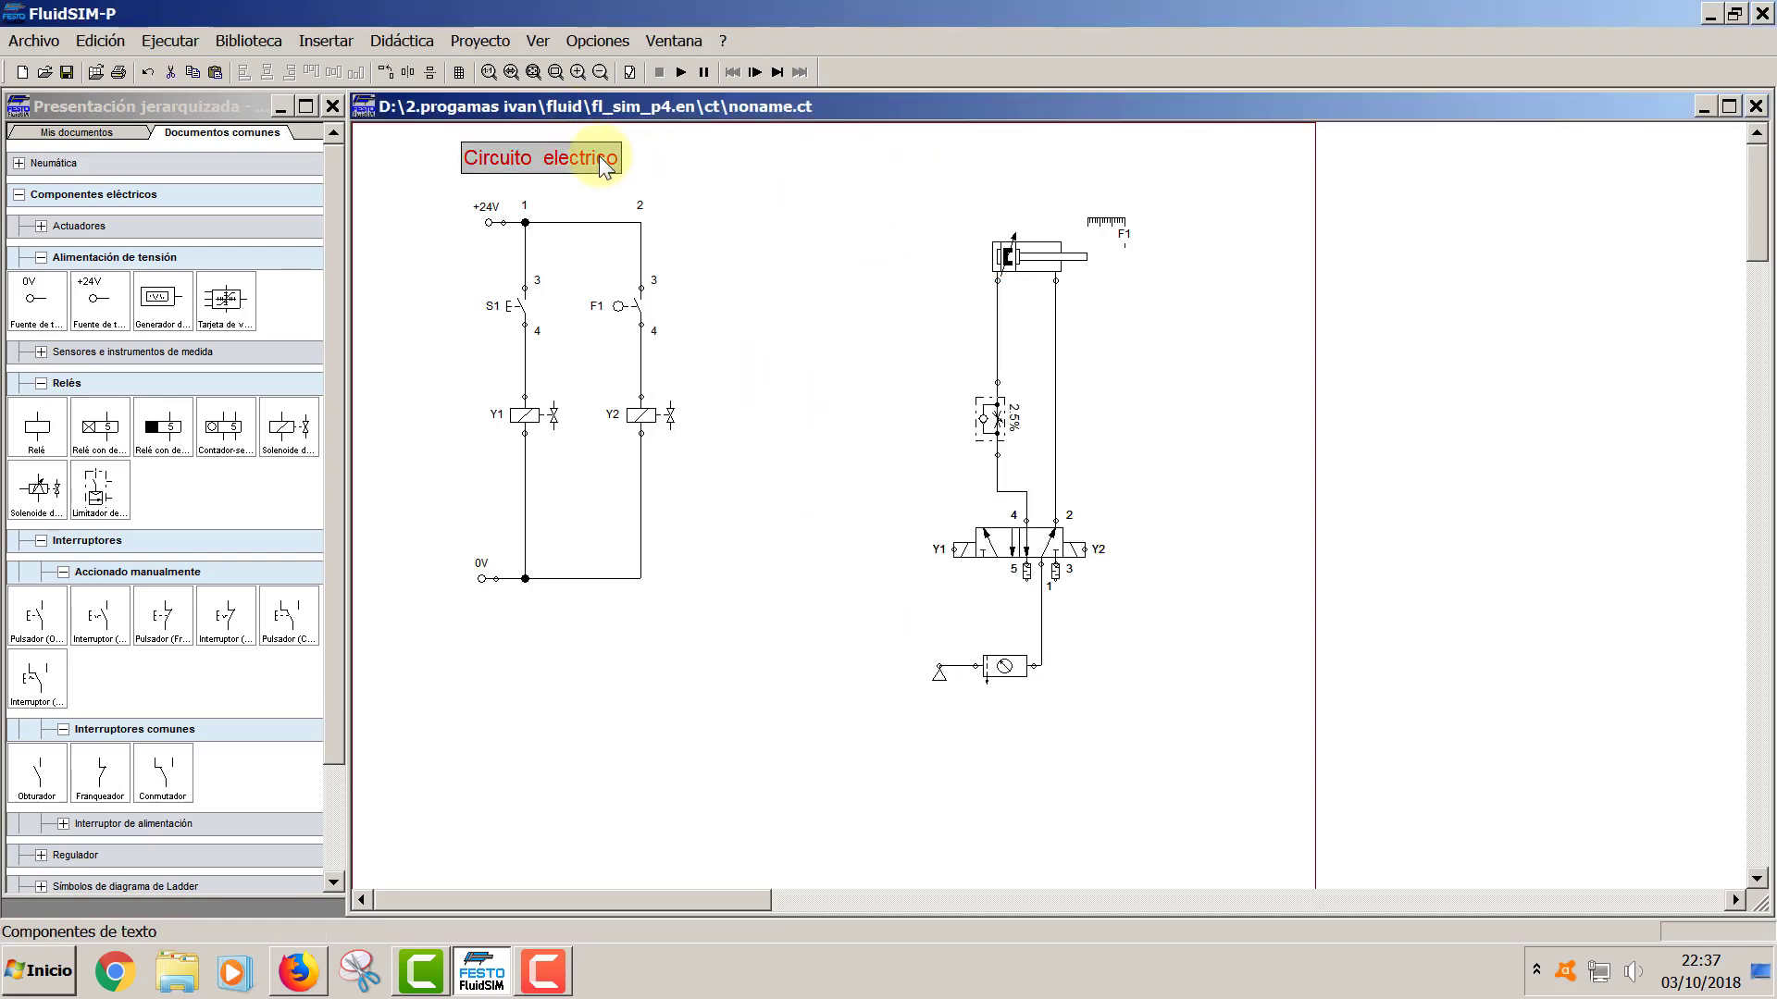
pyautogui.click(994, 197)
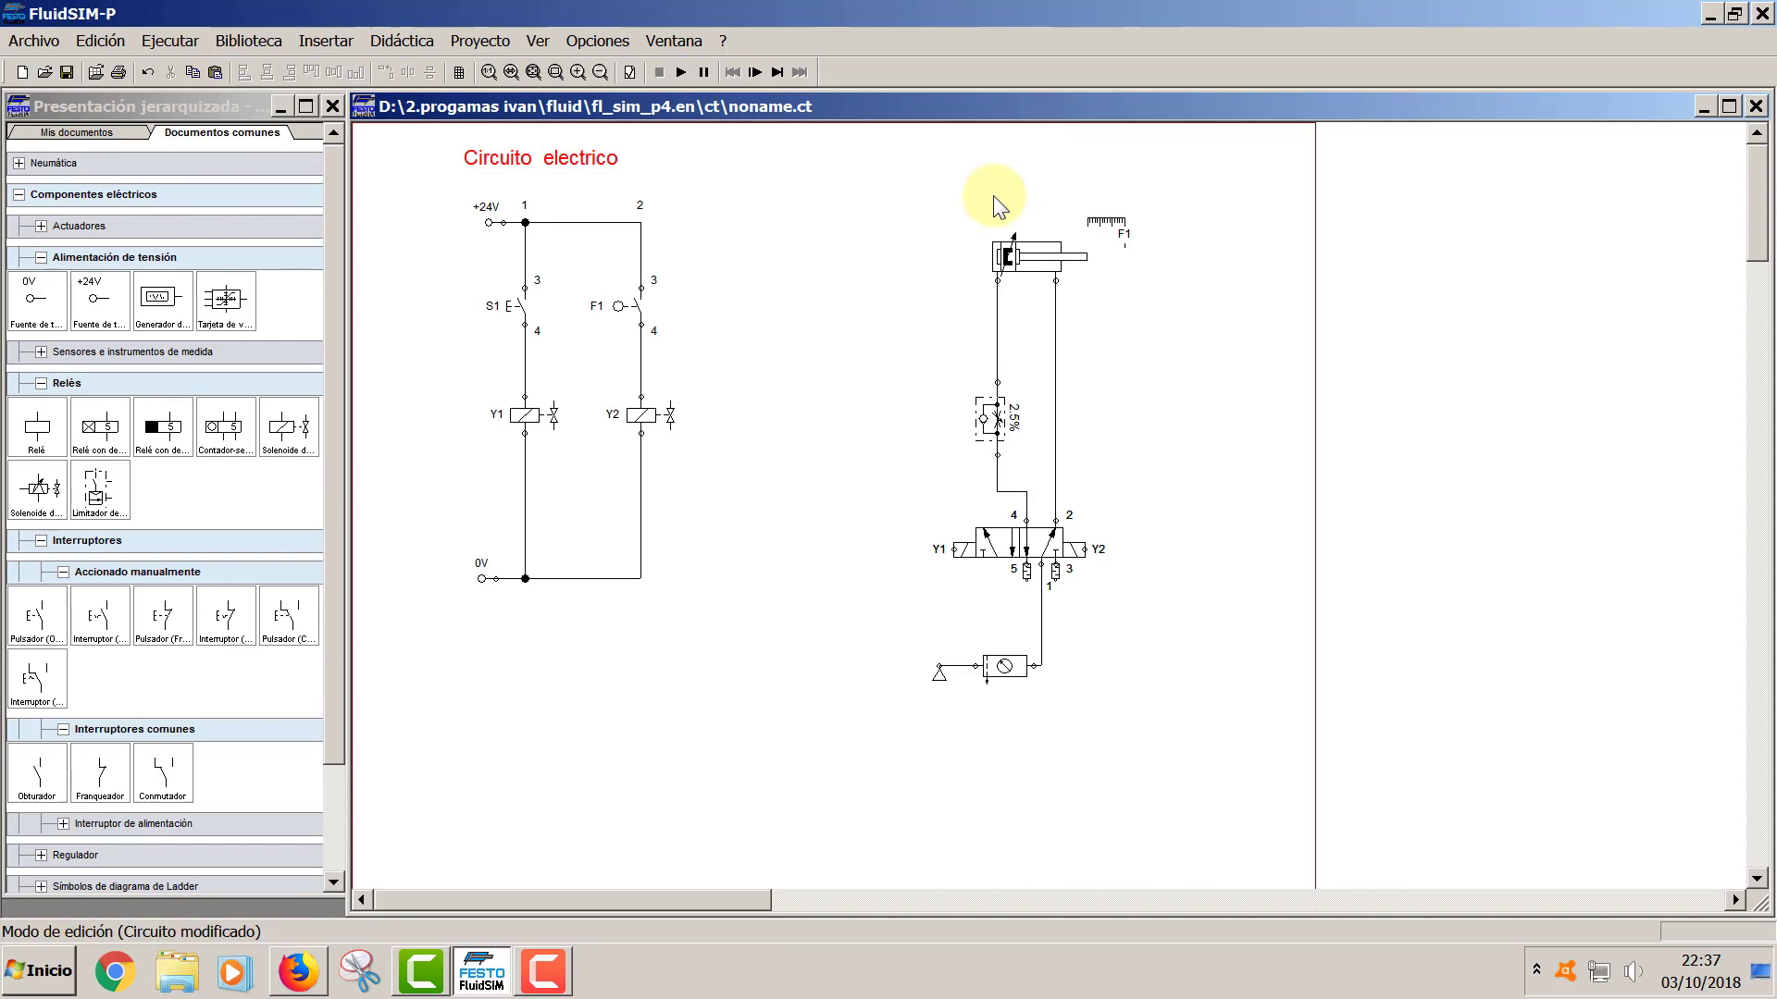
pyautogui.hotkey('ctrl', 'v')
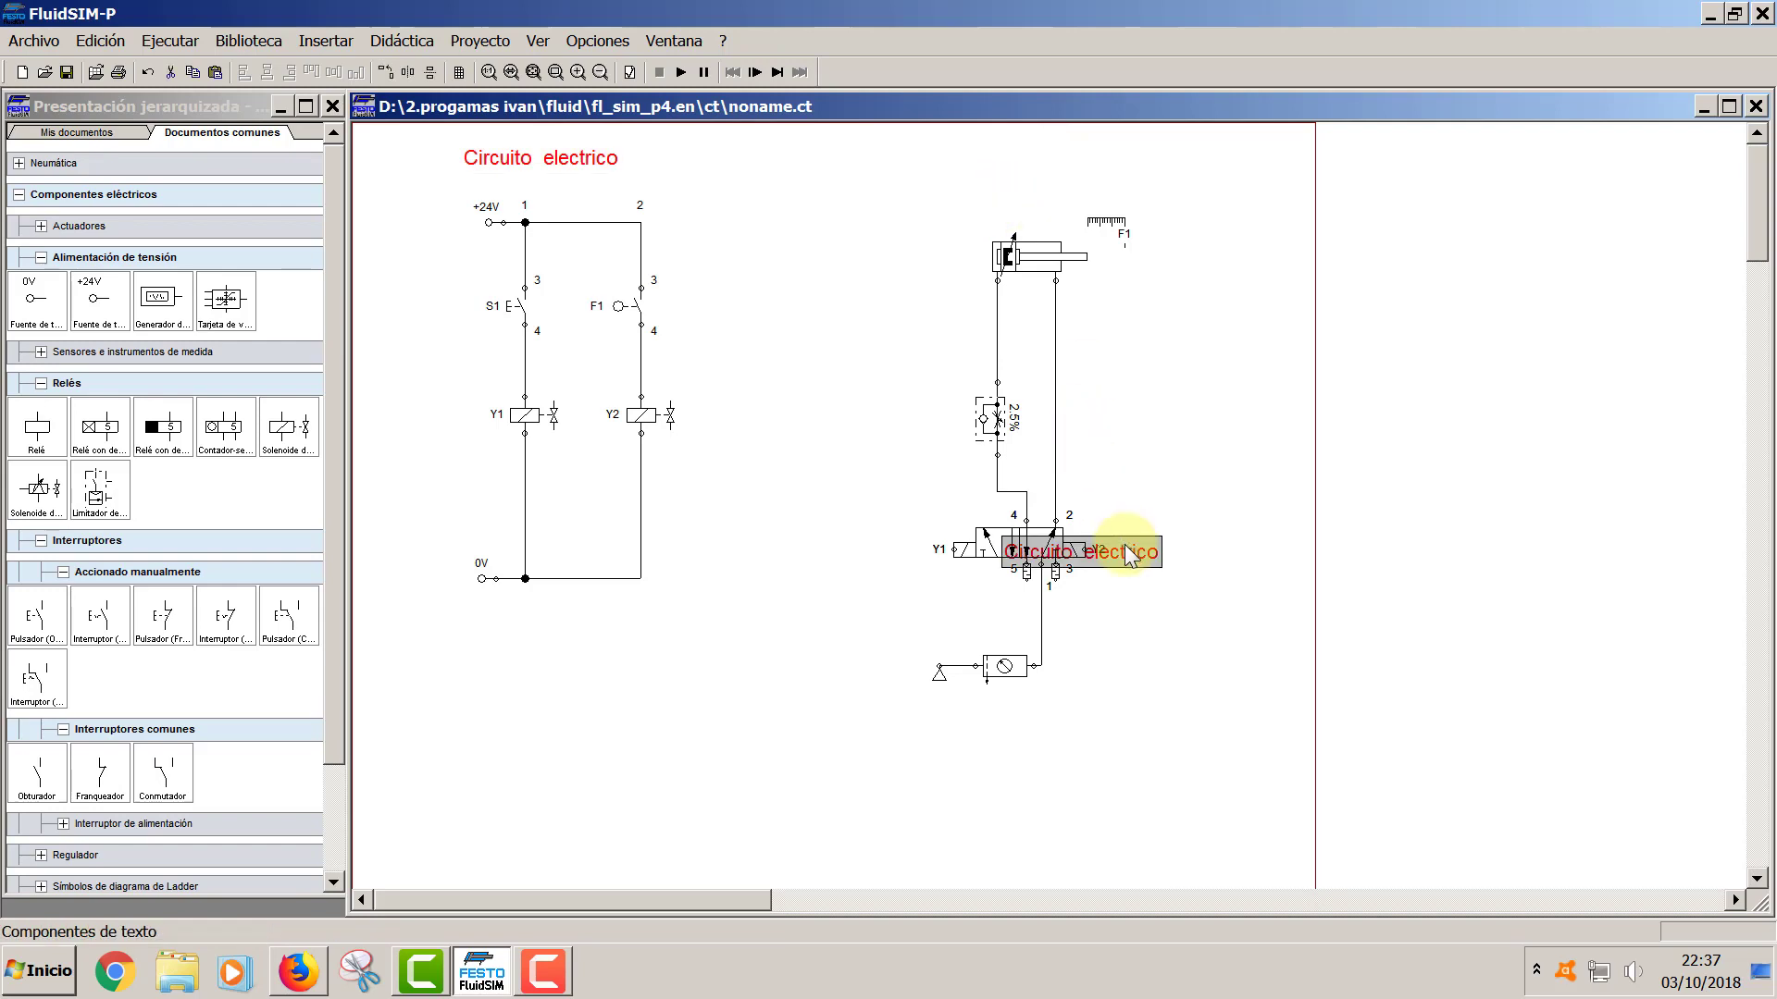
pyautogui.moveTo(1131, 553); pyautogui.dragTo(1068, 164)
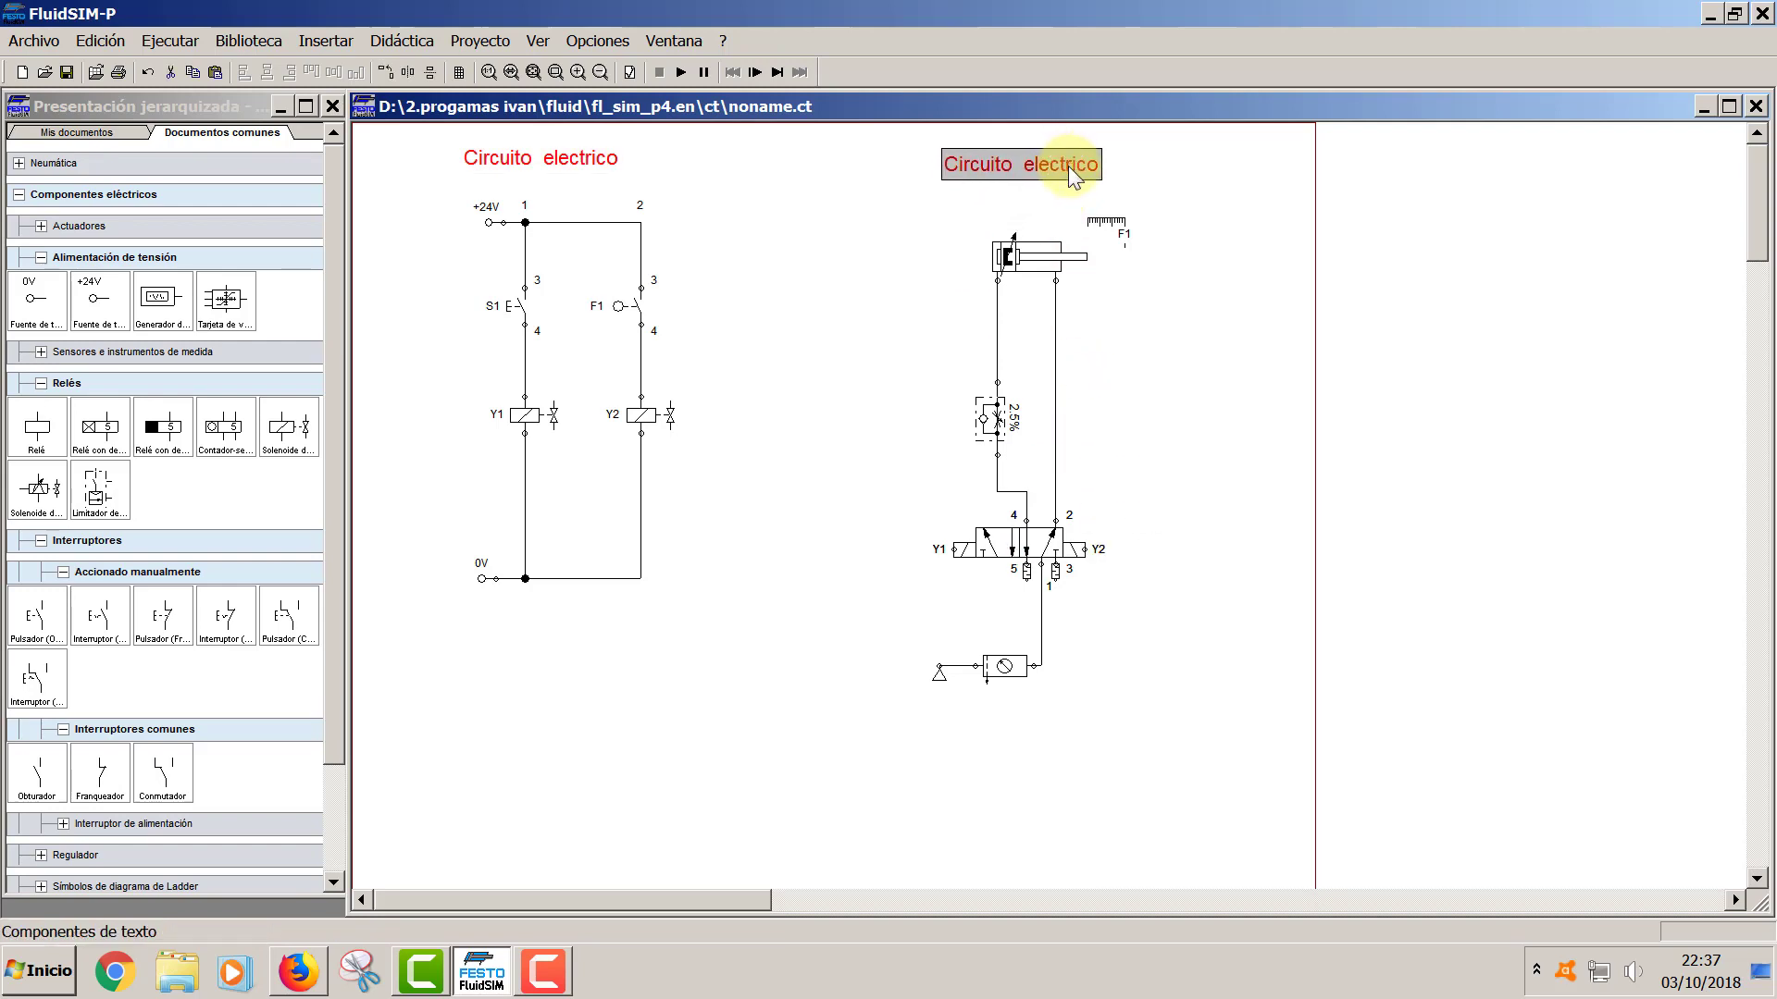
pyautogui.doubleClick(1068, 165)
pyautogui.write('C')
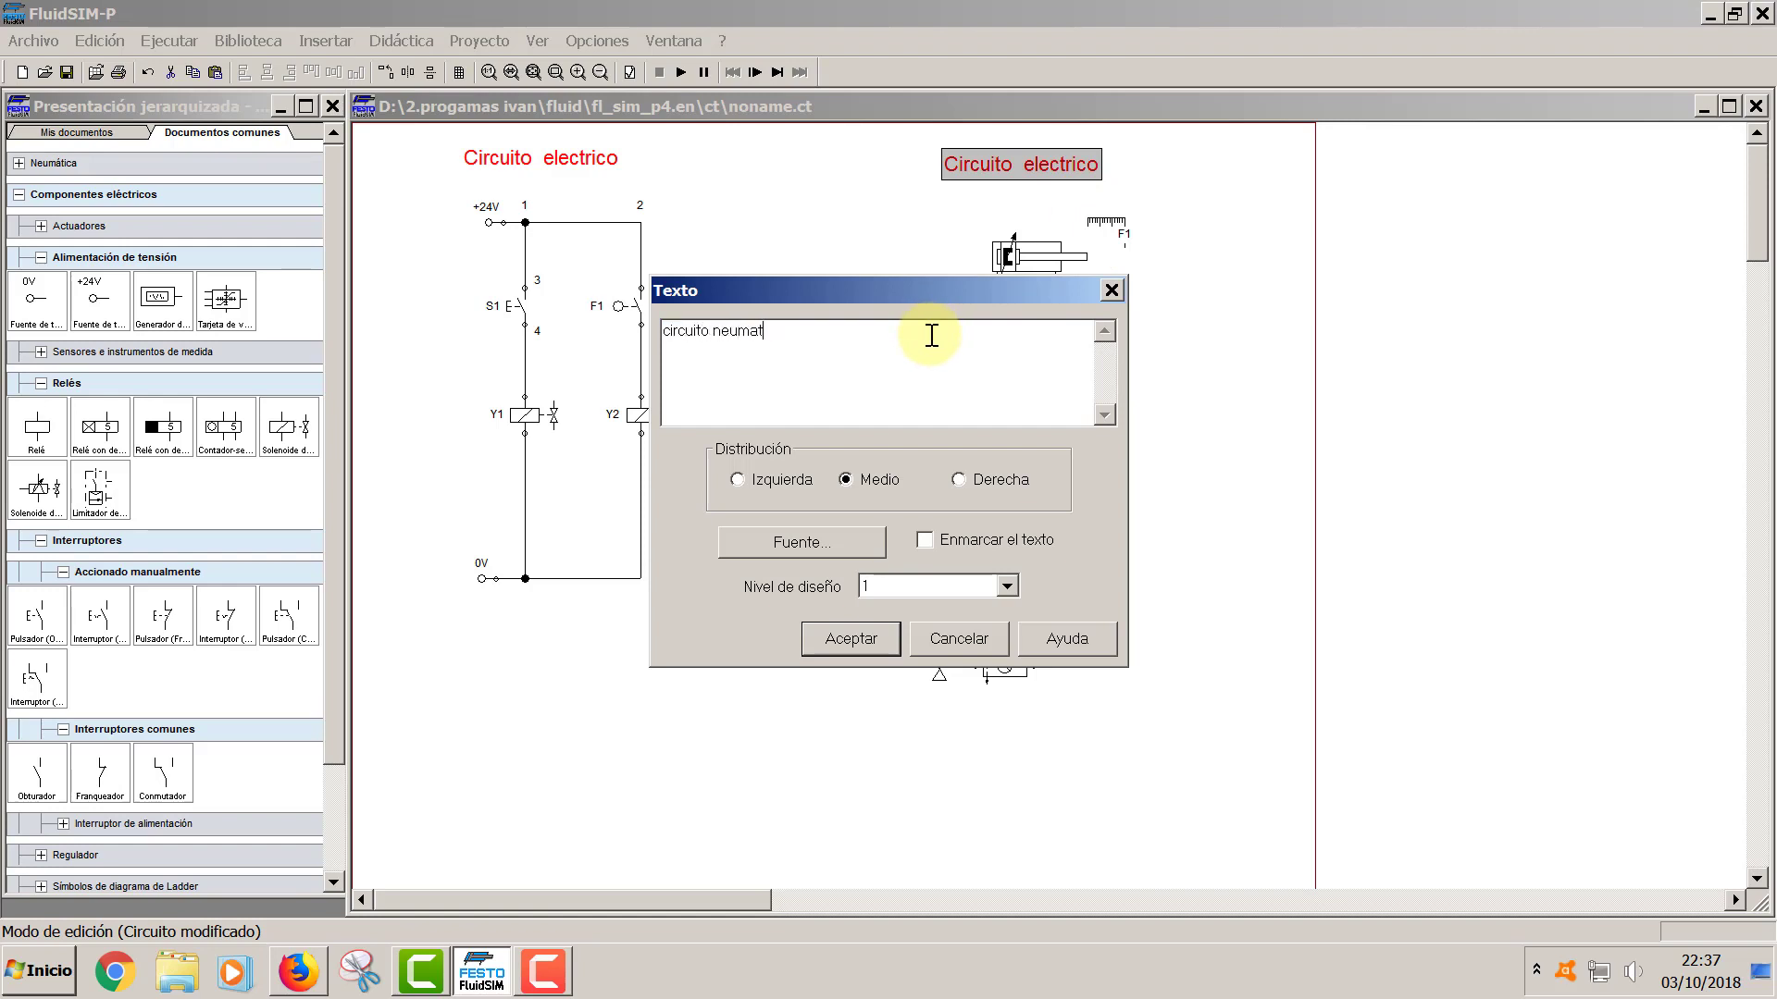
pyautogui.press('Return')
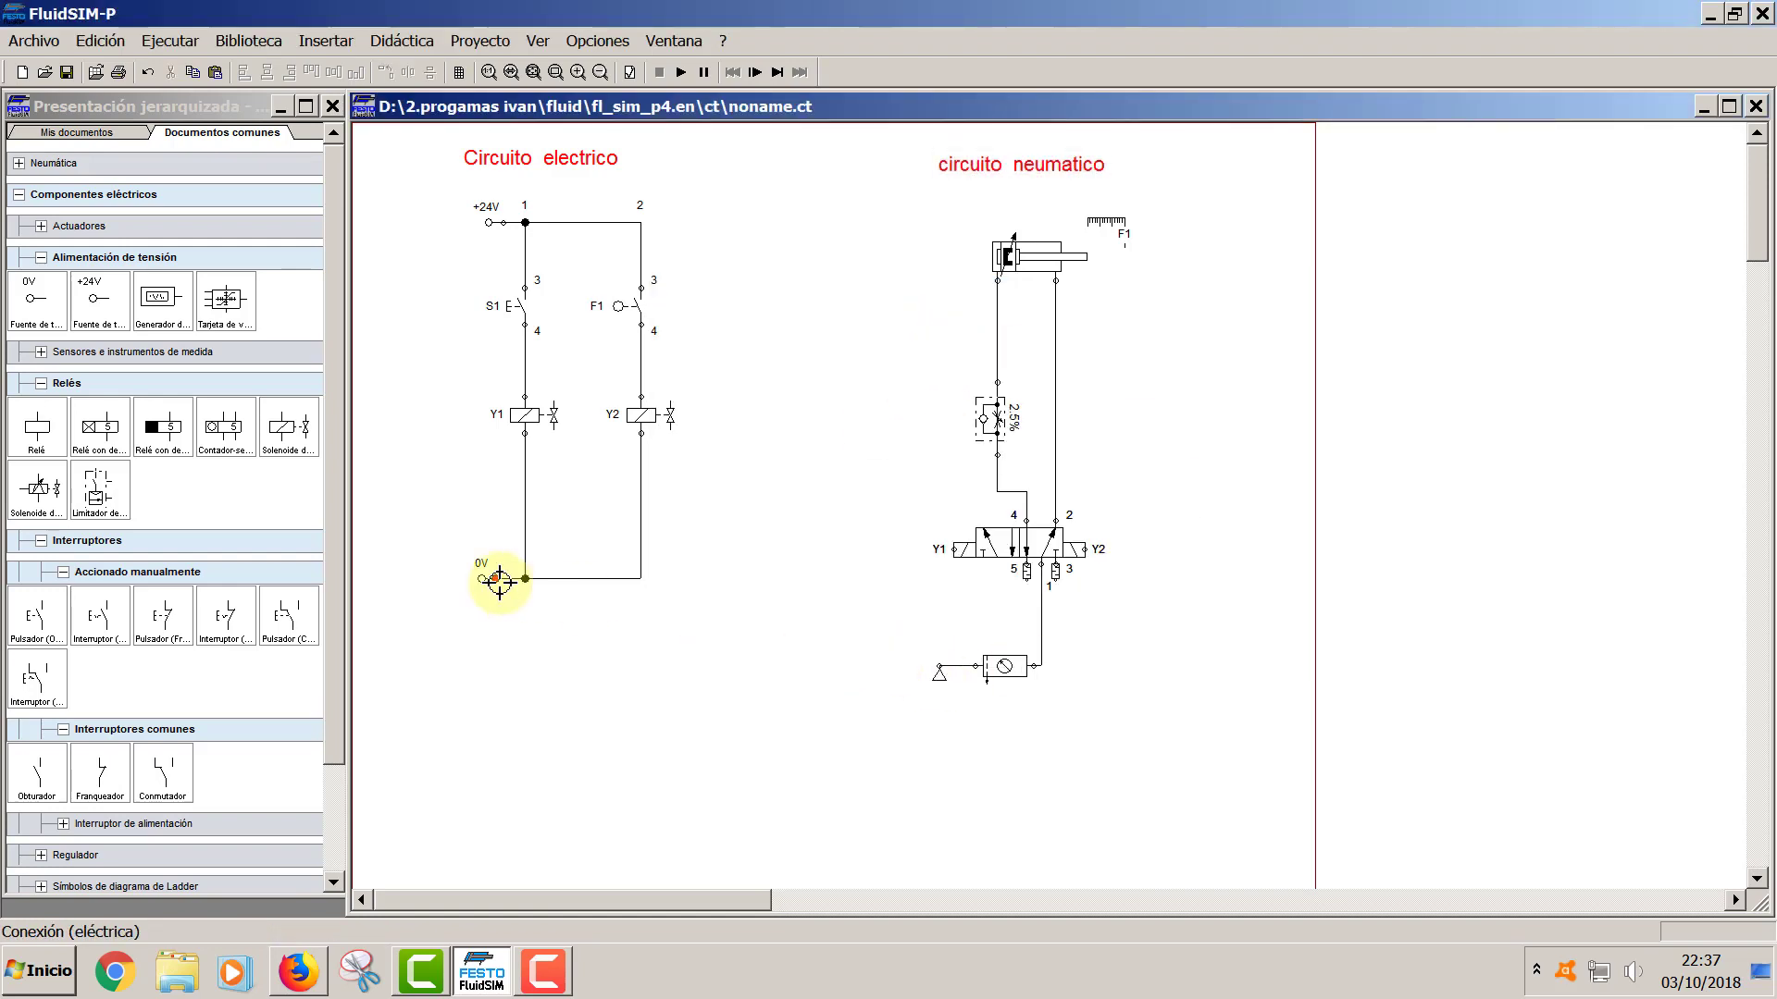
# - Insert a state diagram (Diagrama de estado) and place it below the pneumatic circuit
pyautogui.click(338, 48)
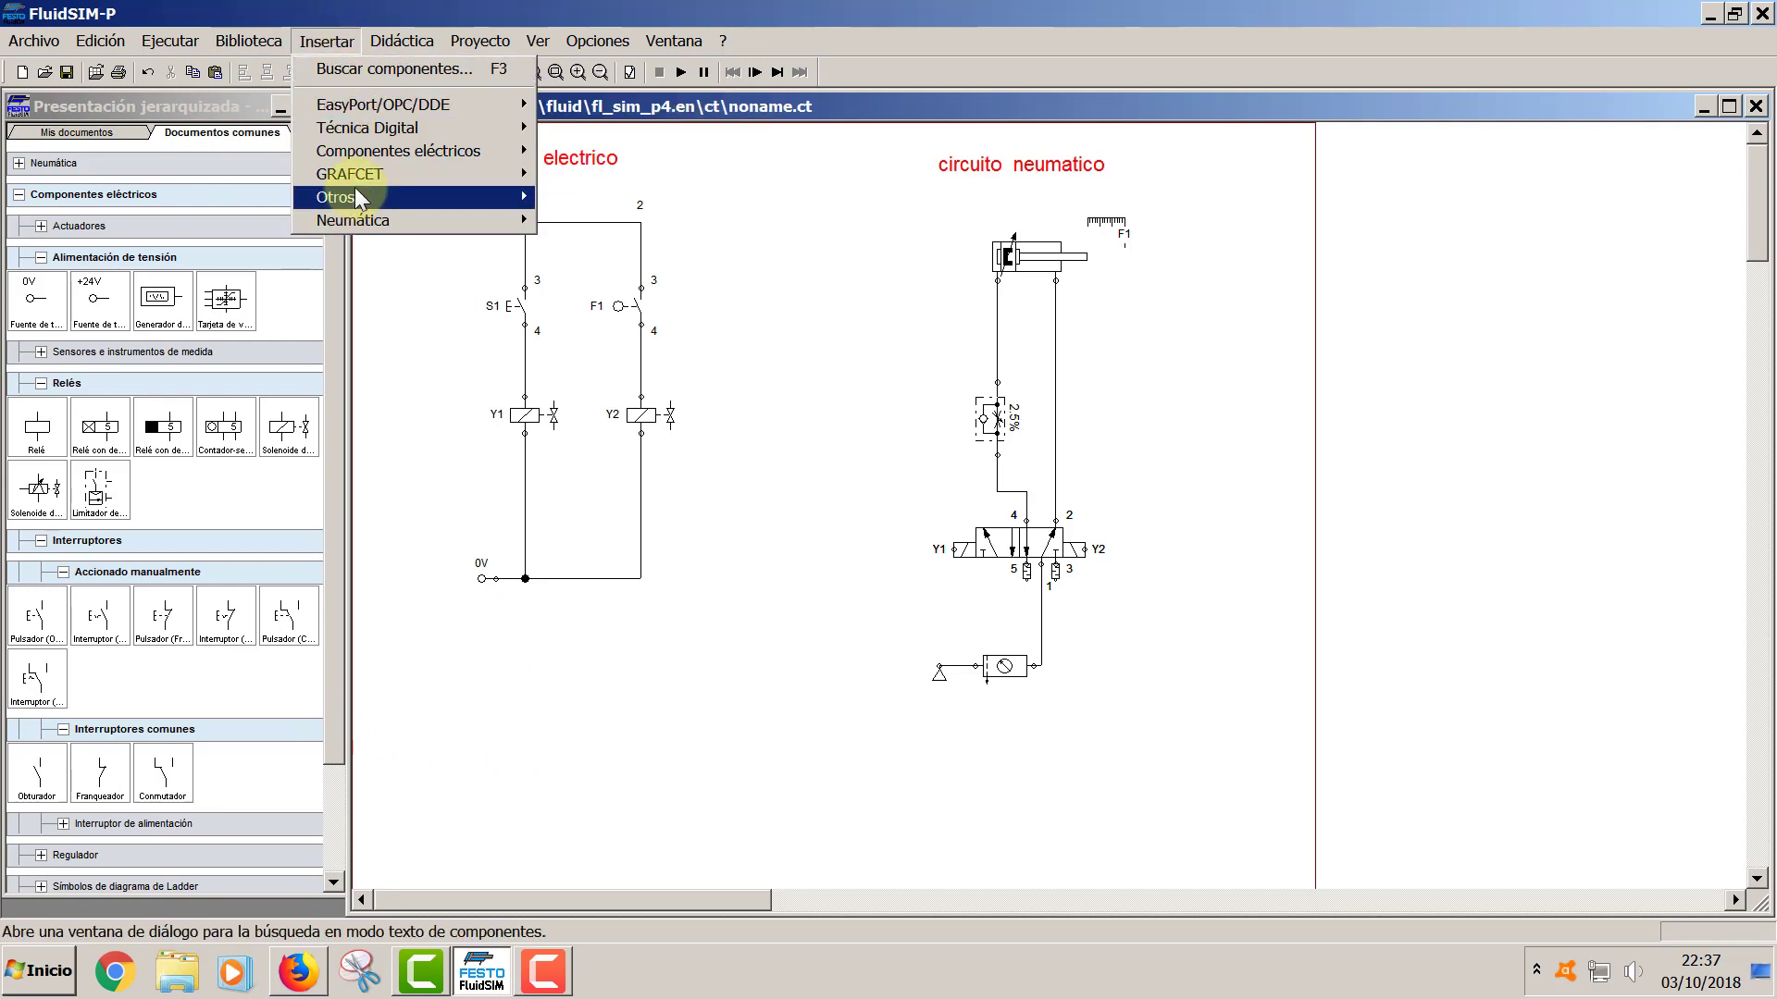
pyautogui.moveTo(355, 190)
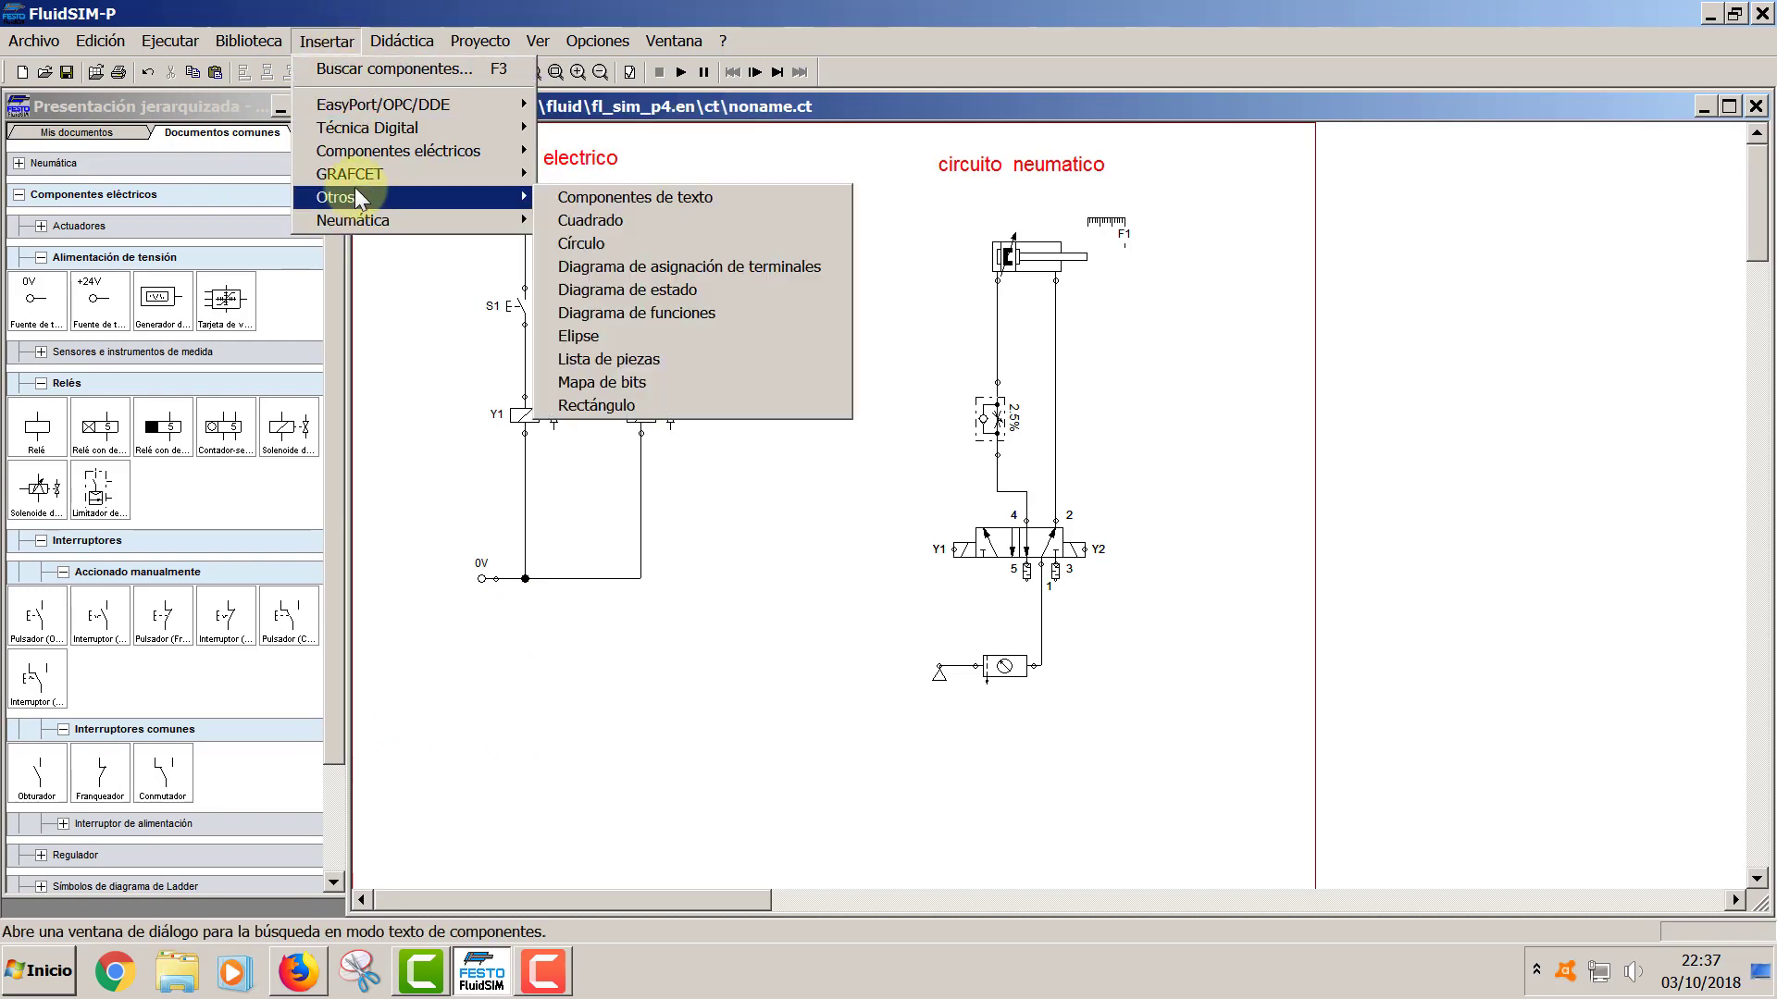
pyautogui.click(603, 289)
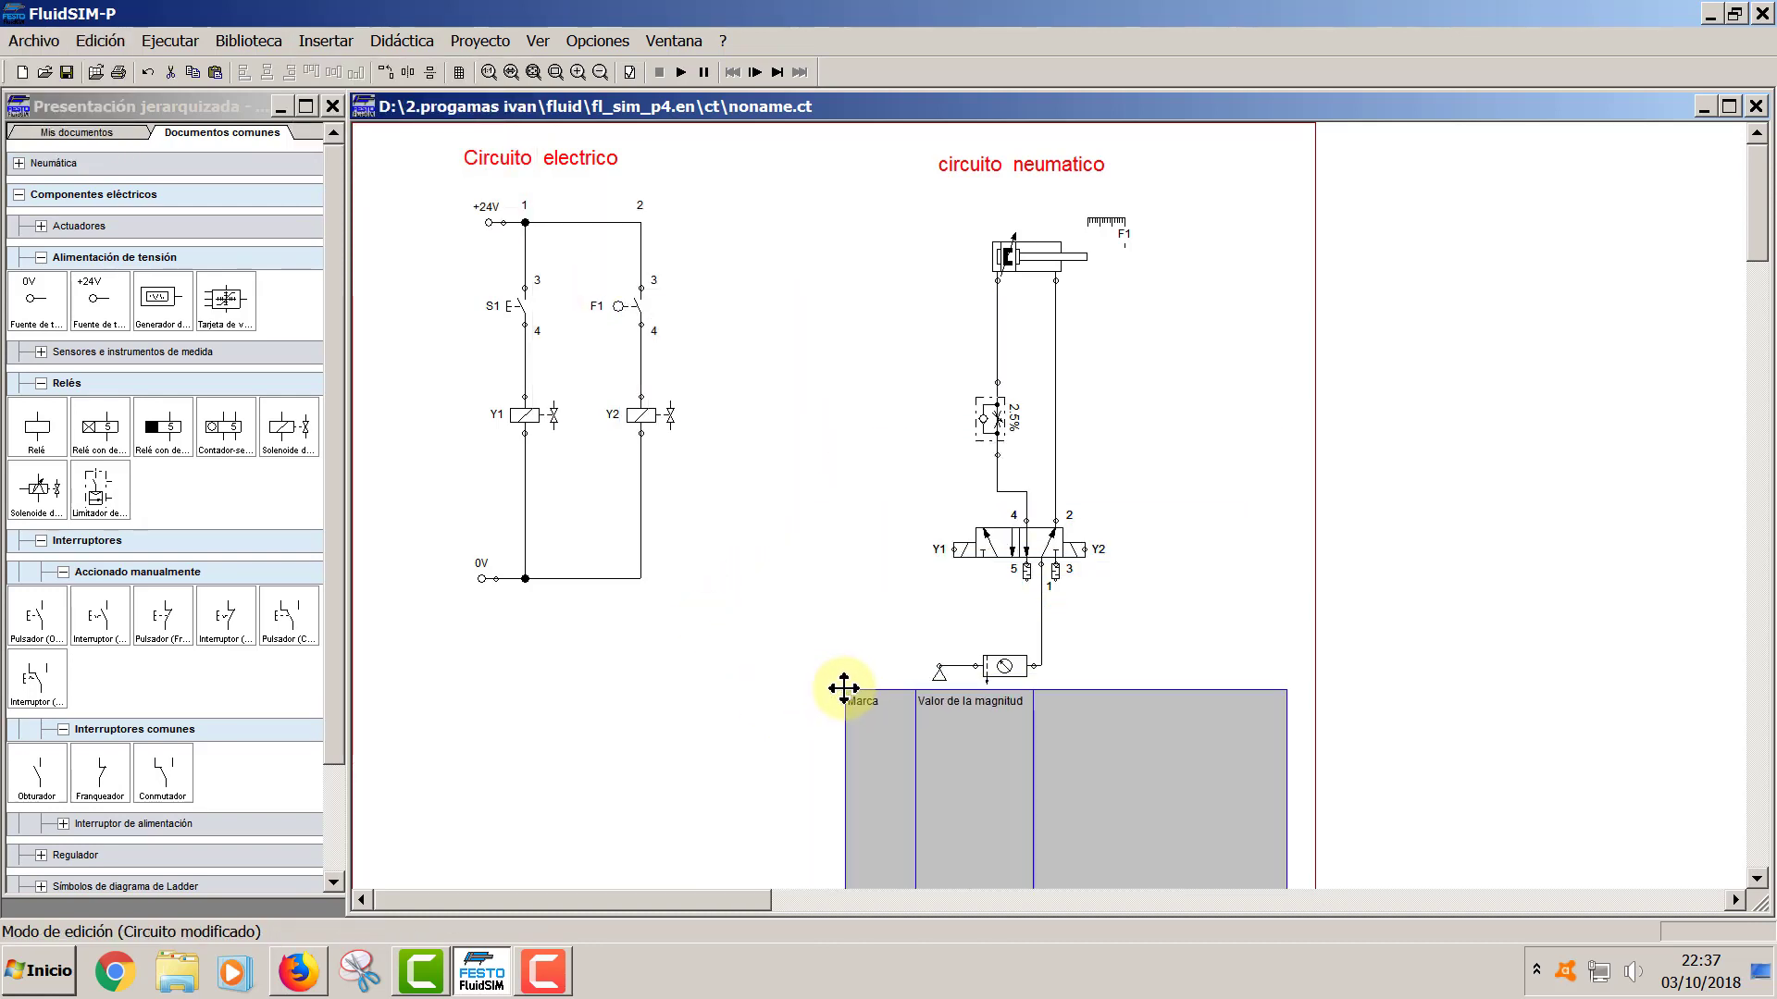
pyautogui.click(853, 688)
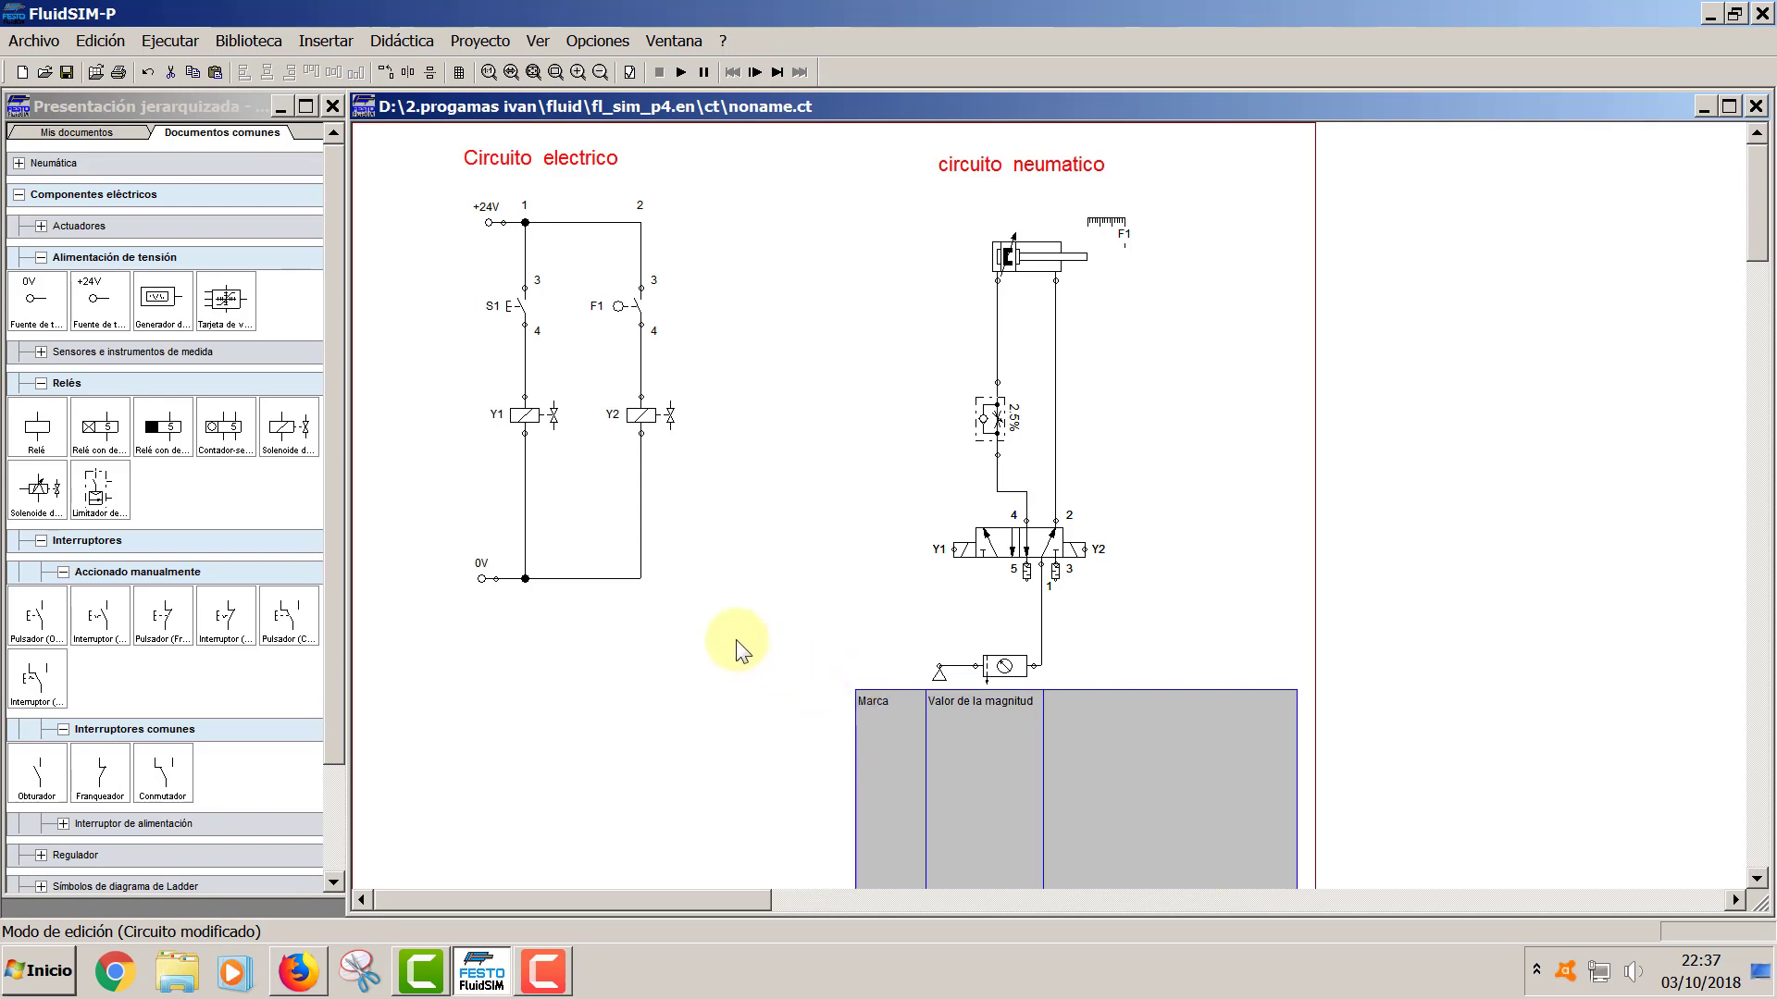
pyautogui.scroll(-3, 736, 644)
pyautogui.scroll(3, 741, 642)
# - Add pushbutton S1 to the state diagram, recording its Estado value in black
pyautogui.click(504, 304)
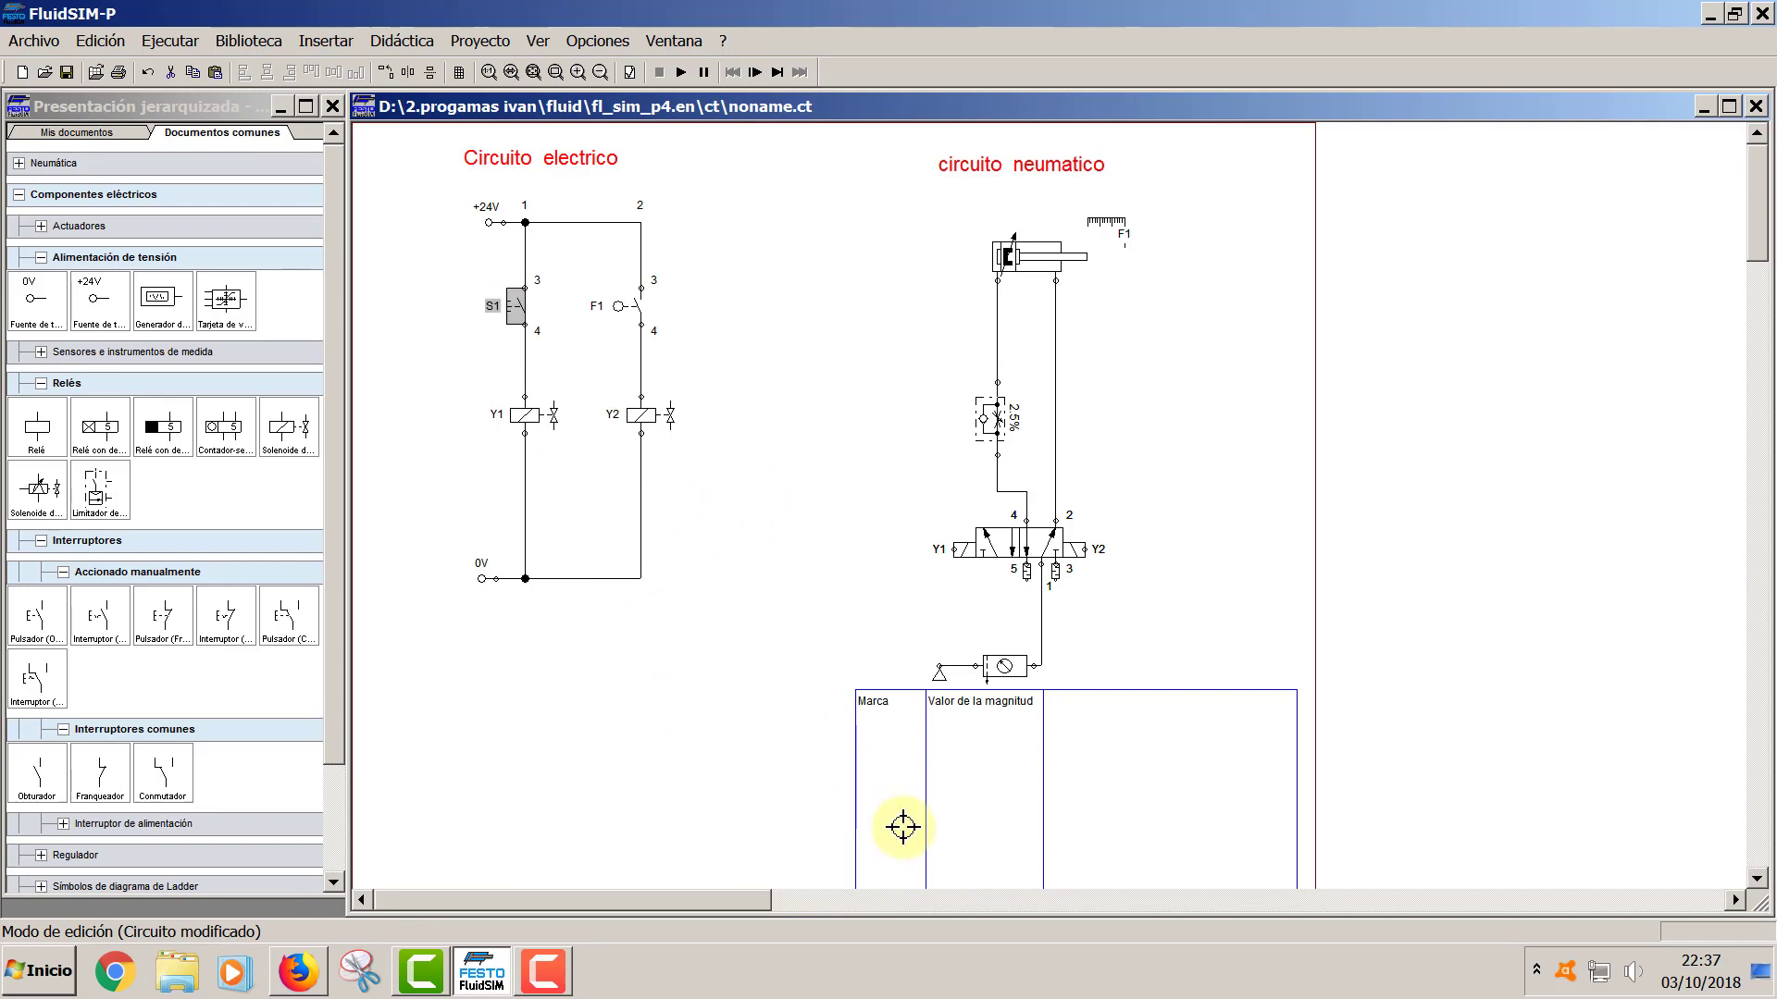
pyautogui.moveTo(902, 826); pyautogui.dragTo(888, 753)
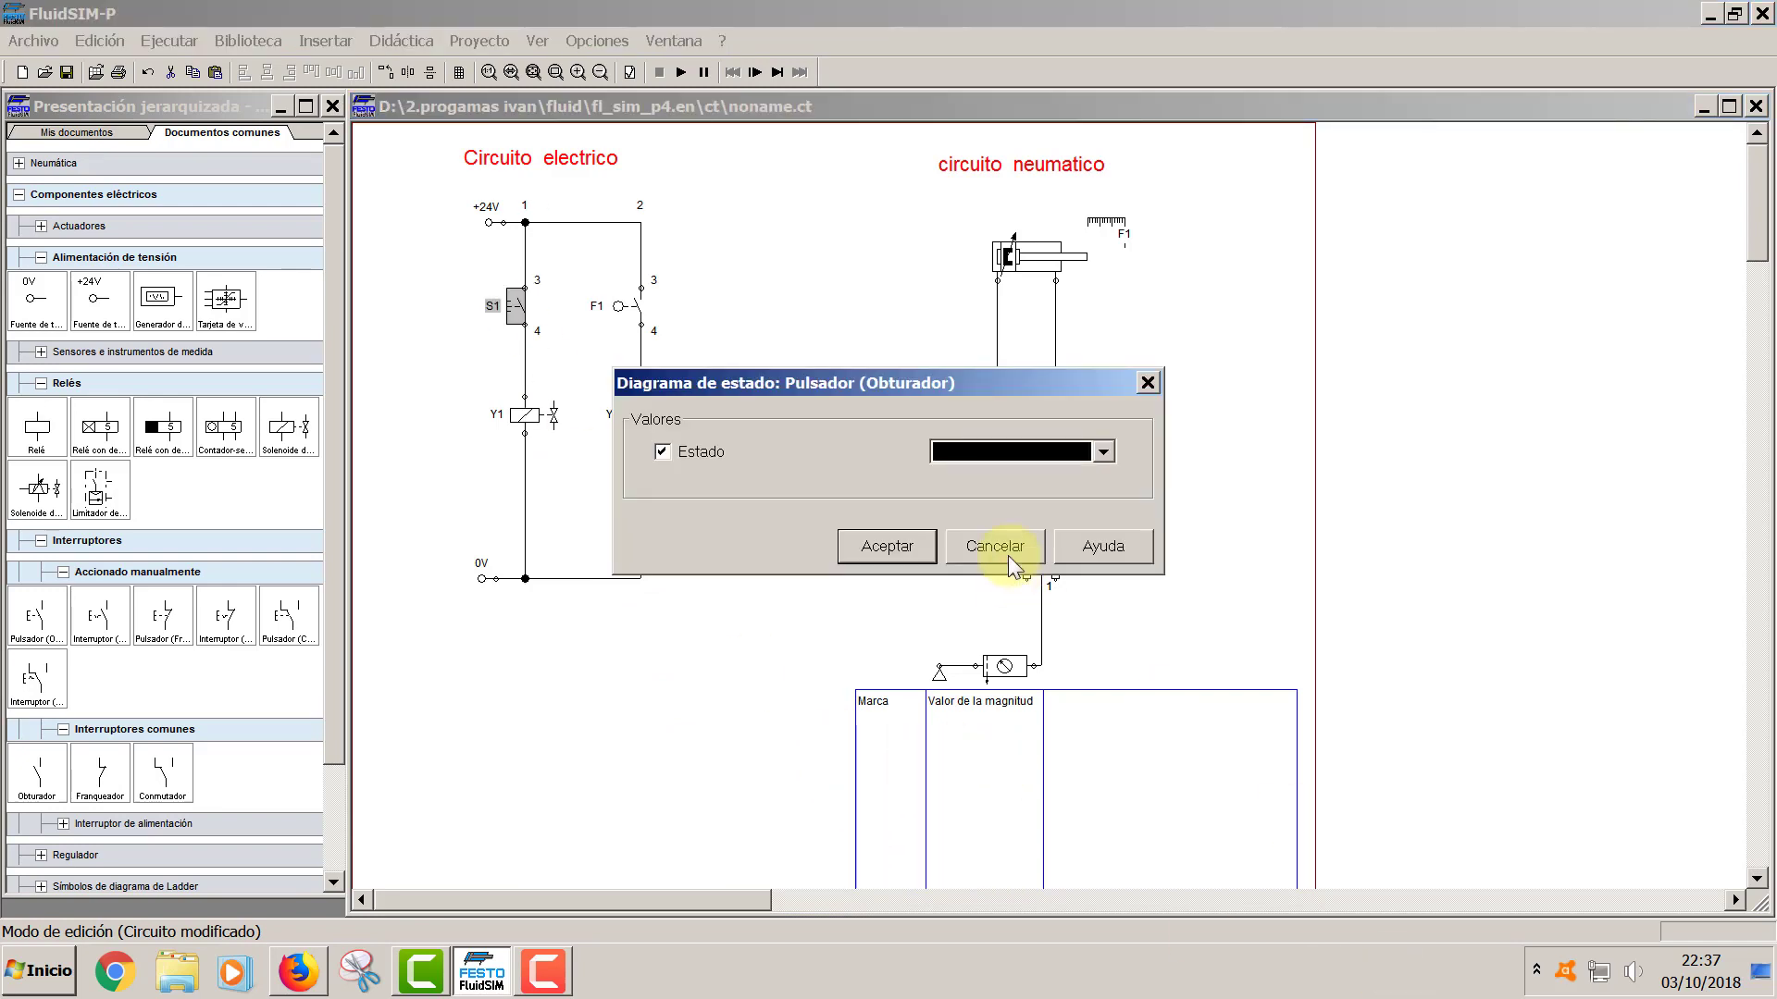
pyautogui.click(884, 546)
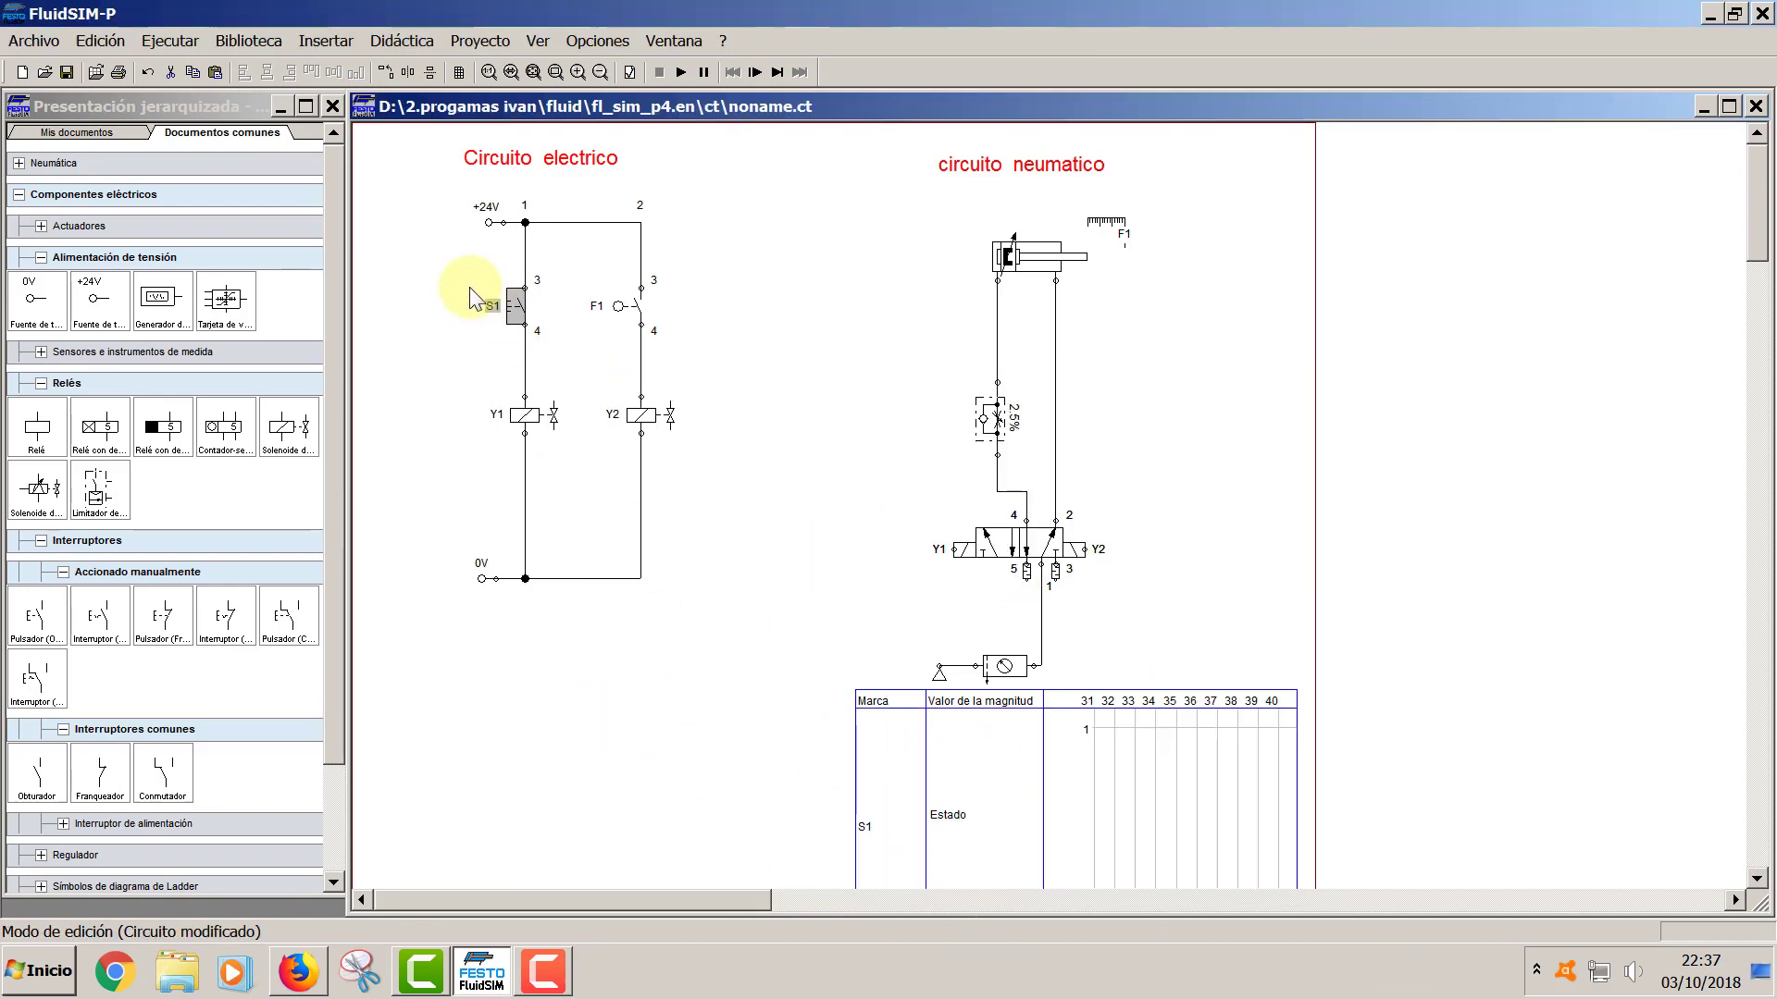
# - Add contact F1 from the electrical circuit to the state diagram, with its Estado value in red
pyautogui.click(633, 317)
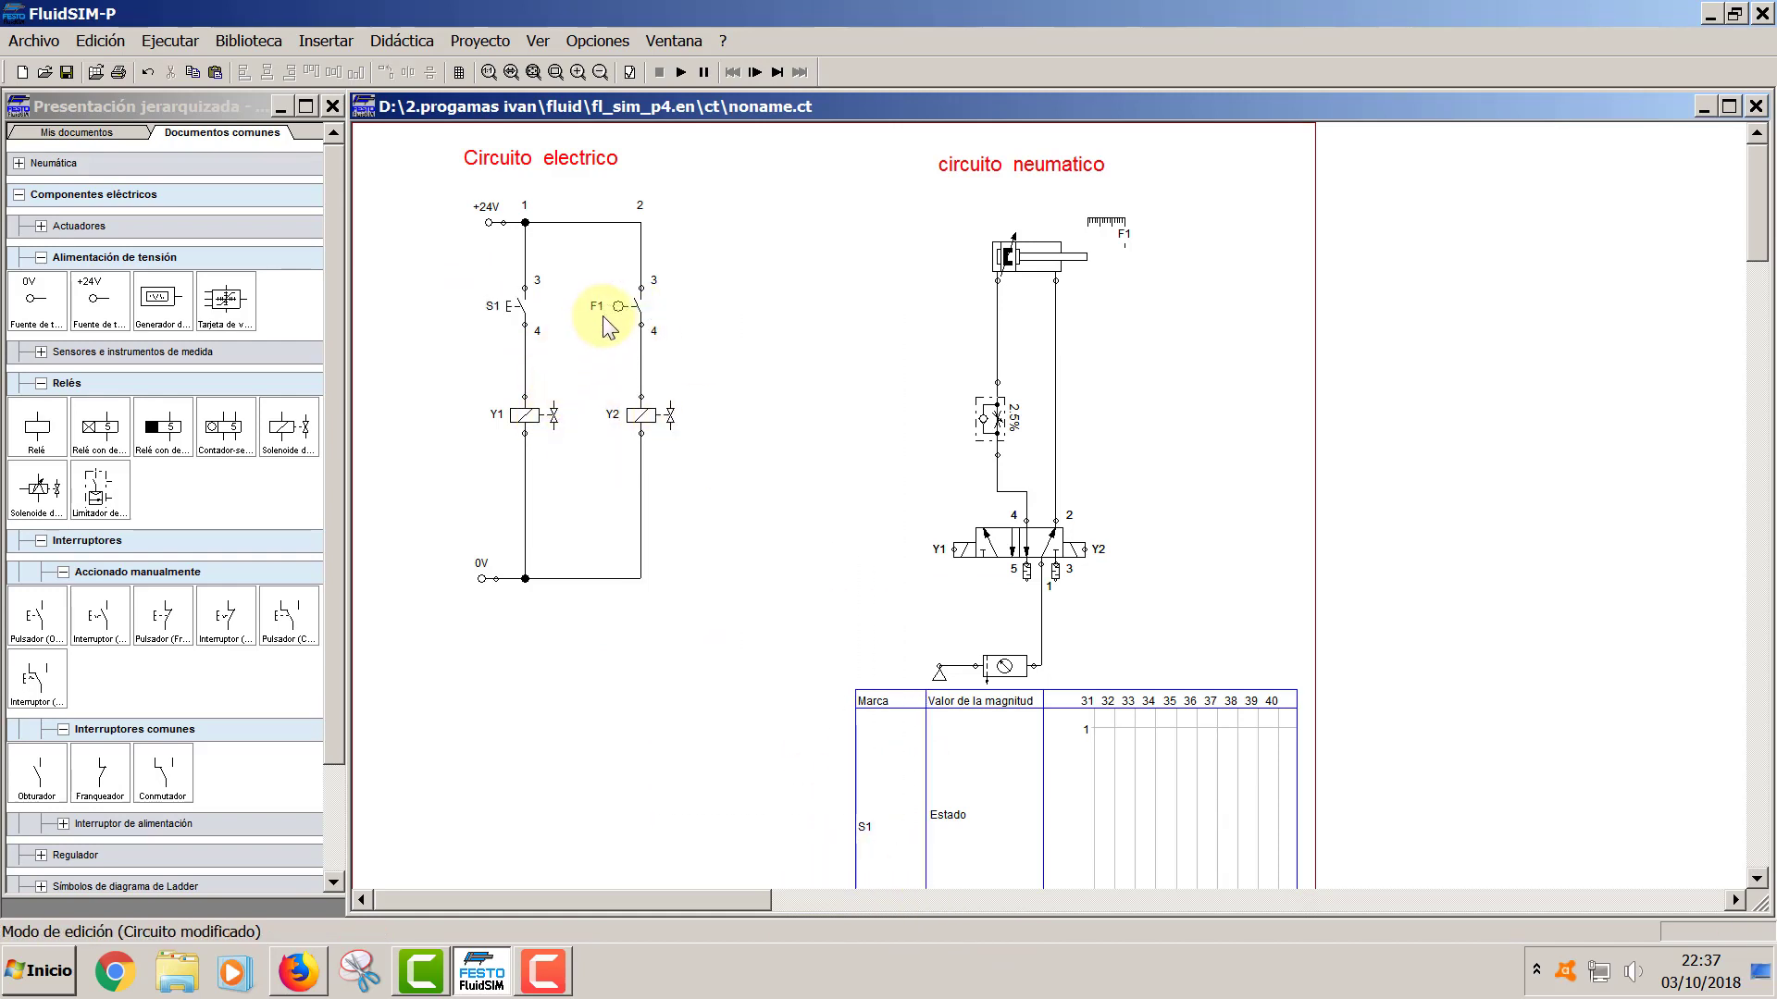
pyautogui.click(637, 307)
pyautogui.moveTo(636, 307); pyautogui.dragTo(893, 856)
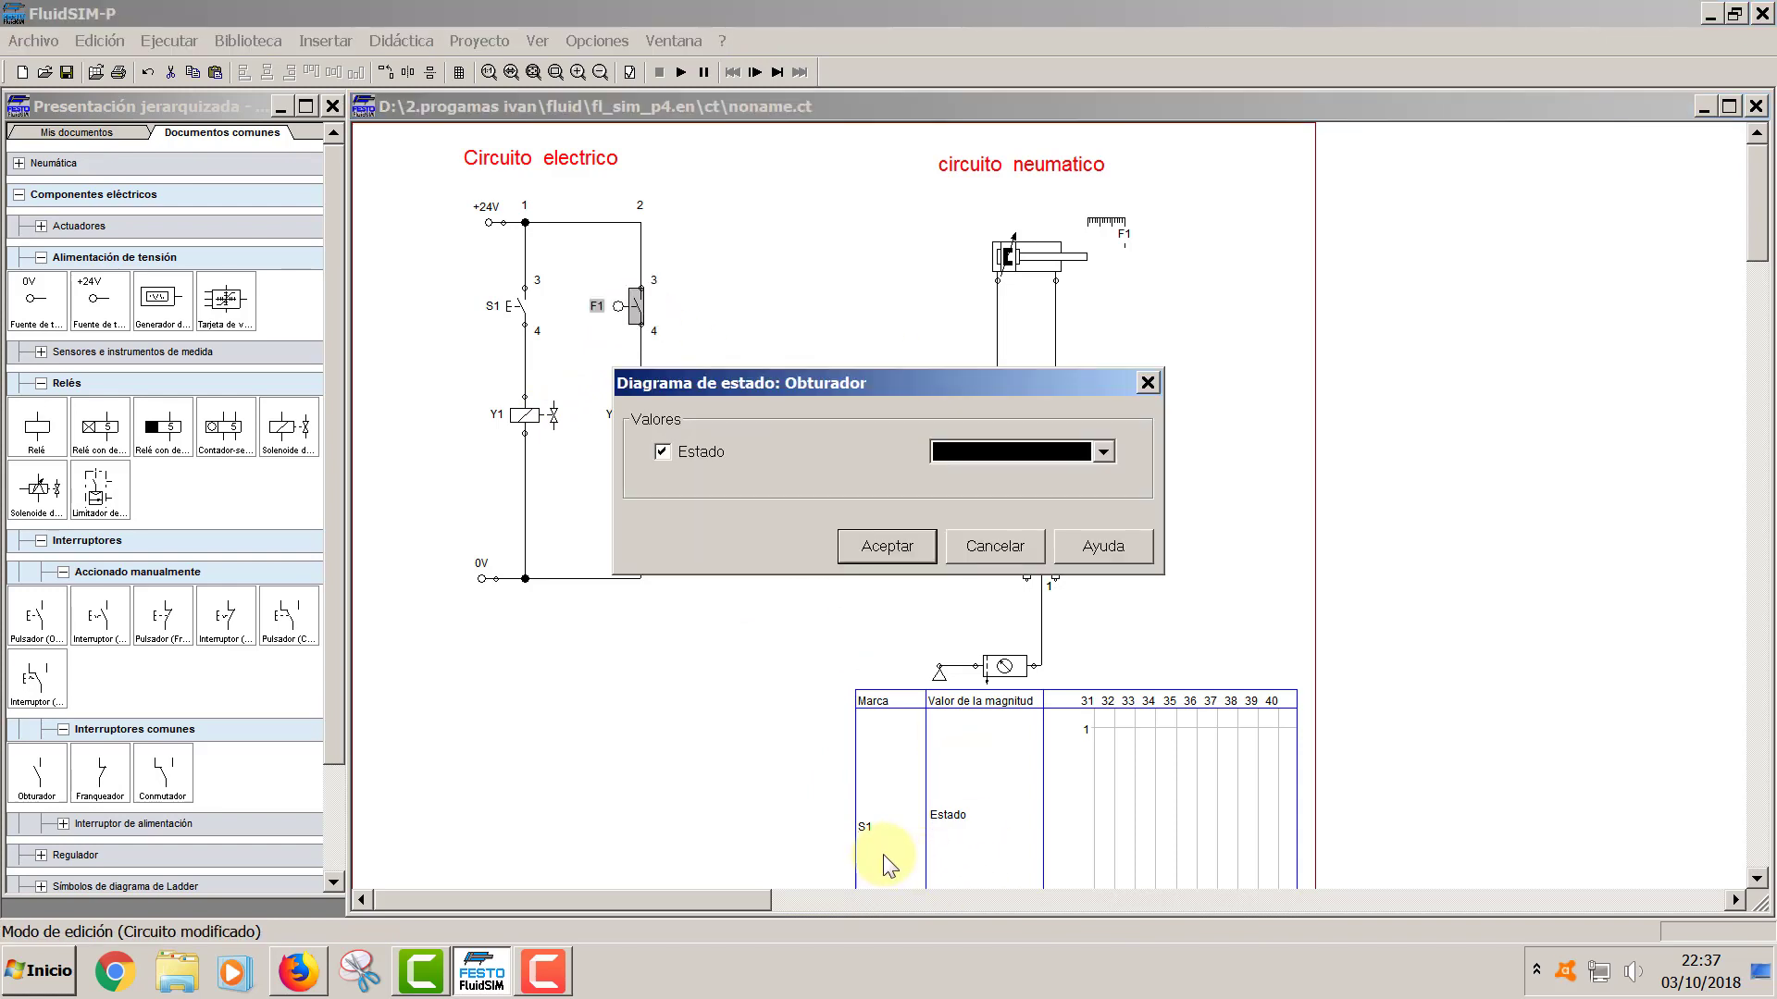
pyautogui.click(1102, 451)
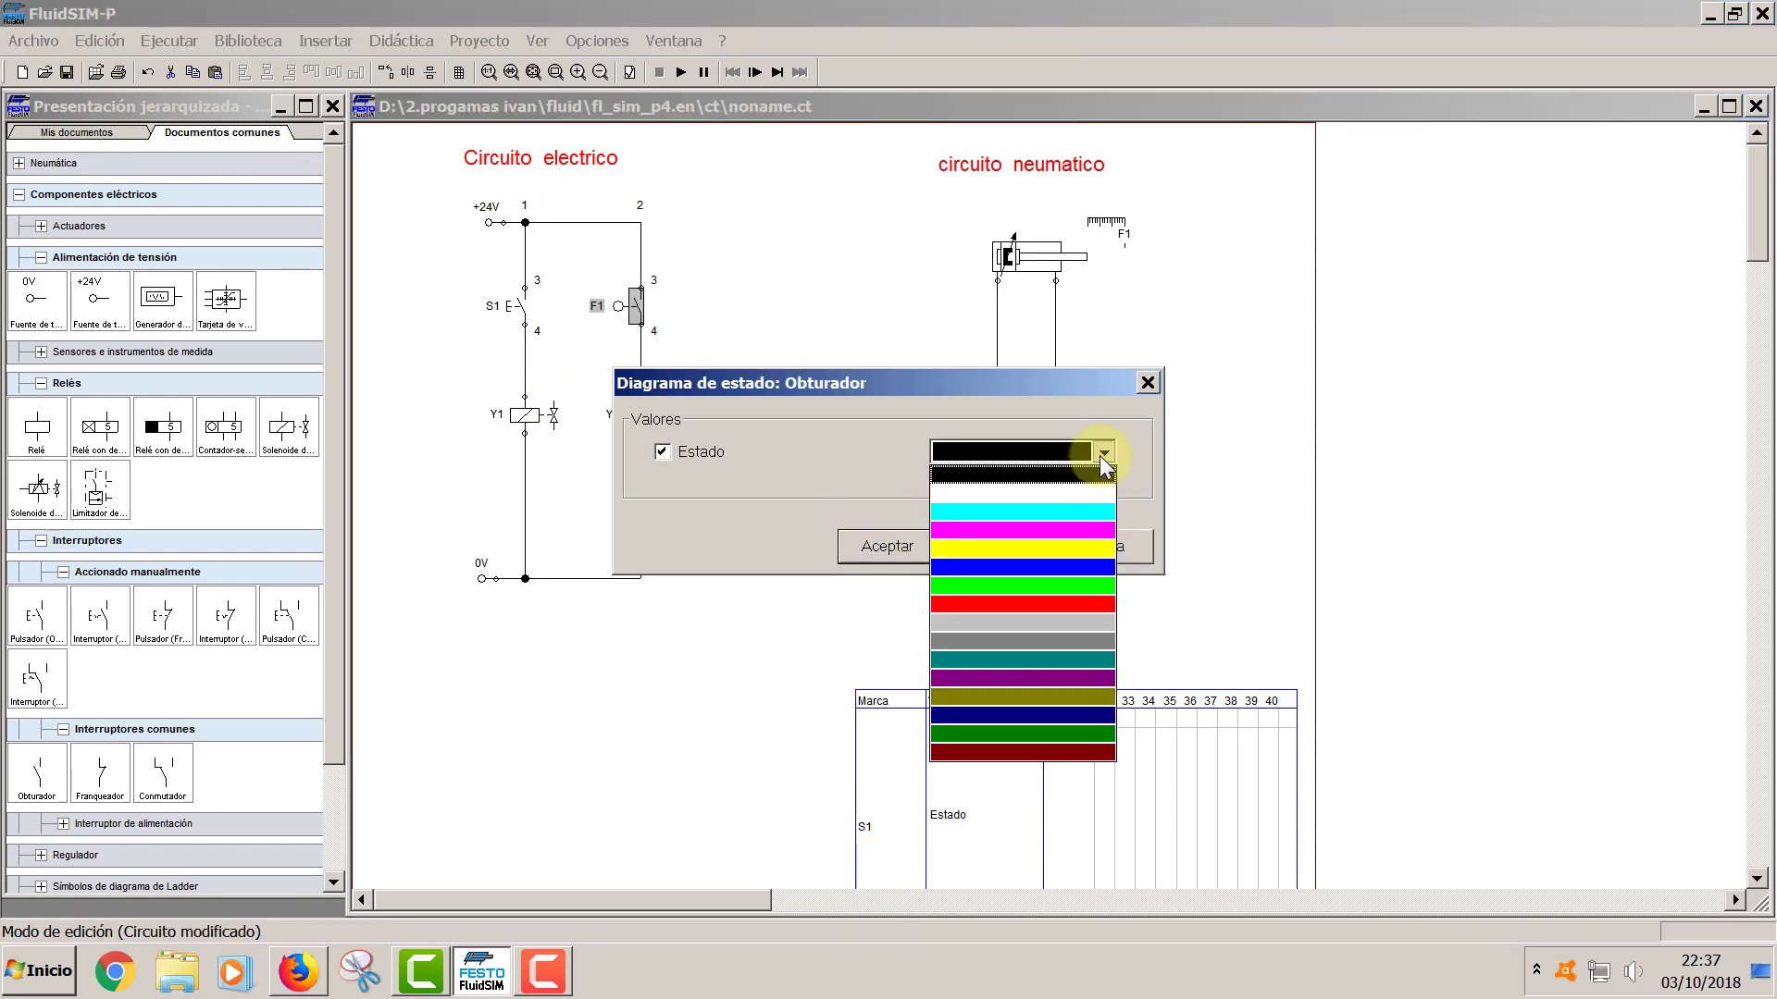
pyautogui.click(1012, 603)
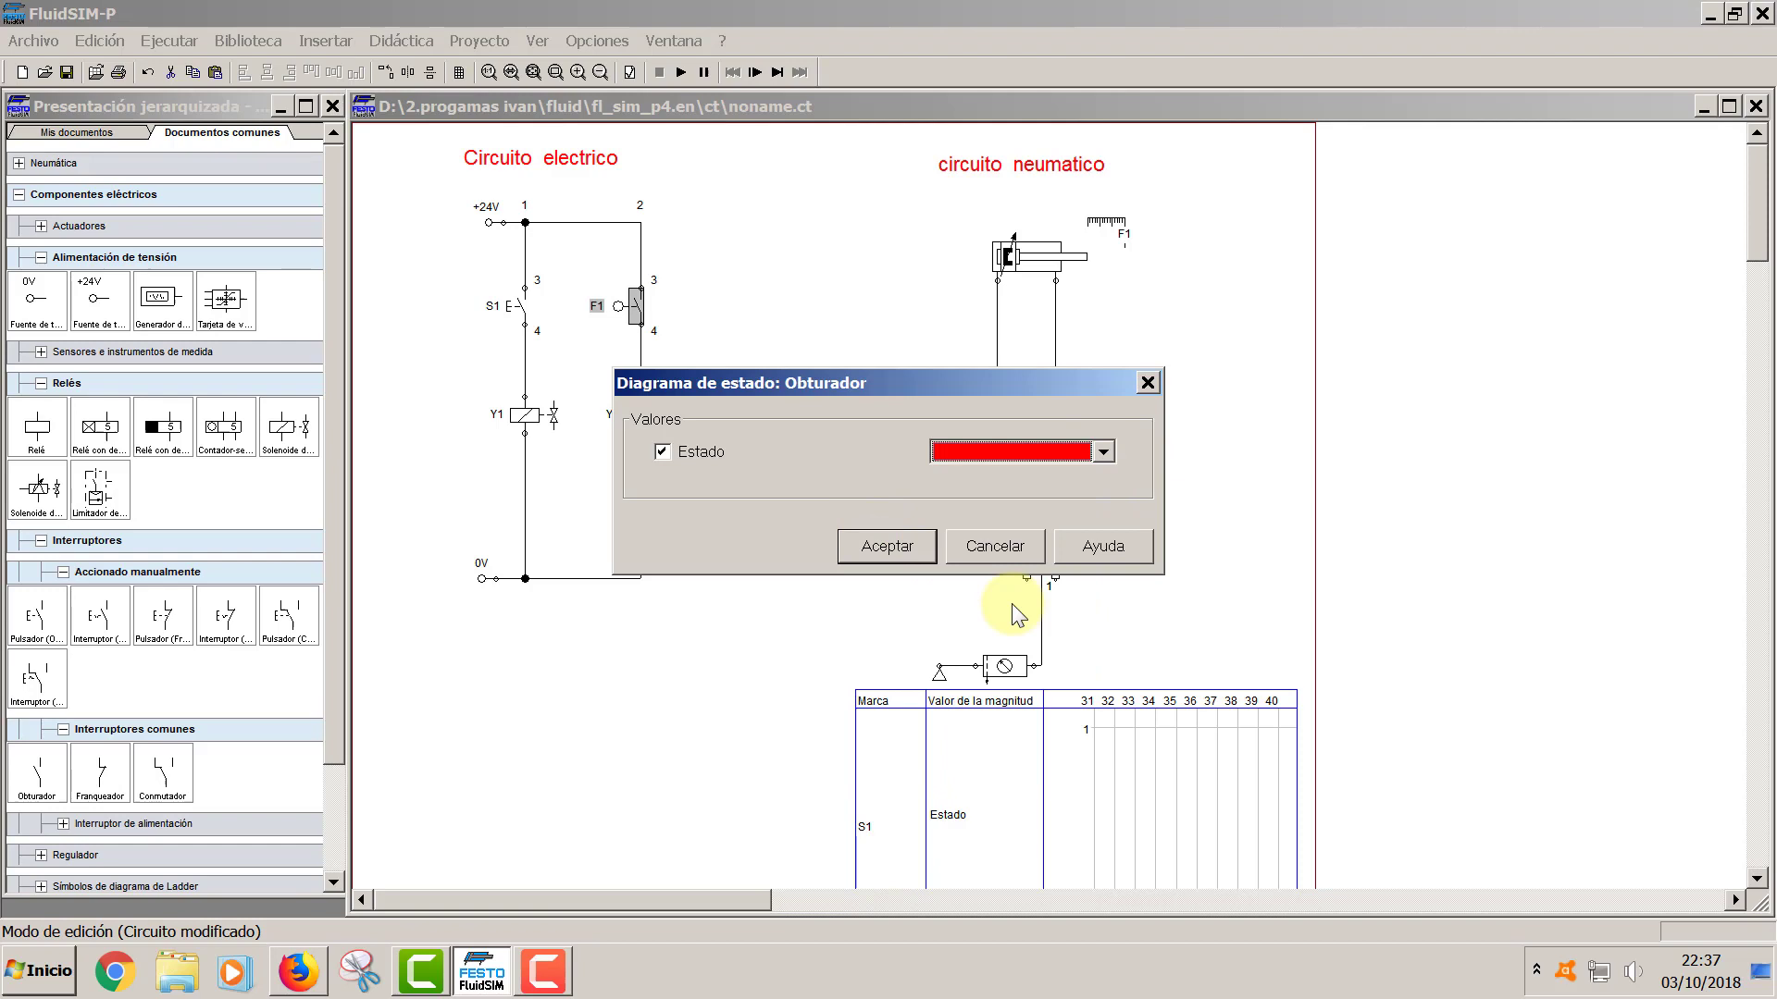
pyautogui.click(881, 542)
# - Try to add the Y1 label of the directional valve to the state diagram
pyautogui.scroll(-1, 876, 742)
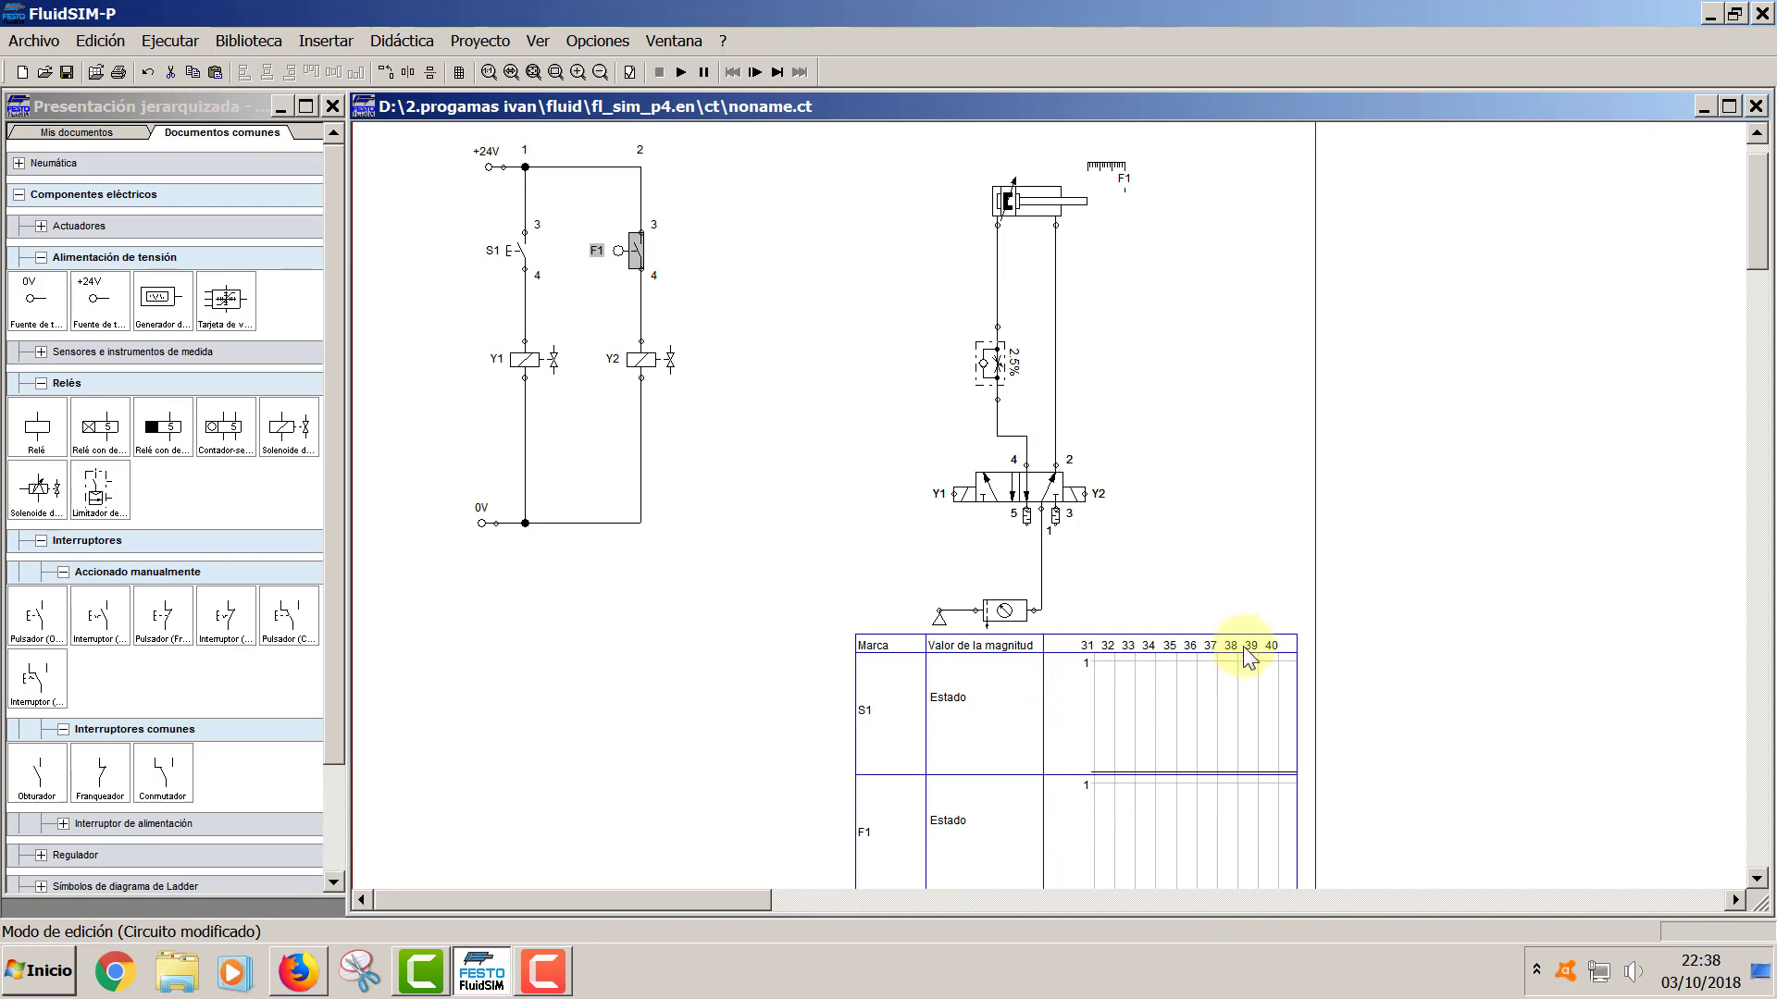
pyautogui.click(967, 500)
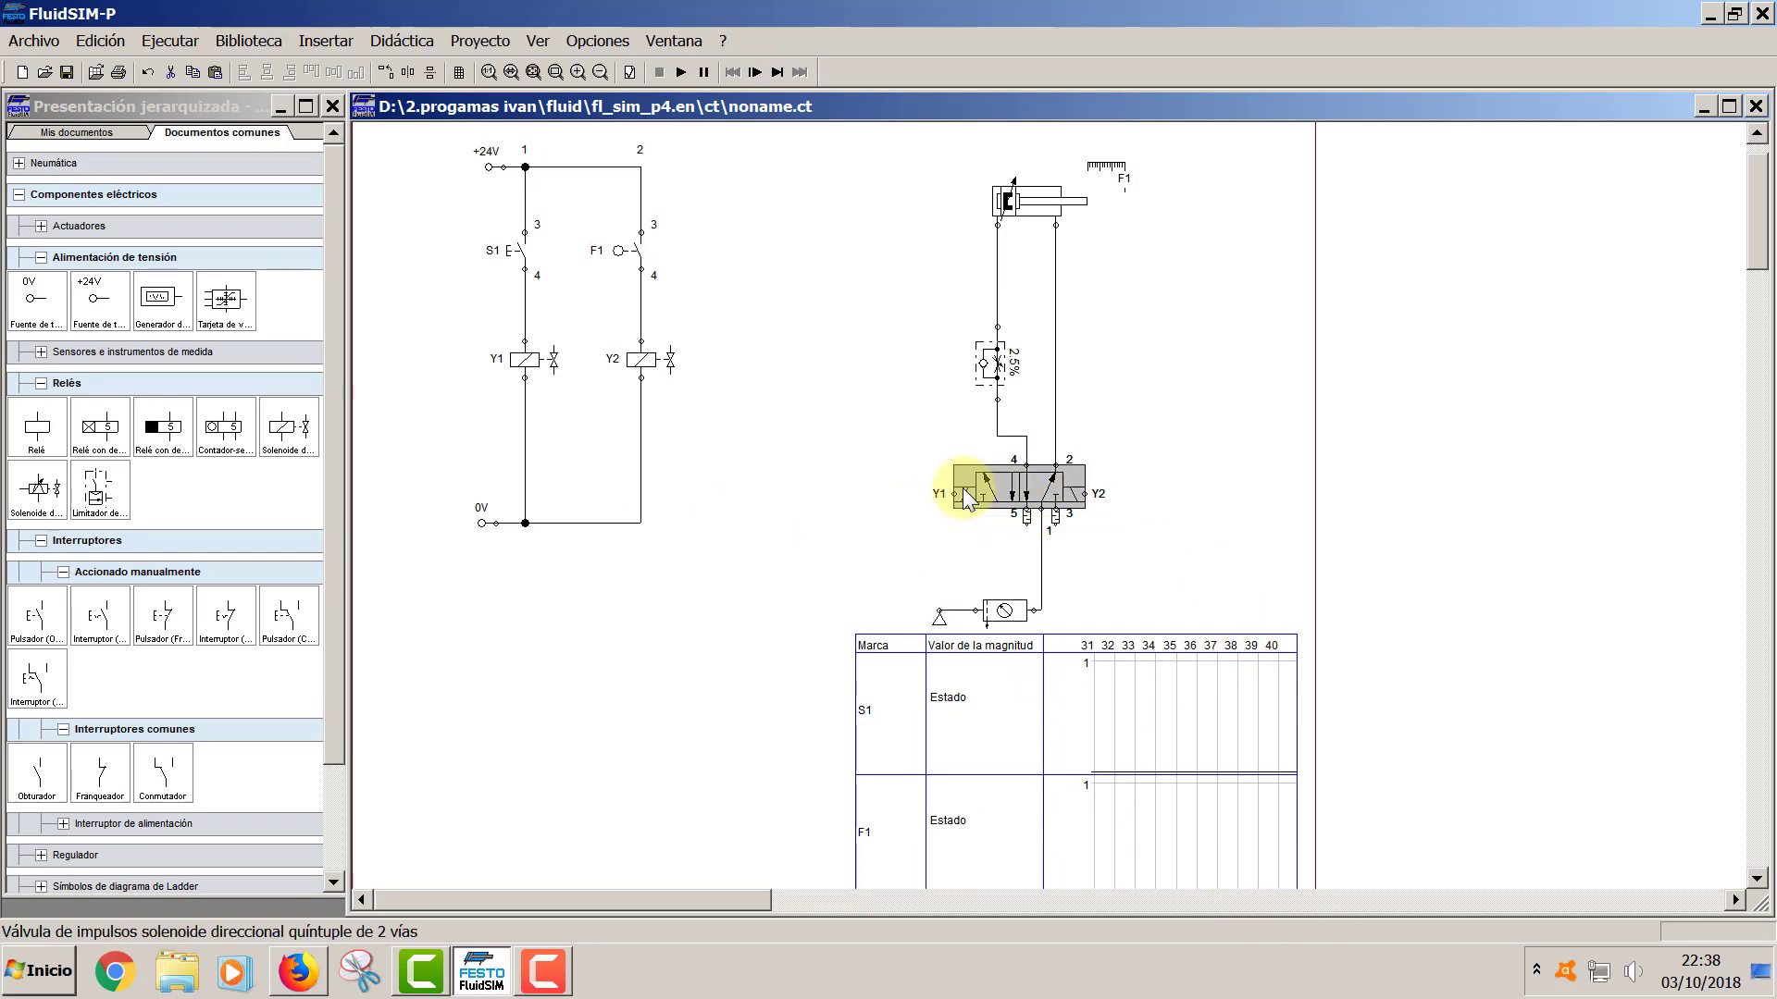
pyautogui.click(944, 504)
pyautogui.moveTo(939, 498); pyautogui.dragTo(944, 838)
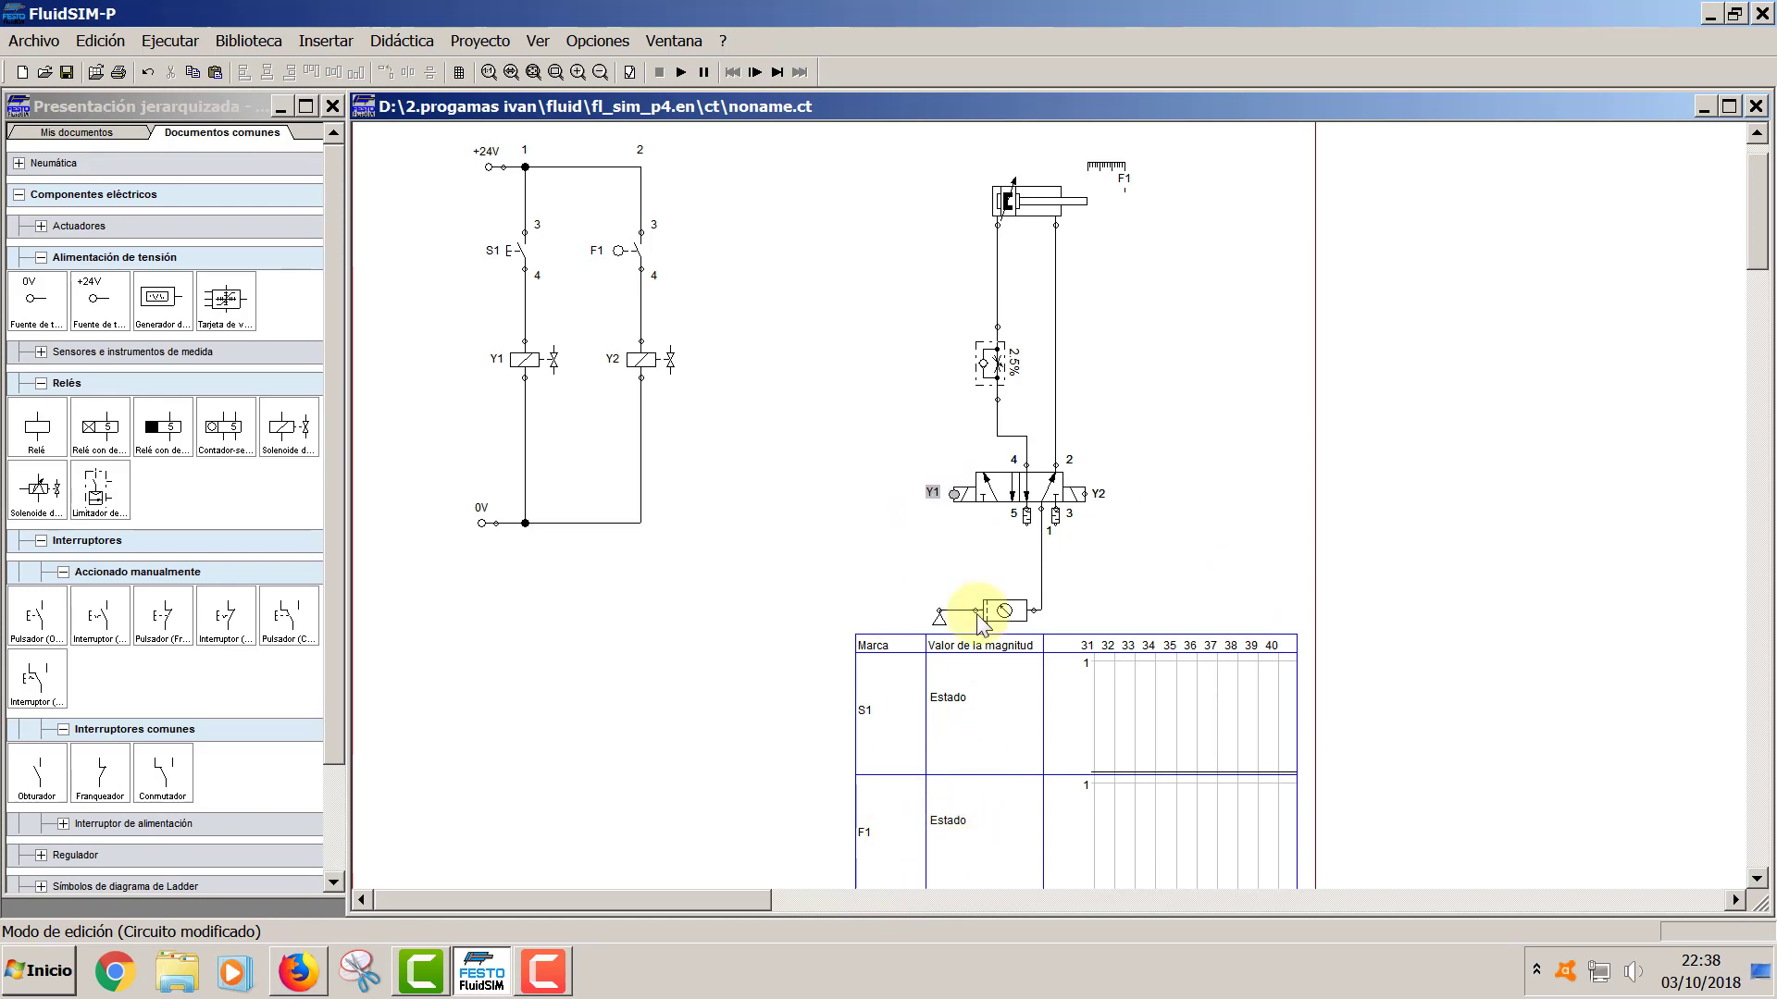
pyautogui.click(962, 492)
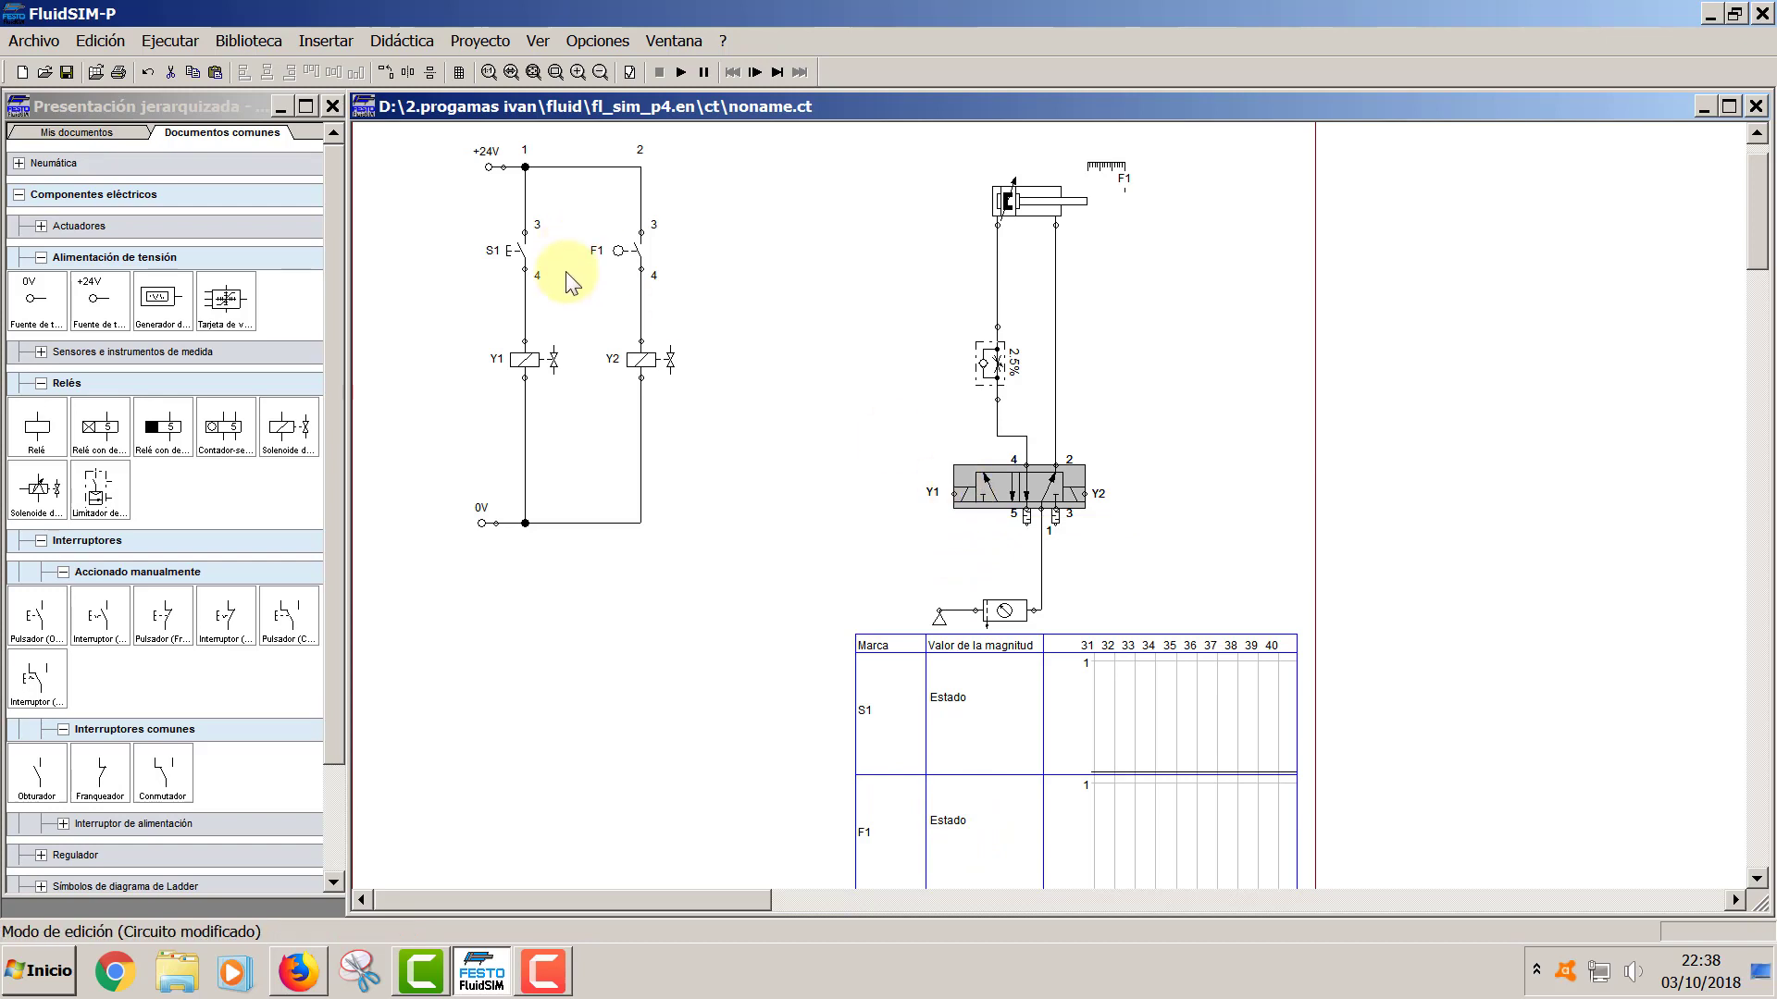
# - Add solenoid Y1 from the electrical circuit to the state diagram, with its Estado value in bright green
pyautogui.click(589, 375)
pyautogui.moveTo(553, 365); pyautogui.dragTo(904, 813)
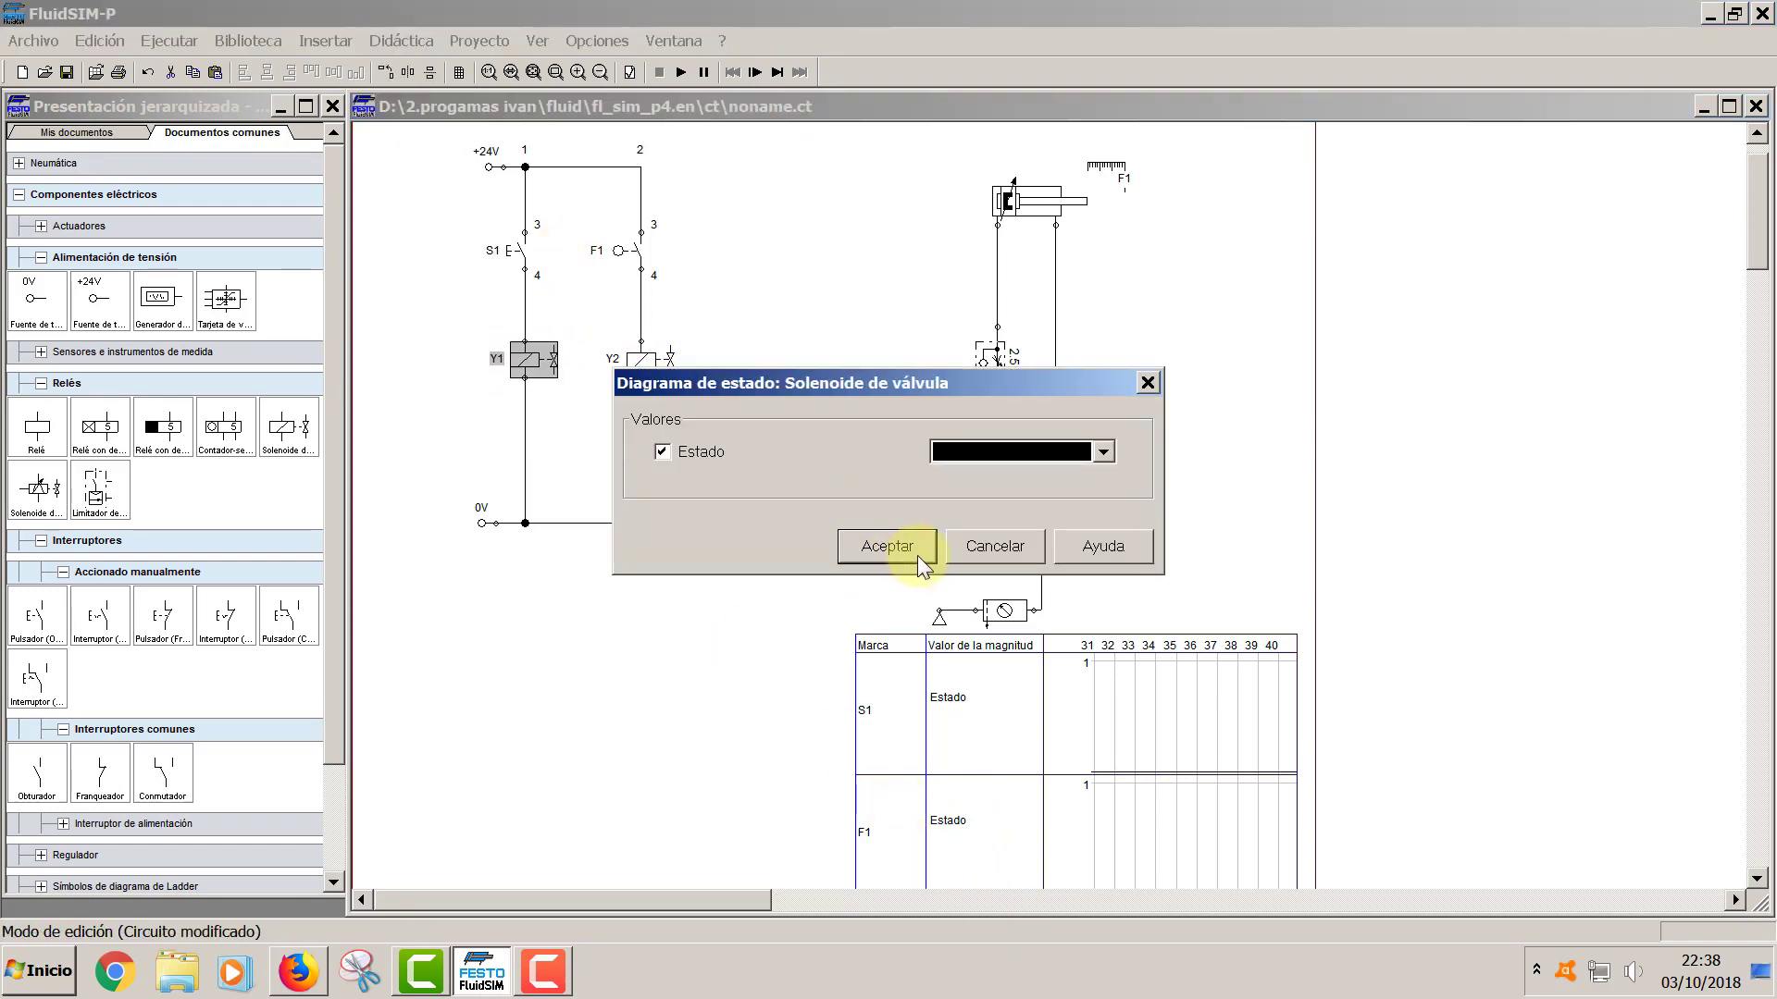
pyautogui.click(1103, 451)
pyautogui.click(1025, 585)
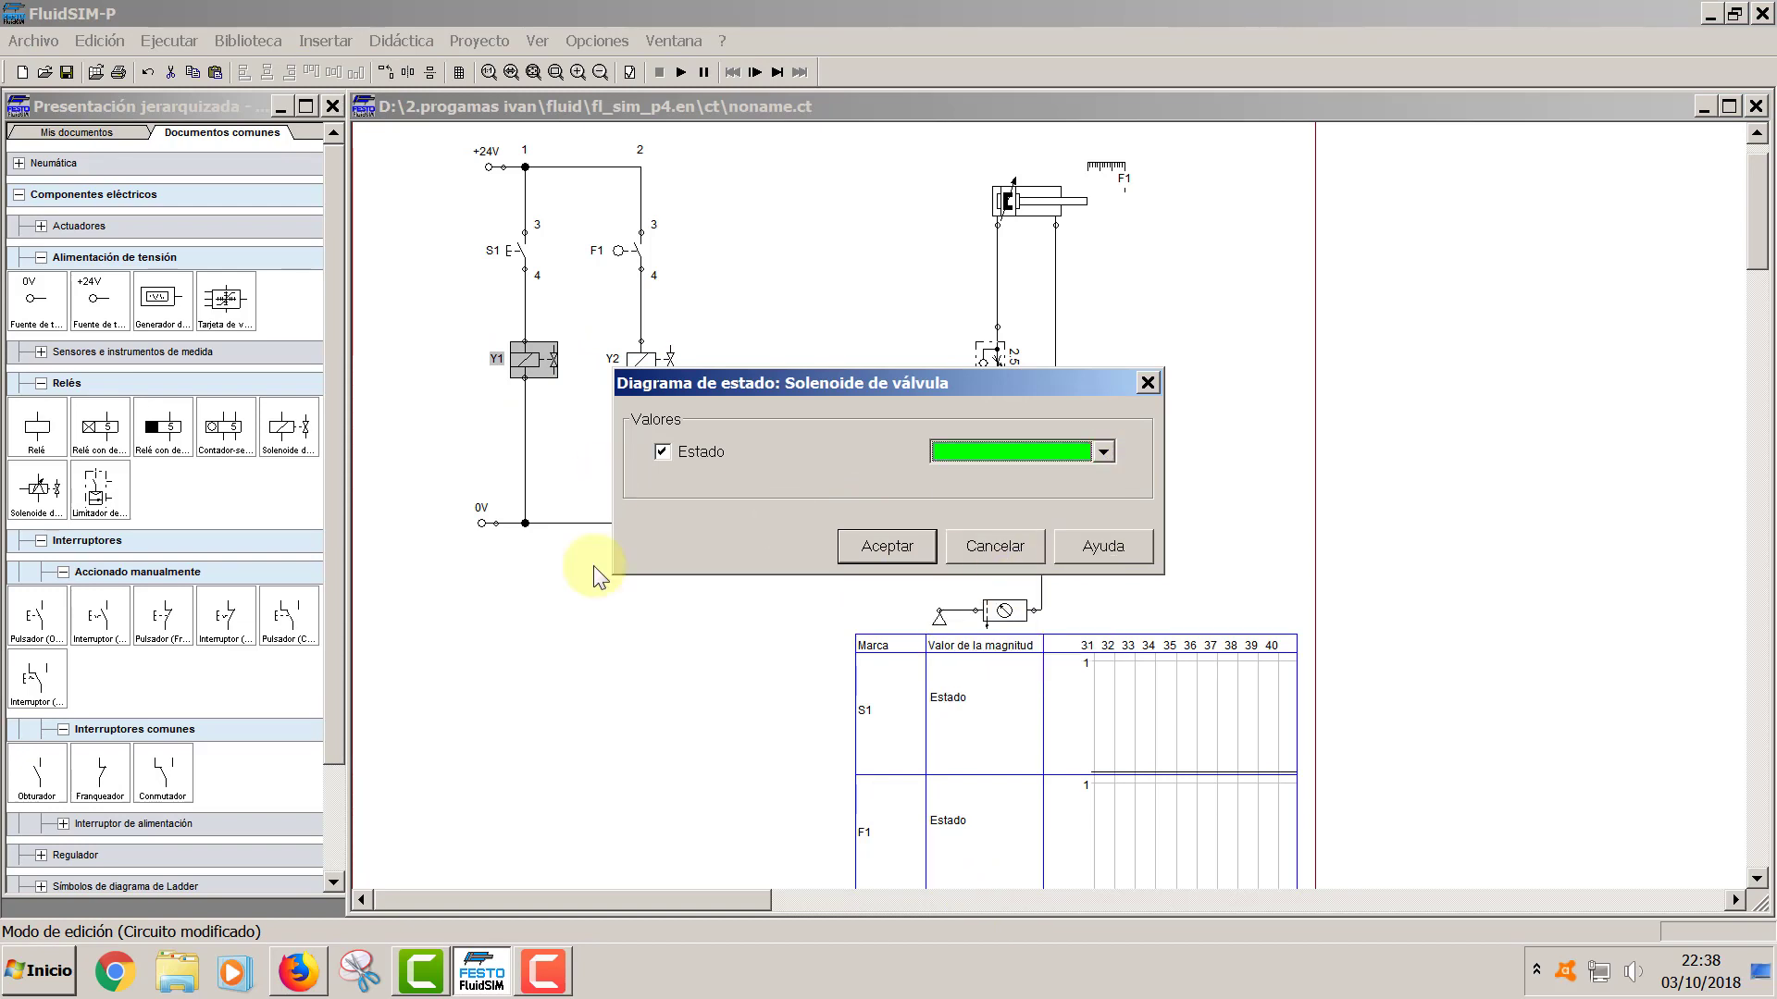
pyautogui.click(870, 546)
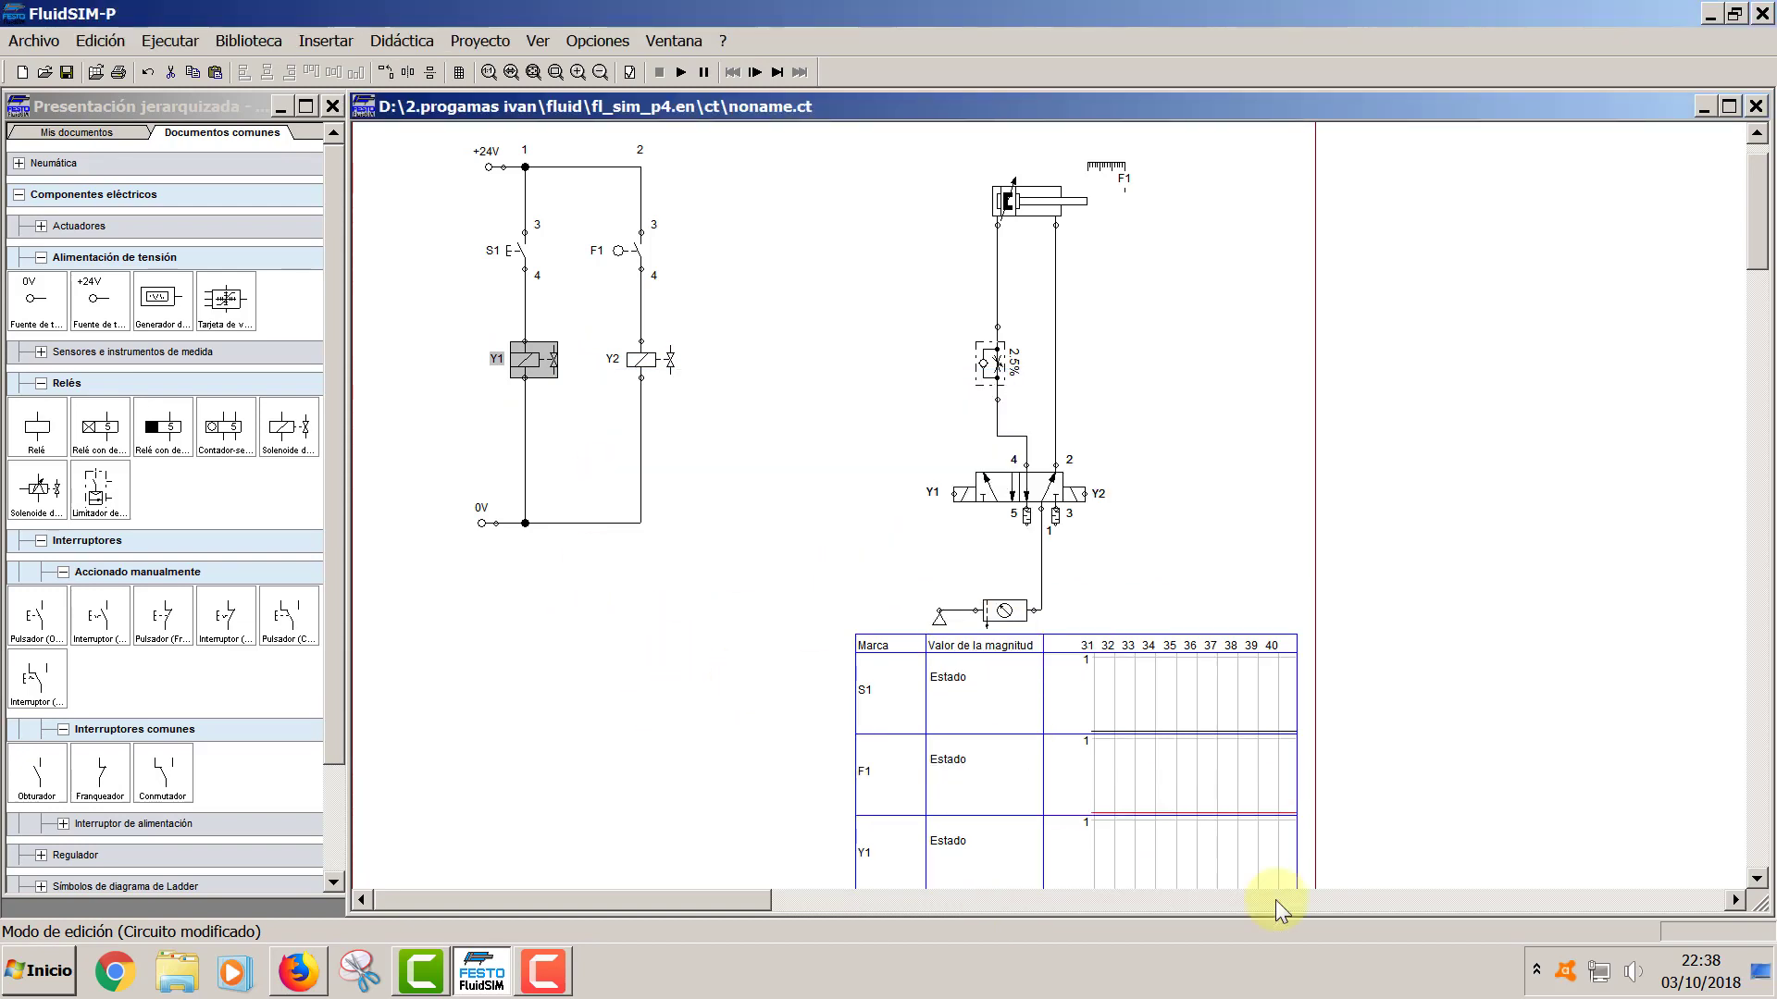
# - Add solenoid Y2 from the electrical circuit to the state diagram, with its Estado value in magenta
pyautogui.scroll(-2, 1204, 827)
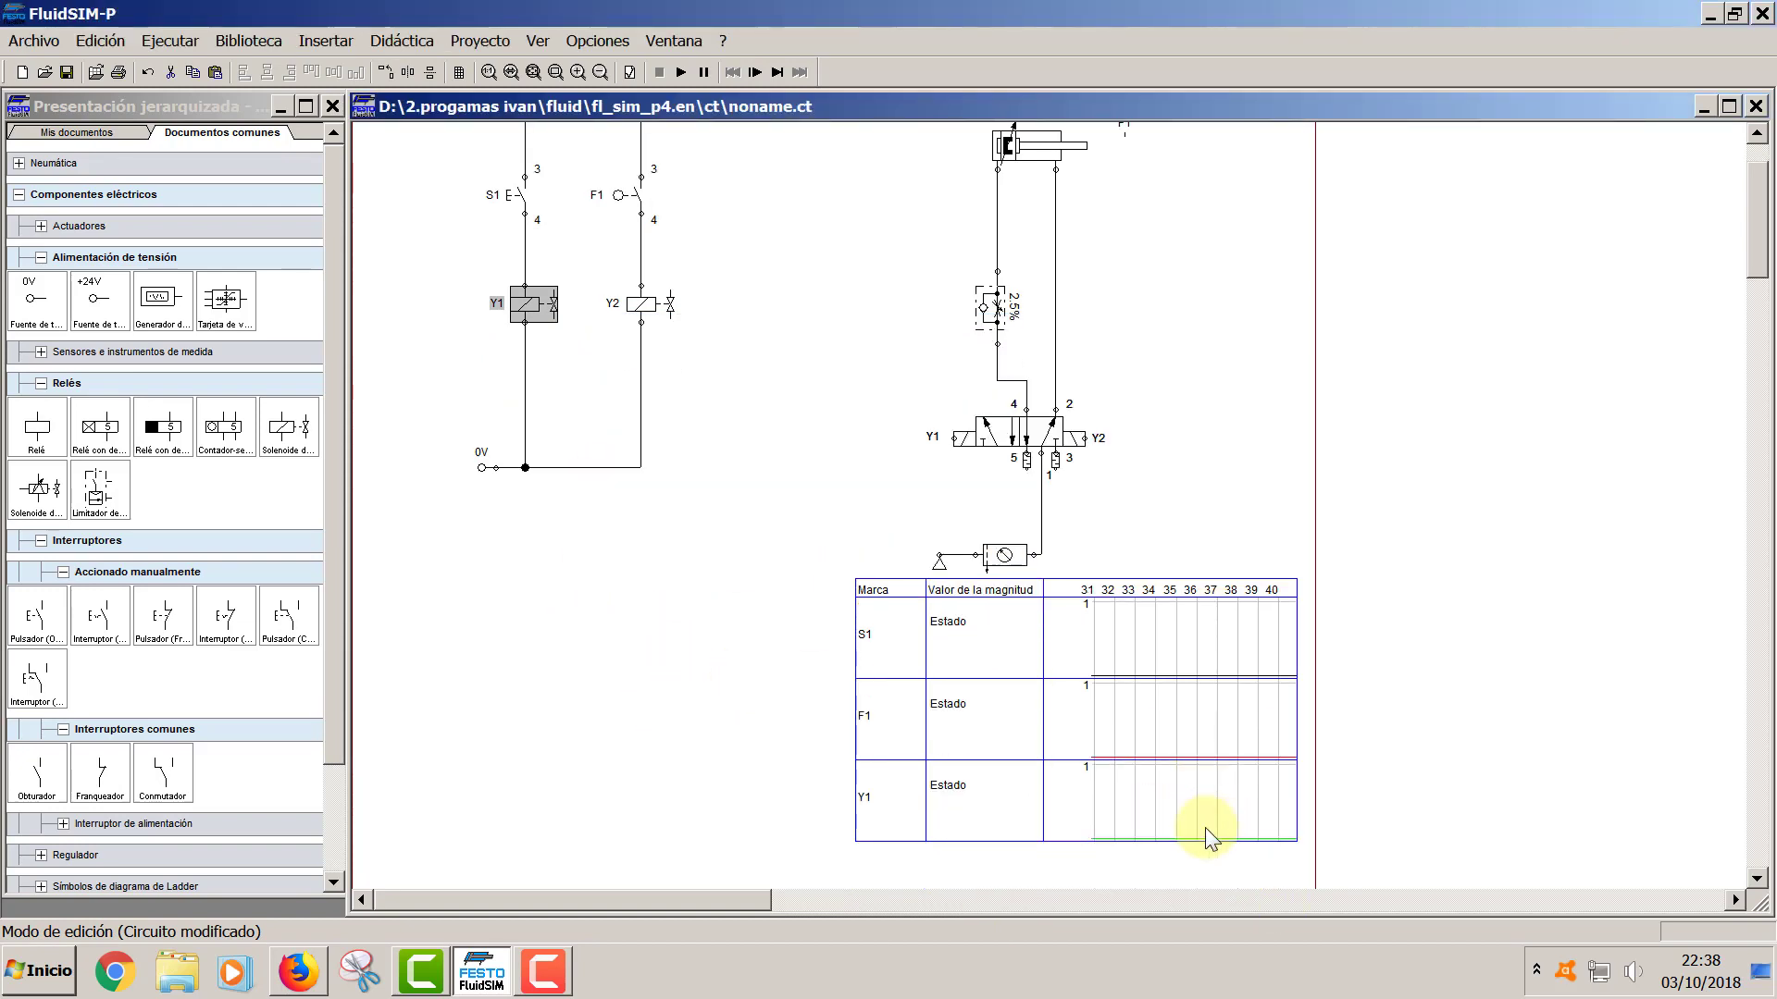
pyautogui.scroll(1, 1190, 821)
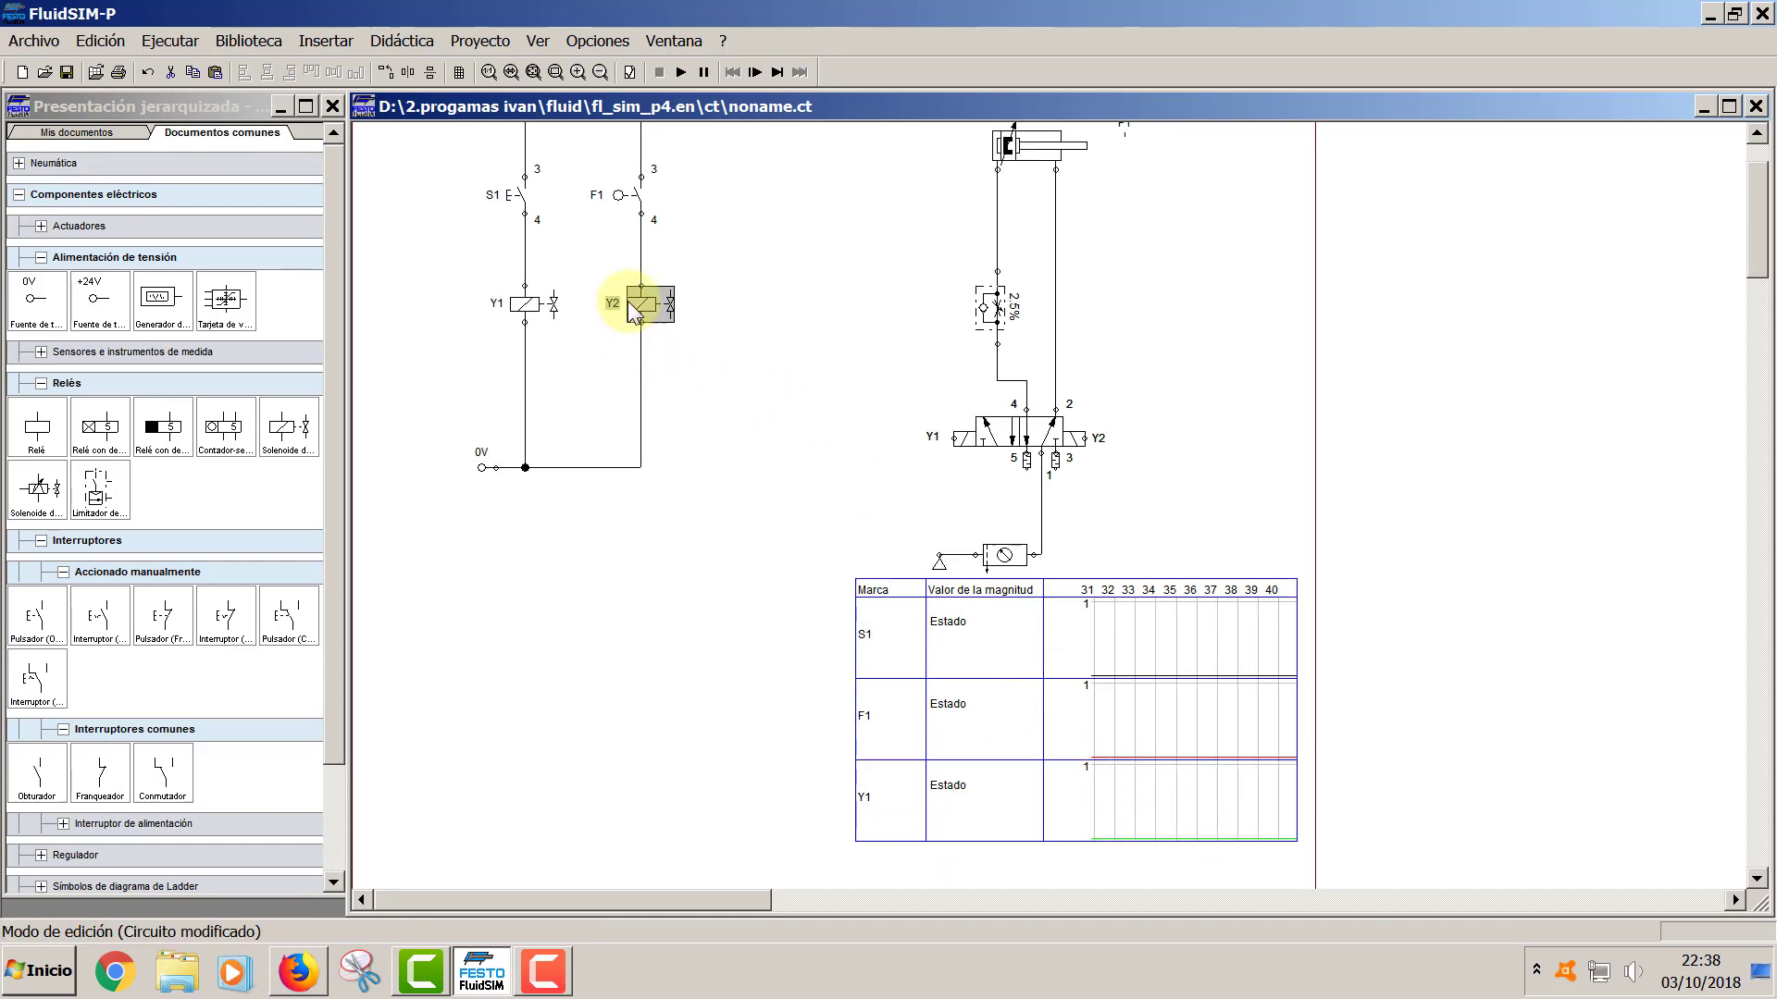
pyautogui.moveTo(634, 301); pyautogui.dragTo(907, 827)
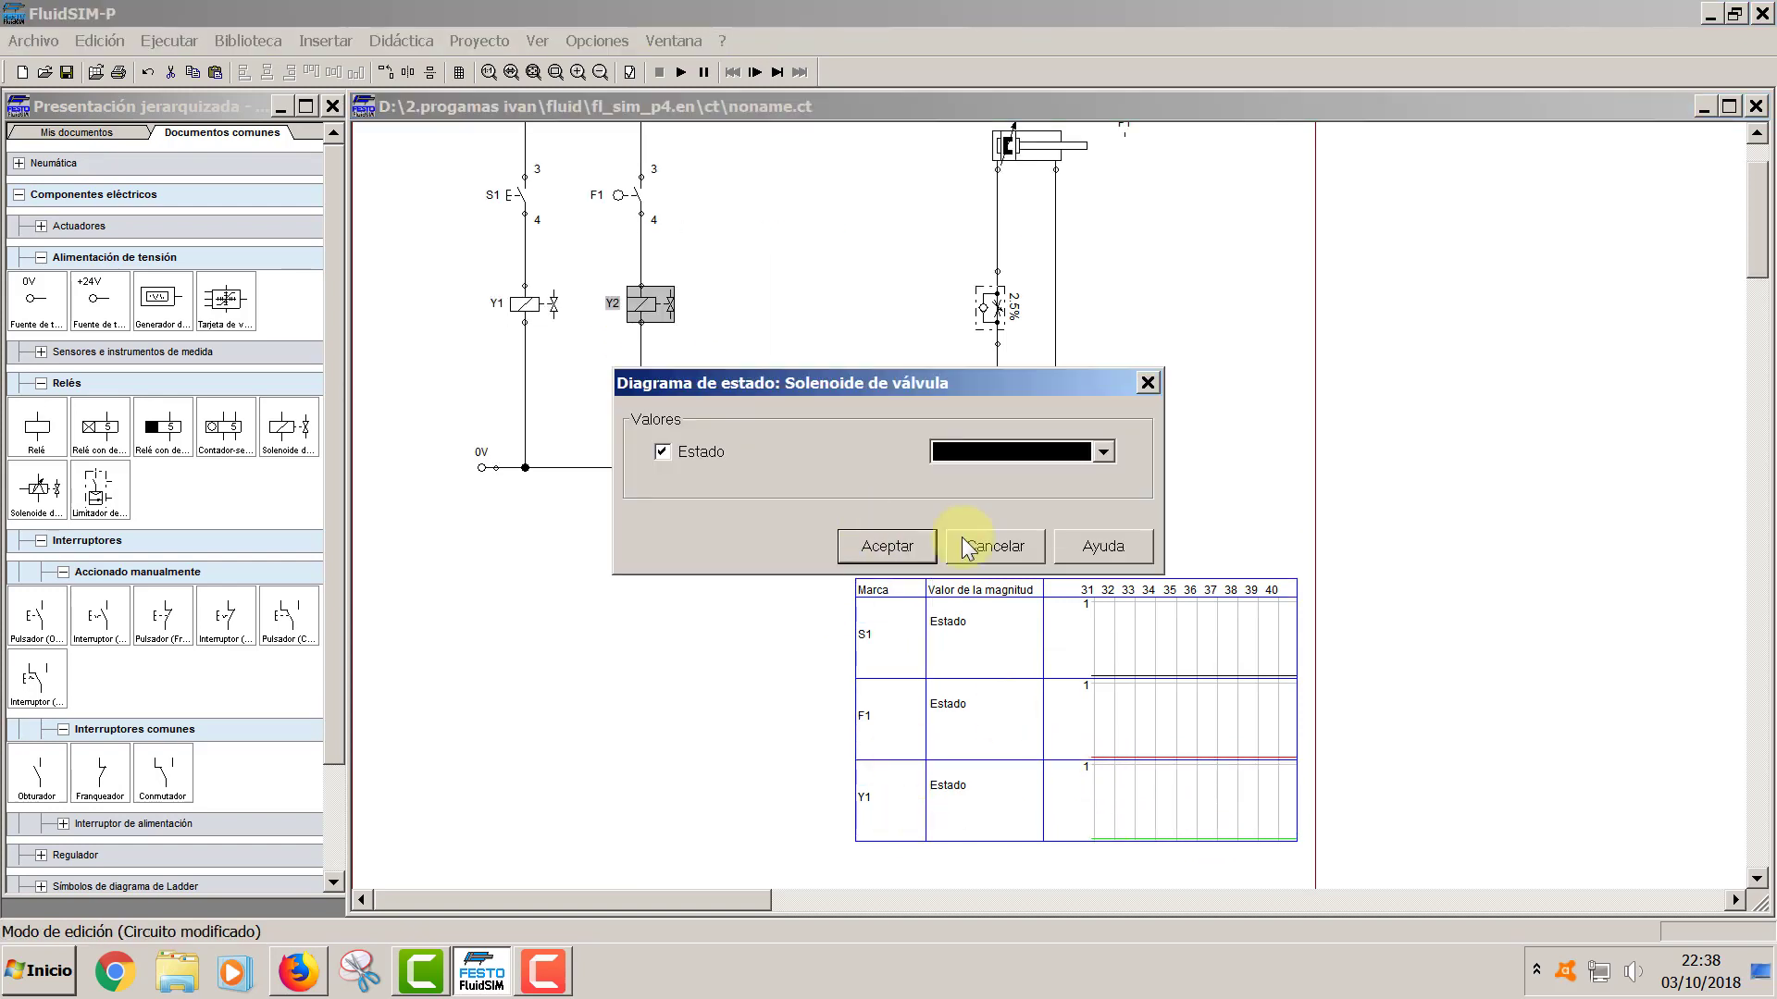
pyautogui.click(1104, 453)
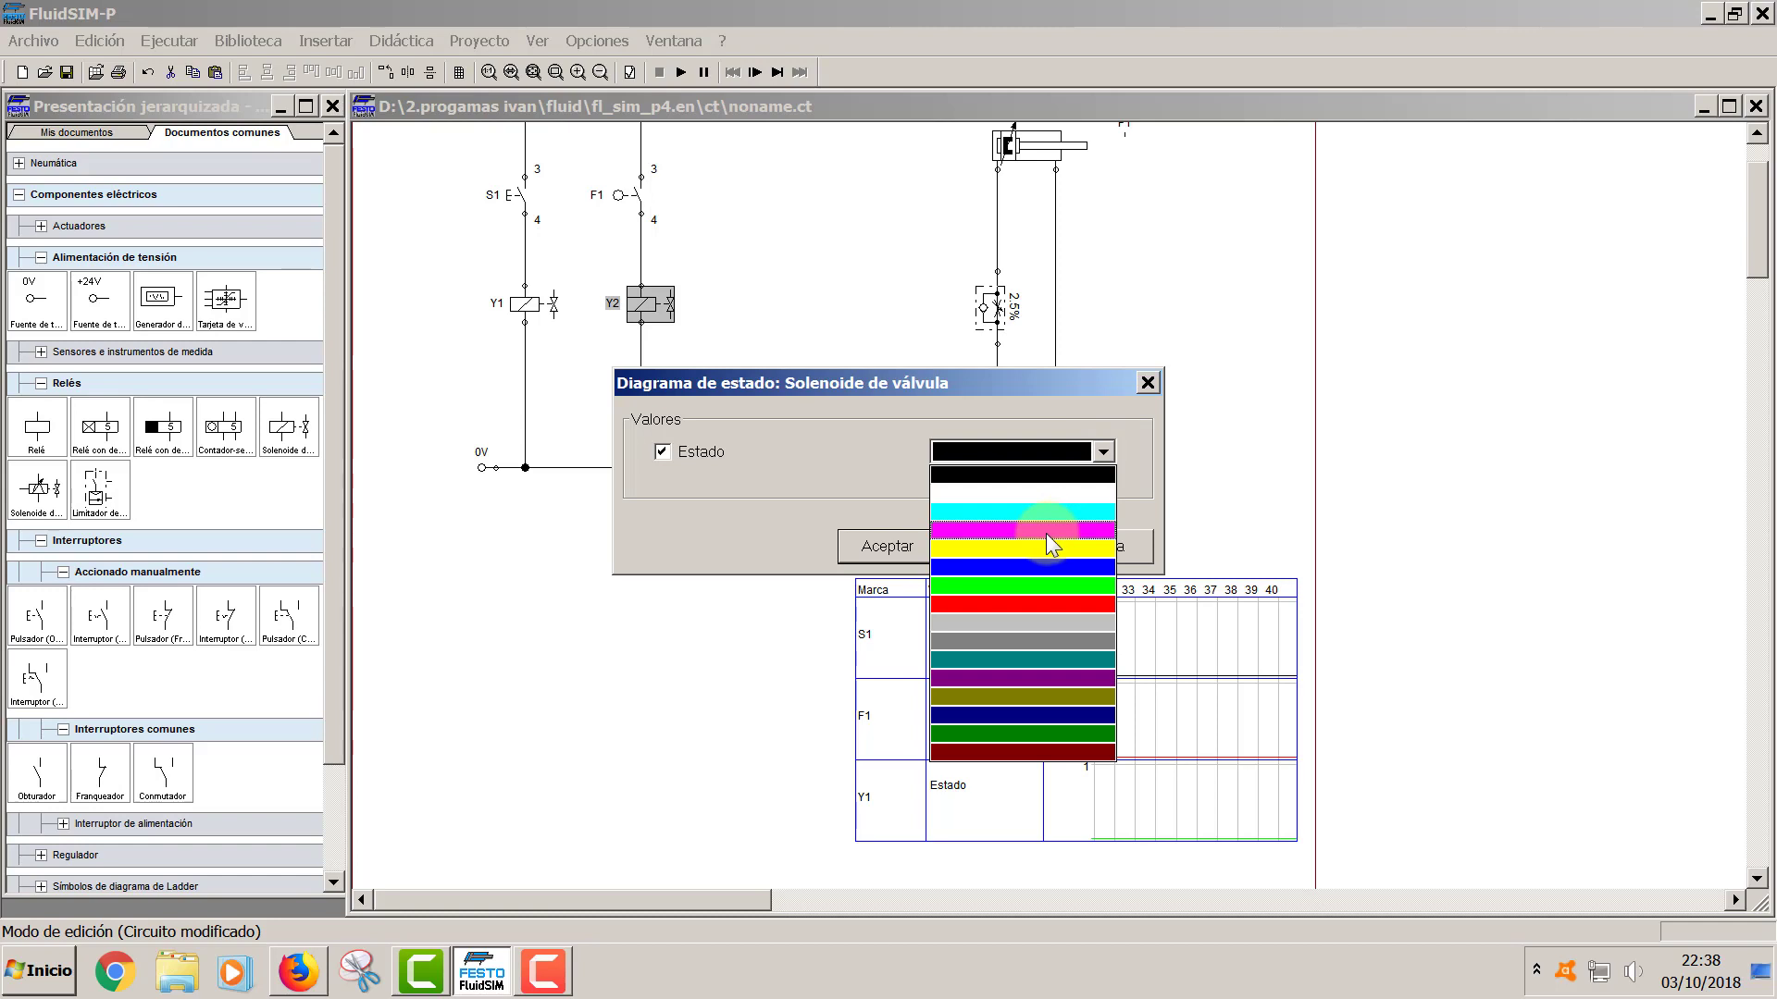
pyautogui.click(1045, 533)
pyautogui.click(911, 556)
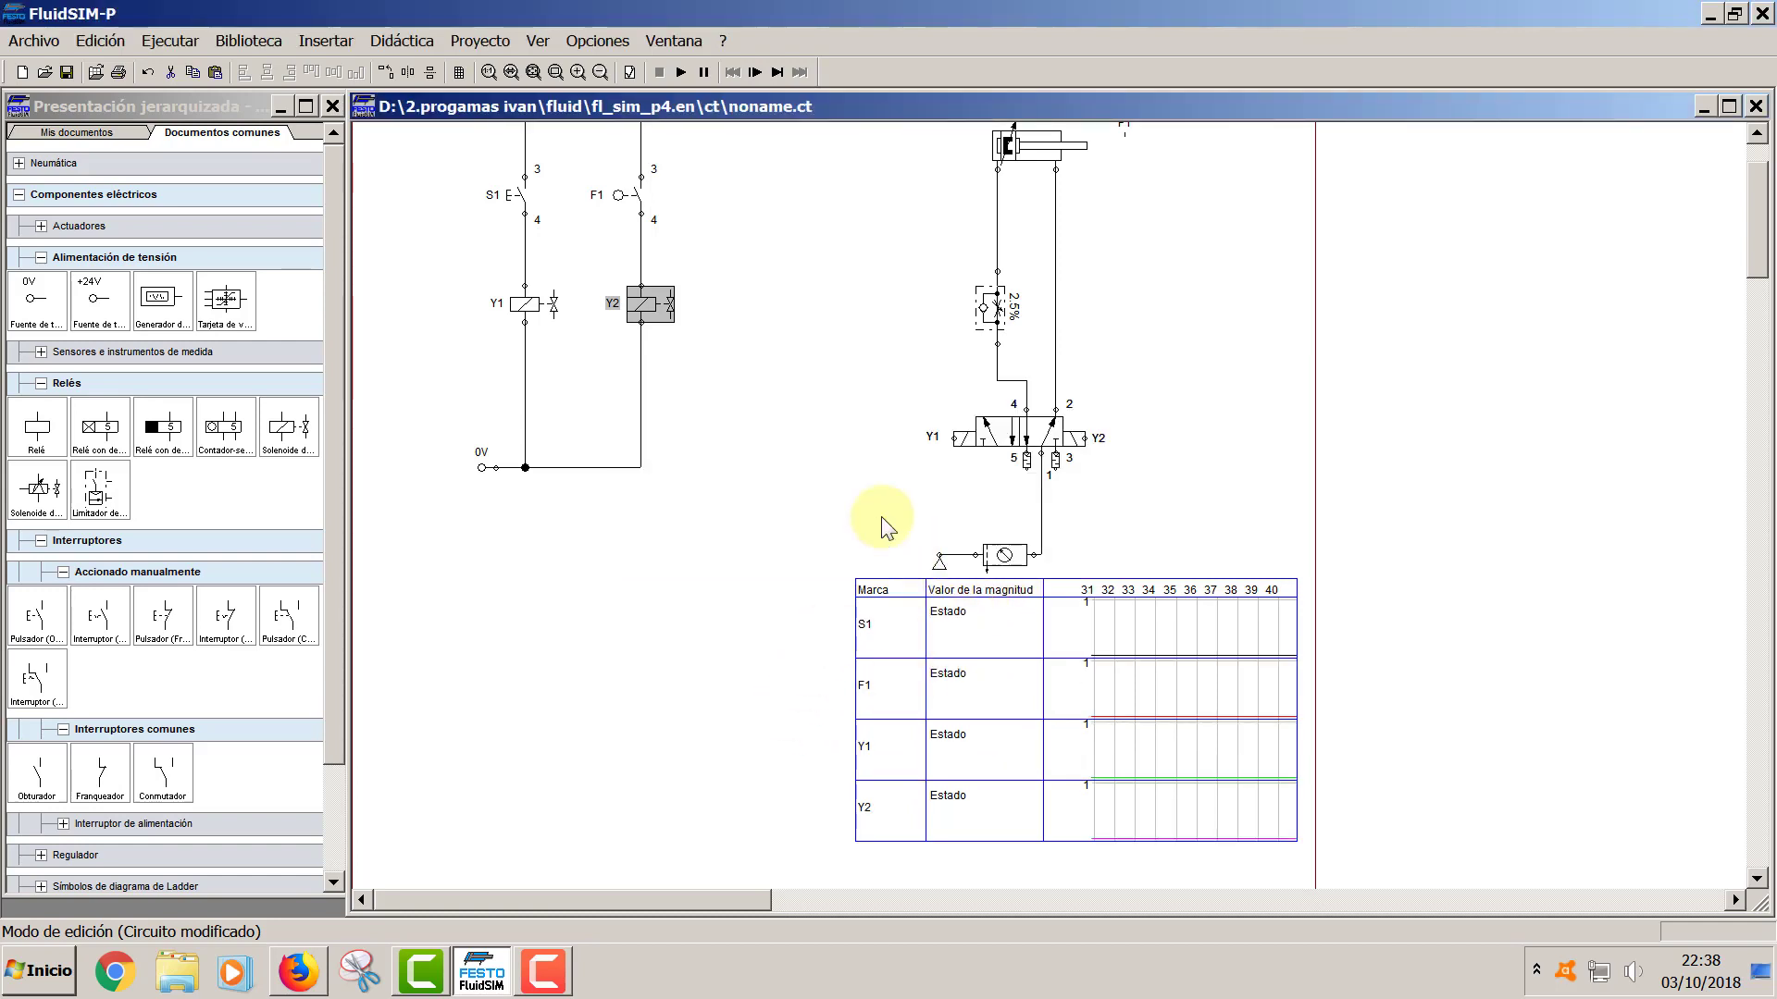
# - Lower the state diagram slightly and move the flow control valve, directional valve and air supply together up toward the cylinder
pyautogui.moveTo(1073, 647); pyautogui.dragTo(1061, 690)
pyautogui.scroll(3, 1140, 518)
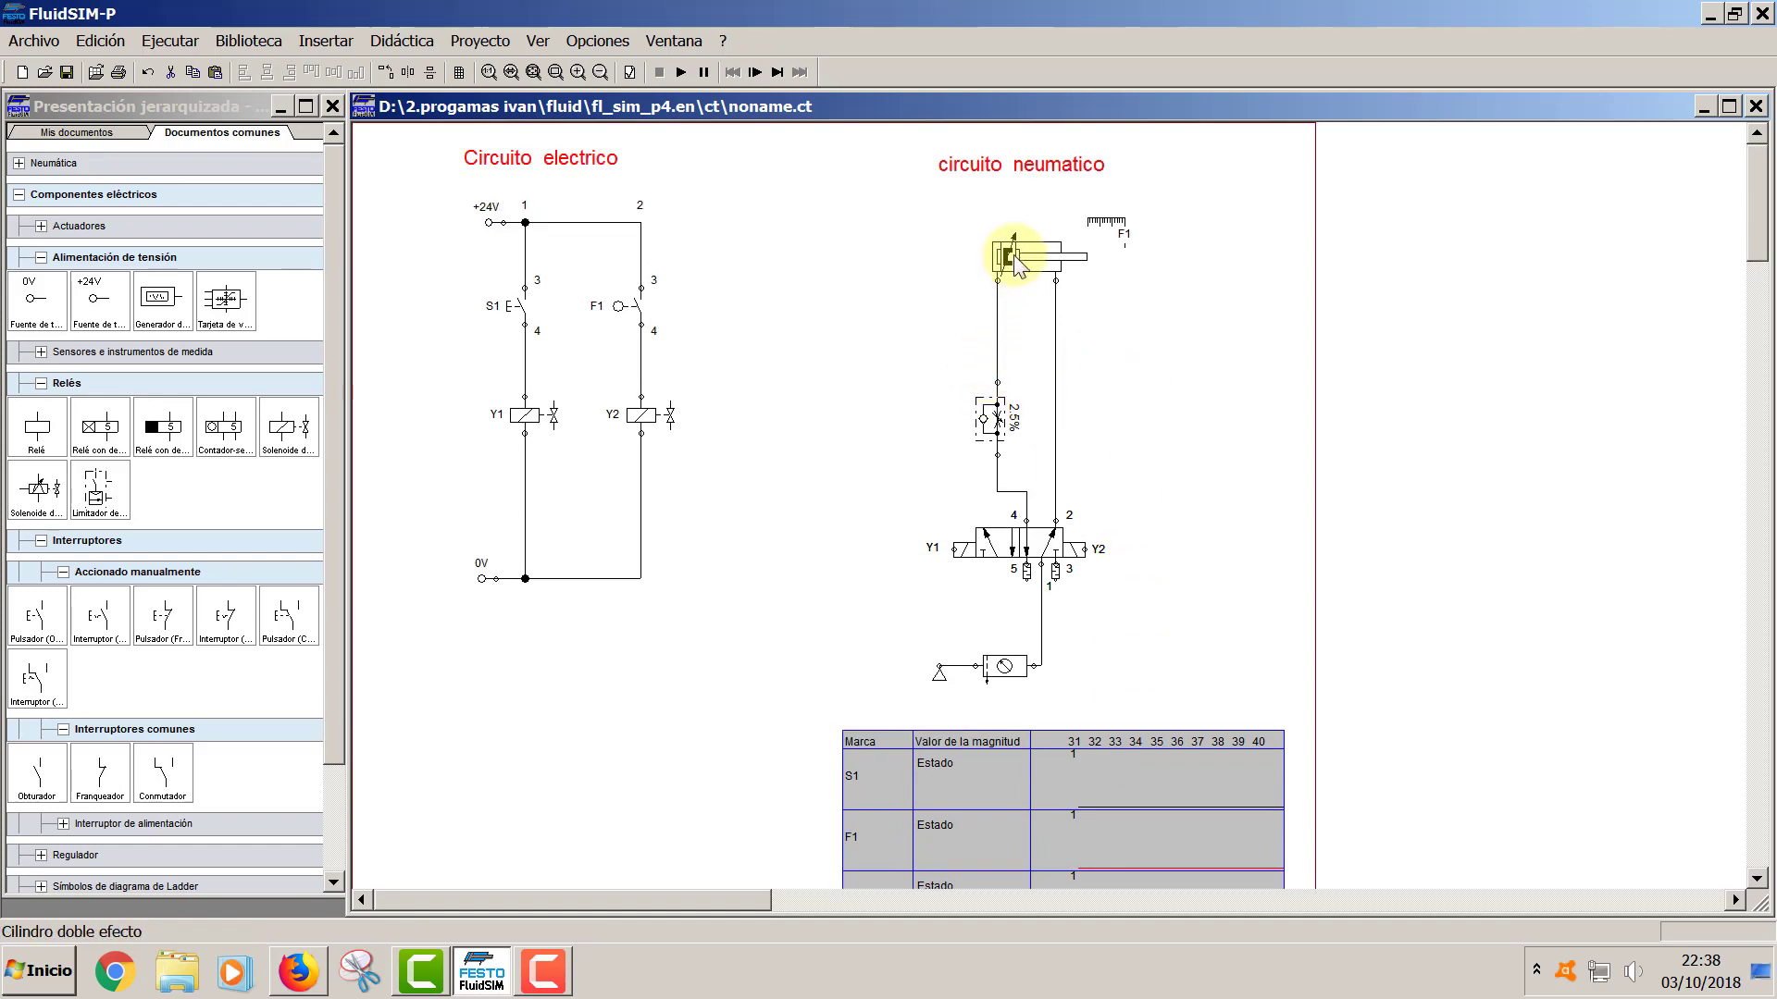
pyautogui.moveTo(1152, 398); pyautogui.dragTo(875, 686)
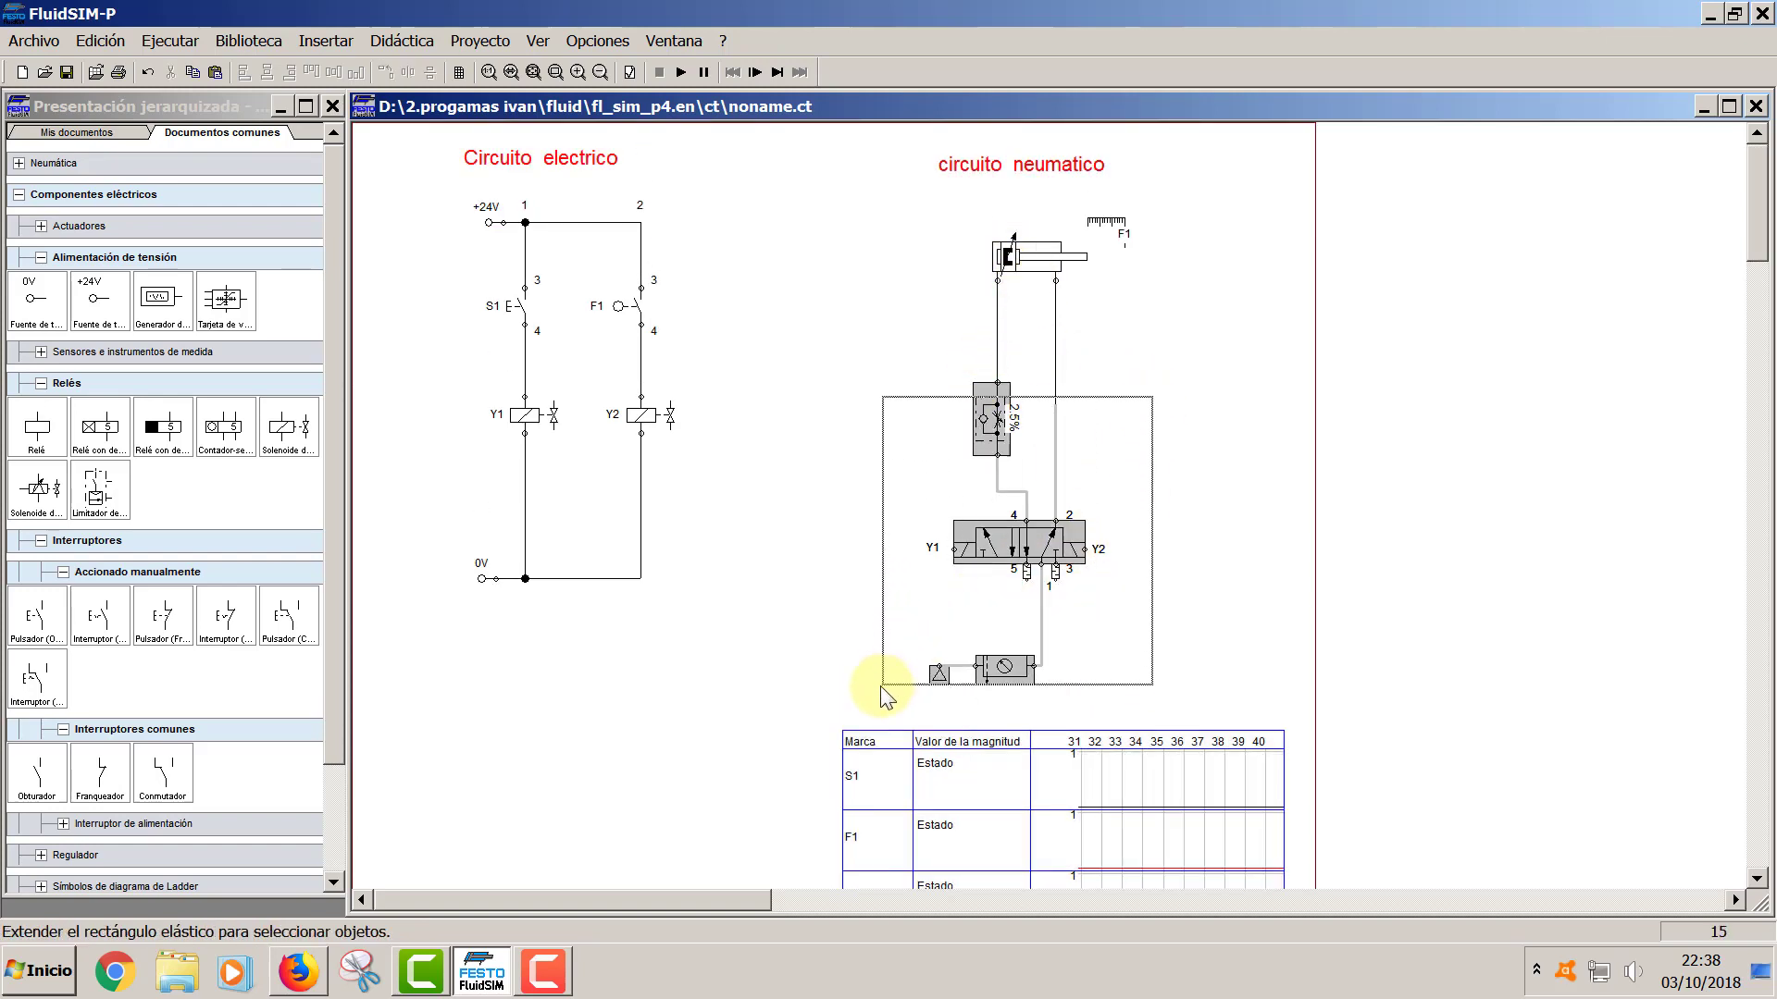
pyautogui.moveTo(1044, 530)
pyautogui.mouseDown()
pyautogui.moveTo(1043, 481)
pyautogui.moveTo(1039, 518)
pyautogui.moveTo(1034, 497)
pyautogui.moveTo(1073, 449)
pyautogui.moveTo(1039, 451)
pyautogui.mouseUp()
pyautogui.click(1127, 685)
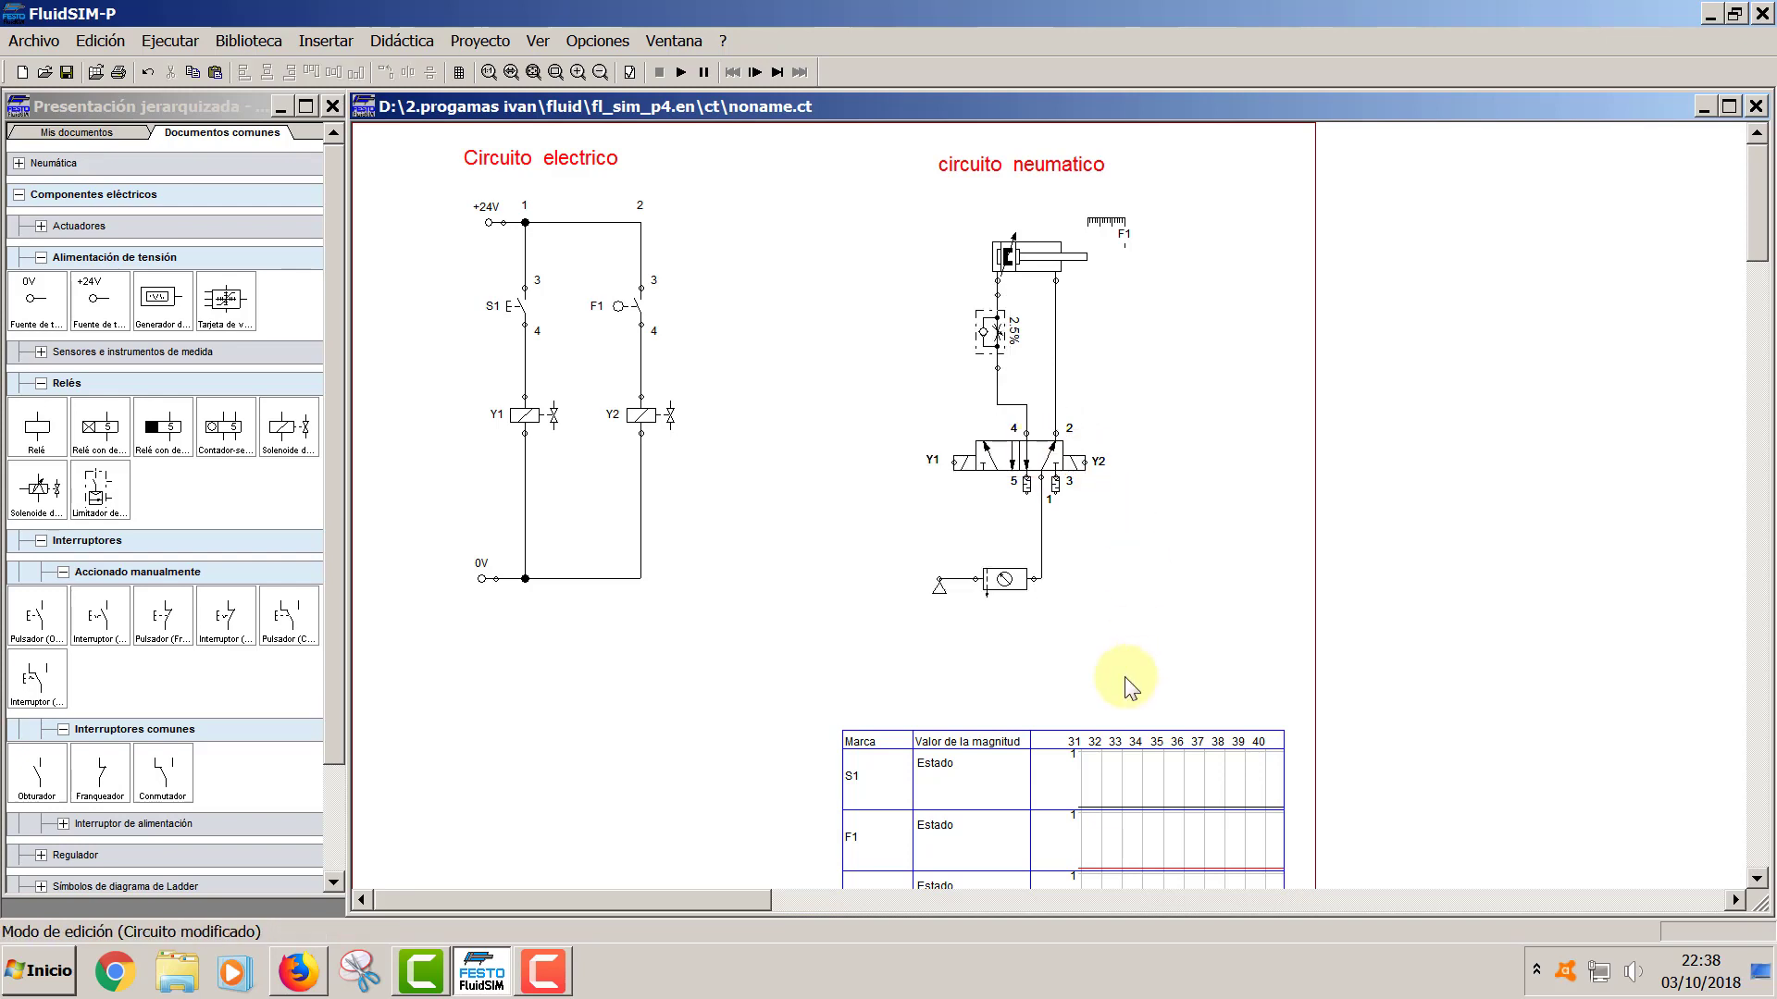
# - Raise the state diagram and the whole pneumatic circuit, keeping the diagram just below the circuit and inside the page border
pyautogui.moveTo(991, 774); pyautogui.dragTo(991, 663)
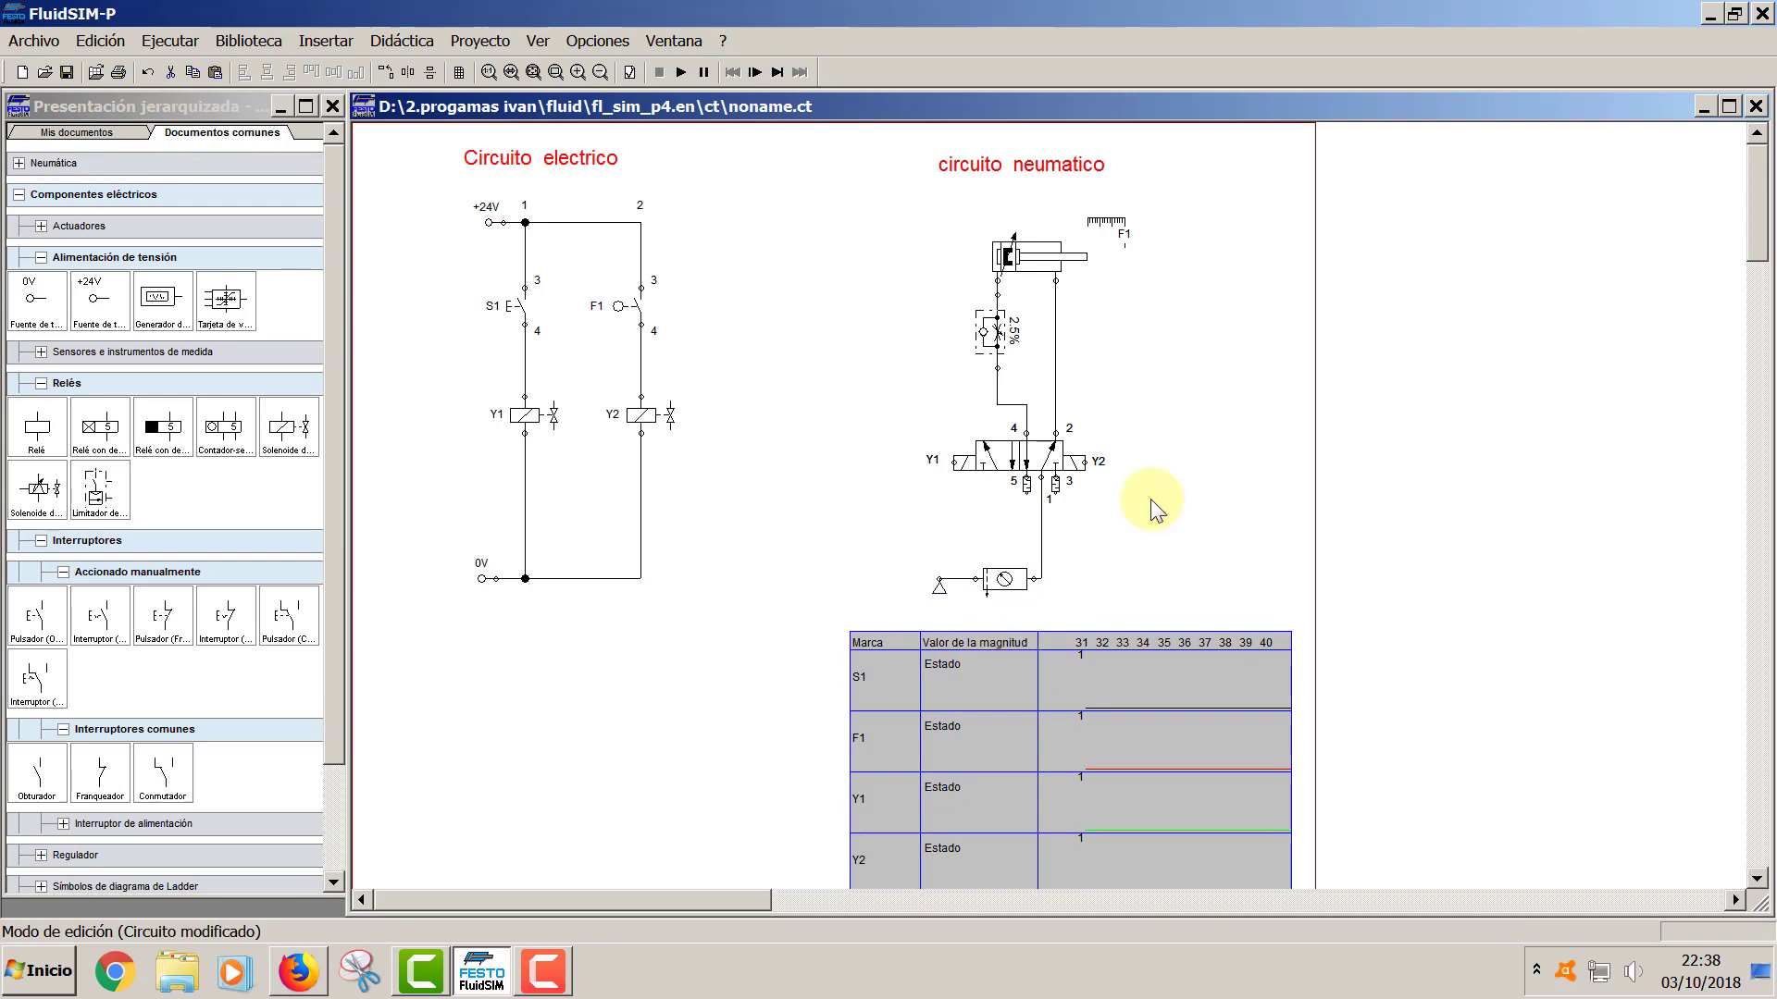
pyautogui.moveTo(1176, 206); pyautogui.dragTo(1020, 549)
pyautogui.click(1130, 536)
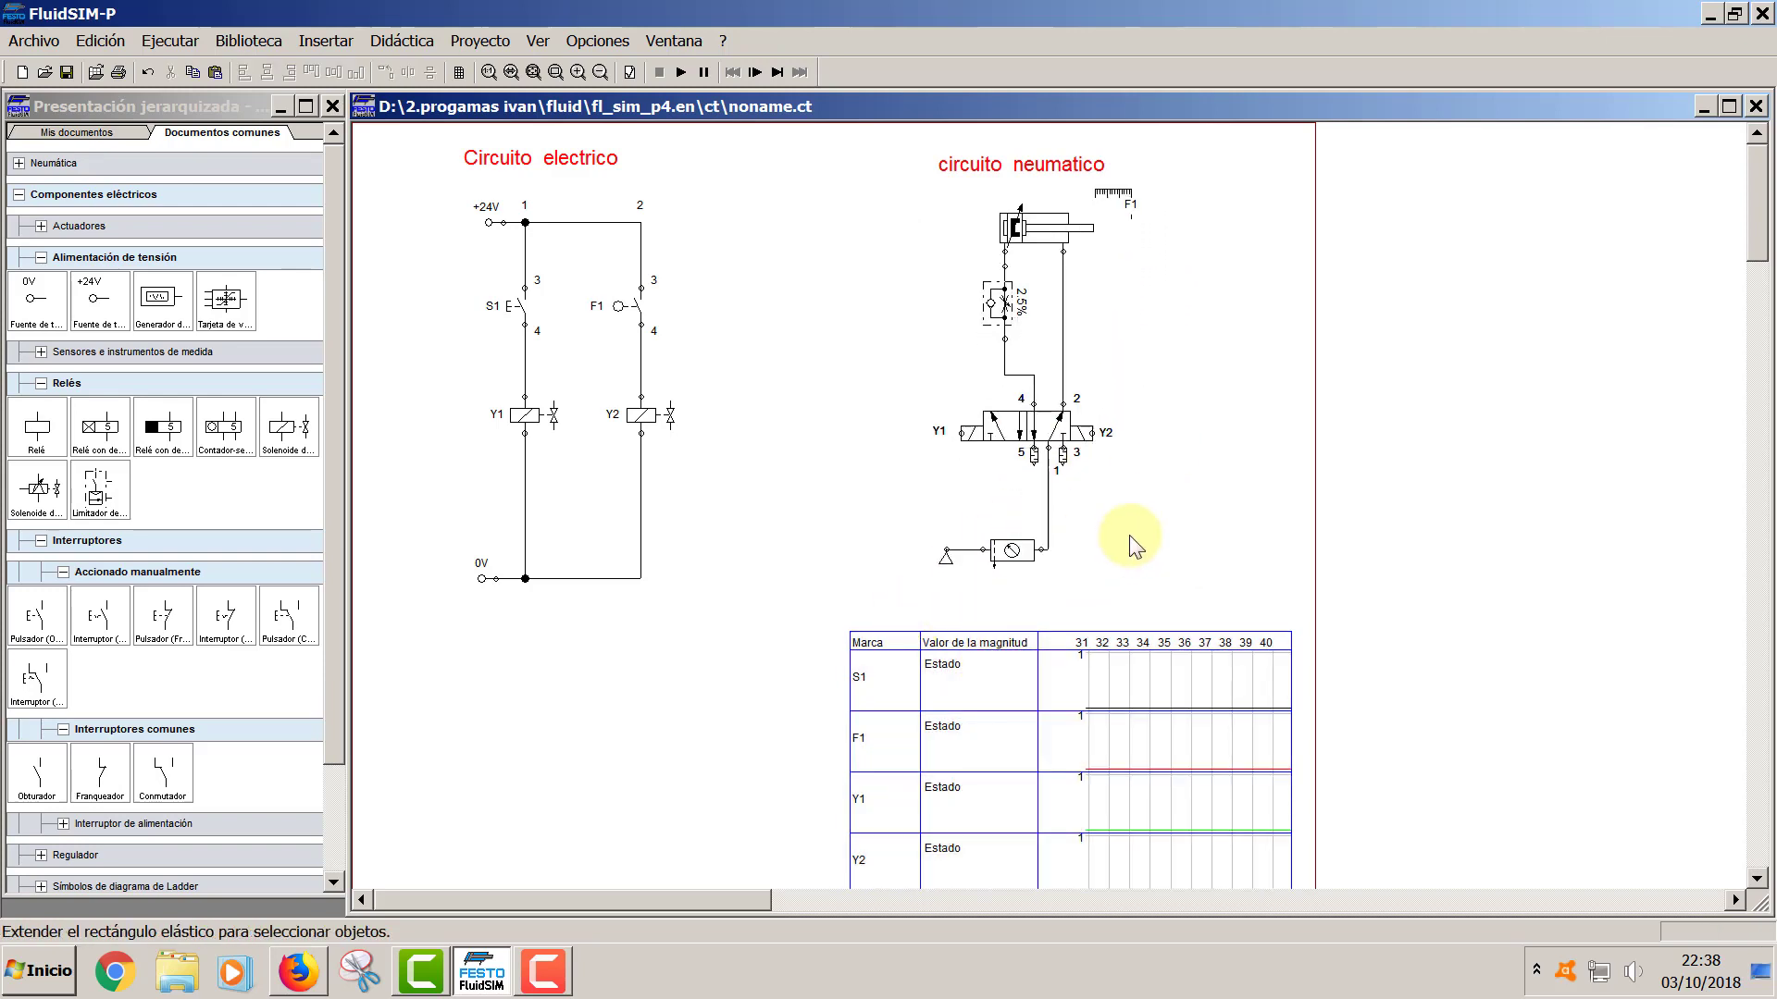
pyautogui.moveTo(1068, 686); pyautogui.dragTo(1060, 681)
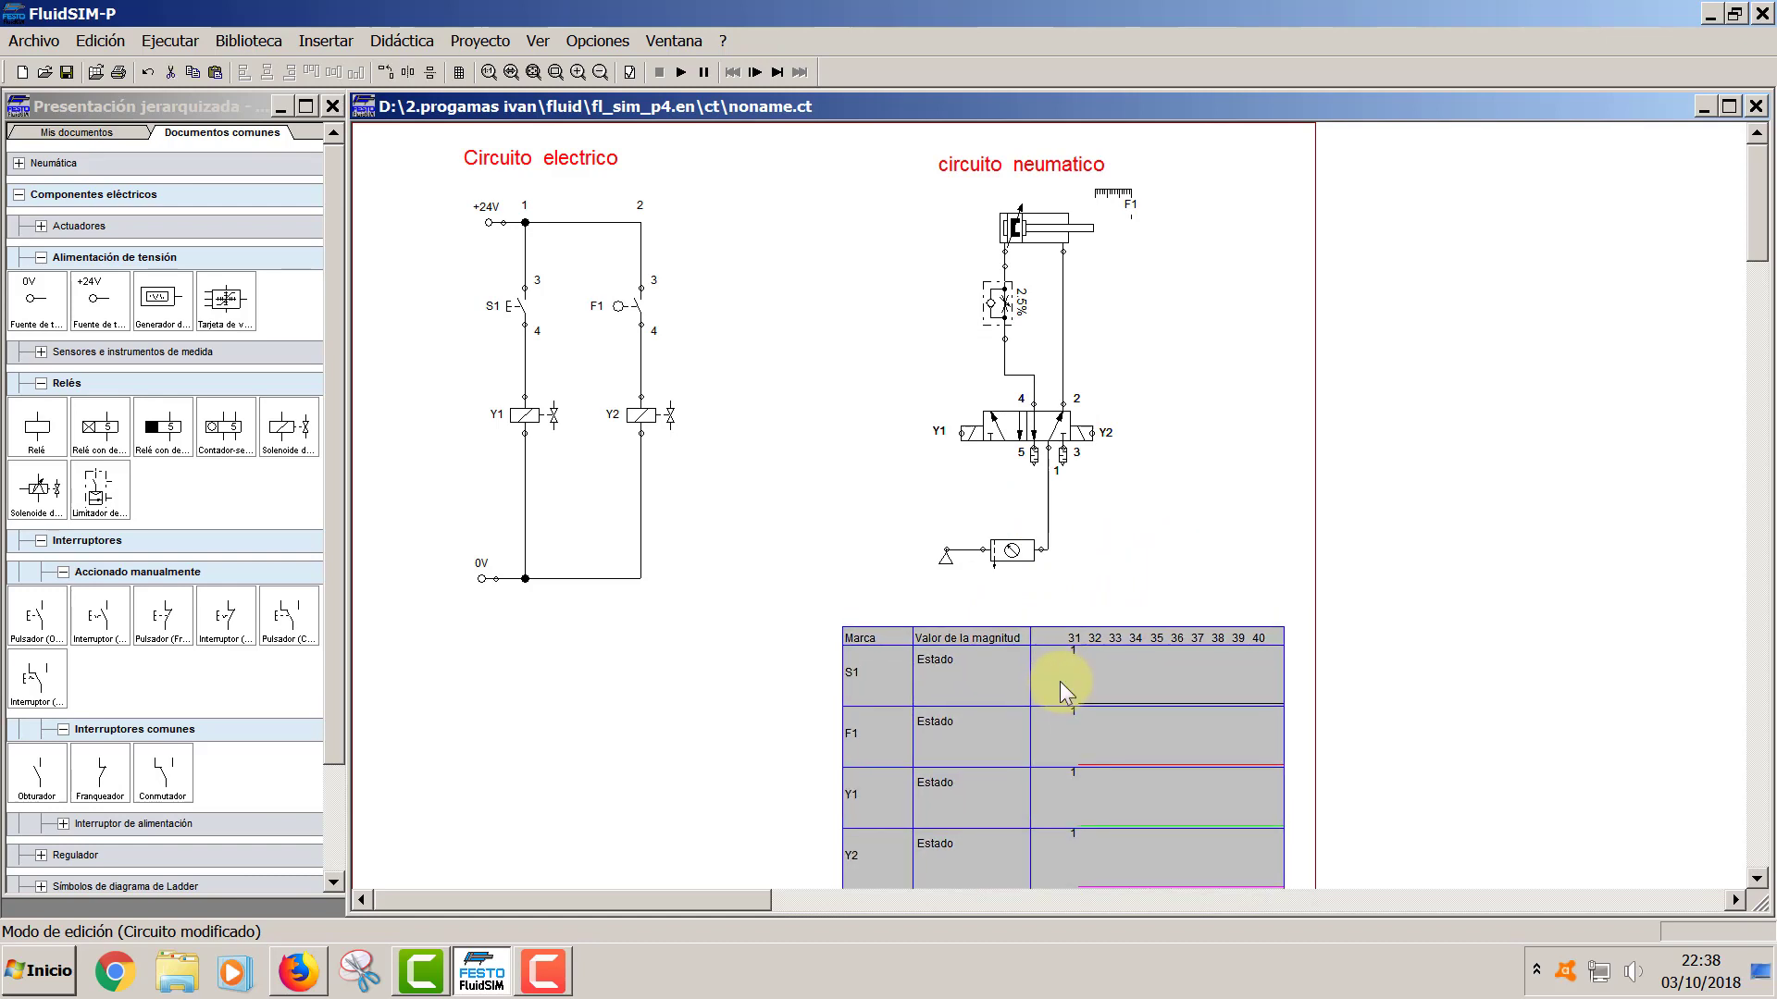
# - Duplicate the circuito neumatico title and place the copy just above the state diagram
pyautogui.click(1127, 558)
pyautogui.click(993, 171)
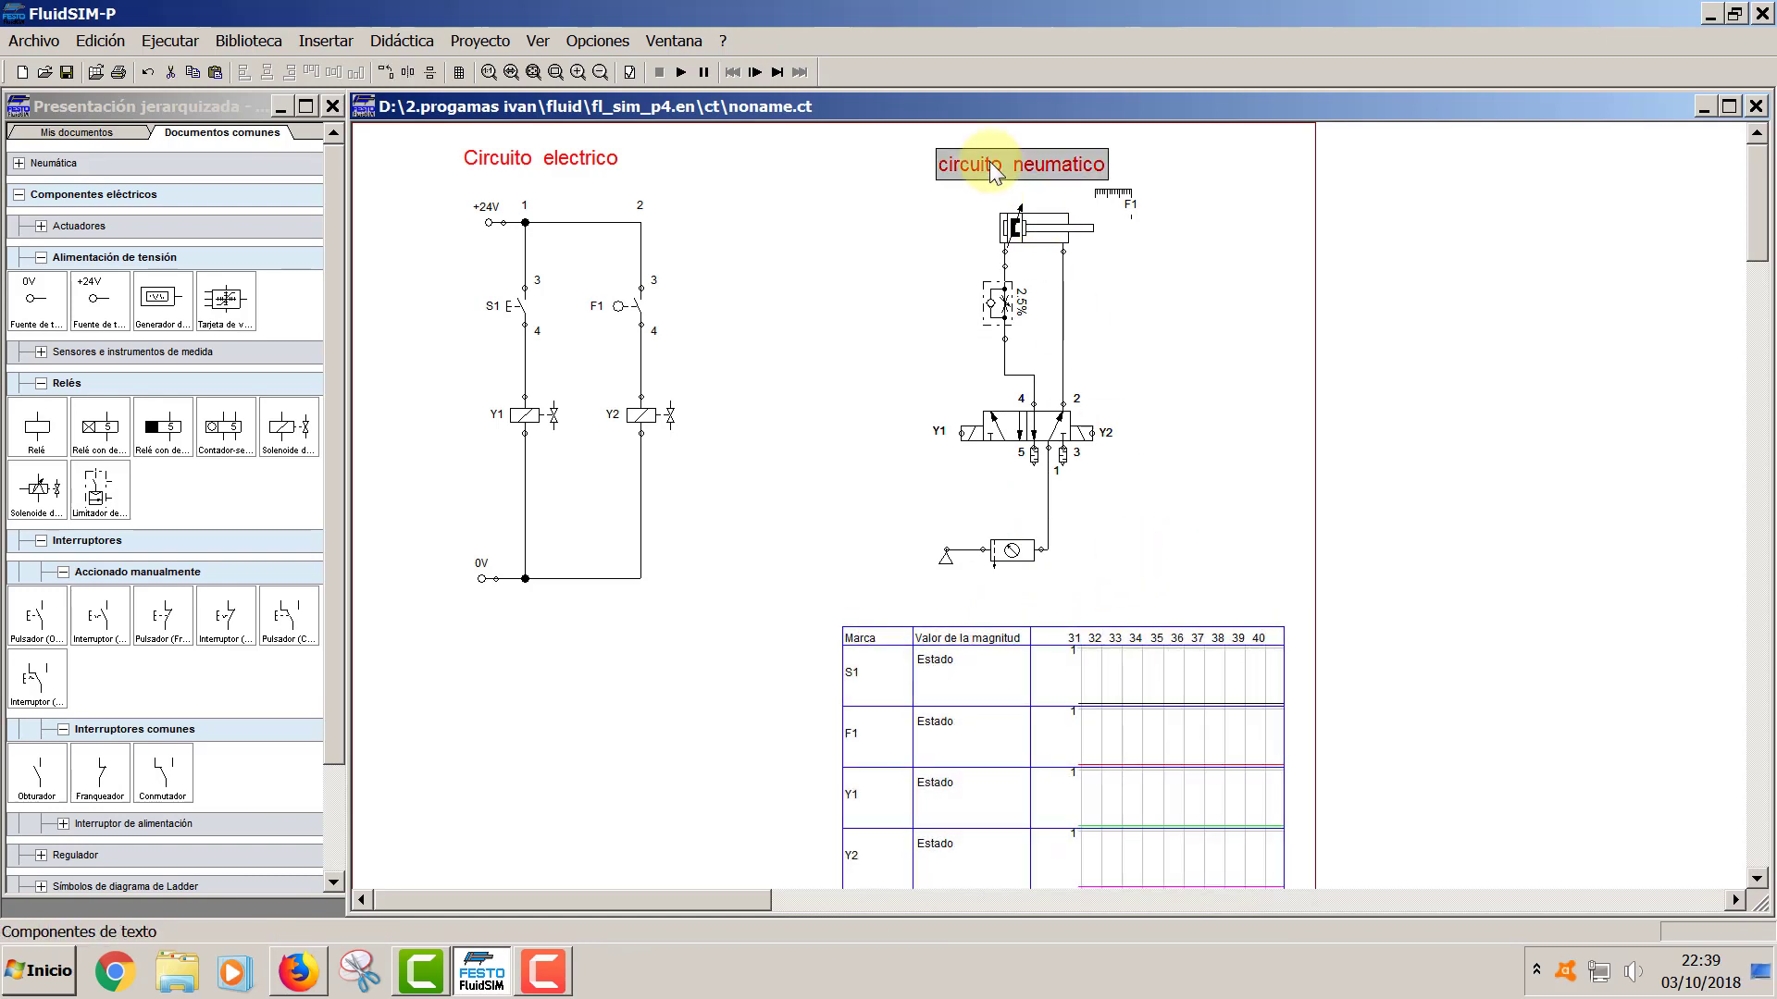
pyautogui.click(958, 601)
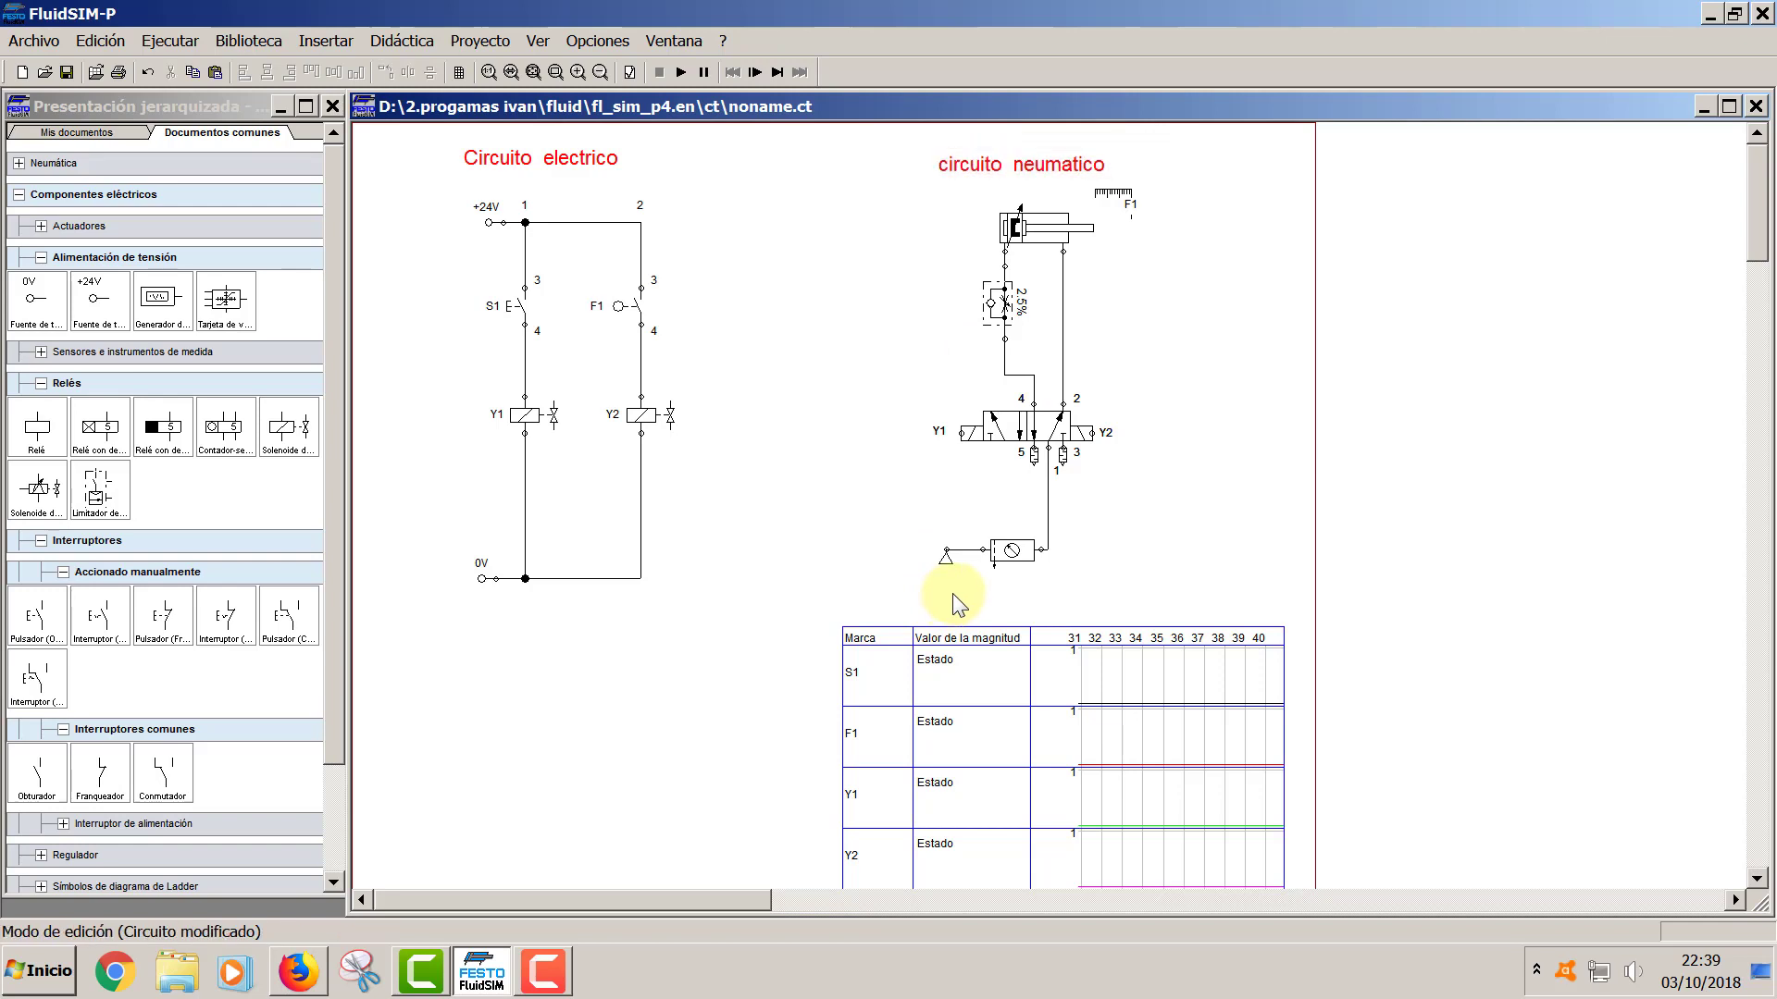
pyautogui.hotkey('ctrl', 'v')
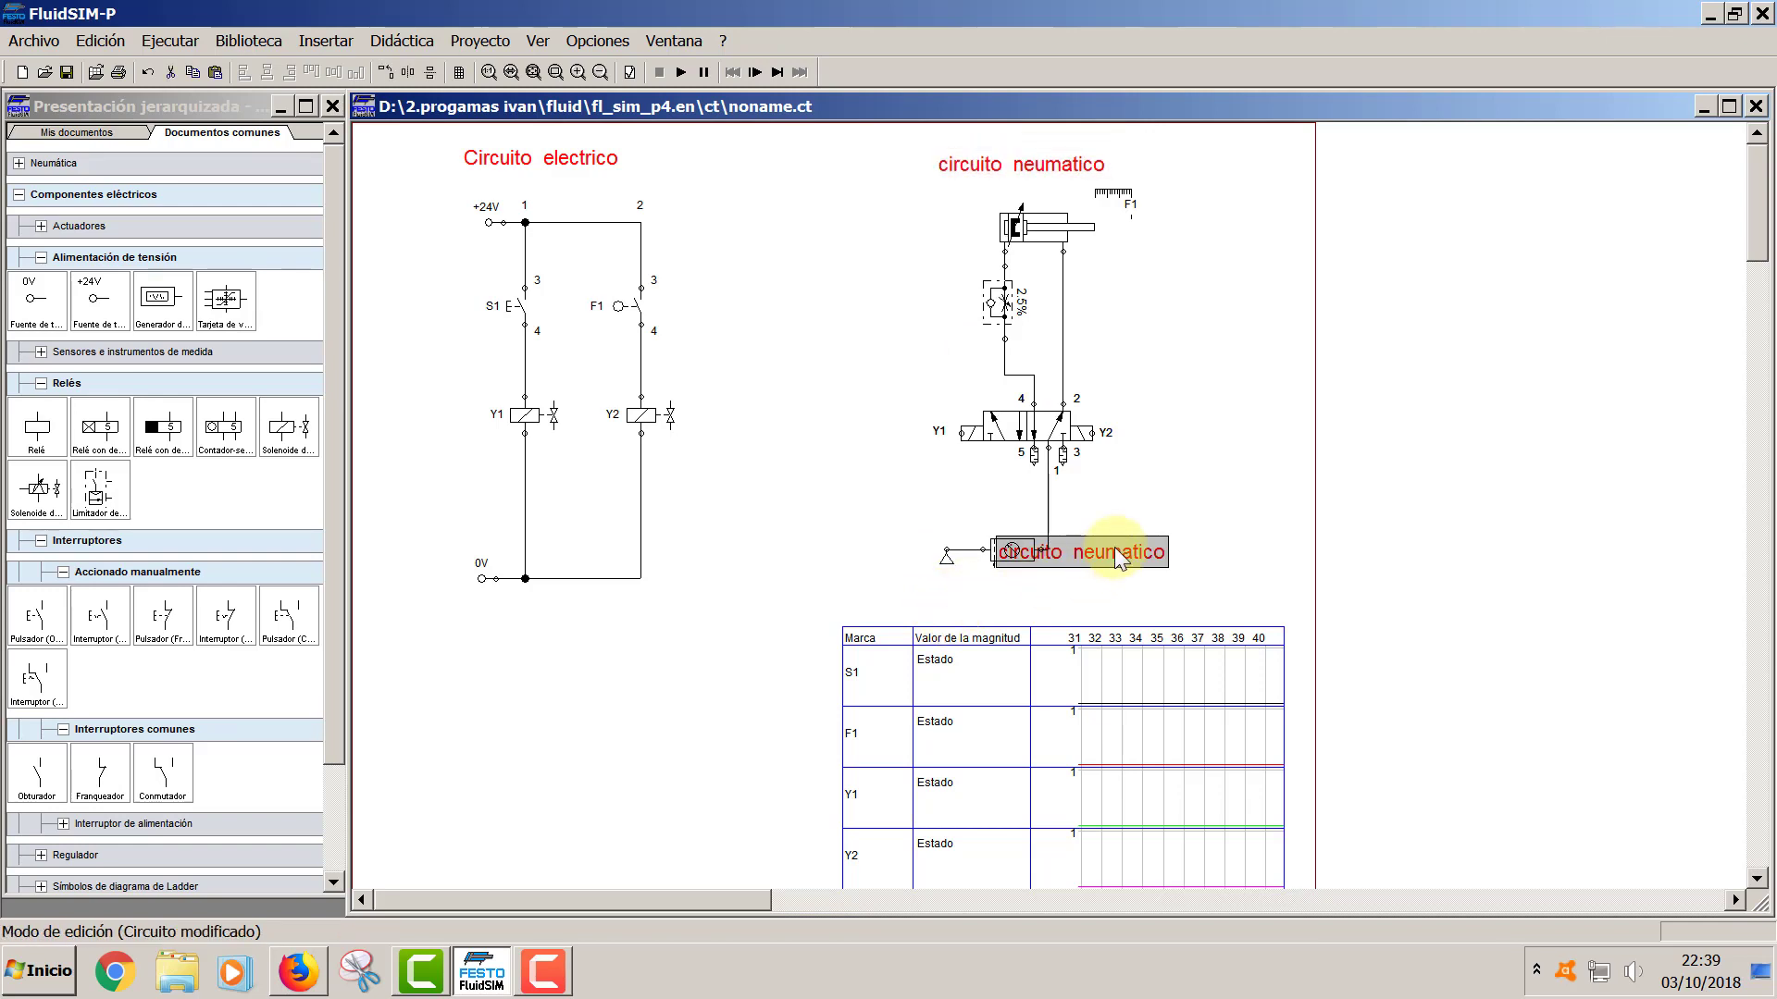
pyautogui.moveTo(1114, 547); pyautogui.dragTo(1184, 583)
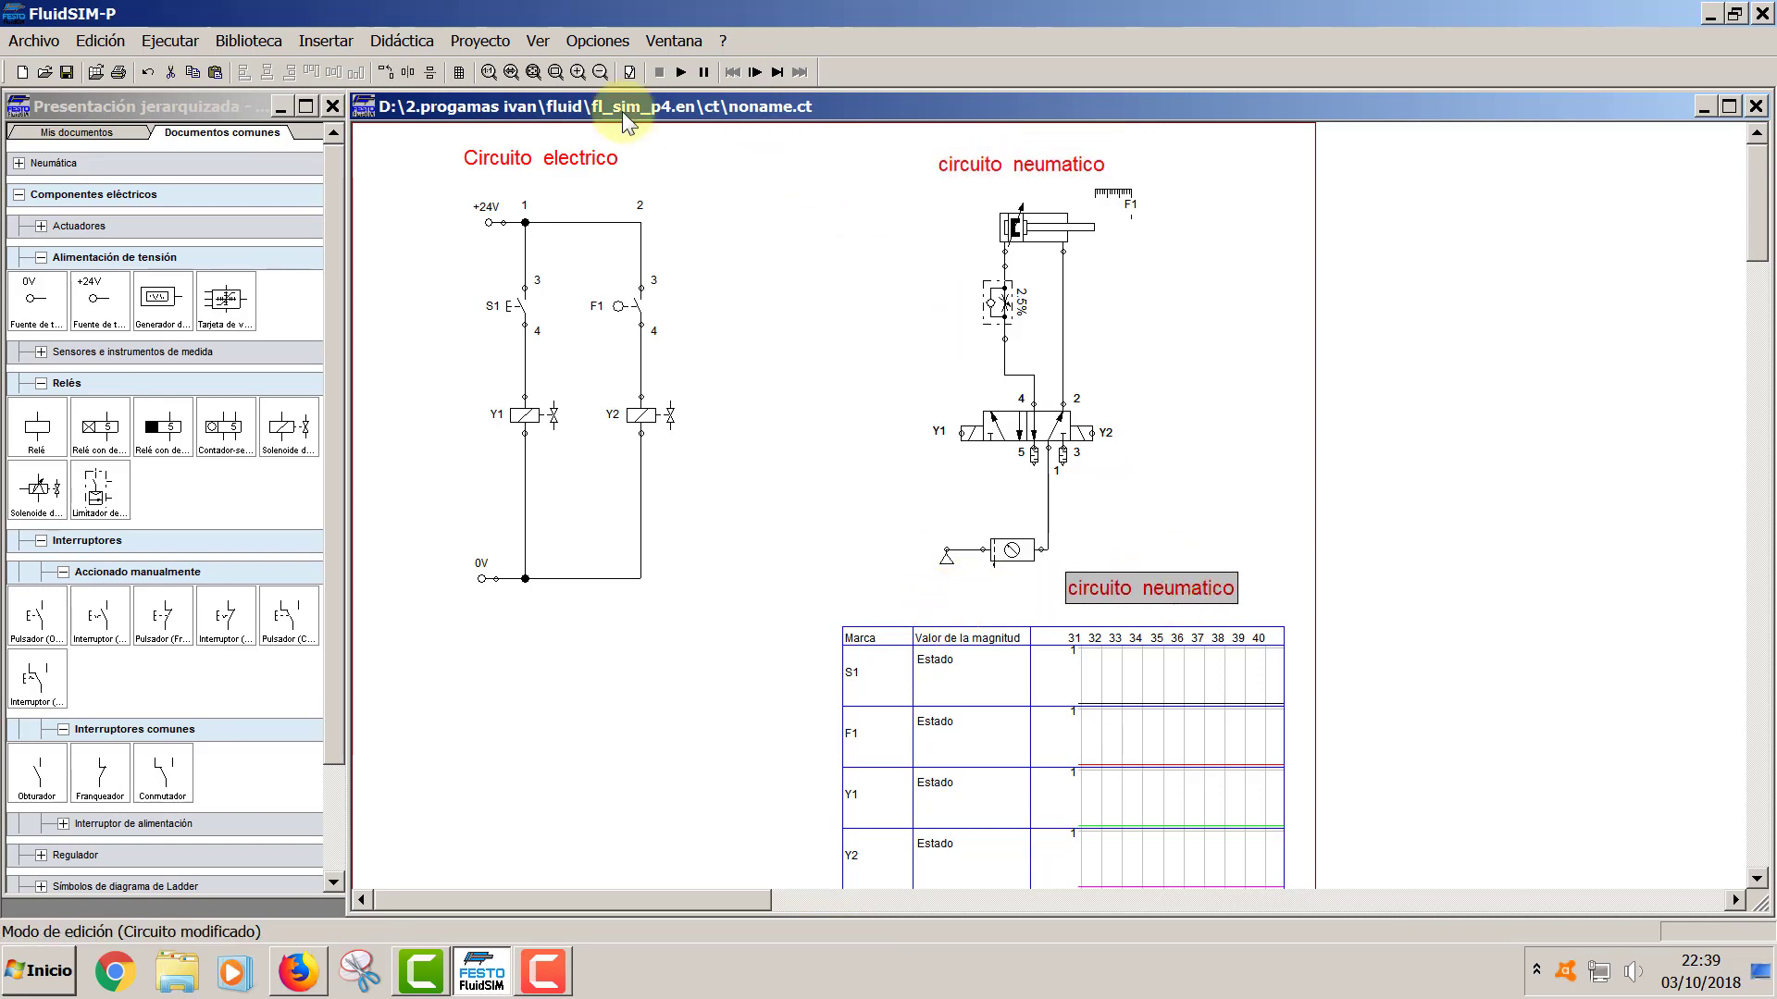
# - Insert a Lista de piezas and place it below the electrical circuit, inside the page border
pyautogui.click(346, 41)
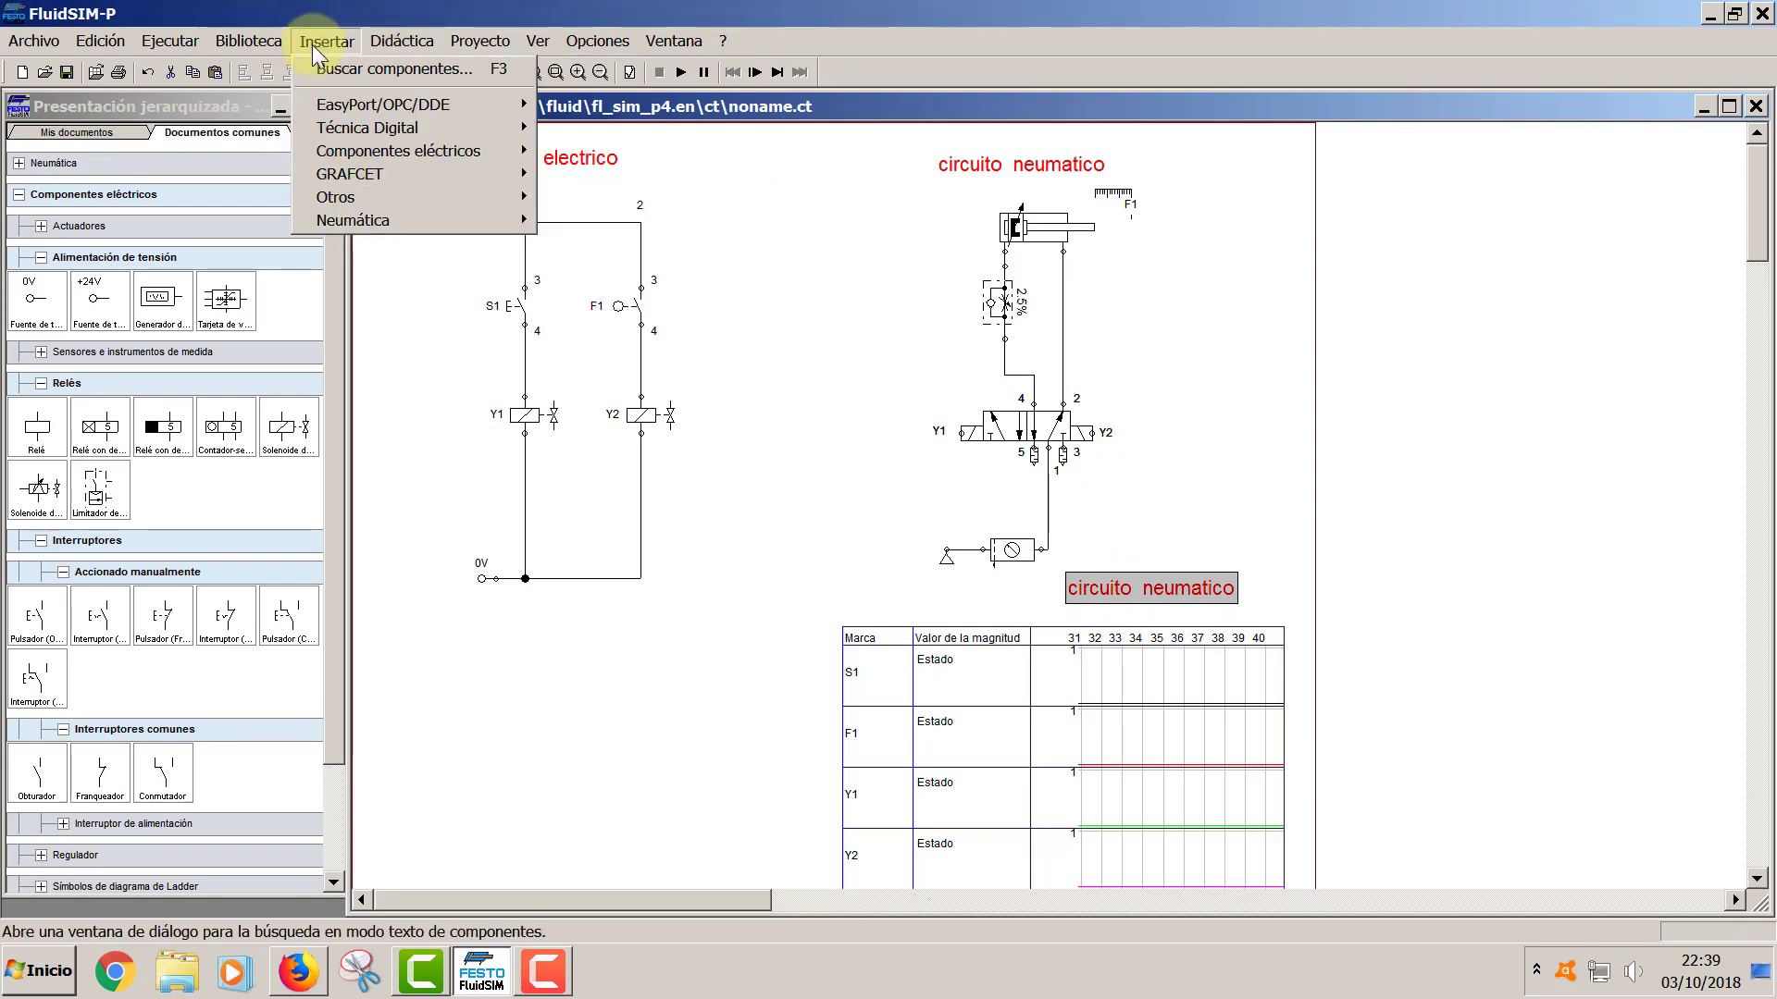
pyautogui.moveTo(330, 190)
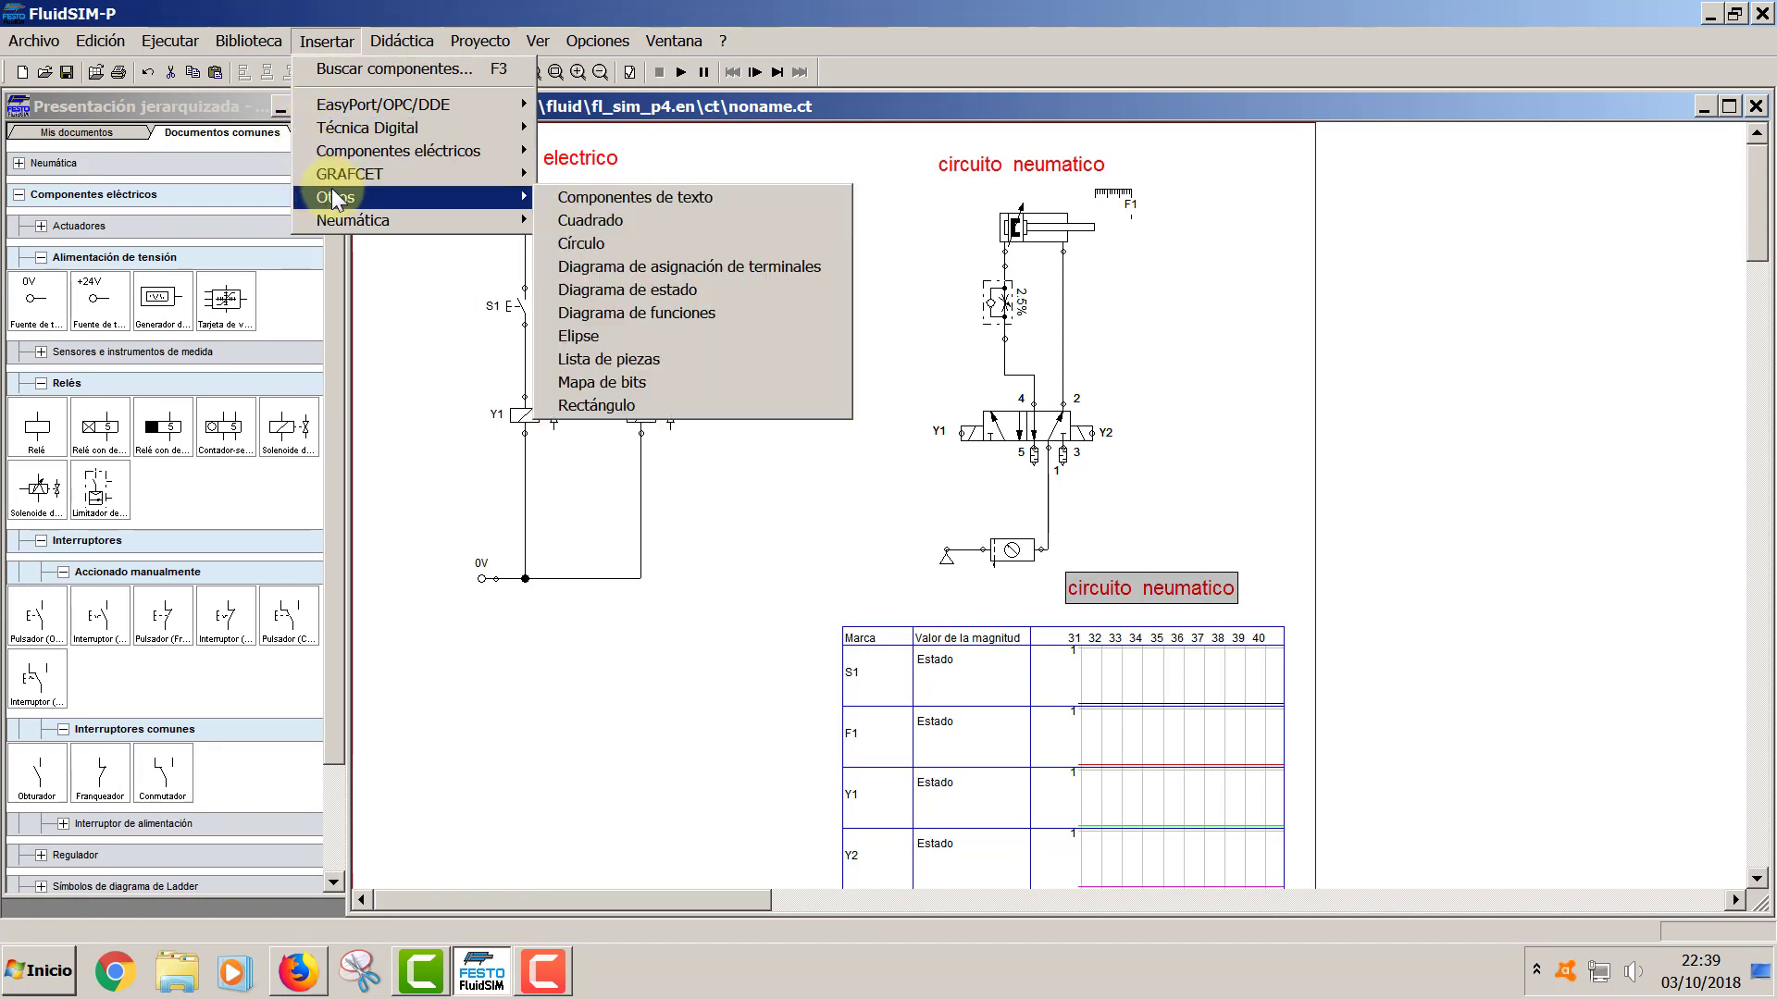
pyautogui.click(653, 361)
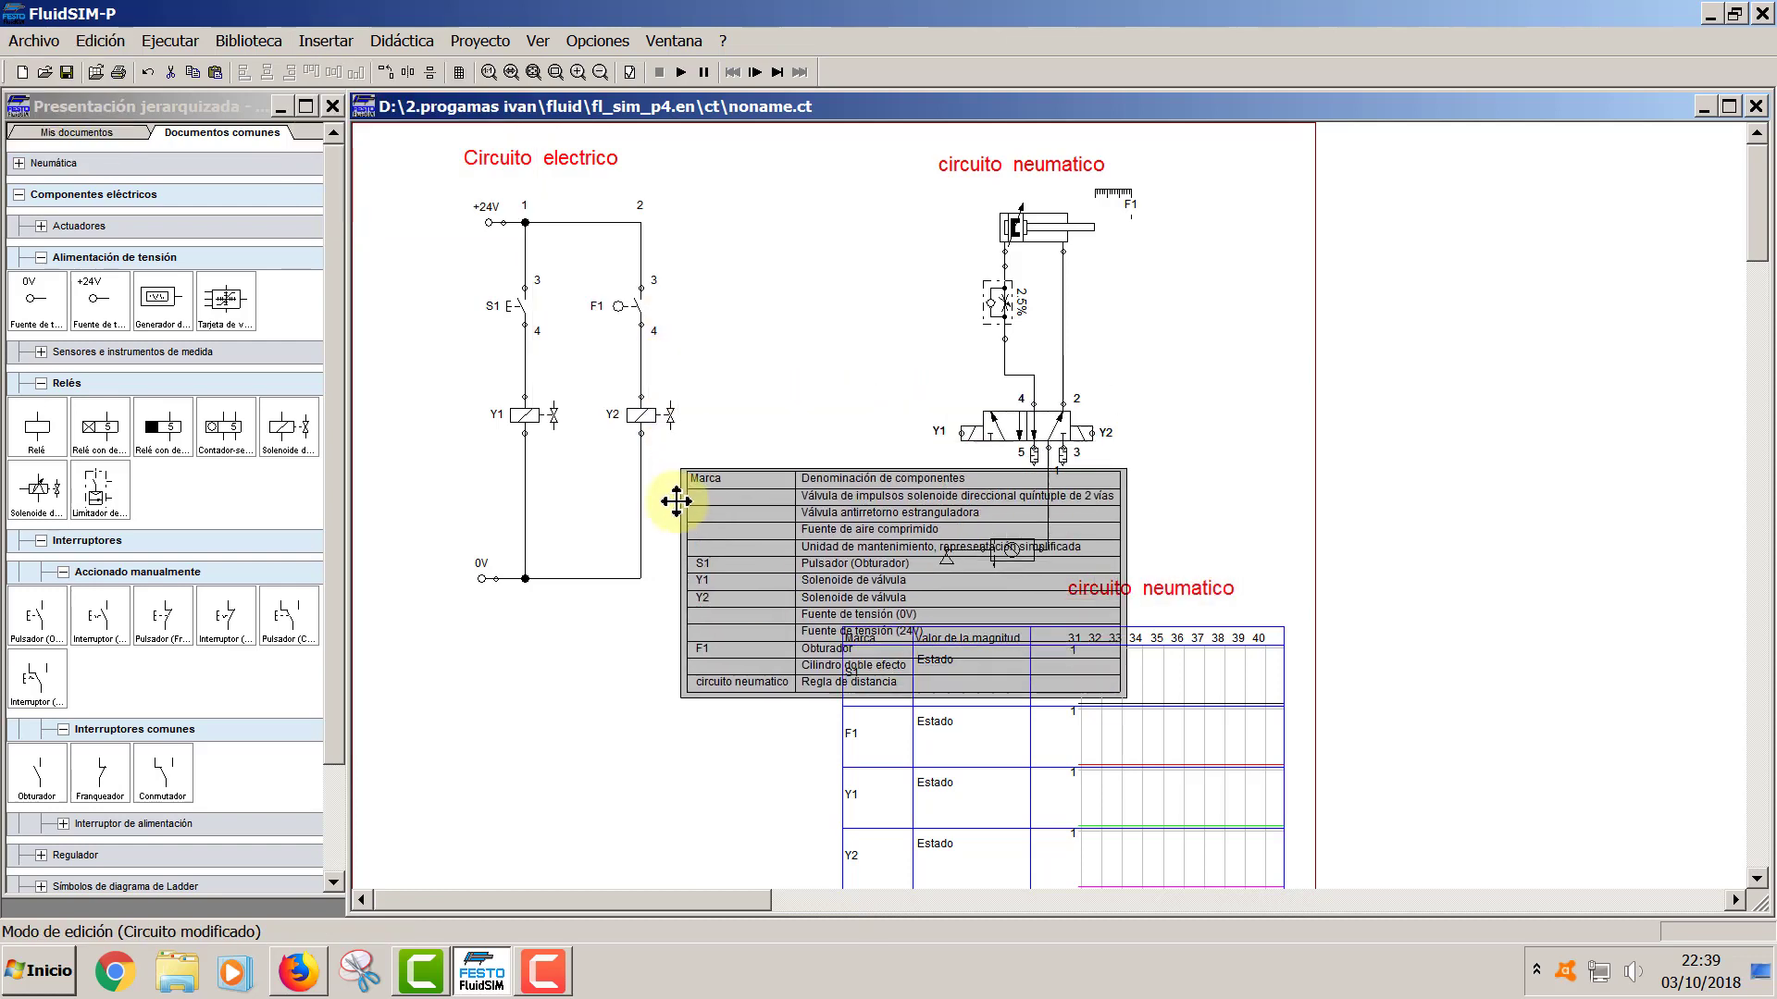
pyautogui.moveTo(675, 500); pyautogui.dragTo(361, 655)
# - Paste another copy of the circuito neumatico title and place it just above the parts list
pyautogui.click(1162, 588)
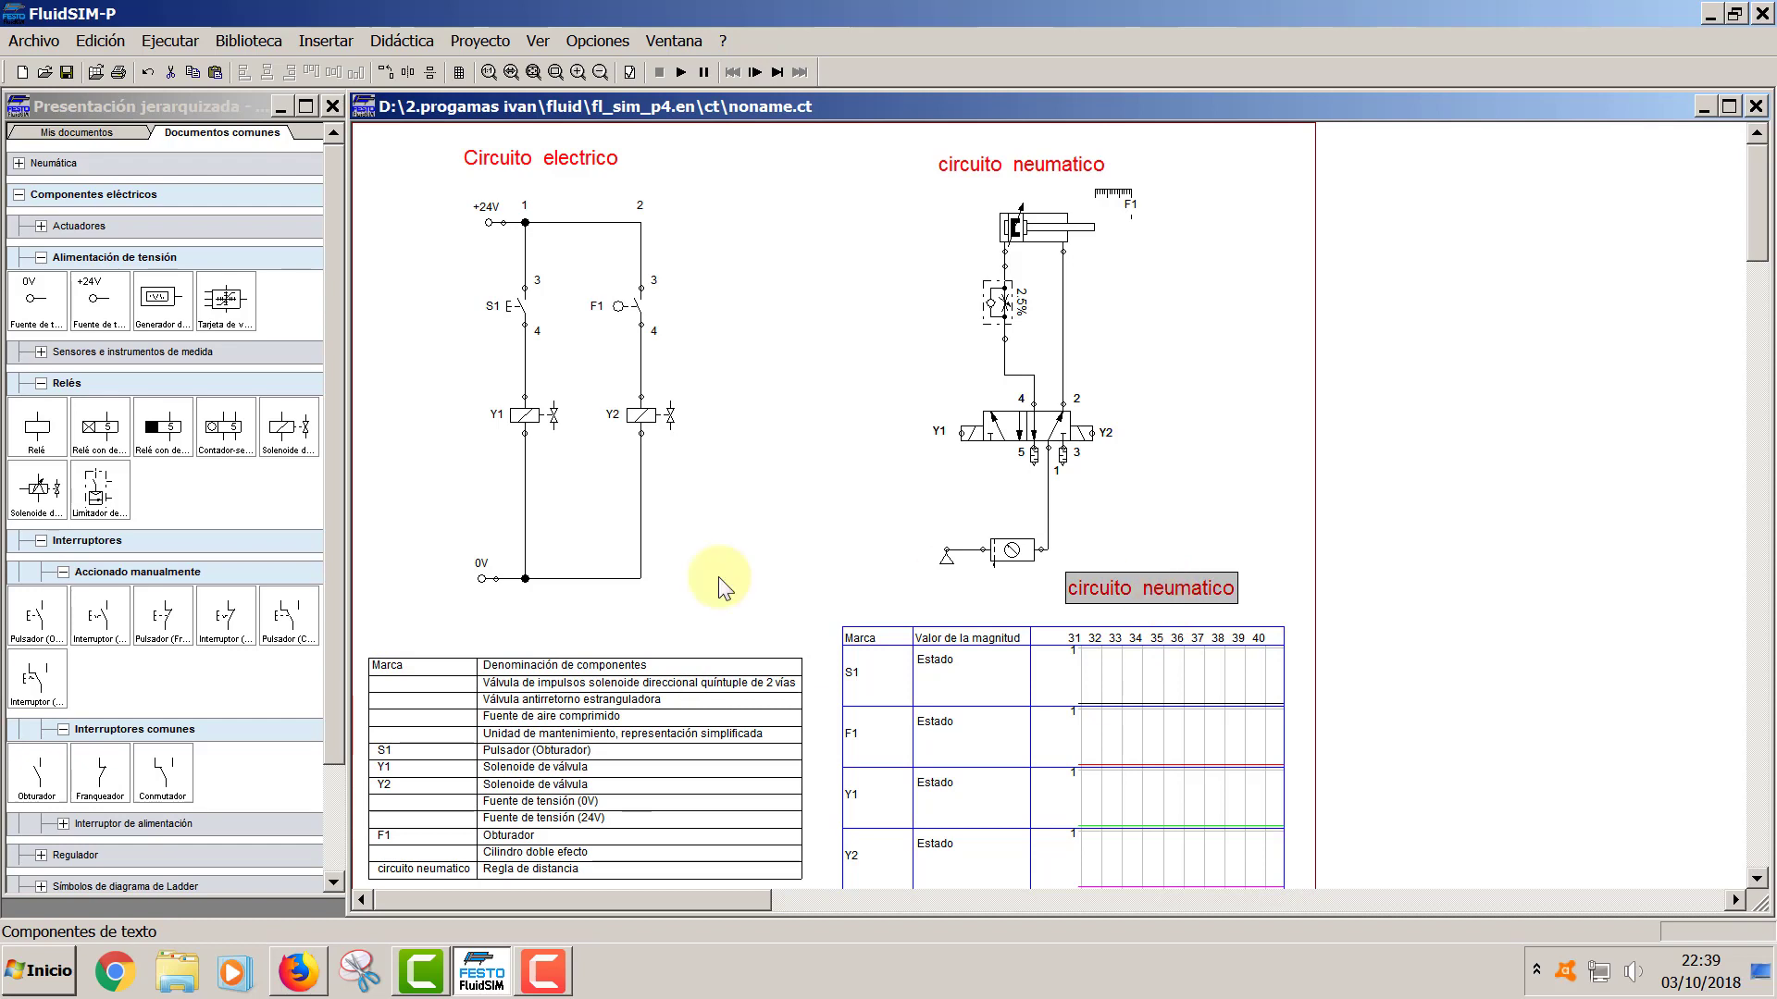
pyautogui.click(465, 629)
pyautogui.hotkey('ctrl', 'v')
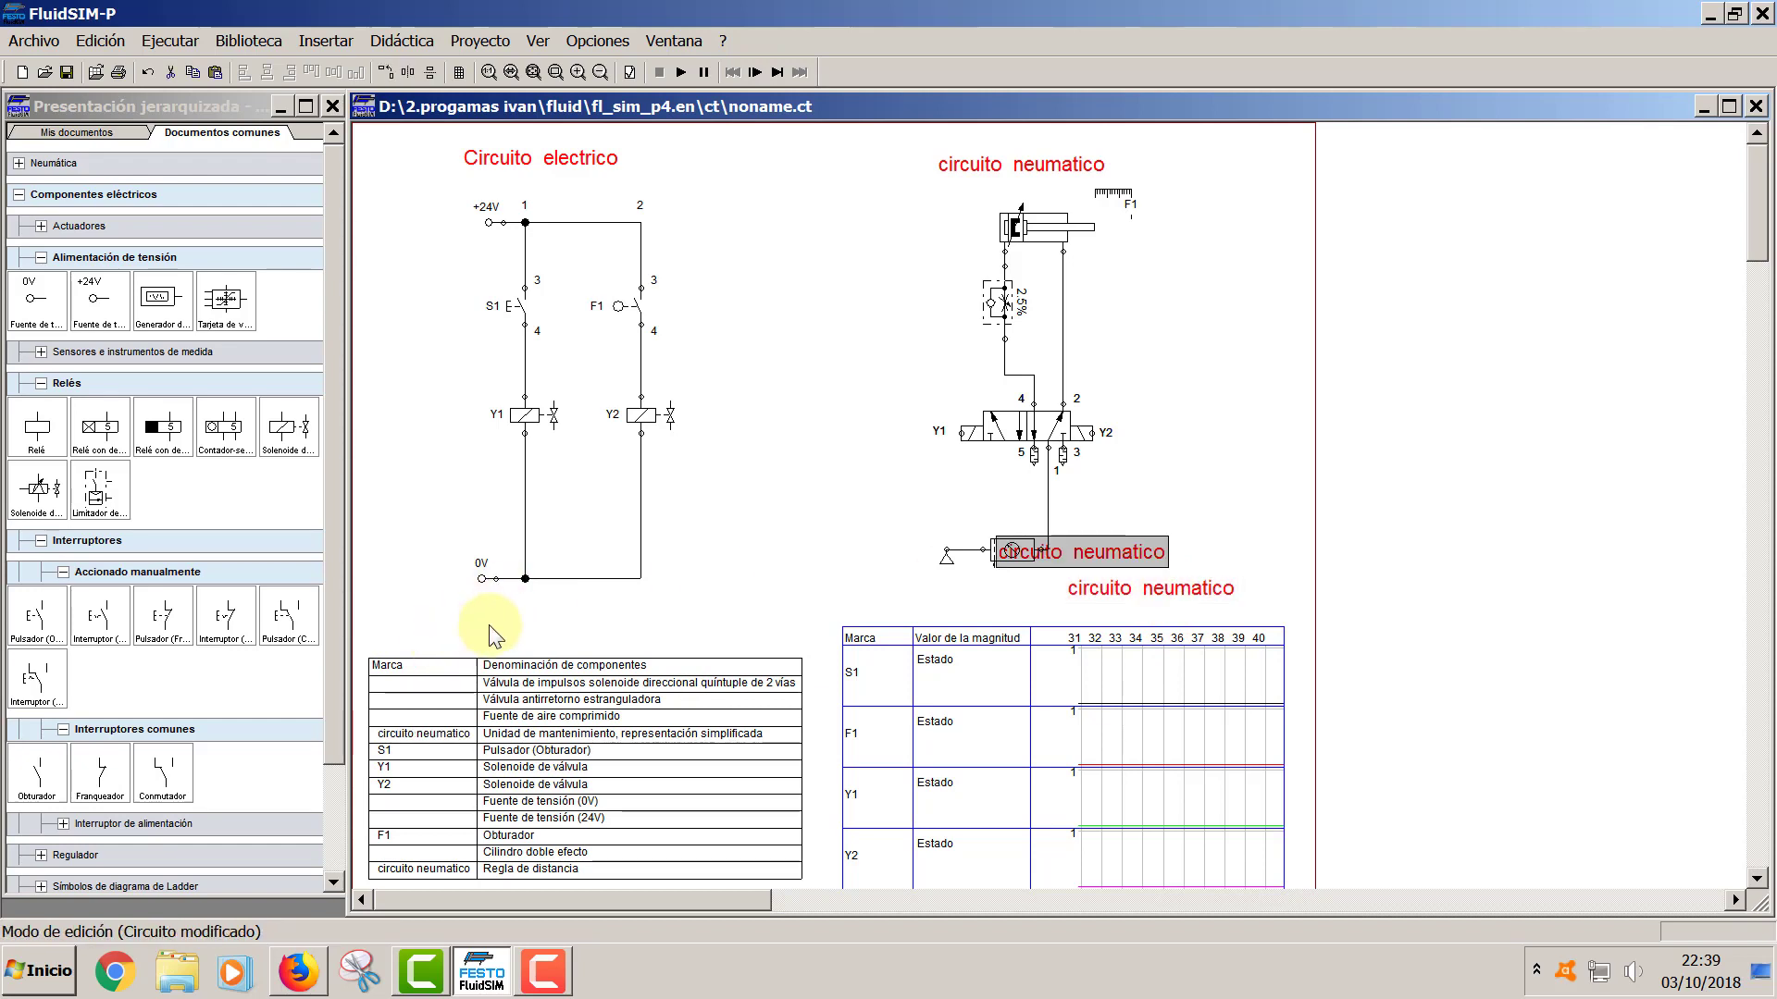
pyautogui.moveTo(1118, 557); pyautogui.dragTo(566, 624)
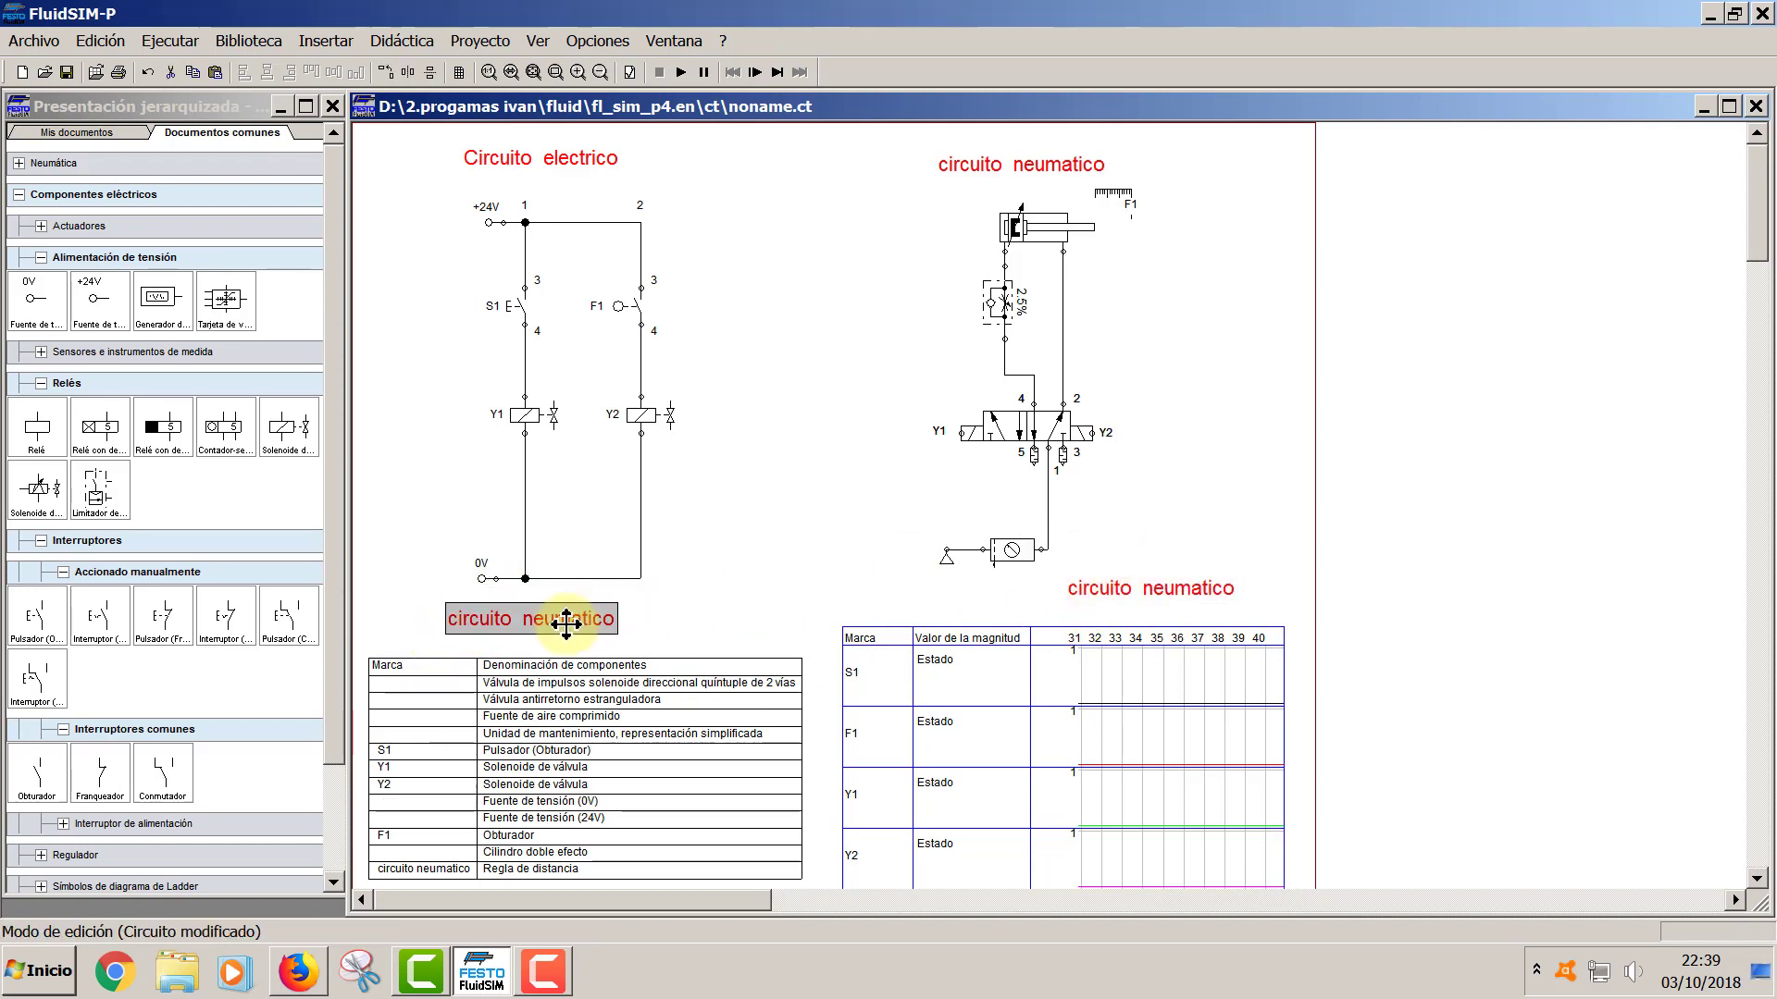
# - Change the title above the state diagram to "diagrama de funcionamiento"
pyautogui.click(1114, 603)
pyautogui.doubleClick(1145, 590)
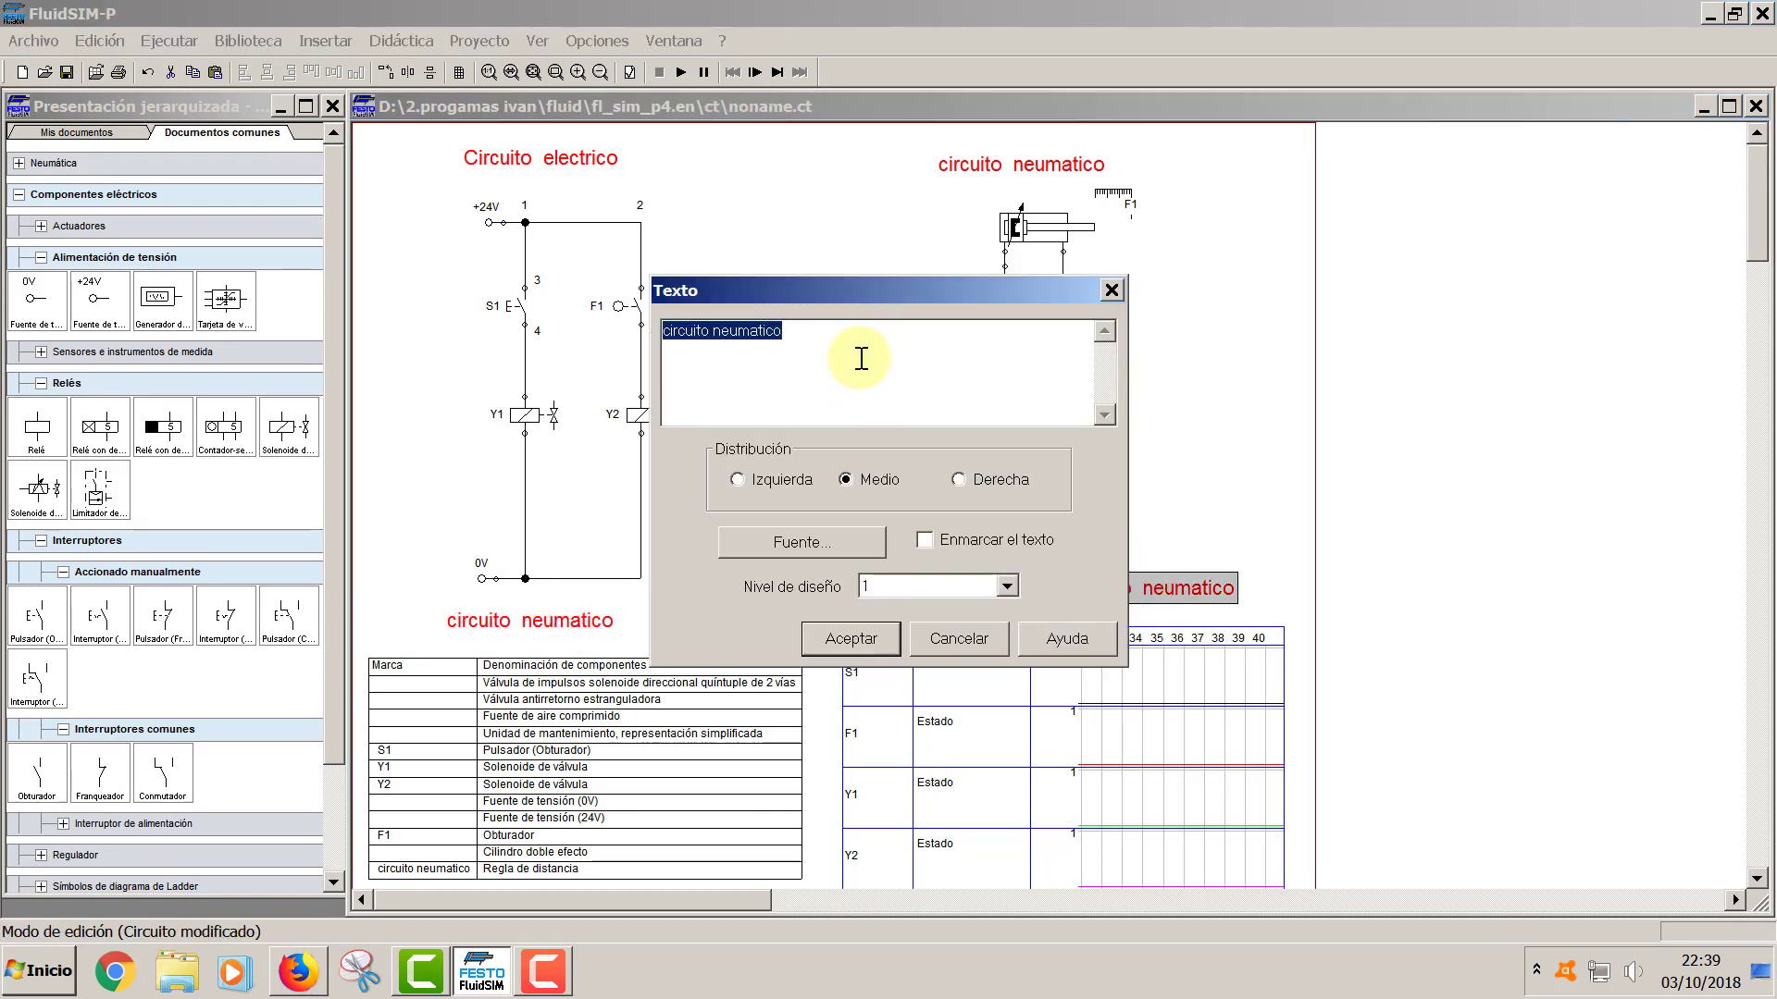
pyautogui.write('di')
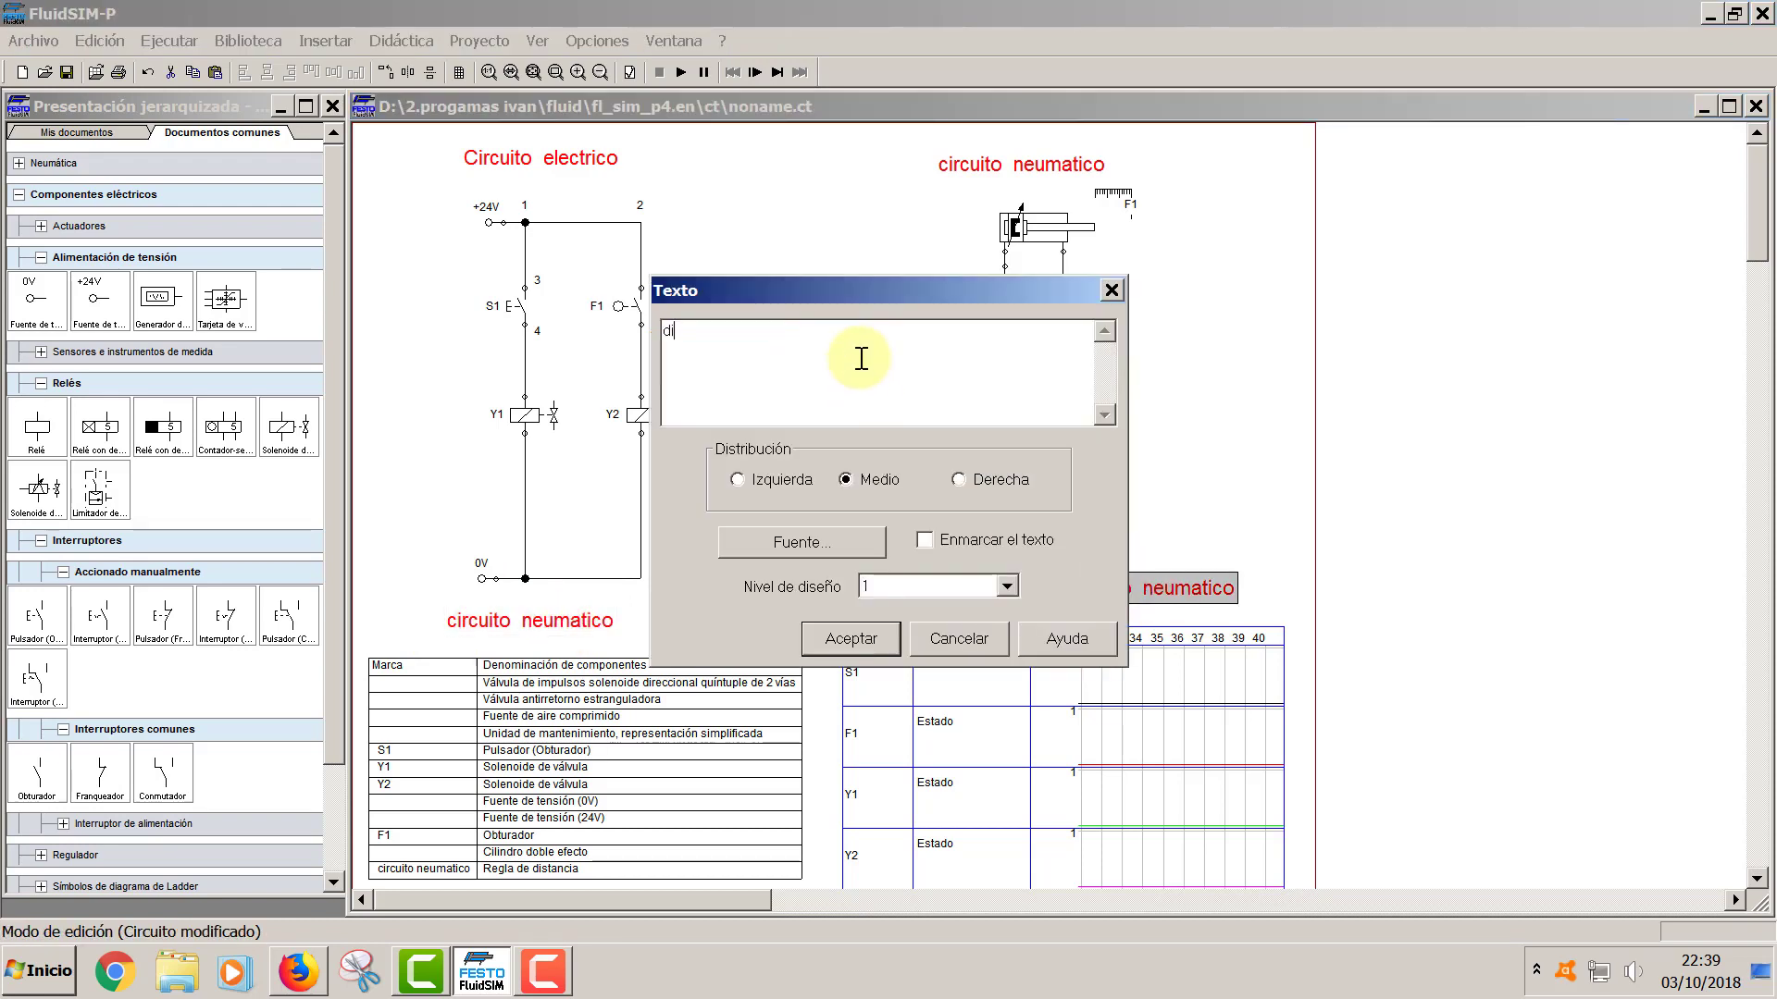
pyautogui.write('agrama de funcionamie')
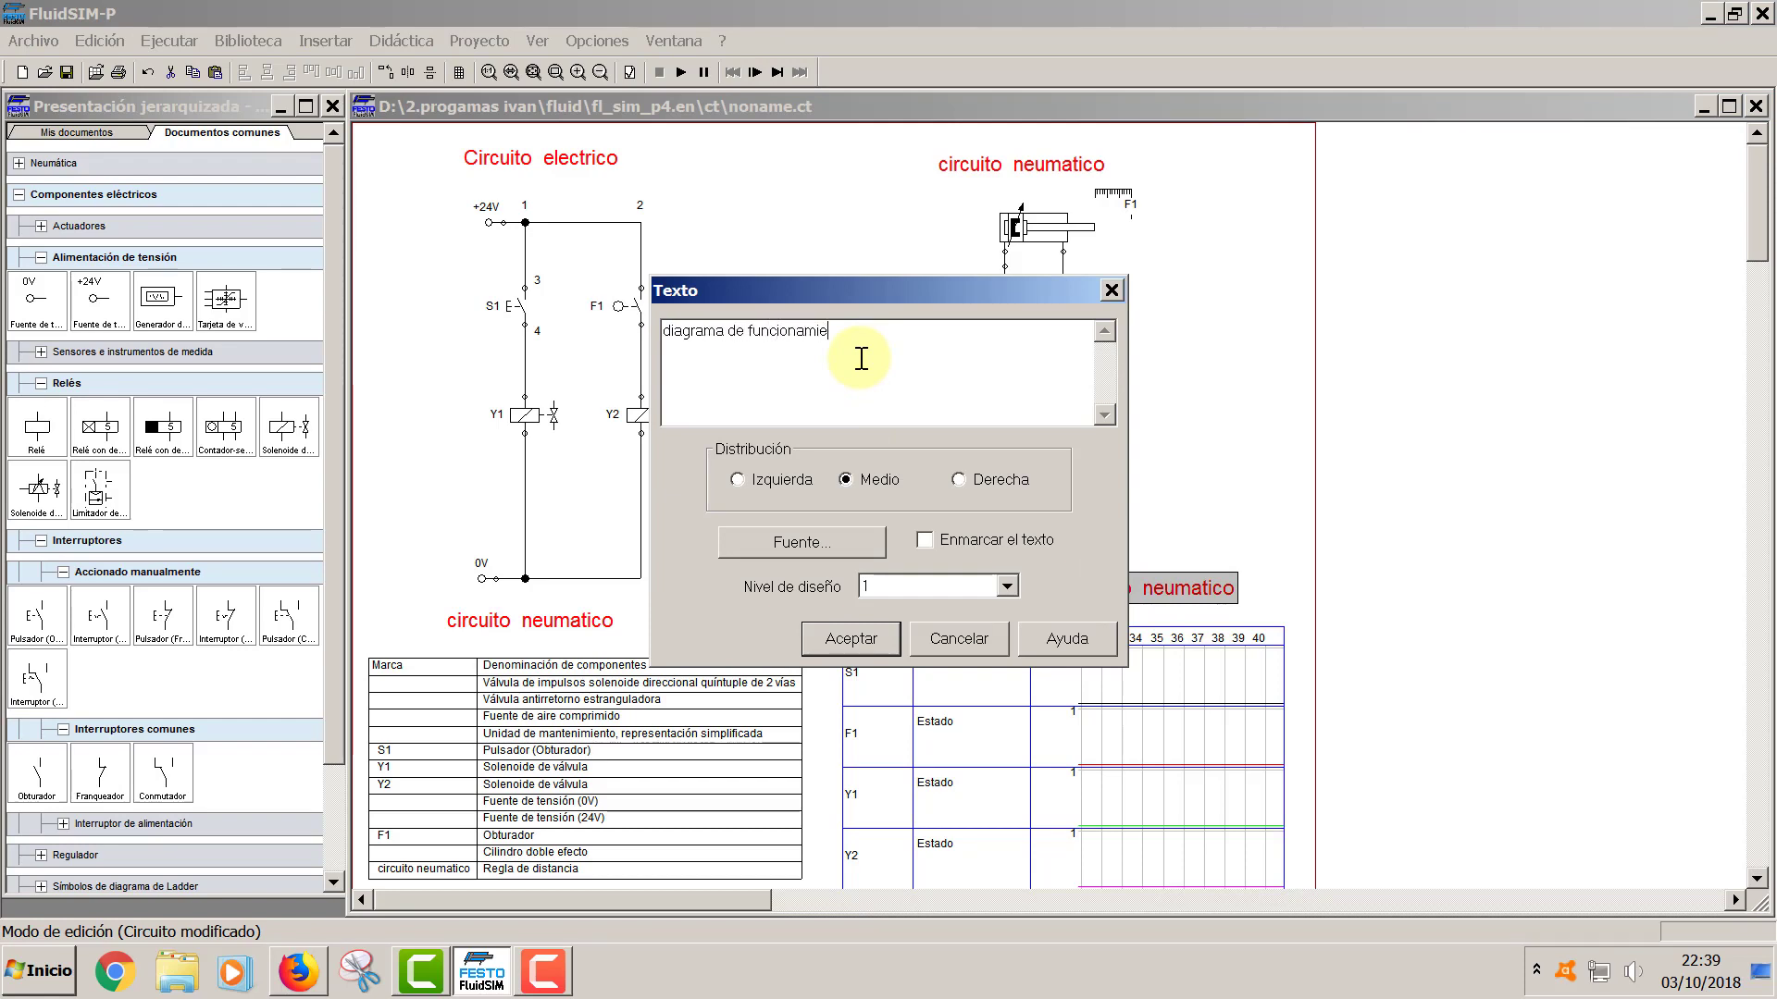
pyautogui.write('nto')
pyautogui.press('Return')
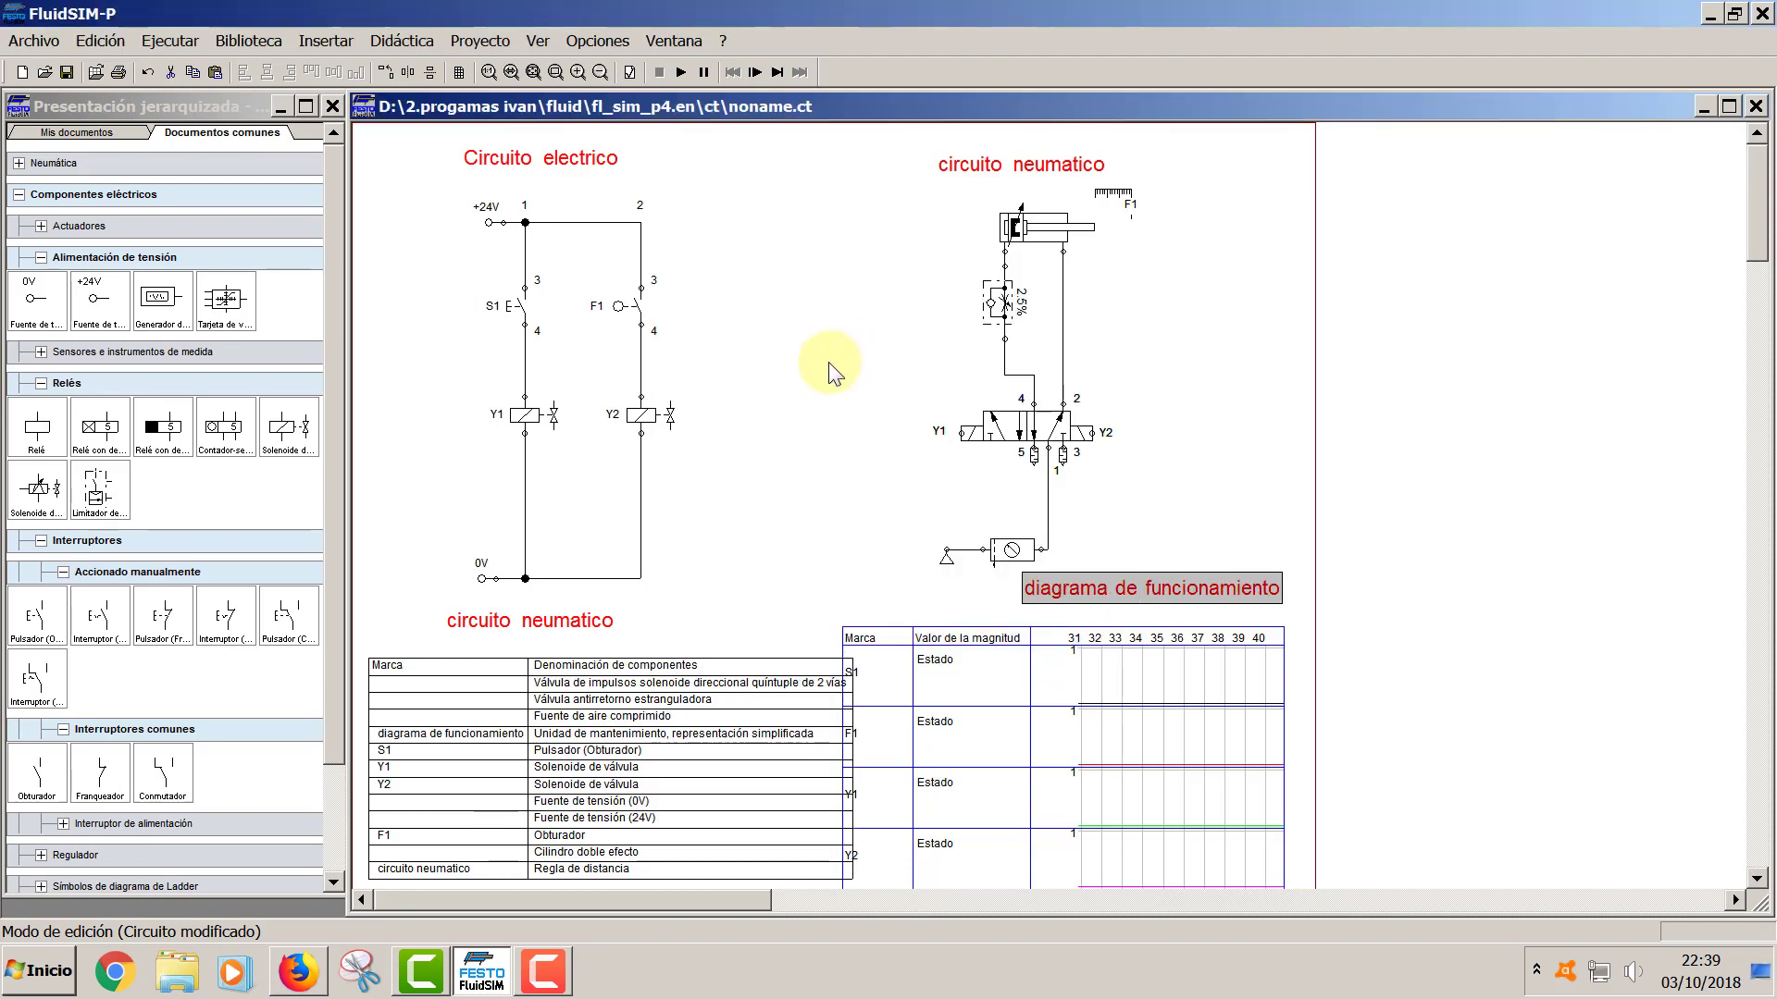
# - Change the title above the parts list to "lista de piezas"
pyautogui.doubleClick(537, 615)
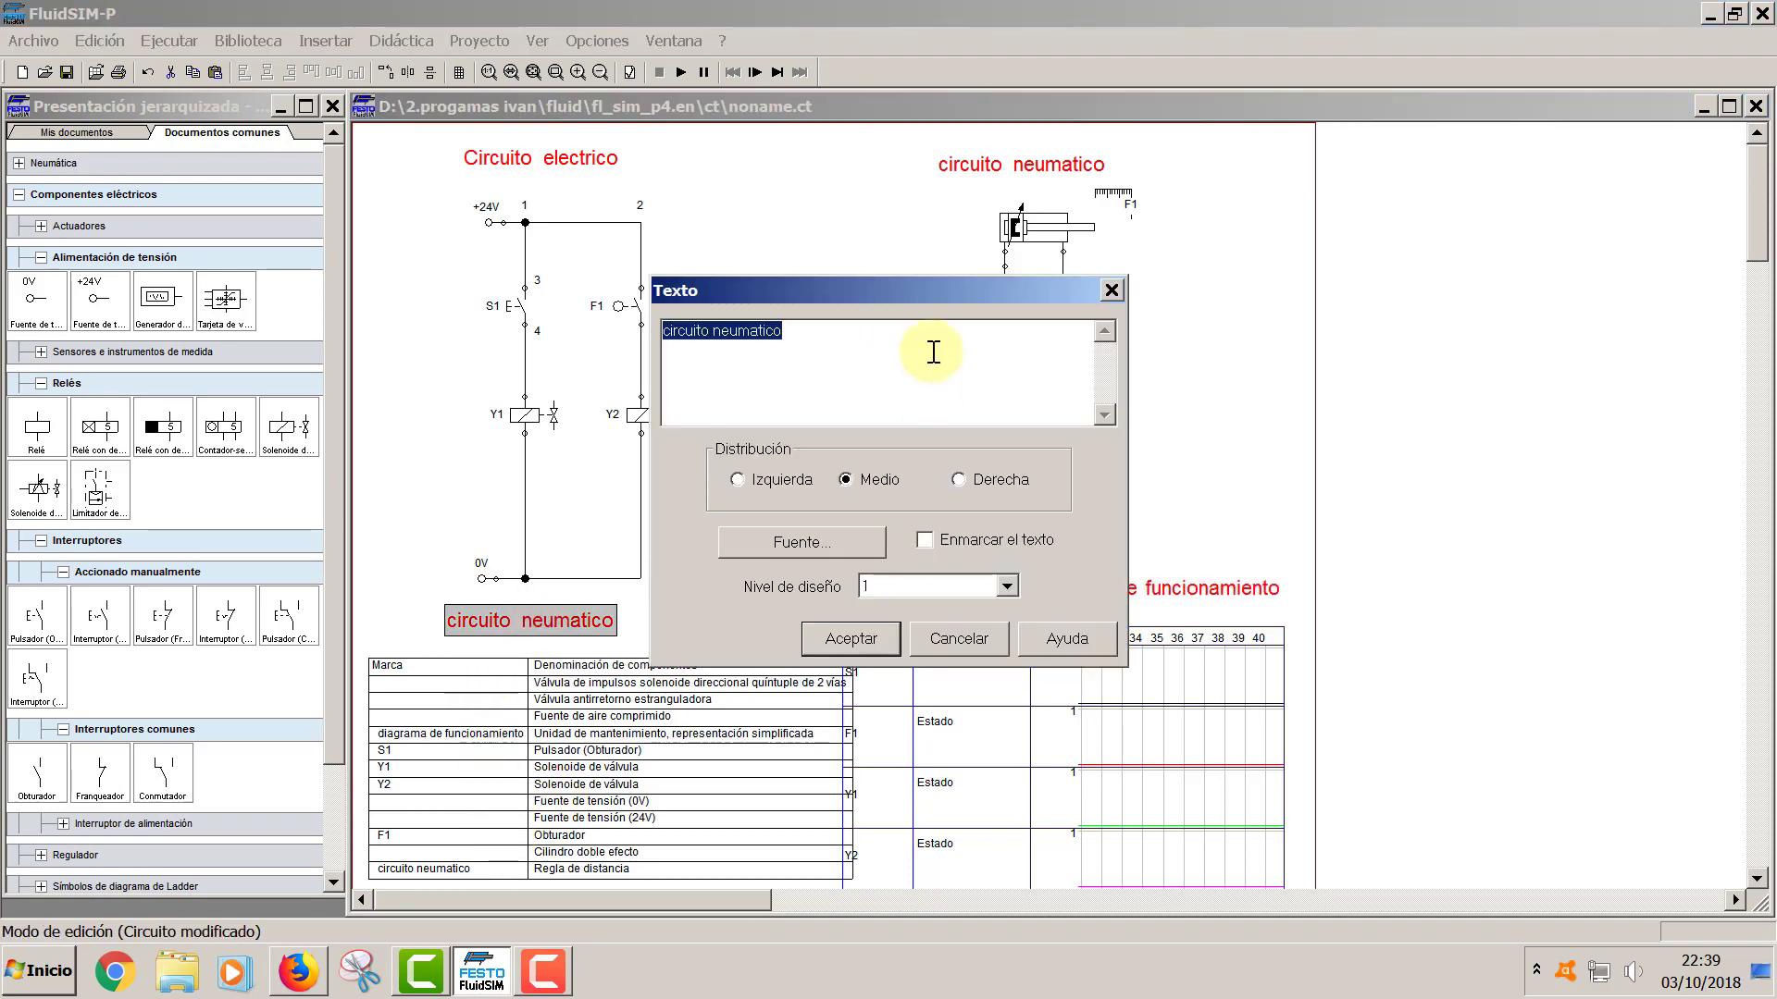
pyautogui.click(848, 357)
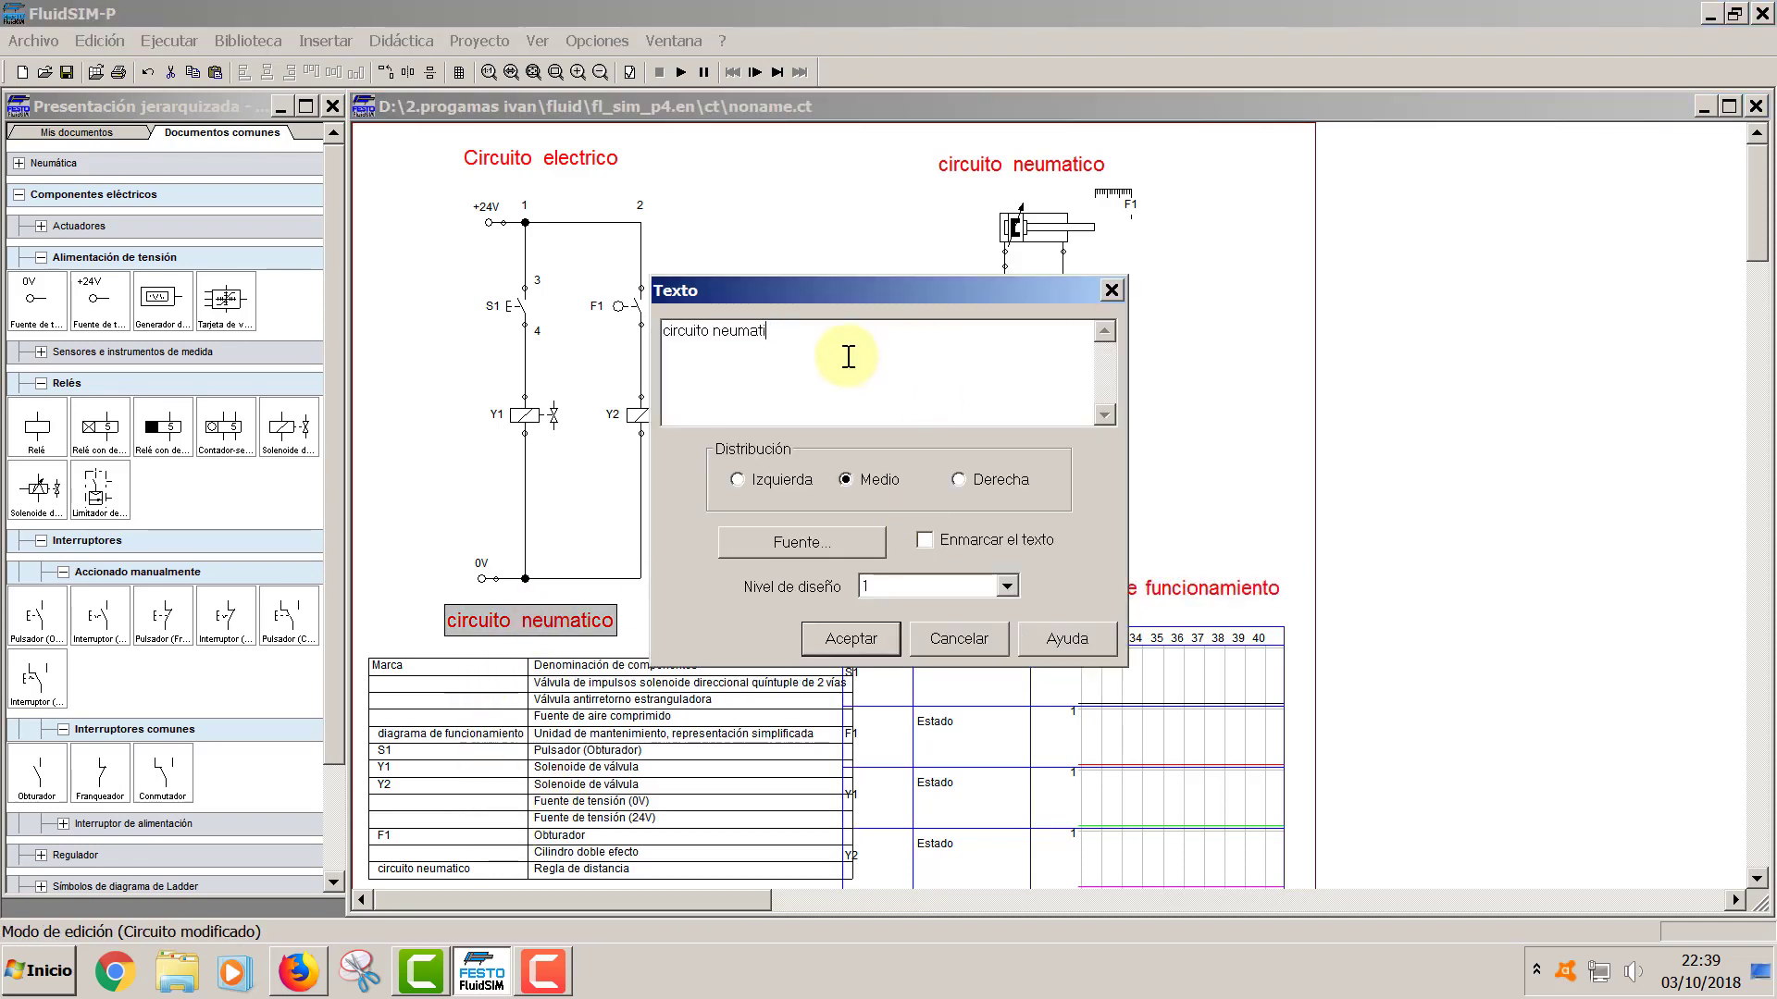
pyautogui.press('BackSpace')
pyautogui.press('BackSpace')
pyautogui.press('BackSpace')
pyautogui.press('BackSpace')
pyautogui.press('BackSpace')
pyautogui.press('BackSpace')
pyautogui.press('BackSpace')
pyautogui.press('BackSpace')
pyautogui.press('BackSpace')
pyautogui.press('BackSpace')
pyautogui.press('BackSpace')
pyautogui.press('BackSpace')
pyautogui.press('BackSpace')
pyautogui.press('BackSpace')
pyautogui.write('lista de piezas')
pyautogui.press('Return')
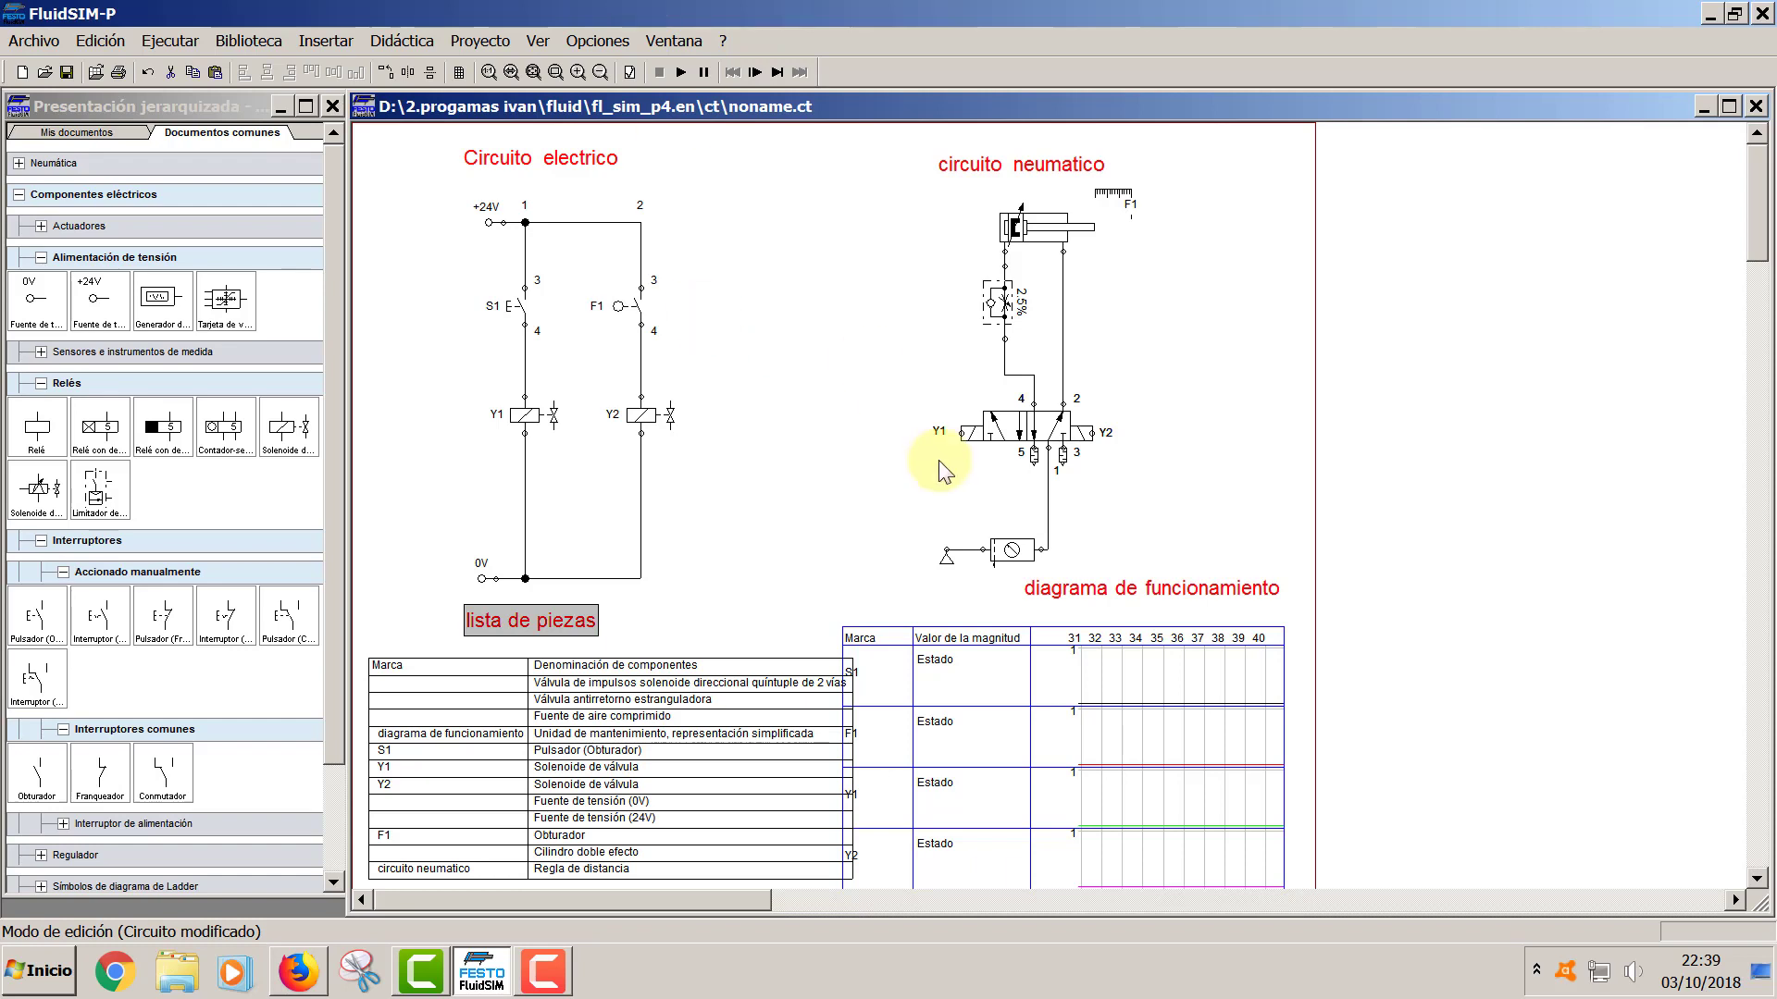
# - Shift the state diagram toward the page's right border so it no longer overlaps the parts list
pyautogui.moveTo(1126, 709); pyautogui.dragTo(1147, 701)
pyautogui.click(1185, 483)
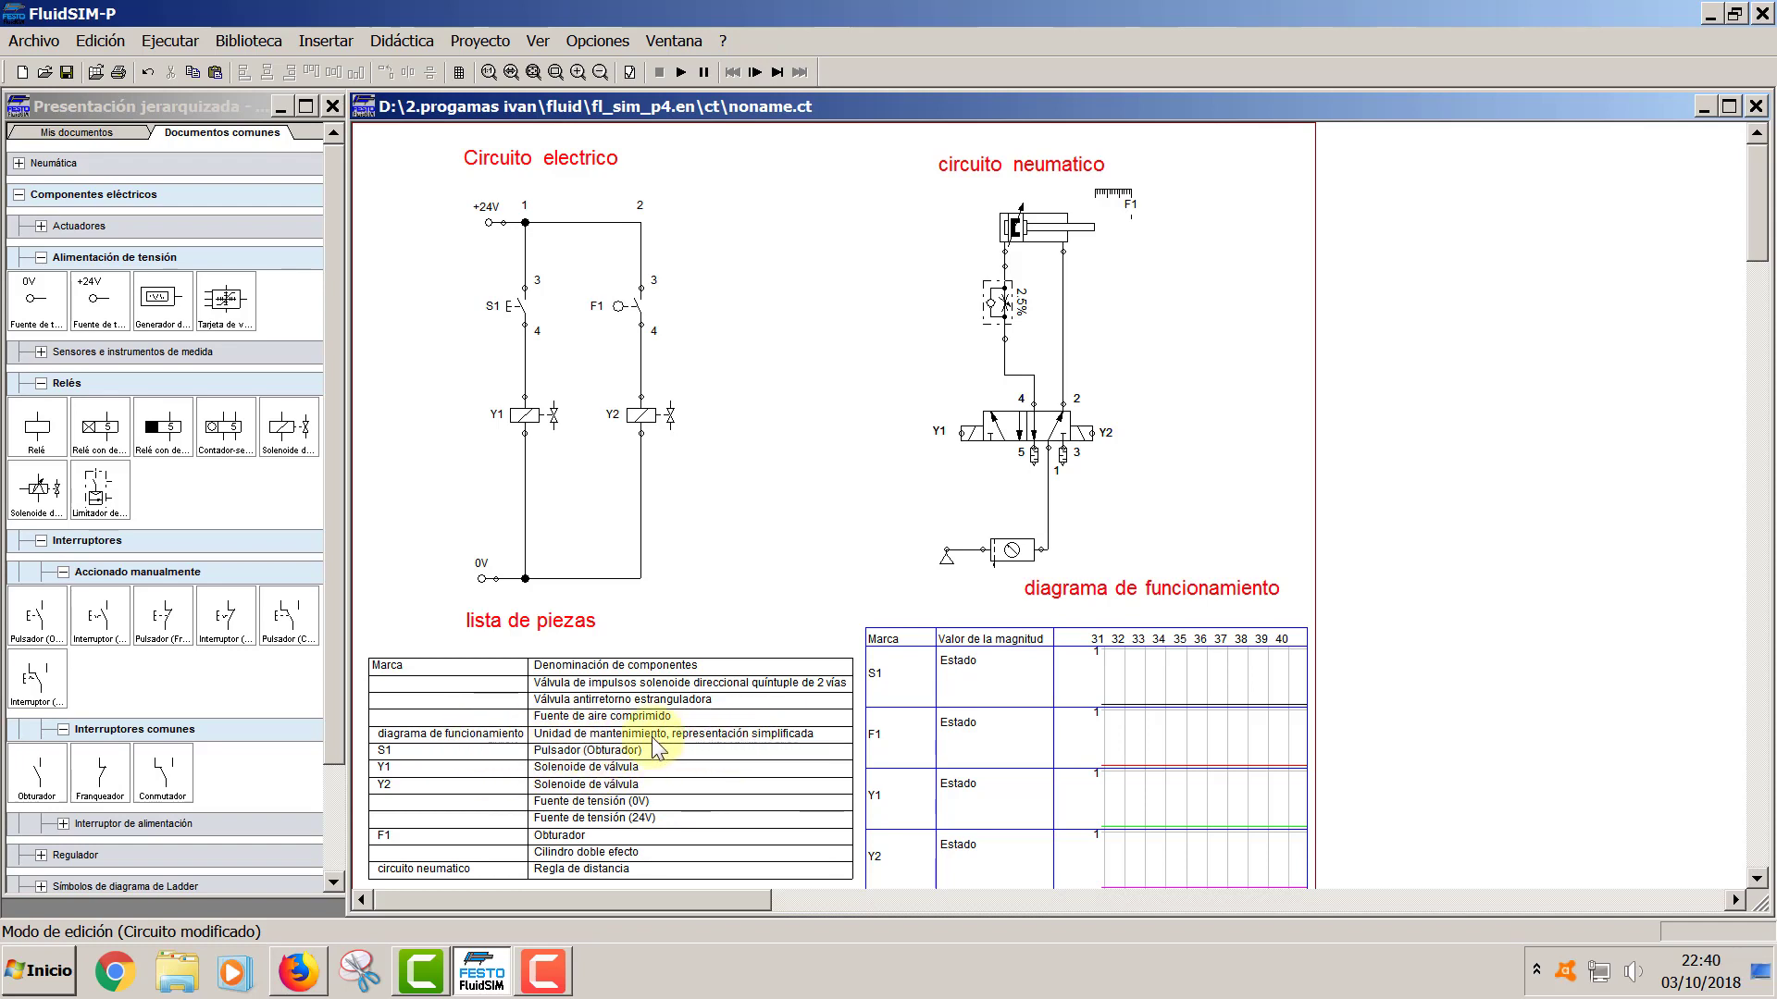
pyautogui.click(446, 740)
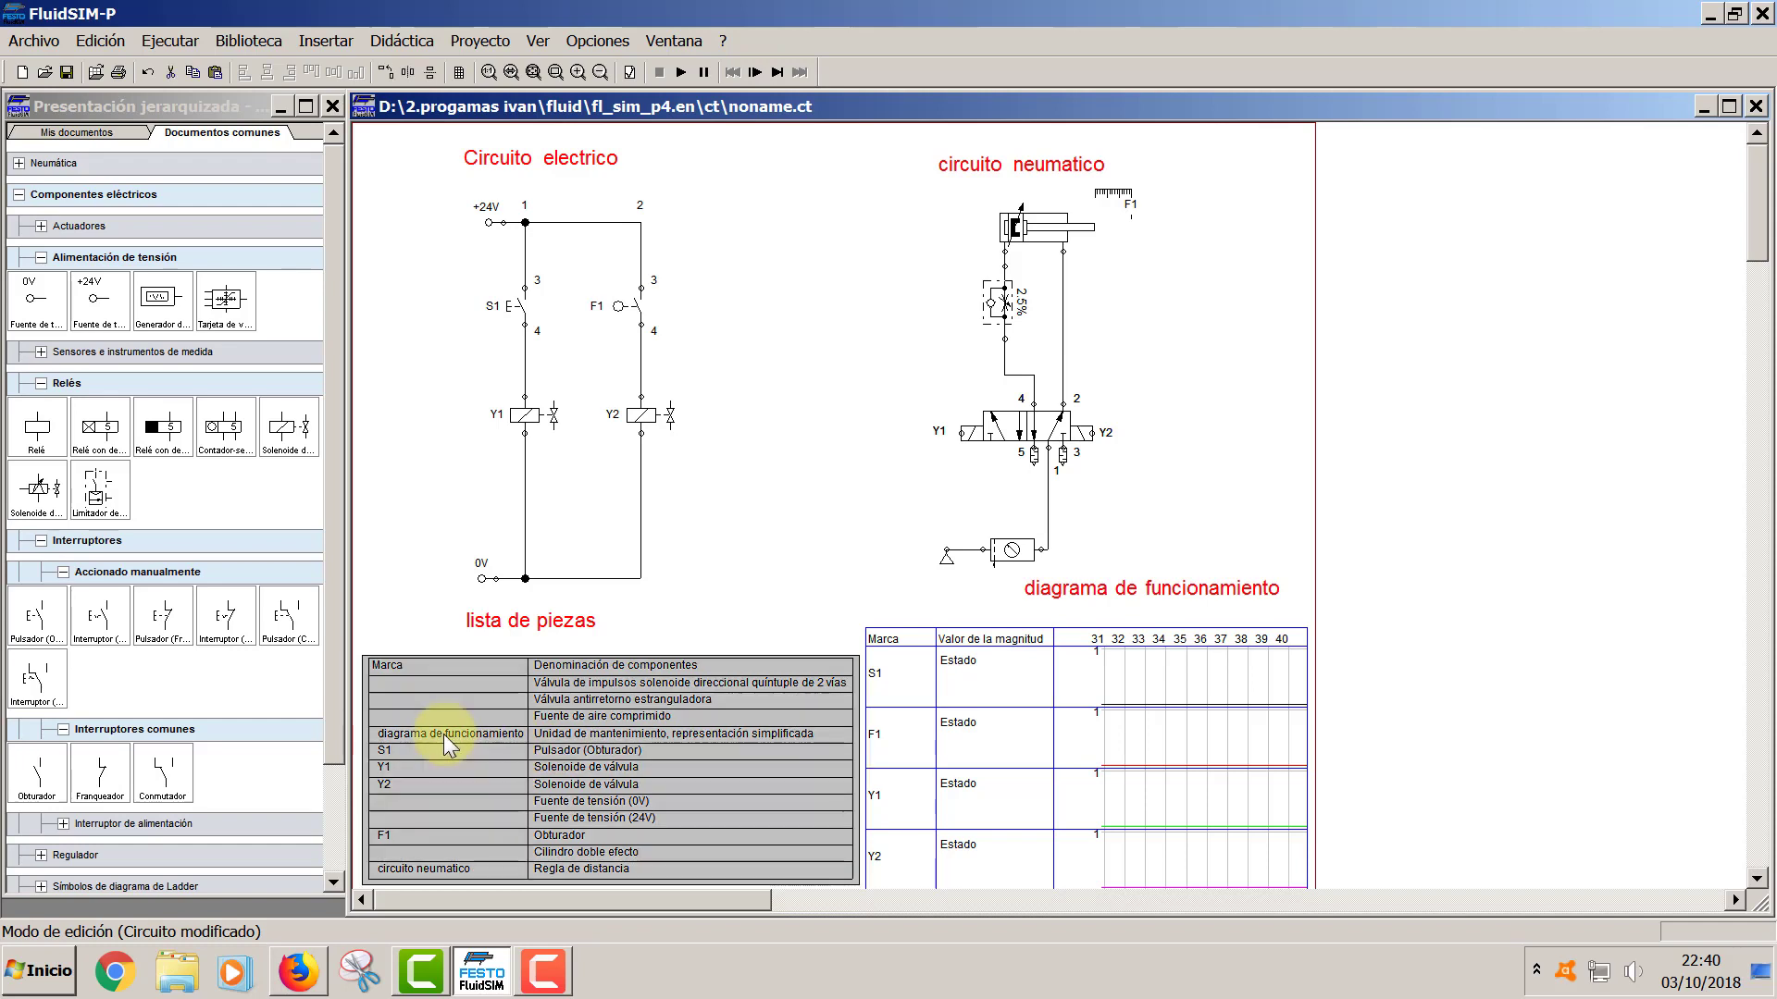
pyautogui.click(813, 554)
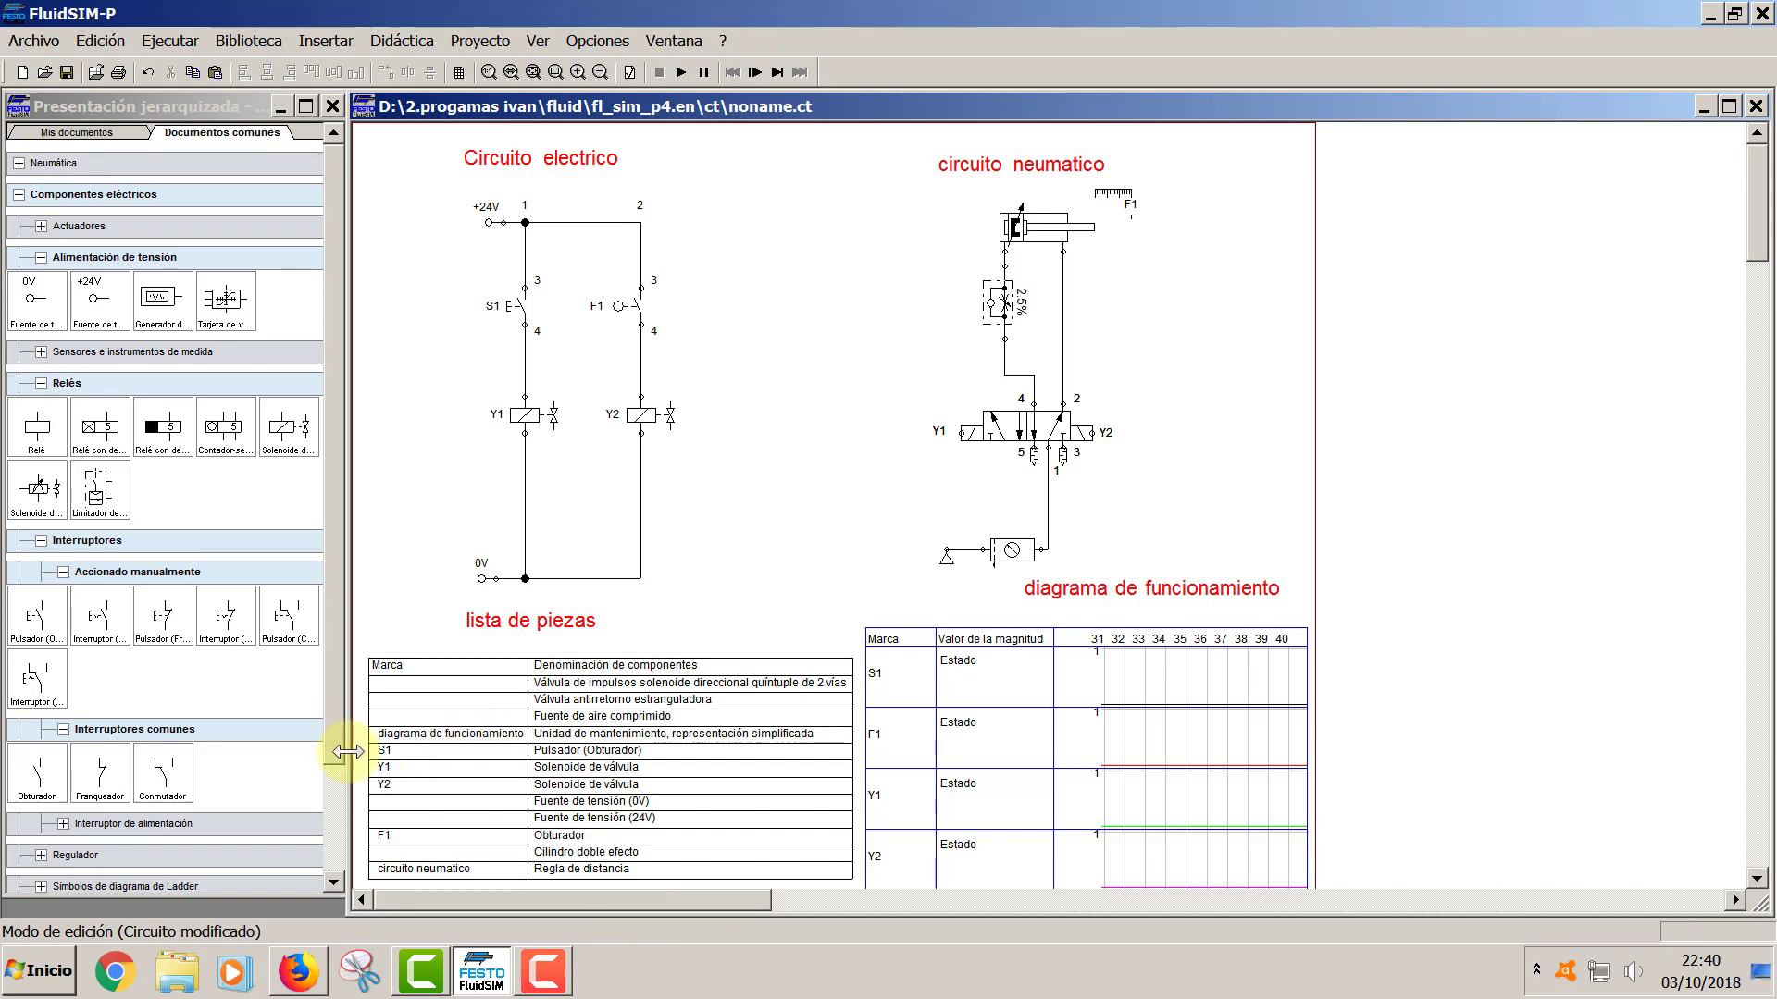
pyautogui.click(446, 737)
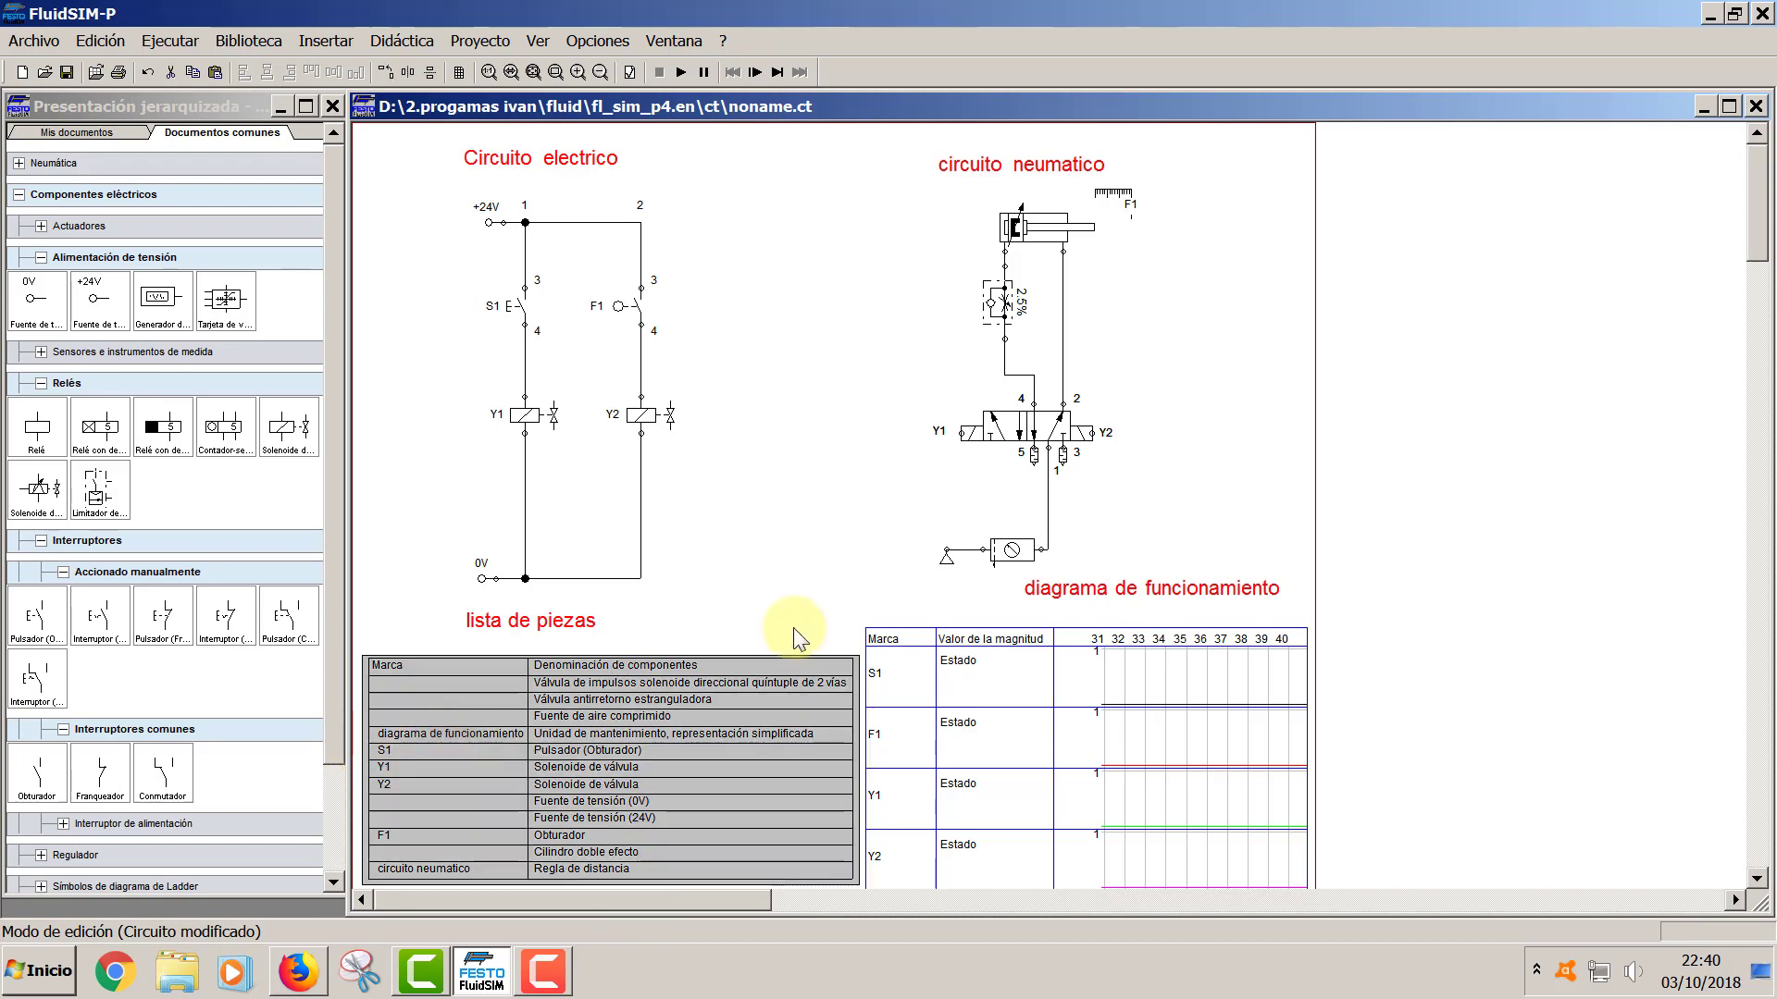
pyautogui.click(785, 577)
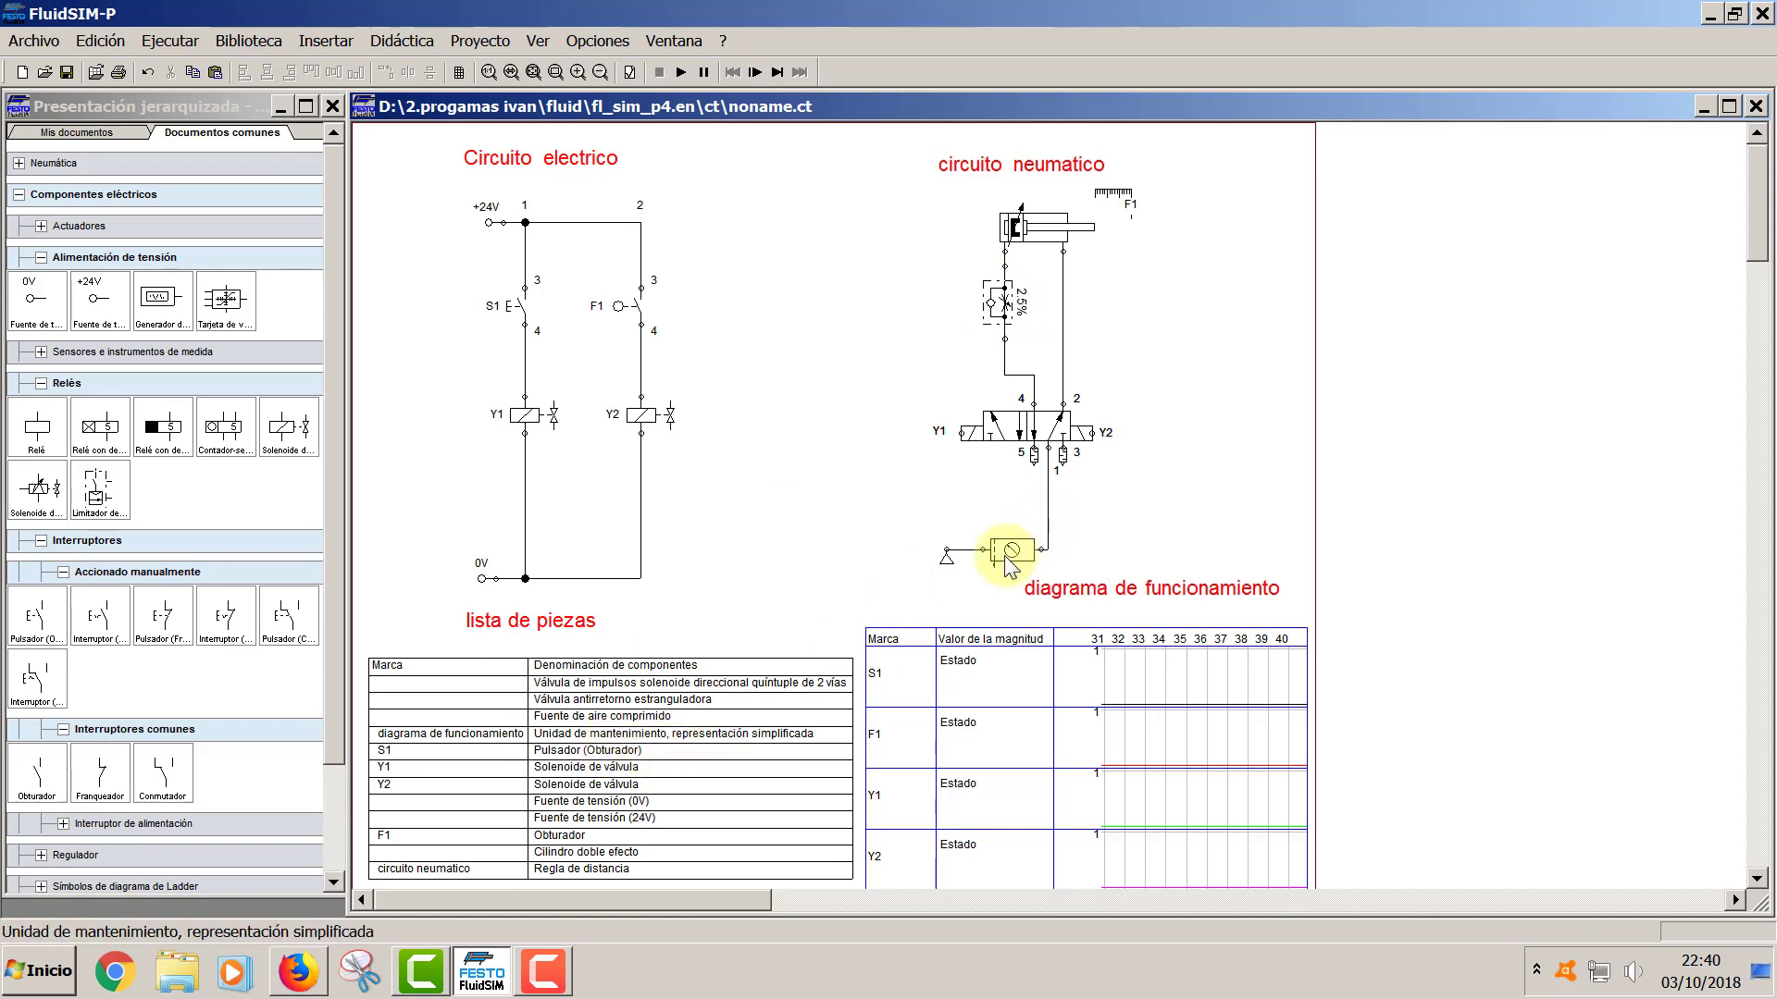
# - Move the maintenance unit and compressed air source up clear of the diagram title, and rotate the source so its port faces the unit
pyautogui.moveTo(1008, 564)
pyautogui.mouseDown()
pyautogui.moveTo(1002, 514)
pyautogui.moveTo(1007, 554)
pyautogui.mouseUp()
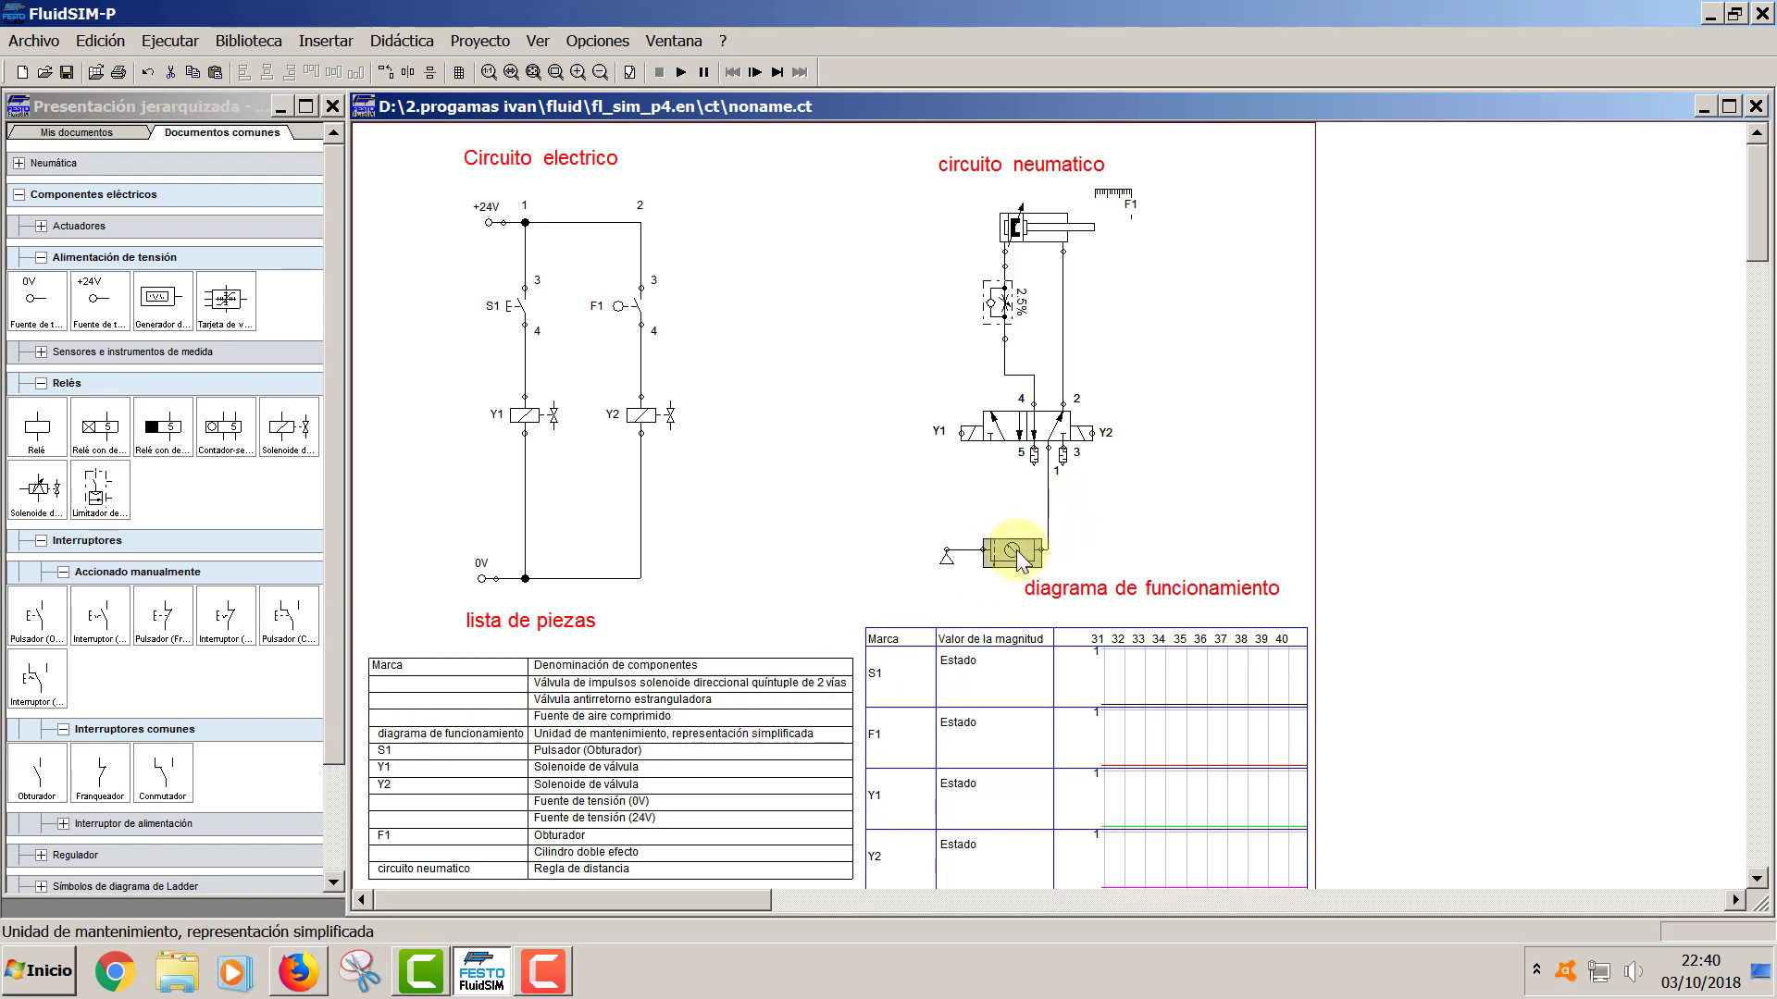
pyautogui.moveTo(1016, 552); pyautogui.dragTo(897, 519)
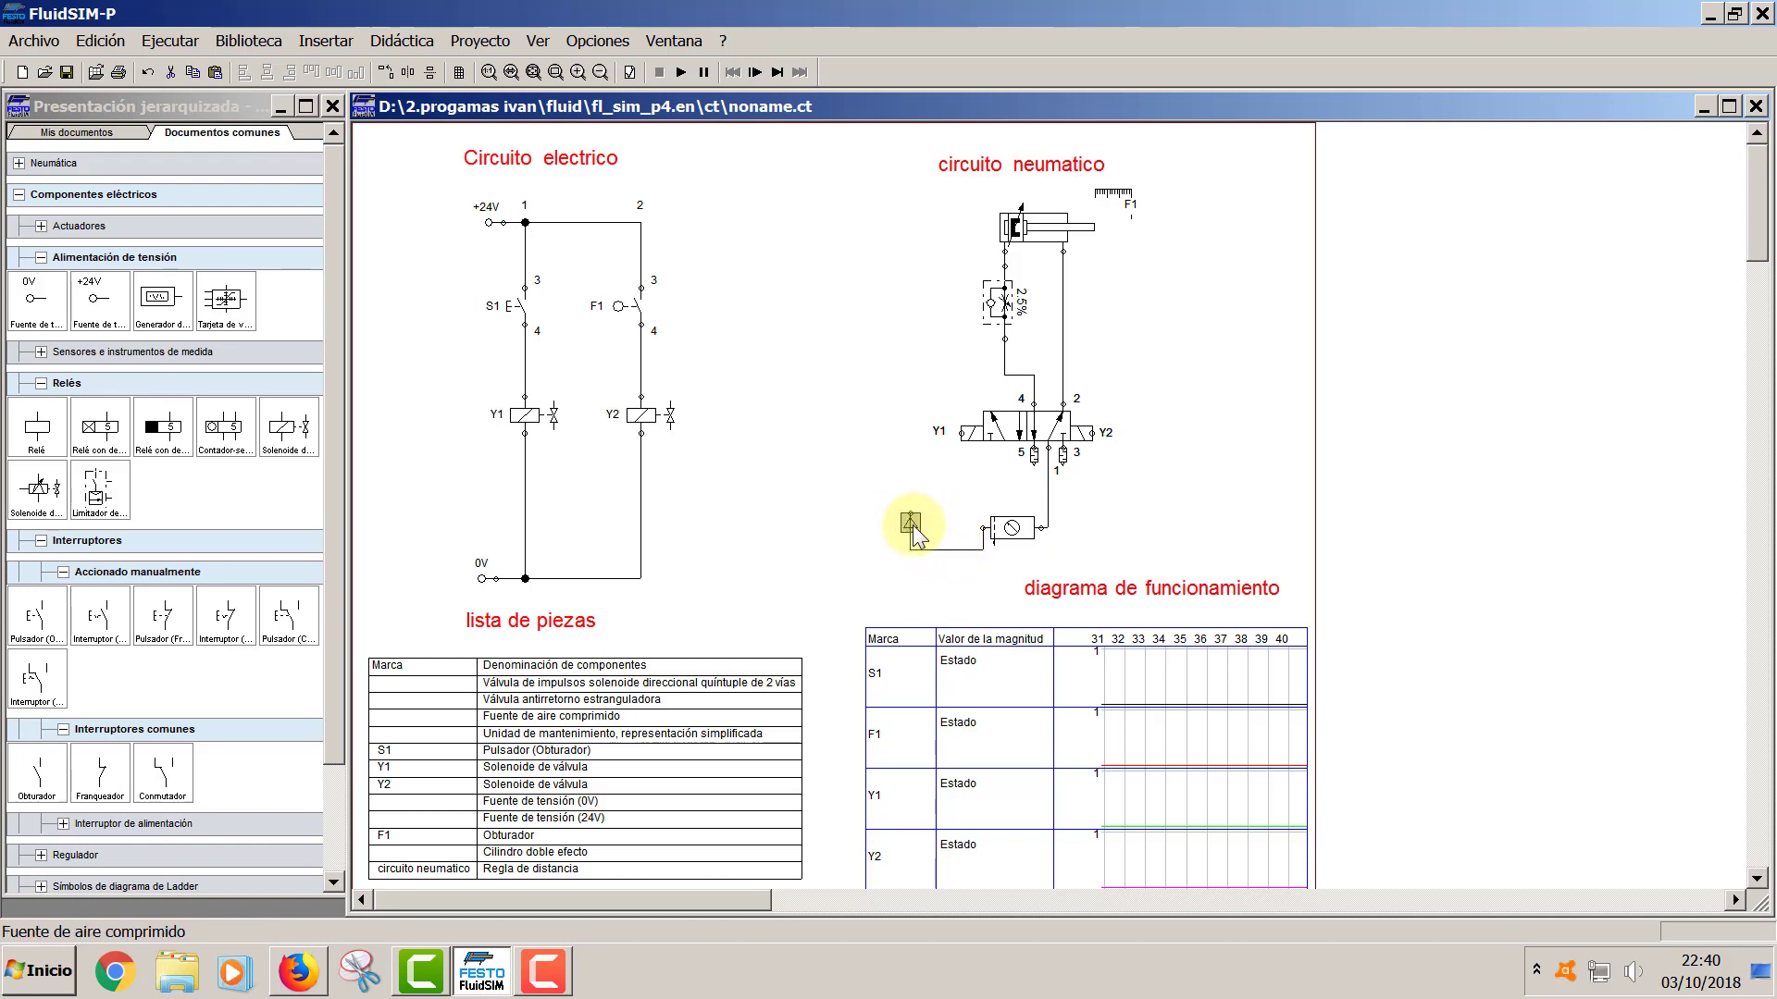
pyautogui.rightClick(911, 524)
pyautogui.moveTo(972, 715)
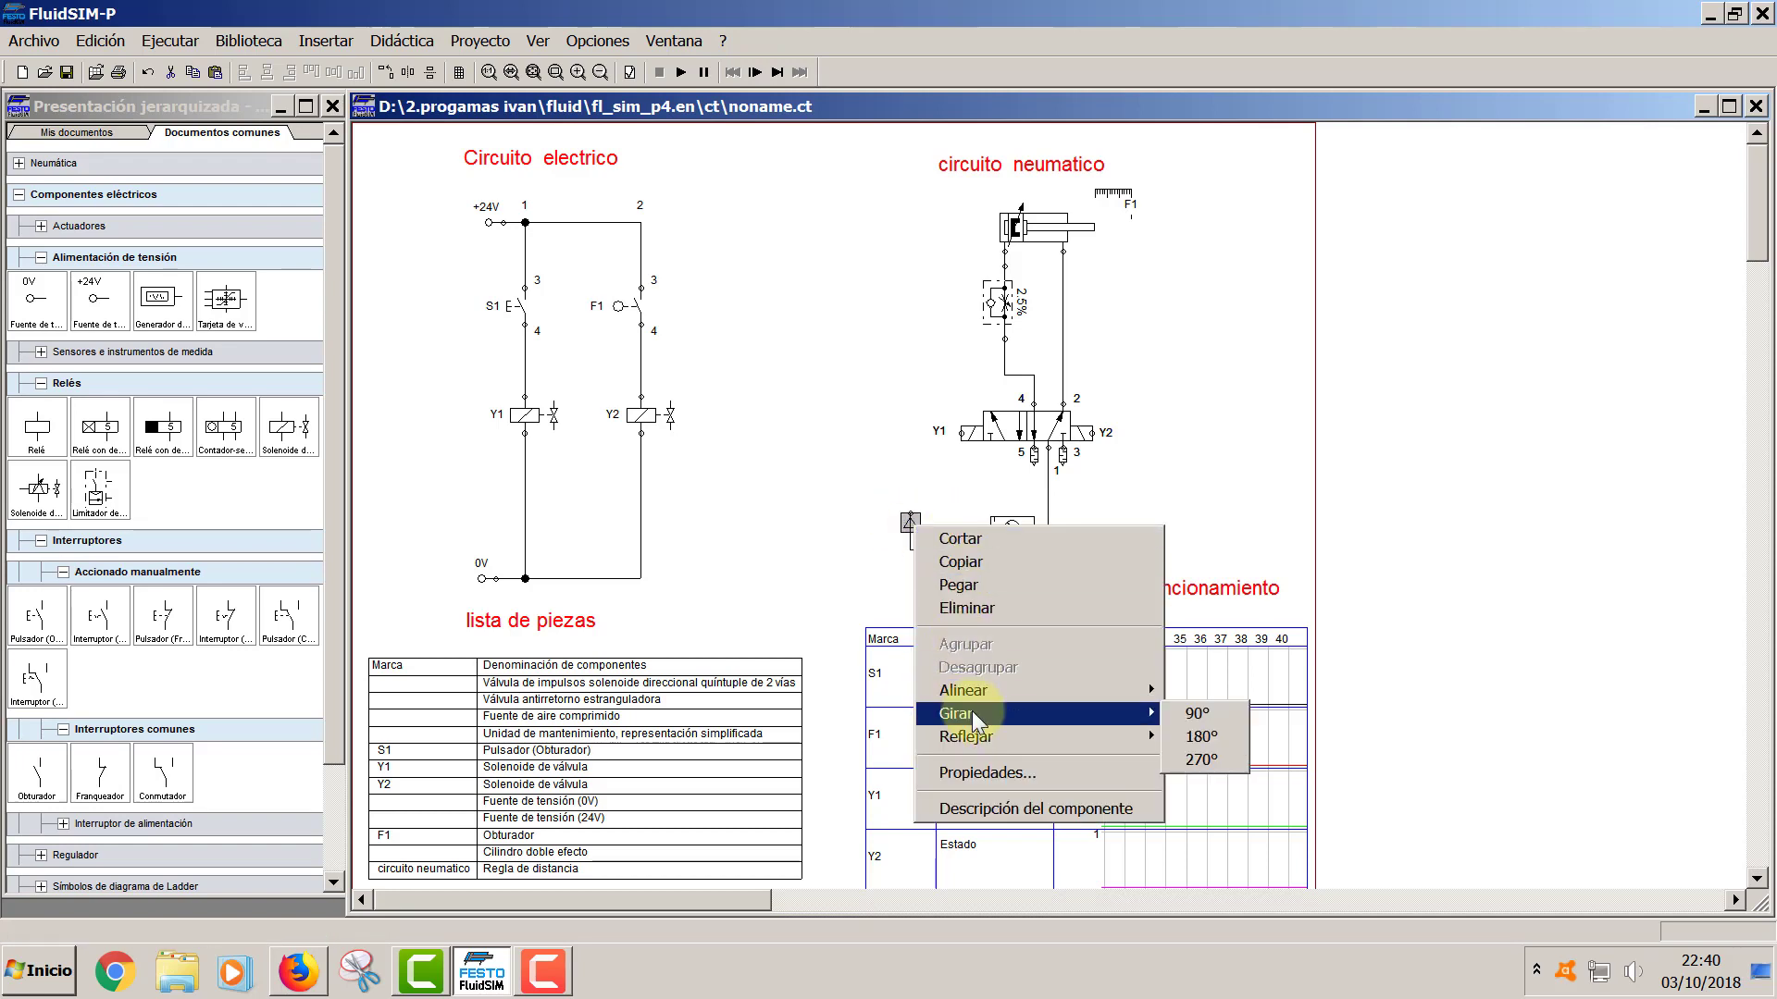
pyautogui.click(1195, 713)
pyautogui.rightClick(914, 520)
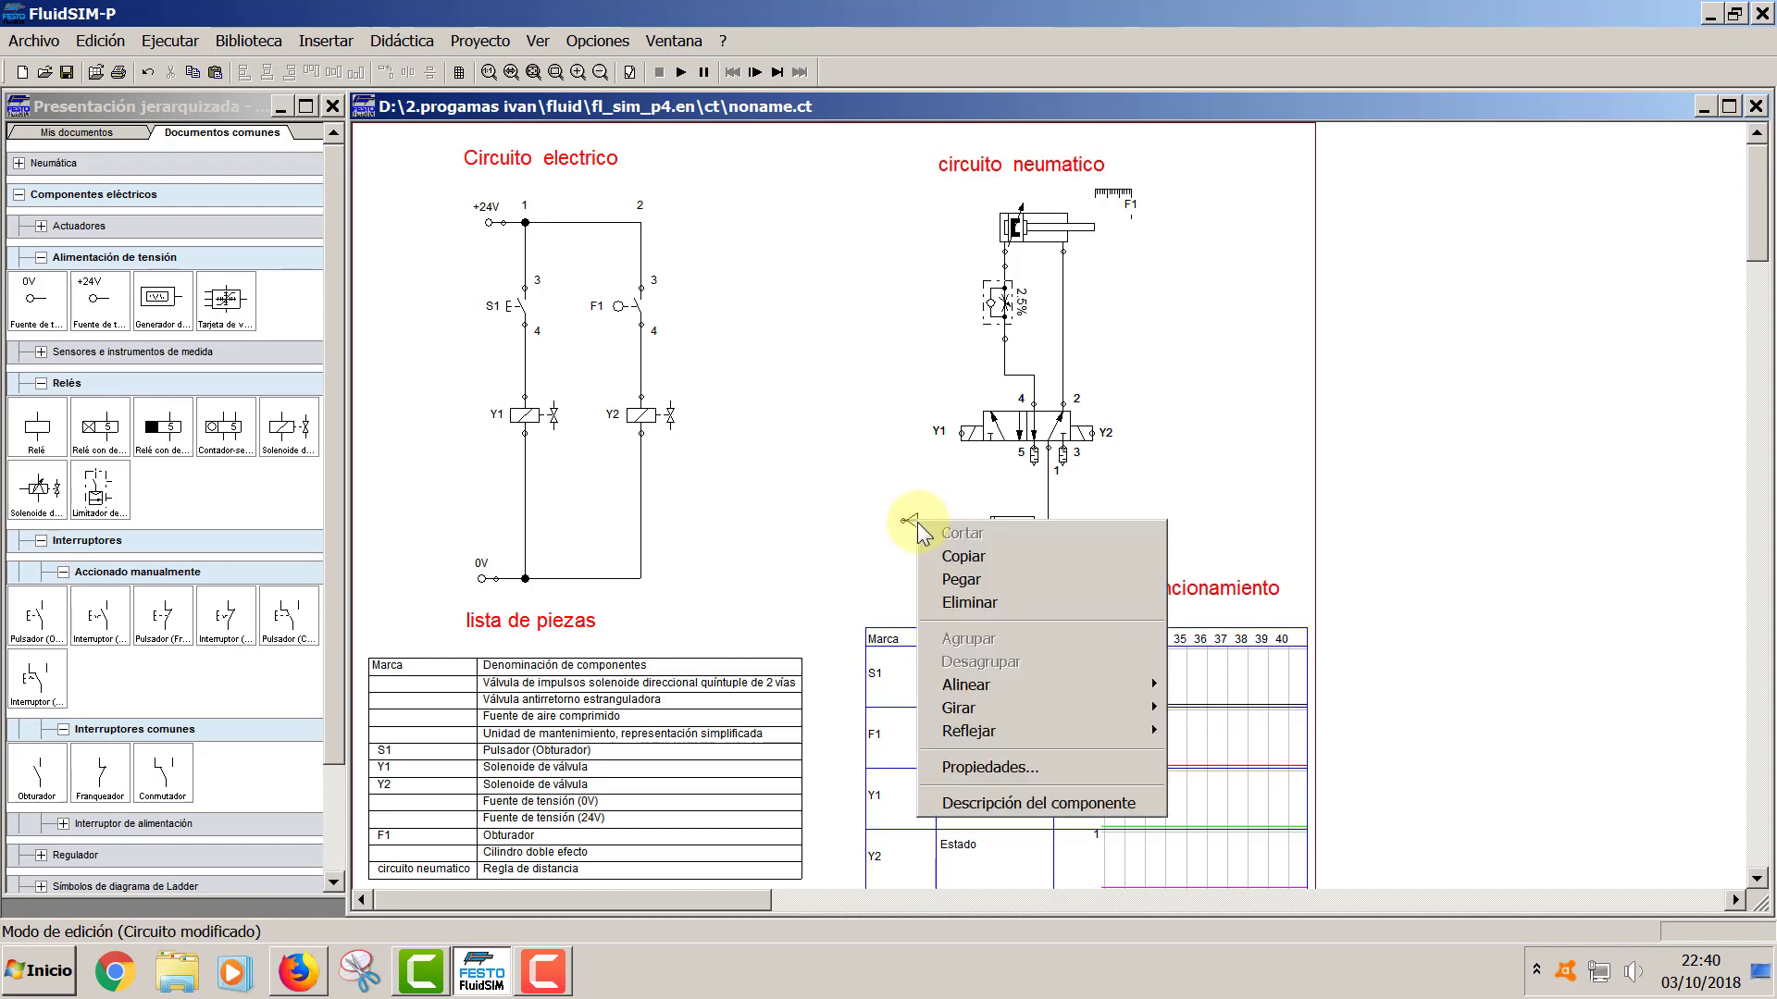
pyautogui.moveTo(1079, 713)
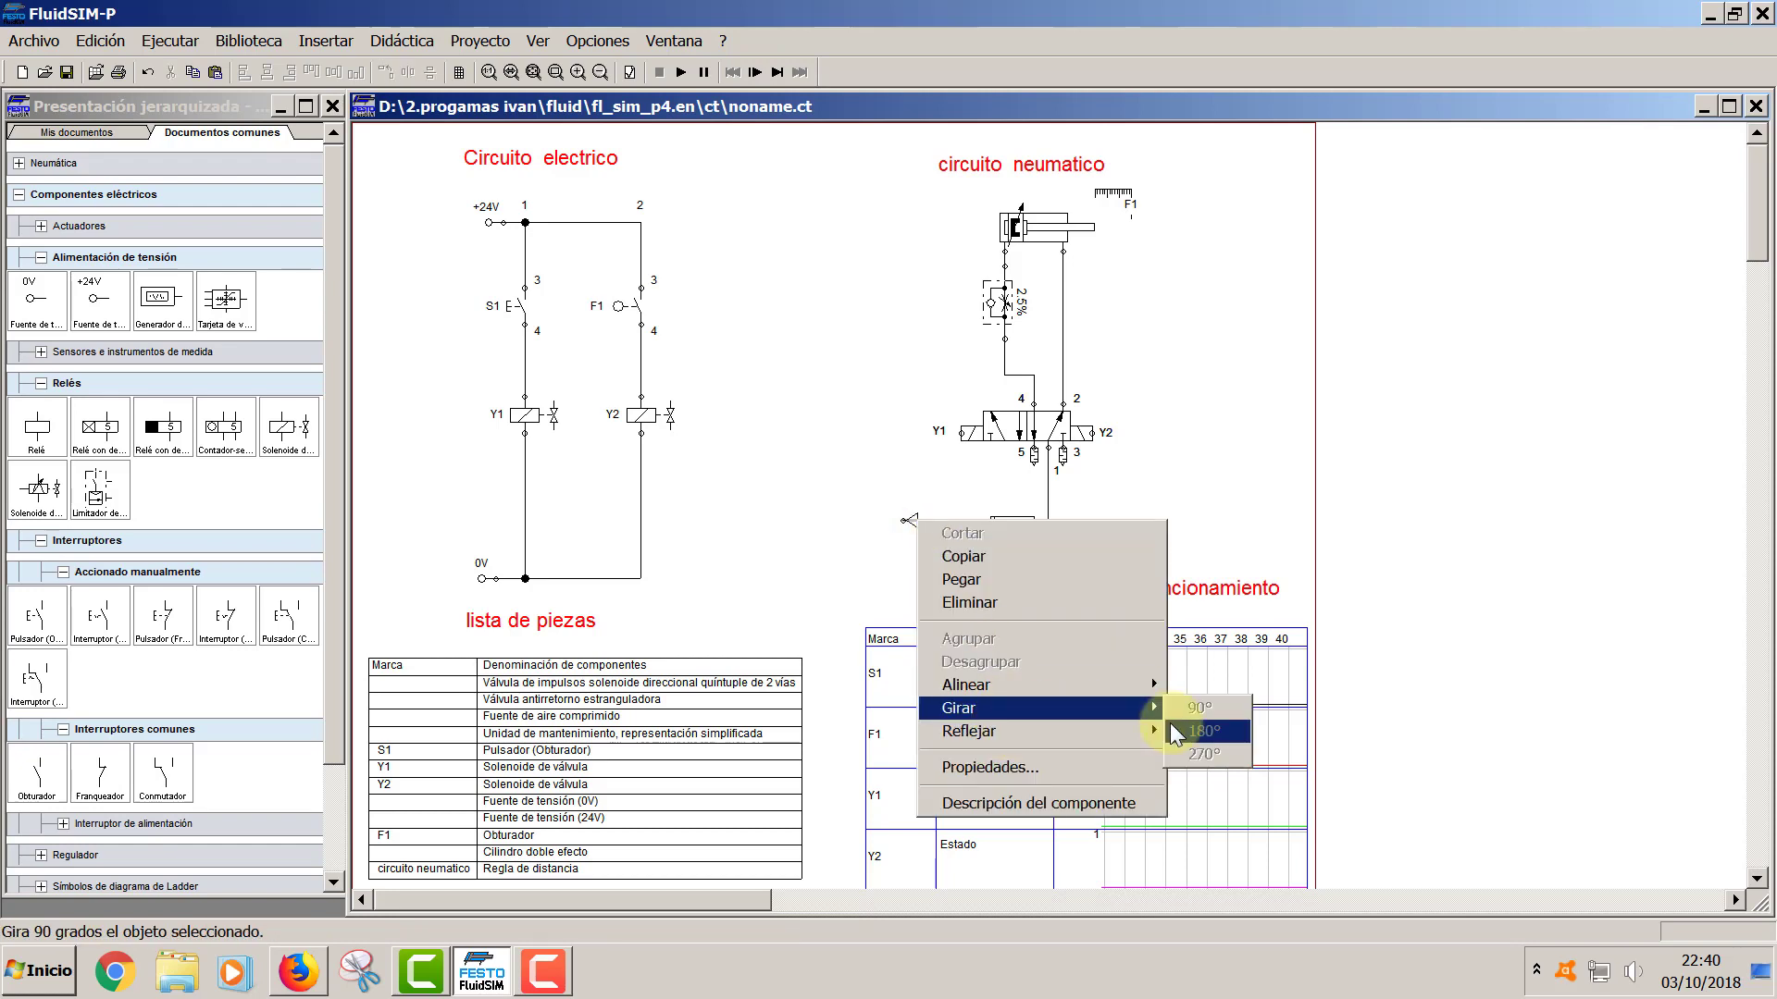
pyautogui.click(874, 522)
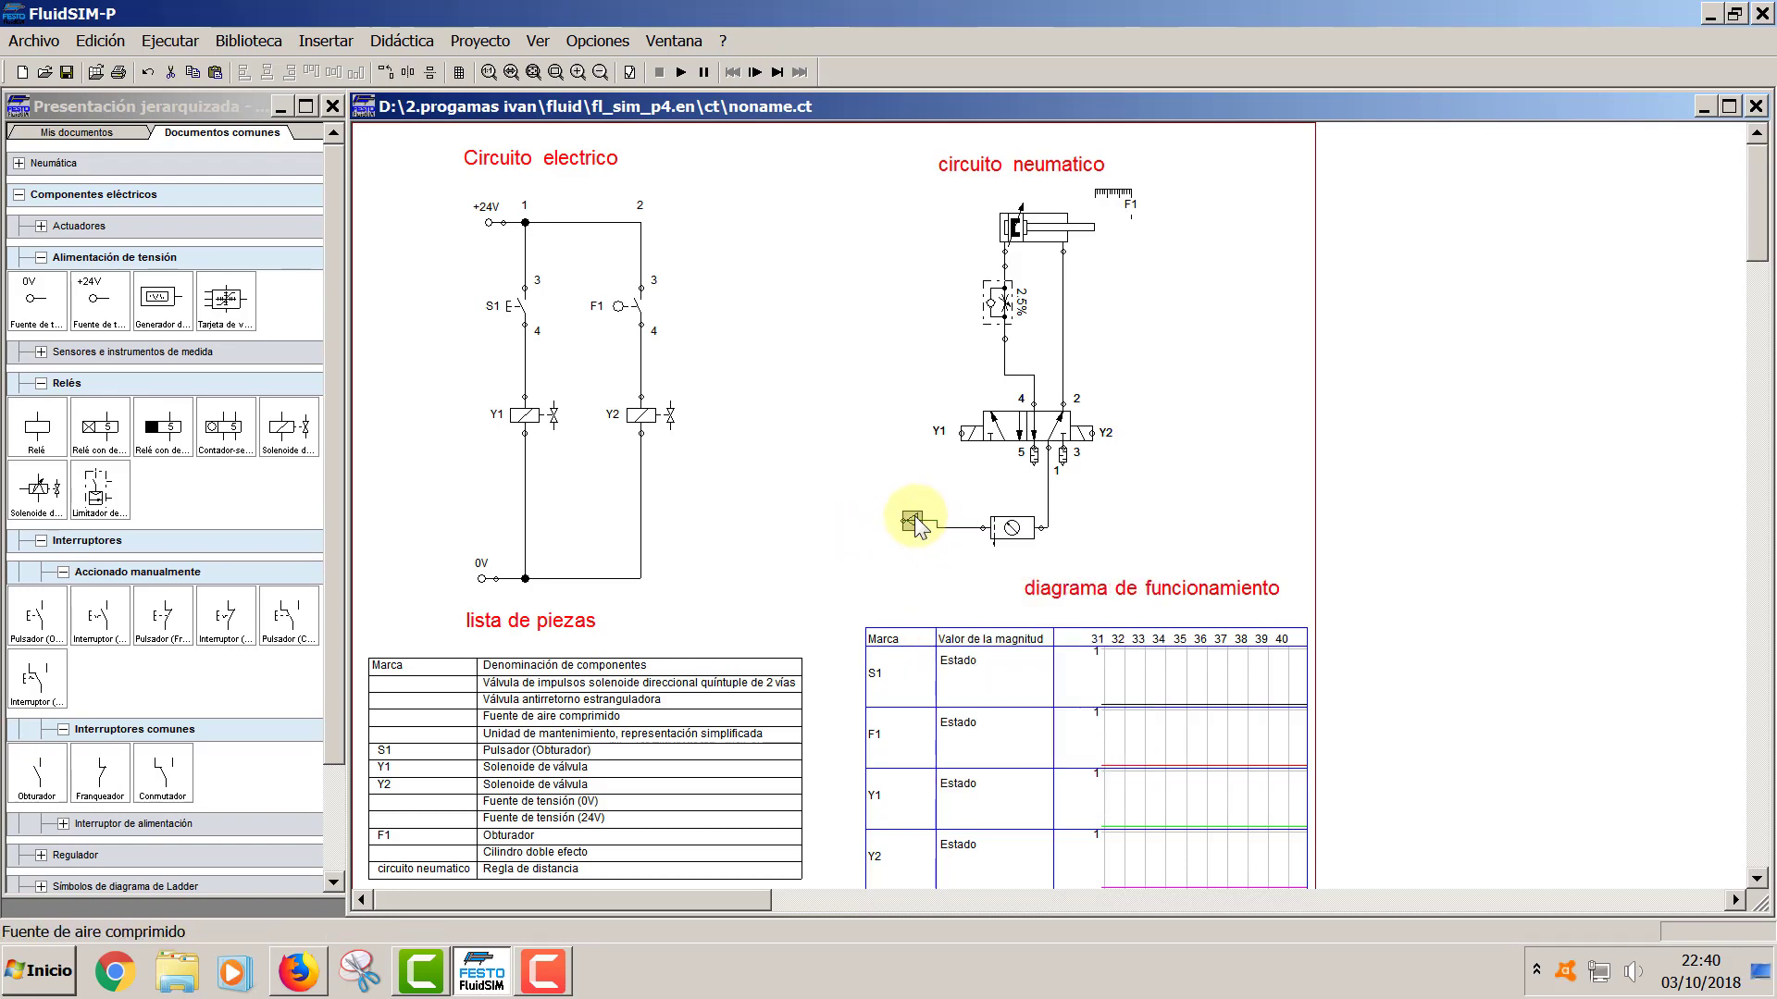
pyautogui.rightClick(913, 517)
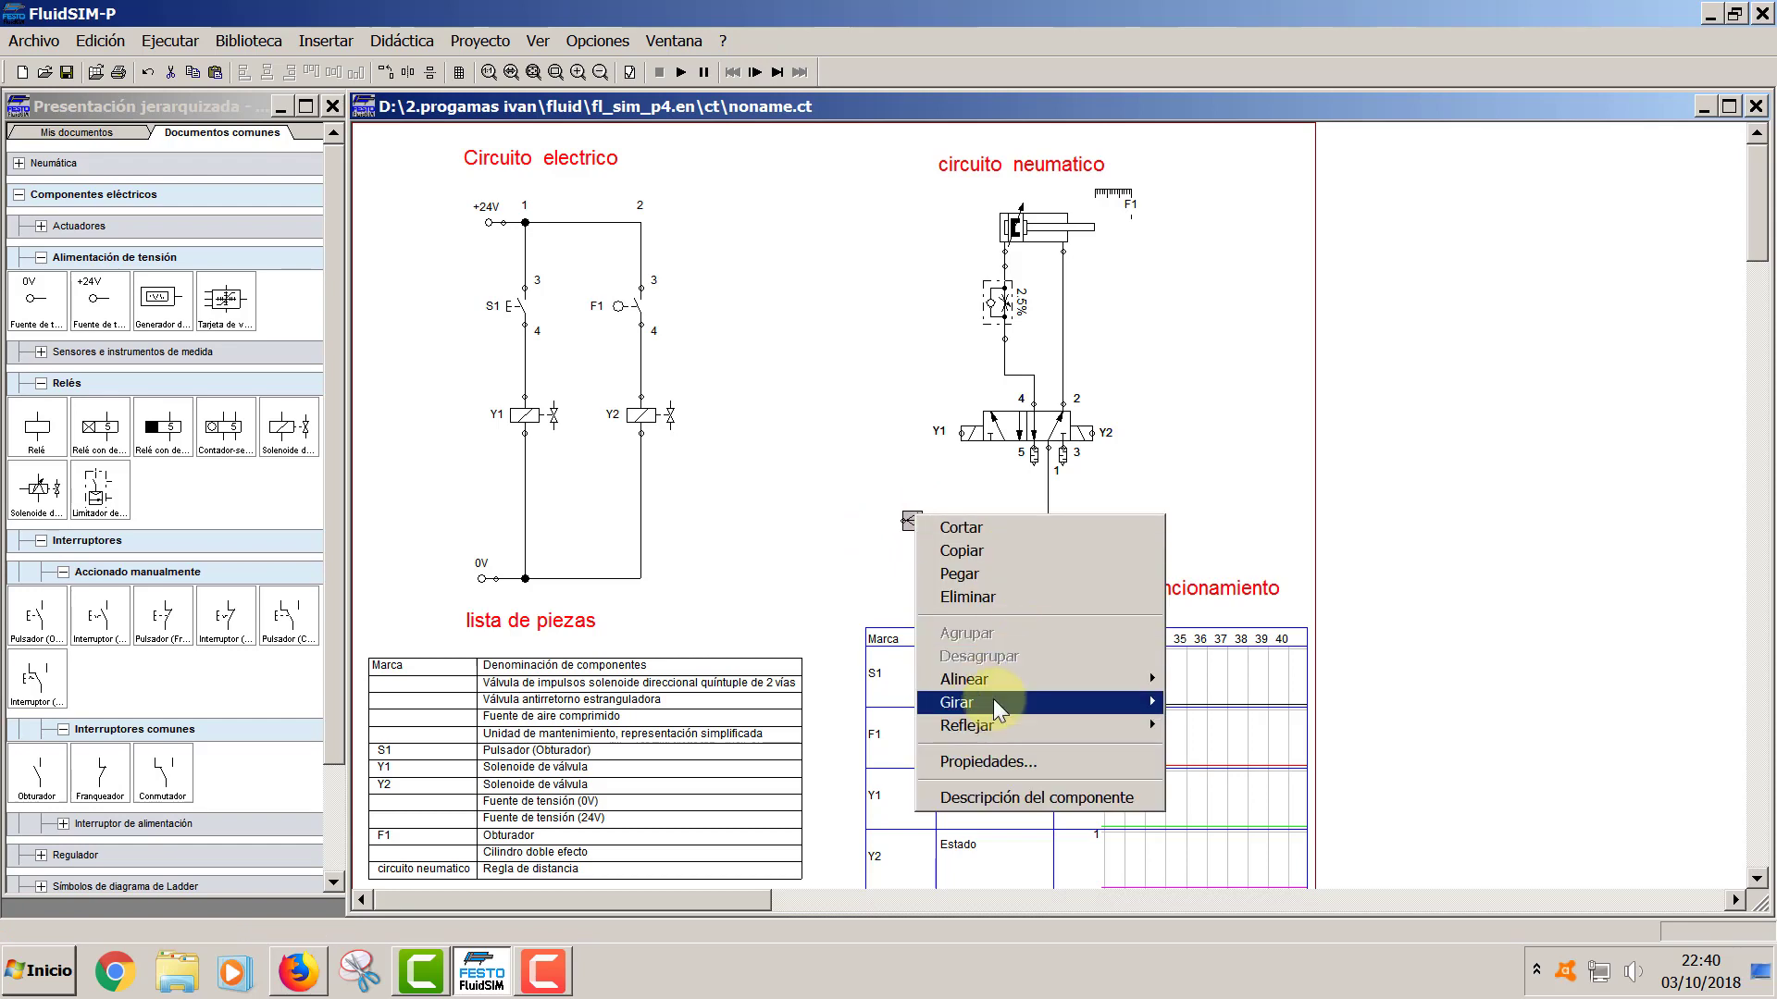
pyautogui.moveTo(1122, 702)
pyautogui.click(1192, 711)
# - Delete the old line of the compressed air source and reconnect the source directly to the maintenance unit's inlet
pyautogui.moveTo(956, 539); pyautogui.dragTo(965, 532)
pyautogui.click(962, 528)
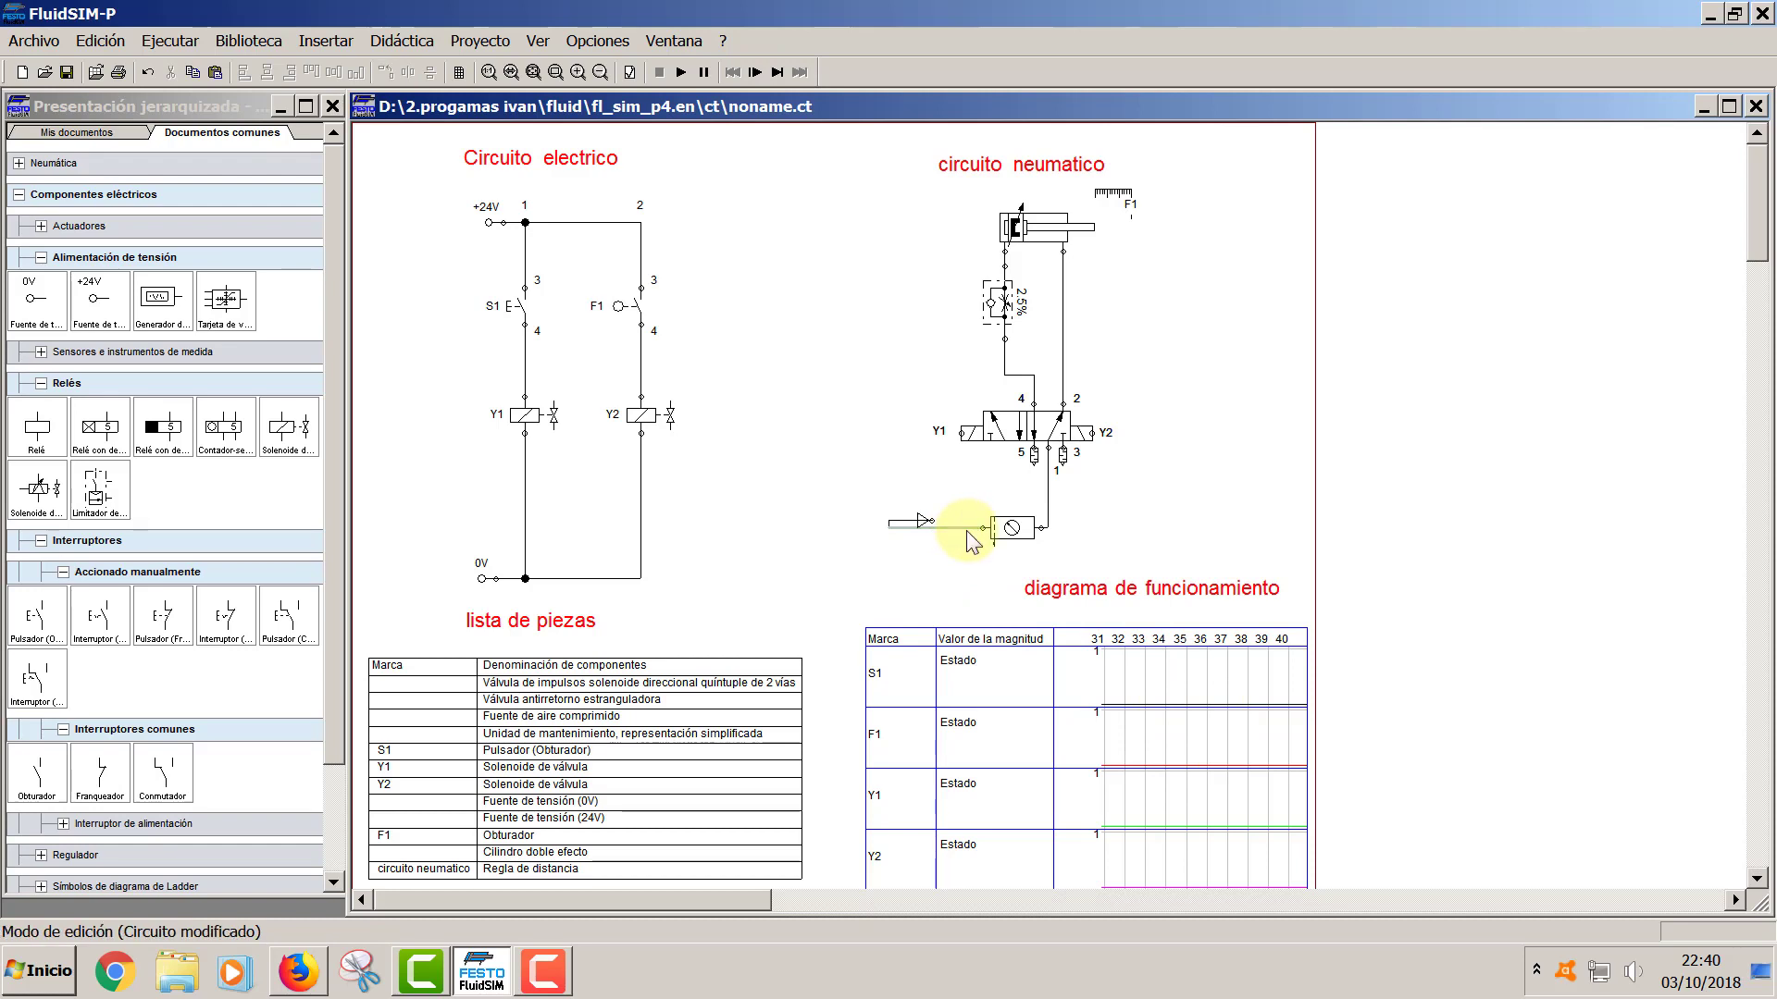
pyautogui.press('Delete')
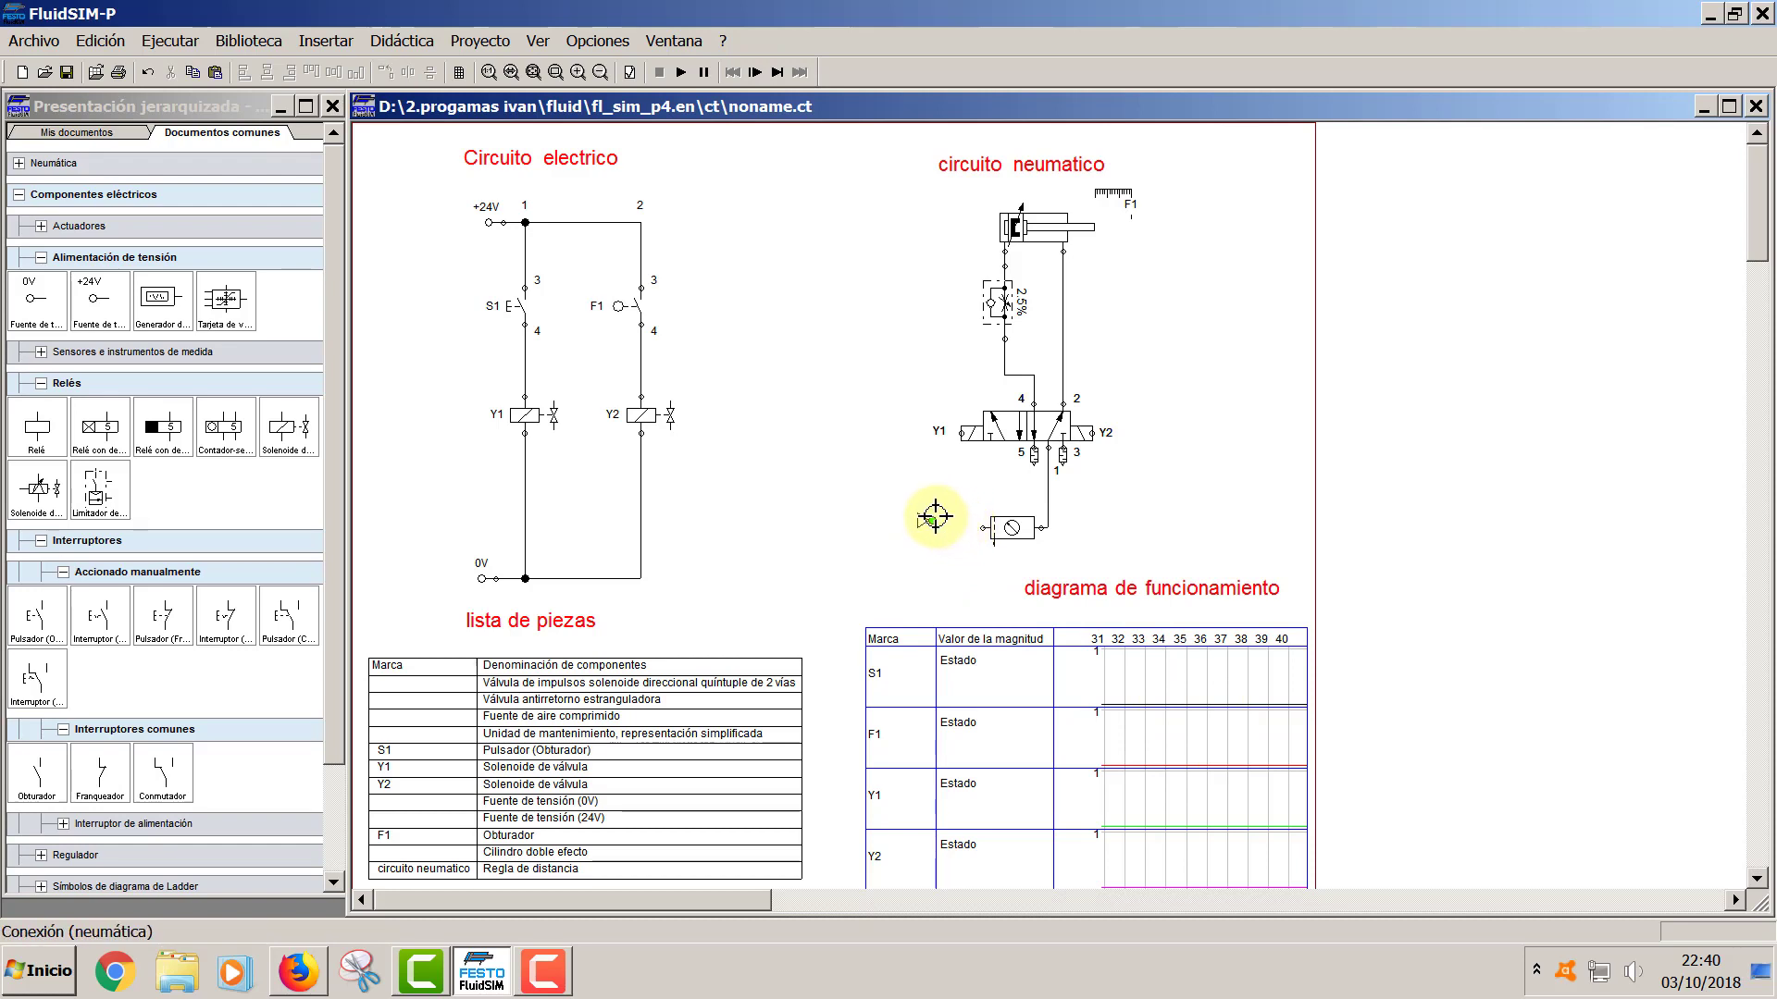
pyautogui.moveTo(935, 516); pyautogui.dragTo(983, 527)
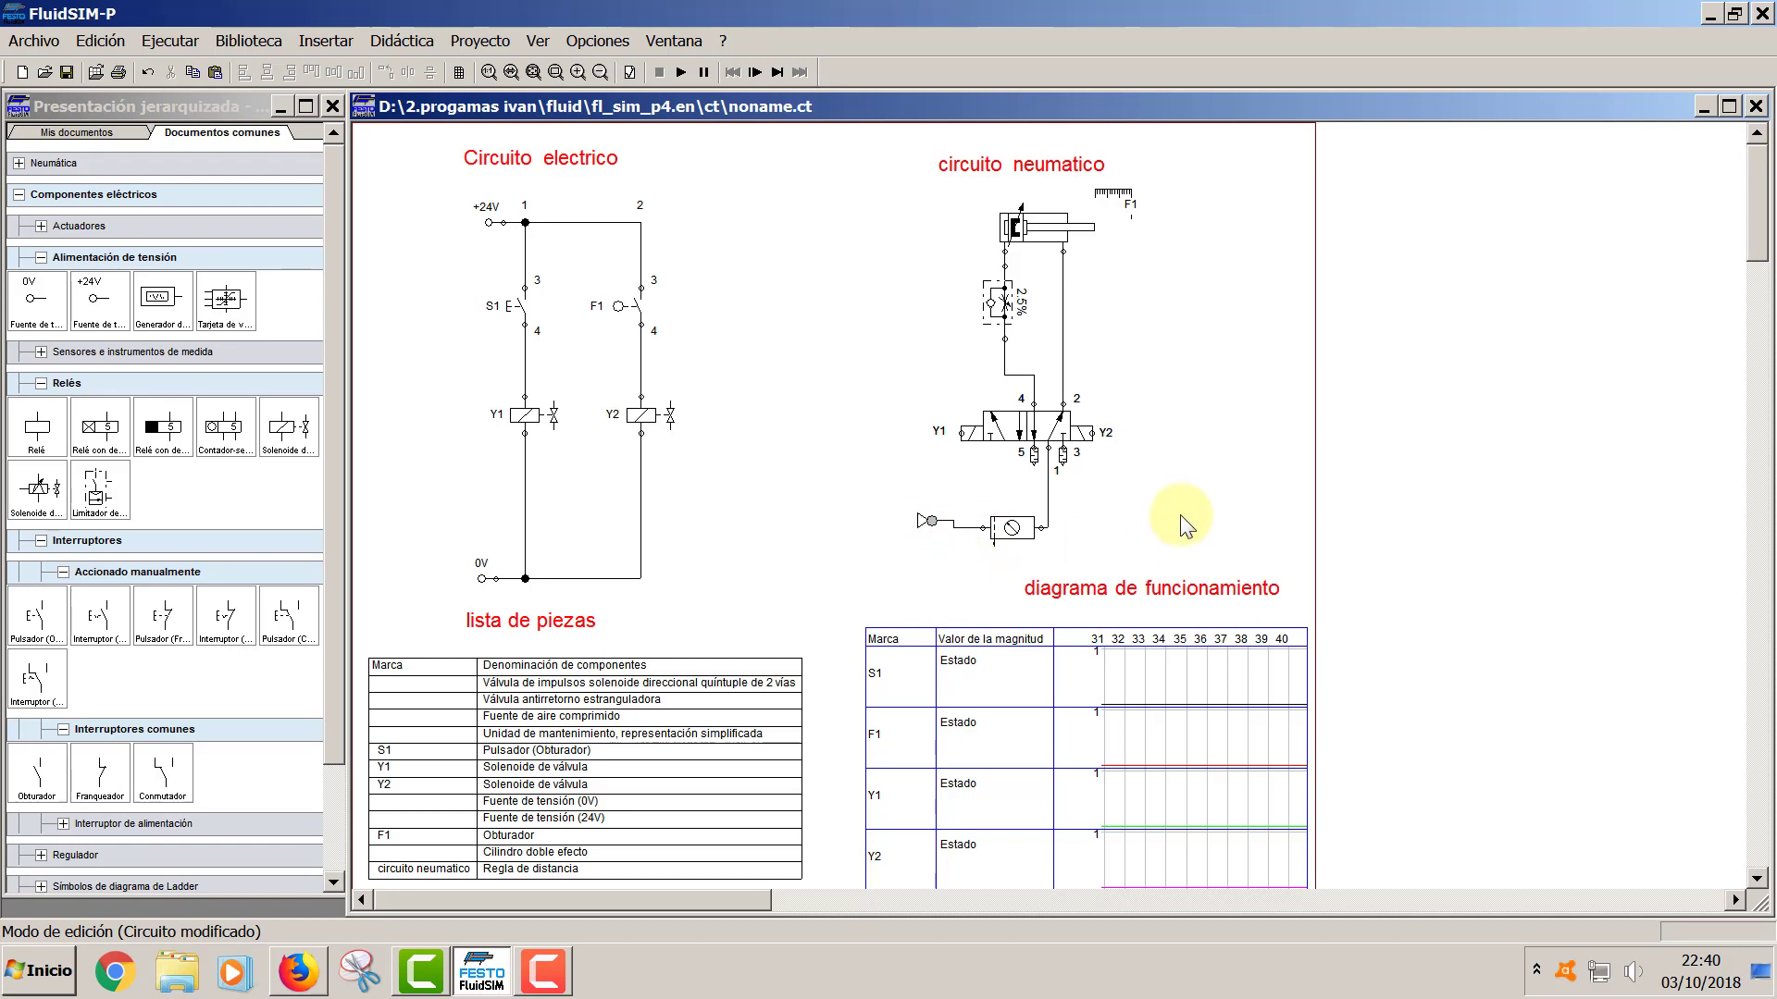